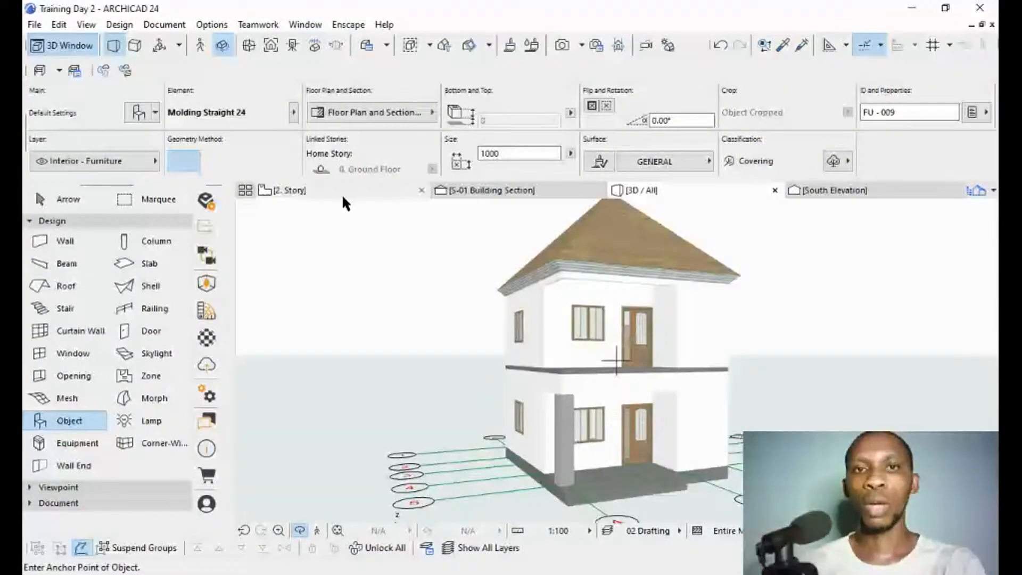
# Open the 2. Story floor plan, select all horizontal and vertical grid lines, and remove them from view.
pyautogui.click(296, 195)
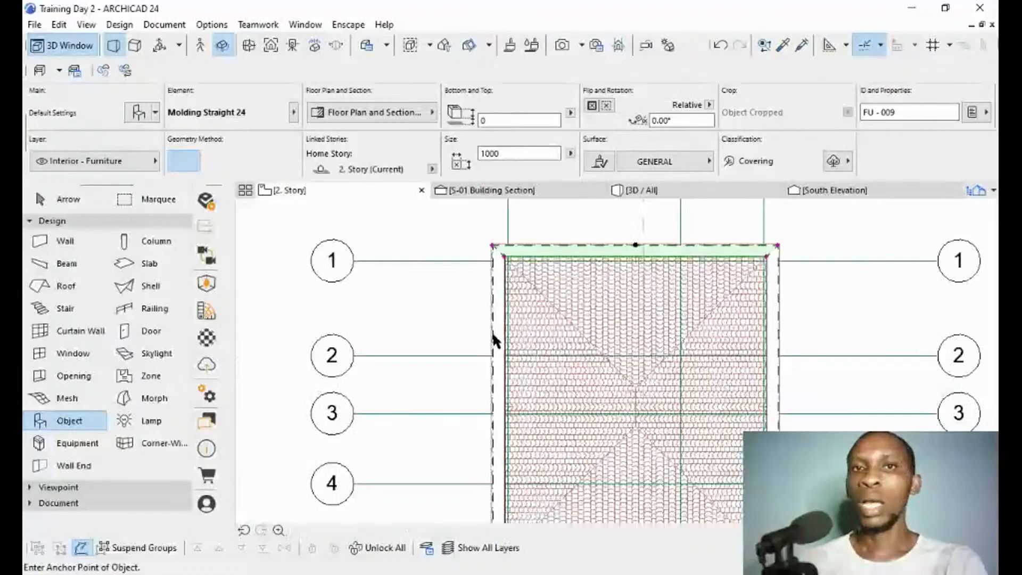
pyautogui.click(491, 256)
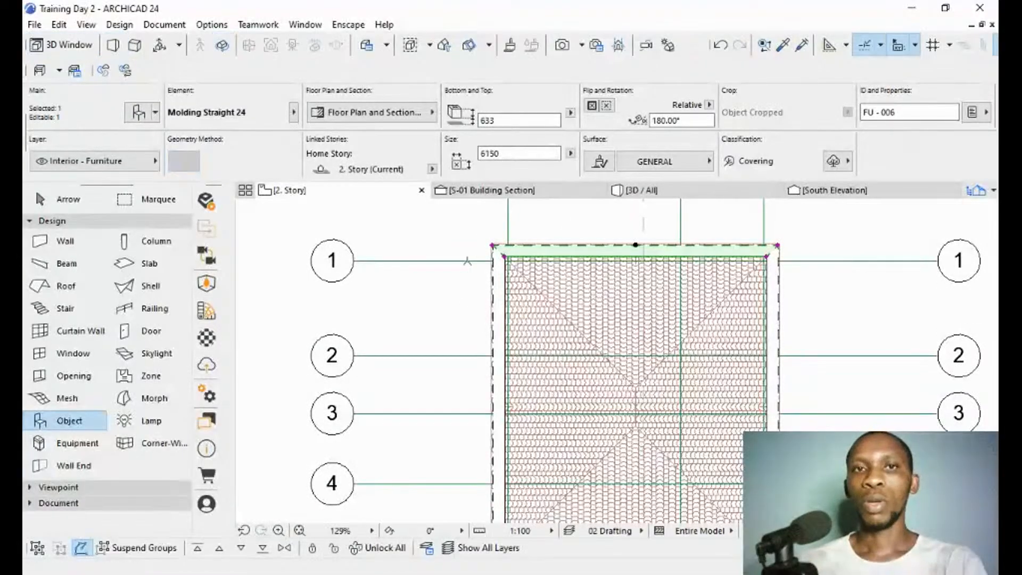
pyautogui.scroll(-6, 480, 261)
pyautogui.press('Escape')
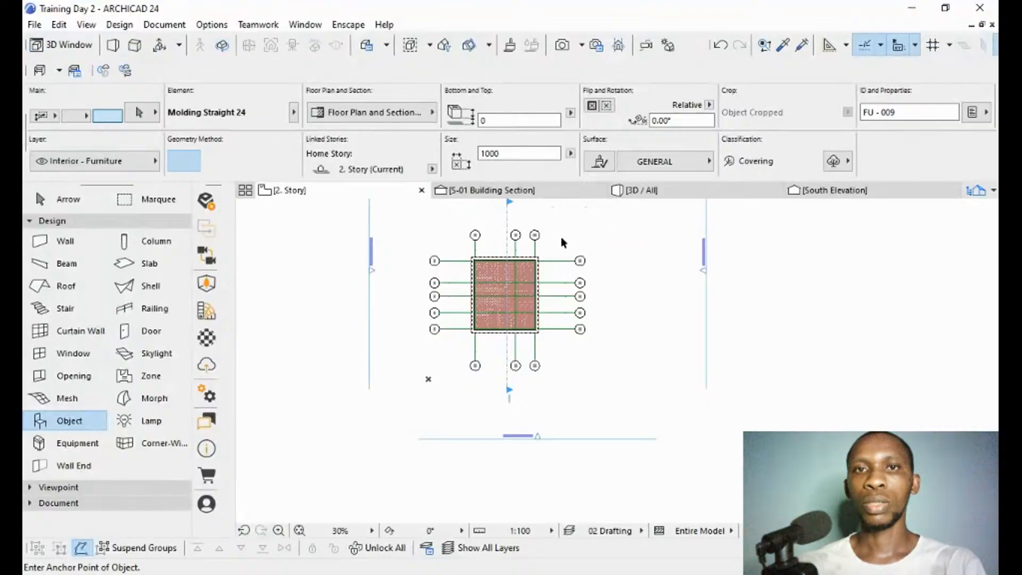
pyautogui.moveTo(562, 238); pyautogui.dragTo(619, 363)
pyautogui.click(619, 363)
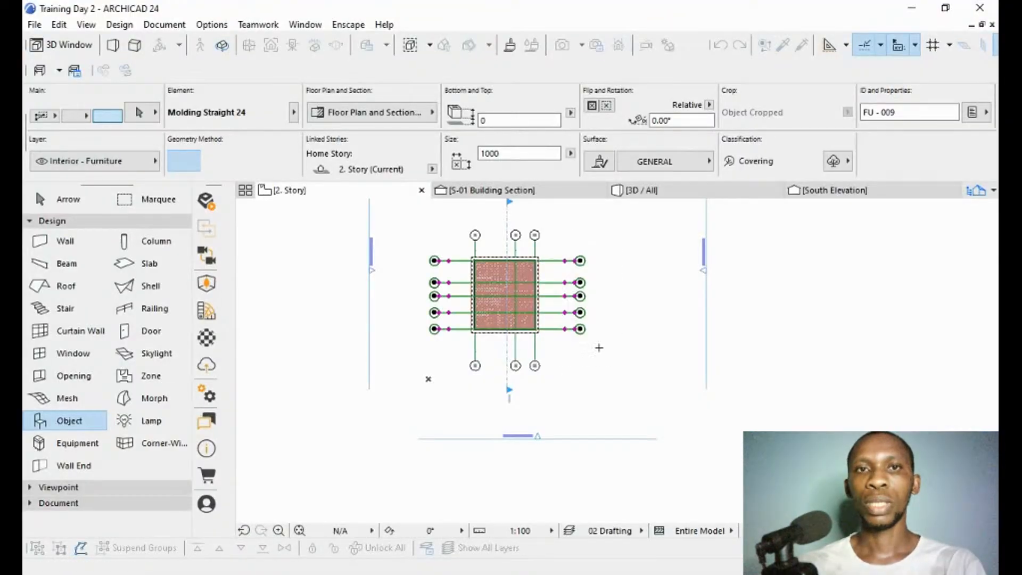
pyautogui.click(456, 344)
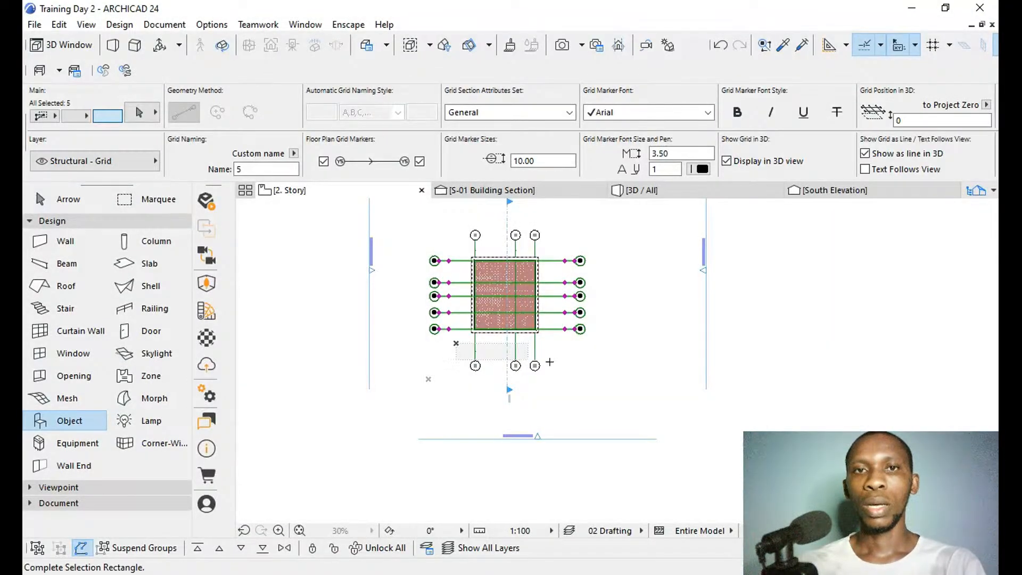
pyautogui.keyDown('shift'); pyautogui.click(550, 362); pyautogui.keyUp('shift')
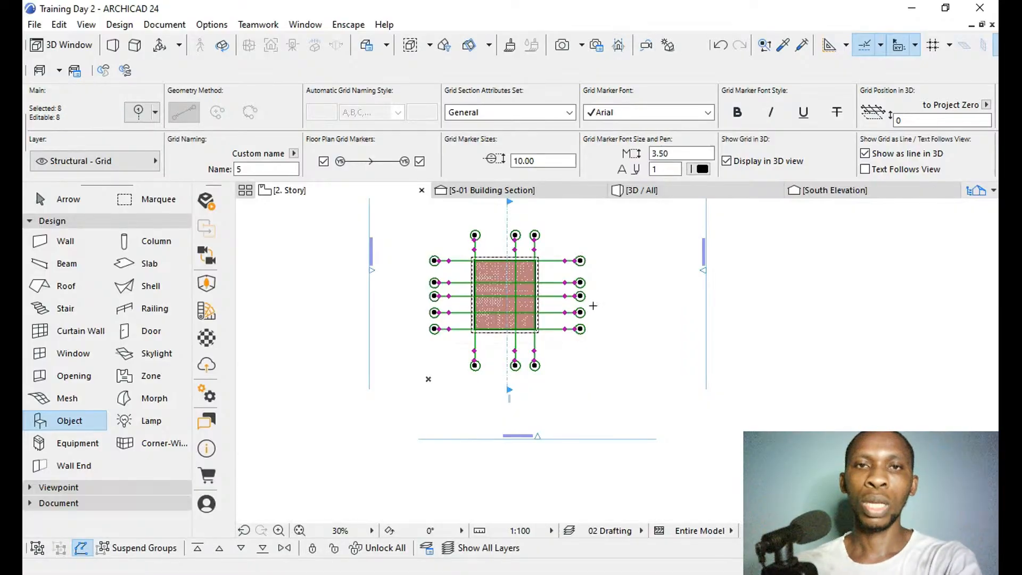
pyautogui.press('Escape')
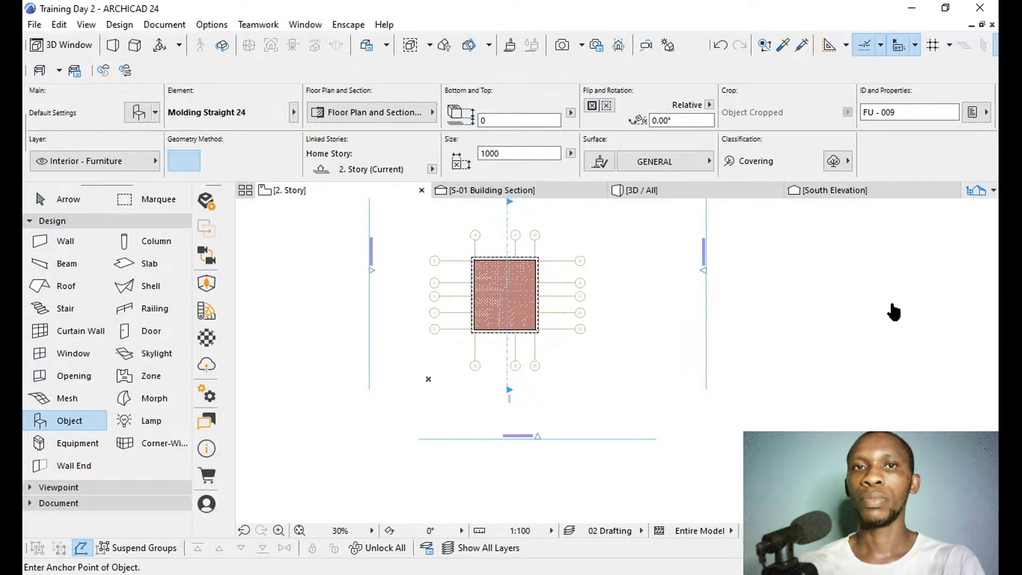
# Go to the ground floor plan and pick up the settings of the building's existing slab for a new slab.
pyautogui.hotkey('ctrl', 'Down')
pyautogui.hotkey('ctrl', 'Down')
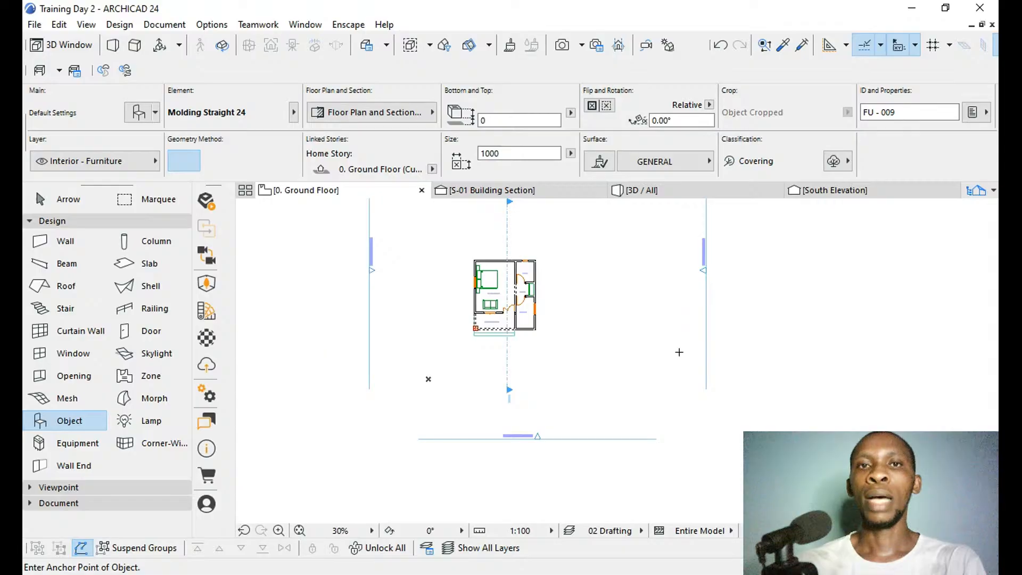
pyautogui.scroll(3, 495, 277)
pyautogui.scroll(-2, 497, 277)
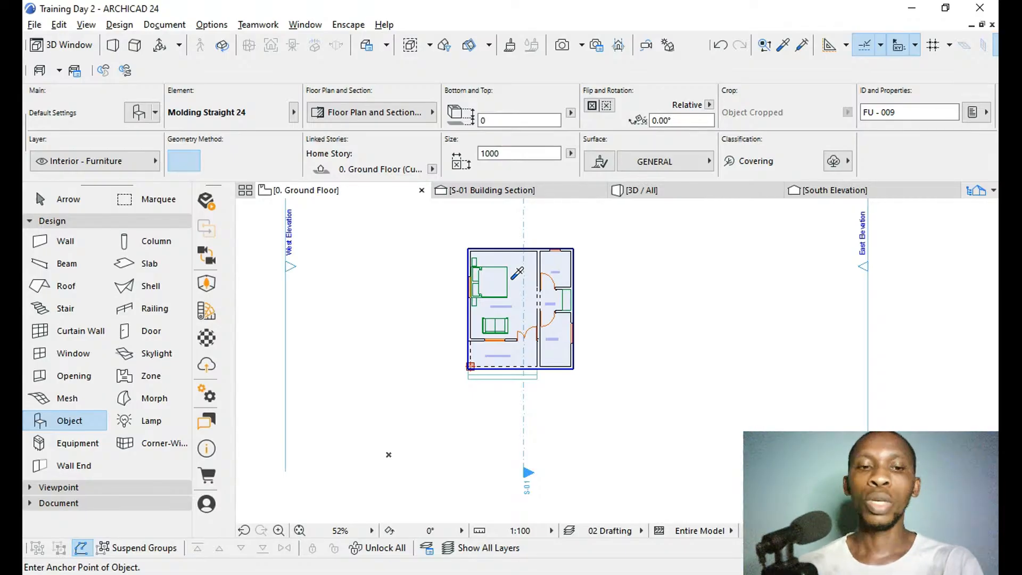
pyautogui.press('alt')
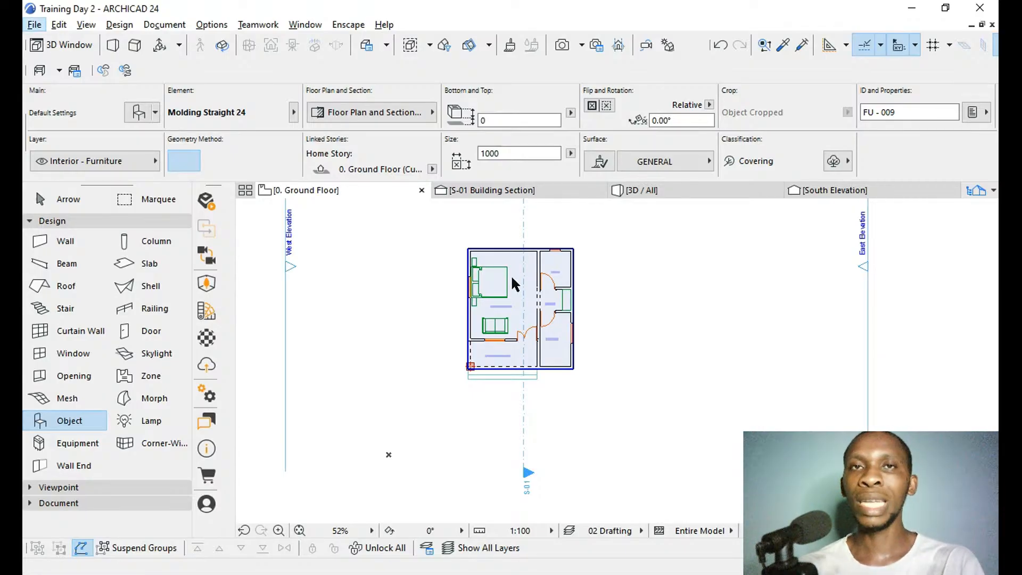
pyautogui.press('alt')
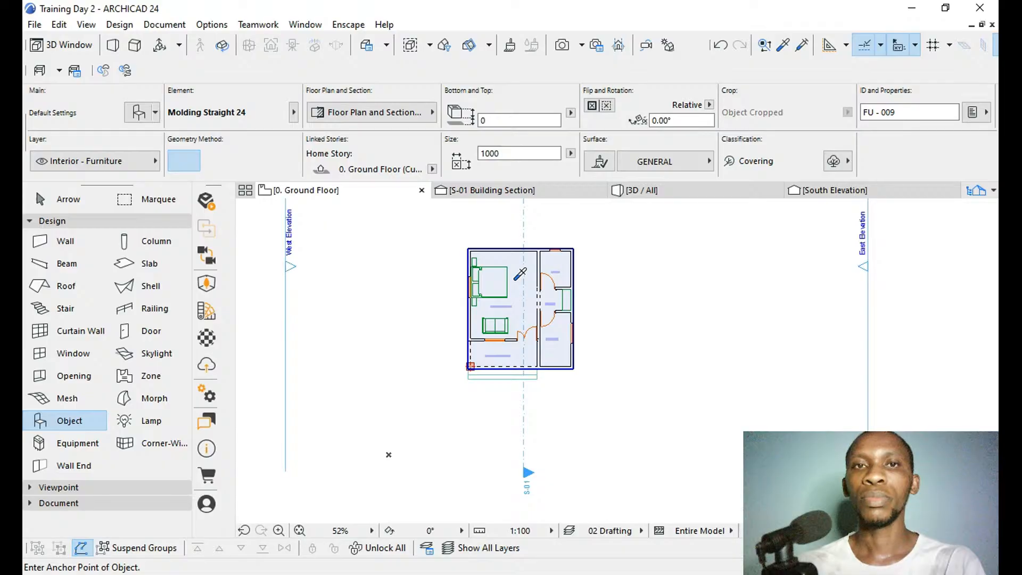
pyautogui.keyDown('alt'); pyautogui.click(515, 279); pyautogui.keyUp('alt')
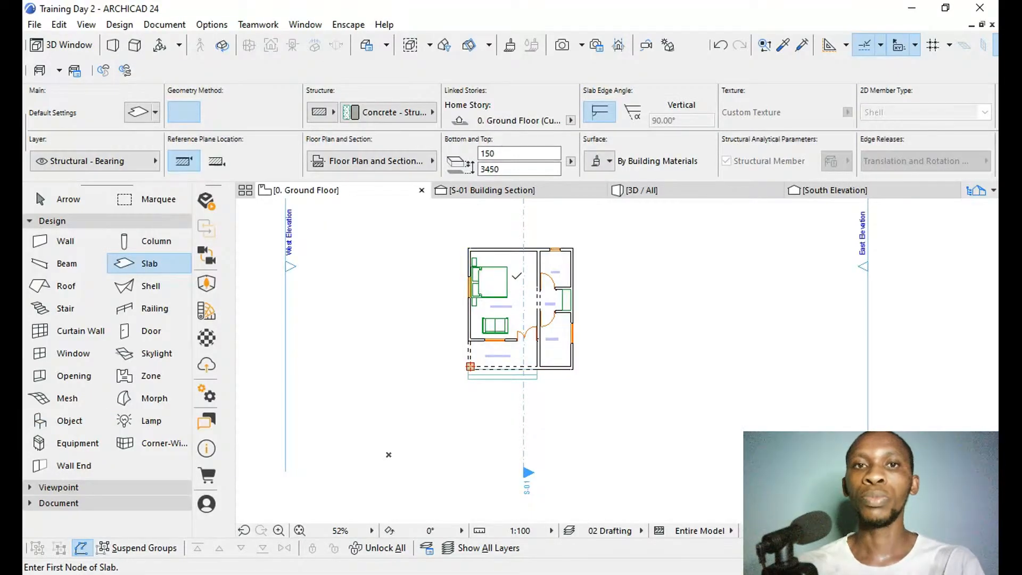
# Draw a large four-sided slab enclosing the building and its elevation markers, with slanted sides and a slanted lower edge.
pyautogui.scroll(-5, 521, 317)
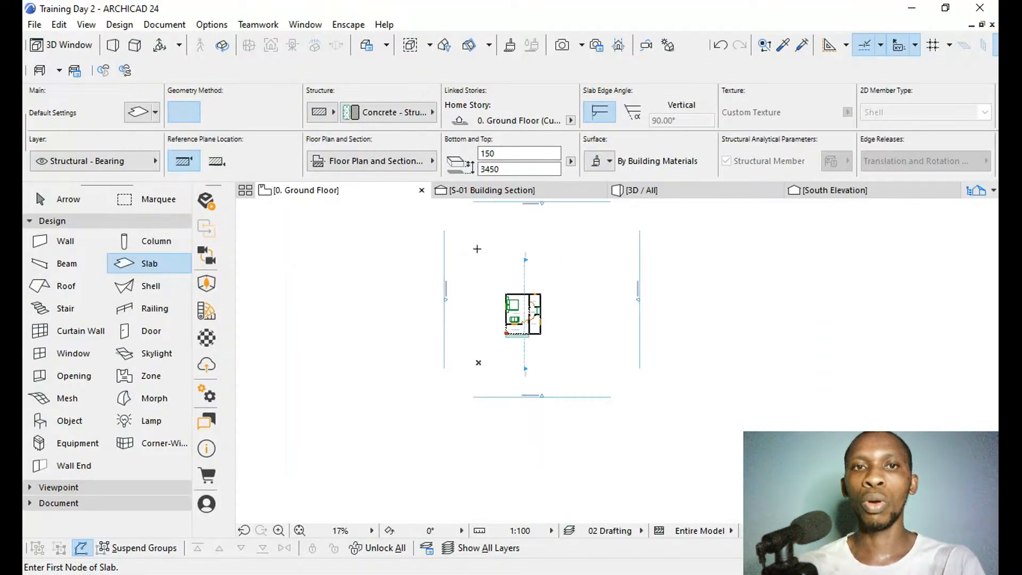
pyautogui.scroll(-3, 476, 423)
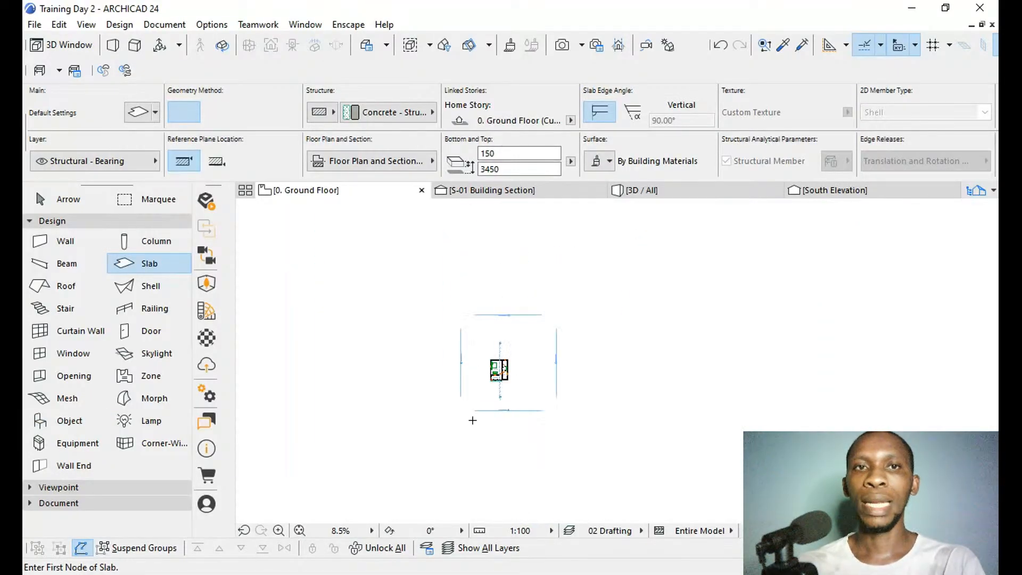
pyautogui.click(382, 239)
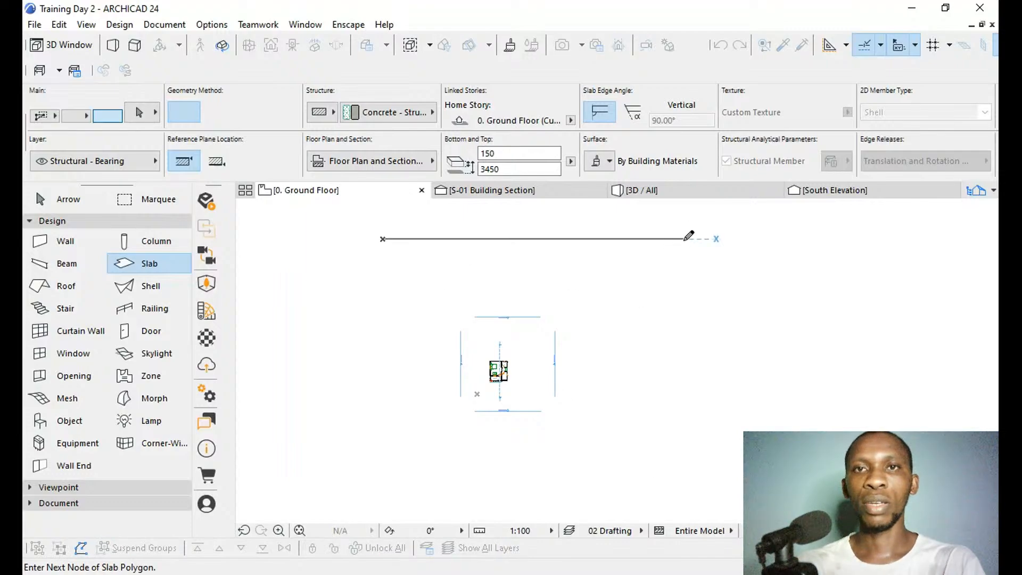
pyautogui.click(709, 239)
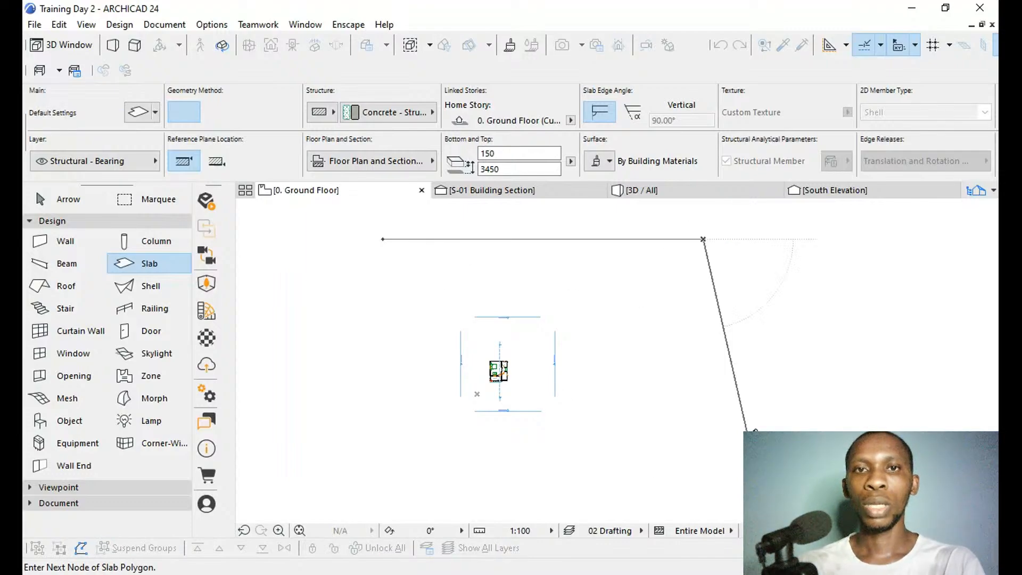
pyautogui.scroll(-2, 707, 237)
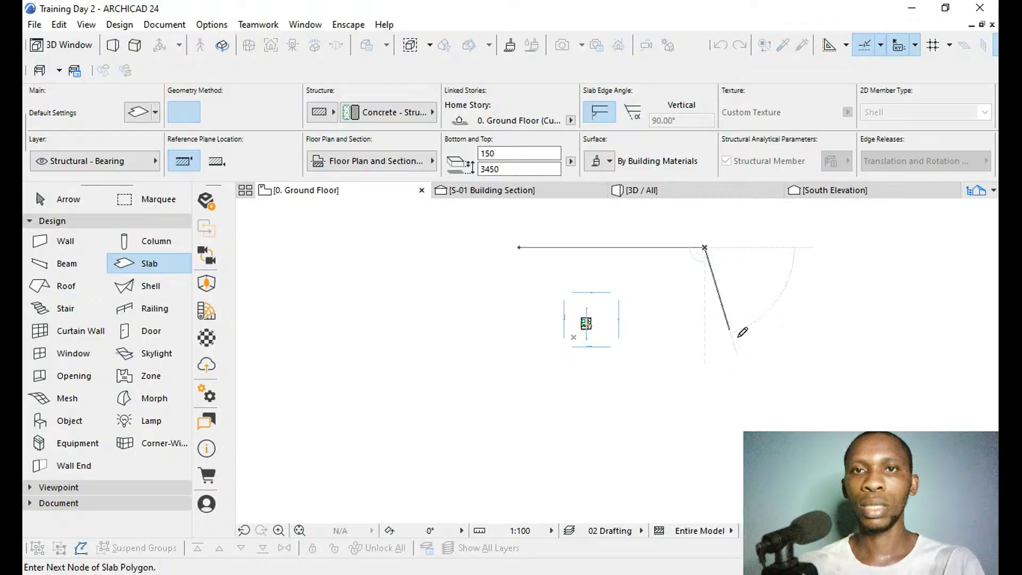
pyautogui.click(742, 412)
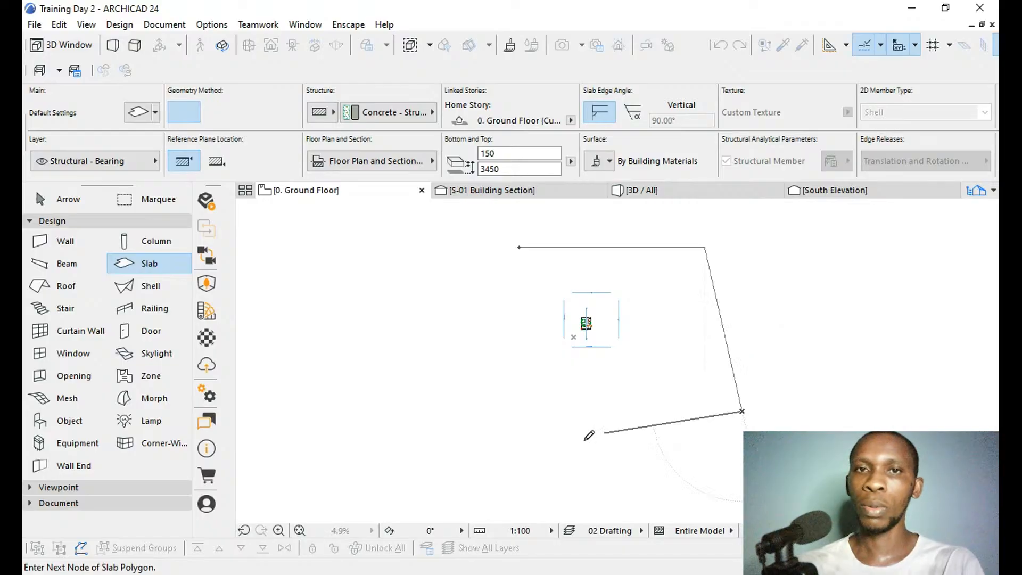
pyautogui.click(531, 434)
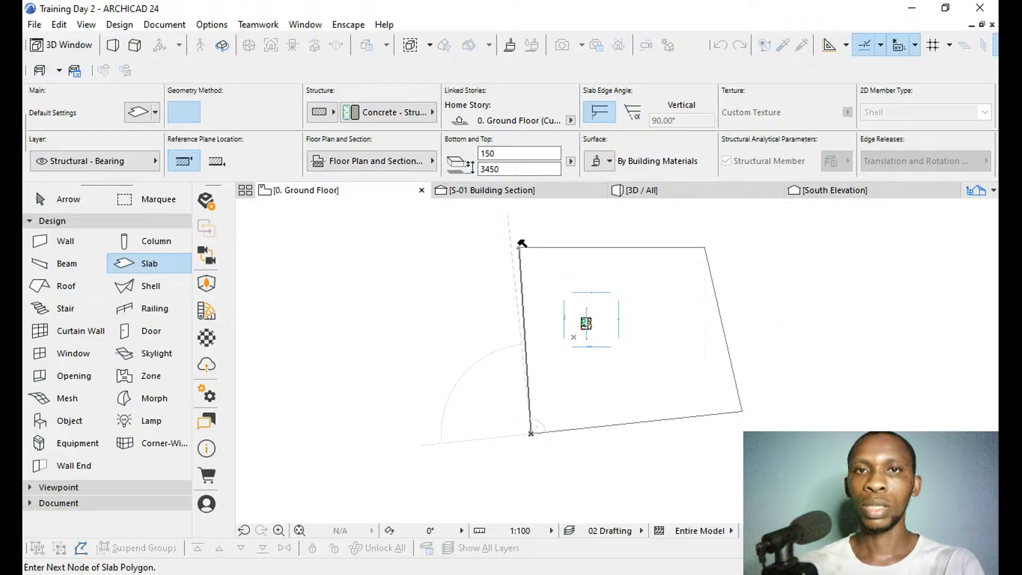
pyautogui.click(521, 248)
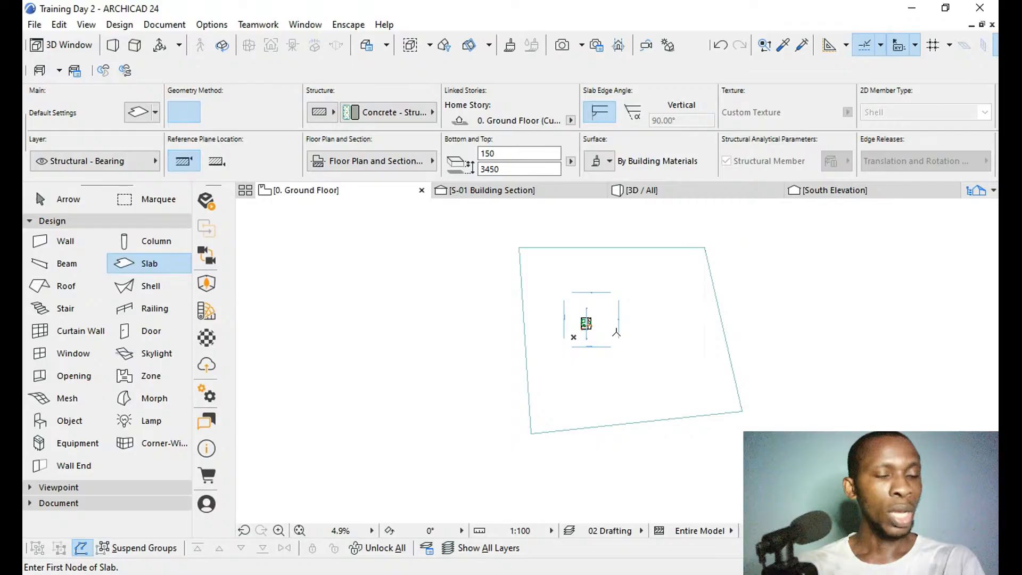
# Open the S-01 Building Section and bring the full height of the house and the new slab into view.
pyautogui.scroll(3, 597, 322)
pyautogui.scroll(2, 597, 315)
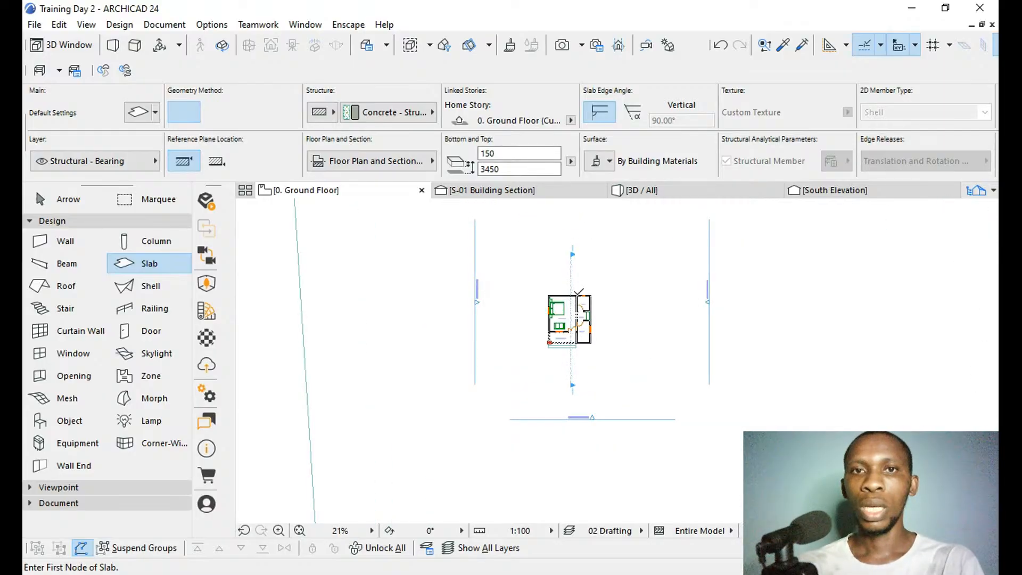
pyautogui.scroll(1, 553, 314)
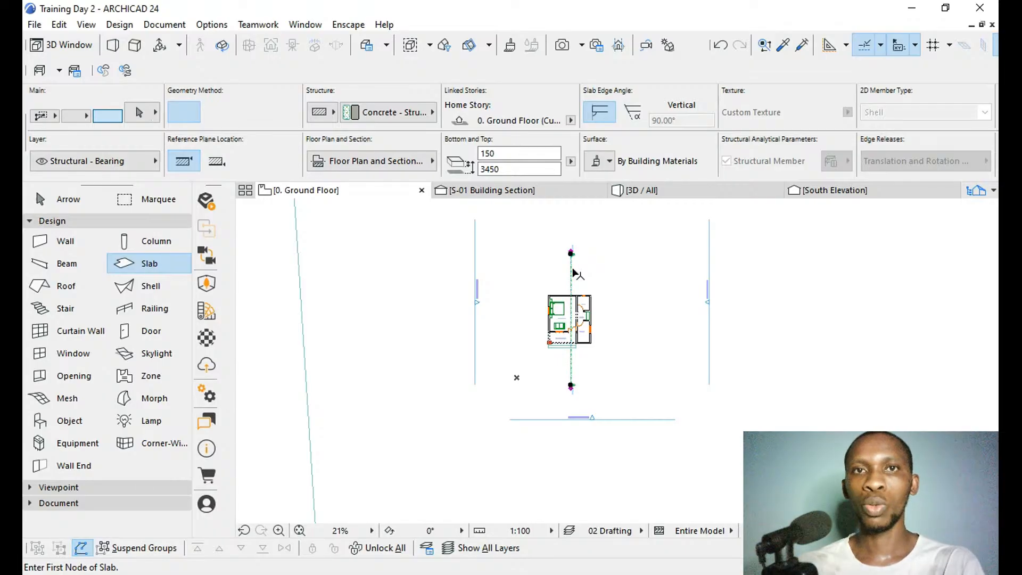
pyautogui.click(572, 273)
pyautogui.click(550, 193)
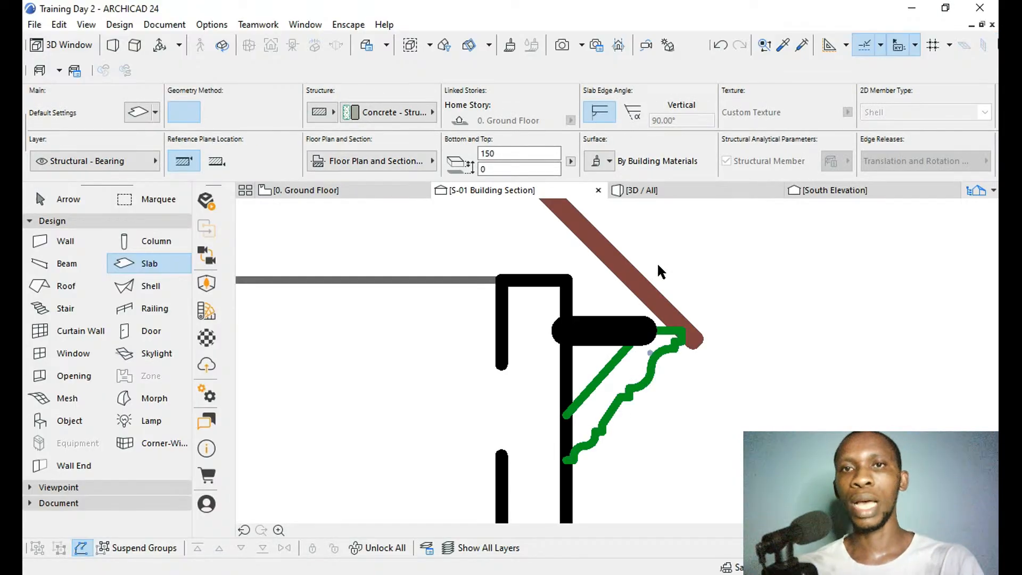
pyautogui.scroll(-8, 669, 269)
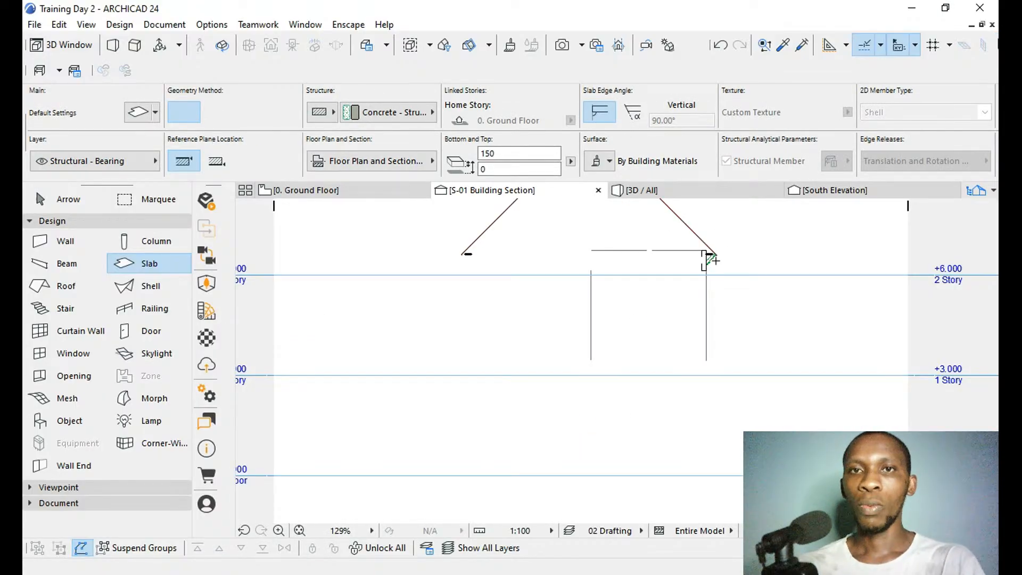
pyautogui.scroll(-8, 713, 260)
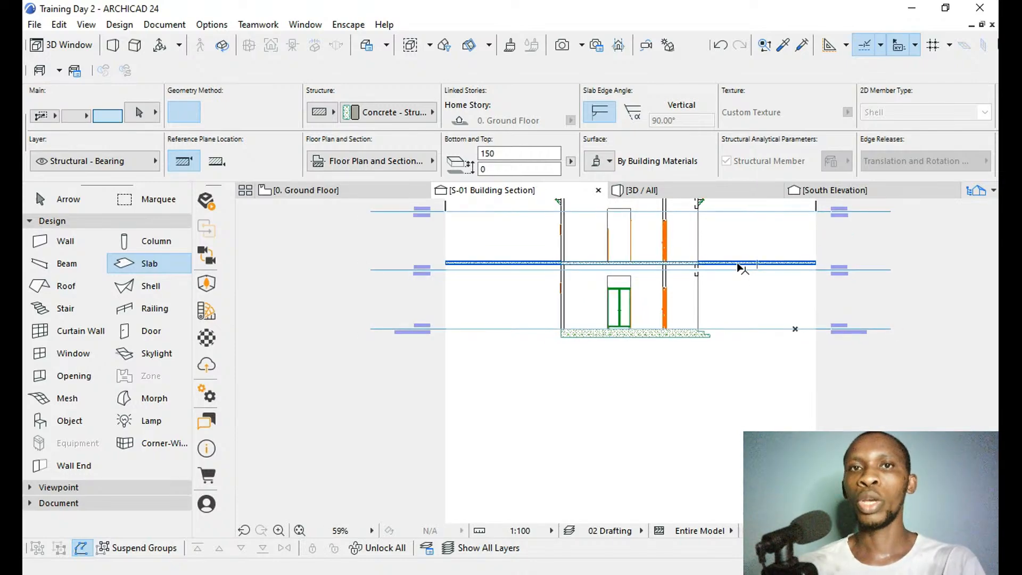
pyautogui.click(739, 263)
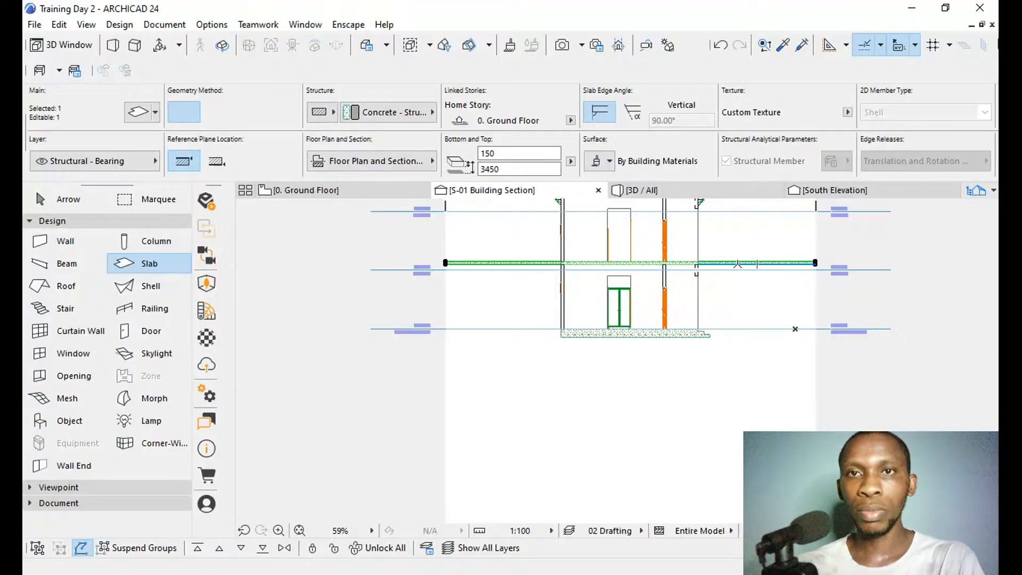
pyautogui.hotkey('ctrl', 'd')
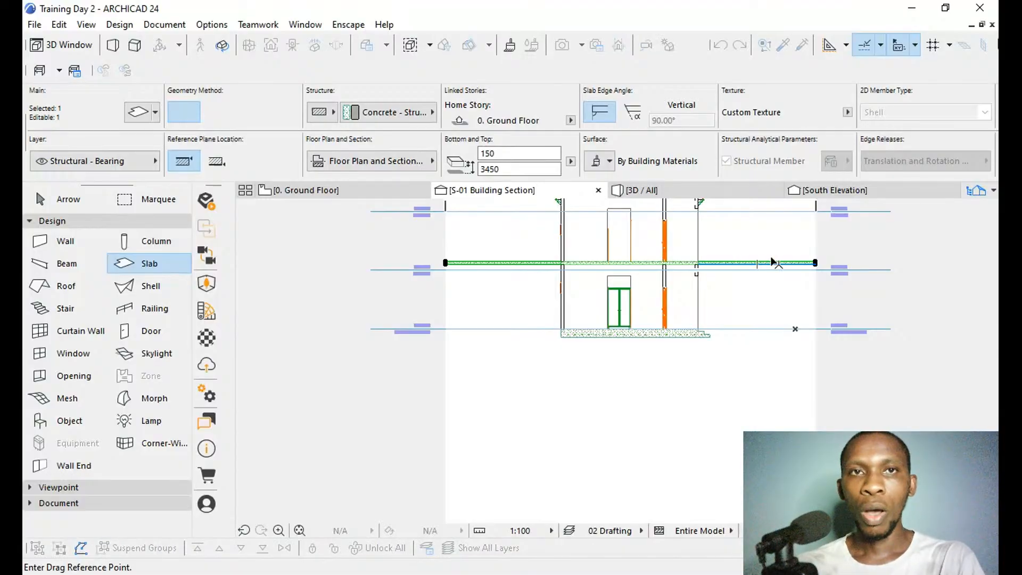
pyautogui.click(515, 154)
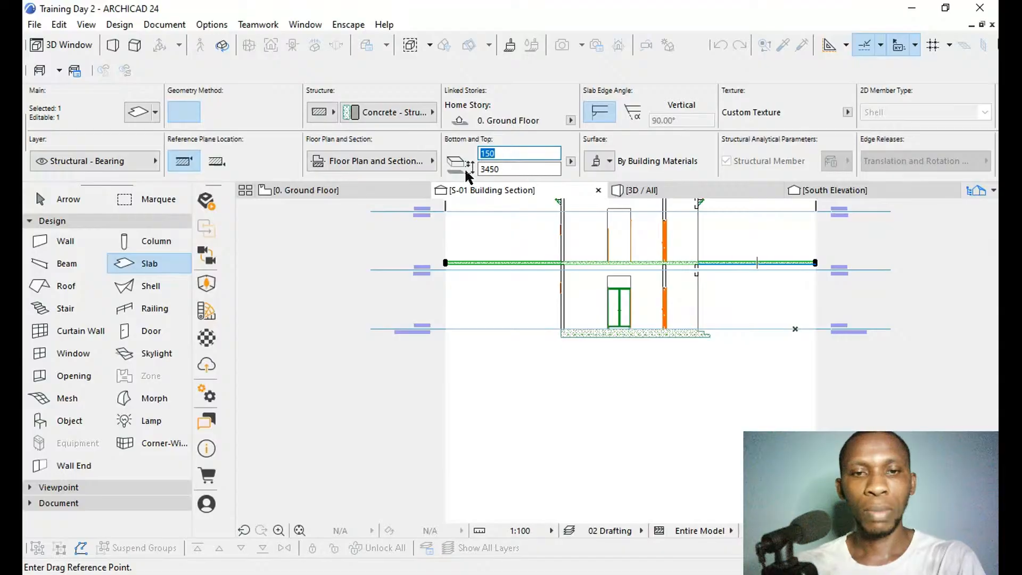
pyautogui.write('10')
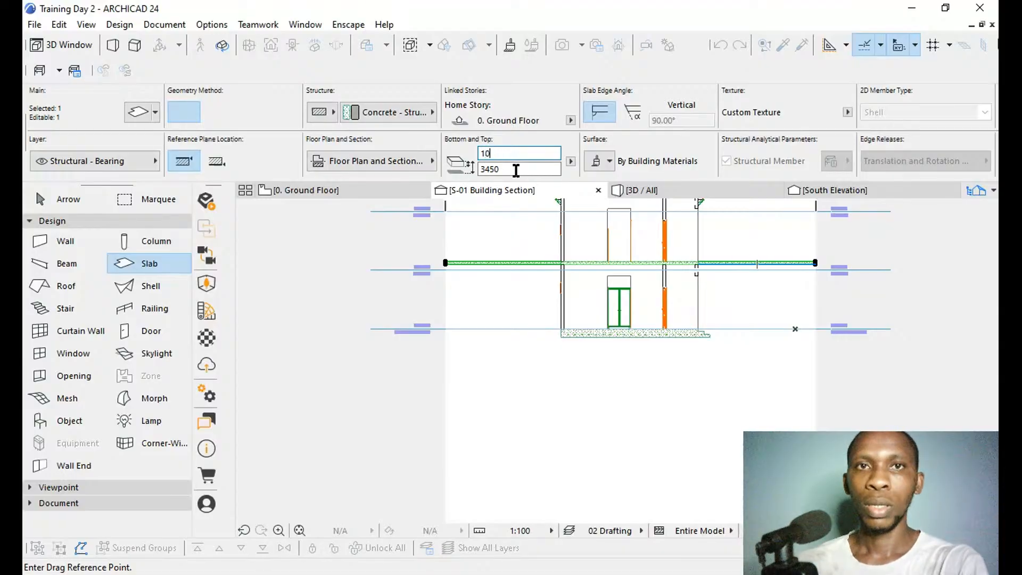
pyautogui.press('BackSpace')
pyautogui.write('50')
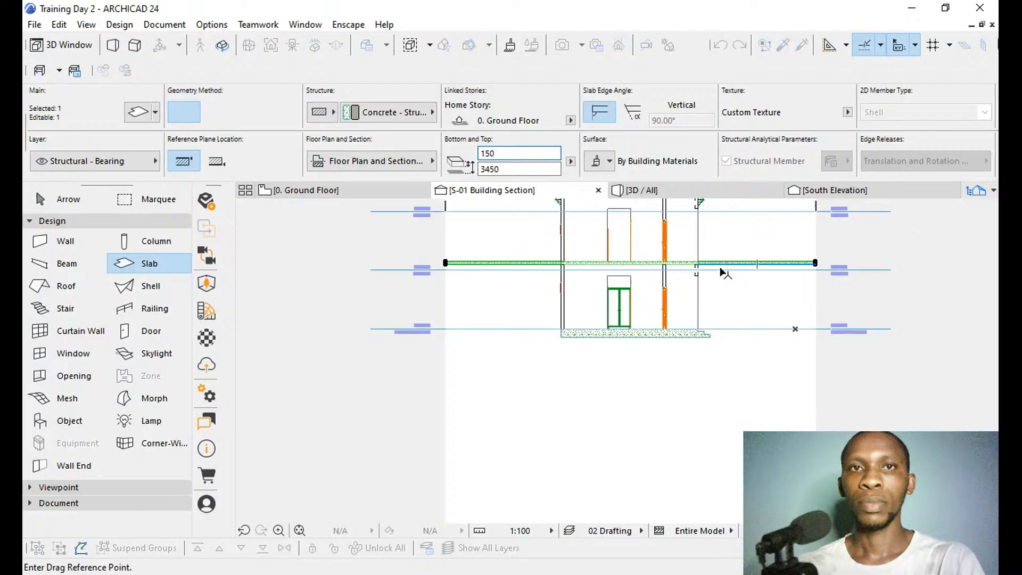
pyautogui.doubleClick(495, 154)
pyautogui.write('10')
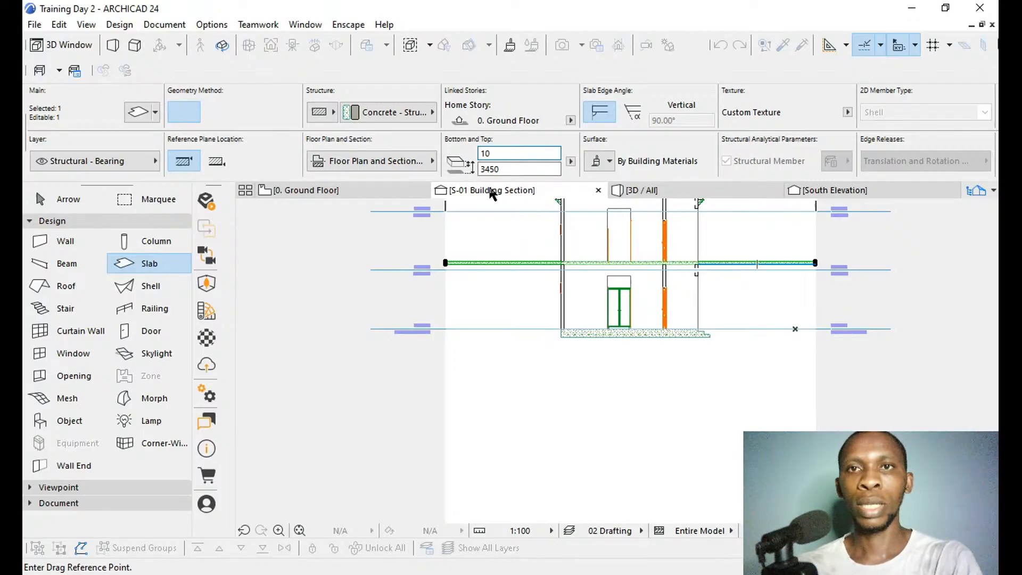
pyautogui.press('BackSpace')
pyautogui.write('50')
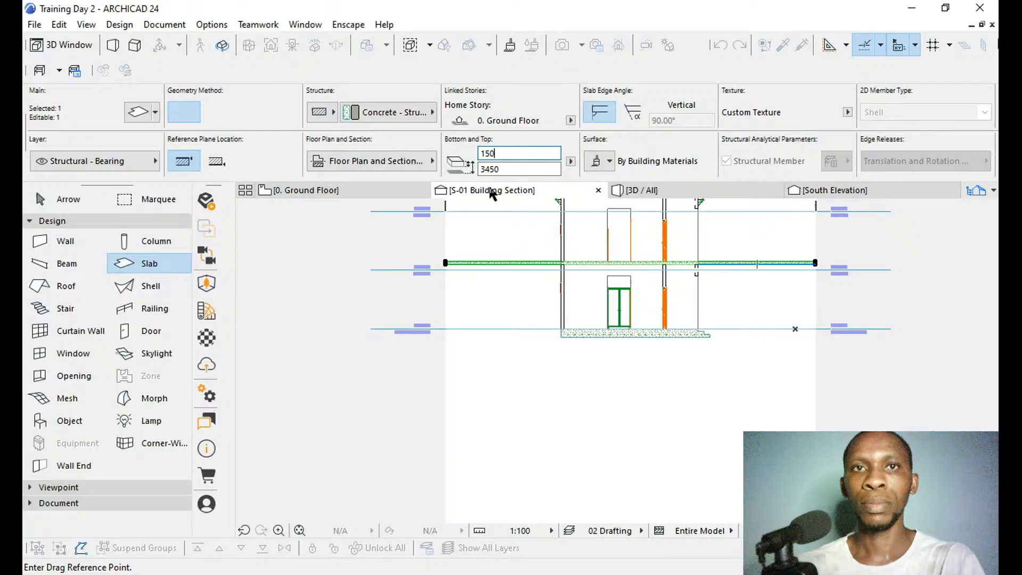
pyautogui.click(770, 236)
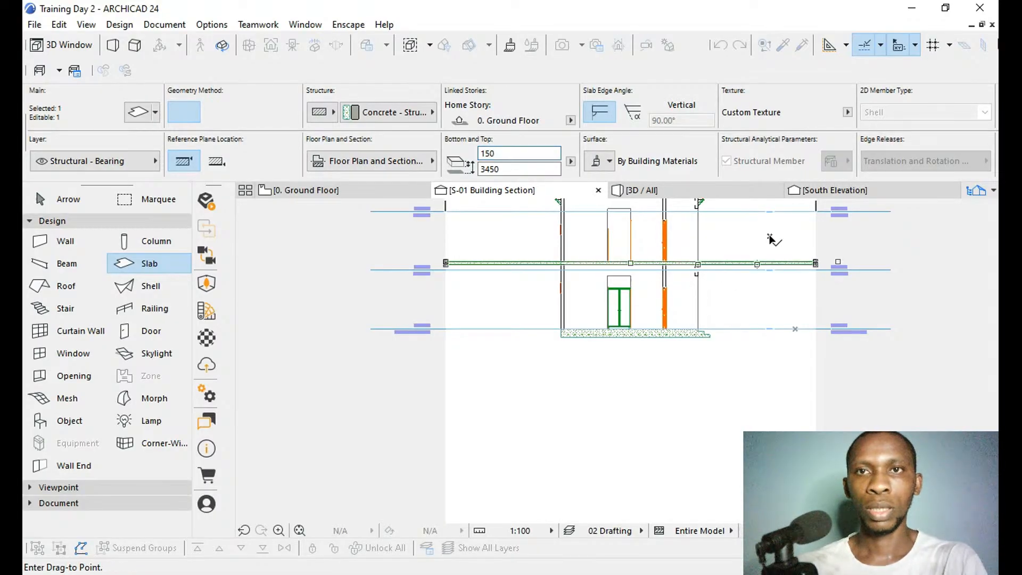
pyautogui.press('Escape')
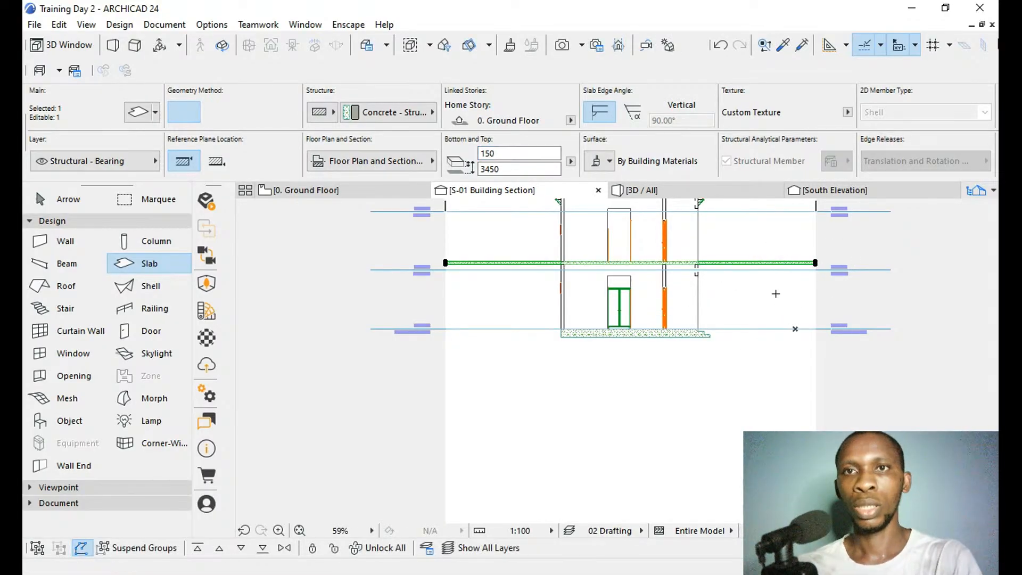
pyautogui.press('Escape')
# Set the thickness of the large ground slab to 10 in the building section.
pyautogui.click(782, 263)
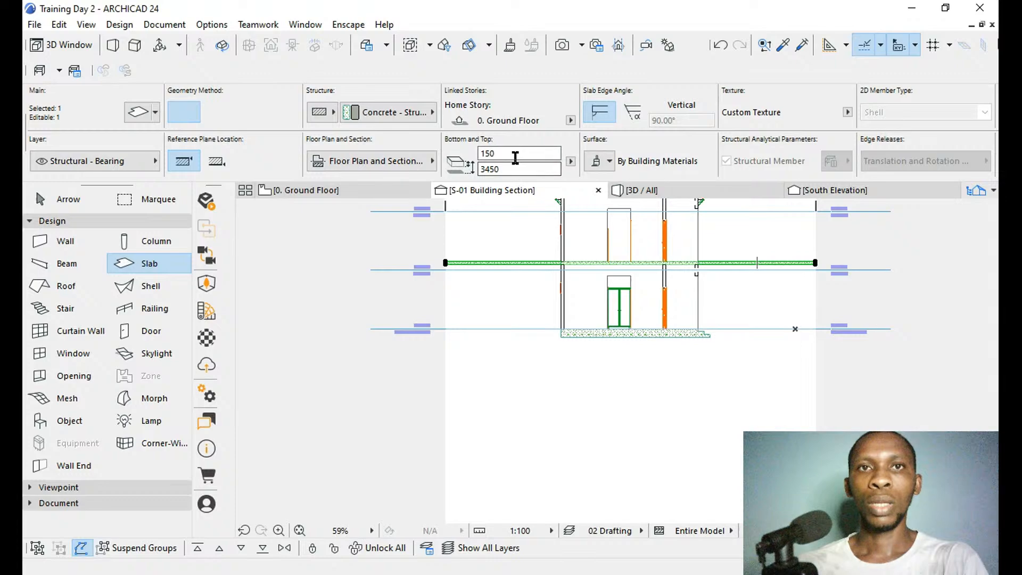
pyautogui.click(512, 153)
pyautogui.moveTo(512, 153); pyautogui.dragTo(470, 159)
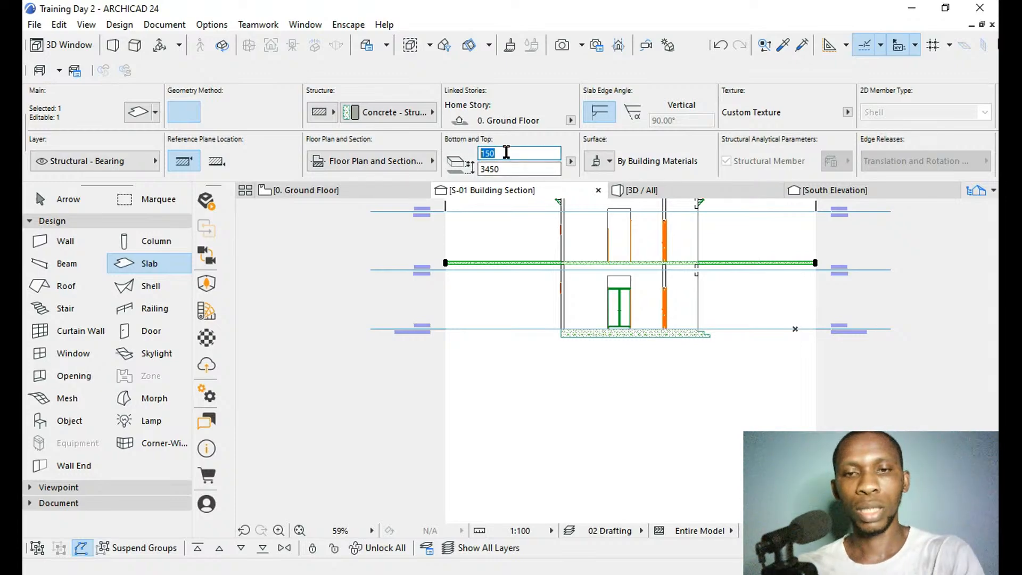
pyautogui.write('10')
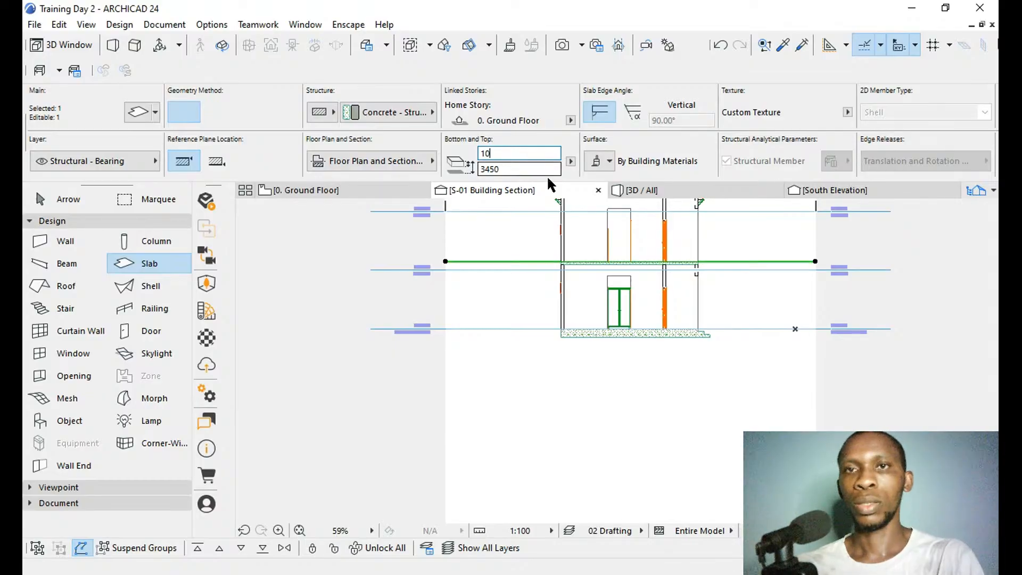
# Move the large slab down from its upper end corner to the bottom corner of the lowest entrance step, and deselect it.
pyautogui.scroll(3, 773, 257)
pyautogui.scroll(2, 774, 257)
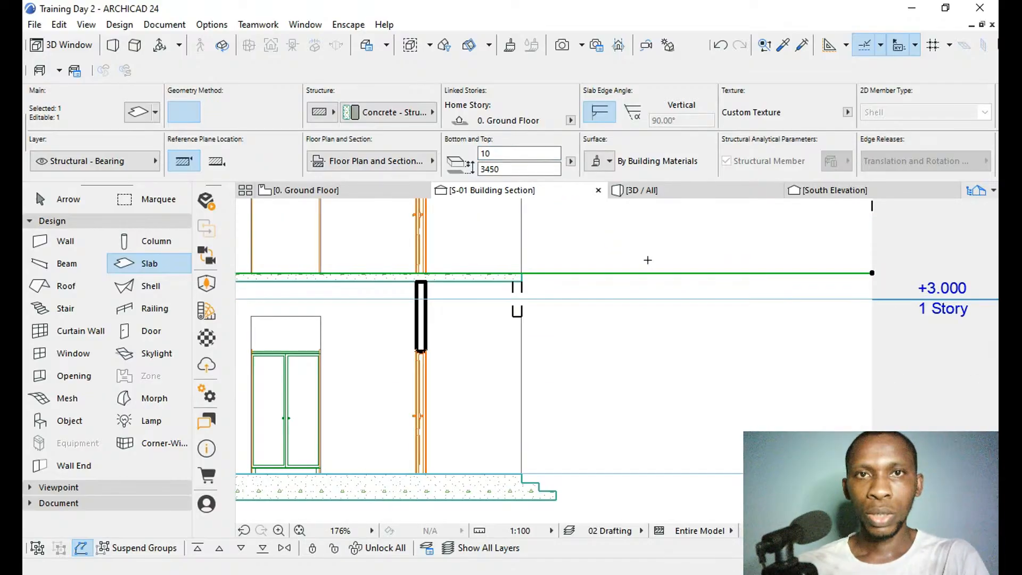
pyautogui.scroll(3, 510, 297)
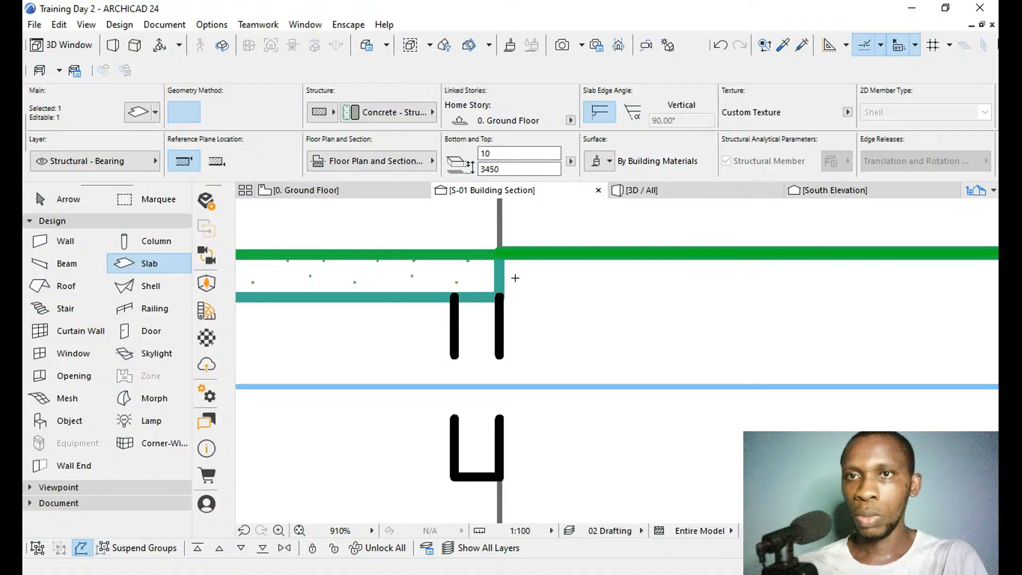
pyautogui.scroll(-3, 517, 298)
pyautogui.scroll(2, 703, 302)
pyautogui.scroll(12, 702, 302)
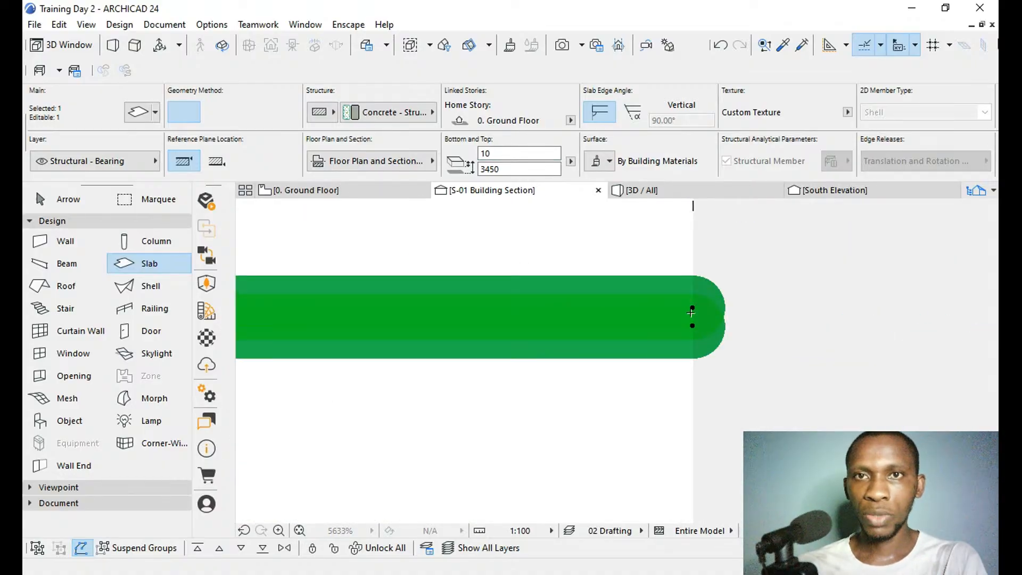
pyautogui.hotkey('ctrl', 'd')
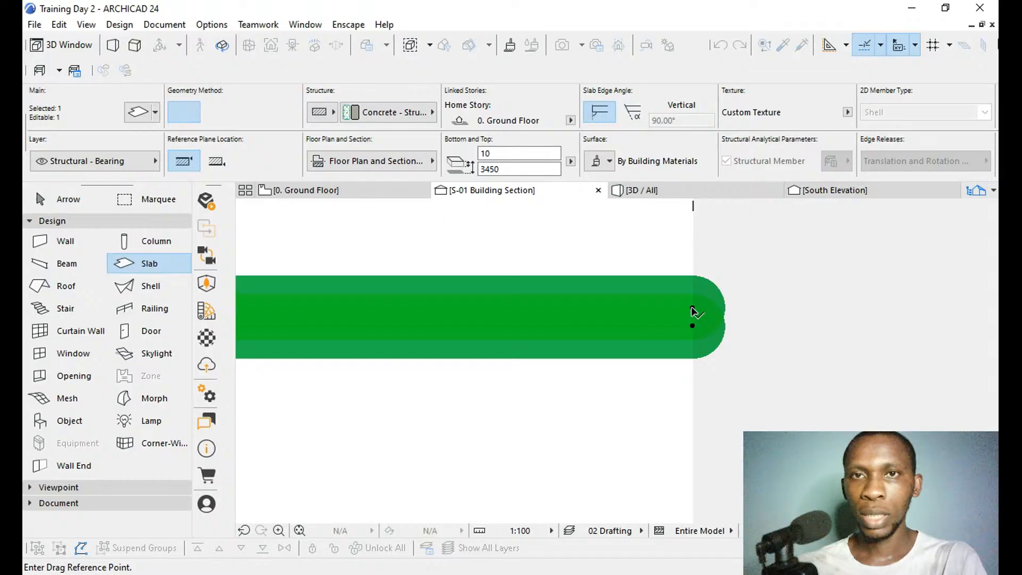
pyautogui.click(693, 309)
pyautogui.scroll(-6, 687, 243)
pyautogui.scroll(-5, 703, 223)
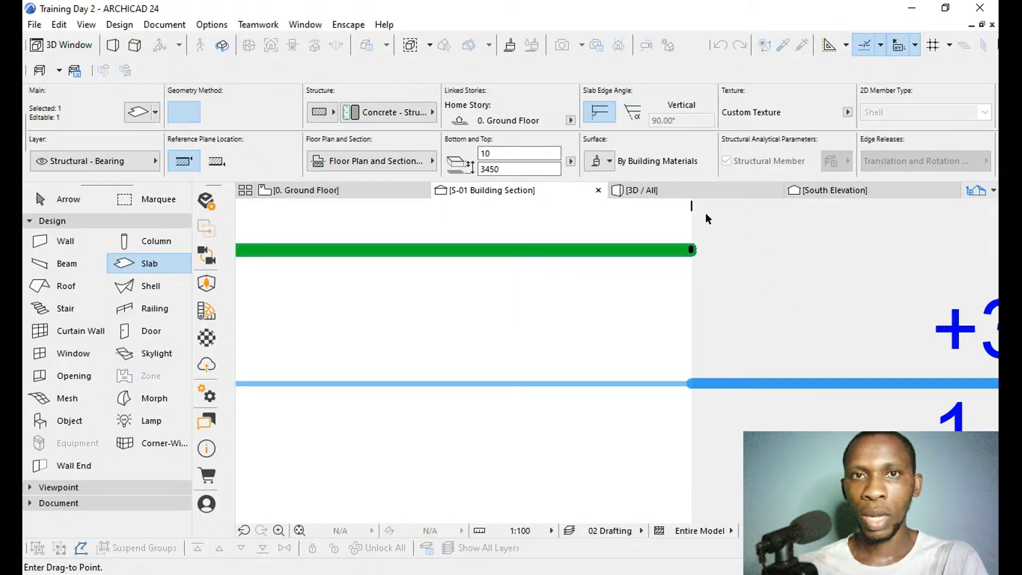
pyautogui.scroll(-4, 773, 226)
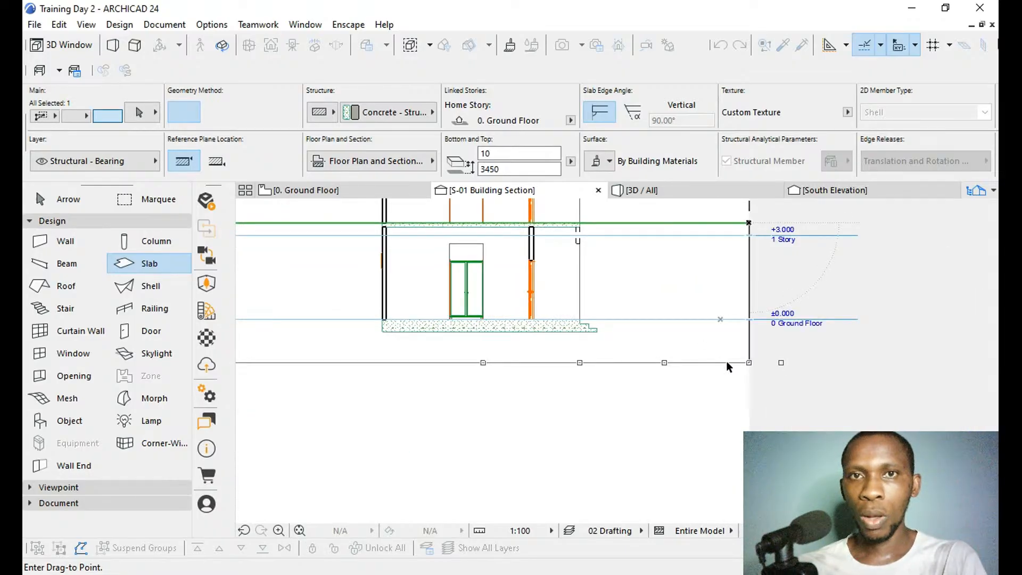
pyautogui.scroll(10, 601, 342)
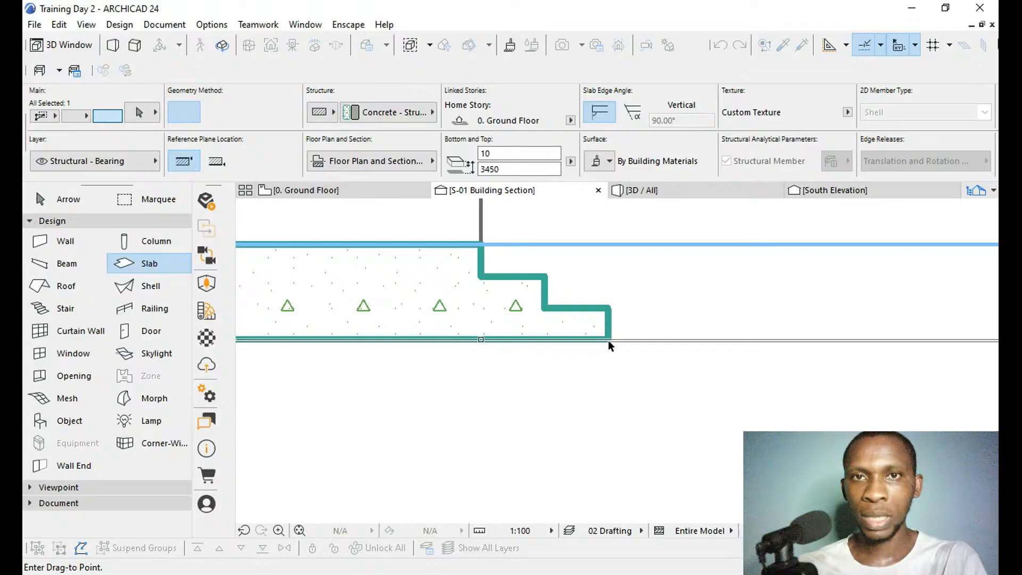
pyautogui.scroll(5, 607, 341)
pyautogui.click(596, 323)
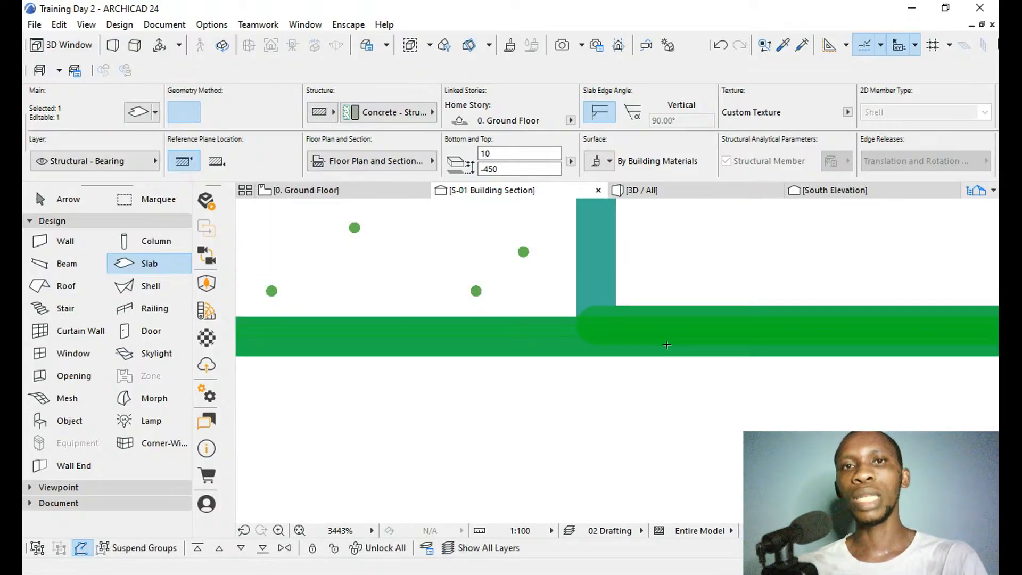
pyautogui.press('Escape')
pyautogui.scroll(-15, 587, 411)
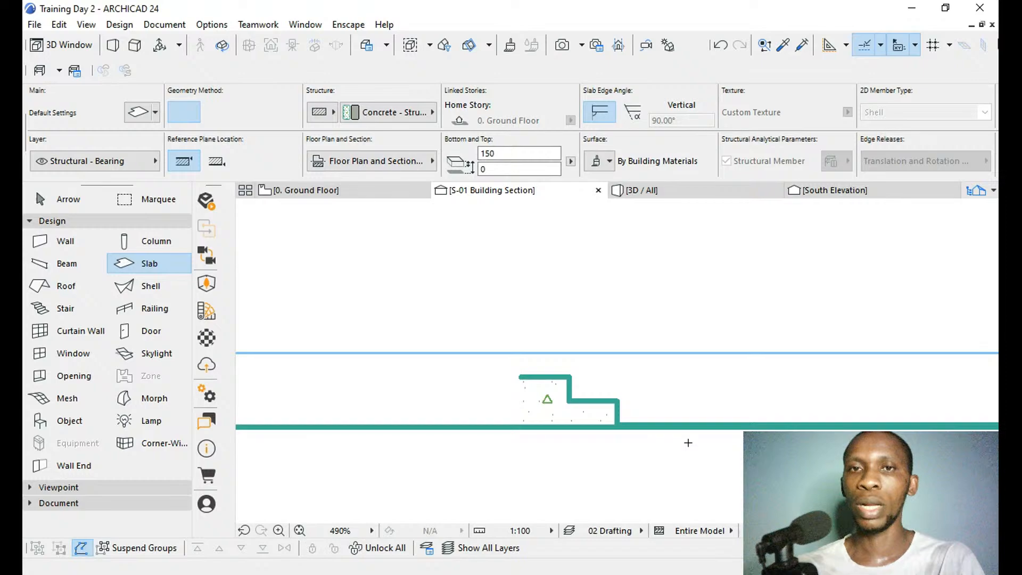
pyautogui.press('Escape')
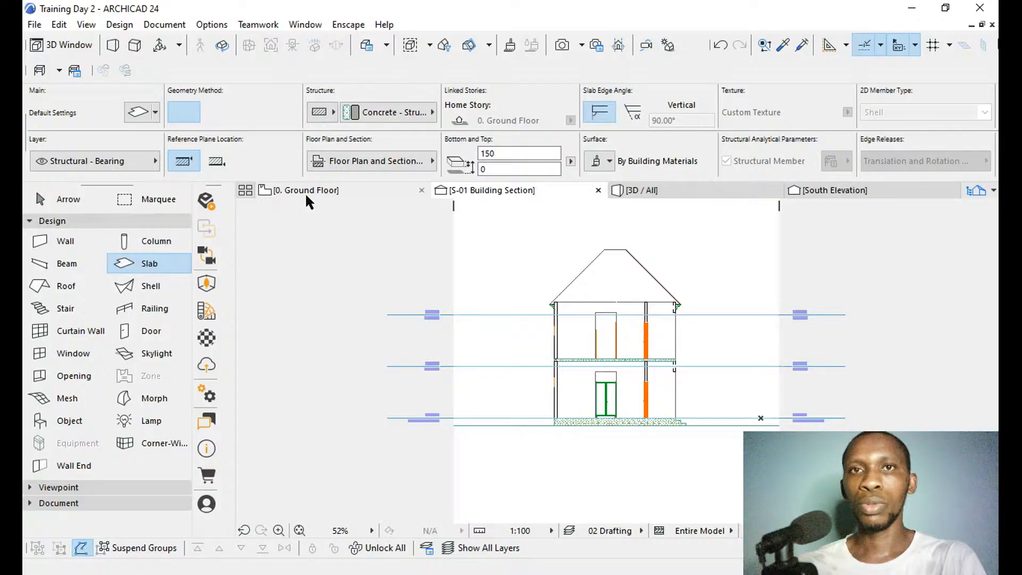
# Open the 3D view, select the ground slab around the house, and override its surfaces in the slab settings.
pyautogui.click(623, 193)
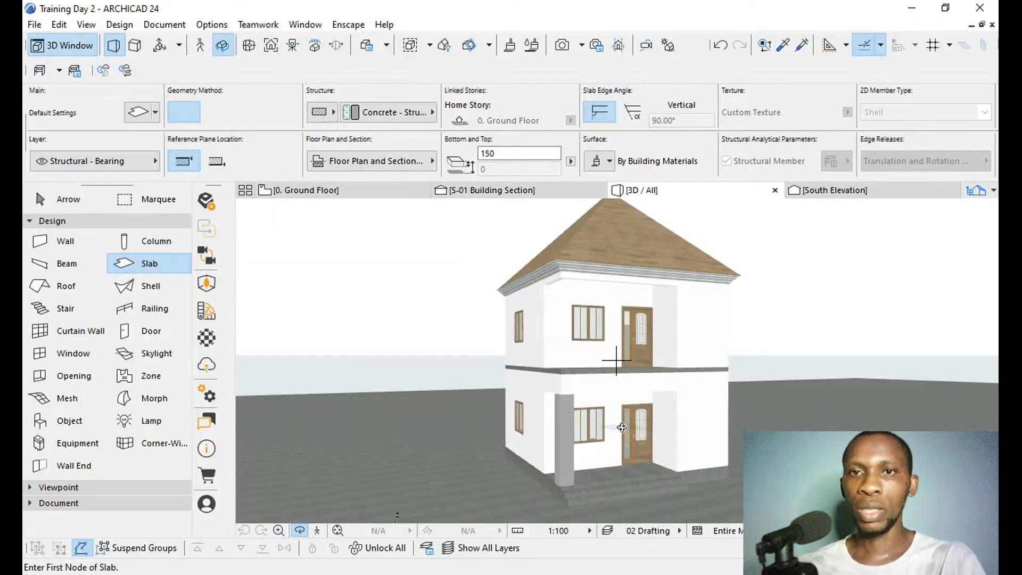
pyautogui.keyDown('shift'); pyautogui.moveTo(631, 427); pyautogui.dragTo(693, 424, button='middle'); pyautogui.keyUp('shift')
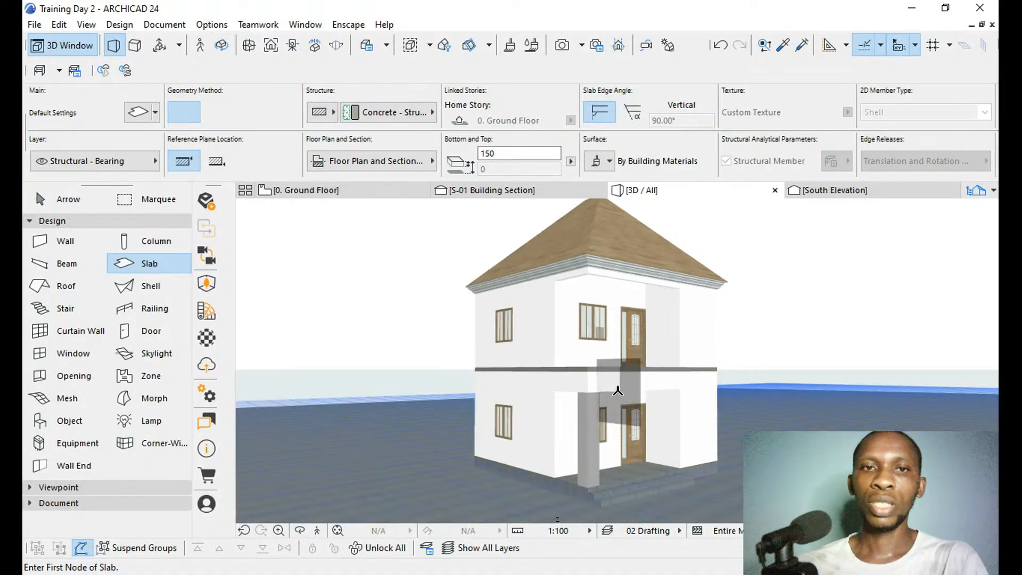
pyautogui.keyDown('shift'); pyautogui.click(421, 488); pyautogui.keyUp('shift')
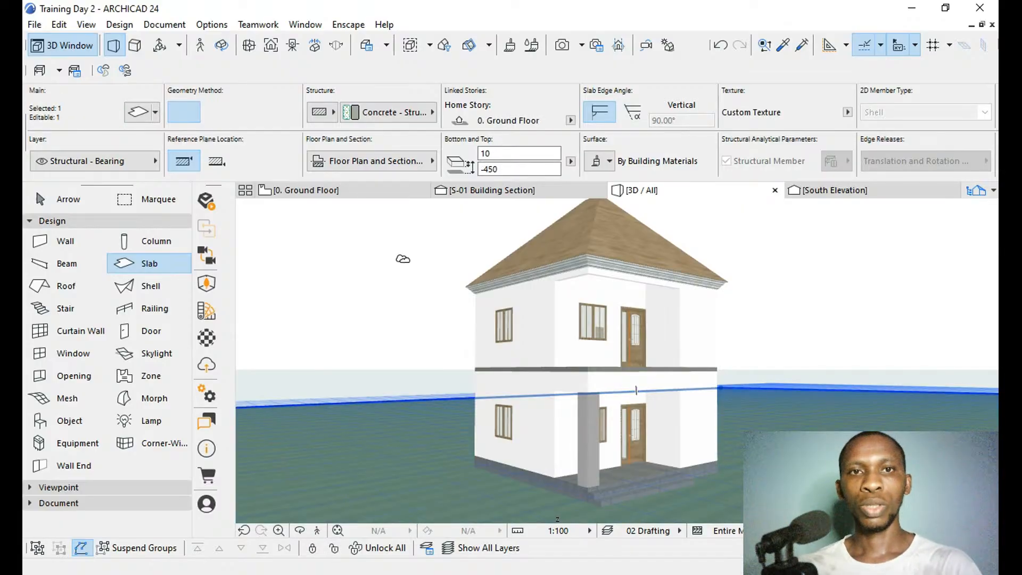
pyautogui.keyDown('shift'); pyautogui.click(462, 445); pyautogui.keyUp('shift')
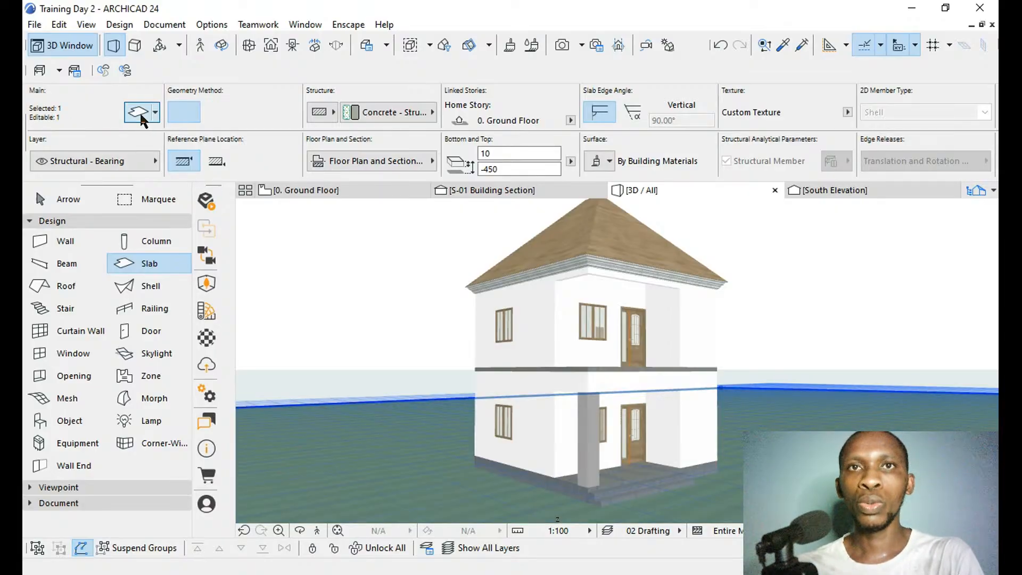
pyautogui.click(141, 113)
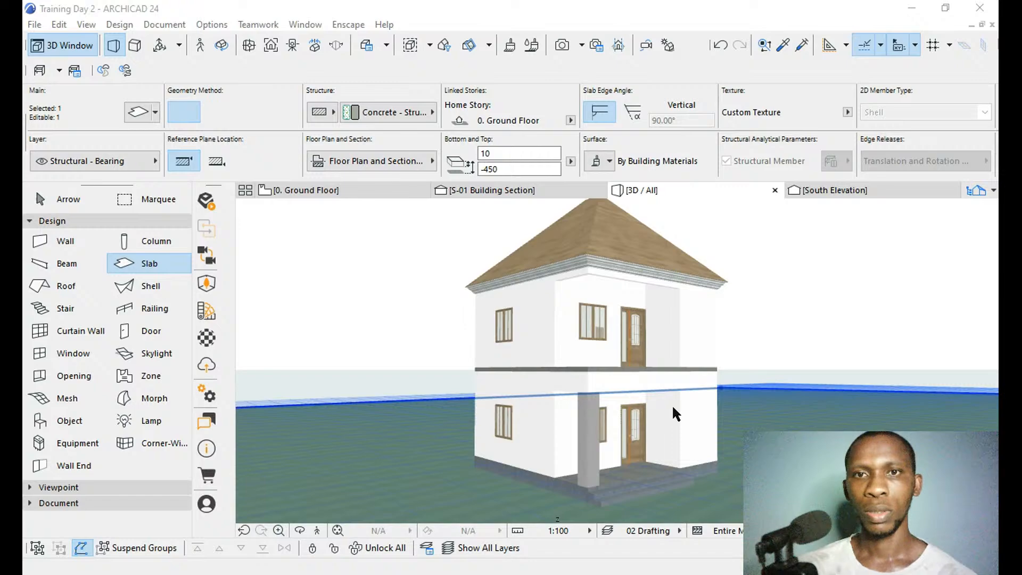
pyautogui.click(698, 471)
pyautogui.scroll(5, 650, 503)
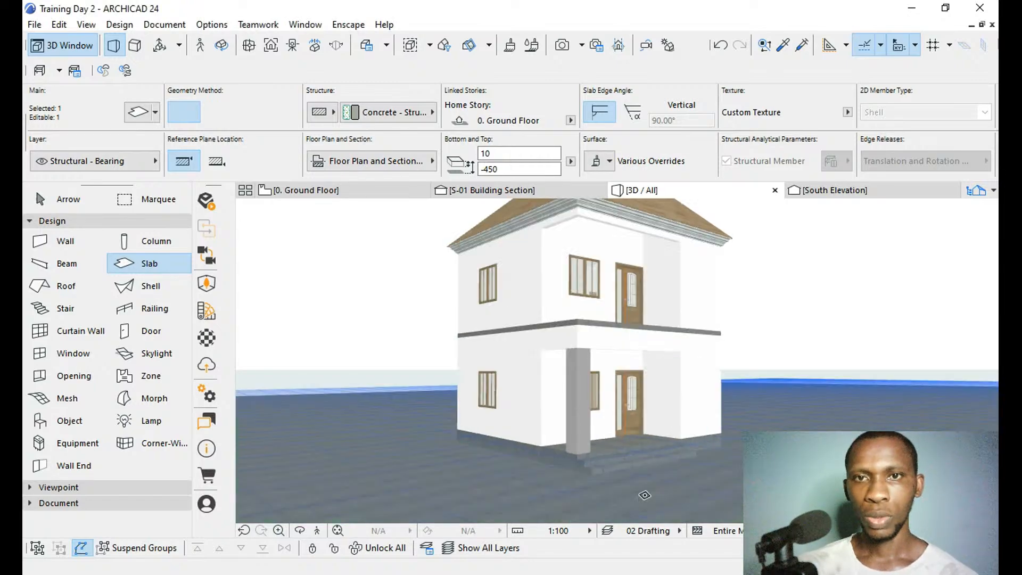
pyautogui.scroll(2, 650, 502)
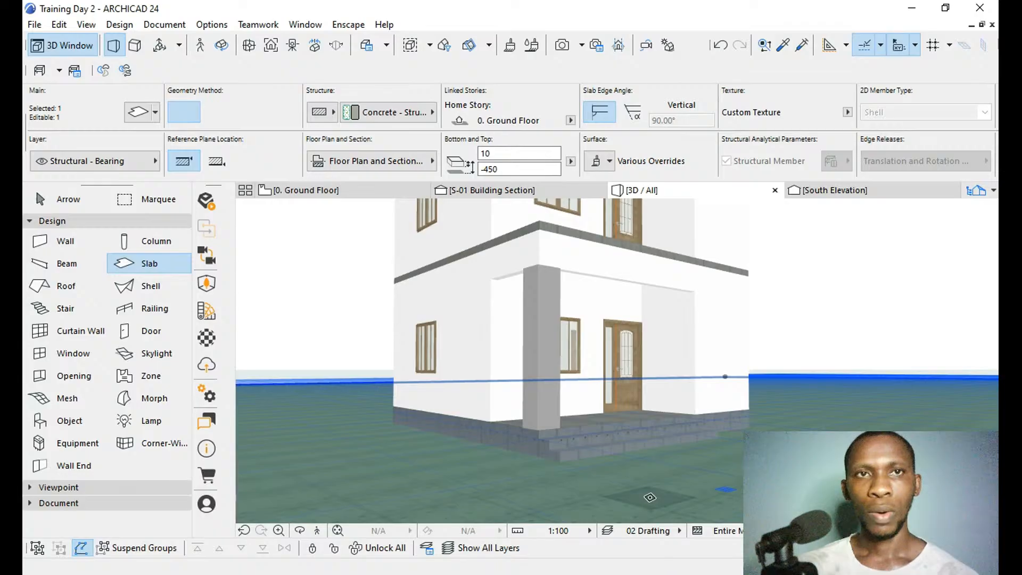
# Give the ground slab a brown soil surface in its settings and check the texture up close beside the entrance steps.
pyautogui.click(140, 112)
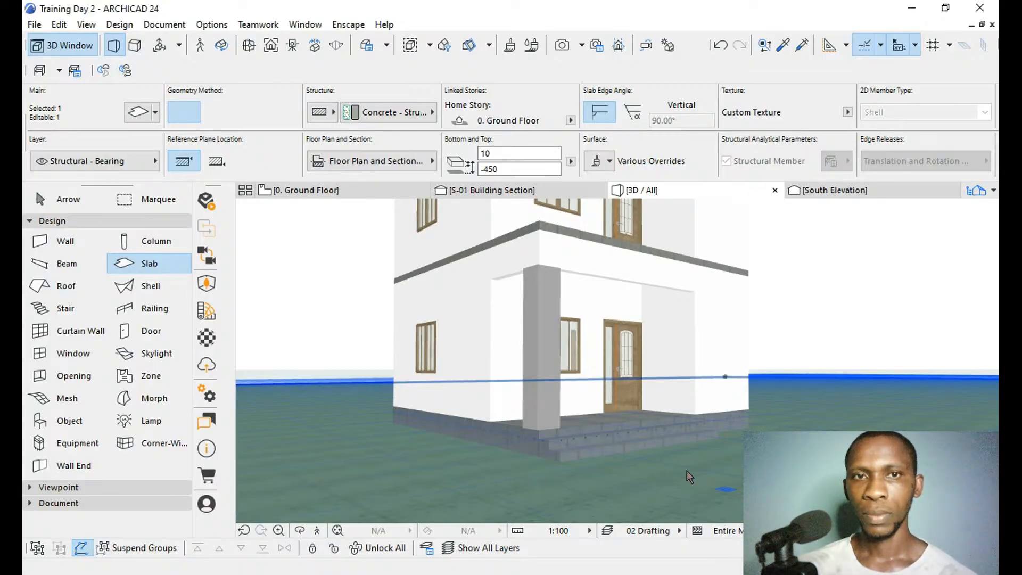
pyautogui.press('Escape')
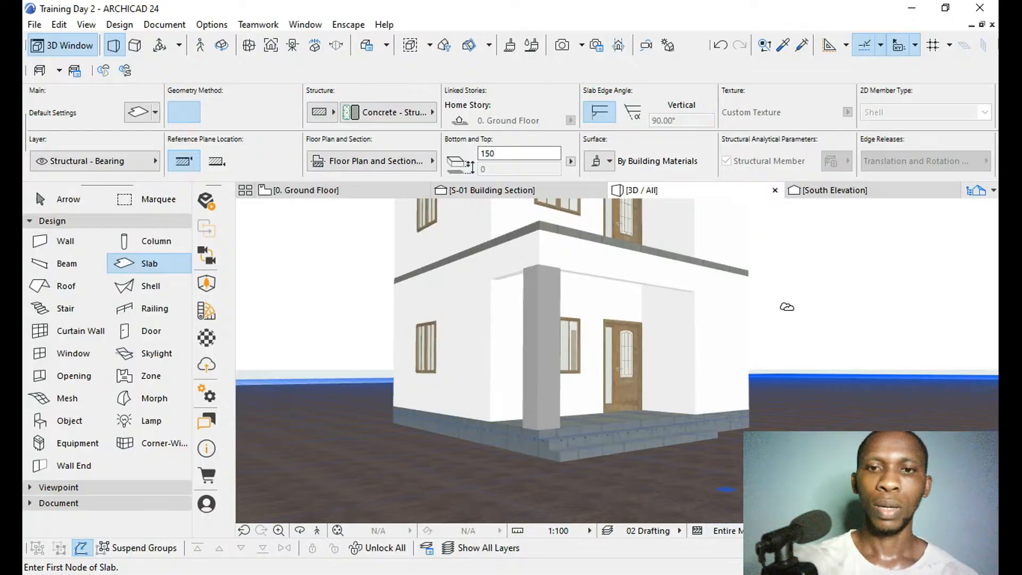
pyautogui.press('o')
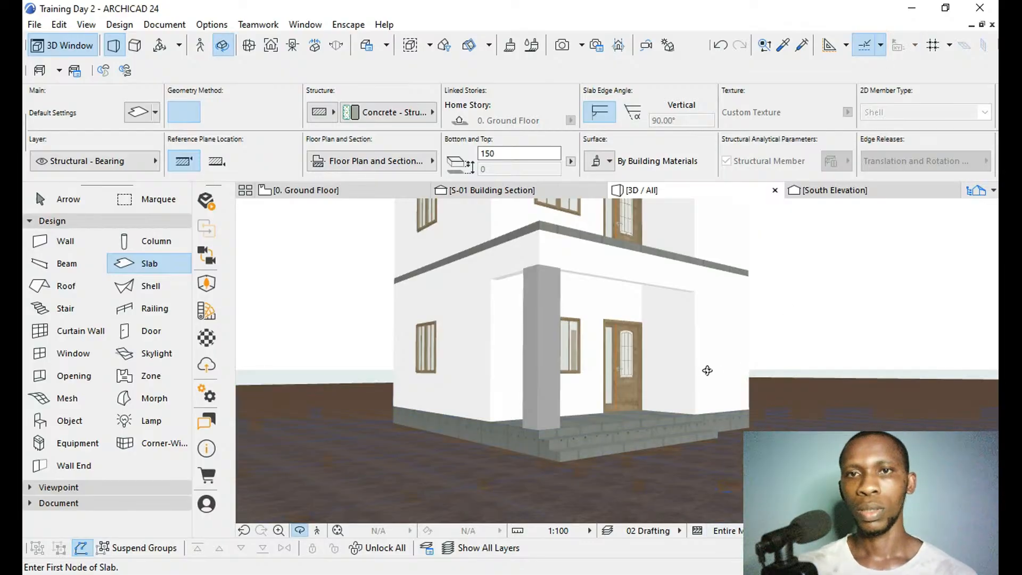
pyautogui.moveTo(708, 371)
pyautogui.mouseDown()
pyautogui.moveTo(717, 408)
pyautogui.moveTo(692, 384)
pyautogui.moveTo(693, 373)
pyautogui.moveTo(709, 375)
pyautogui.mouseUp()
pyautogui.scroll(8, 726, 463)
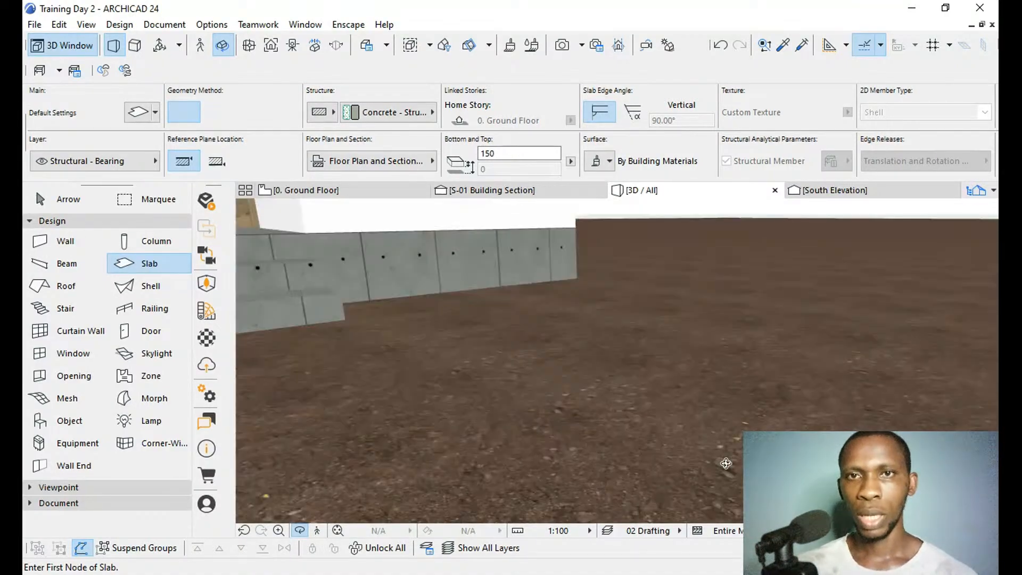
pyautogui.scroll(4, 727, 463)
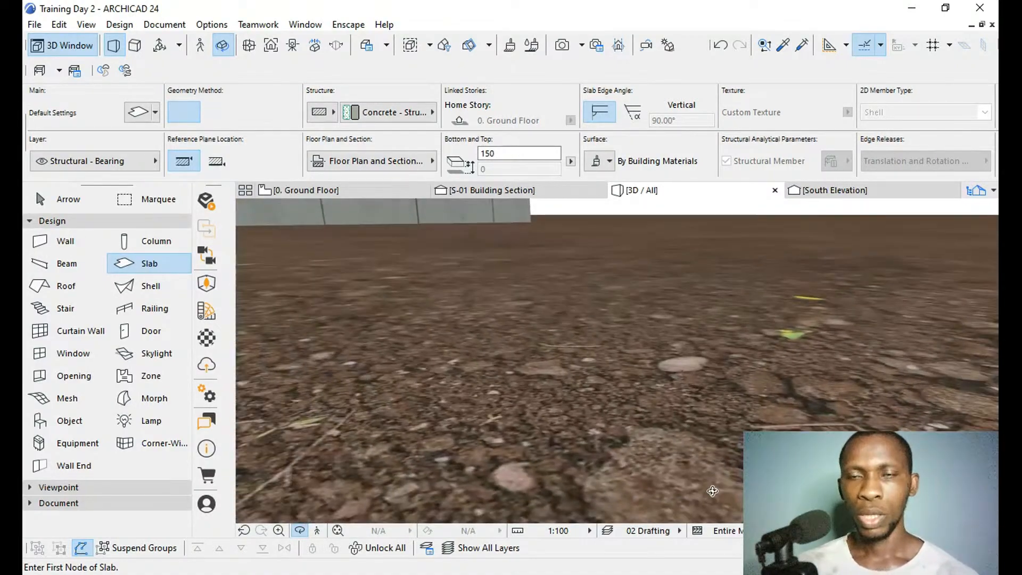
pyautogui.scroll(-2, 712, 491)
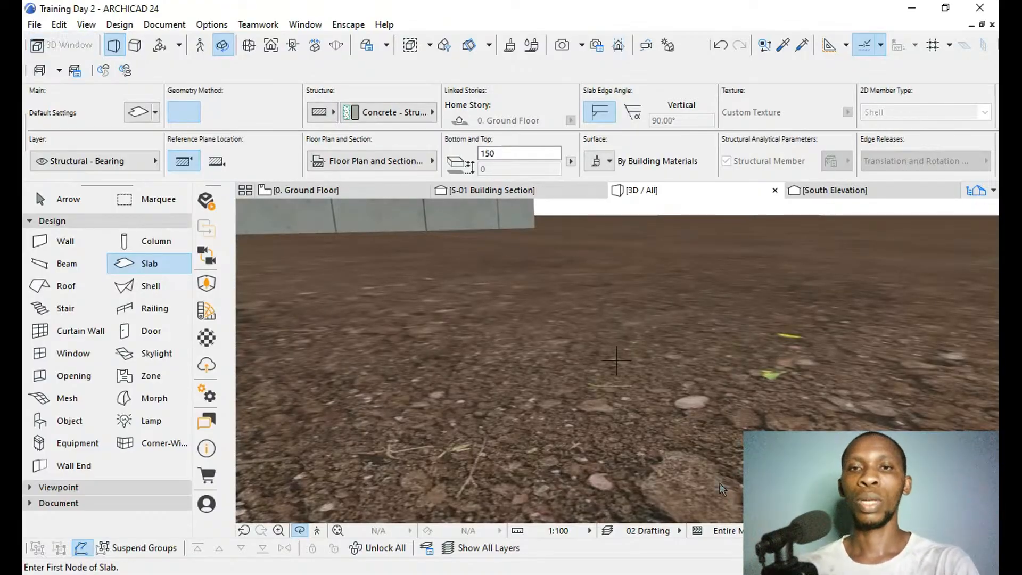
# Change the ground slab's surface to a light sand-coloured texture and review the house and ground from several angles.
pyautogui.press('Escape')
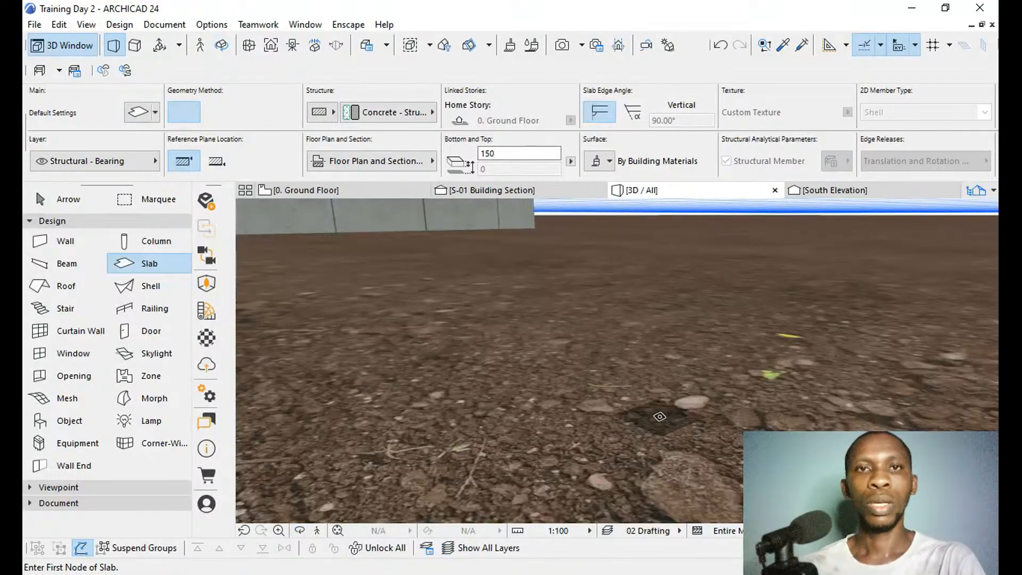
pyautogui.keyDown('shift'); pyautogui.click(642, 430); pyautogui.keyUp('shift')
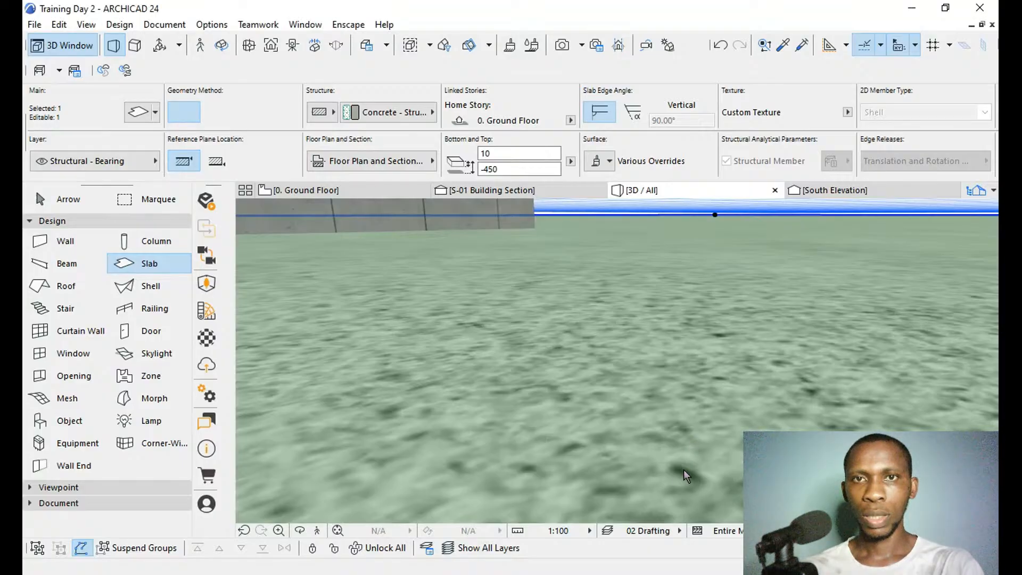
pyautogui.scroll(-5, 685, 470)
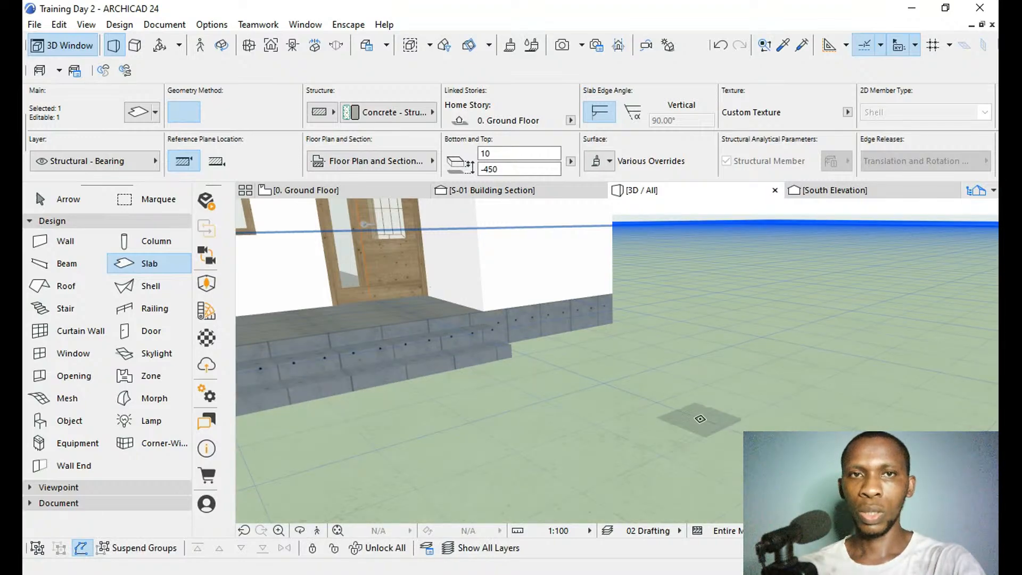
pyautogui.press('o')
pyautogui.moveTo(770, 402); pyautogui.dragTo(726, 486)
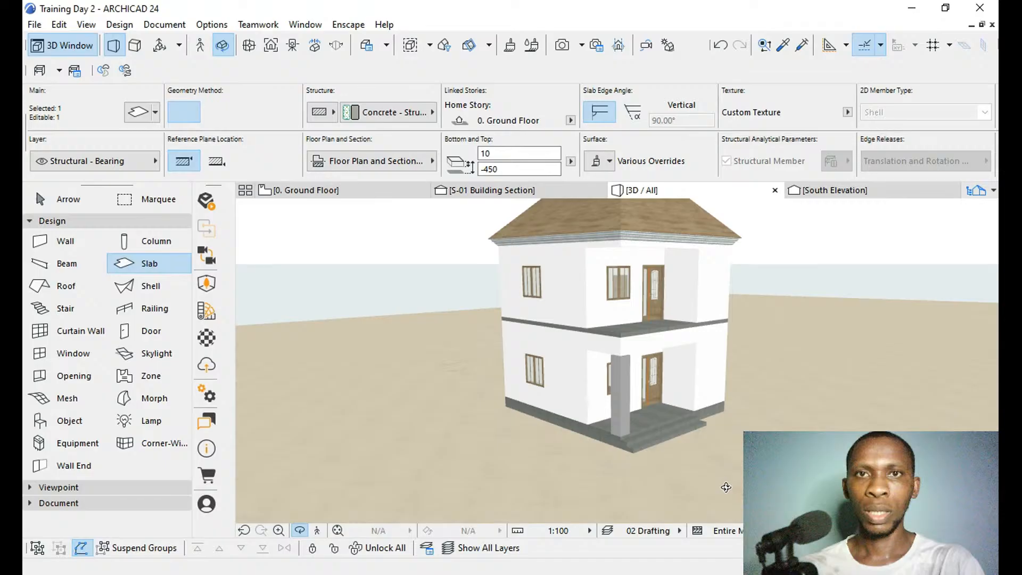
pyautogui.moveTo(746, 379); pyautogui.dragTo(719, 405)
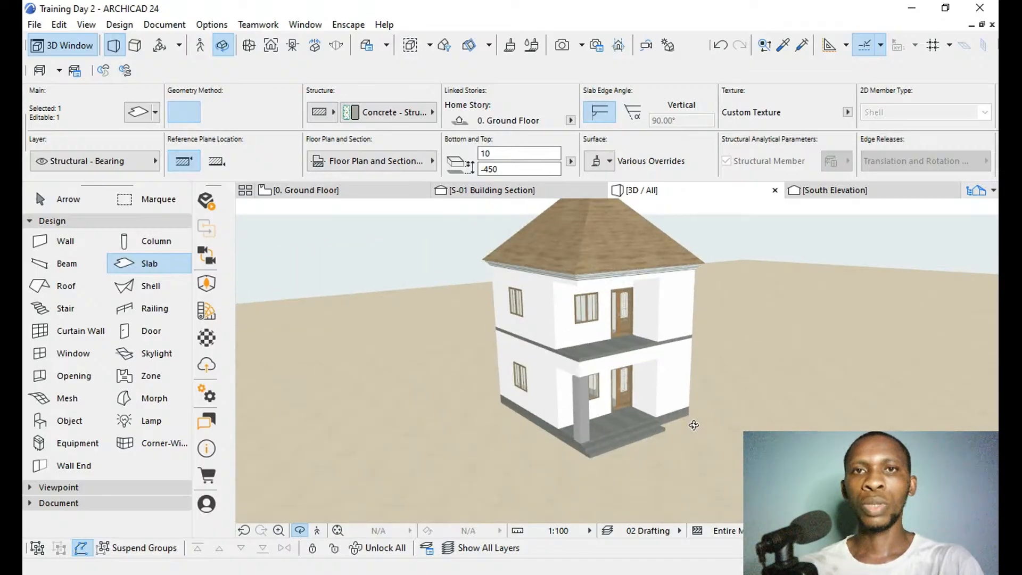
pyautogui.scroll(5, 626, 412)
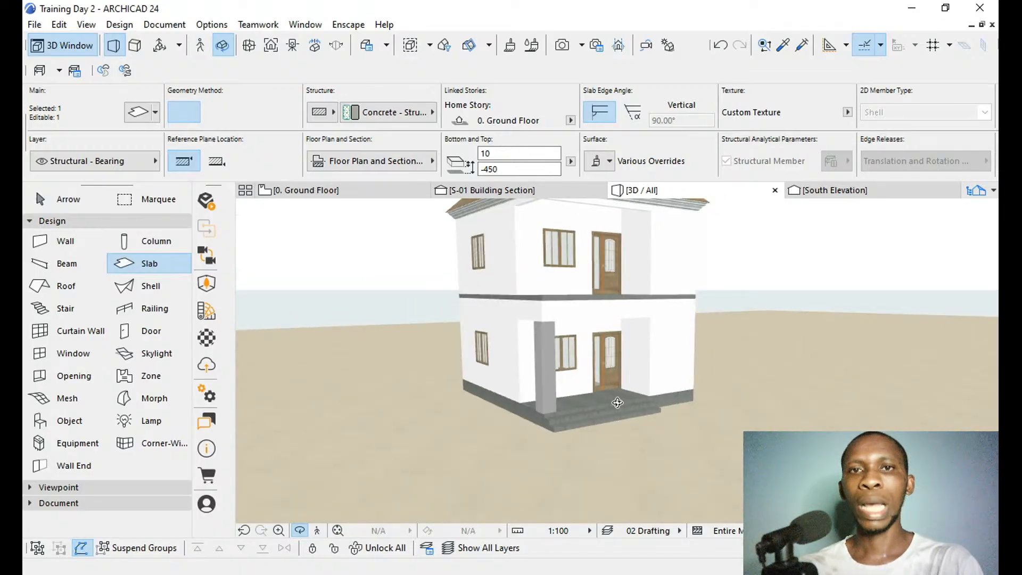
pyautogui.moveTo(618, 403); pyautogui.dragTo(633, 402)
pyautogui.moveTo(657, 399); pyautogui.dragTo(598, 414)
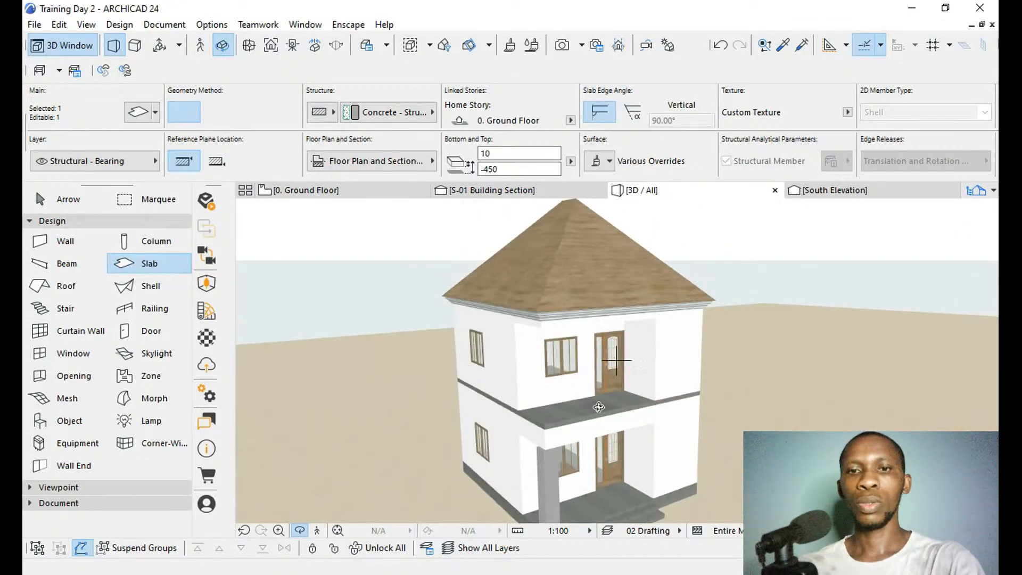
# Select the hipped roof and override its surface with a dark grey shingle texture in the roof settings, then deselect it.
pyautogui.press('Escape')
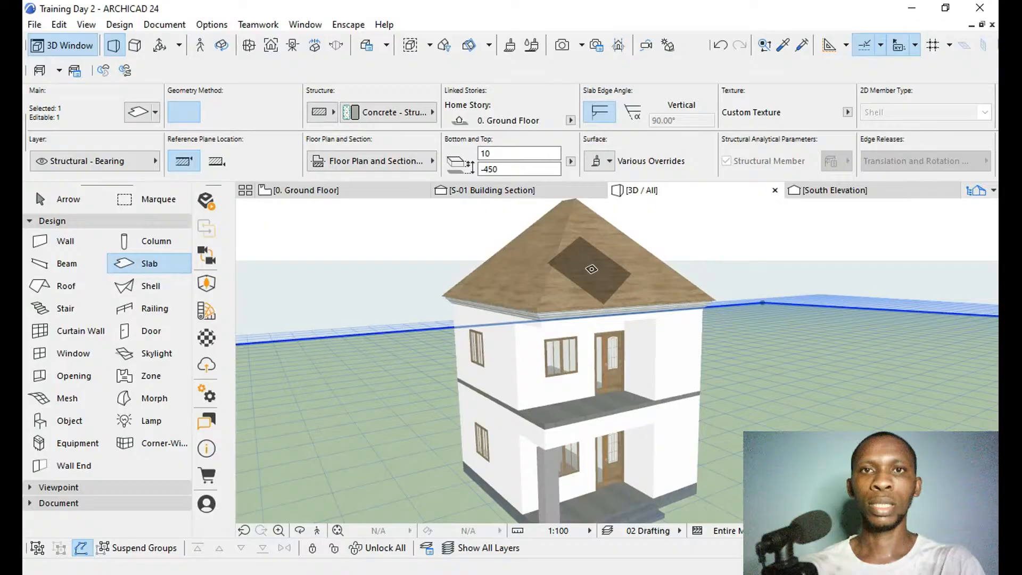
pyautogui.keyDown('shift'); pyautogui.click(591, 267); pyautogui.keyUp('shift')
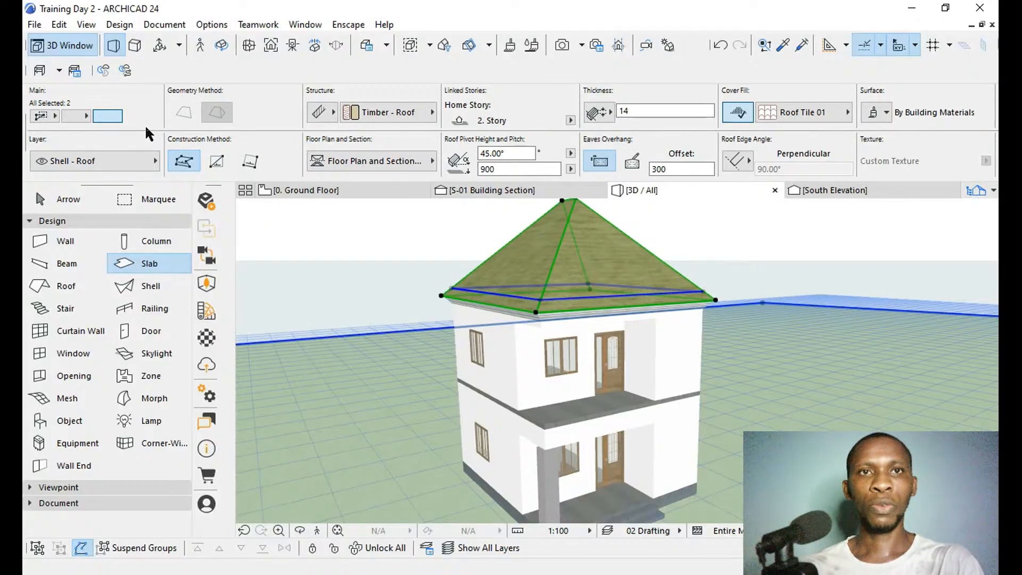
pyautogui.click(137, 112)
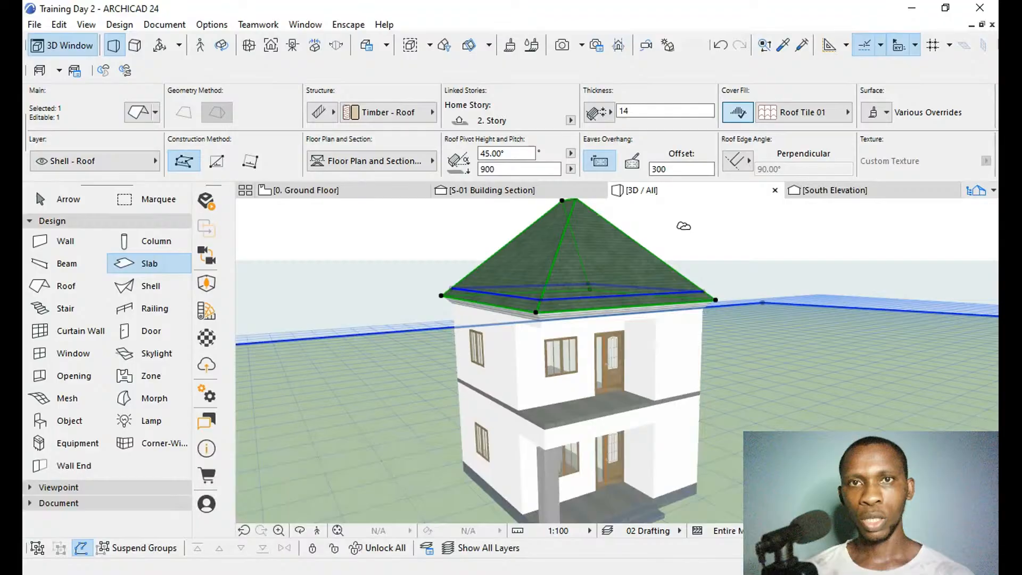
pyautogui.press('Escape')
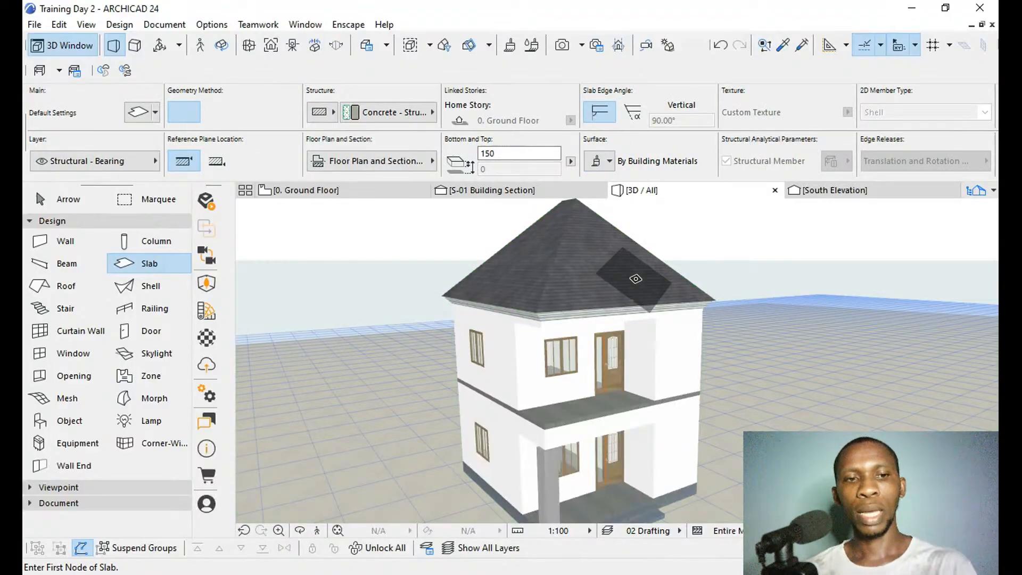
# Select the four straight mouldings under the roof eaves on all sides of the house and override their surface with white paint.
pyautogui.scroll(4, 490, 311)
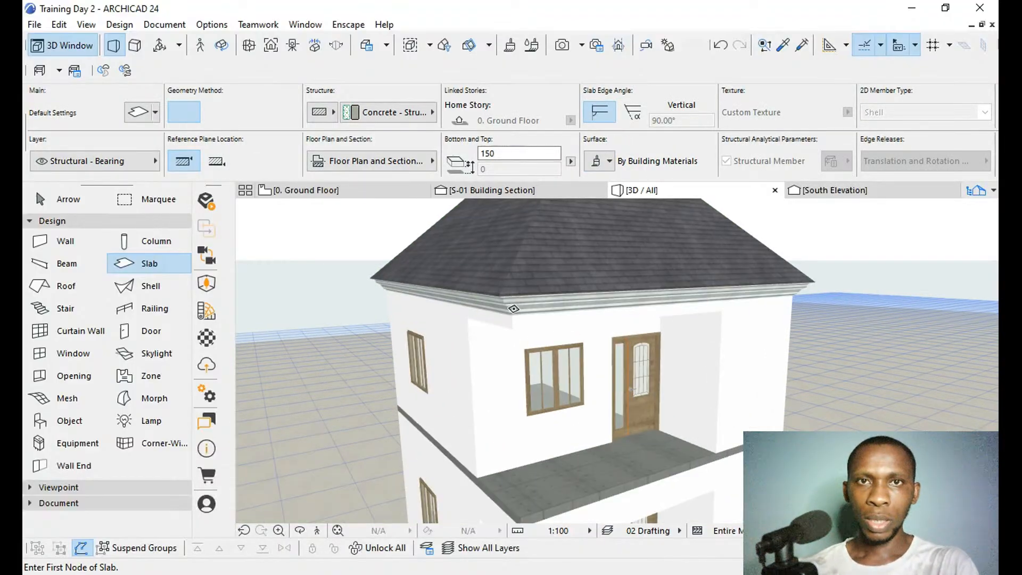
pyautogui.scroll(2, 488, 312)
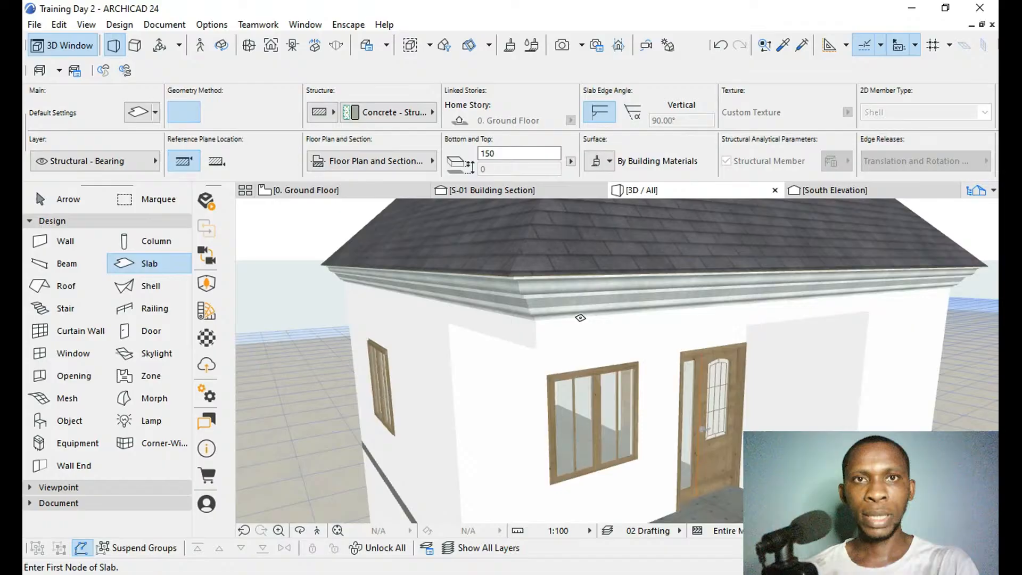
pyautogui.keyDown('shift'); pyautogui.click(493, 299); pyautogui.keyUp('shift')
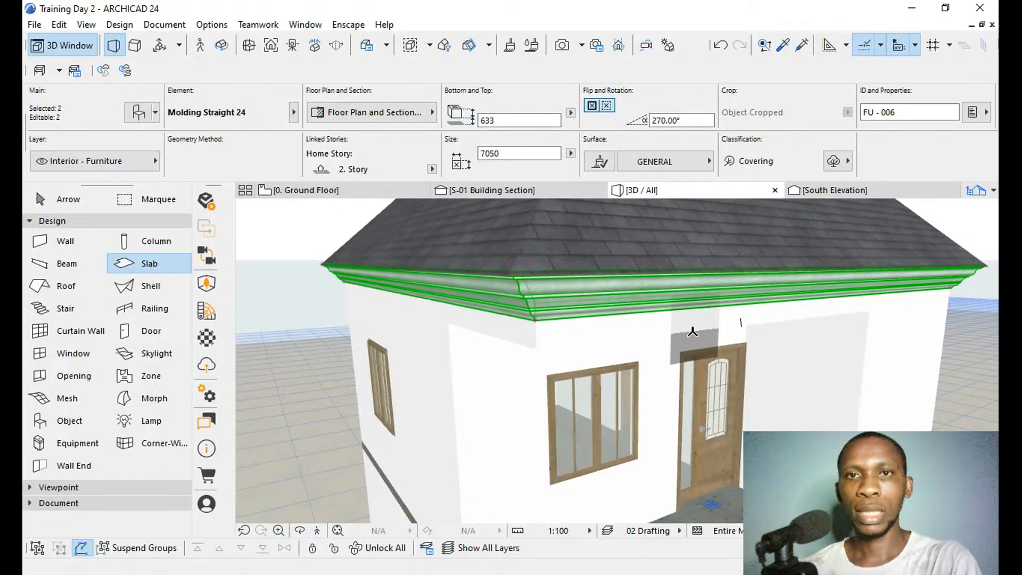
pyautogui.keyDown('shift'); pyautogui.moveTo(648, 309); pyautogui.dragTo(703, 308, button='middle'); pyautogui.keyUp('shift')
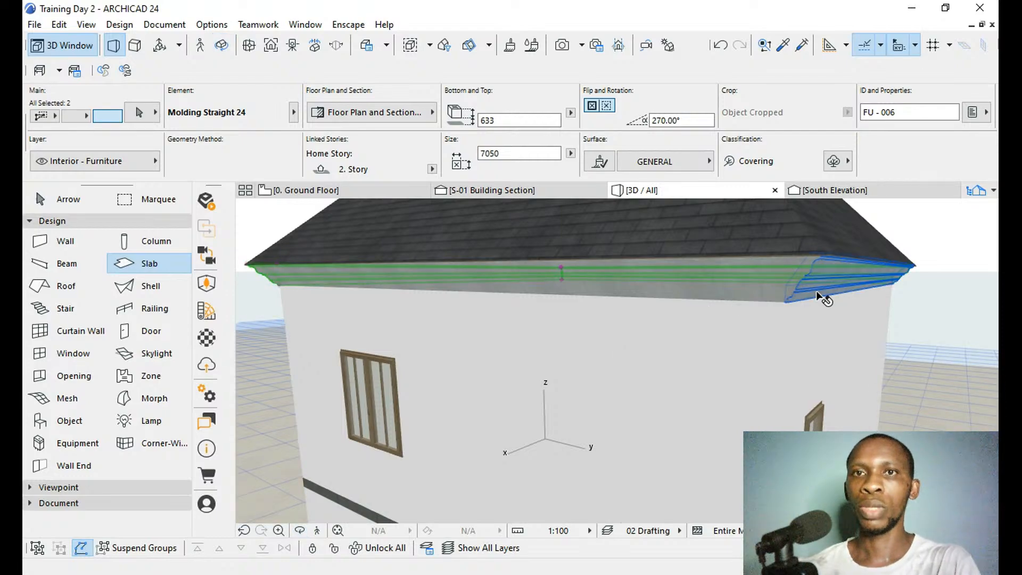
pyautogui.keyDown('shift'); pyautogui.click(817, 292); pyautogui.keyUp('shift')
pyautogui.keyDown('shift'); pyautogui.click(708, 299); pyautogui.keyUp('shift')
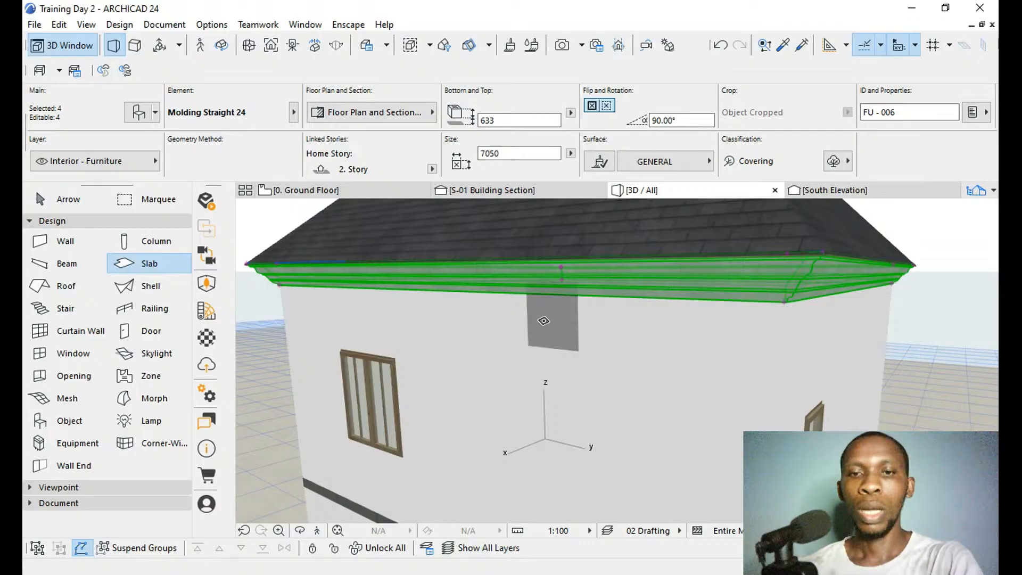
pyautogui.press('o')
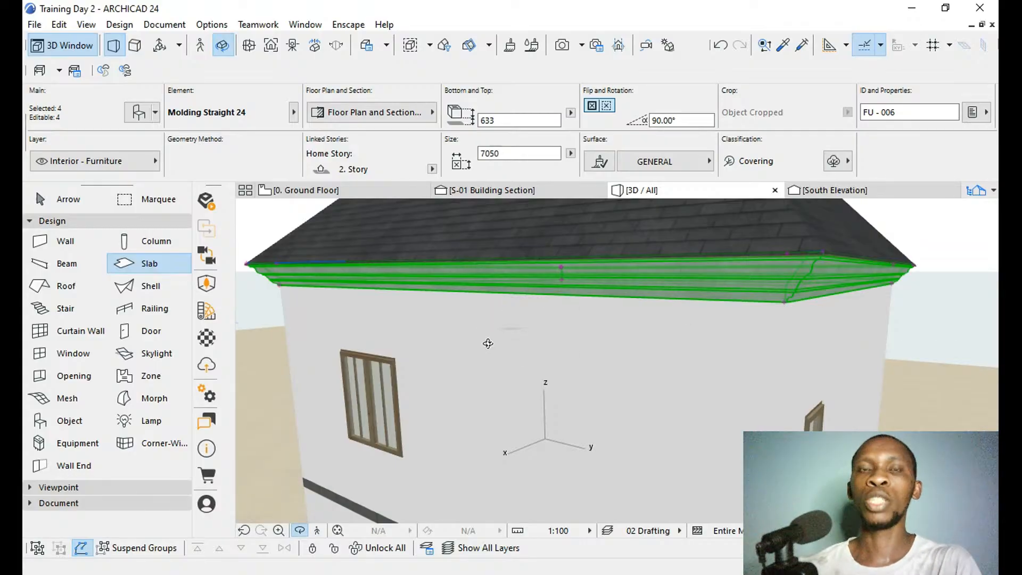
pyautogui.moveTo(489, 343); pyautogui.dragTo(750, 392)
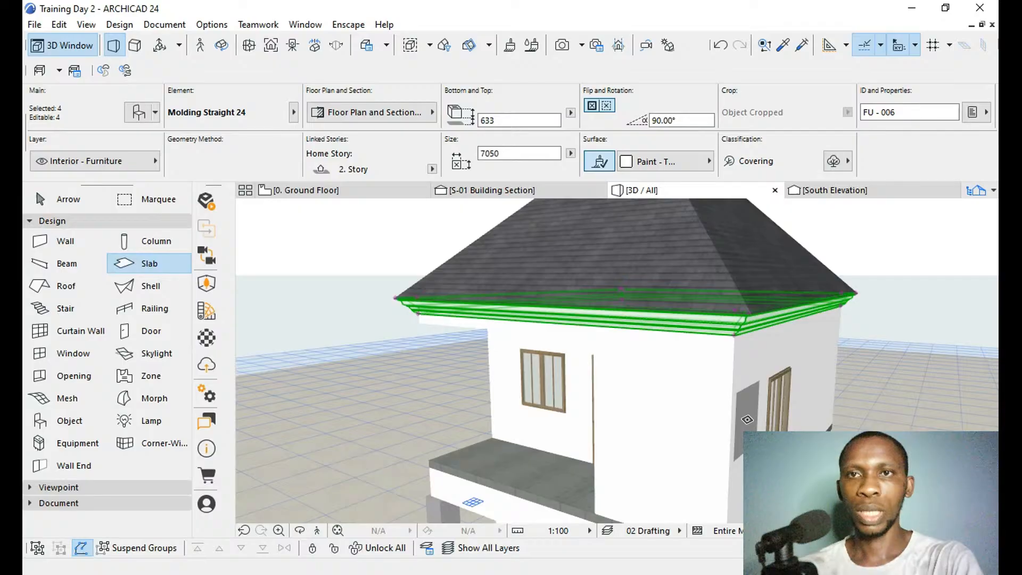
pyautogui.press('Escape')
# Examine the house's new roof and eaves moulding surfaces from the front, side and rear.
pyautogui.keyDown('shift'); pyautogui.moveTo(884, 308); pyautogui.dragTo(870, 331, button='middle'); pyautogui.keyUp('shift')
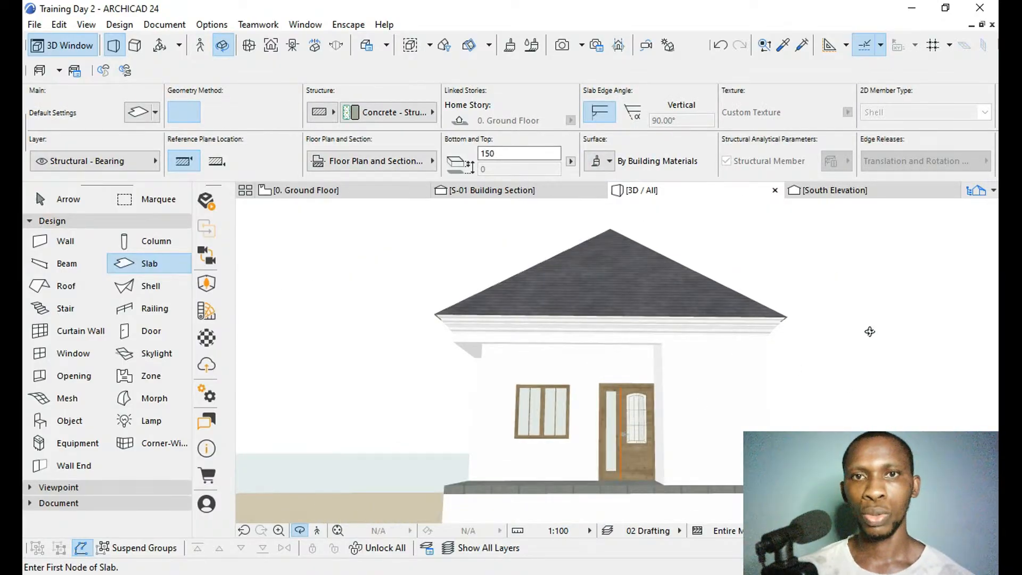
pyautogui.keyDown('shift'); pyautogui.moveTo(617, 360); pyautogui.dragTo(762, 425, button='middle'); pyautogui.keyUp('shift')
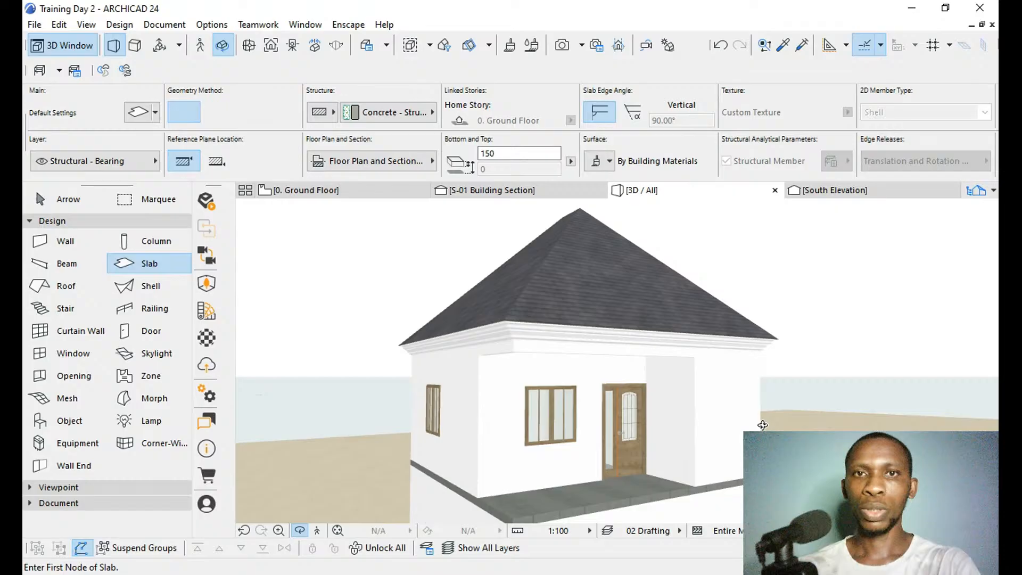
pyautogui.moveTo(763, 425); pyautogui.dragTo(769, 420)
pyautogui.scroll(-3, 769, 420)
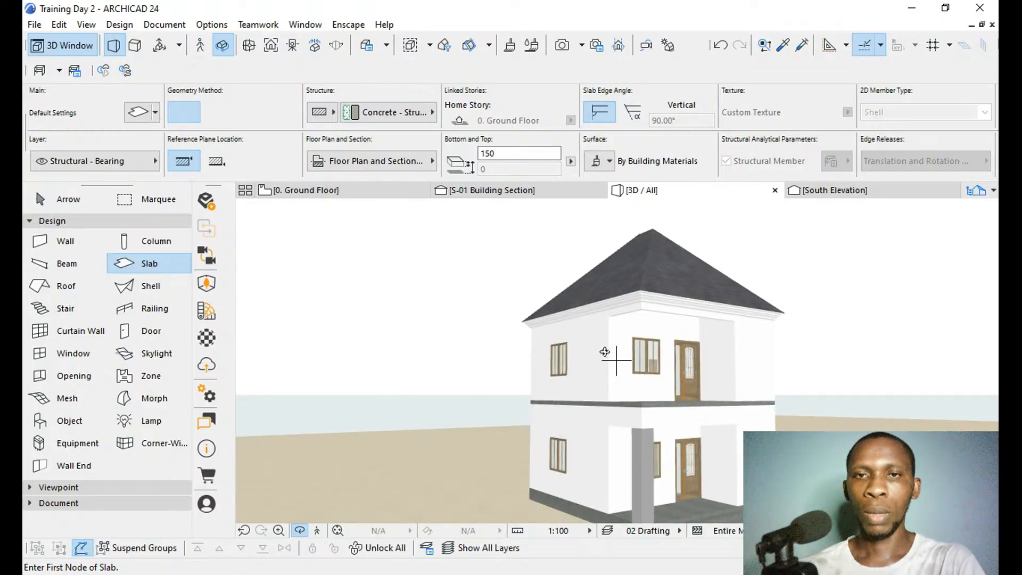
pyautogui.scroll(-1, 585, 323)
pyautogui.keyDown('shift'); pyautogui.moveTo(619, 374); pyautogui.dragTo(817, 392, button='middle'); pyautogui.keyUp('shift')
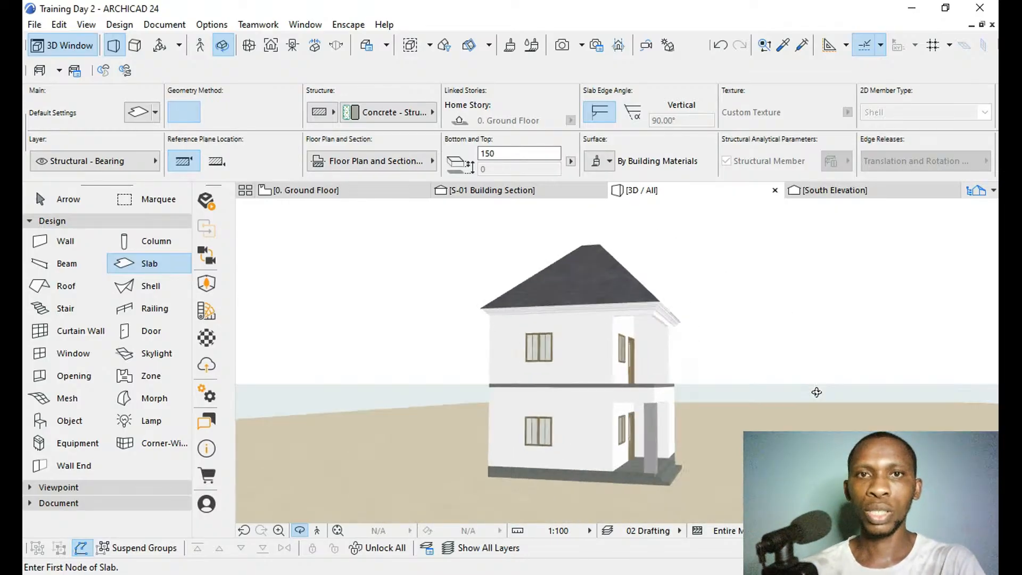
pyautogui.moveTo(816, 393); pyautogui.dragTo(831, 389)
pyautogui.moveTo(485, 363); pyautogui.dragTo(814, 352)
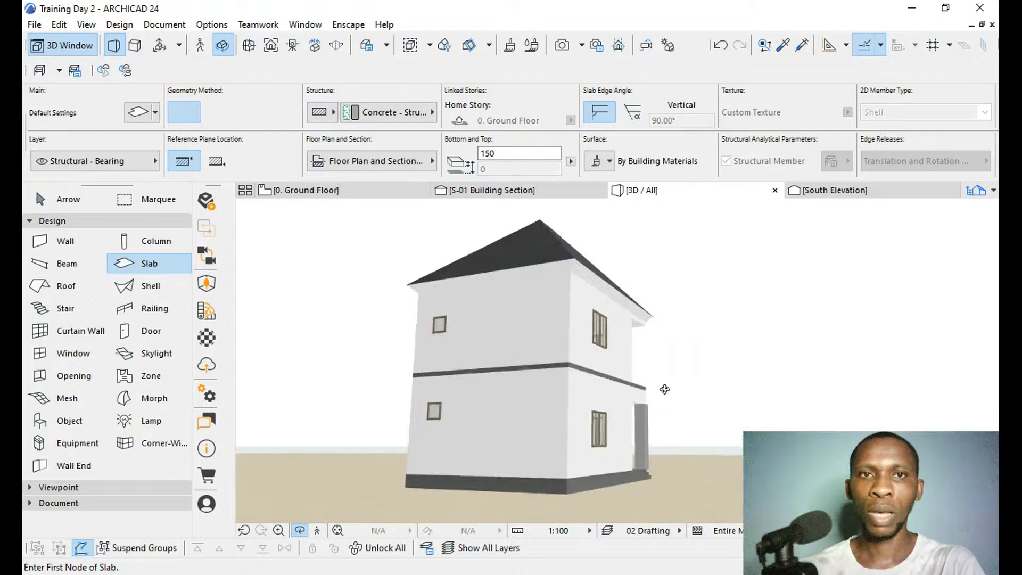
pyautogui.moveTo(353, 381); pyautogui.dragTo(584, 391)
pyautogui.scroll(3, 510, 433)
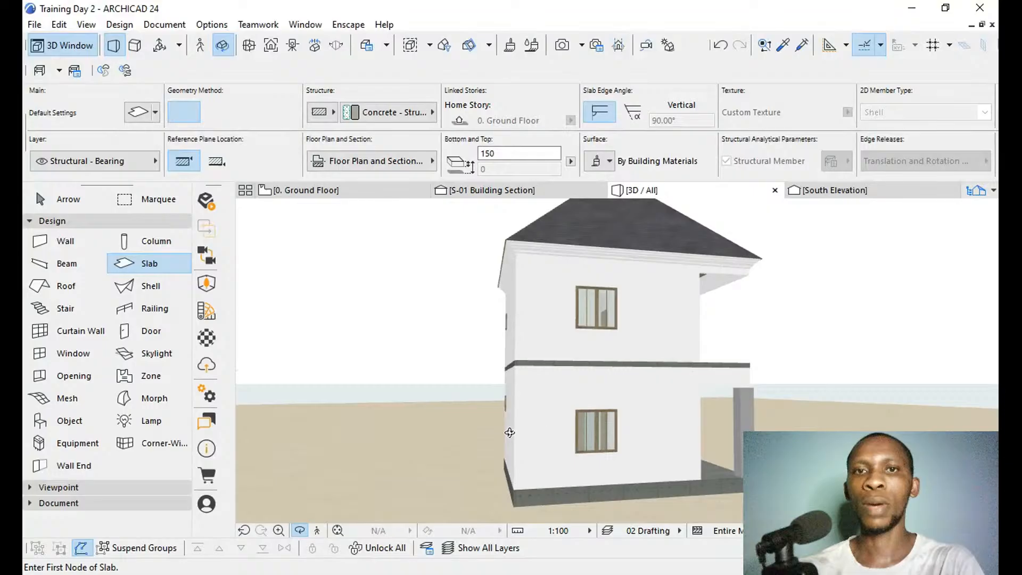
pyautogui.press('o')
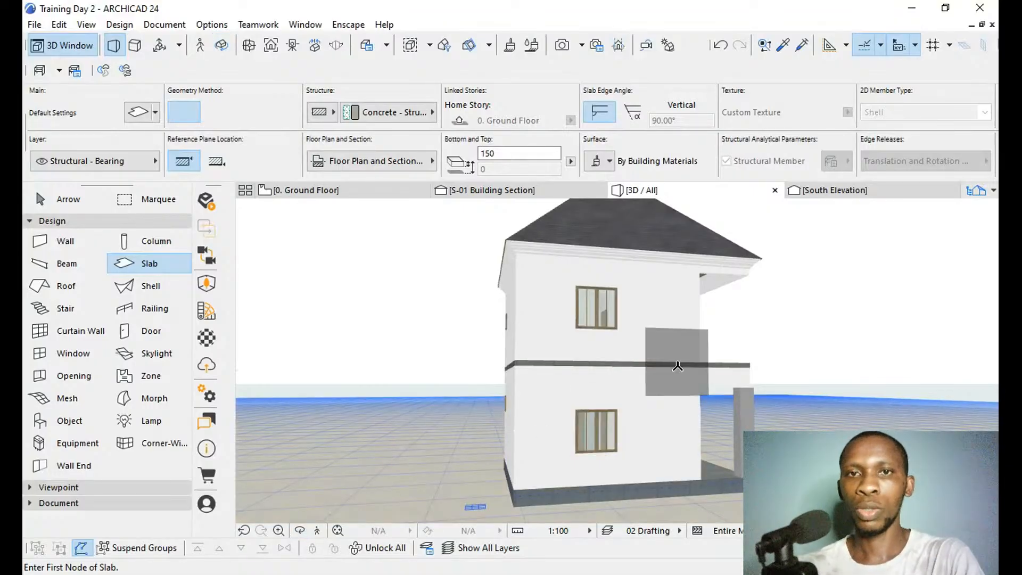
pyautogui.press('o')
pyautogui.moveTo(678, 366); pyautogui.dragTo(724, 466)
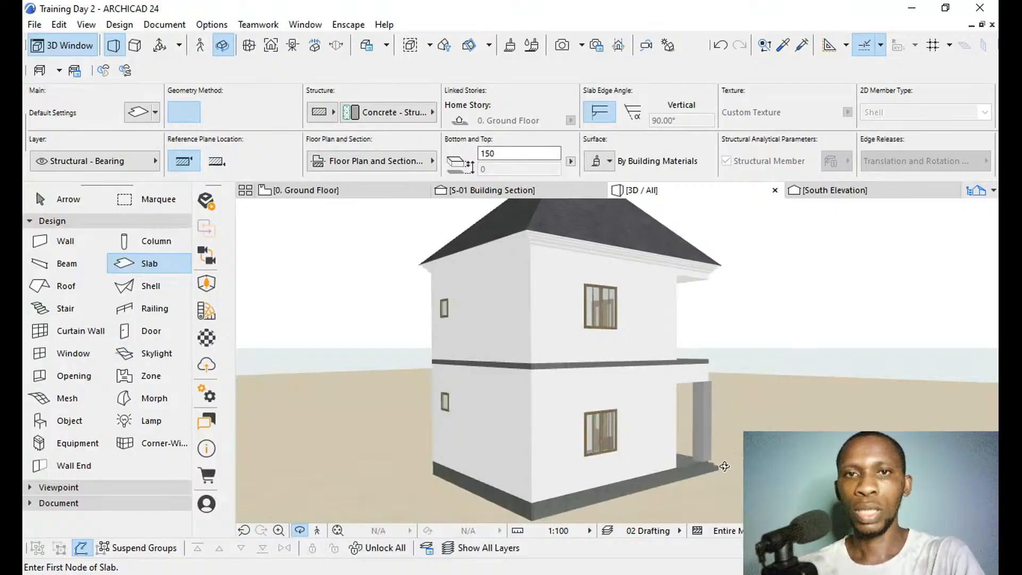
# Select the two double sash windows on the side wall and the two small 600 x 600 windows on the adjacent wall.
pyautogui.press('o')
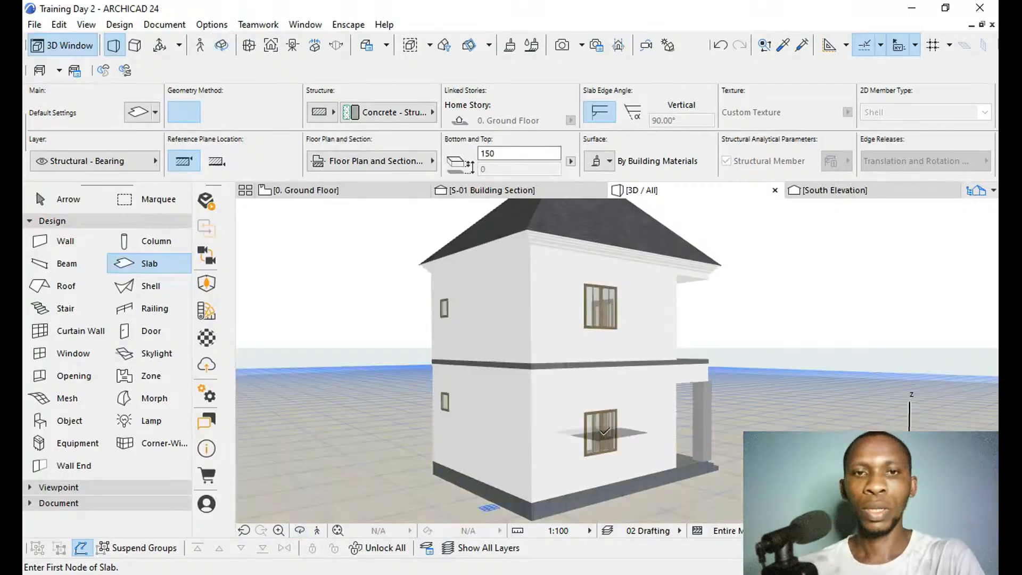
pyautogui.keyDown('shift'); pyautogui.click(604, 431); pyautogui.keyUp('shift')
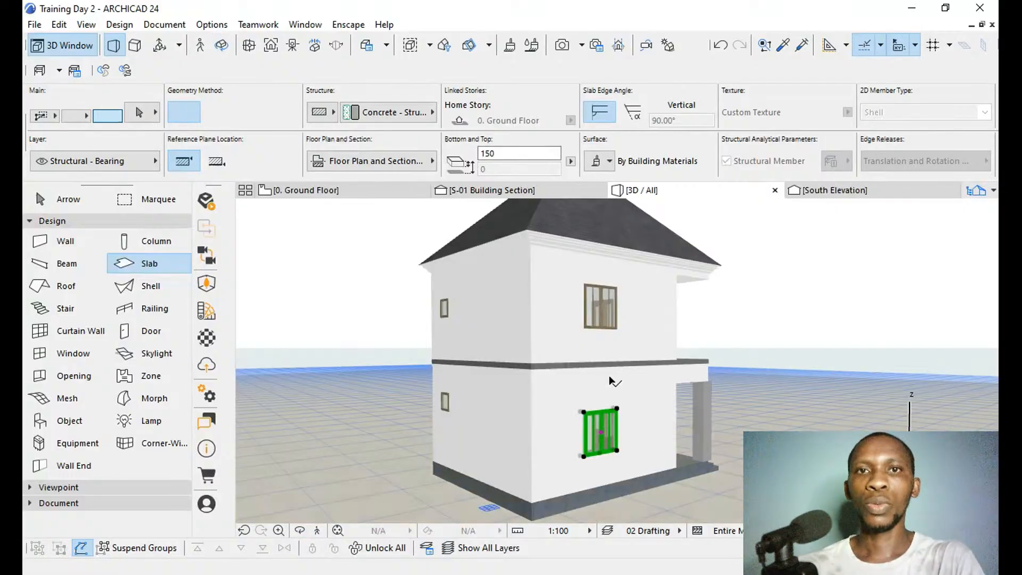
pyautogui.keyDown('shift'); pyautogui.click(600, 307); pyautogui.keyUp('shift')
pyautogui.keyDown('shift'); pyautogui.click(447, 310); pyautogui.keyUp('shift')
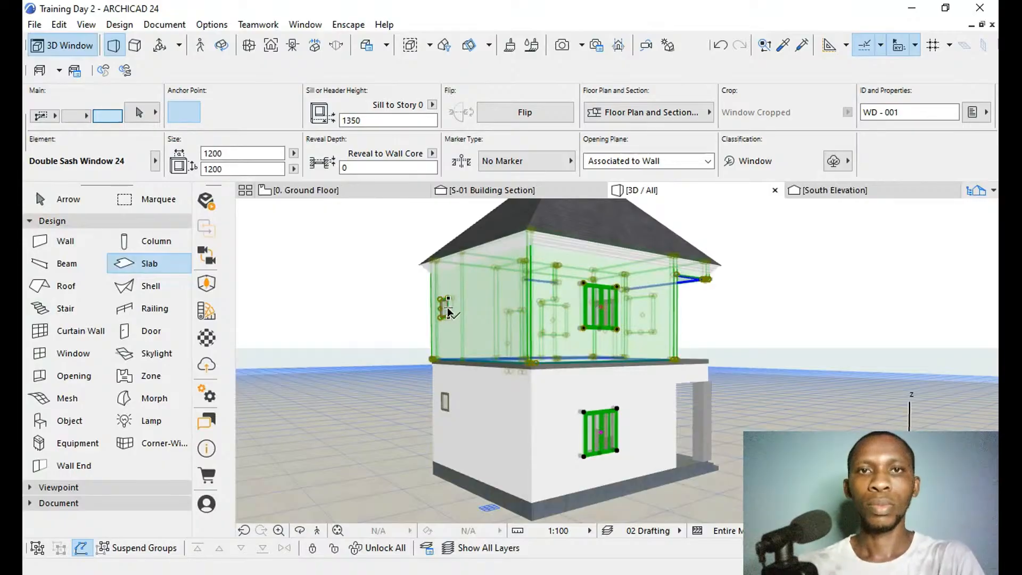
pyautogui.keyDown('shift'); pyautogui.click(448, 309); pyautogui.keyUp('shift')
pyautogui.keyDown('shift'); pyautogui.click(454, 350); pyautogui.keyUp('shift')
pyautogui.keyDown('shift'); pyautogui.click(447, 307); pyautogui.keyUp('shift')
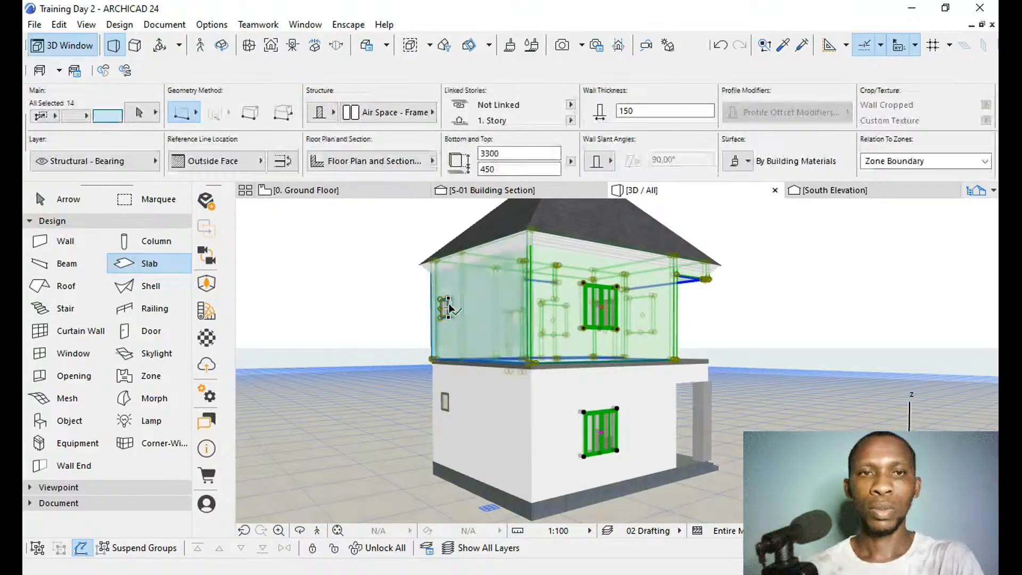
pyautogui.keyDown('shift'); pyautogui.click(446, 307); pyautogui.keyUp('shift')
pyautogui.keyDown('shift'); pyautogui.click(434, 309); pyautogui.keyUp('shift')
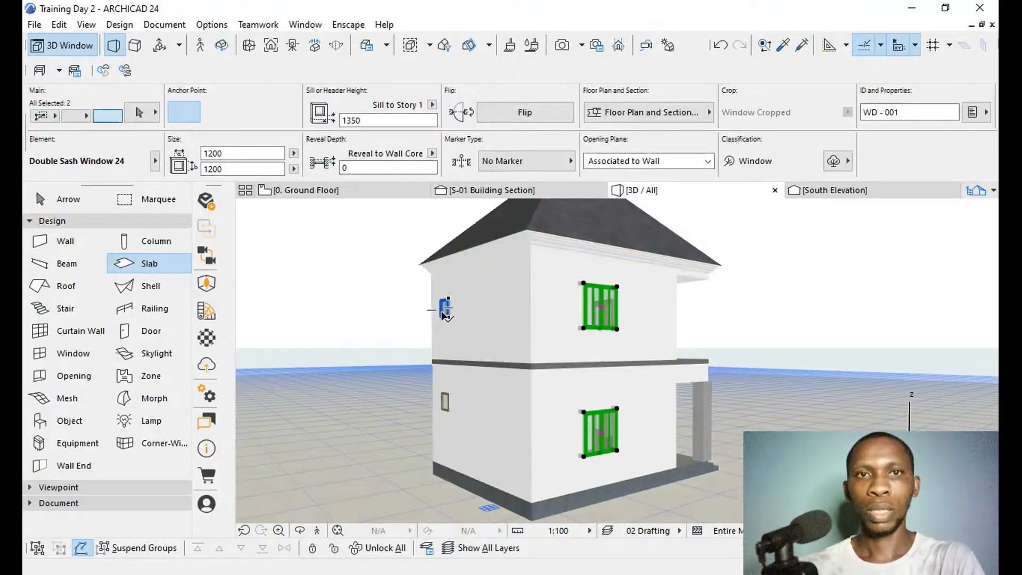
pyautogui.keyDown('shift'); pyautogui.click(442, 314); pyautogui.keyUp('shift')
pyautogui.keyDown('shift'); pyautogui.click(445, 405); pyautogui.keyUp('shift')
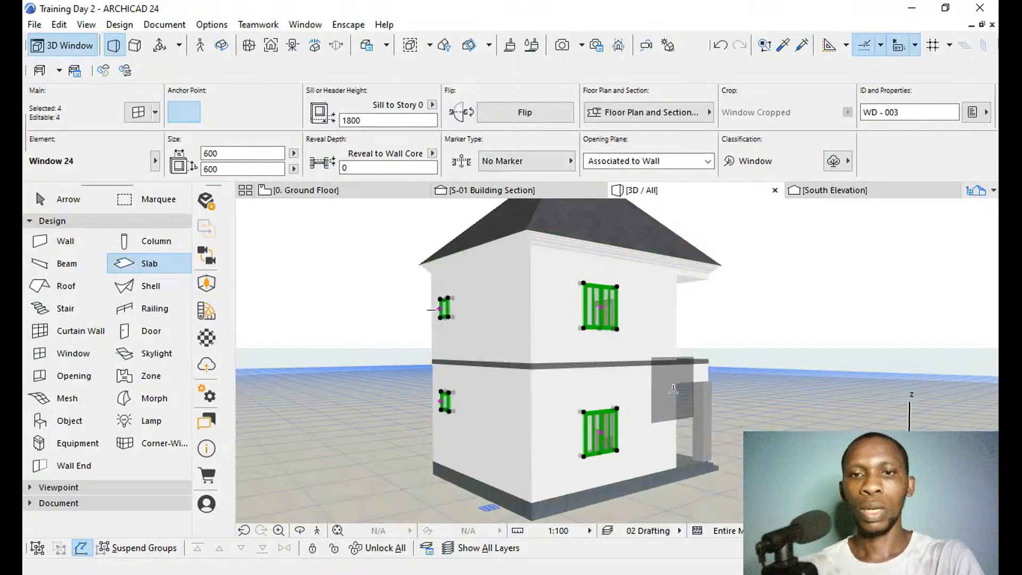
# Add the upper and lower double sash windows beside the front doors to the window selection.
pyautogui.press('o')
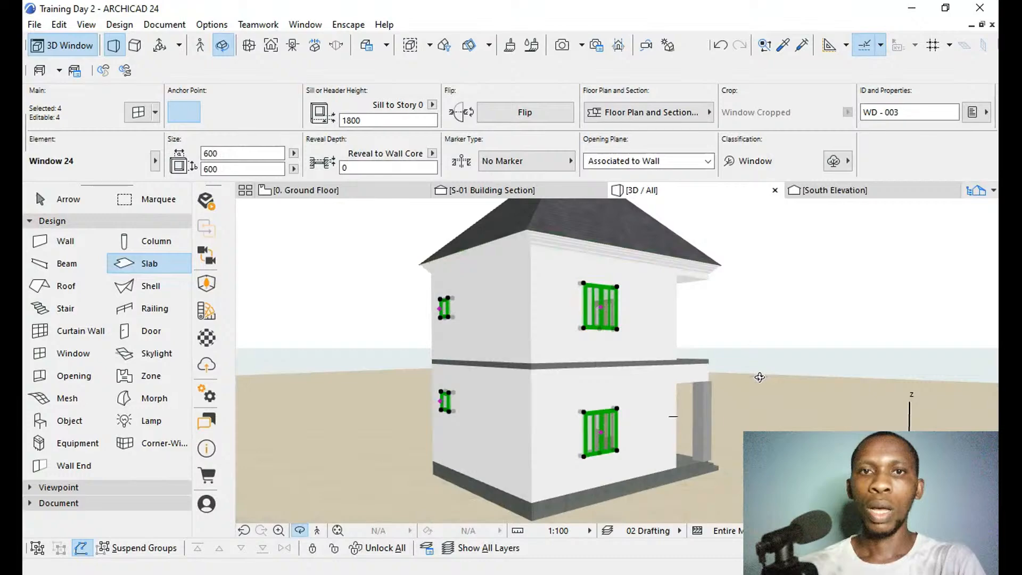
pyautogui.moveTo(760, 377); pyautogui.dragTo(602, 365)
pyautogui.scroll(-1, 607, 363)
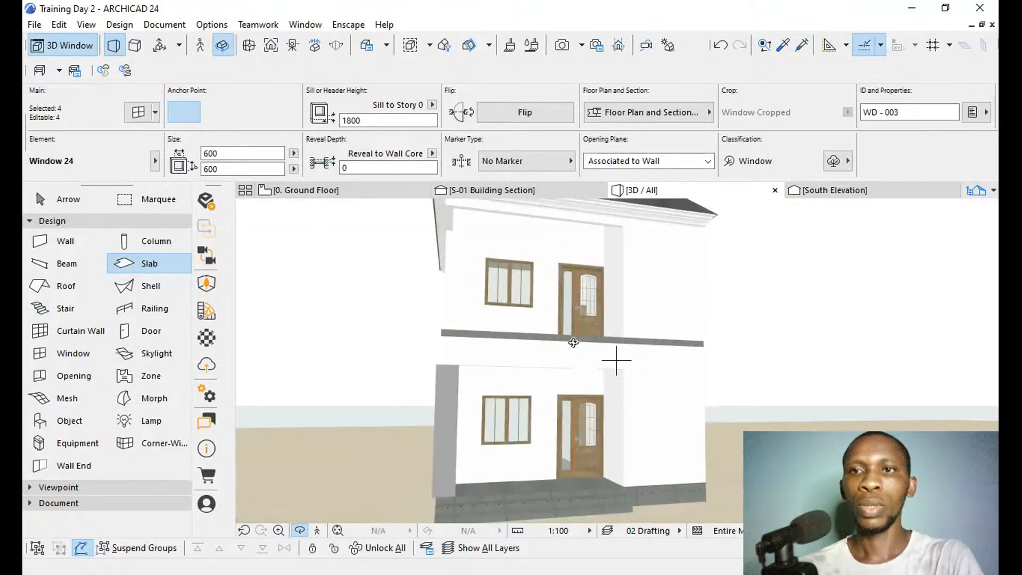
pyautogui.press('o')
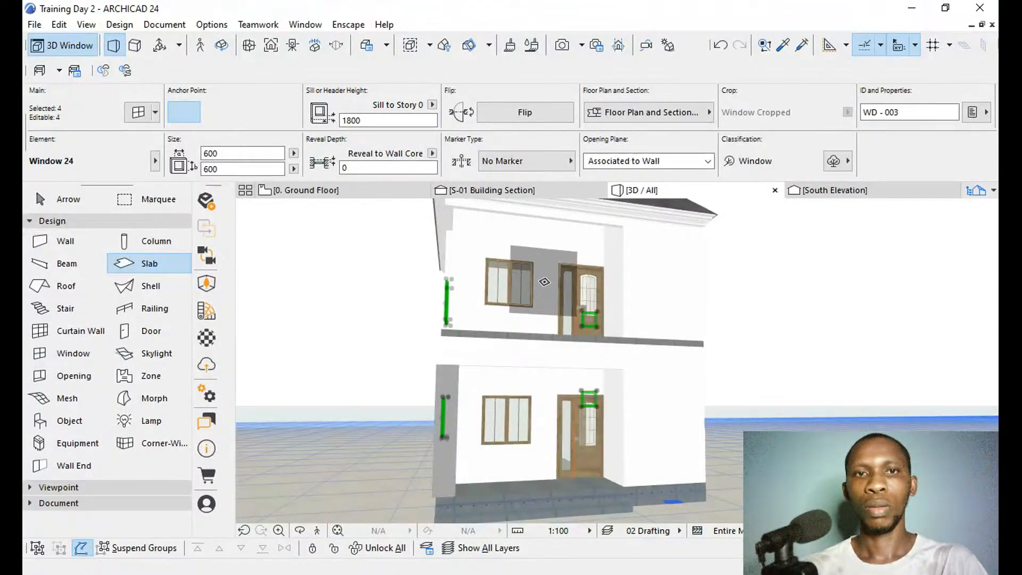
pyautogui.keyDown('shift'); pyautogui.click(507, 292); pyautogui.keyUp('shift')
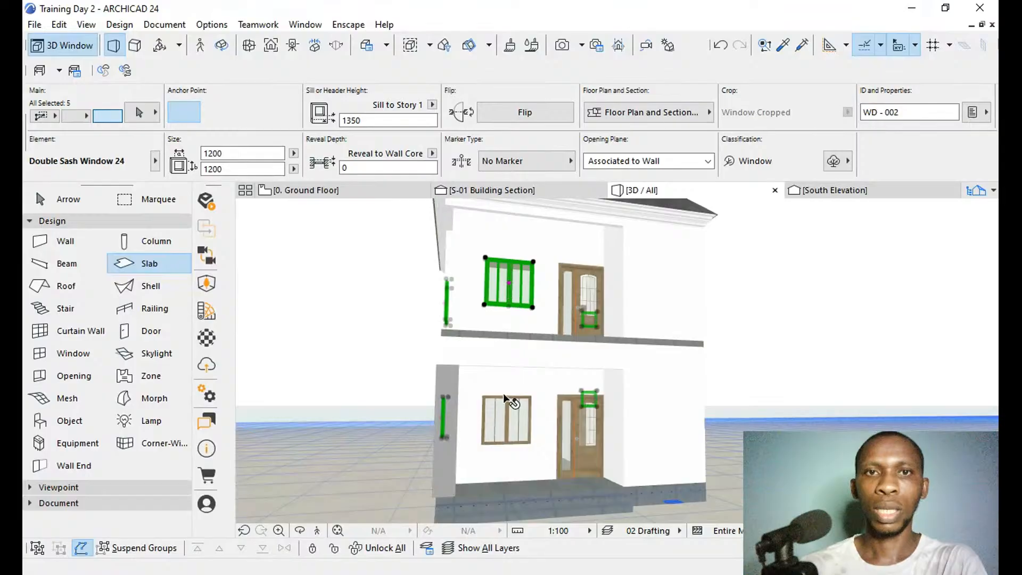
pyautogui.keyDown('shift'); pyautogui.click(505, 415); pyautogui.keyUp('shift')
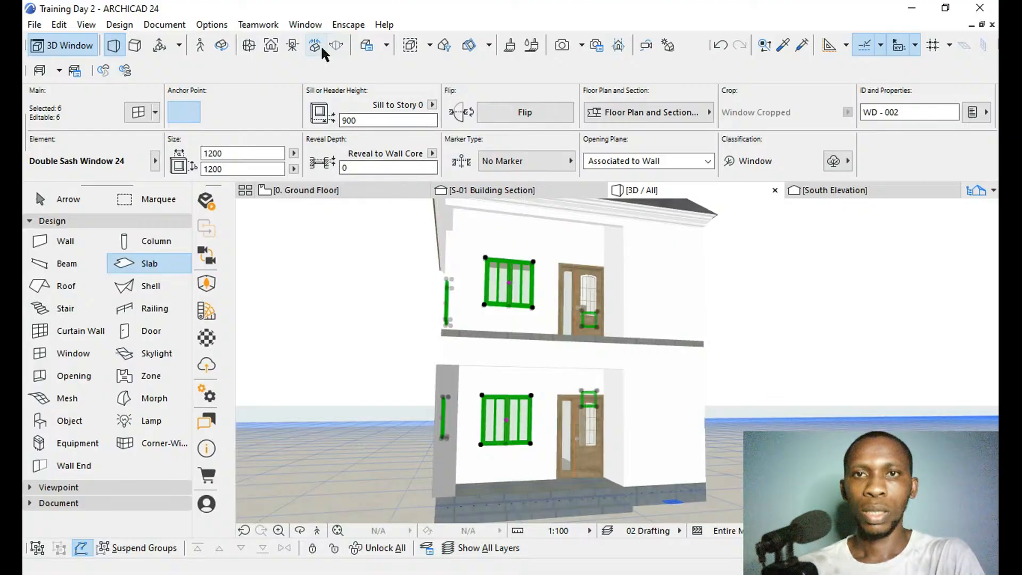
# Give the six selected windows black frames in their settings and check them on the front of the house.
pyautogui.press('o')
pyautogui.moveTo(341, 373); pyautogui.dragTo(612, 358)
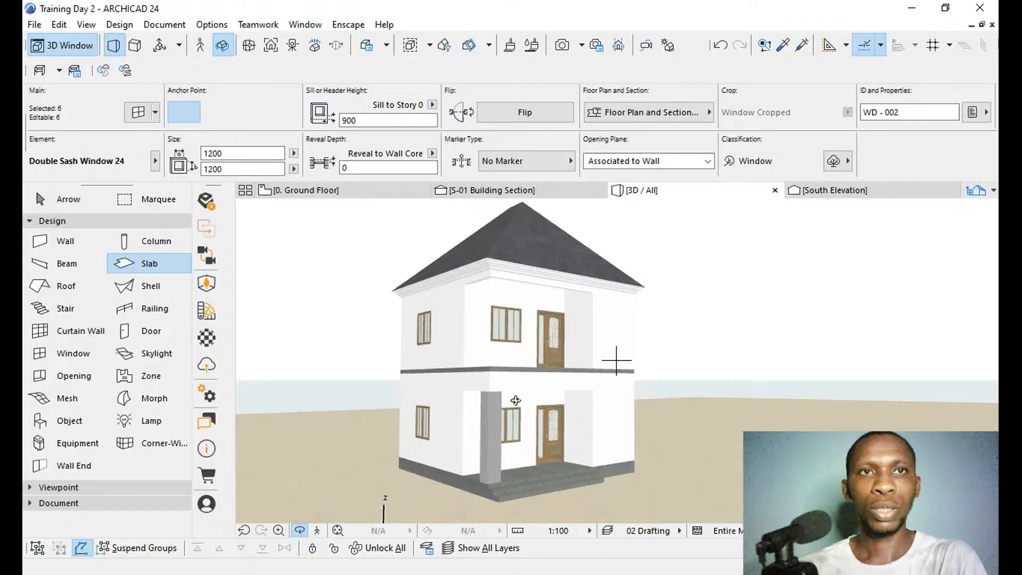
pyautogui.press('o')
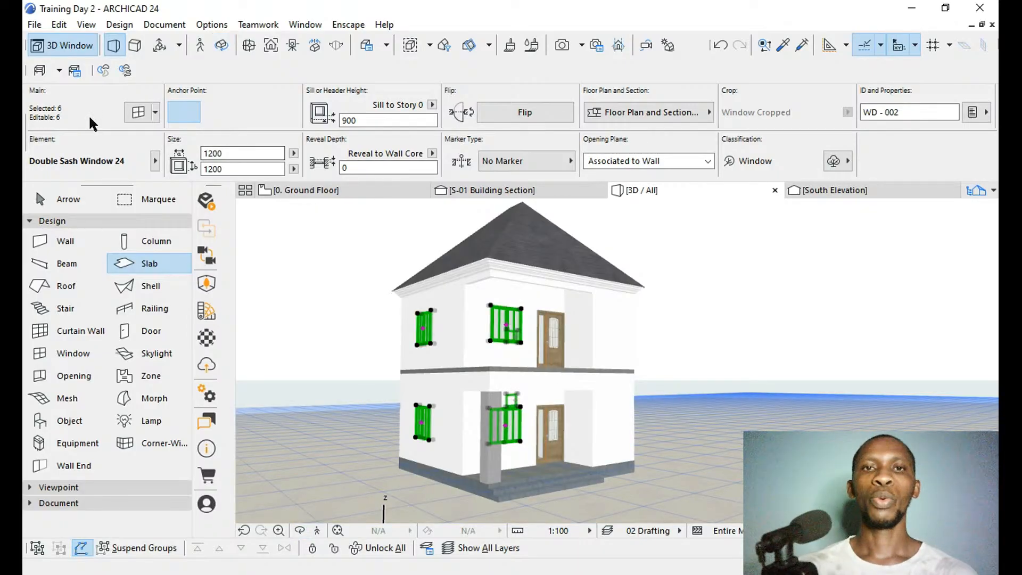
pyautogui.click(137, 115)
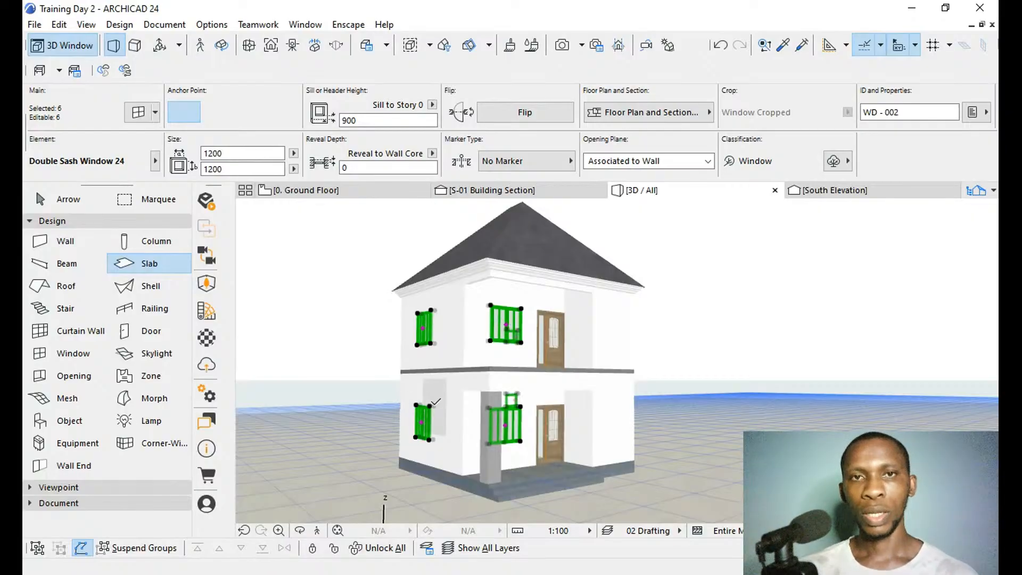
pyautogui.press('Escape')
pyautogui.scroll(5, 503, 314)
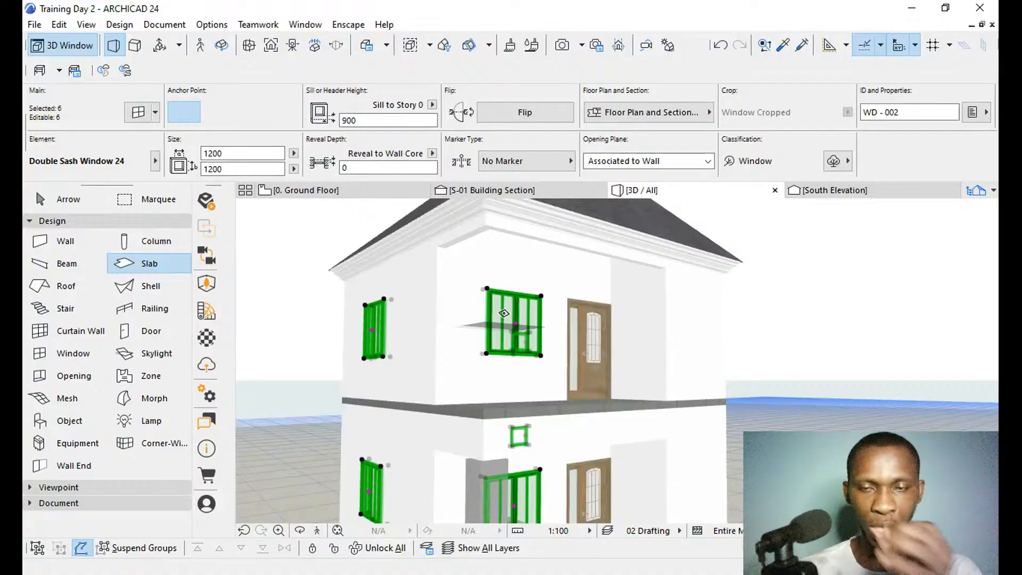
pyautogui.press('o')
pyautogui.moveTo(465, 341)
pyautogui.mouseDown()
pyautogui.moveTo(491, 346)
pyautogui.moveTo(463, 350)
pyautogui.moveTo(522, 345)
pyautogui.moveTo(500, 327)
pyautogui.moveTo(401, 345)
pyautogui.moveTo(537, 352)
pyautogui.moveTo(445, 347)
pyautogui.moveTo(470, 347)
pyautogui.mouseUp()
pyautogui.scroll(-2, 568, 336)
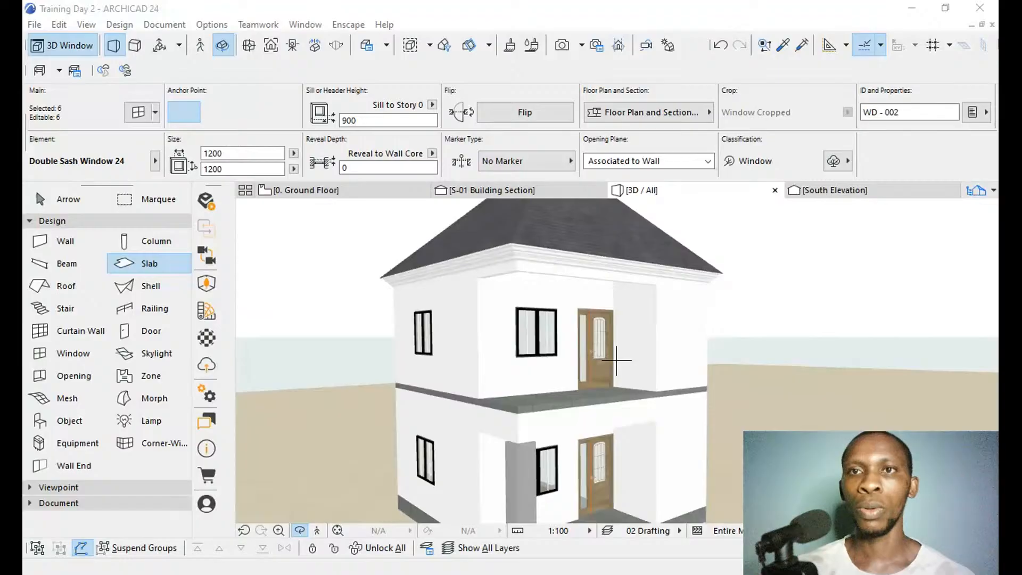
# Examine the black window frames on the front of the house and clear the window selection.
pyautogui.scroll(-2, 612, 357)
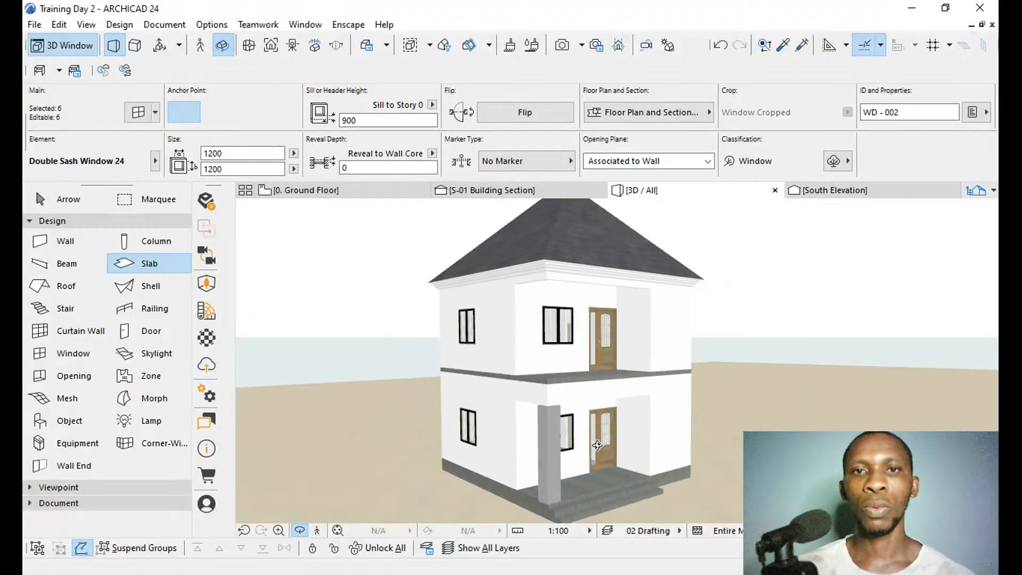
pyautogui.scroll(1, 596, 469)
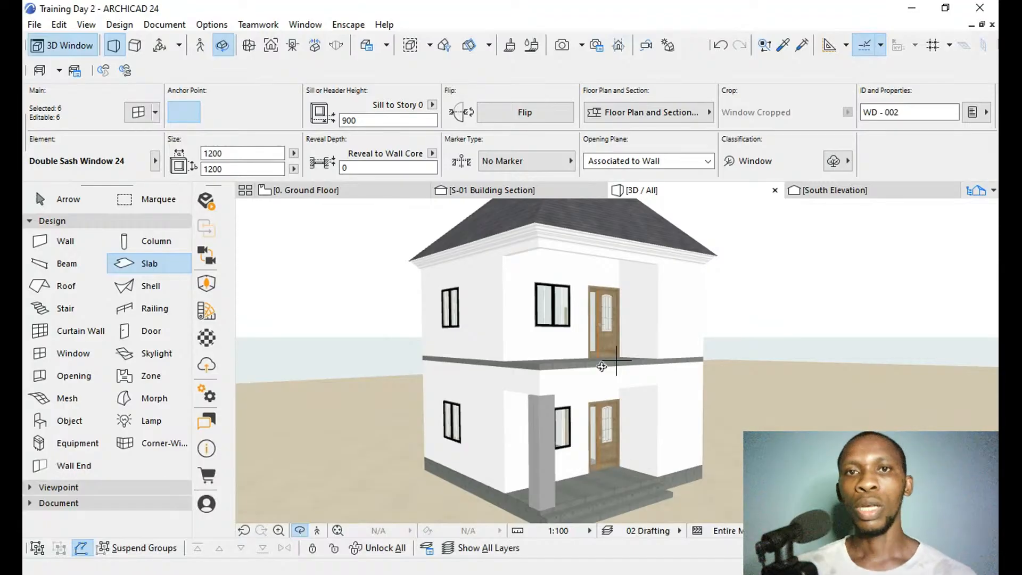
pyautogui.moveTo(635, 458); pyautogui.dragTo(617, 360)
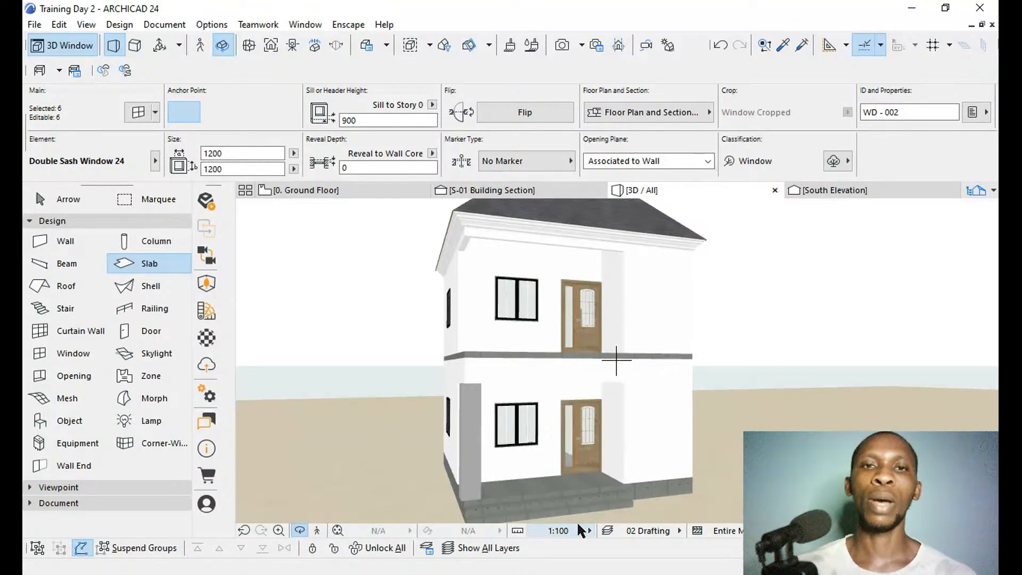
pyautogui.scroll(3, 515, 436)
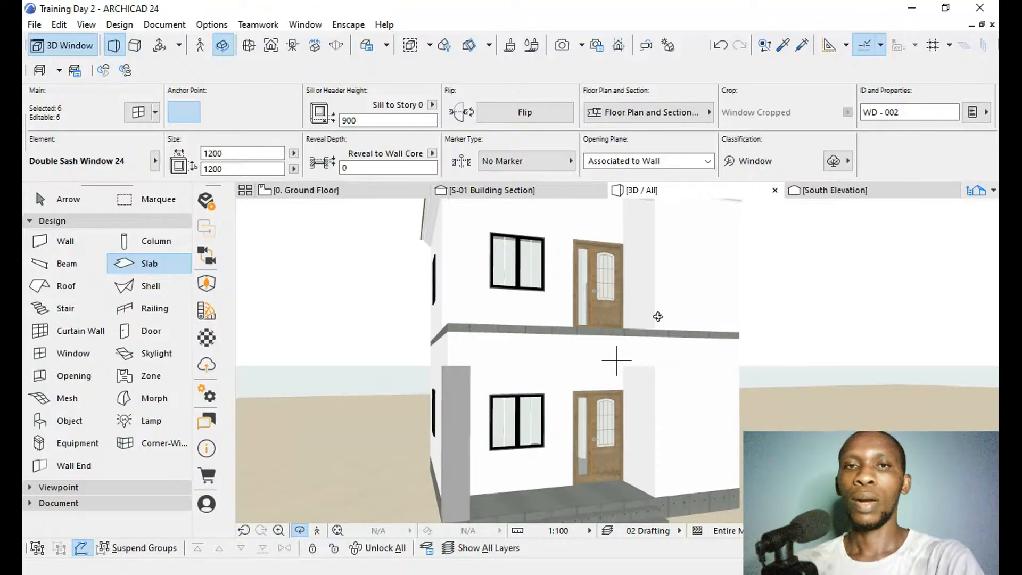
pyautogui.press('Escape')
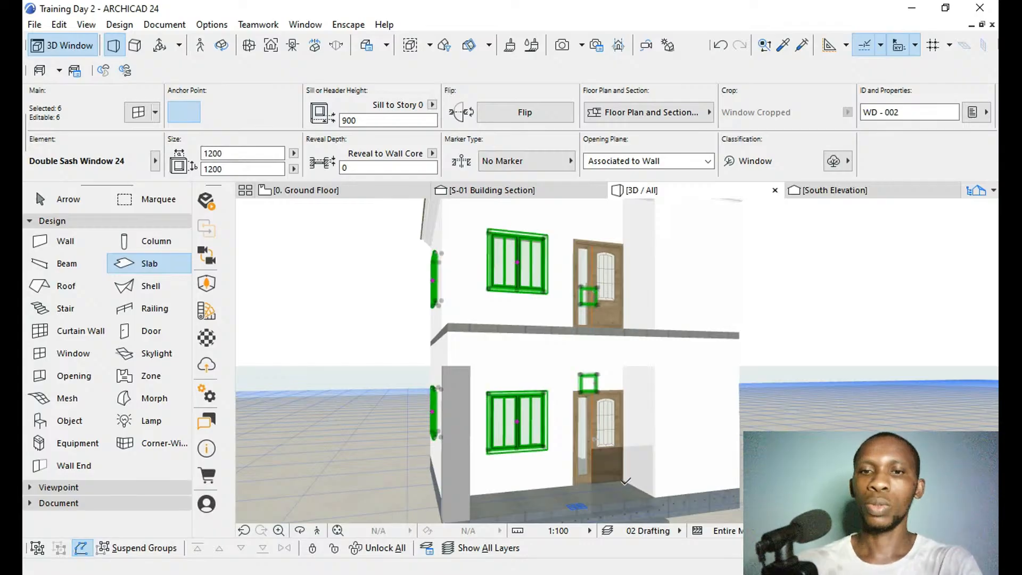
pyautogui.press('Escape')
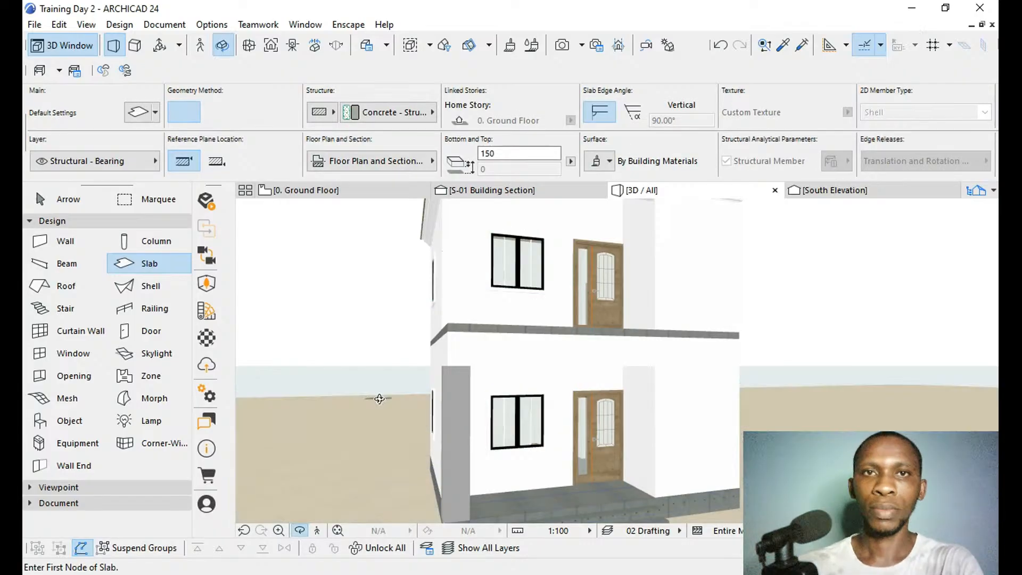
# Inspect the black frame of the ground-floor front window up close and compare the windows around to the side and rear walls.
pyautogui.keyDown('shift'); pyautogui.moveTo(378, 396); pyautogui.dragTo(557, 314, button='middle'); pyautogui.keyUp('shift')
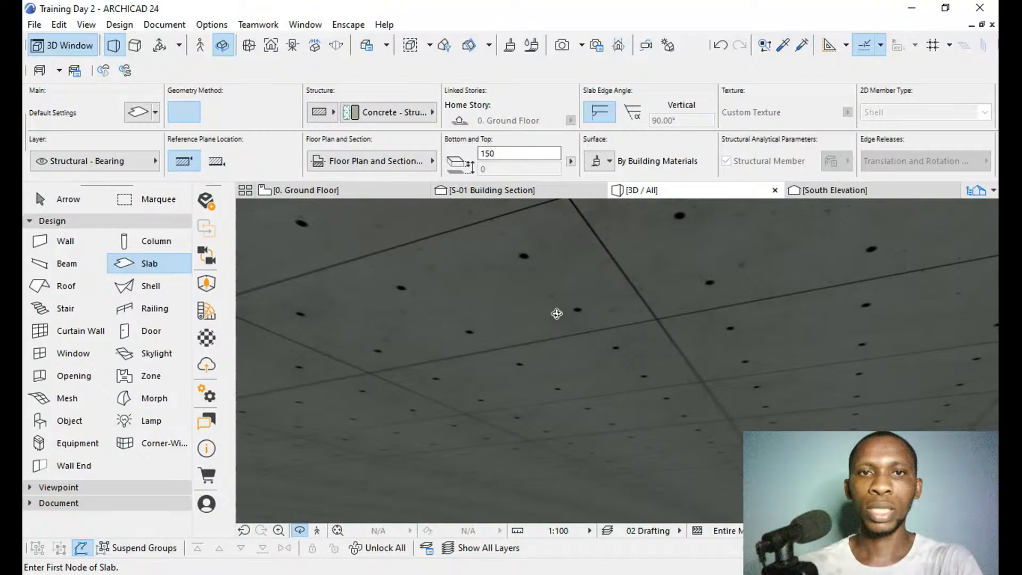
pyautogui.moveTo(557, 314); pyautogui.dragTo(446, 357)
pyautogui.scroll(5, 498, 414)
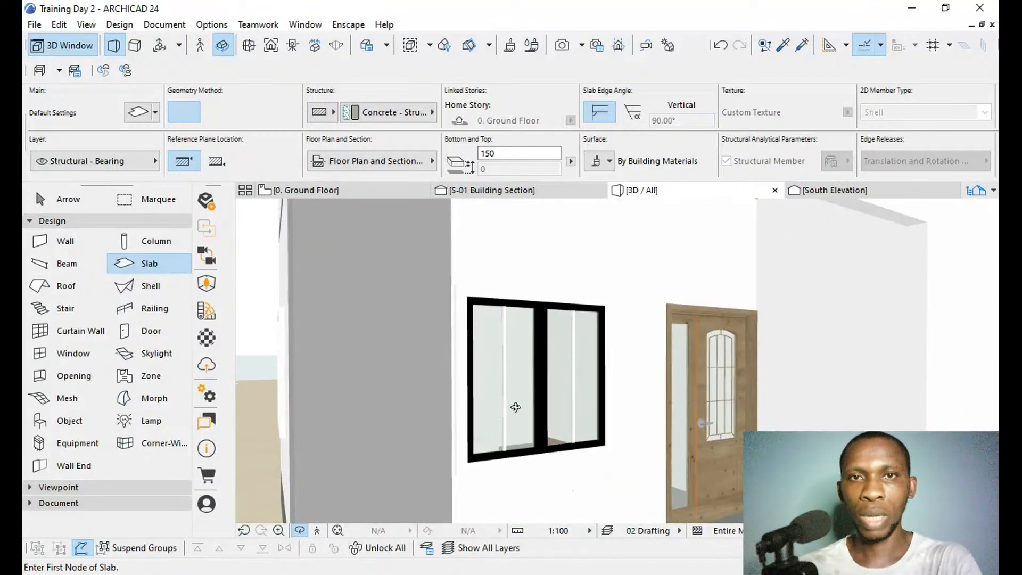
pyautogui.scroll(3, 533, 402)
pyautogui.scroll(-3, 532, 403)
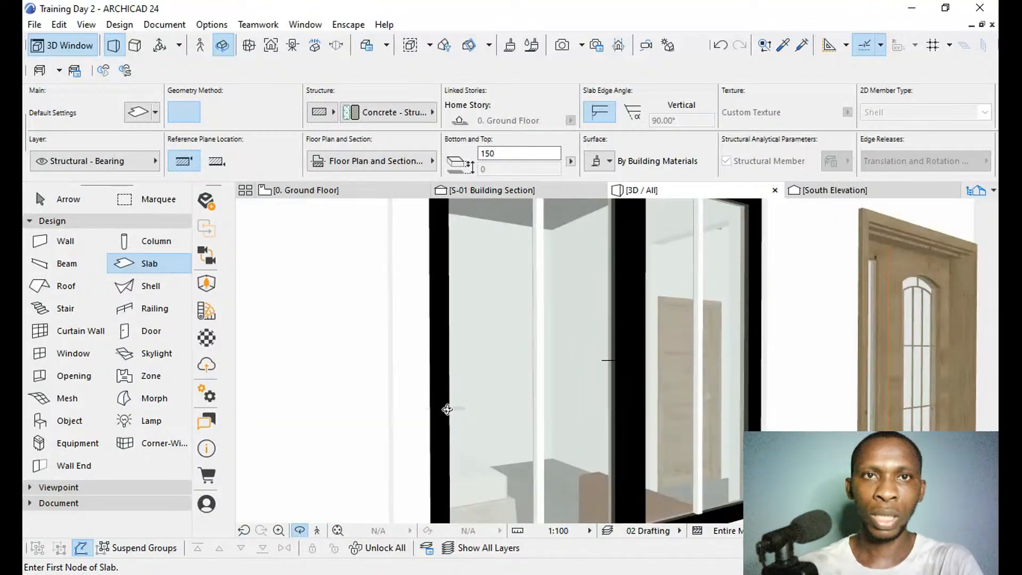
pyautogui.moveTo(462, 411); pyautogui.dragTo(555, 370)
pyautogui.scroll(-8, 554, 369)
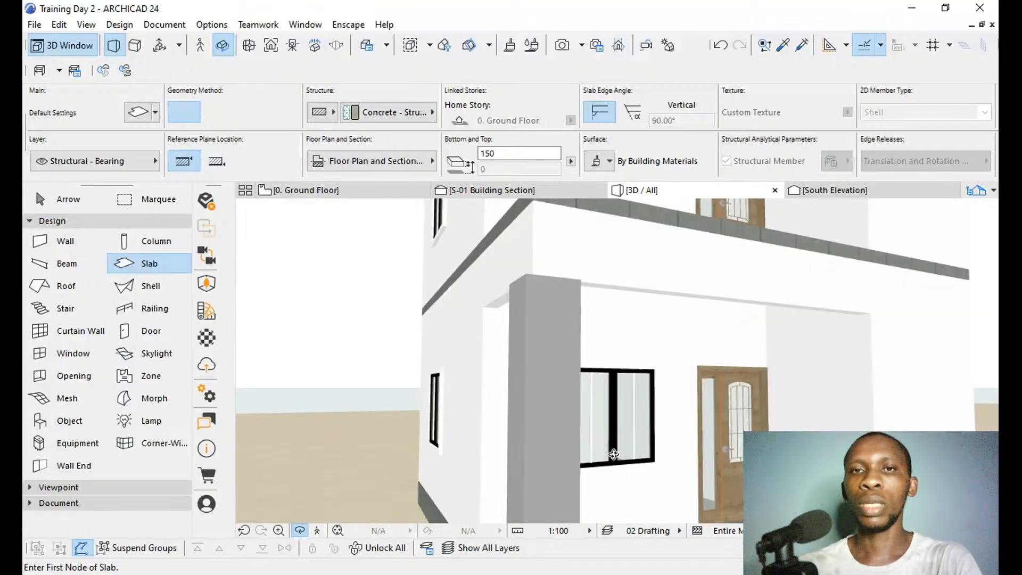
pyautogui.scroll(-3, 563, 399)
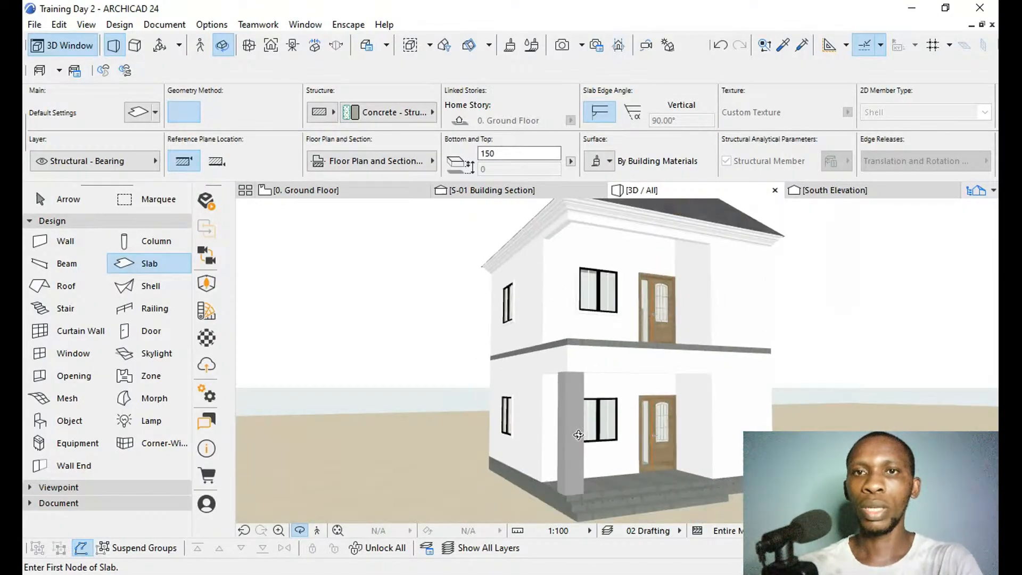
pyautogui.moveTo(773, 413); pyautogui.dragTo(566, 438)
pyautogui.moveTo(467, 480); pyautogui.dragTo(687, 463)
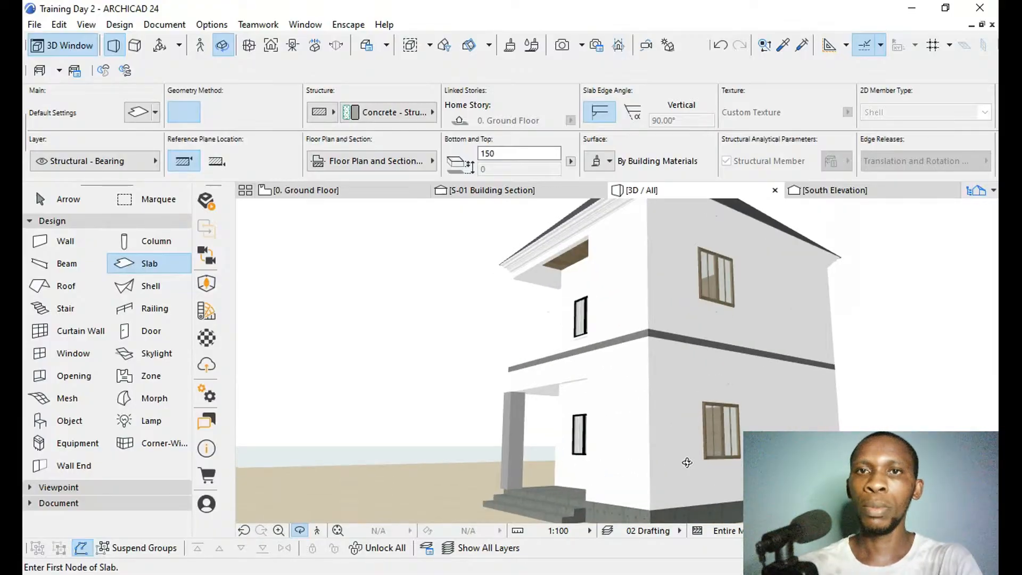
# Transfer the settings of the ground-floor black-framed side window to the brown-framed ground-floor window on the adjoining wall.
pyautogui.scroll(3, 712, 308)
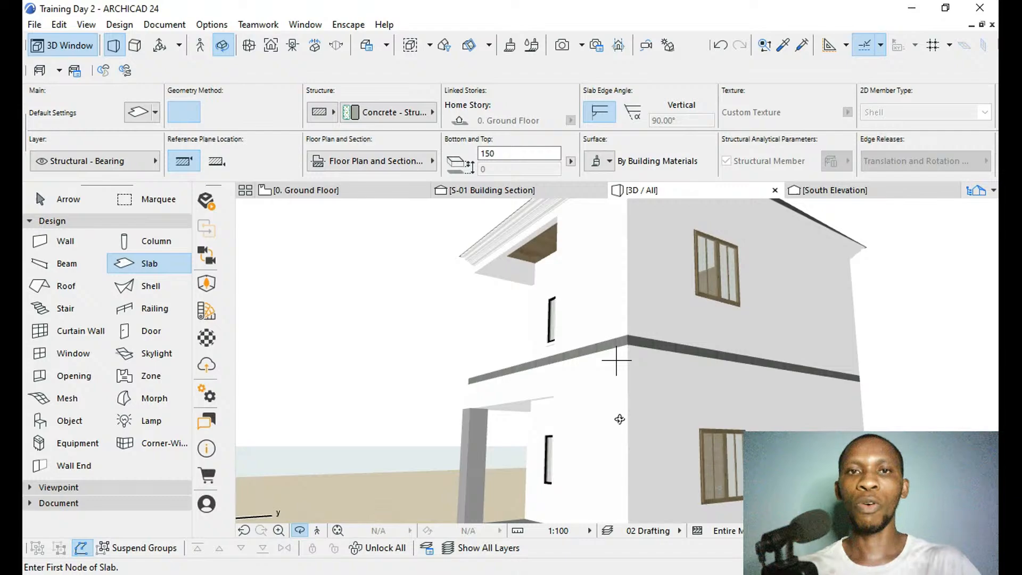
pyautogui.keyDown('shift'); pyautogui.moveTo(586, 442); pyautogui.dragTo(622, 444, button='middle'); pyautogui.keyUp('shift')
pyautogui.moveTo(622, 444); pyautogui.dragTo(637, 442)
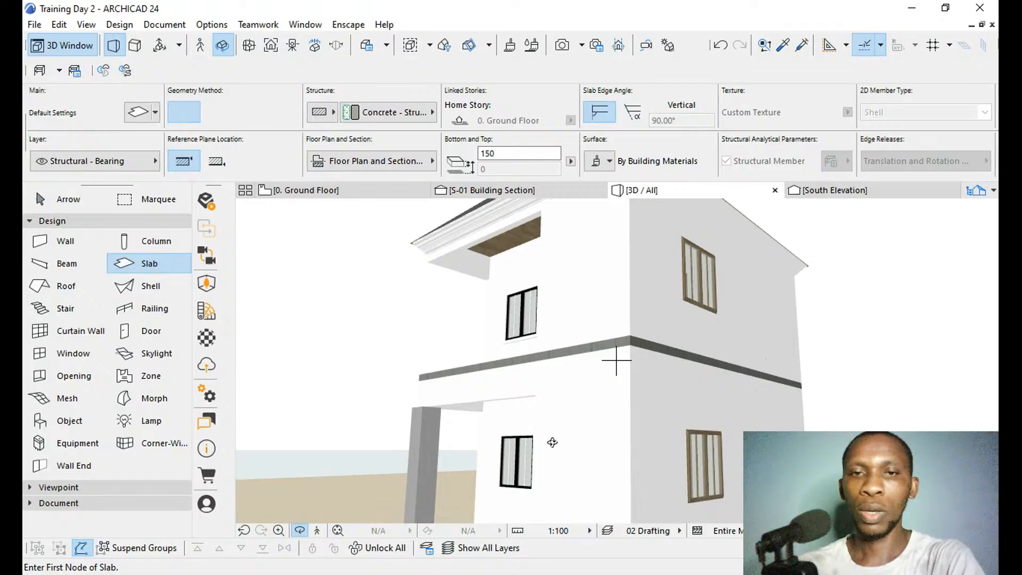
pyautogui.press('Escape')
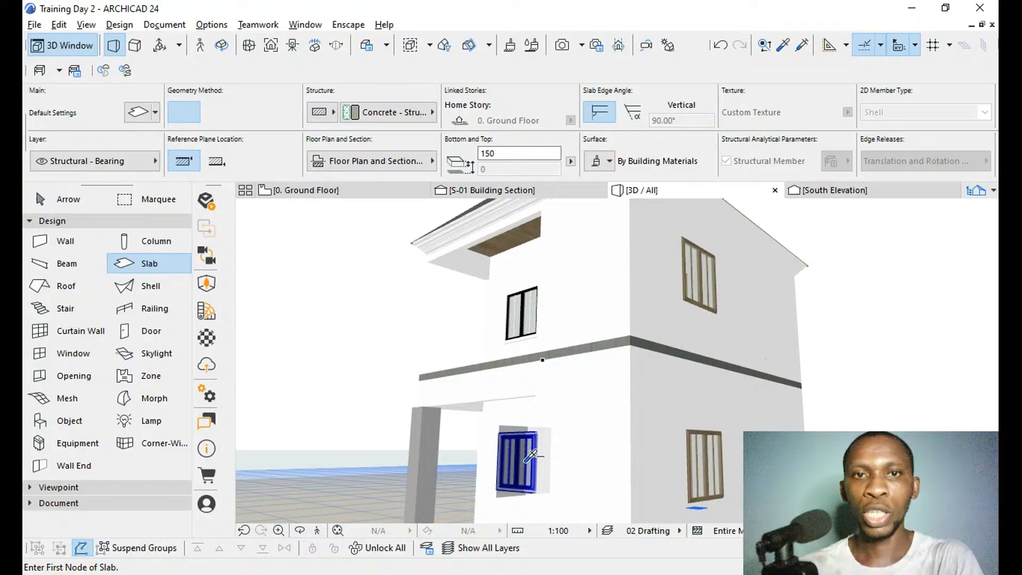
pyautogui.keyDown('alt'); pyautogui.click(530, 455); pyautogui.keyUp('alt')
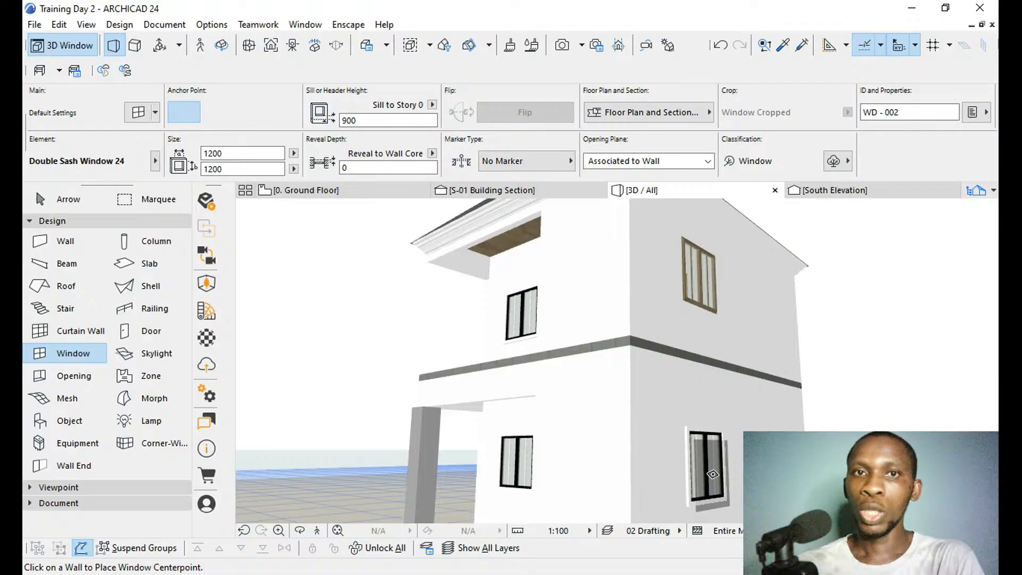
# Try to apply the ground-floor window's settings to the brown-framed upper window on the adjoining wall, and undo the change.
pyautogui.click(691, 290)
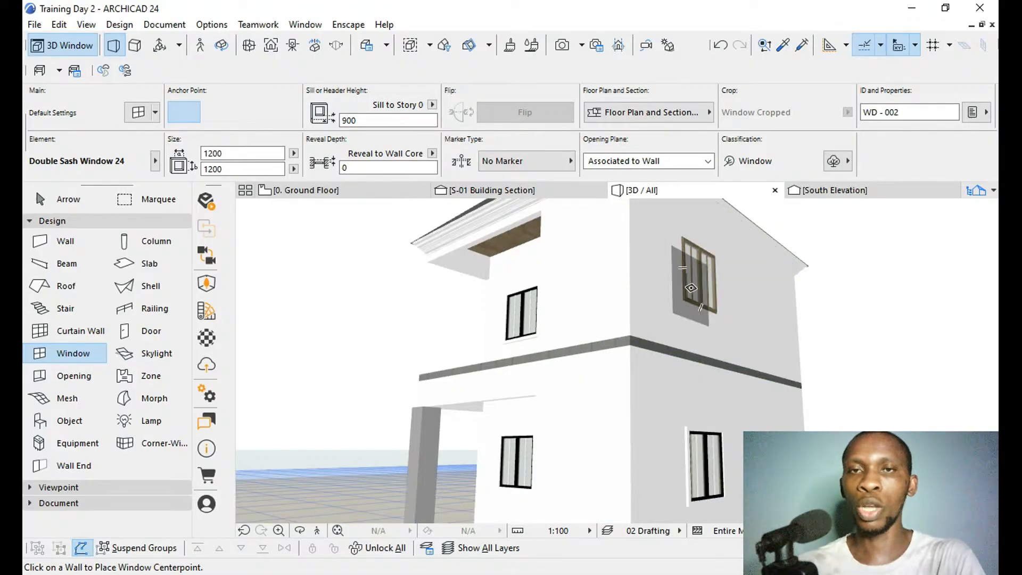
pyautogui.click(691, 286)
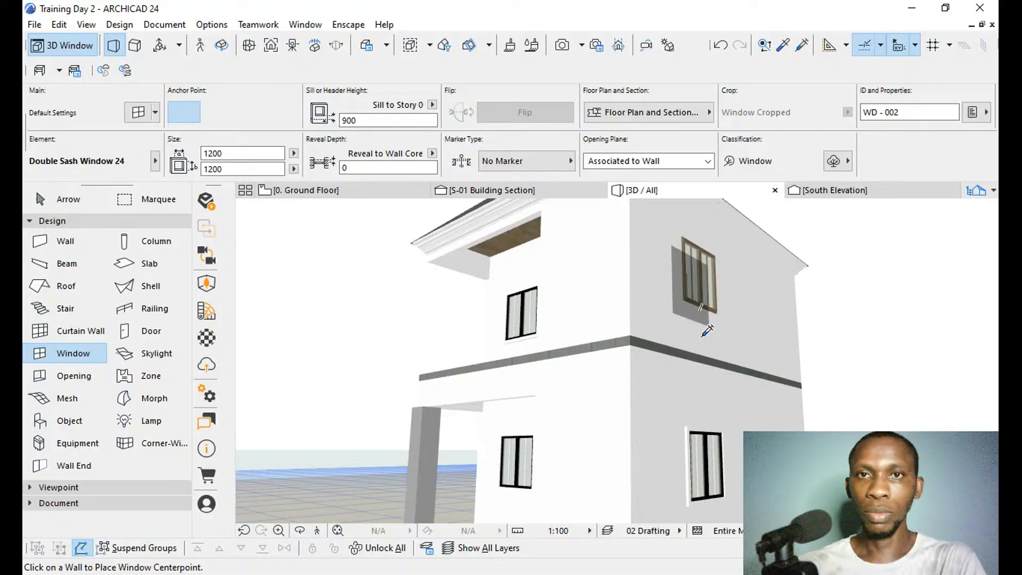
pyautogui.keyDown('ctrl'); pyautogui.keyDown('alt'); pyautogui.click(701, 309); pyautogui.keyUp('alt'); pyautogui.keyUp('ctrl')
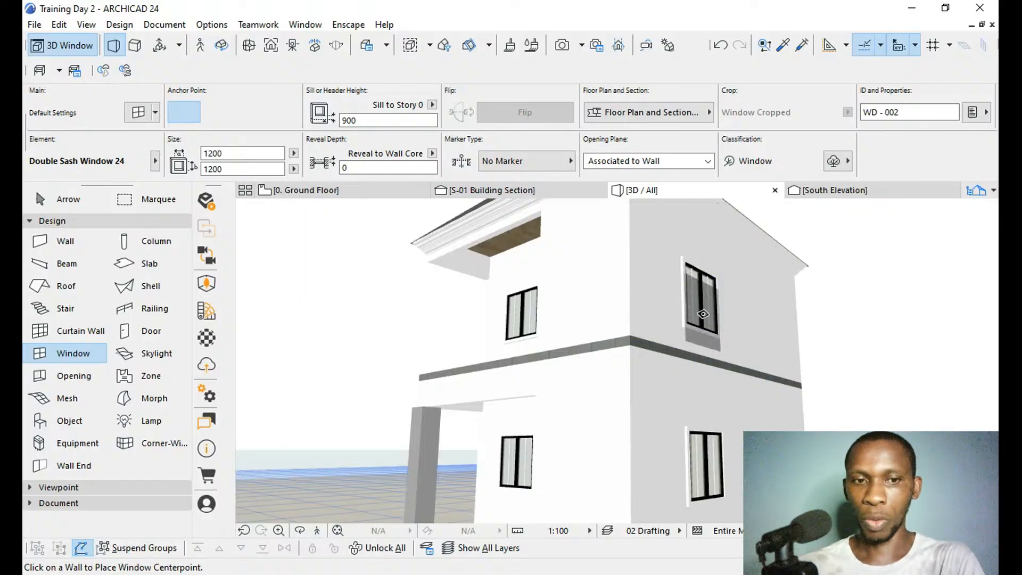
pyautogui.click(742, 424)
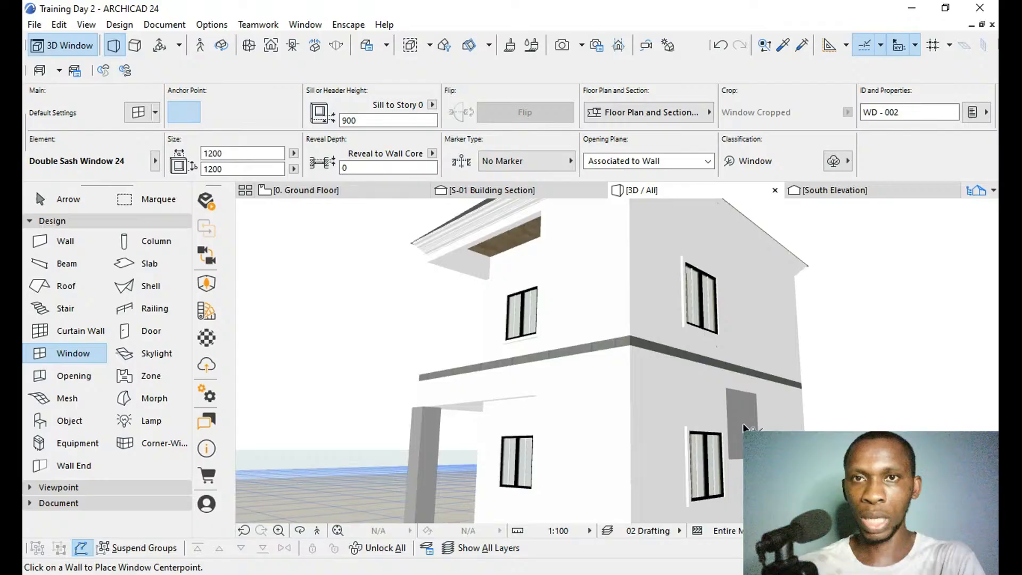
pyautogui.hotkey('ctrl', 'z')
pyautogui.hotkey('ctrl', 'z')
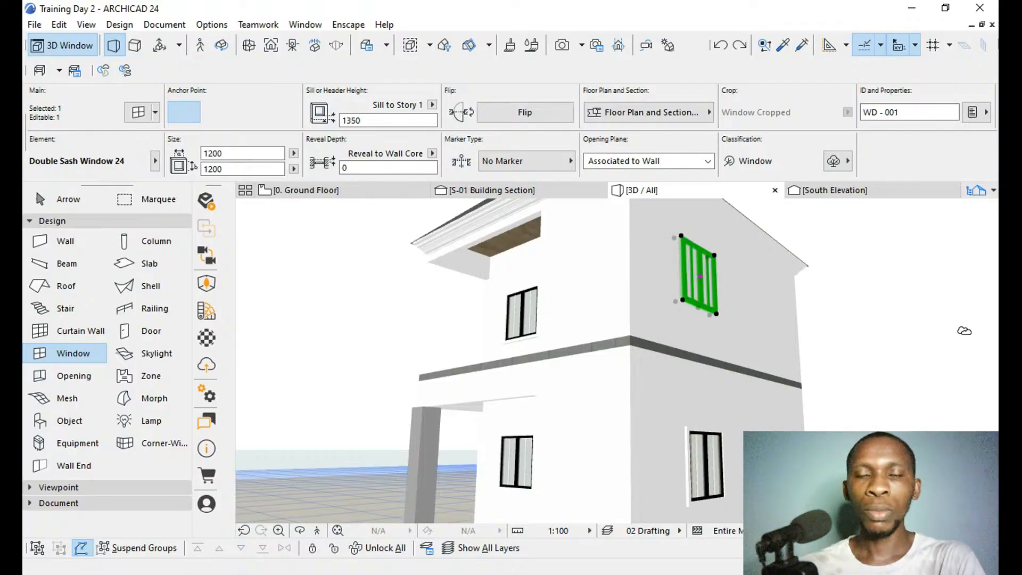
pyautogui.hotkey('ctrl', 'z')
# Transfer the settings of the upper-storey black-framed side window to the brown-framed upper window on the adjoining wall.
pyautogui.press('alt')
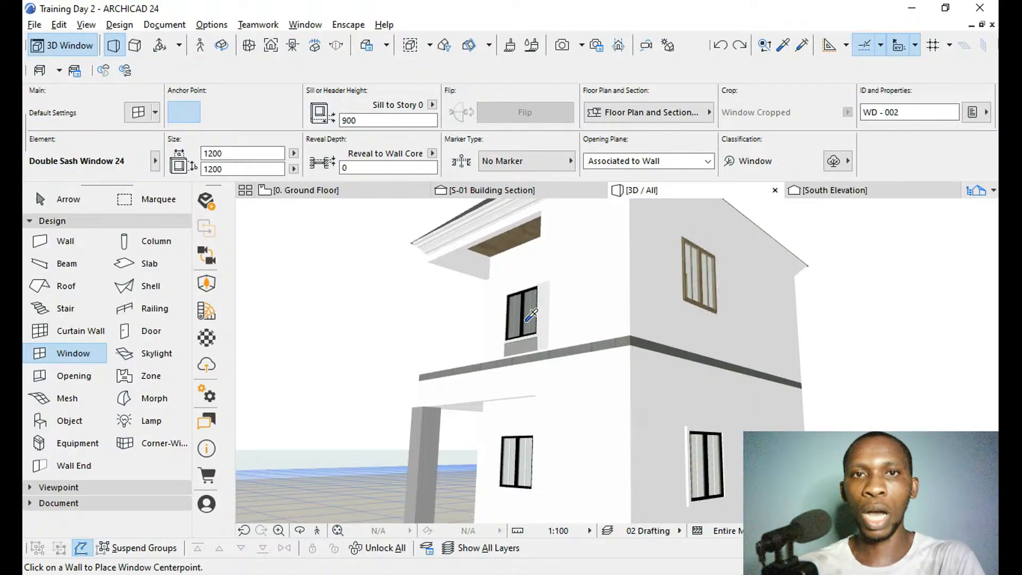
pyautogui.keyDown('alt'); pyautogui.click(526, 320); pyautogui.keyUp('alt')
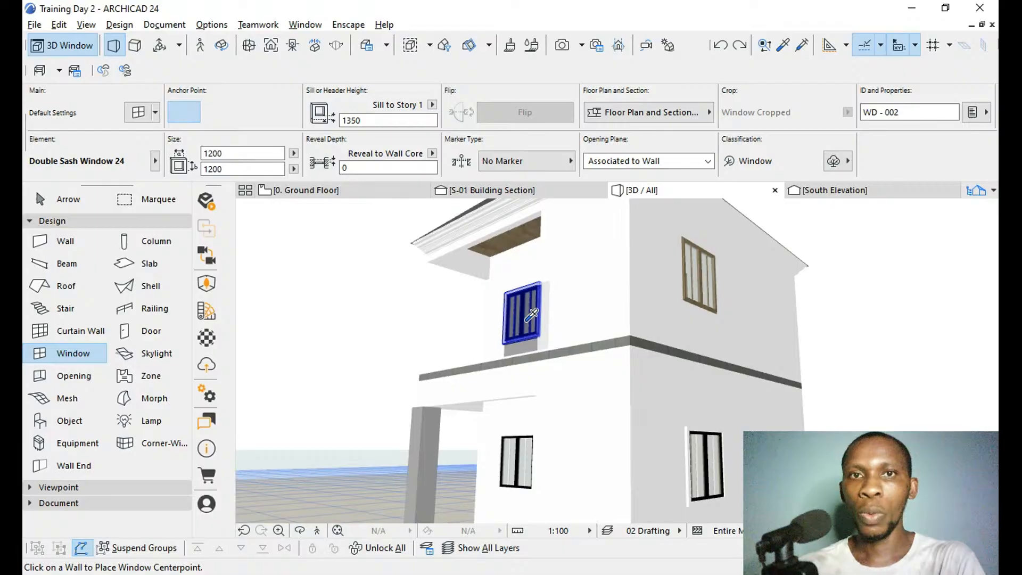
pyautogui.keyDown('ctrl'); pyautogui.keyDown('alt'); pyautogui.click(696, 290); pyautogui.keyUp('alt'); pyautogui.keyUp('ctrl')
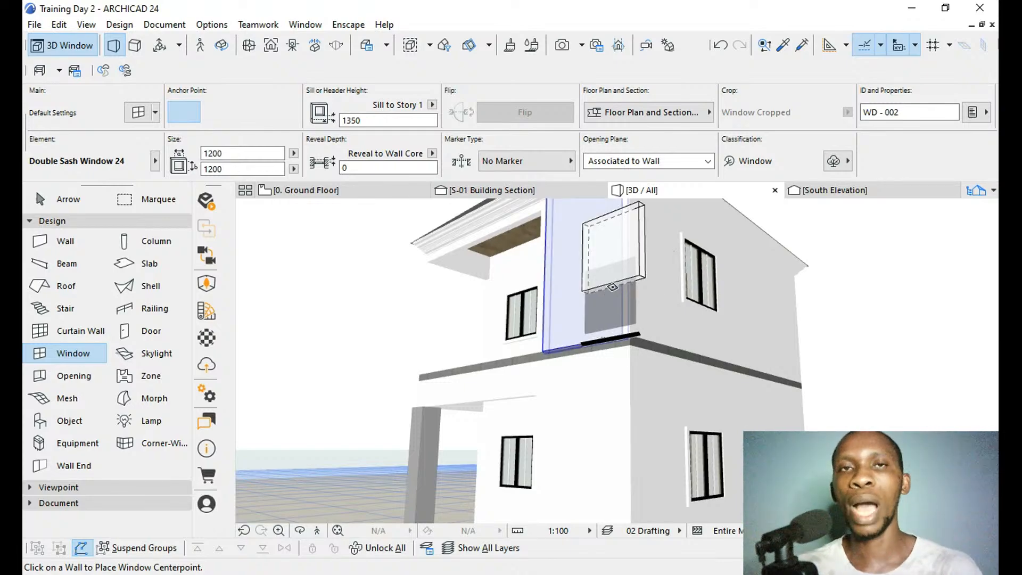
pyautogui.click(736, 337)
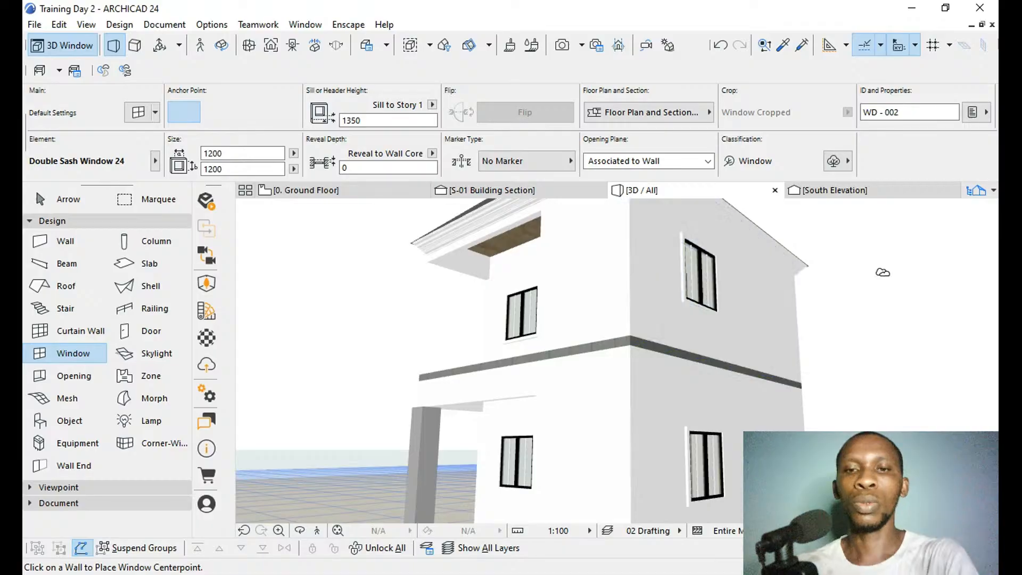
# Check the black window frames on both storeys from the side and front of the house.
pyautogui.press('o')
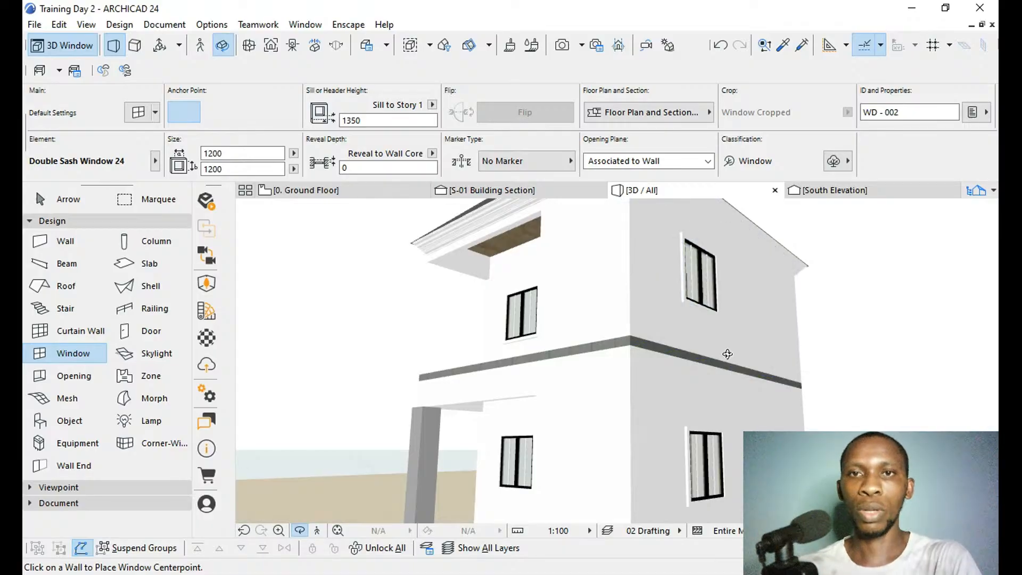
pyautogui.scroll(-2, 698, 362)
pyautogui.moveTo(630, 367); pyautogui.dragTo(832, 361)
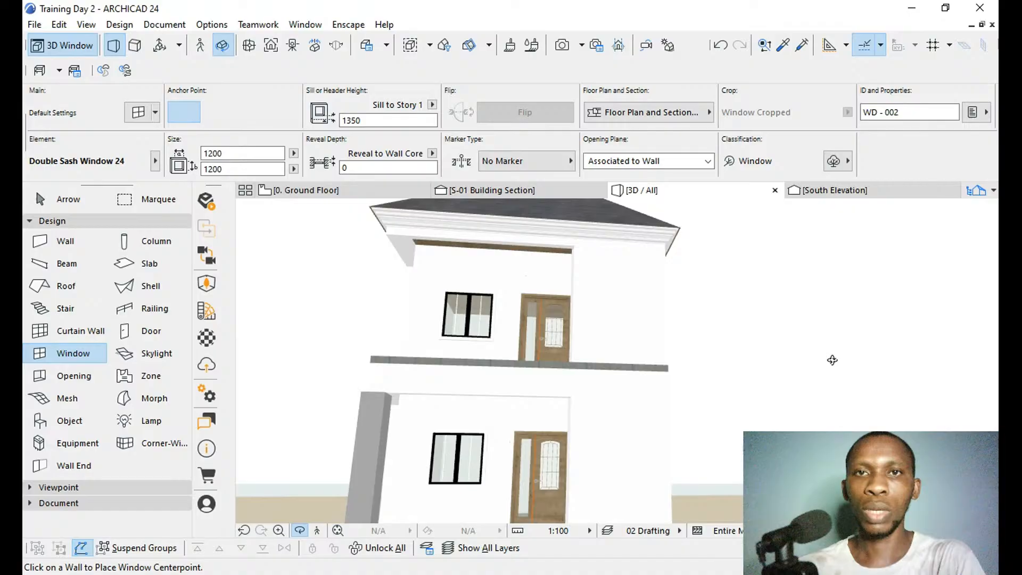
pyautogui.scroll(-3, 832, 360)
pyautogui.moveTo(536, 330); pyautogui.dragTo(622, 347)
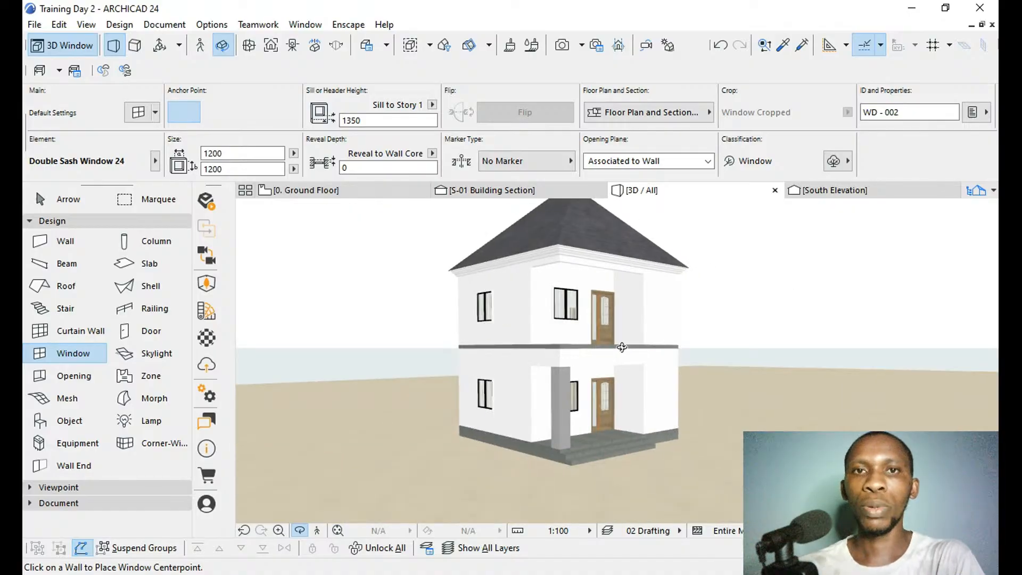
pyautogui.scroll(3, 618, 367)
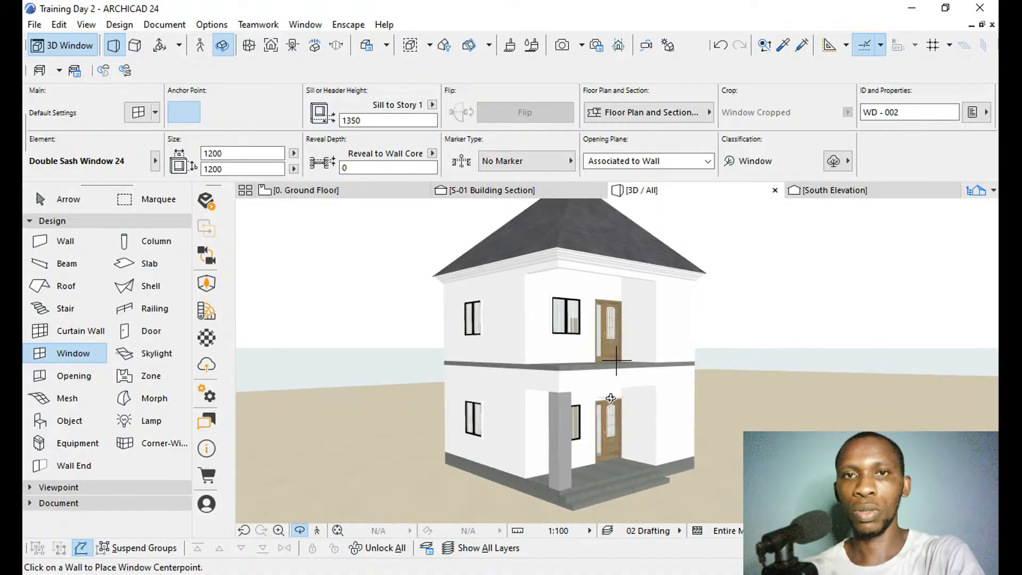
# Select the upper-storey walls and override their surface in the wall settings, giving the recessed face beside the upper door a cream finish.
pyautogui.press('Escape')
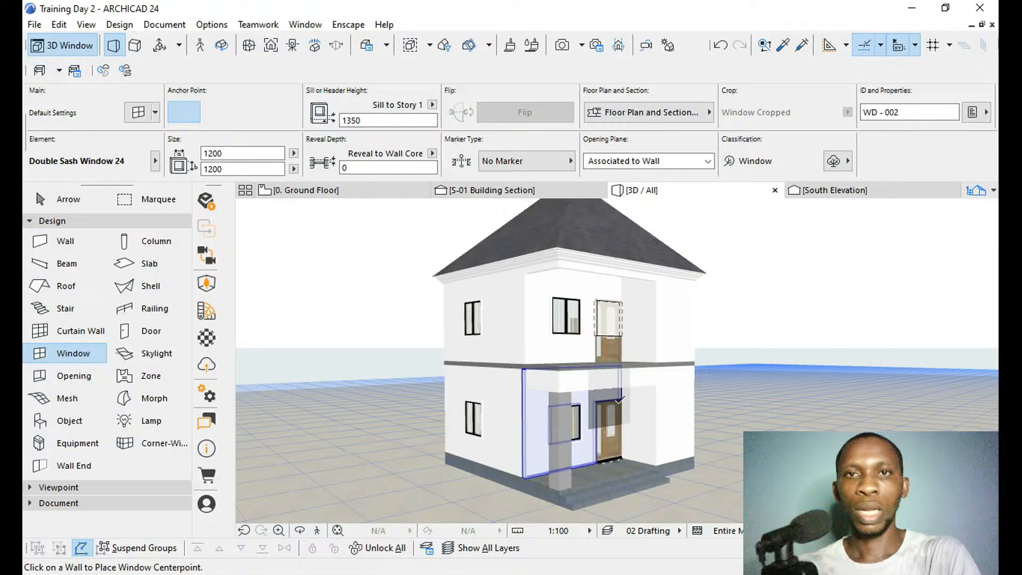
pyautogui.keyDown('shift'); pyautogui.click(663, 313); pyautogui.keyUp('shift')
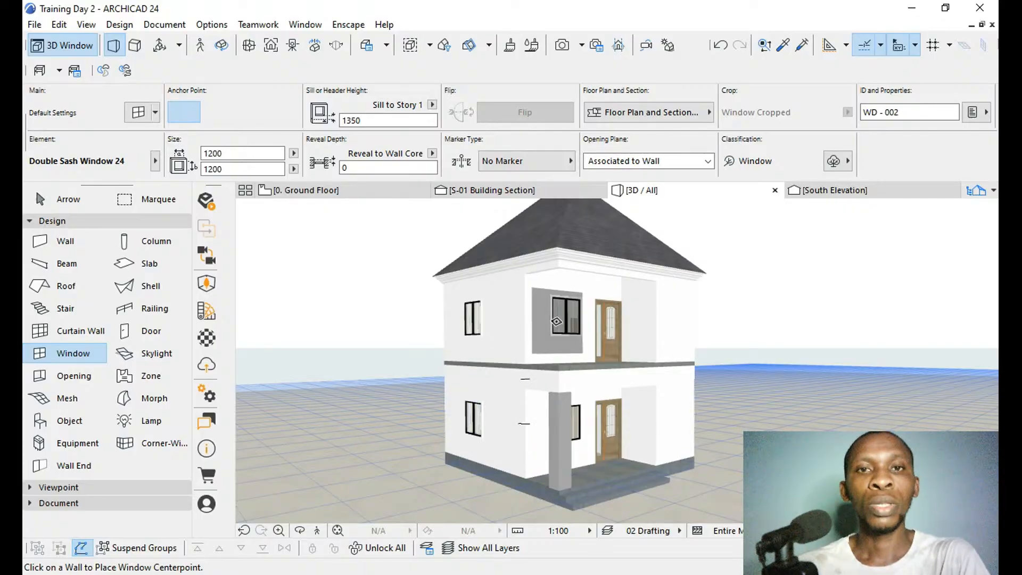
pyautogui.scroll(2, 574, 458)
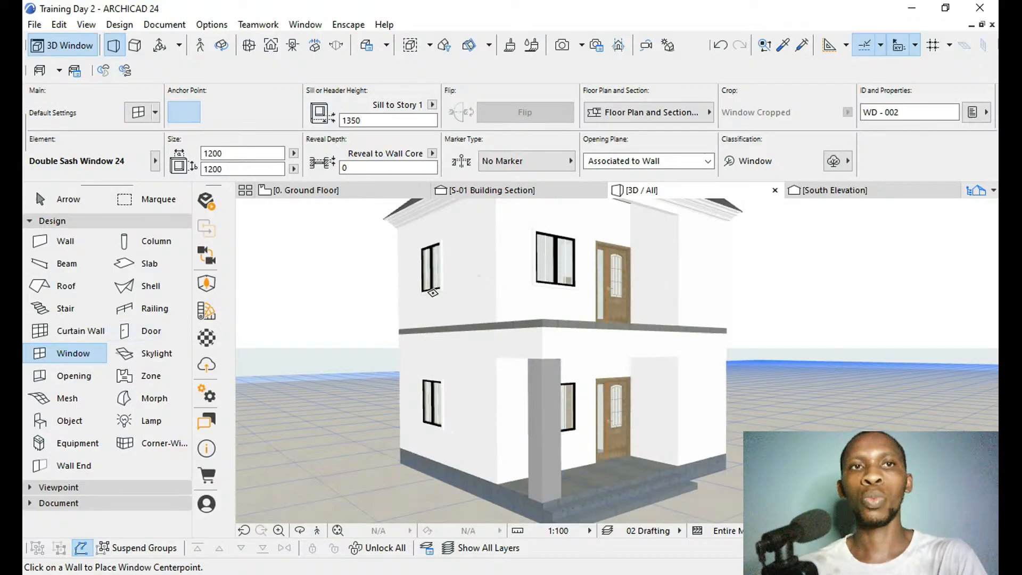
pyautogui.keyDown('shift'); pyautogui.click(529, 214); pyautogui.keyUp('shift')
pyautogui.hotkey('ctrl', 't')
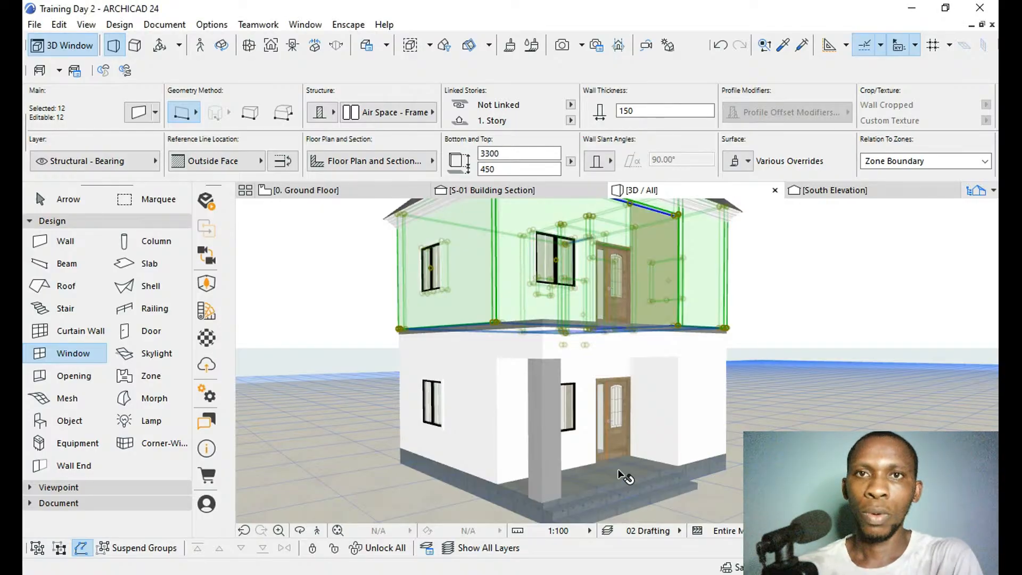
pyautogui.scroll(-2, 618, 470)
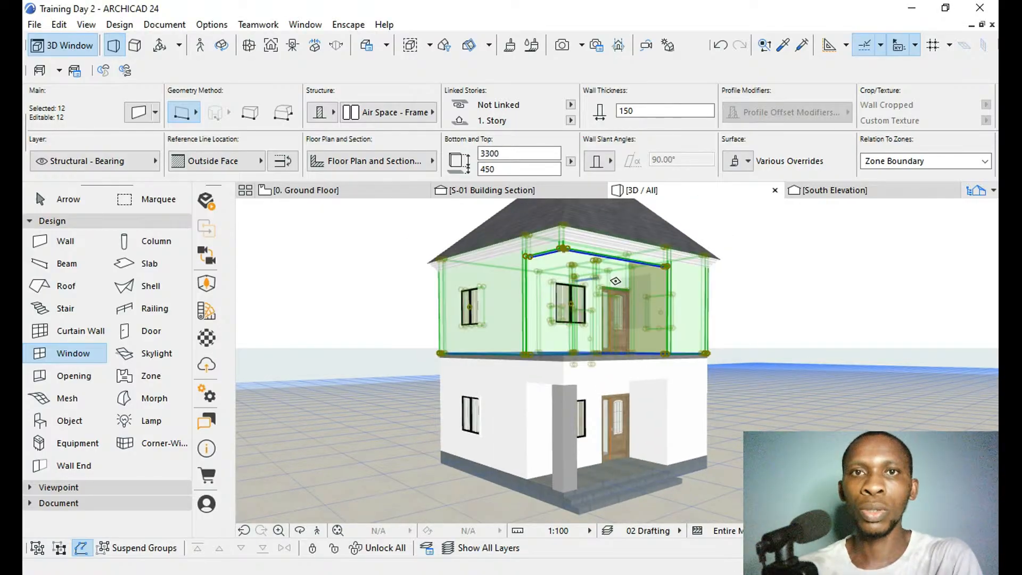
pyautogui.scroll(2, 595, 229)
pyautogui.scroll(3, 596, 229)
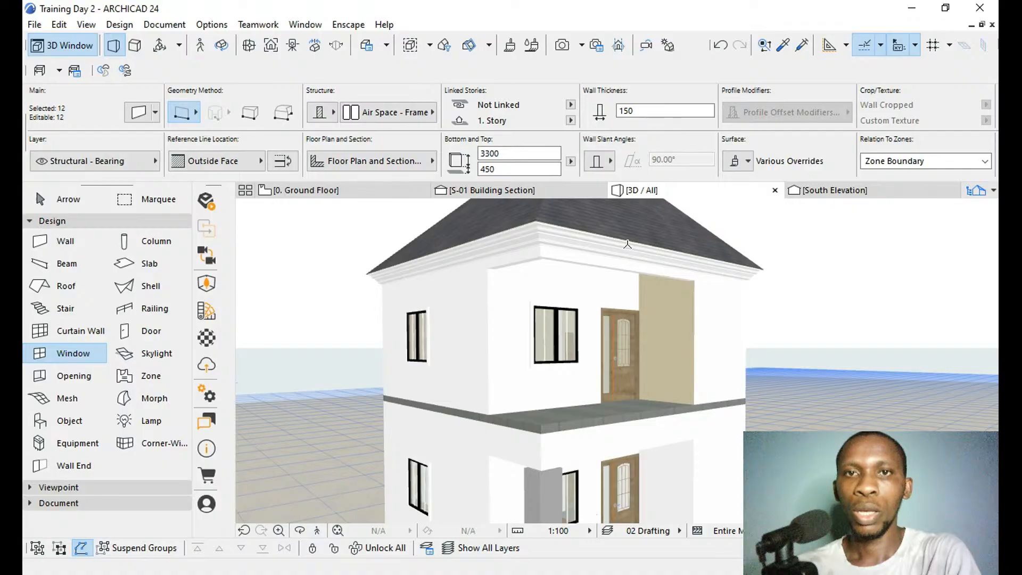
# Extend the cream surface override to all remaining faces of the selected upper-storey walls, and clear the selection.
pyautogui.keyDown('shift'); pyautogui.moveTo(633, 295); pyautogui.dragTo(703, 306, button='middle'); pyautogui.keyUp('shift')
pyautogui.scroll(5, 677, 350)
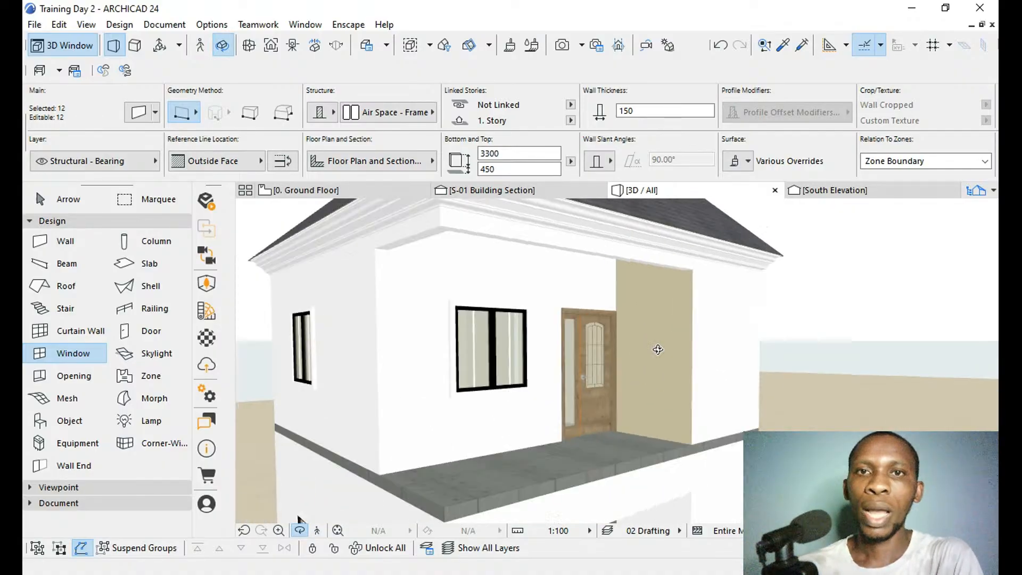
pyautogui.keyDown('shift'); pyautogui.moveTo(677, 349); pyautogui.dragTo(717, 369, button='middle'); pyautogui.keyUp('shift')
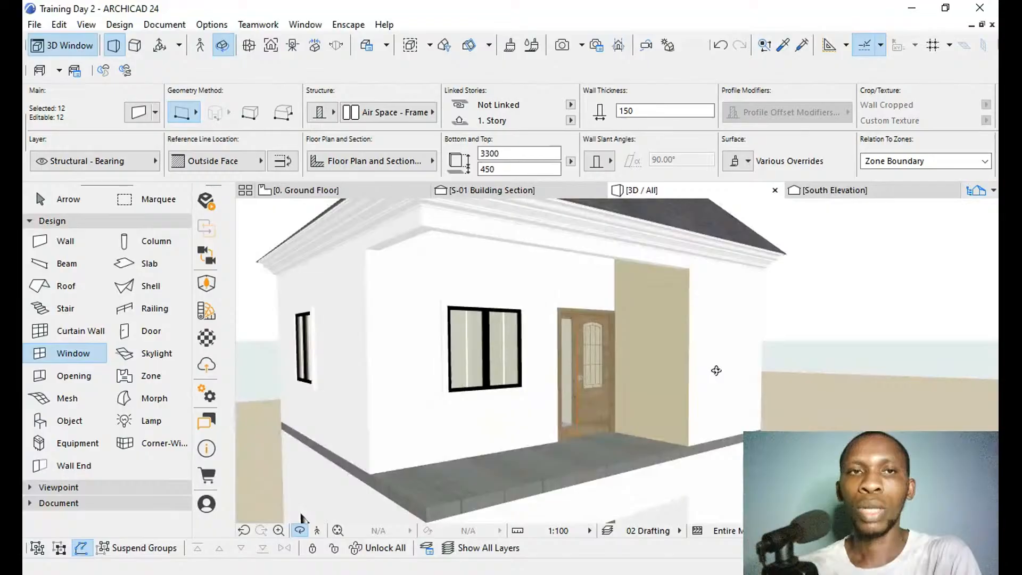
pyautogui.press('Escape')
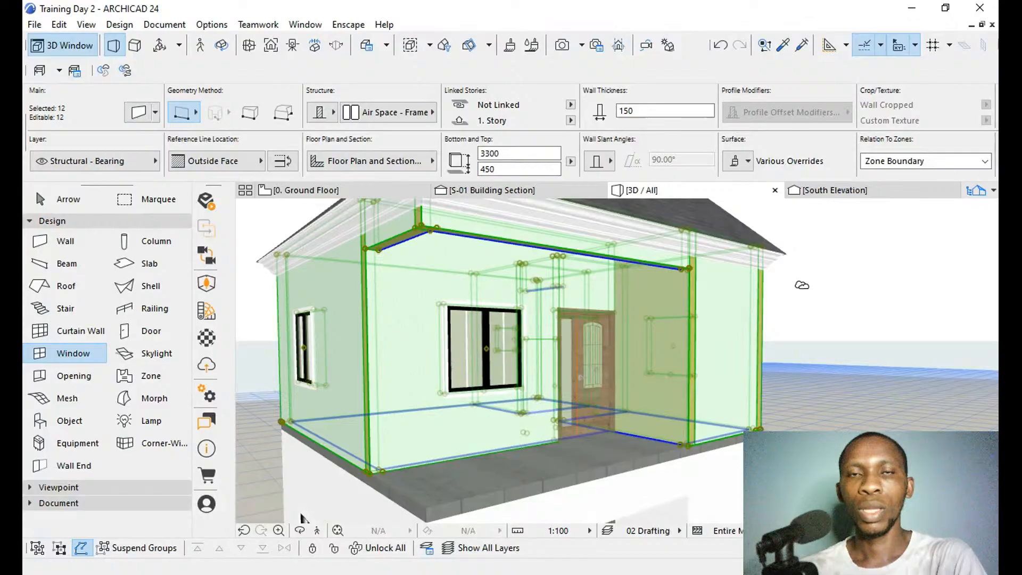
pyautogui.press('Escape')
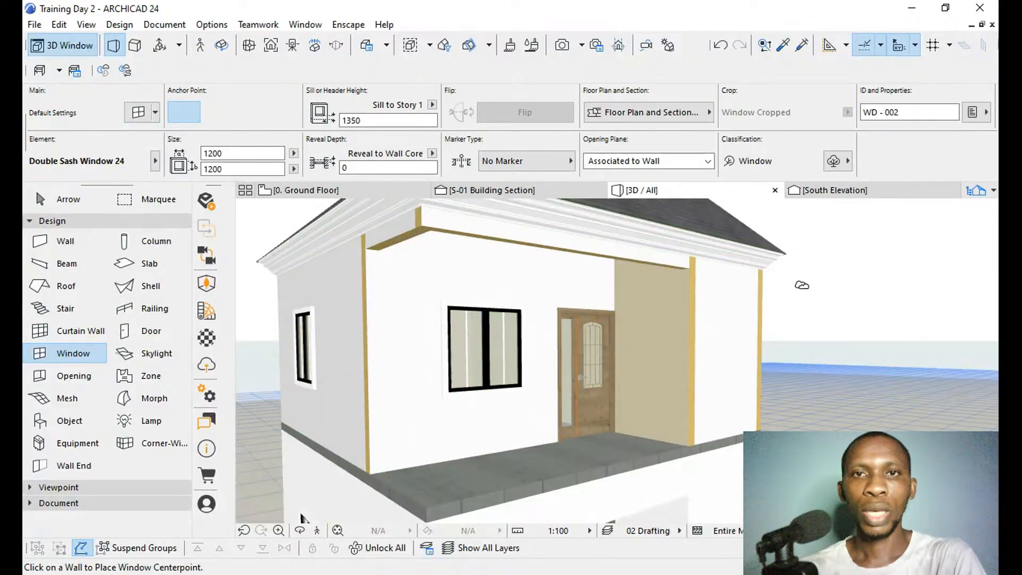
pyautogui.keyDown('shift'); pyautogui.click(675, 356); pyautogui.keyUp('shift')
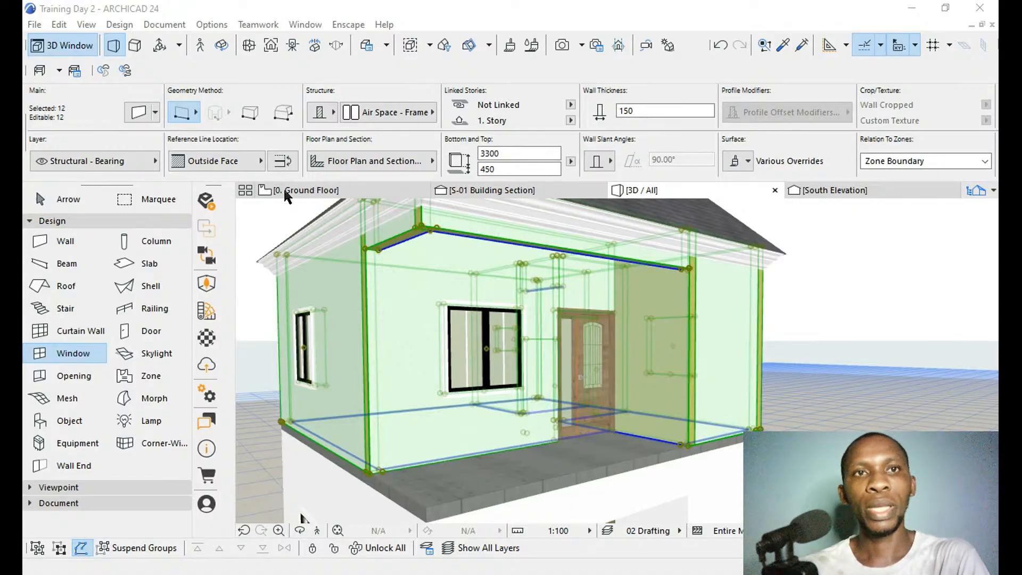
pyautogui.click(405, 379)
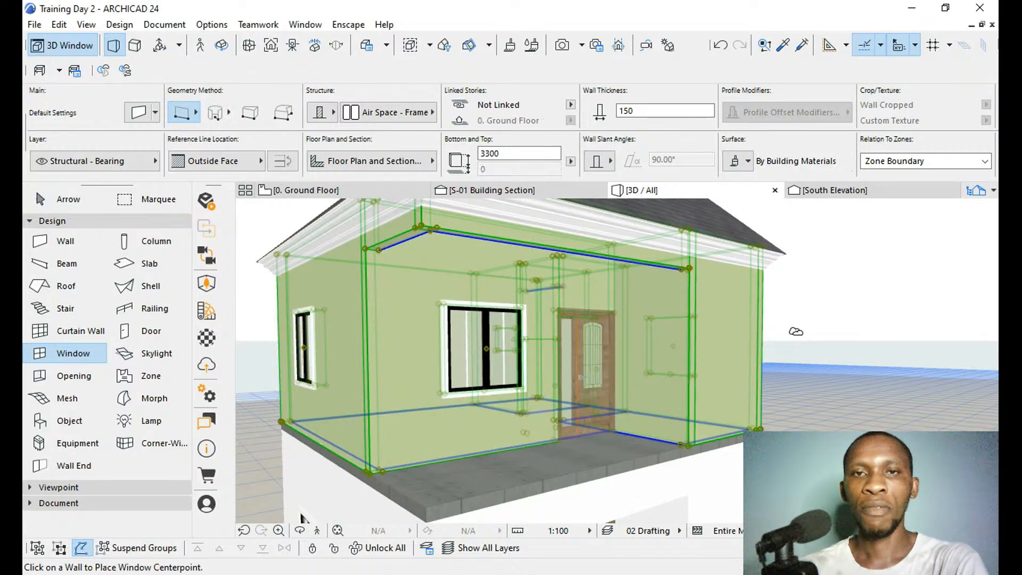
pyautogui.press('Escape')
# Examine the cream upper-storey walls, white window surround and eaves from inside and around the house.
pyautogui.press('o')
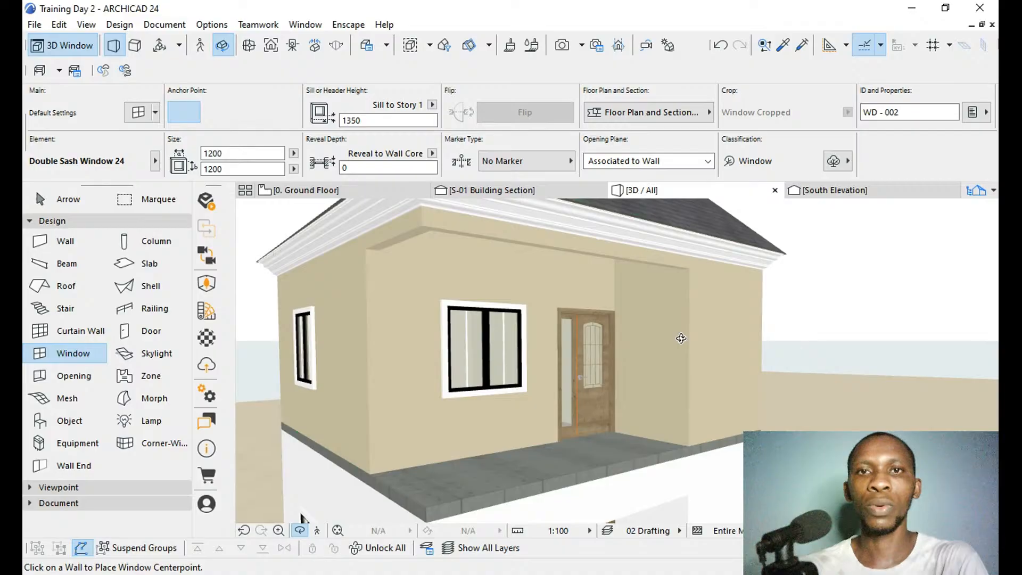
pyautogui.moveTo(681, 339); pyautogui.dragTo(476, 401)
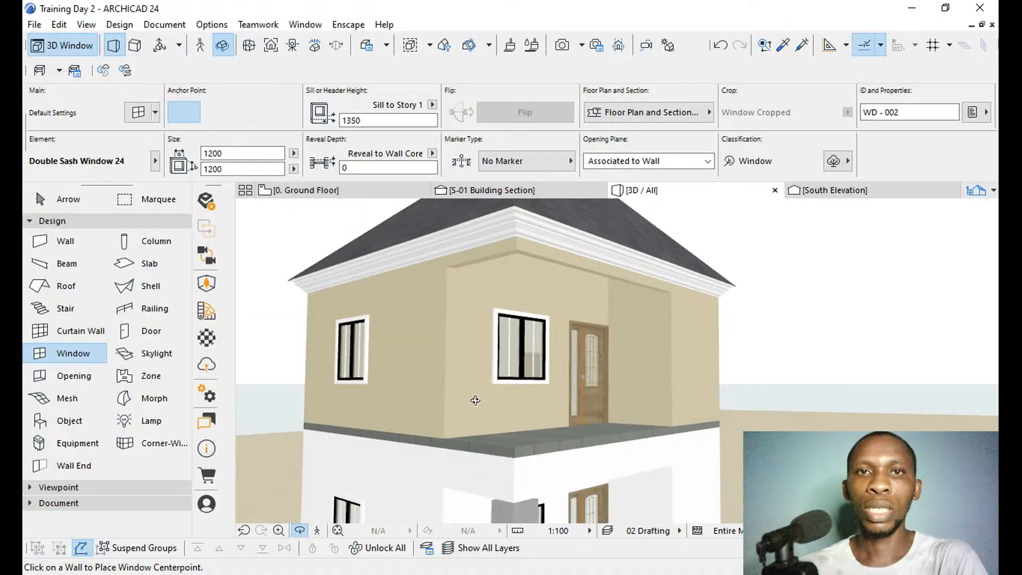
pyautogui.scroll(10, 456, 347)
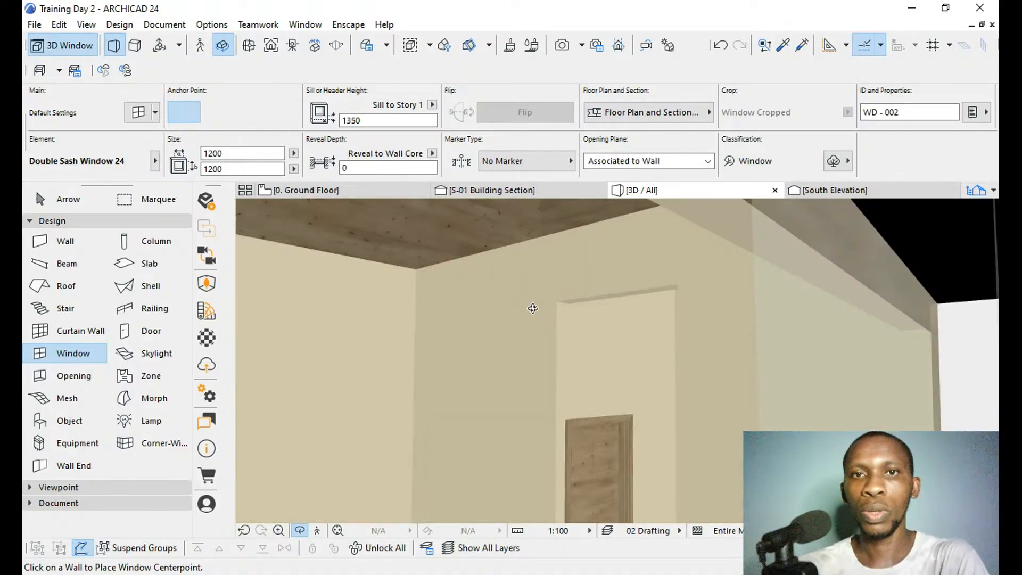
pyautogui.scroll(-3, 565, 381)
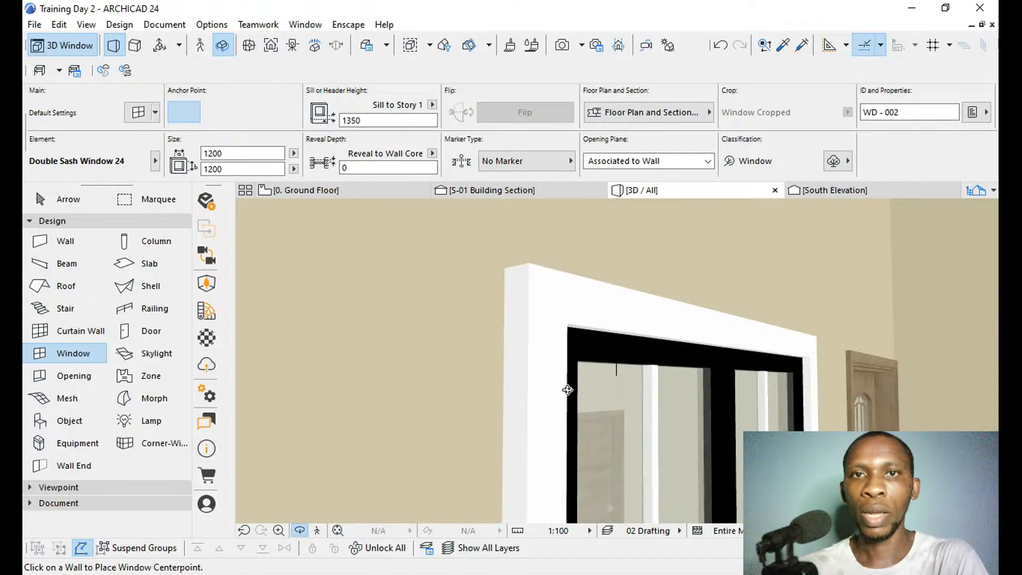
pyautogui.moveTo(567, 390); pyautogui.dragTo(564, 329)
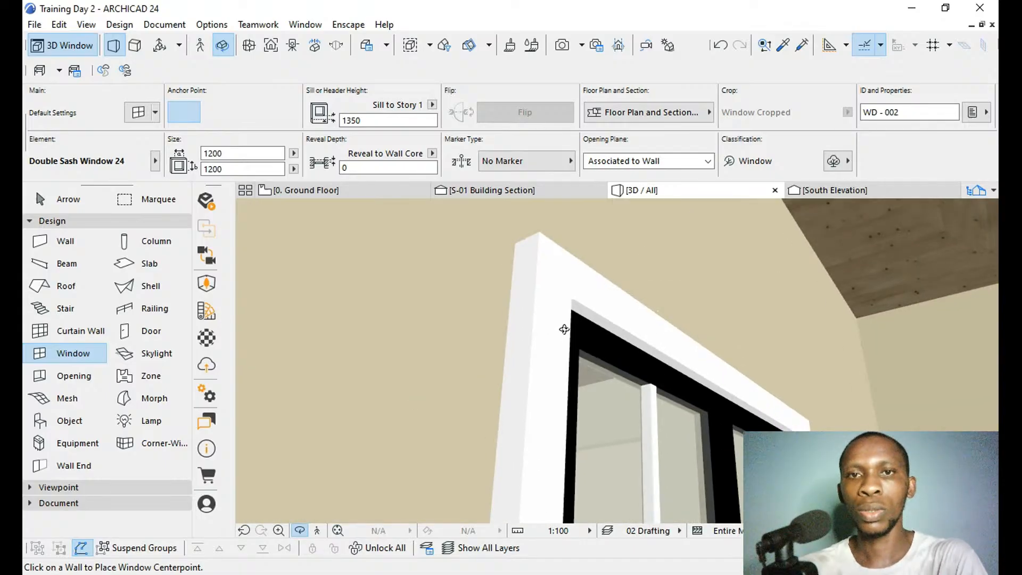
pyautogui.scroll(-10, 565, 330)
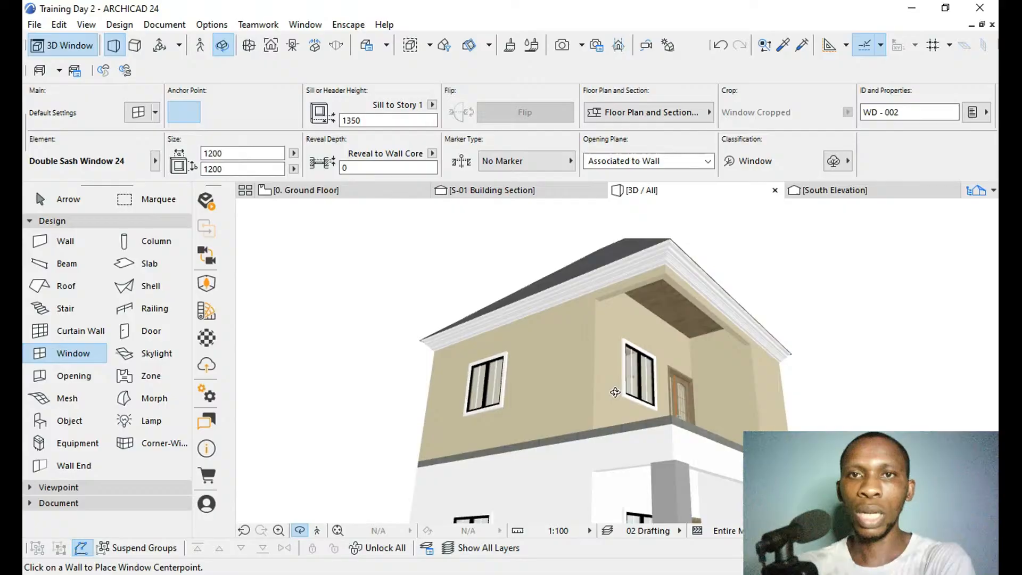
pyautogui.moveTo(689, 344); pyautogui.dragTo(594, 388)
pyautogui.scroll(-2, 586, 389)
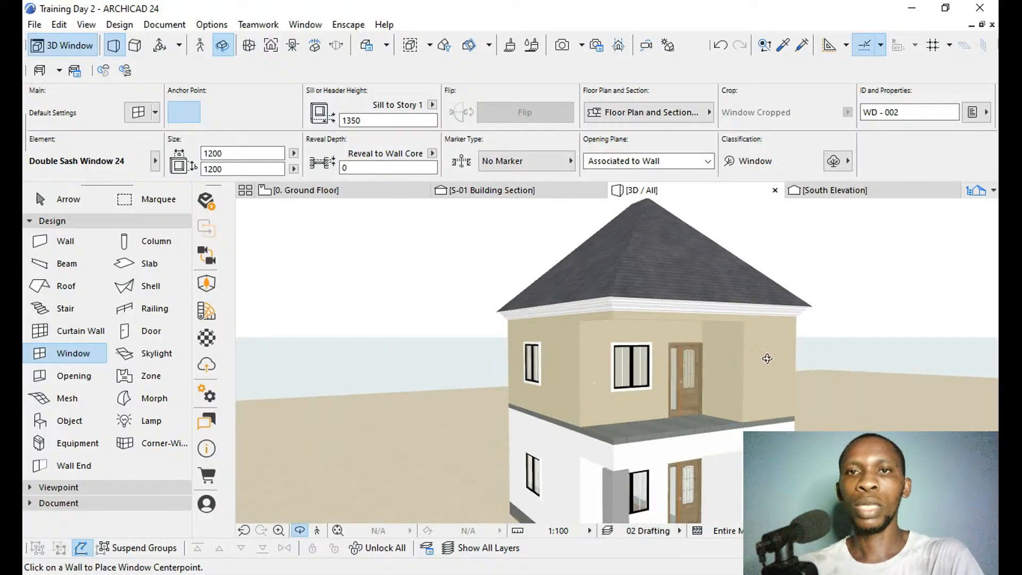
pyautogui.moveTo(714, 338); pyautogui.dragTo(782, 312)
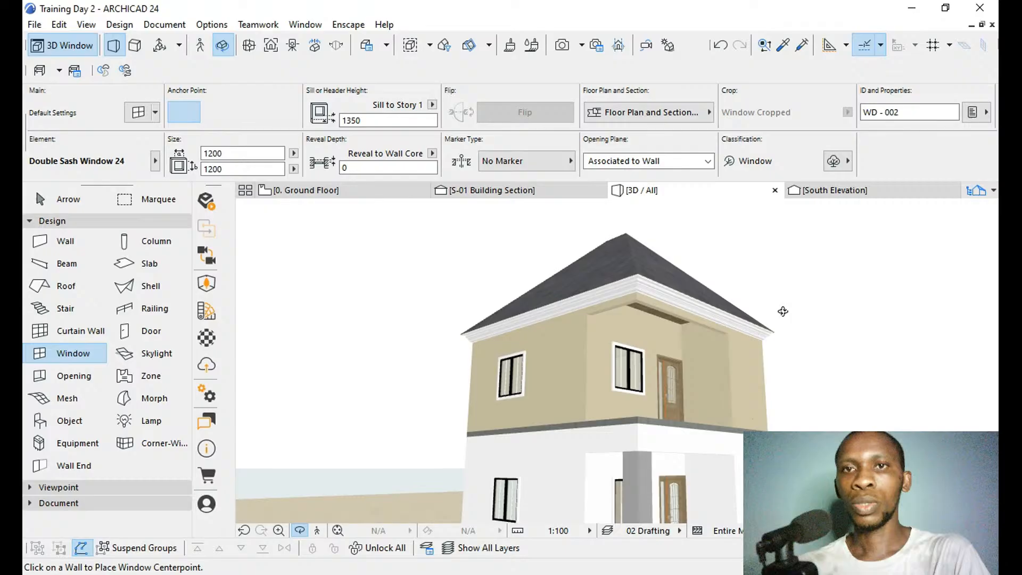
pyautogui.scroll(-3, 740, 346)
pyautogui.scroll(4, 616, 359)
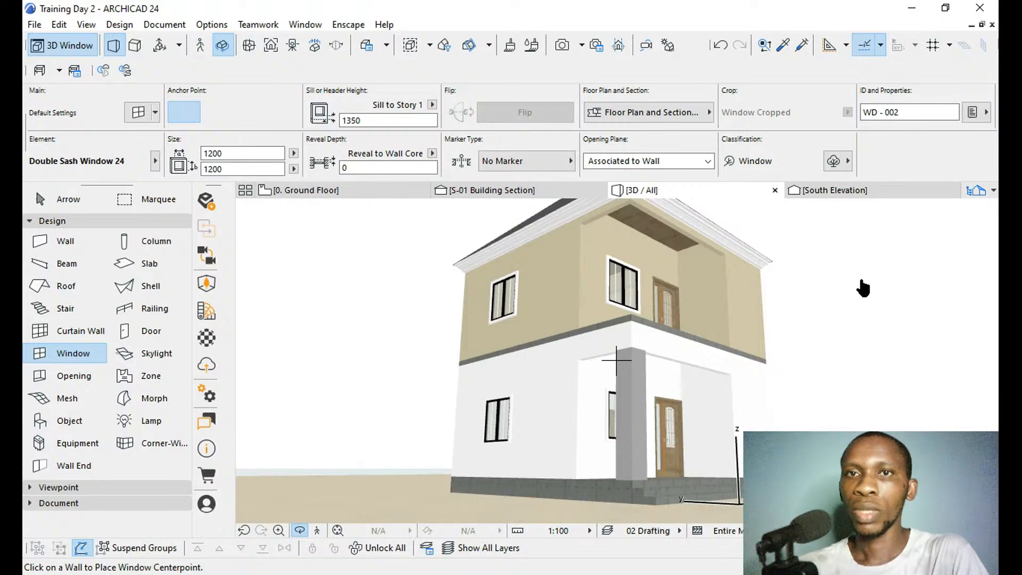
# Open the ground-floor plan, clear the section marker selection and enclose the whole house in a rectangular marquee.
pyautogui.press('F2')
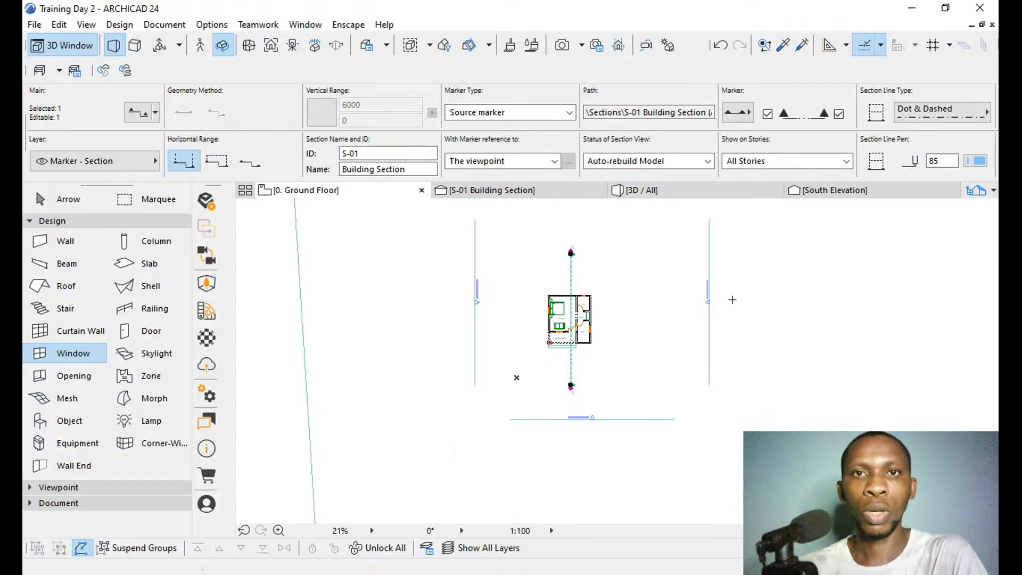
pyautogui.press('Escape')
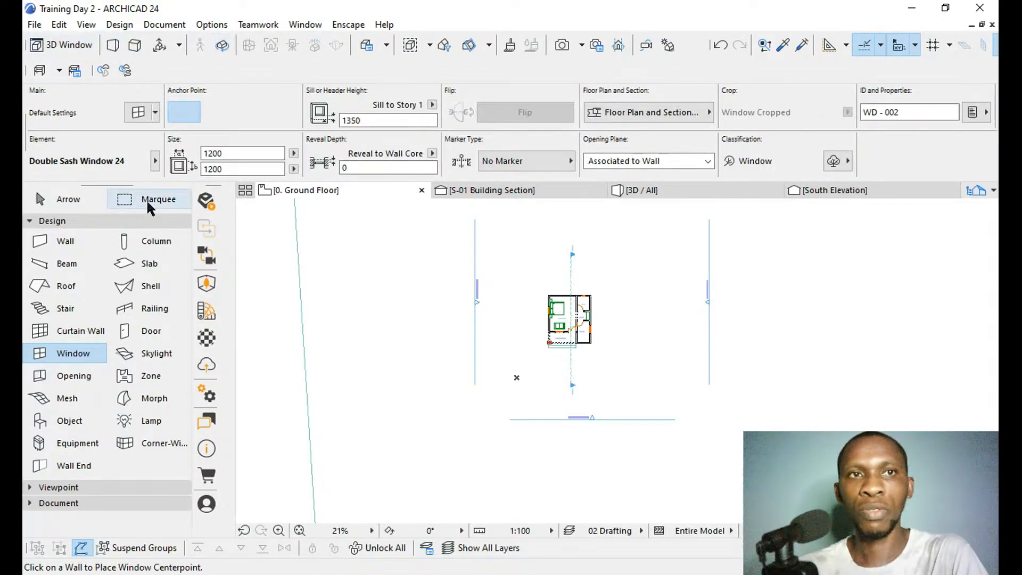
pyautogui.click(146, 199)
pyautogui.click(612, 279)
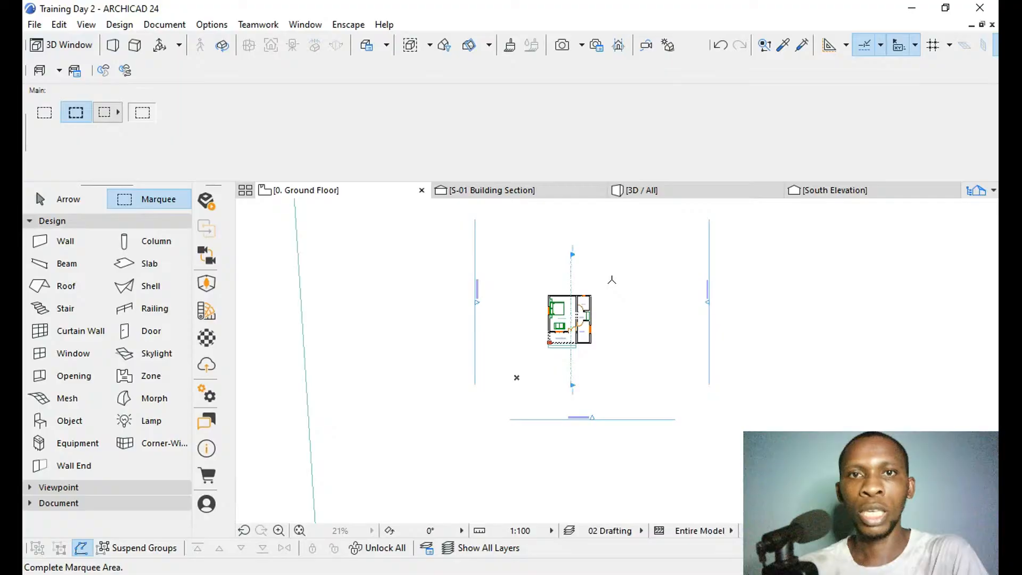
pyautogui.click(677, 397)
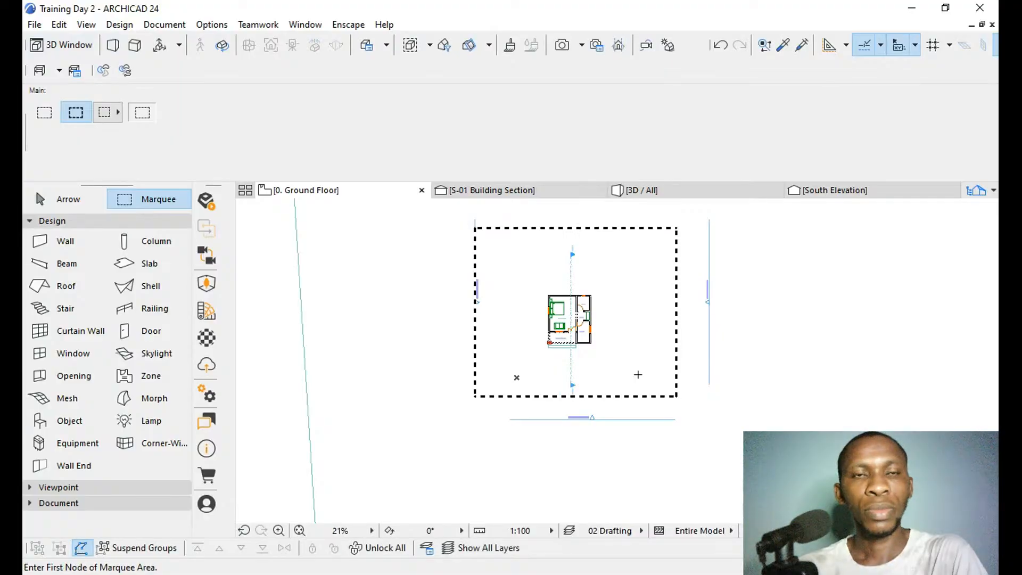
# Select all ground-floor walls inside the marquee, override their surfaces with the cream paint and return to the 3D view.
pyautogui.click(61, 241)
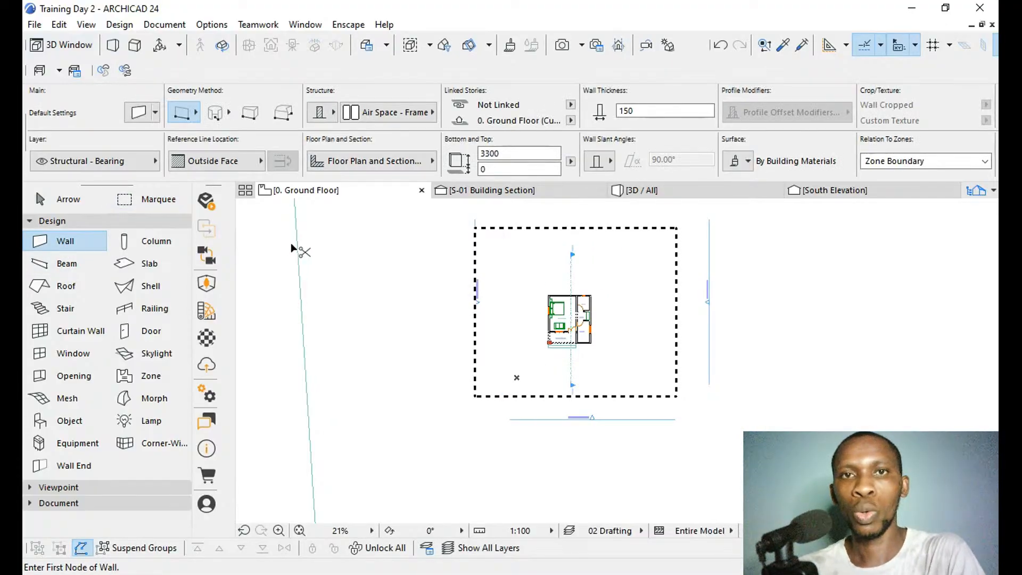
pyautogui.hotkey('ctrl', 'a')
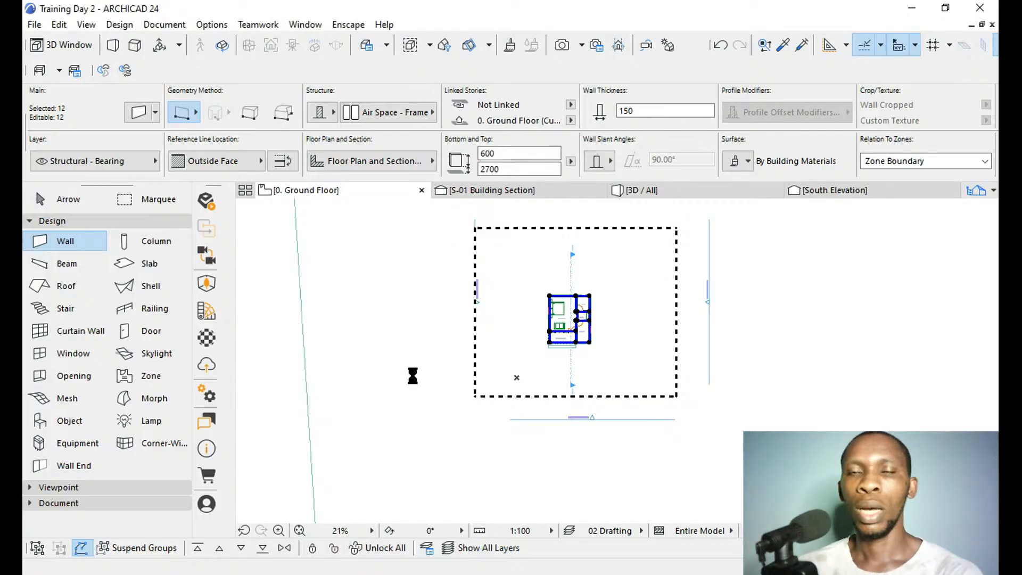
pyautogui.click(650, 192)
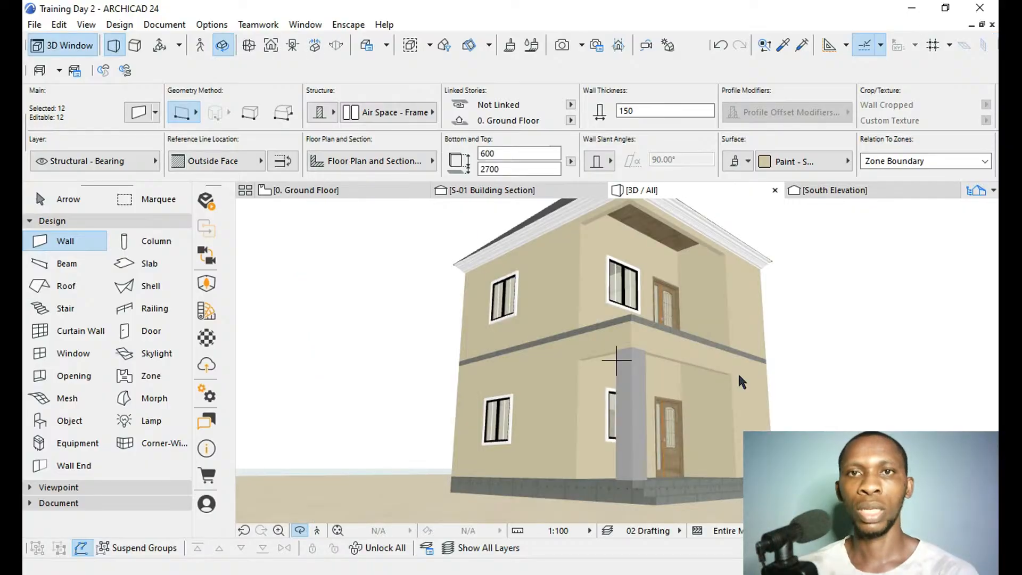
# Select the ground slab and the upper floor slab and override their surfaces with cream edges and a light-grey top.
pyautogui.keyDown('shift'); pyautogui.moveTo(726, 386); pyautogui.dragTo(606, 418, button='middle'); pyautogui.keyUp('shift')
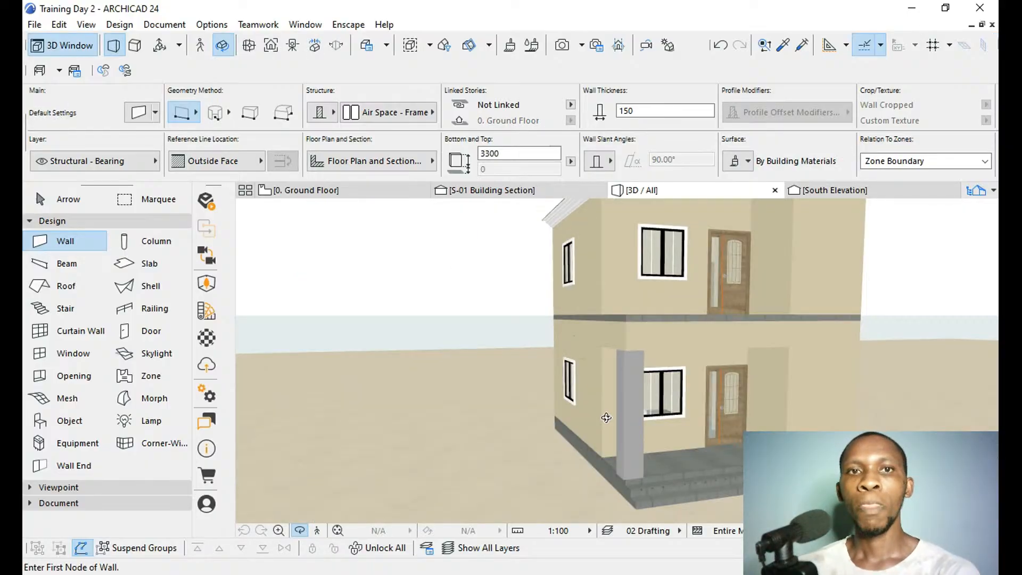
pyautogui.scroll(-5, 353, 451)
pyautogui.scroll(2, 405, 436)
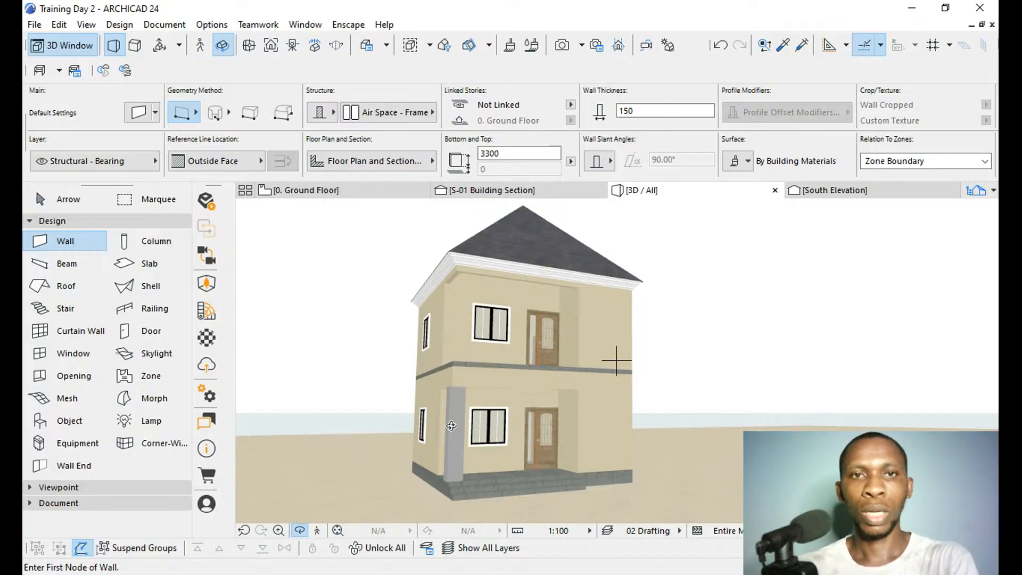
pyautogui.scroll(1, 451, 426)
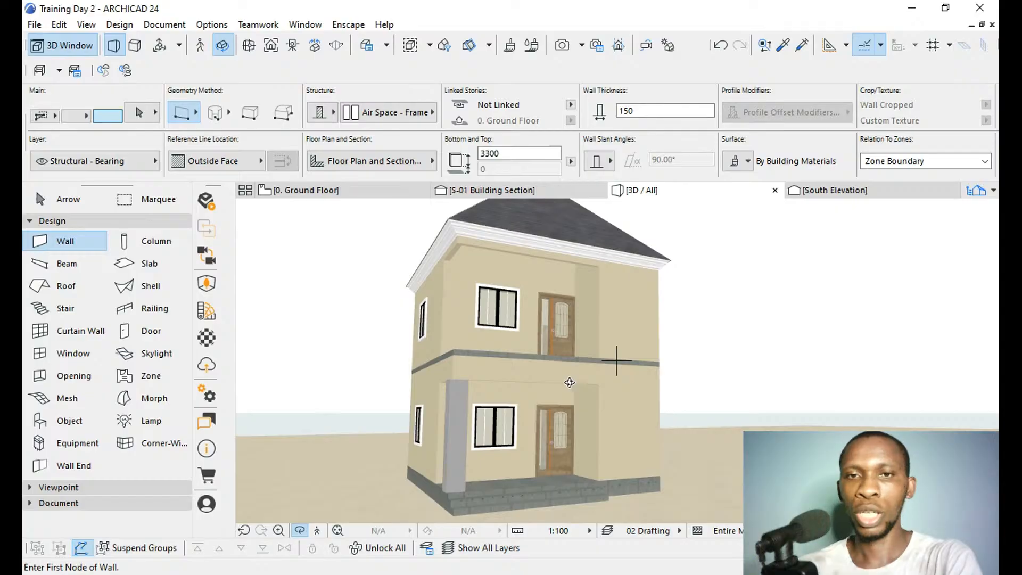
pyautogui.press('Escape')
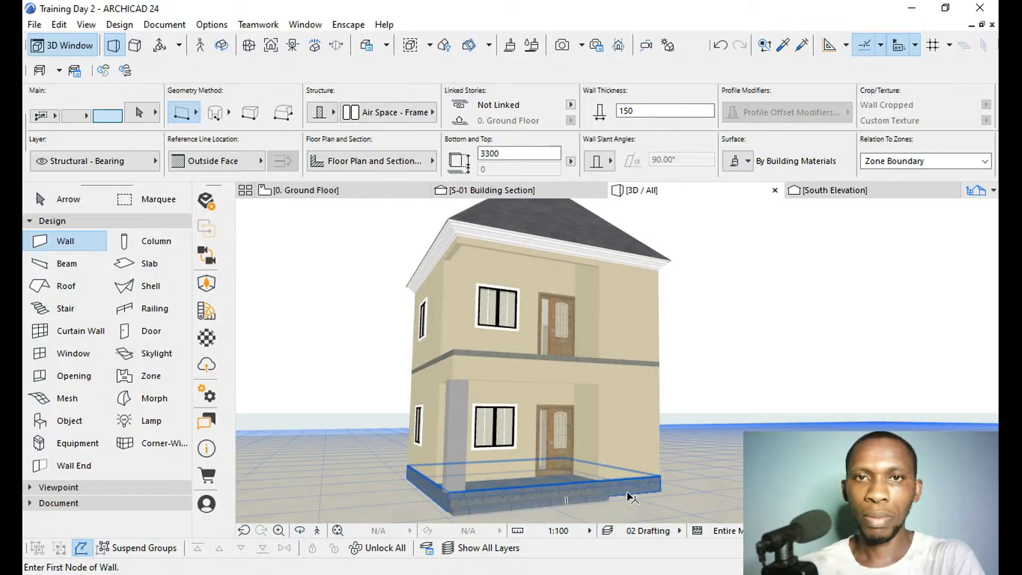
pyautogui.keyDown('shift'); pyautogui.click(627, 491); pyautogui.keyUp('shift')
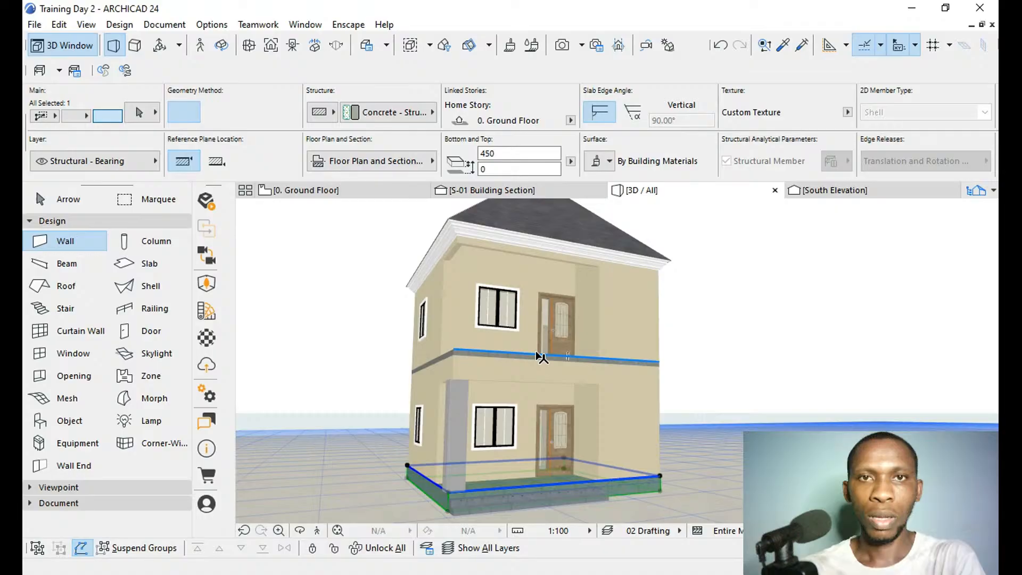
pyautogui.keyDown('shift'); pyautogui.click(541, 357); pyautogui.keyUp('shift')
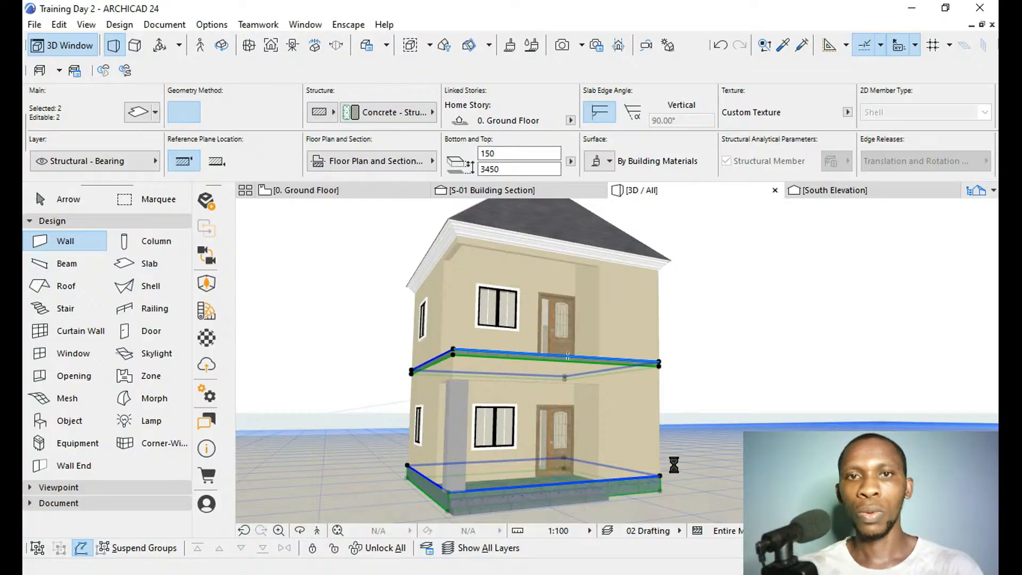
# Check the slab edges against the cream walls from the front and side of the house.
pyautogui.press('o')
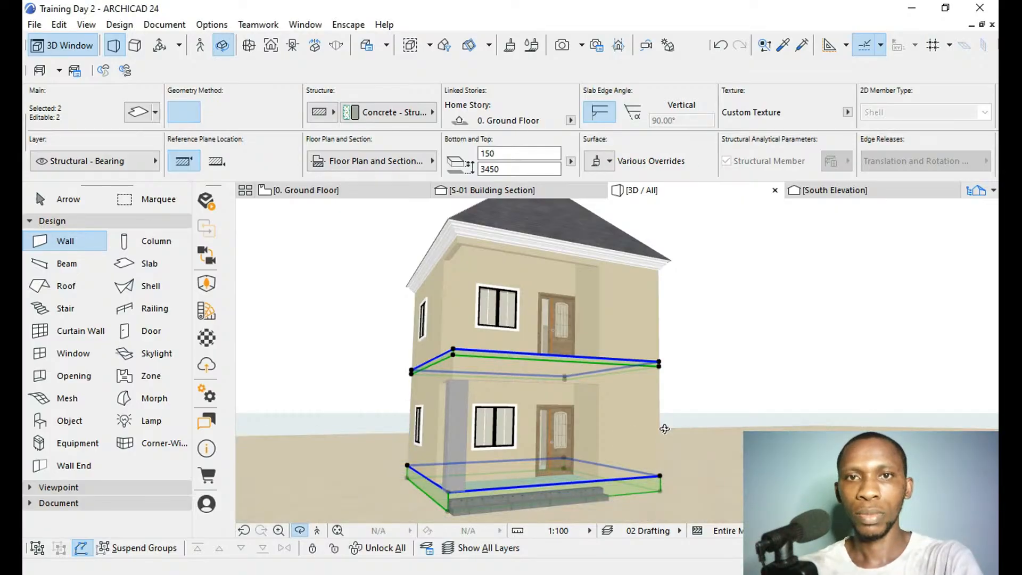
pyautogui.moveTo(597, 456); pyautogui.dragTo(665, 452)
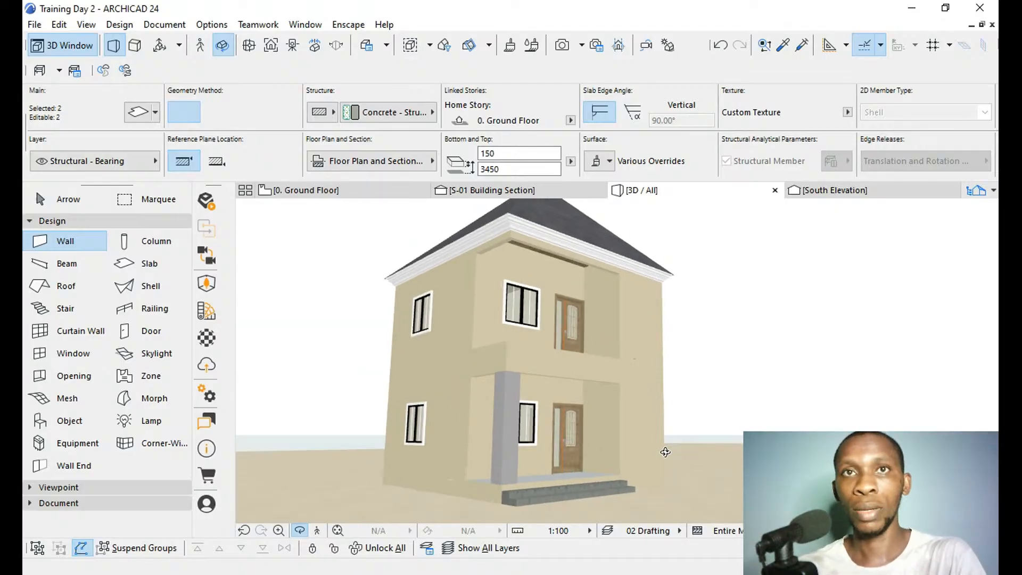
pyautogui.moveTo(701, 356); pyautogui.dragTo(489, 446)
pyautogui.scroll(3, 559, 400)
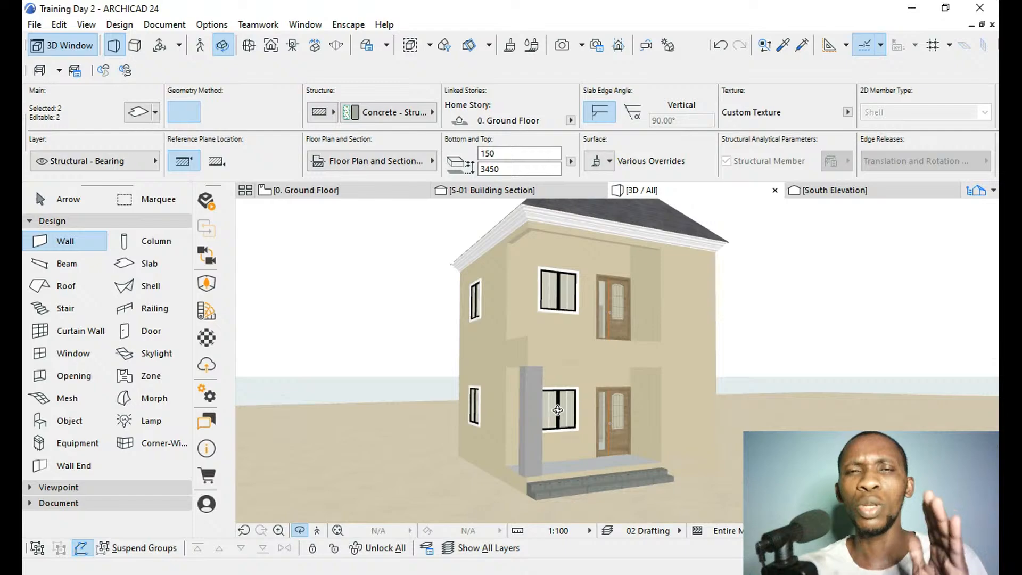
pyautogui.scroll(1, 483, 348)
pyautogui.scroll(1, 483, 348)
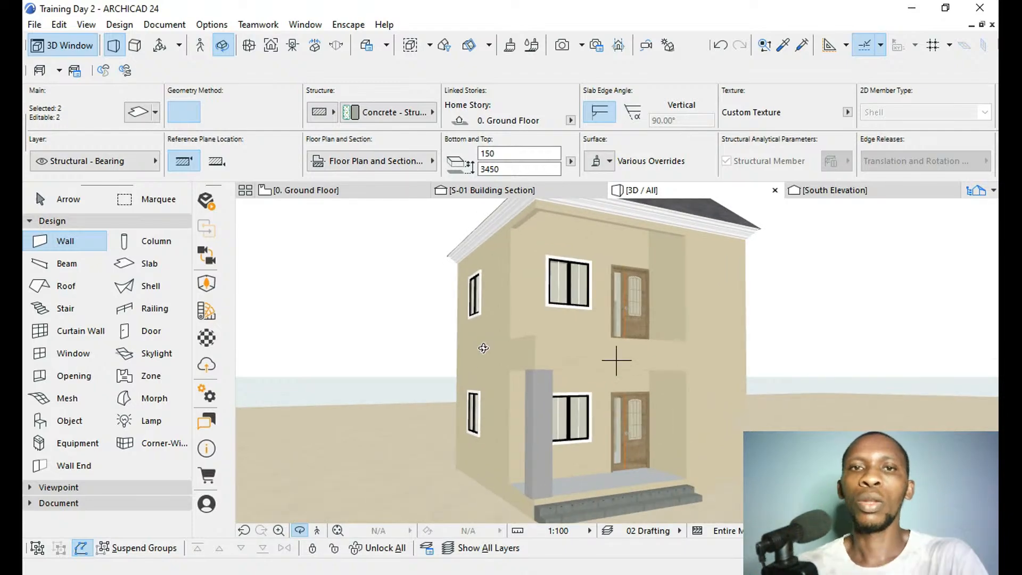
pyautogui.scroll(-3, 612, 510)
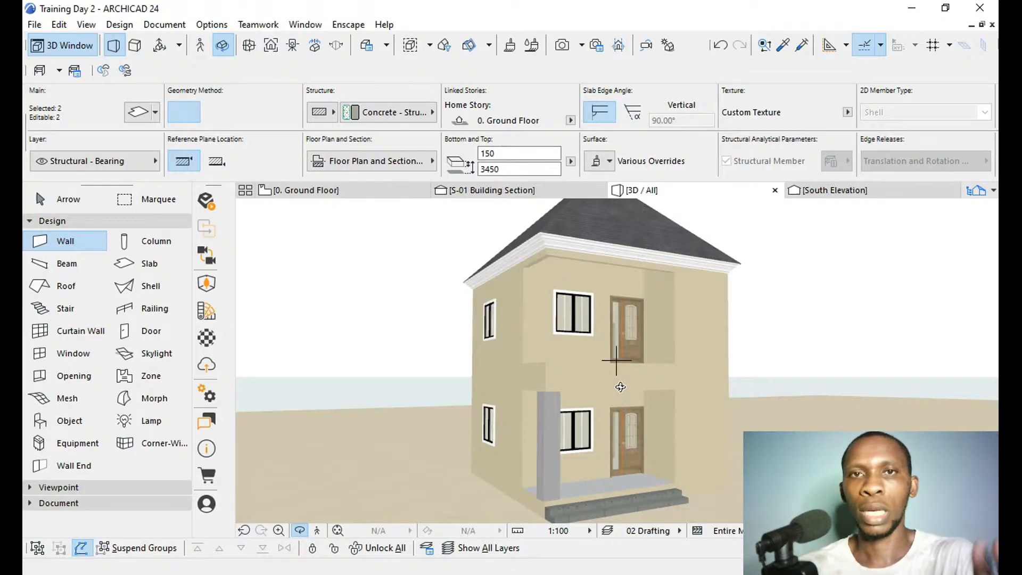
# Return to the ground-floor plan and clear the slab selection.
pyautogui.click(306, 191)
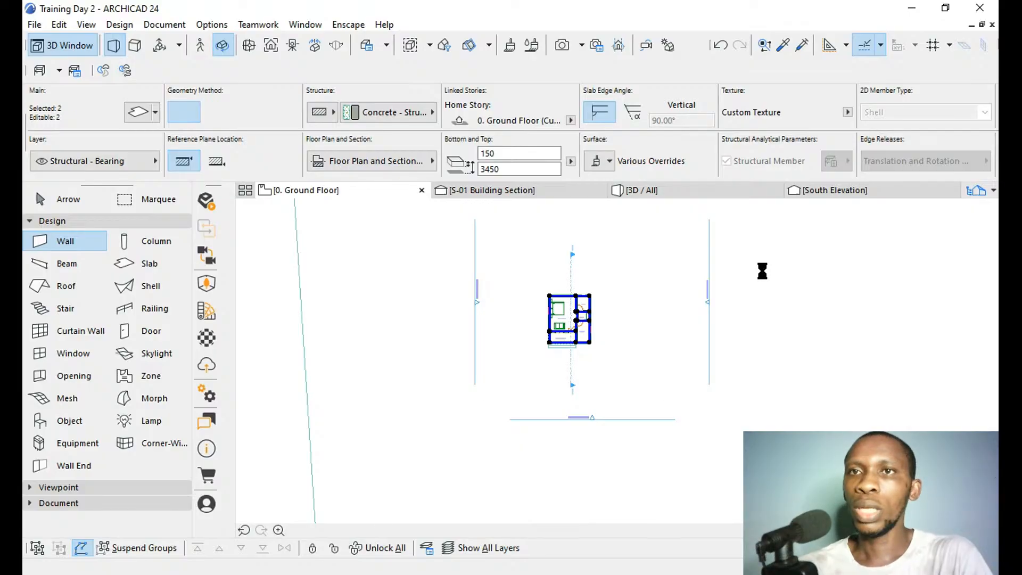
pyautogui.press('Escape')
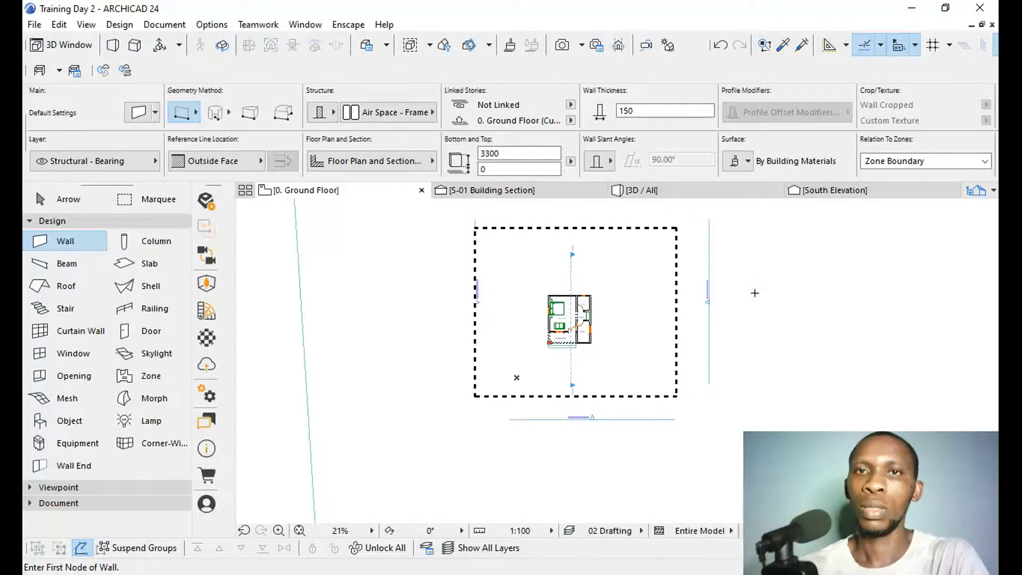
# Clear the marquee and place a 1000 long Molding Straight 24 object on story 1, just in front of the porch.
pyautogui.press('Escape')
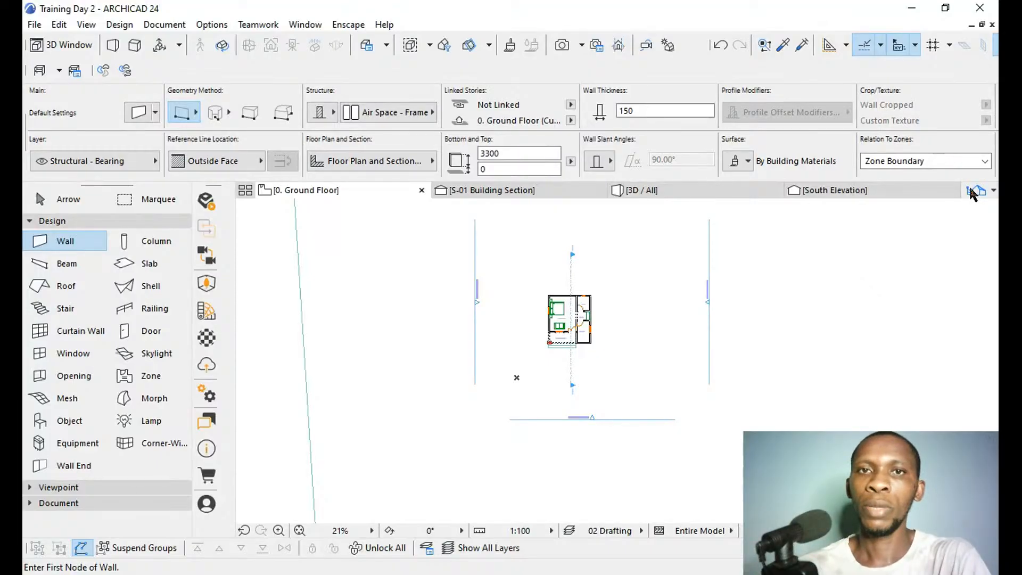
pyautogui.hotkey('ctrl', 'Up')
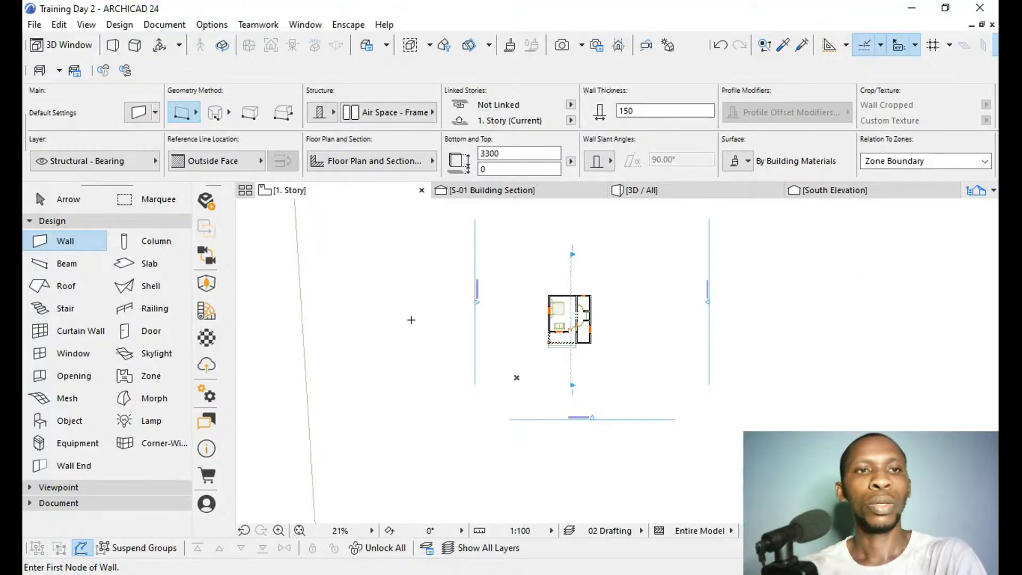
pyautogui.click(61, 420)
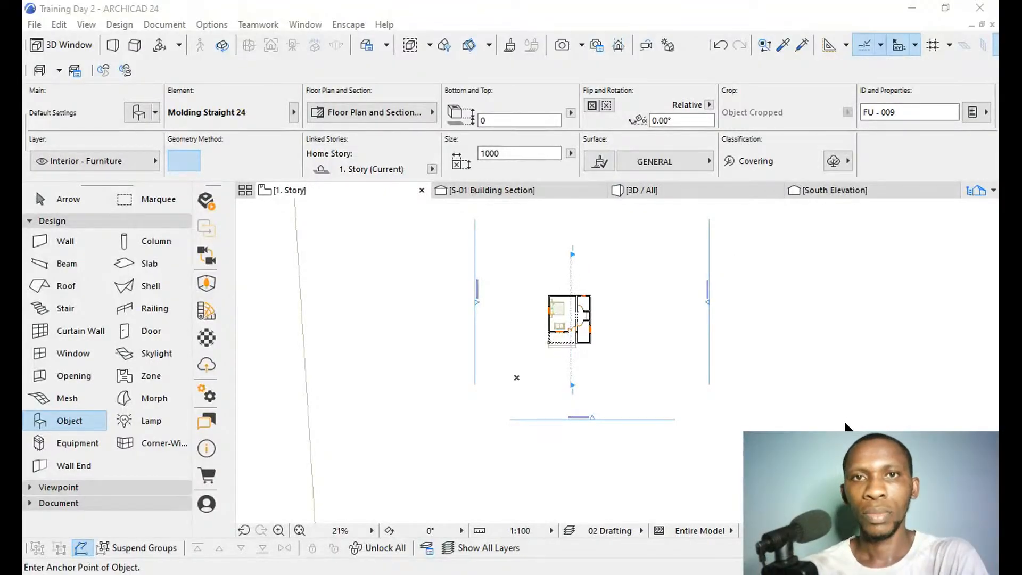
pyautogui.scroll(6, 534, 344)
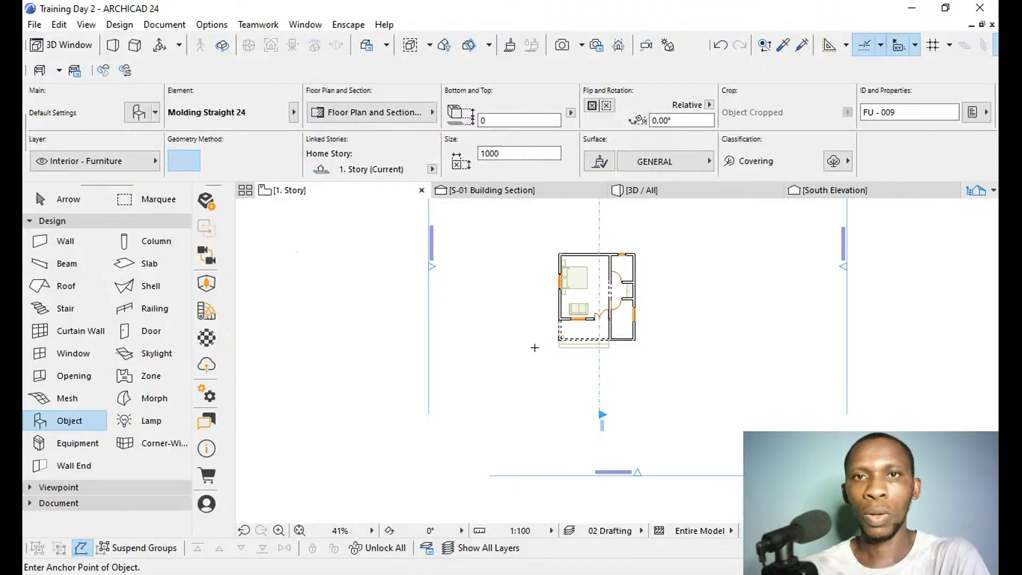
pyautogui.click(628, 348)
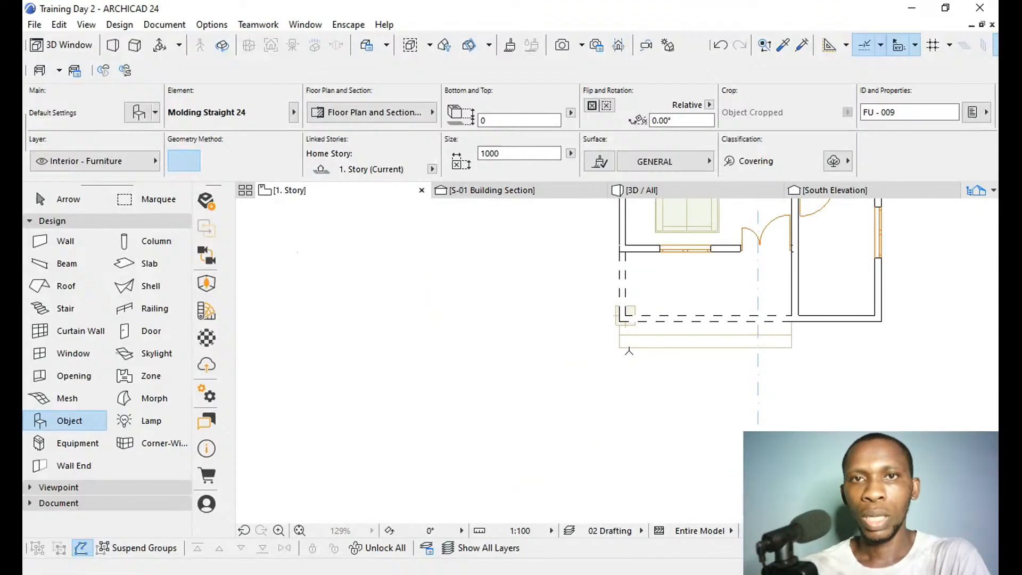
pyautogui.keyDown('shift'); pyautogui.click(627, 348); pyautogui.keyUp('shift')
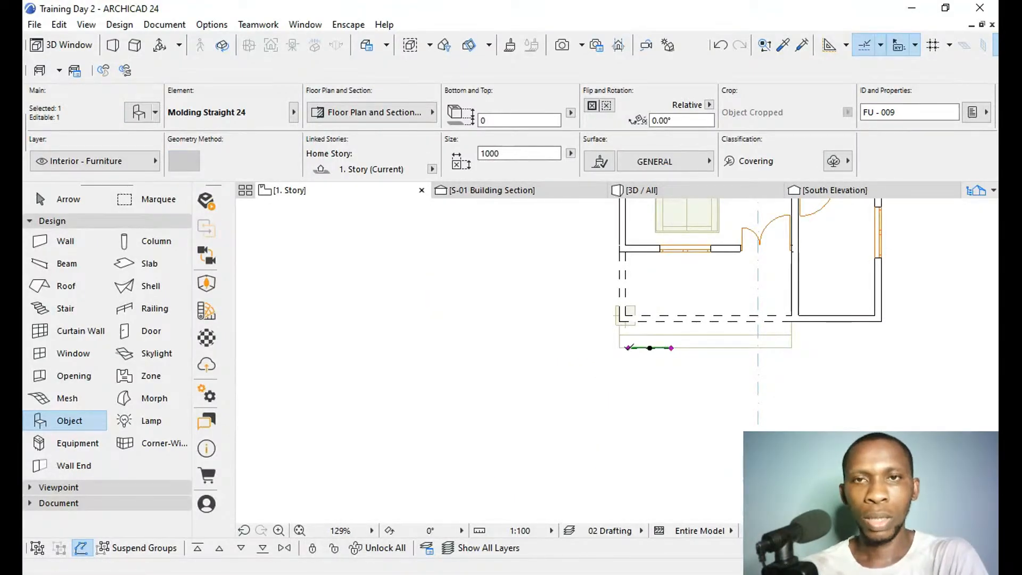
# Move the moulding so its left end sits on the outer front corner of the dashed porch walls.
pyautogui.hotkey('ctrl', 'd')
pyautogui.scroll(6, 633, 347)
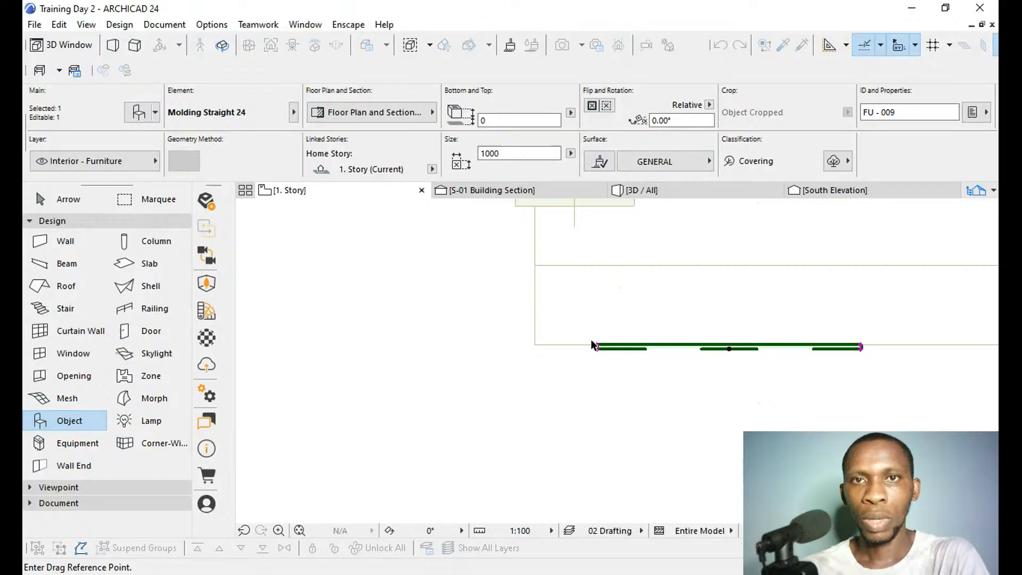
pyautogui.click(595, 347)
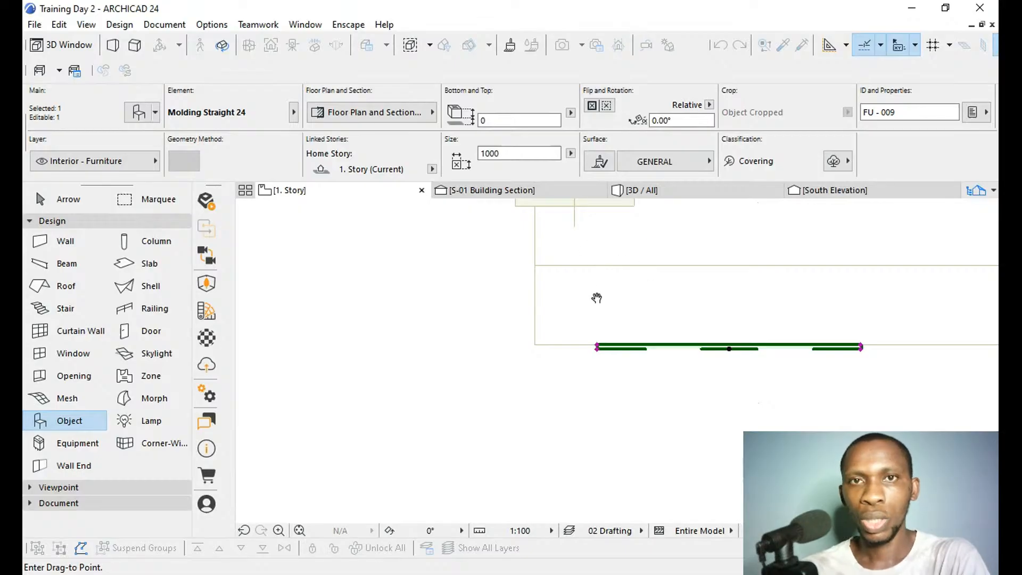
pyautogui.moveTo(596, 299); pyautogui.dragTo(593, 353, button='middle')
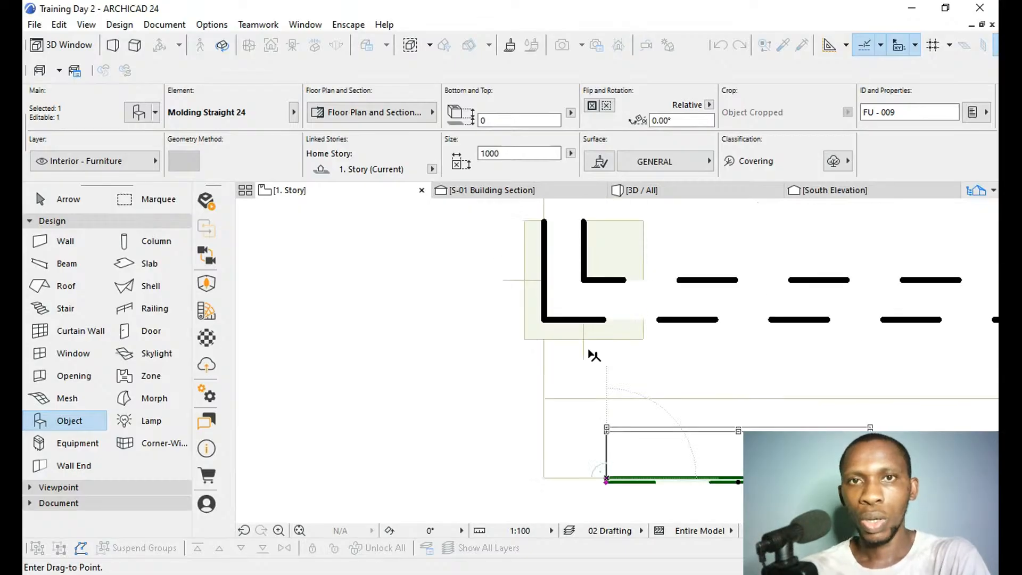
pyautogui.click(545, 321)
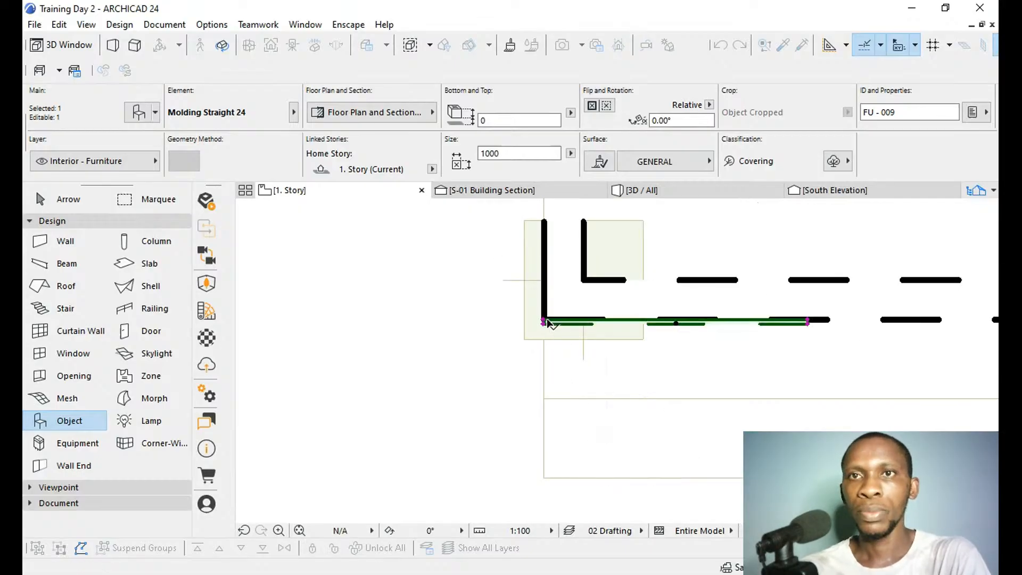
# In the South Elevation, move the moulding straight down to elevation -170 so its lower edge meets the line above the porch column.
pyautogui.click(808, 191)
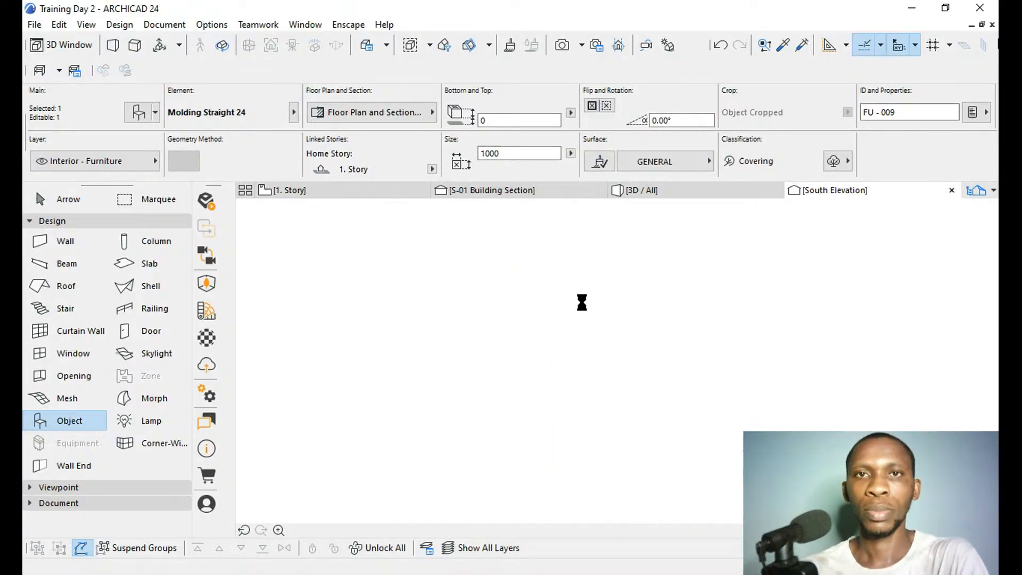
pyautogui.scroll(-6, 599, 320)
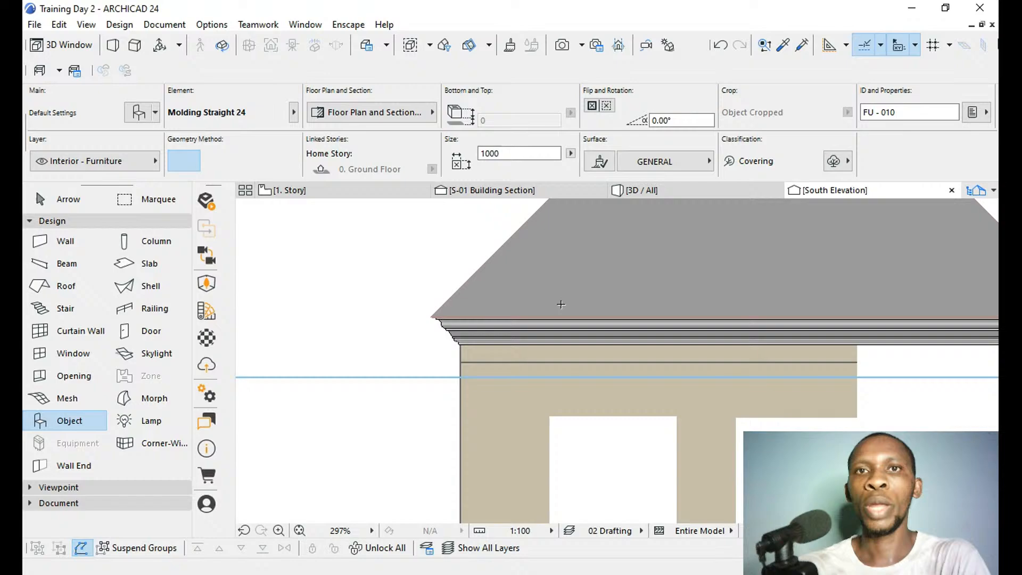
pyautogui.scroll(-3, 561, 304)
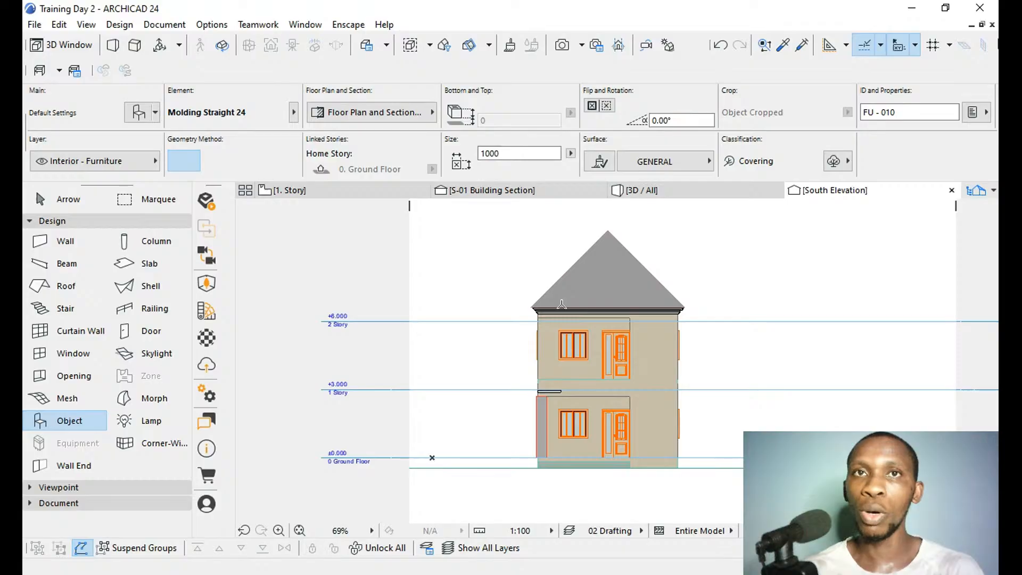
pyautogui.scroll(5, 557, 387)
pyautogui.keyDown('shift'); pyautogui.click(534, 358); pyautogui.keyUp('shift')
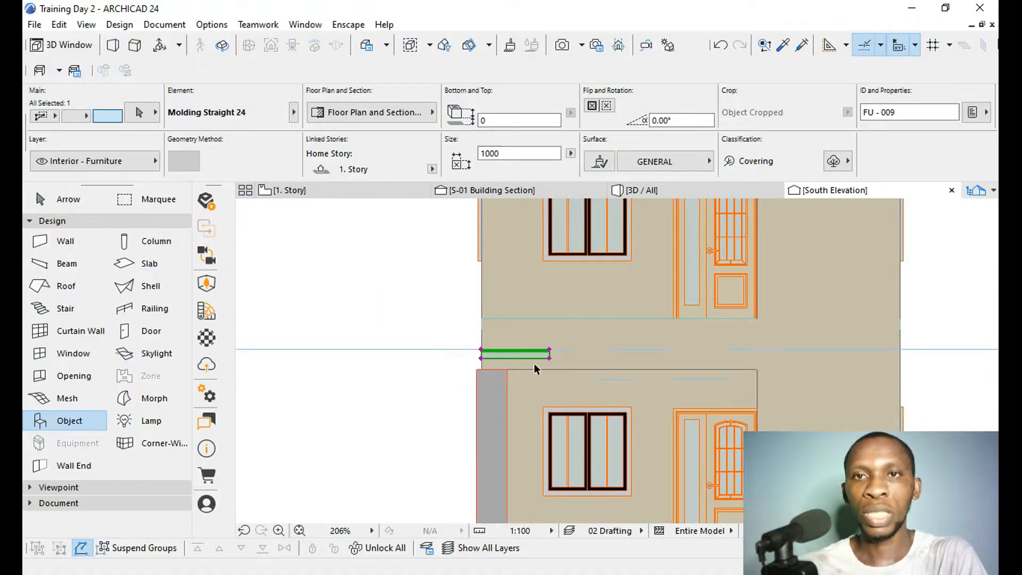
pyautogui.scroll(4, 538, 375)
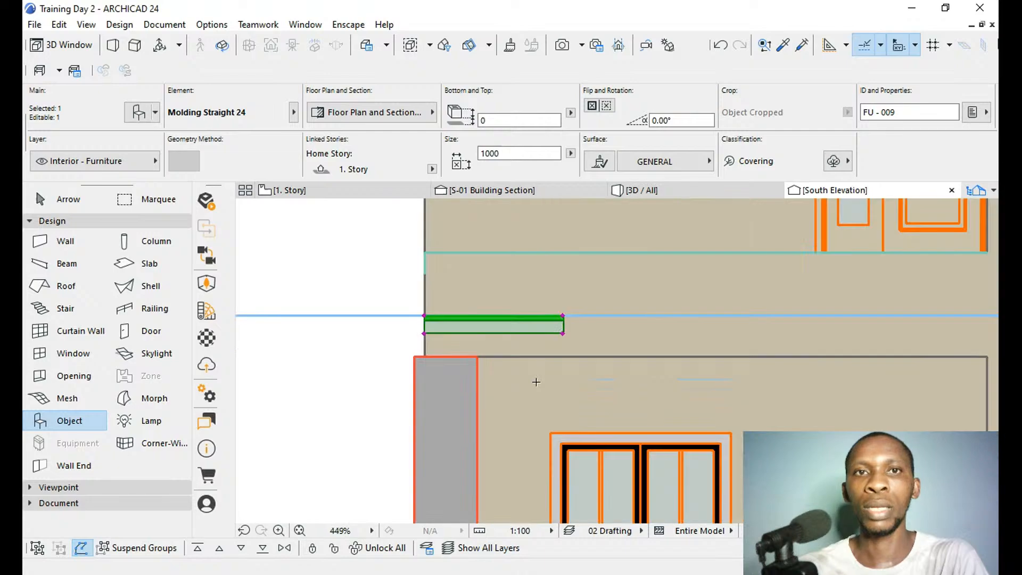
pyautogui.hotkey('ctrl', 'd')
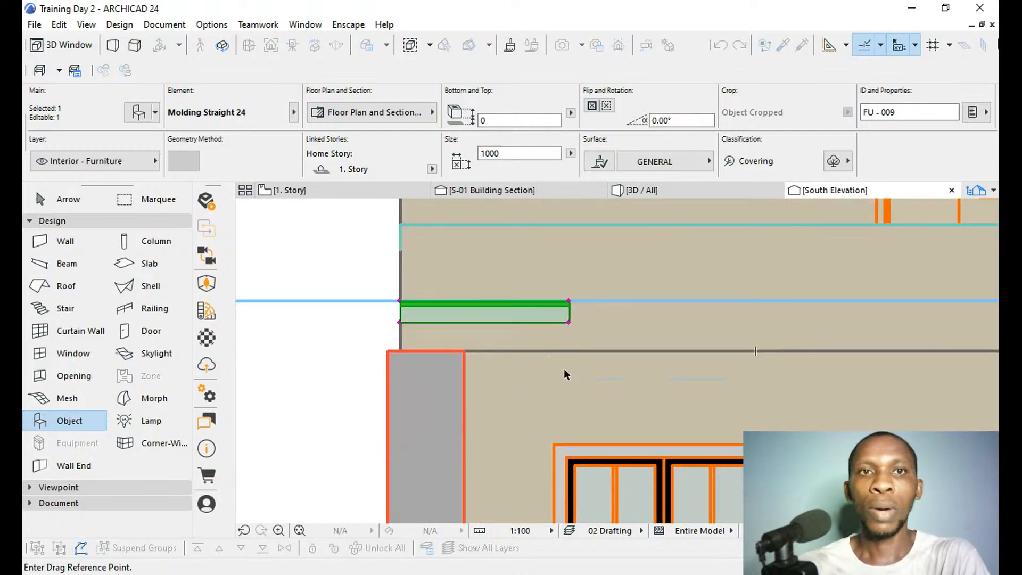
pyautogui.click(400, 324)
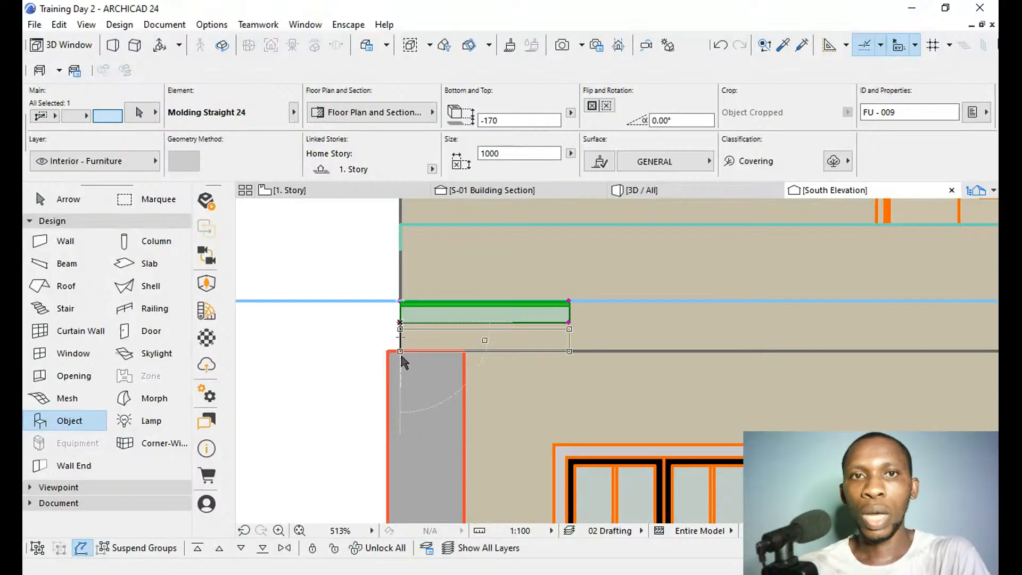
pyautogui.click(403, 354)
pyautogui.scroll(-3, 403, 353)
pyautogui.hotkey('ctrl', 'd')
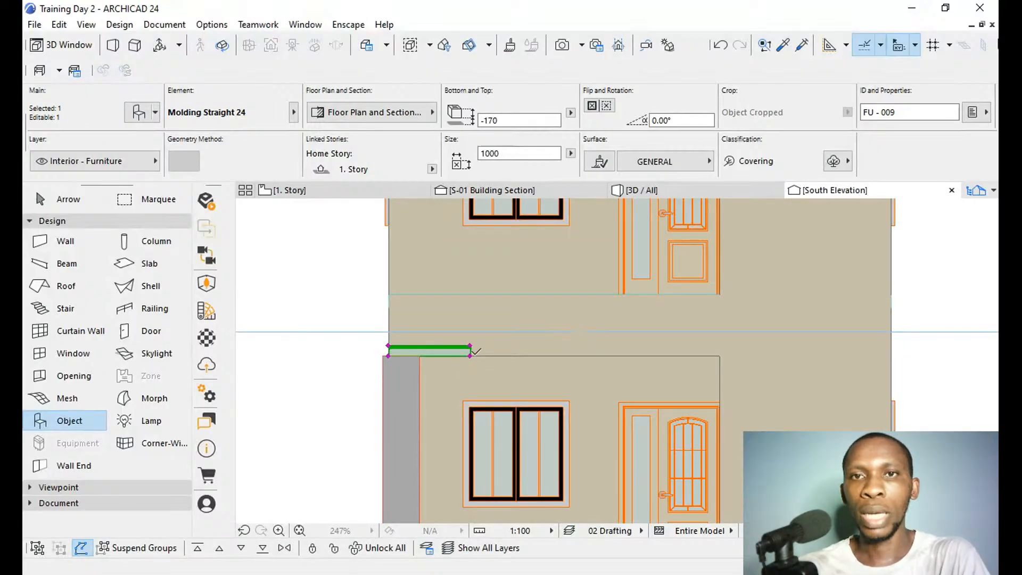
pyautogui.click(470, 356)
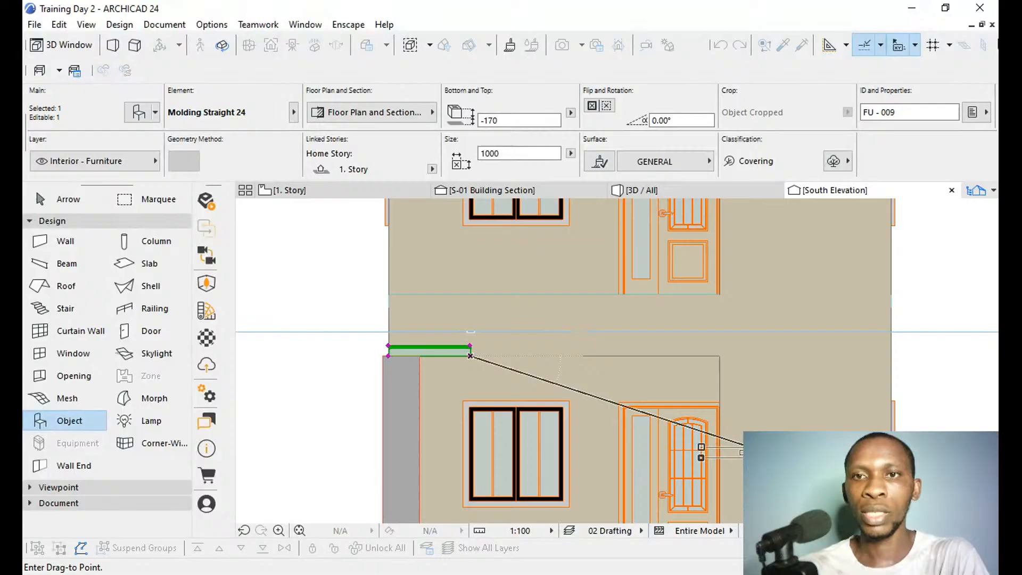
pyautogui.hotkey('ctrl', 'h')
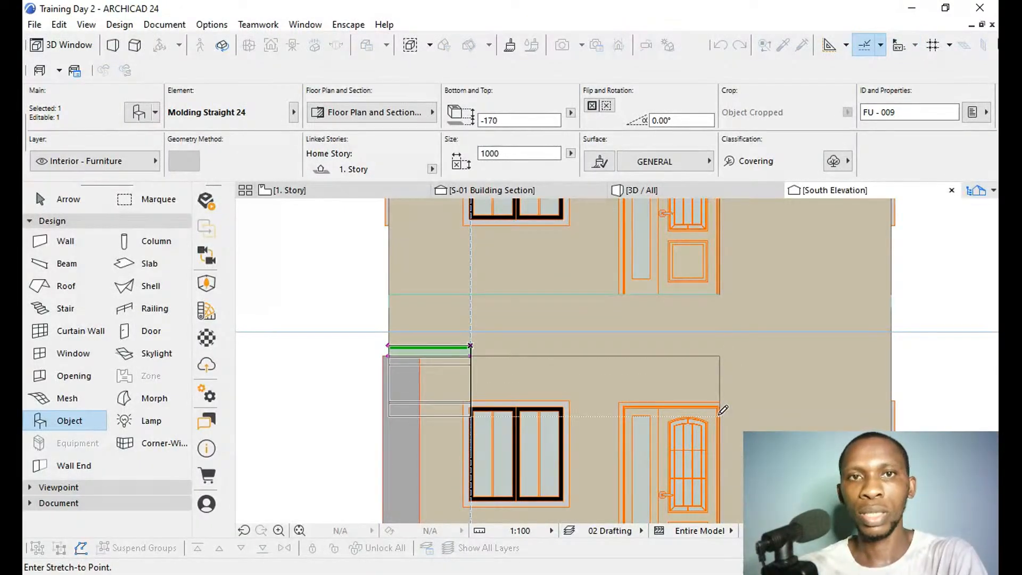
pyautogui.press('Escape')
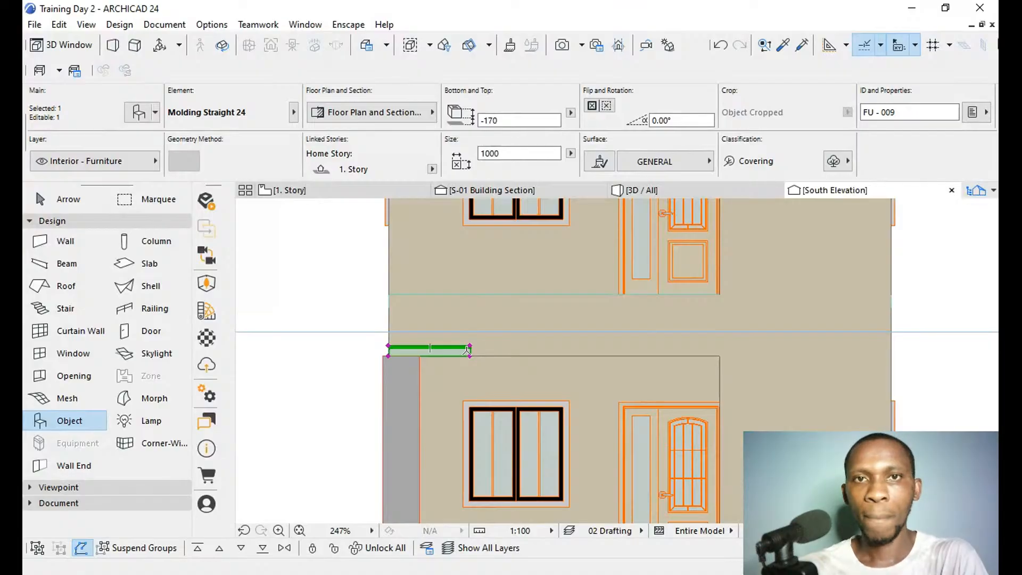
# Stretch the moulding's right end horizontally to the end of the porch wall, making it 4050 long.
pyautogui.hotkey('ctrl', 'h')
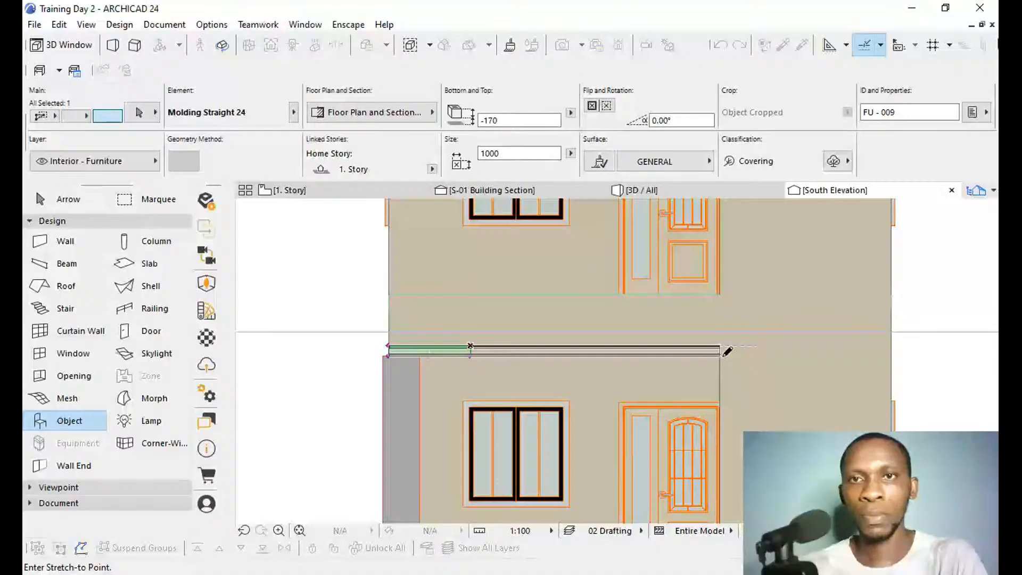
pyautogui.click(719, 352)
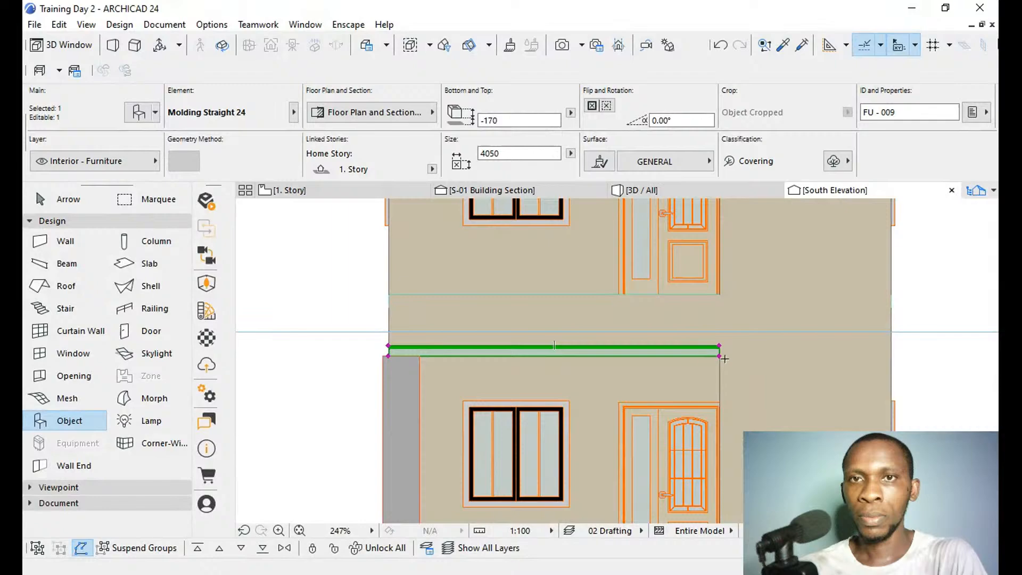
pyautogui.scroll(3, 721, 360)
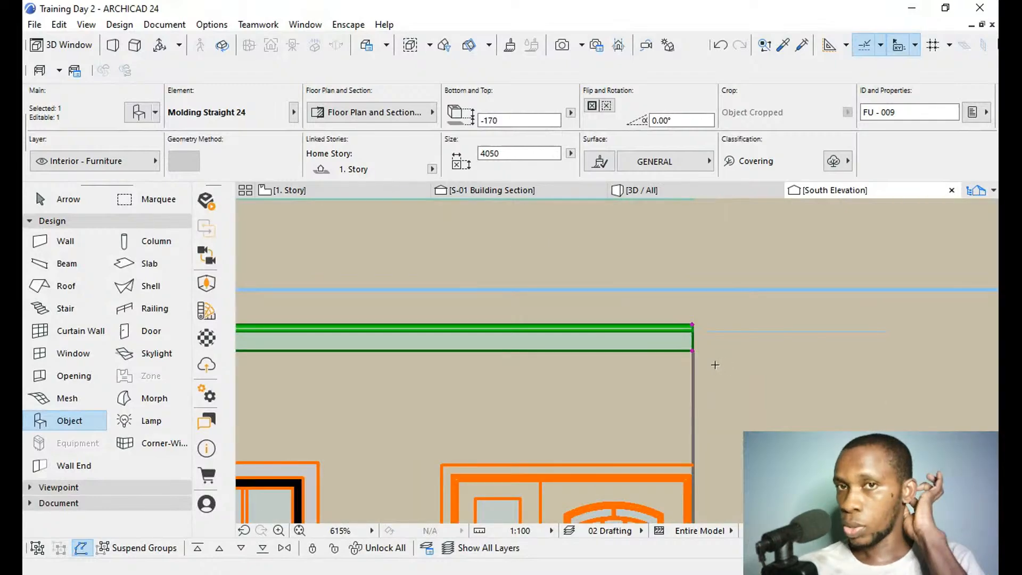
pyautogui.scroll(5, 709, 354)
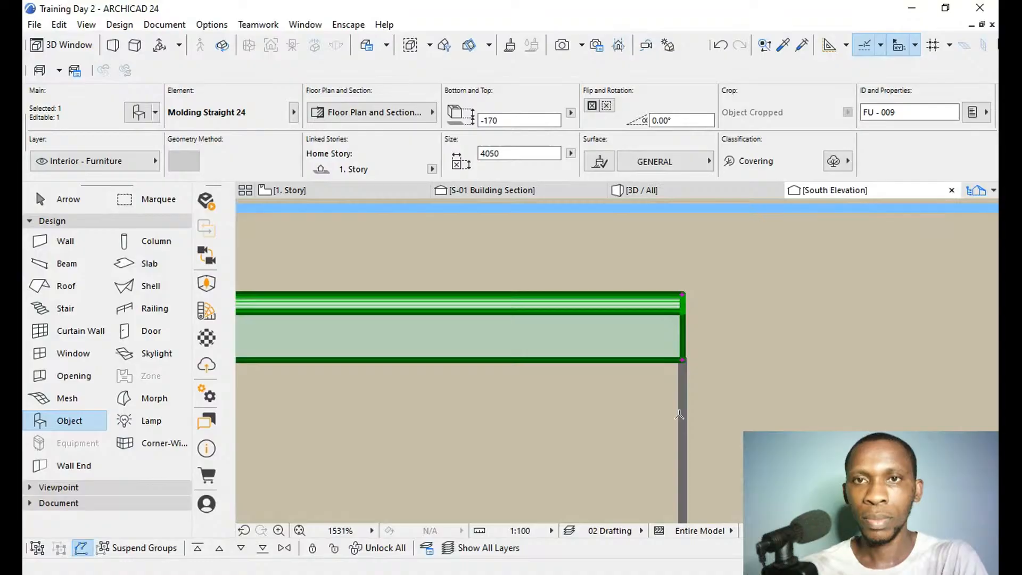
pyautogui.scroll(-6, 685, 412)
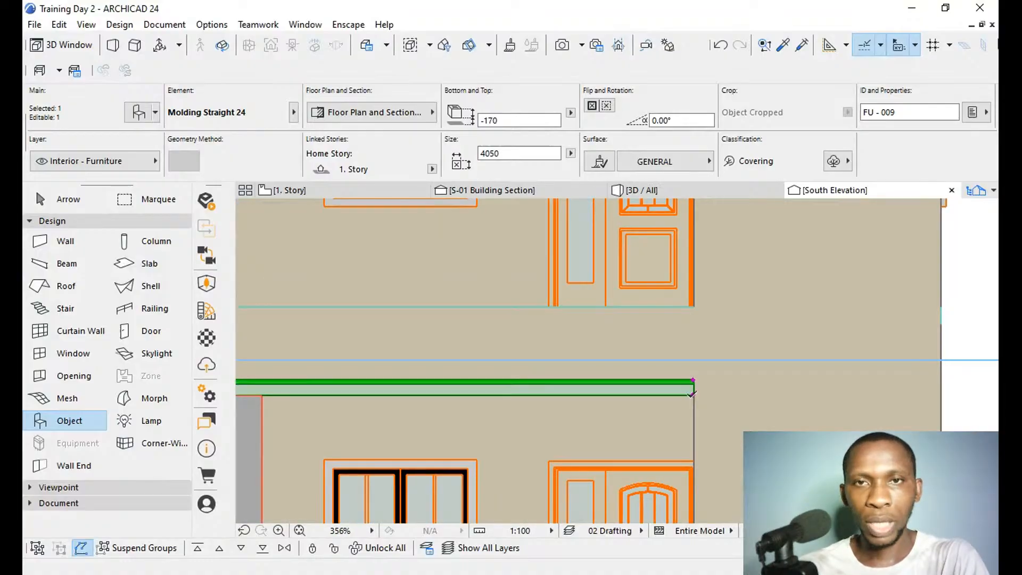
# Copy the moulding straight up to elevation 450 so its top edge aligns with the line beneath the upper-floor door.
pyautogui.hotkey('ctrl', 'shift', 'd')
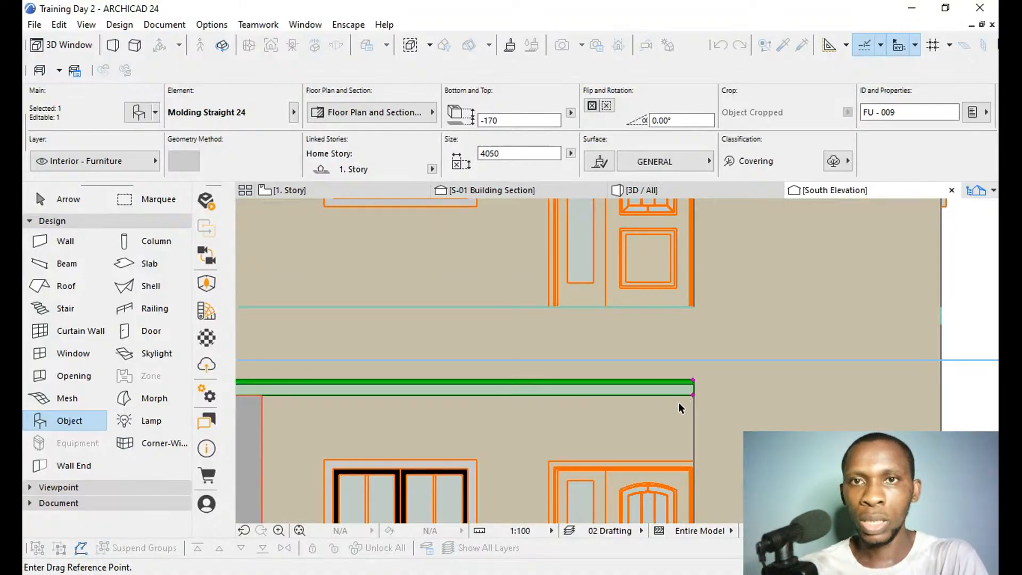
pyautogui.scroll(4, 686, 394)
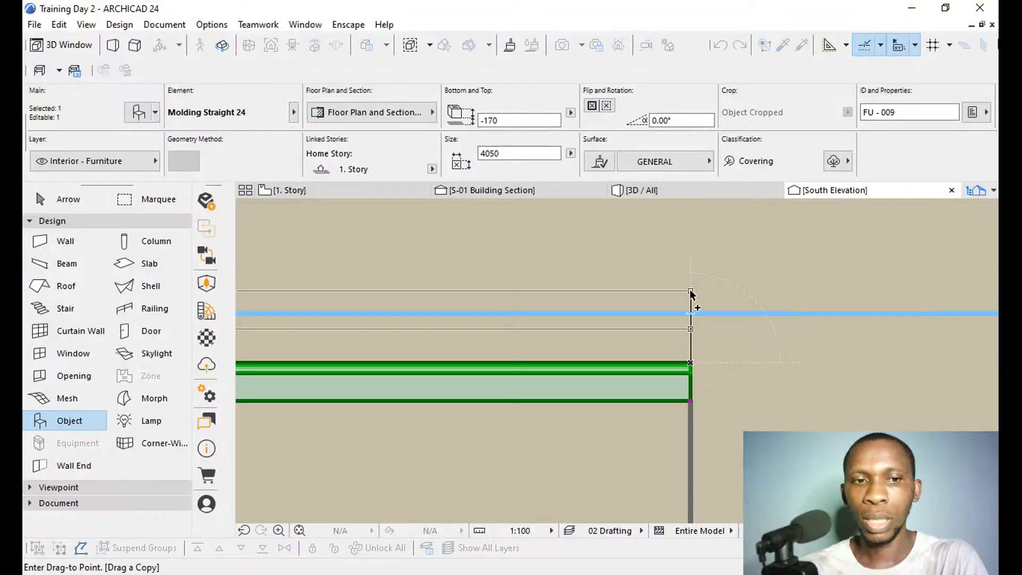
pyautogui.press('shift')
pyautogui.scroll(-3, 683, 364)
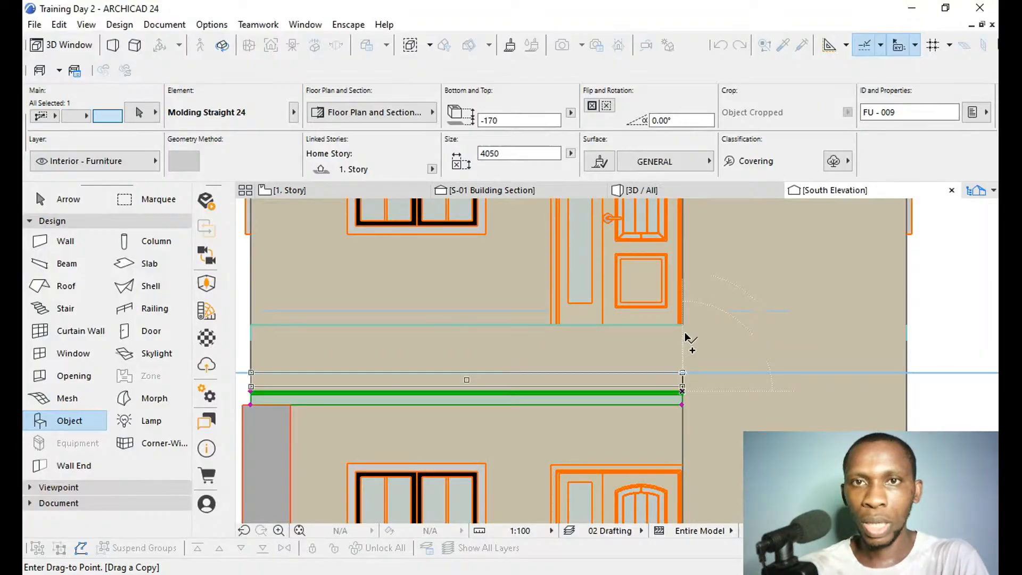
pyautogui.scroll(4, 685, 326)
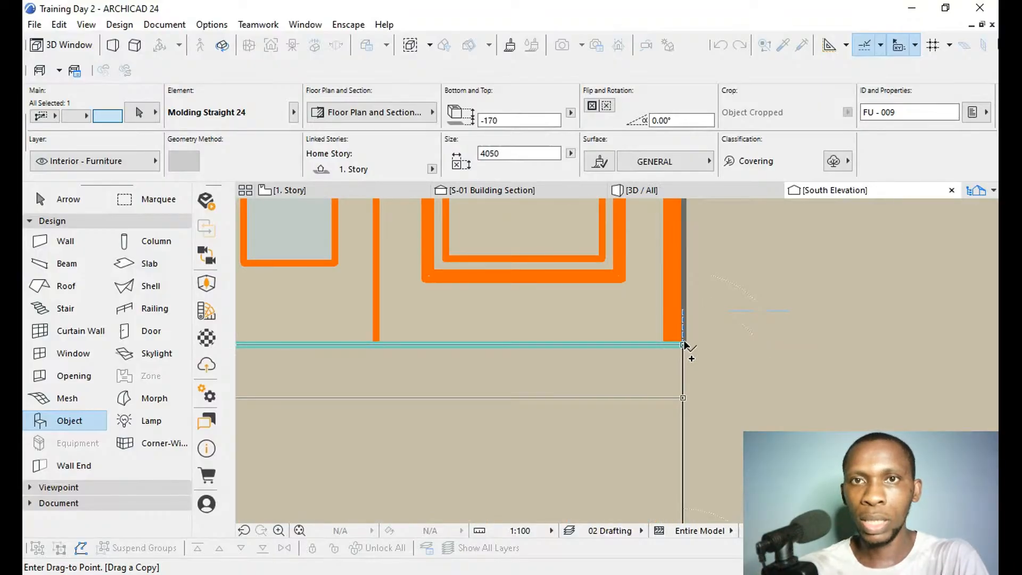
pyautogui.click(684, 345)
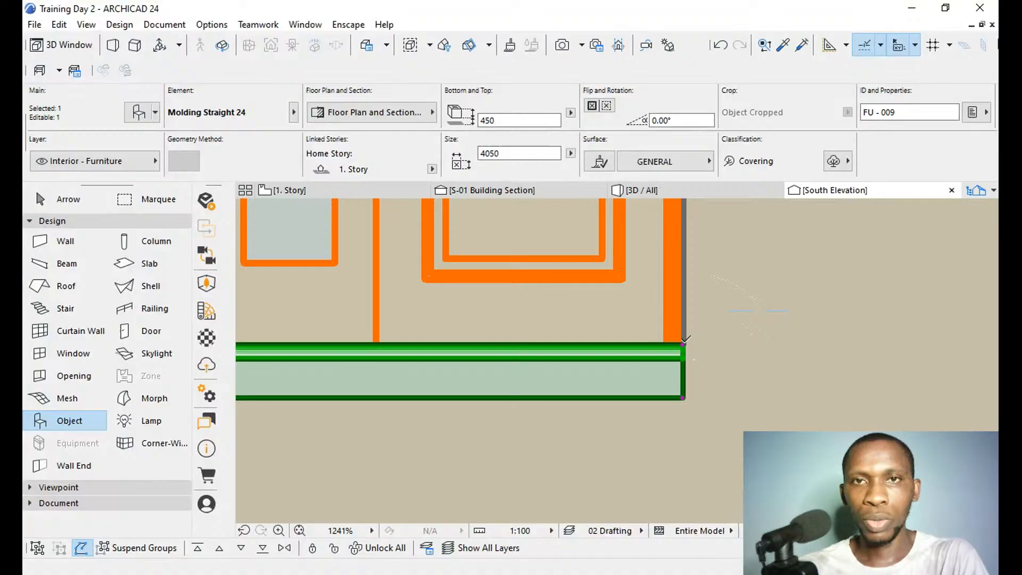
# Copy the upper moulding straight up to the wall line just below the roof cornice.
pyautogui.hotkey('ctrl', 'shift', 'd')
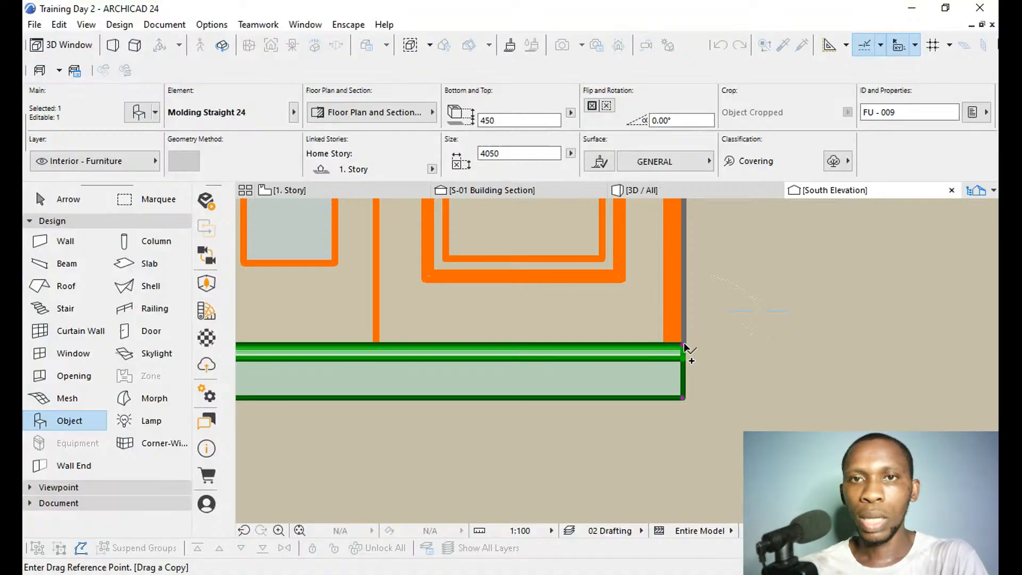
pyautogui.click(684, 345)
pyautogui.scroll(-4, 687, 348)
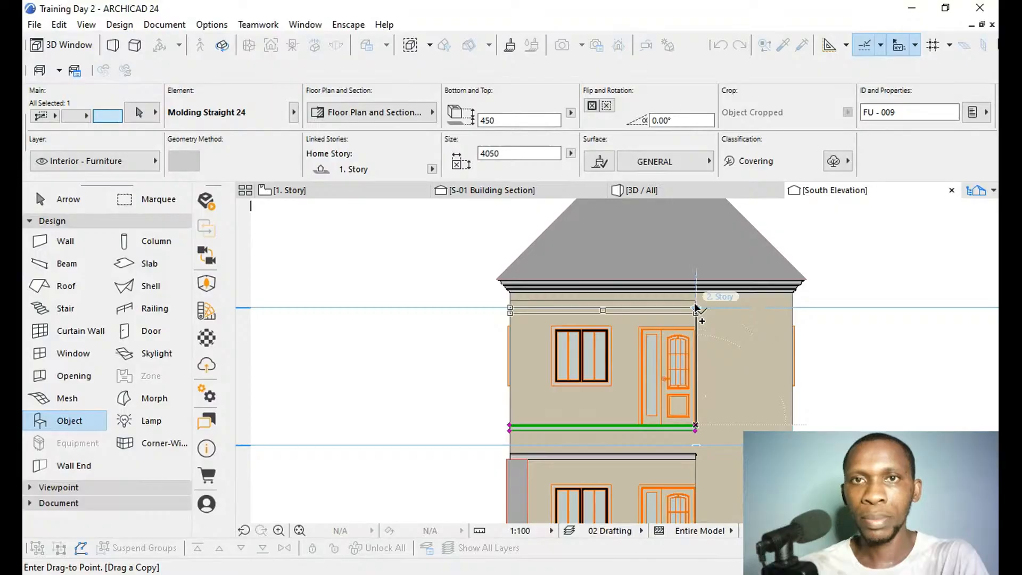
pyautogui.scroll(4, 696, 306)
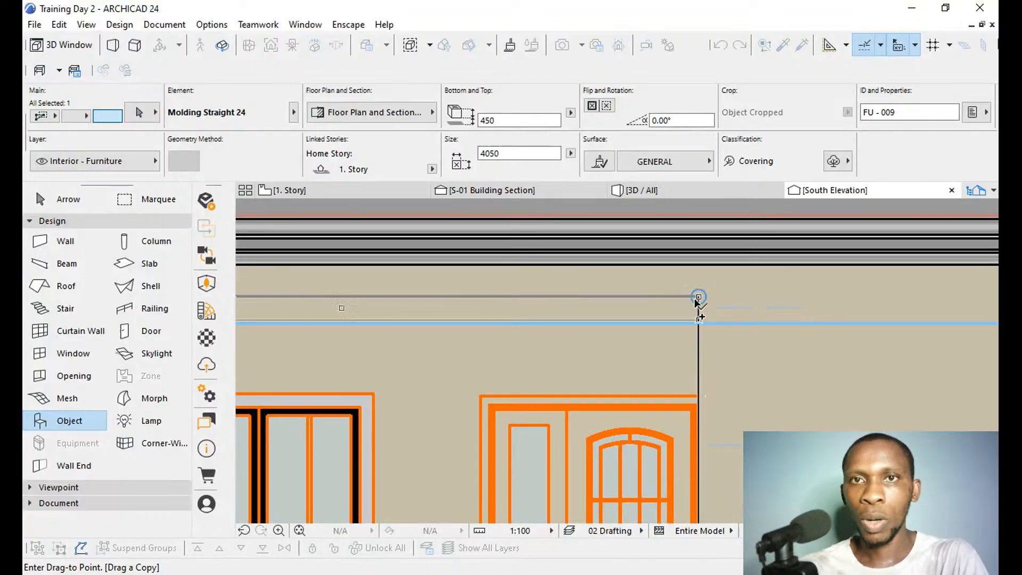
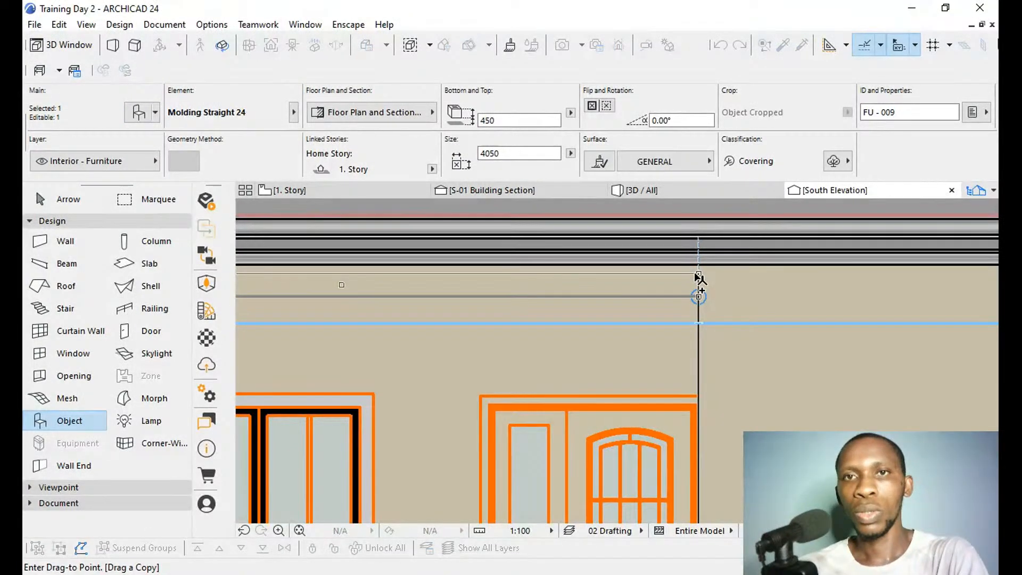
# Place the moulding copy below the roof cornice and move it straight down to elevation 3280, its lower edge on the wall line.
pyautogui.click(700, 268)
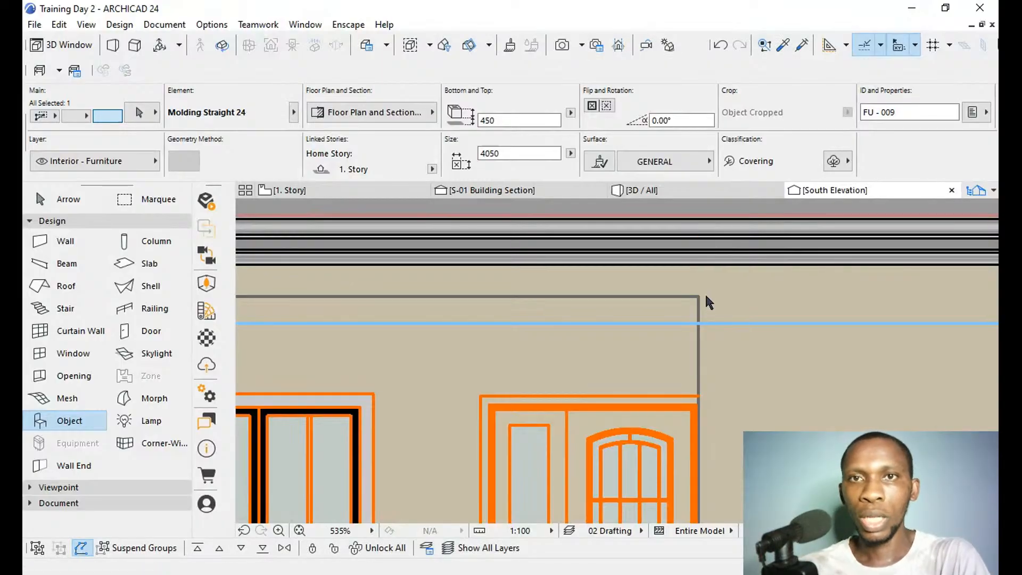
pyautogui.hotkey('ctrl', 'd')
pyautogui.scroll(4, 697, 300)
pyautogui.click(693, 306)
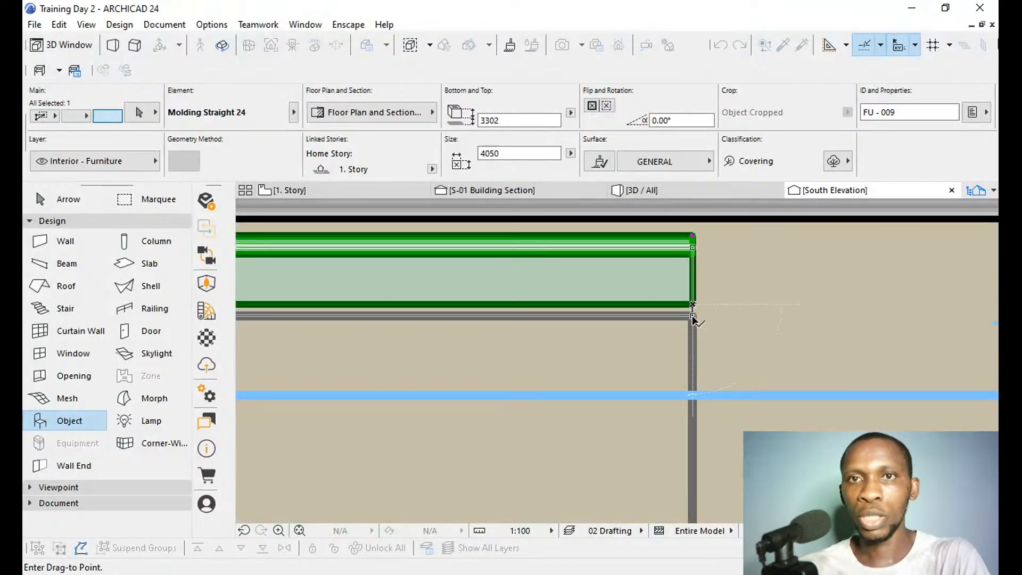
pyautogui.click(693, 316)
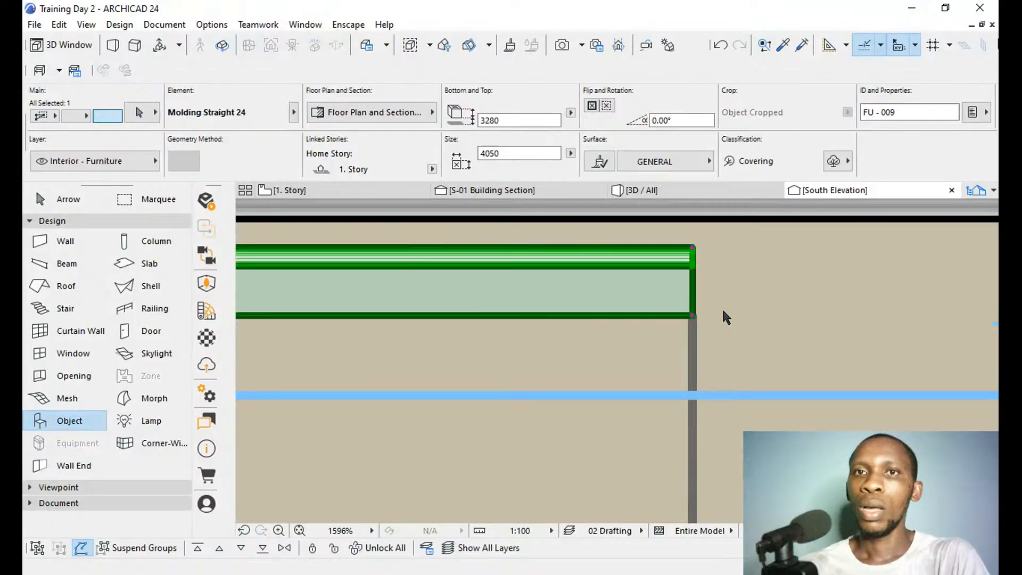
pyautogui.scroll(-5, 722, 308)
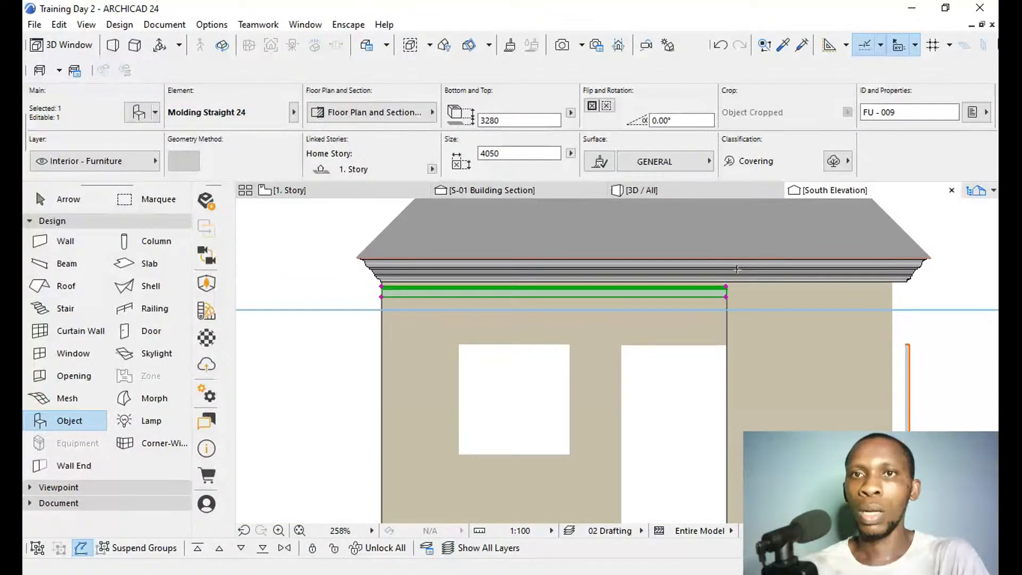
# Select the roof with its front and rear cornice mouldings, excluding the walls, and move them straight up 100 to elevation 733.
pyautogui.scroll(-4, 737, 270)
pyautogui.click(502, 268)
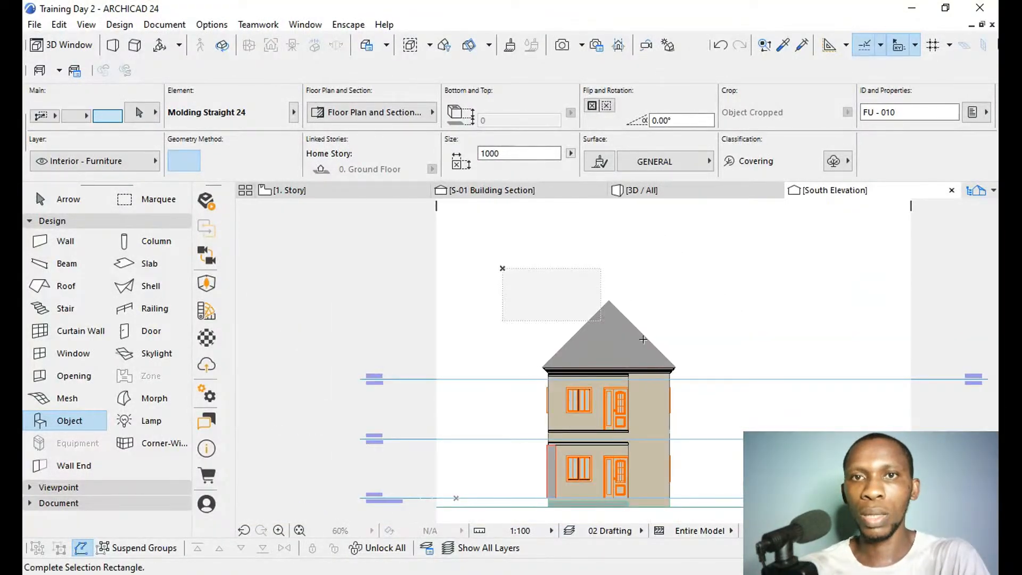
pyautogui.click(688, 365)
pyautogui.scroll(6, 688, 366)
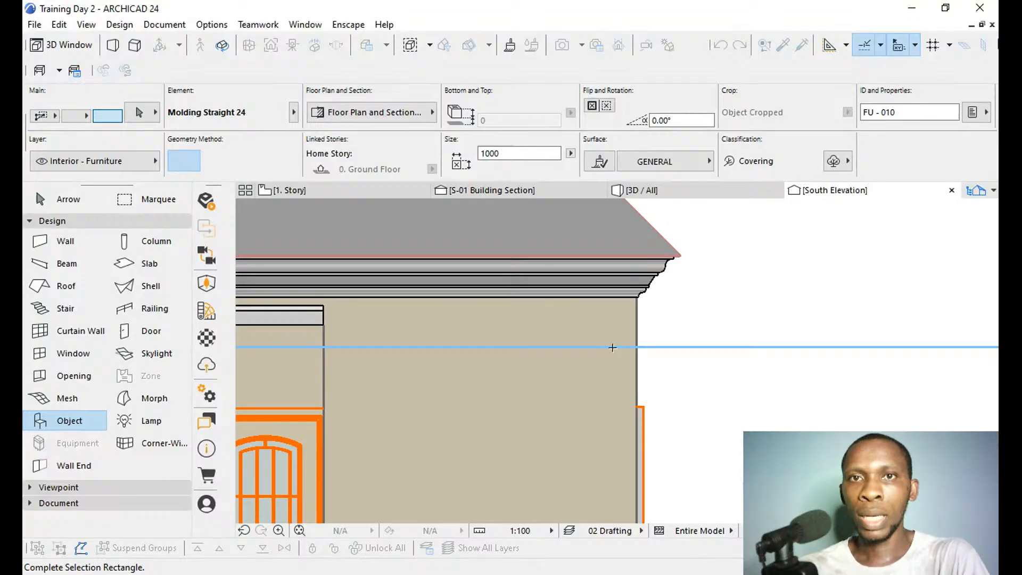
pyautogui.click(710, 287)
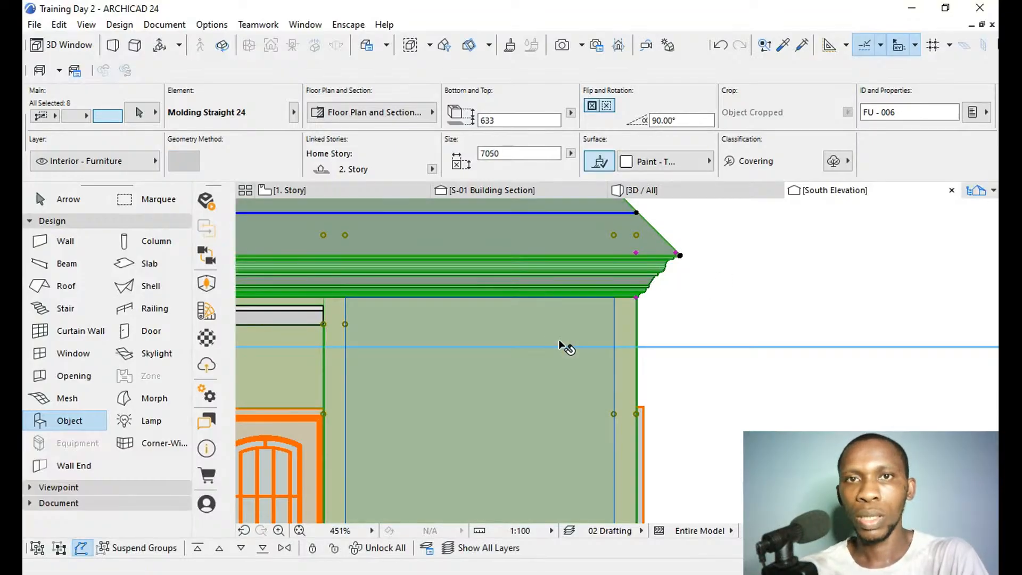
pyautogui.click(559, 340)
pyautogui.scroll(-5, 798, 346)
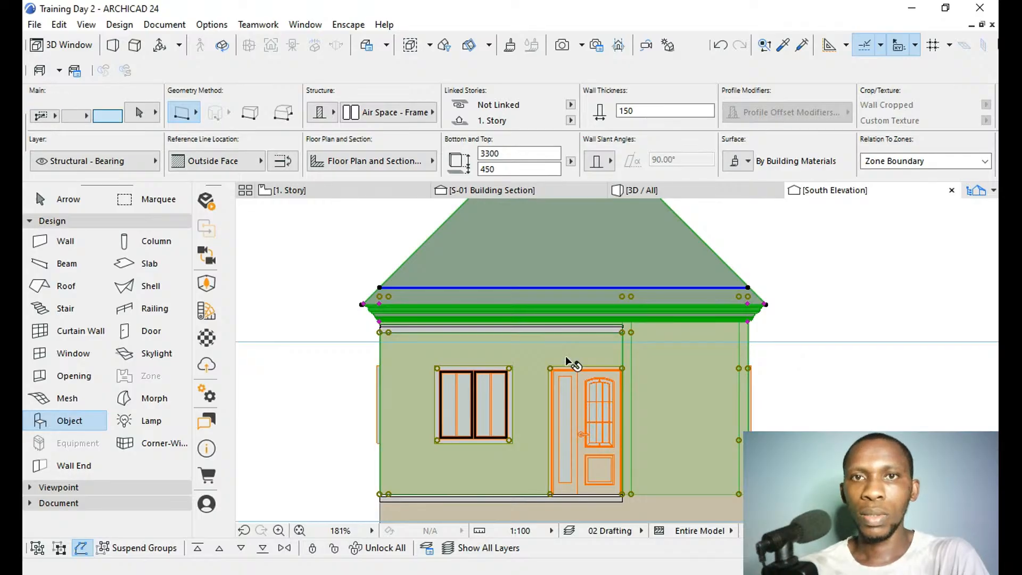
pyautogui.click(646, 379)
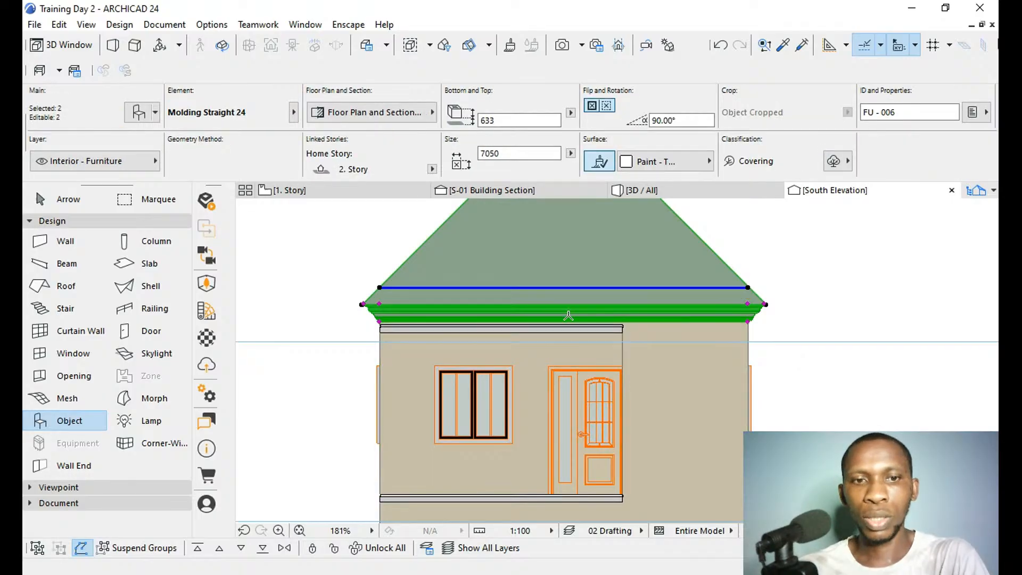
pyautogui.hotkey('ctrl', 'd')
pyautogui.scroll(5, 752, 322)
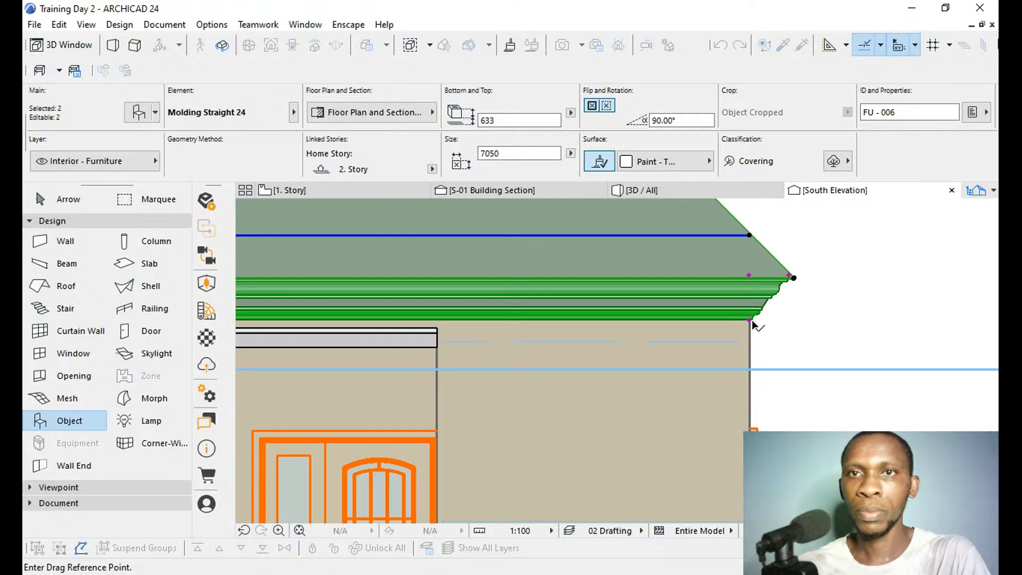
pyautogui.scroll(2, 751, 325)
pyautogui.click(747, 322)
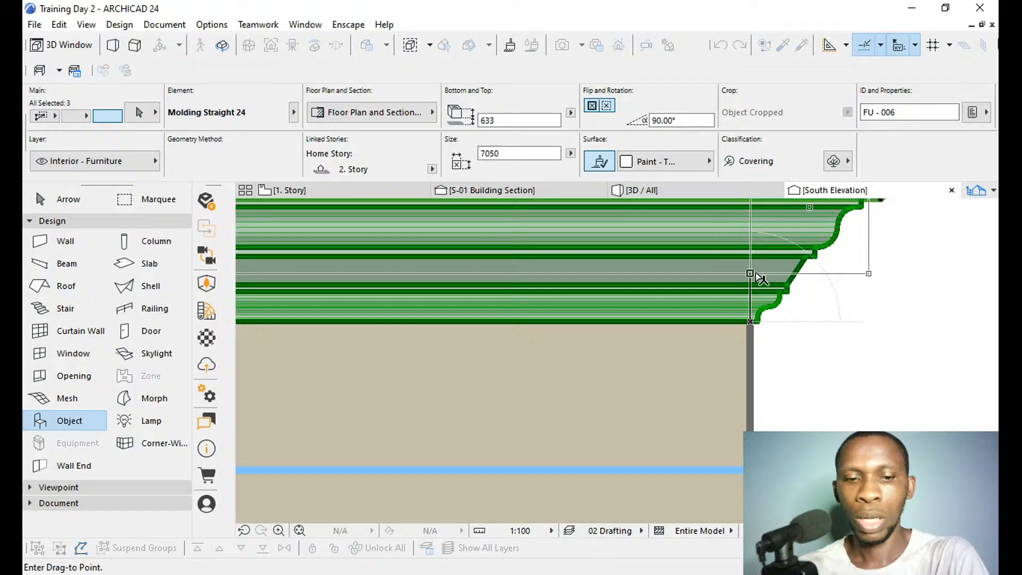
pyautogui.press('n')
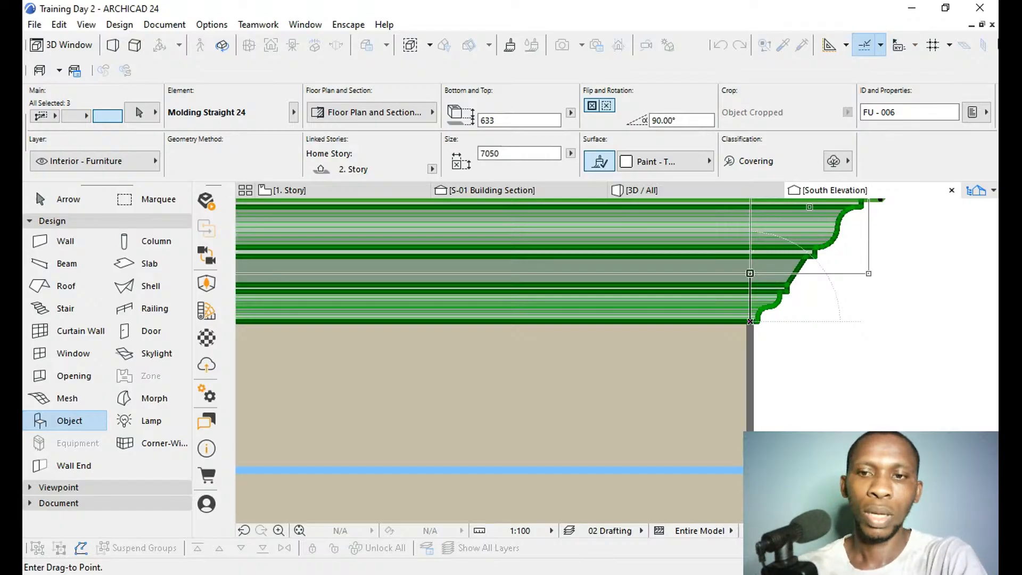
pyautogui.click(751, 277)
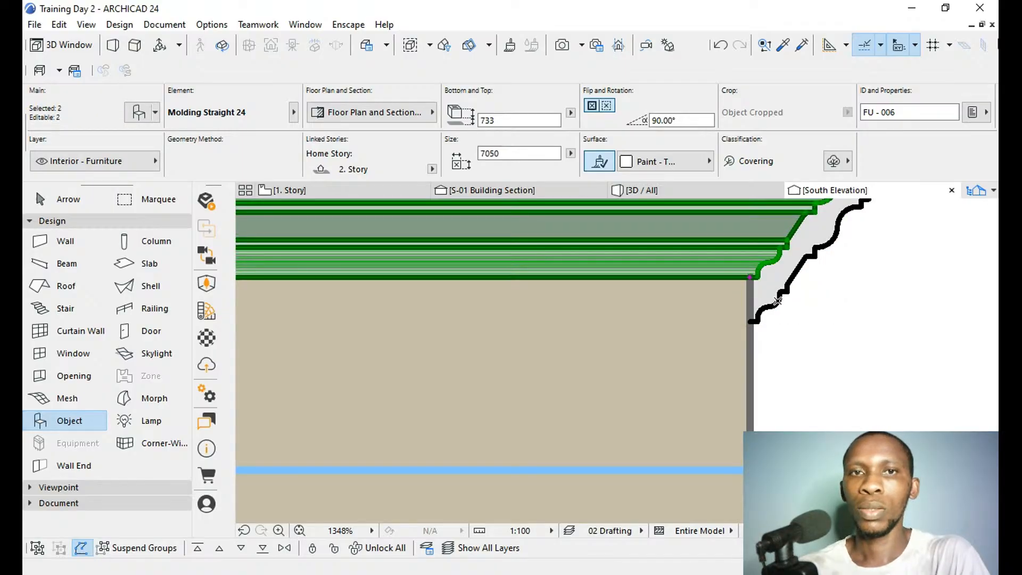
# Move the selected roof and its front and rear cornice mouldings up another 50 to elevation 783.
pyautogui.scroll(-6, 790, 340)
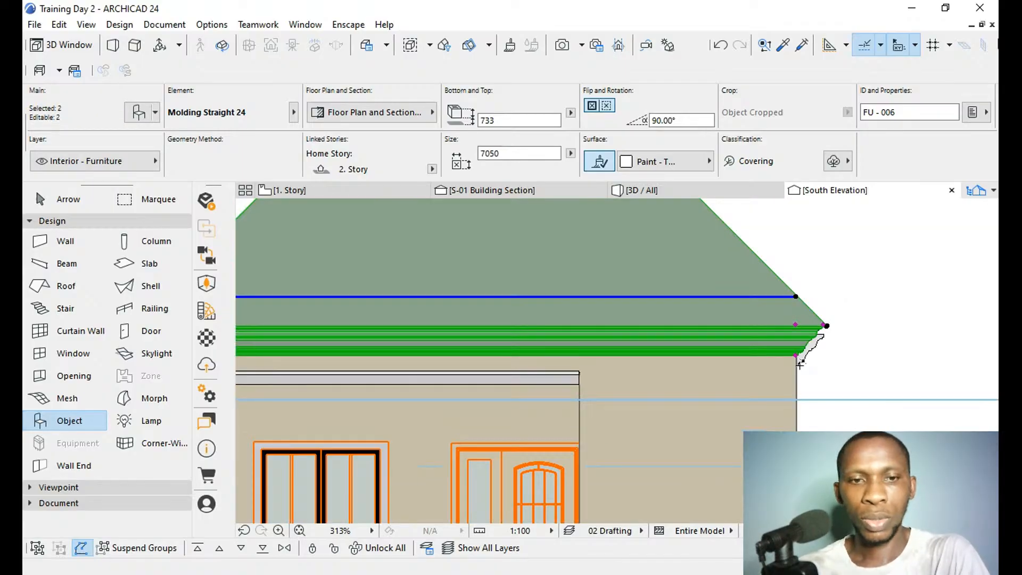
pyautogui.hotkey('ctrl', 'd')
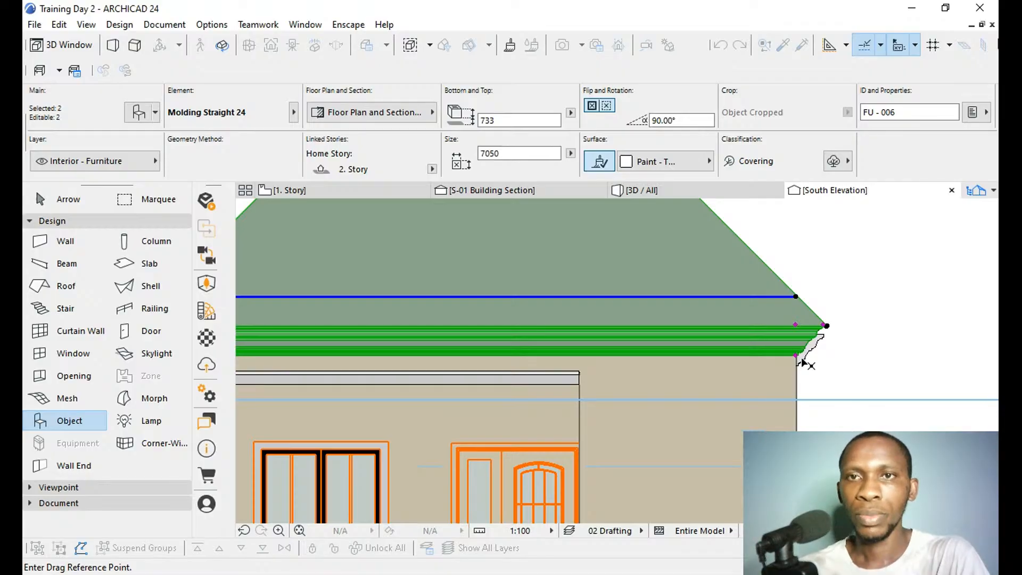
pyautogui.scroll(6, 800, 357)
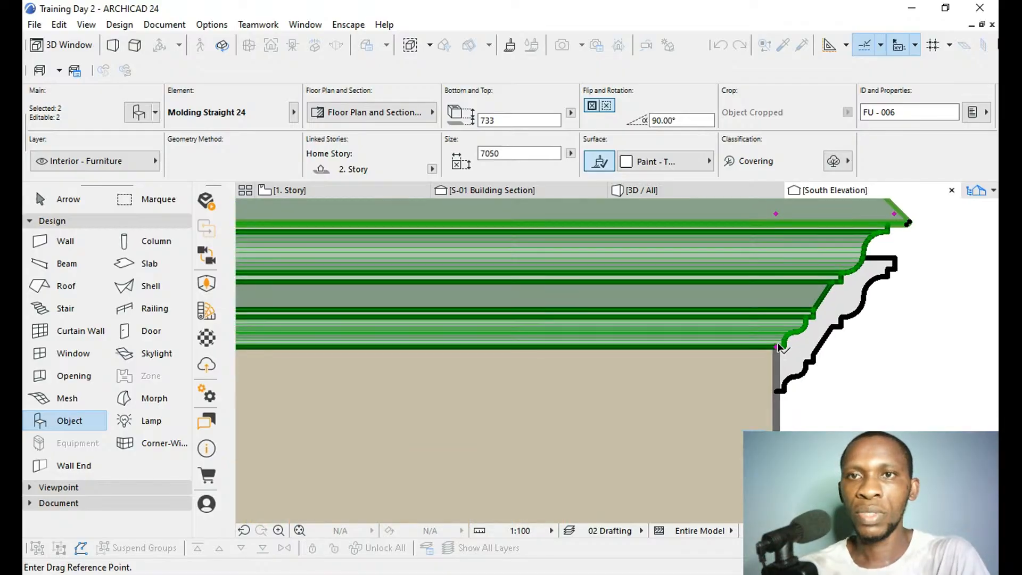
pyautogui.click(777, 347)
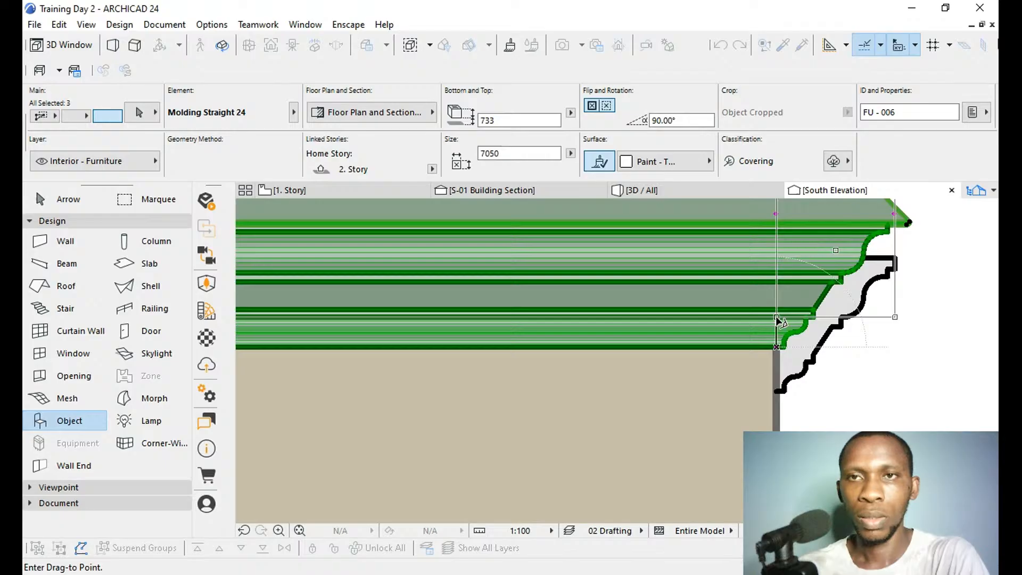
pyautogui.press('n')
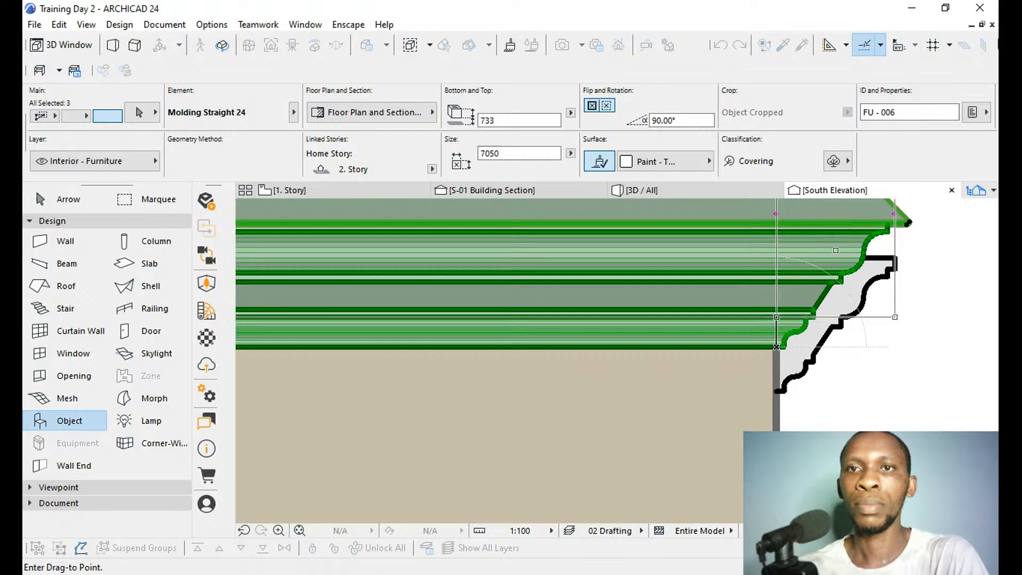
pyautogui.click(777, 324)
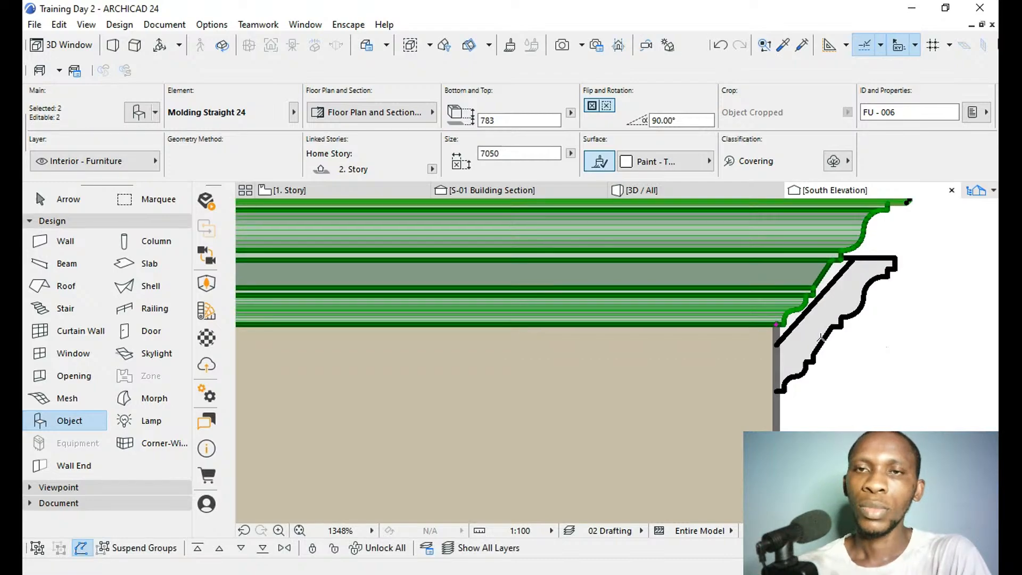
pyautogui.press('Escape')
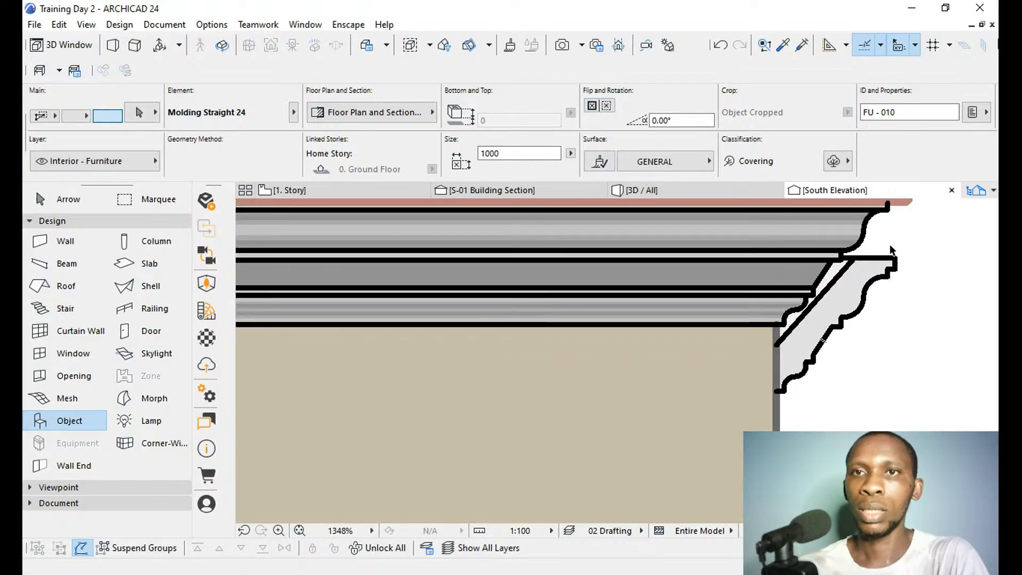
# Select the two side cornice mouldings and move them straight up to line up with the raised front cornice.
pyautogui.click(851, 261)
pyautogui.scroll(-7, 851, 261)
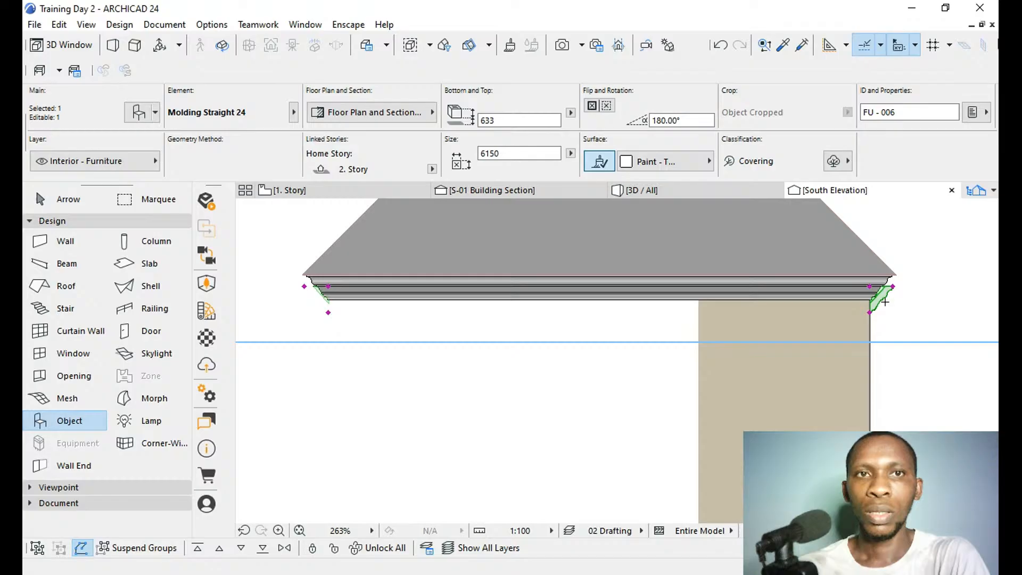
pyautogui.keyDown('shift'); pyautogui.click(334, 300); pyautogui.keyUp('shift')
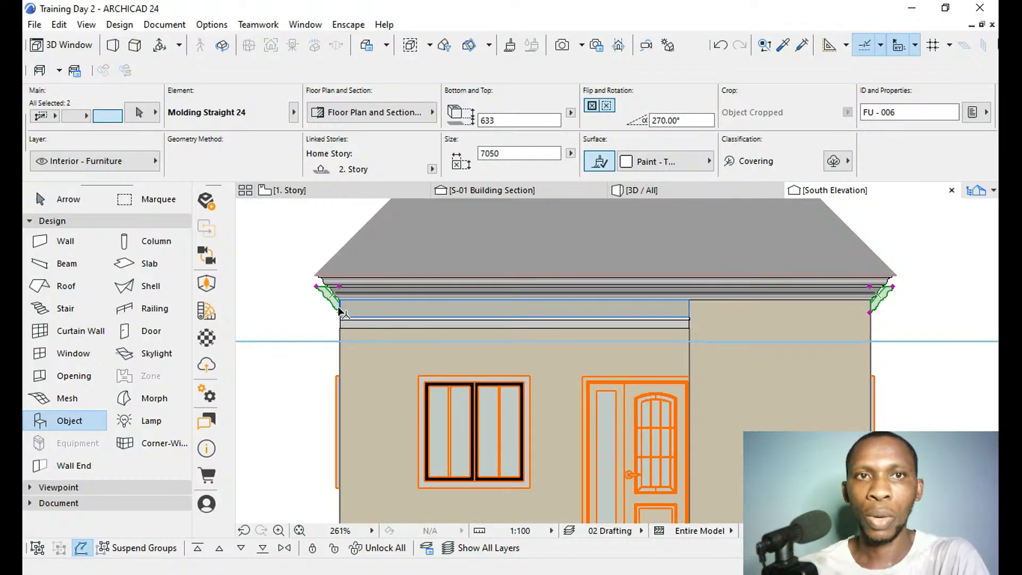
pyautogui.hotkey('ctrl', 'd')
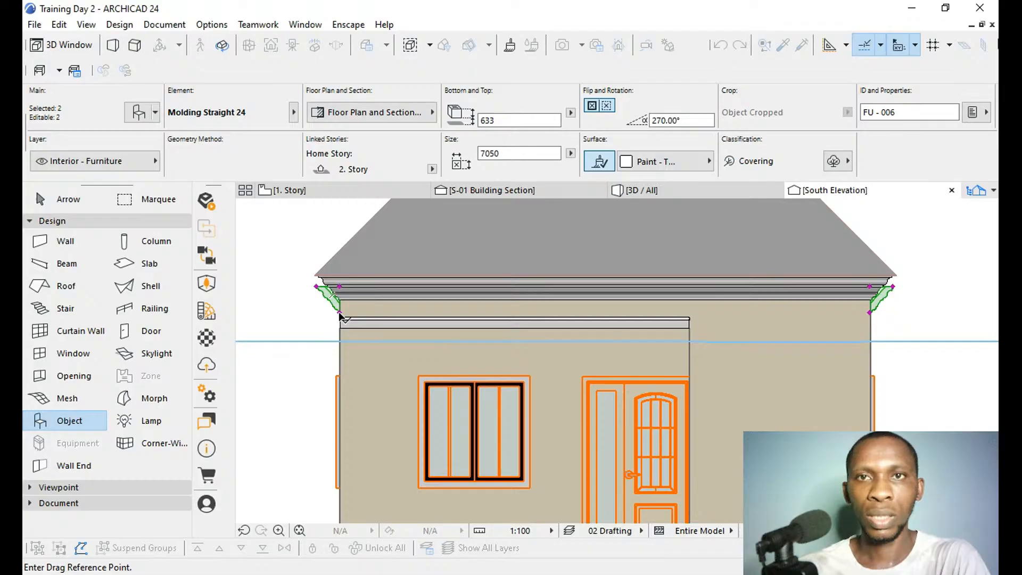
pyautogui.click(340, 314)
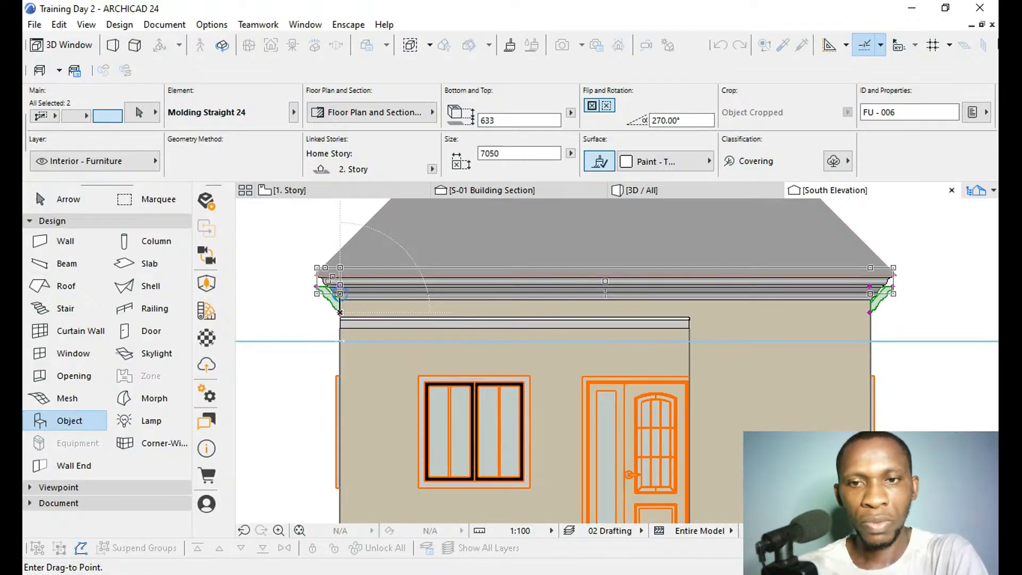
pyautogui.click(342, 299)
pyautogui.press('Escape')
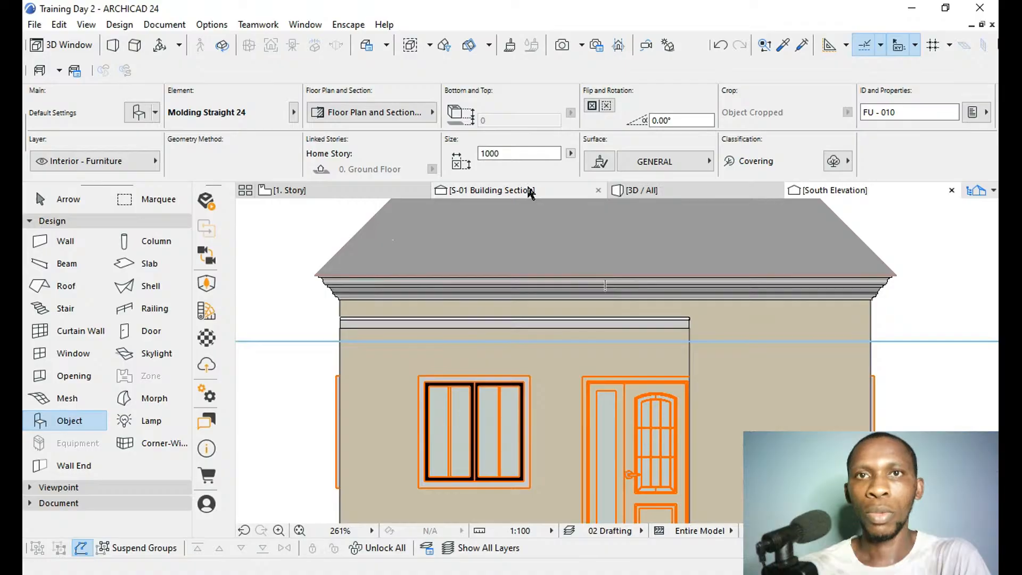
# Examine the raised roof, cornice and new porch mouldings in 3D from the front and the side of the house.
pyautogui.click(644, 198)
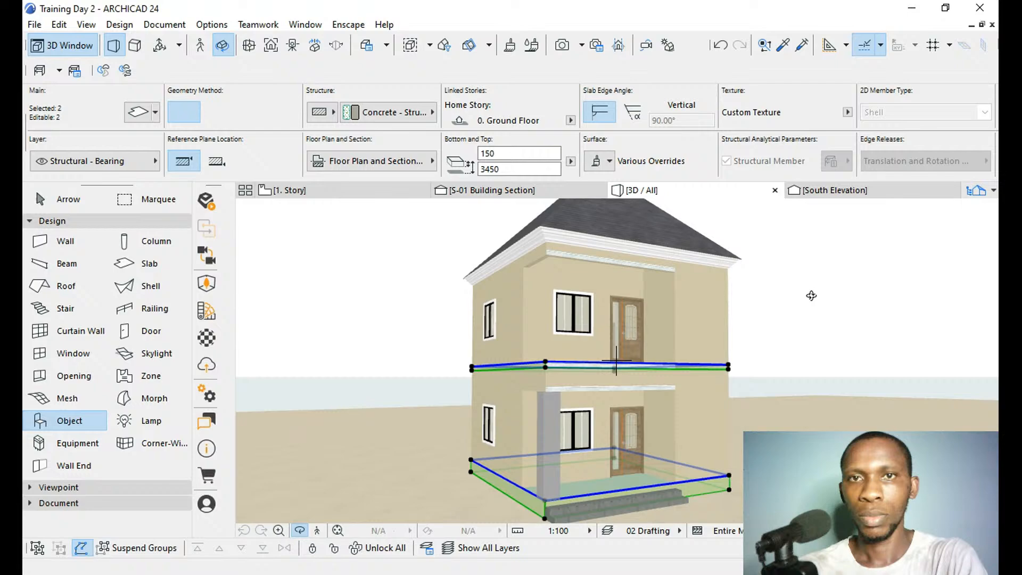
pyautogui.moveTo(710, 323); pyautogui.dragTo(705, 371)
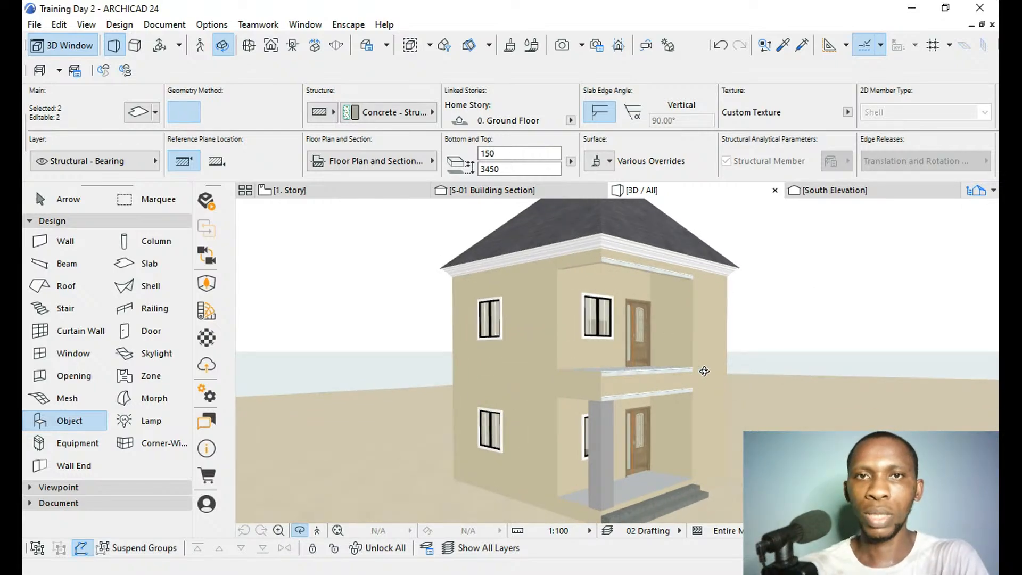
pyautogui.scroll(5, 701, 370)
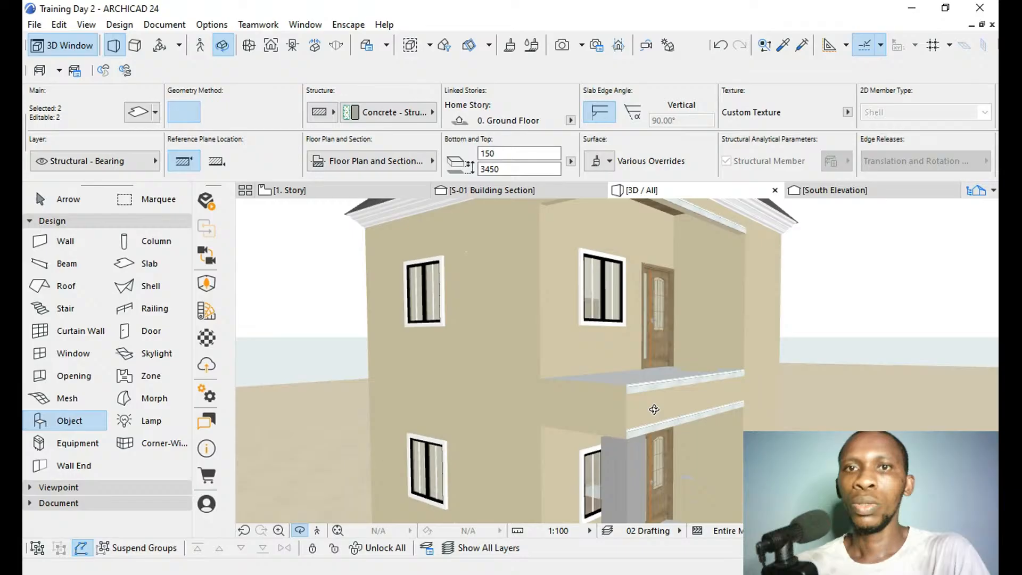
pyautogui.scroll(2, 654, 409)
pyautogui.scroll(3, 617, 361)
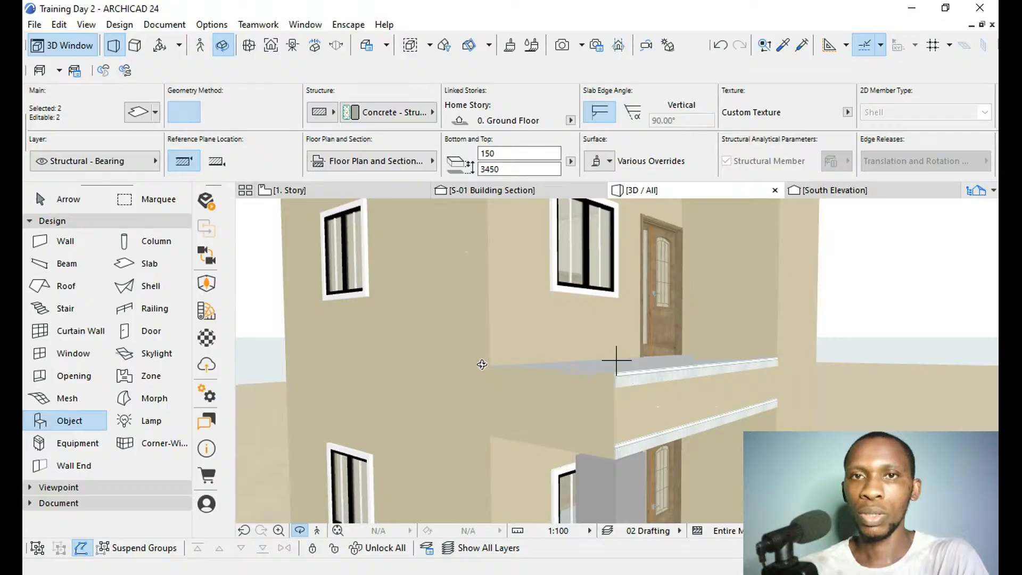
pyautogui.scroll(-5, 482, 364)
pyautogui.scroll(-4, 718, 391)
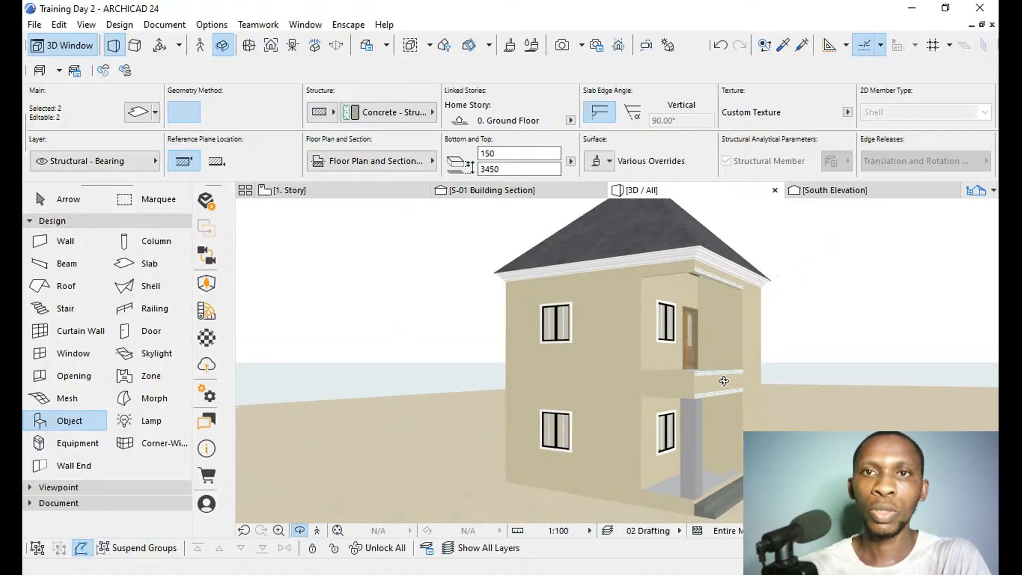
pyautogui.moveTo(725, 380); pyautogui.dragTo(479, 388)
pyautogui.moveTo(808, 356); pyautogui.dragTo(552, 347)
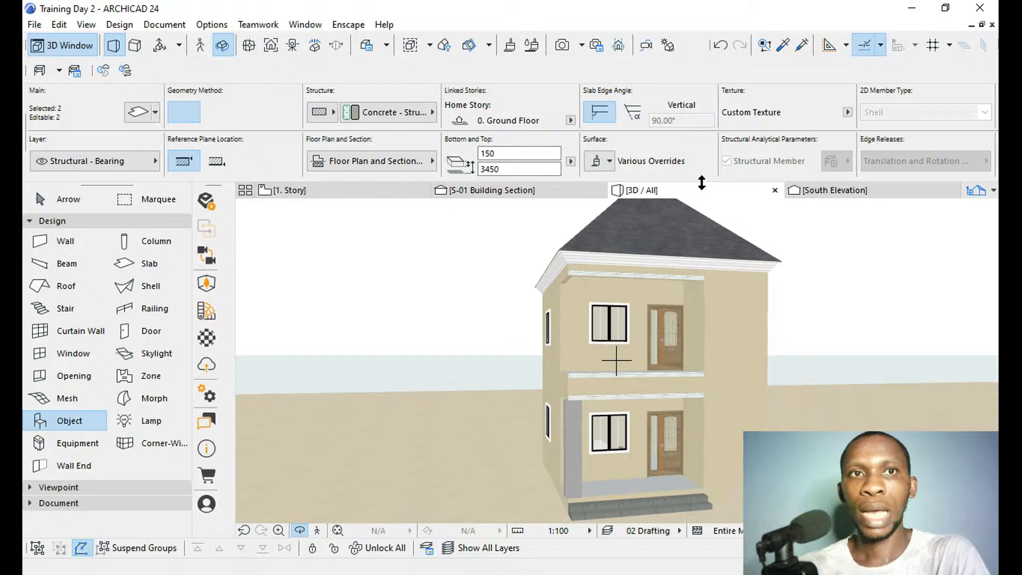
# Clear the moulding selection on the 1. Story plan and open the West Elevation view from its marker.
pyautogui.click(325, 195)
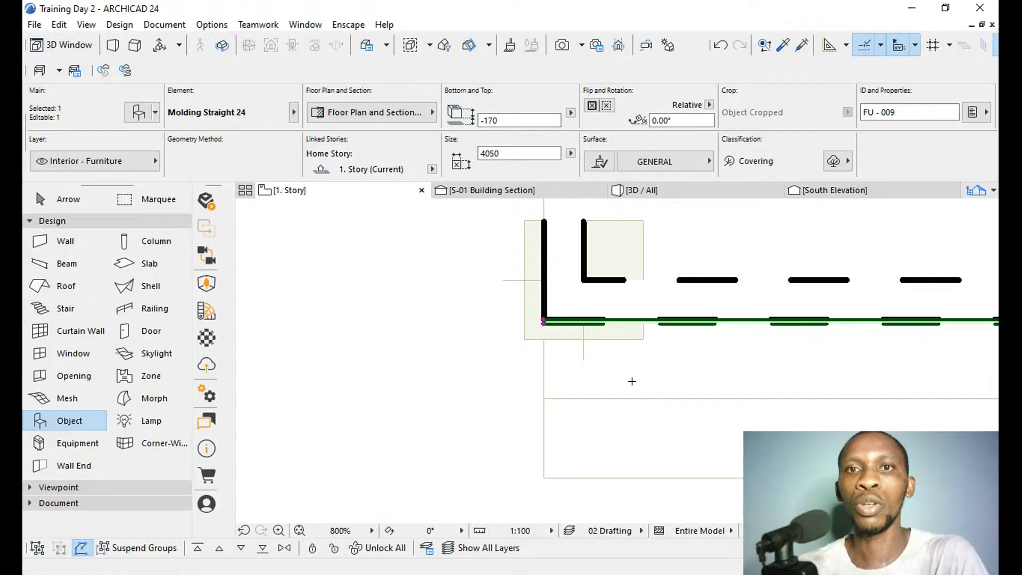
pyautogui.scroll(-5, 632, 381)
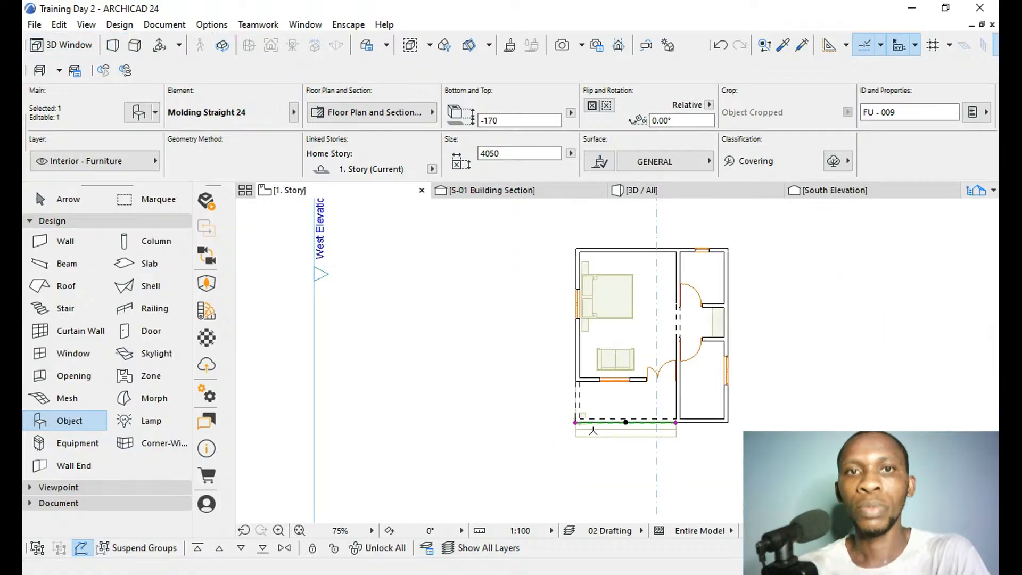
pyautogui.scroll(-3, 593, 431)
pyautogui.press('Escape')
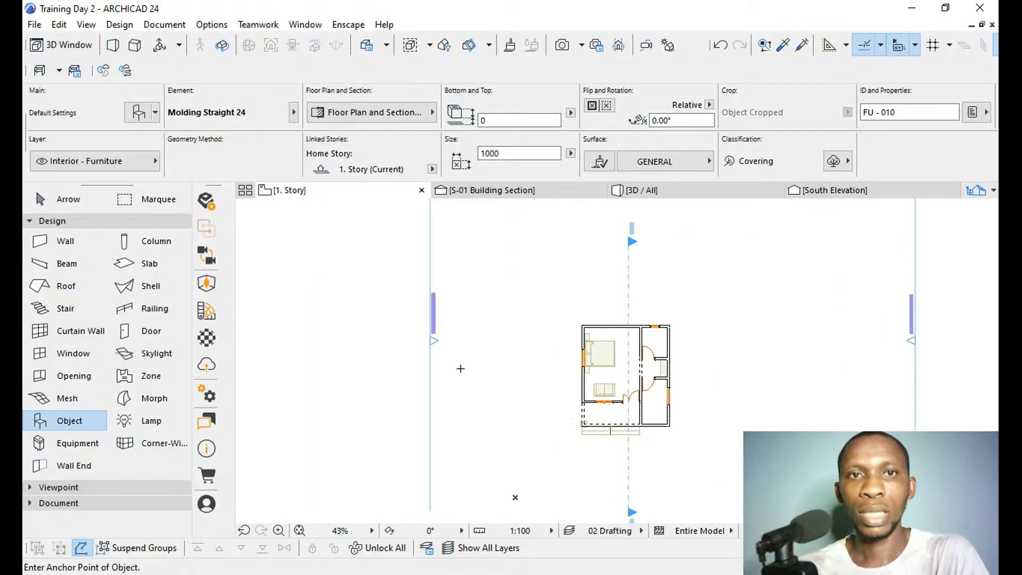
pyautogui.press('shift')
pyautogui.keyDown('shift'); pyautogui.click(429, 387); pyautogui.keyUp('shift')
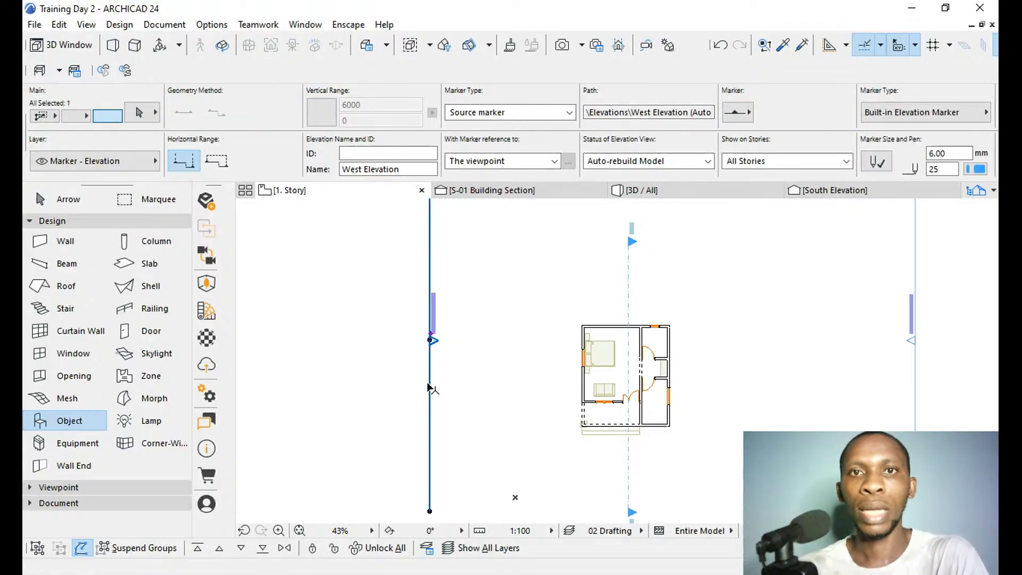
pyautogui.click(610, 200)
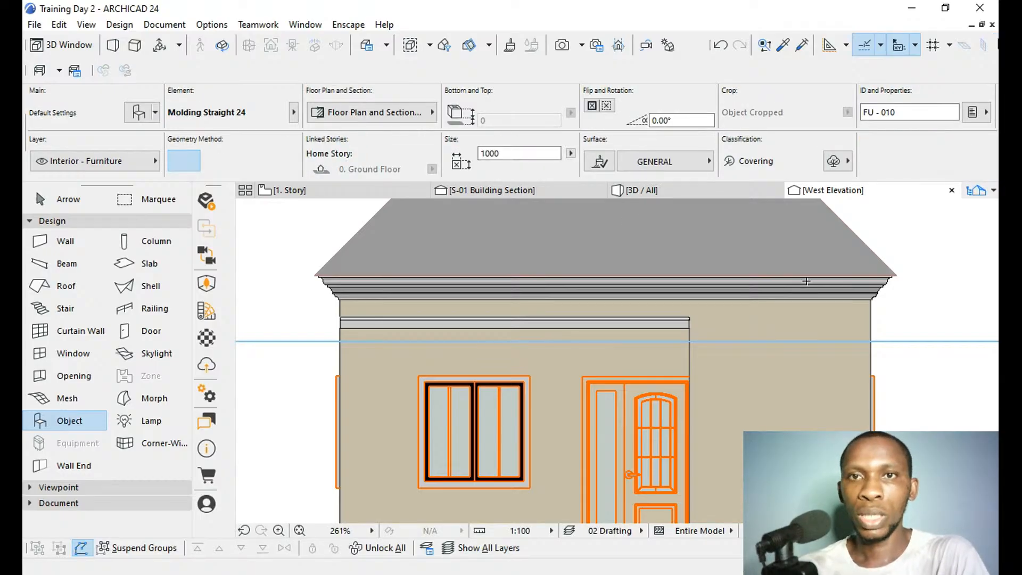
# In the west elevation, copy the front slab-edge moulding at elevation 450 horizontally out in front of the porch, keeping its height.
pyautogui.scroll(5, 722, 343)
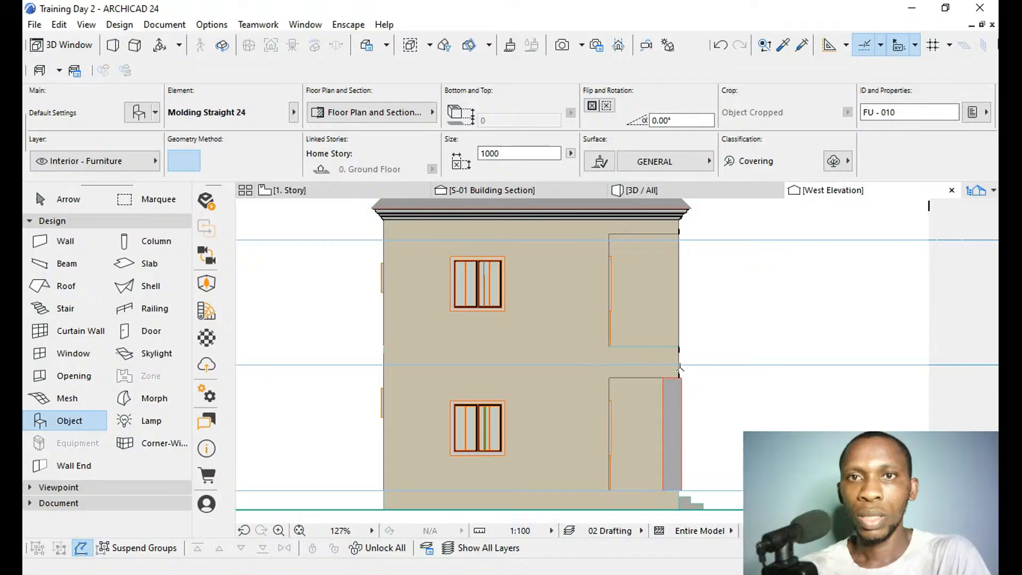
pyautogui.scroll(3, 674, 353)
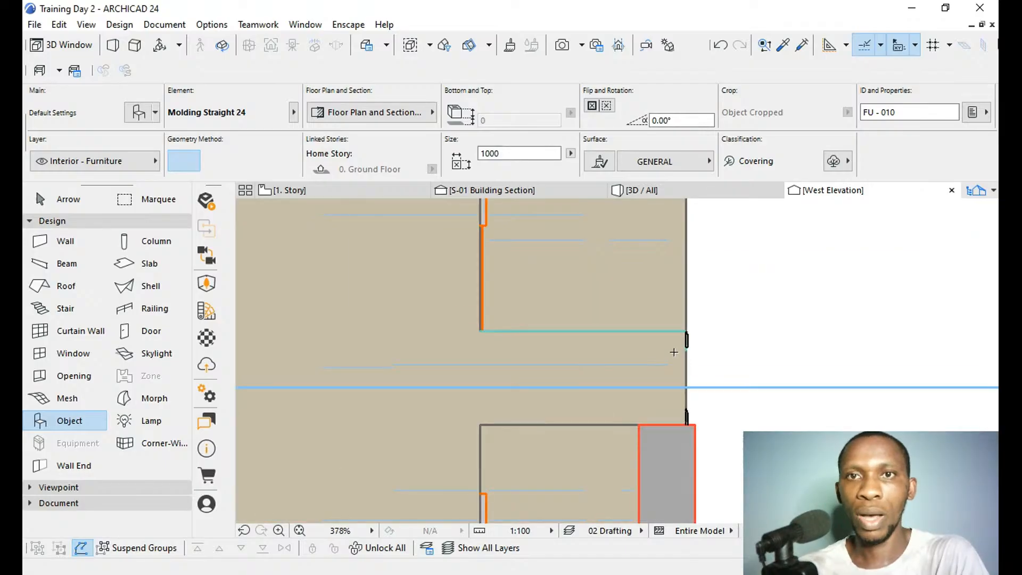
pyautogui.scroll(3, 696, 337)
pyautogui.click(695, 336)
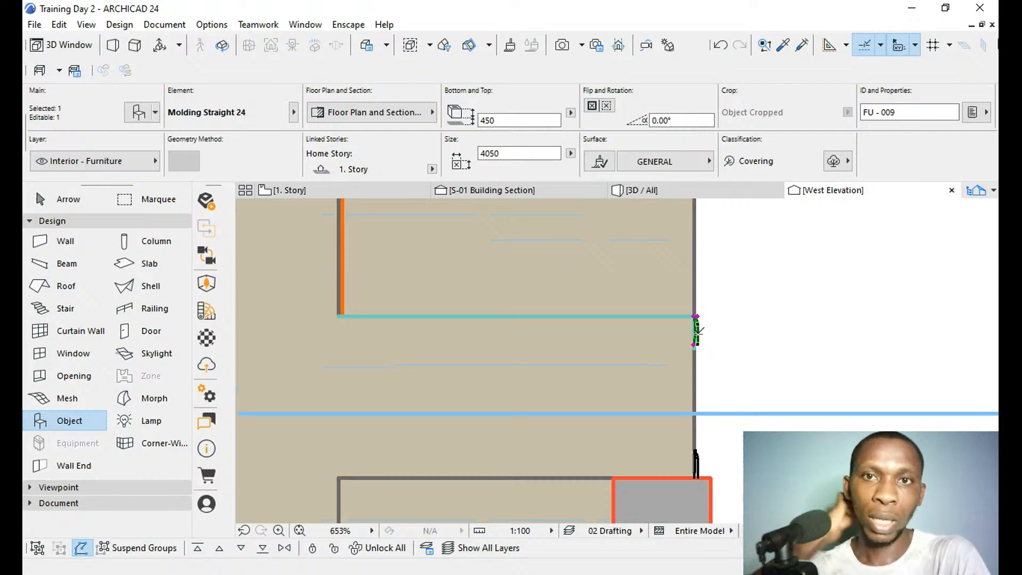
pyautogui.scroll(-3, 674, 450)
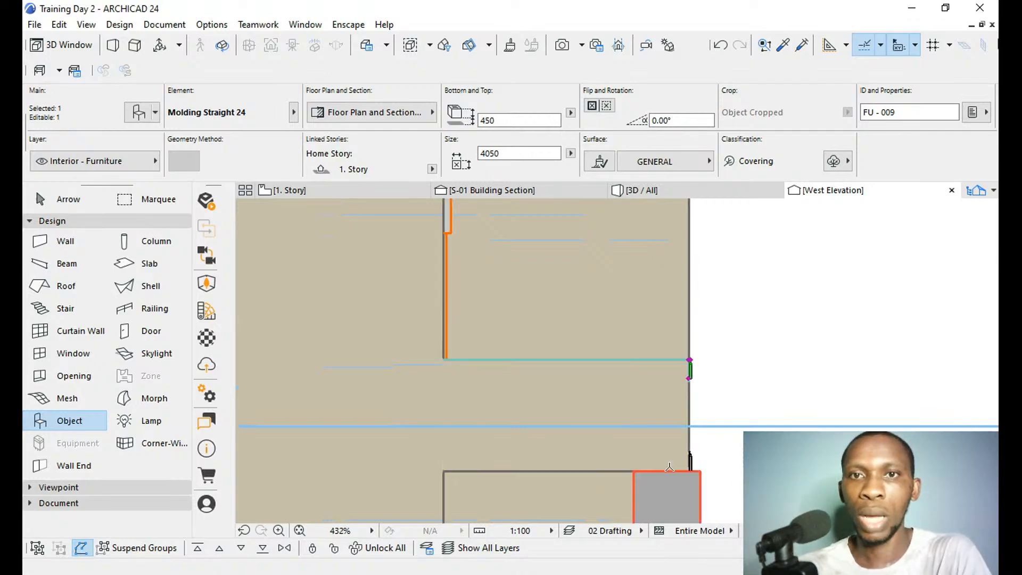
pyautogui.scroll(-5, 670, 467)
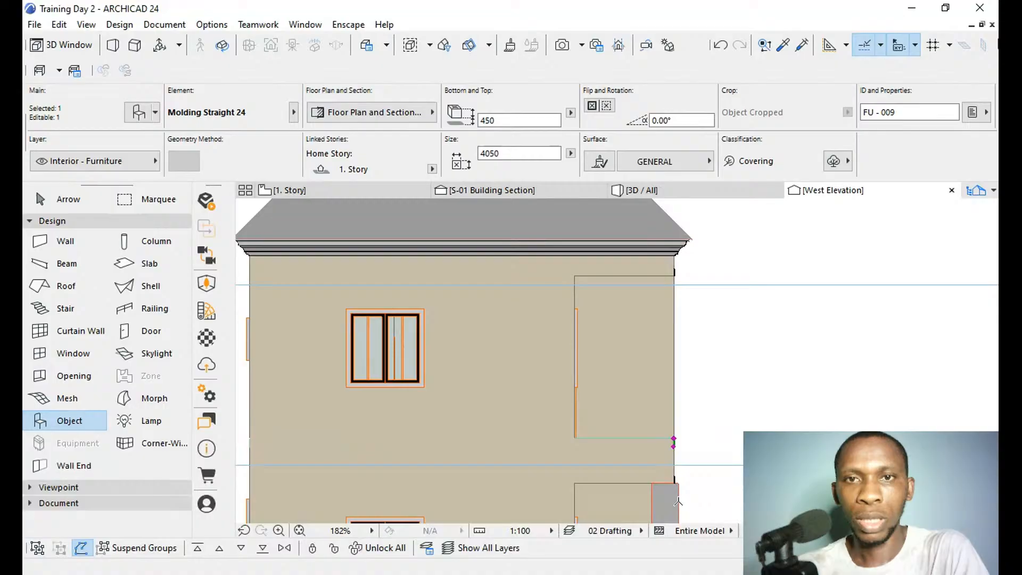
pyautogui.hotkey('ctrl', 'd')
pyautogui.press('ctrl')
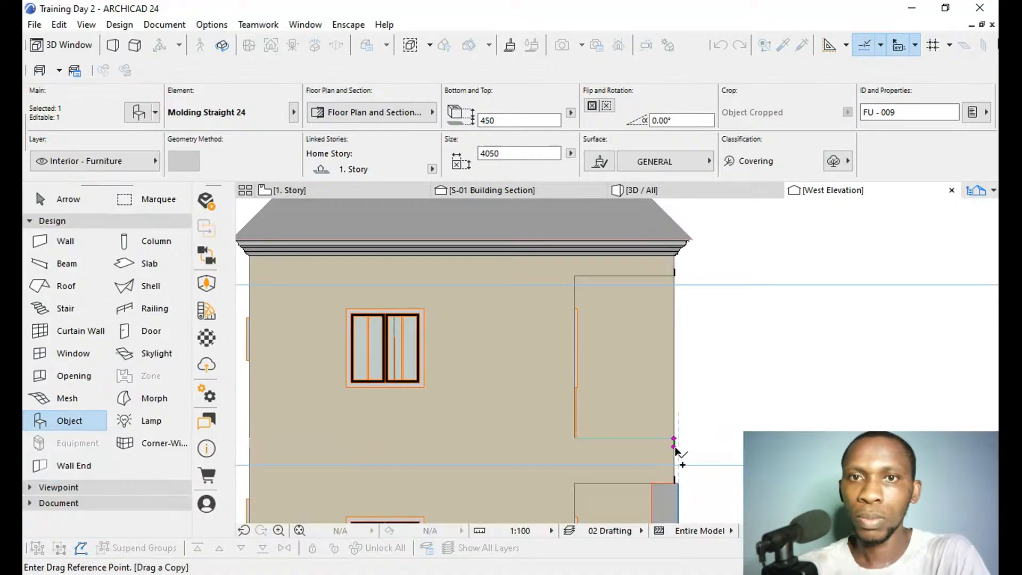
pyautogui.click(675, 442)
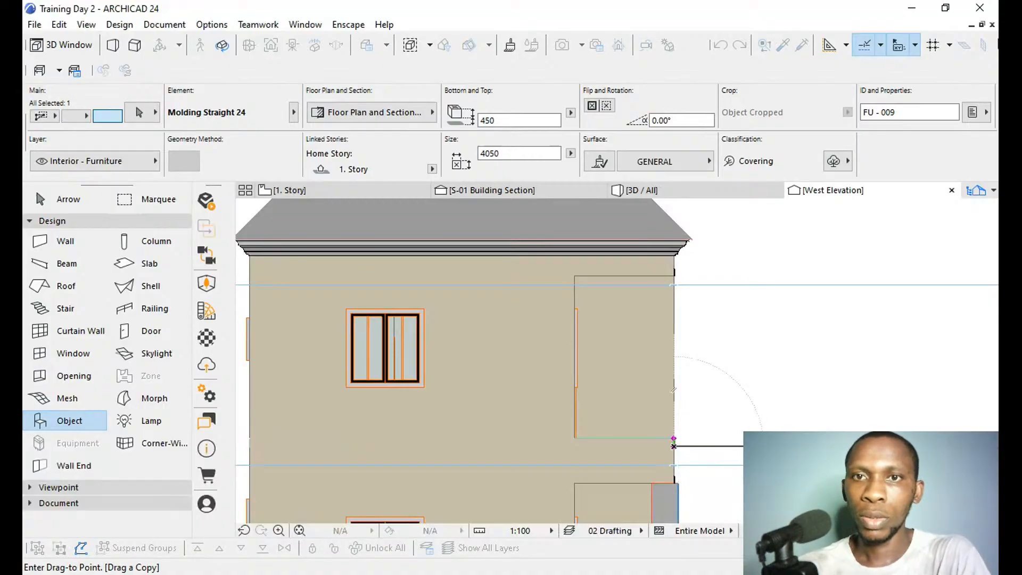
pyautogui.press('Escape')
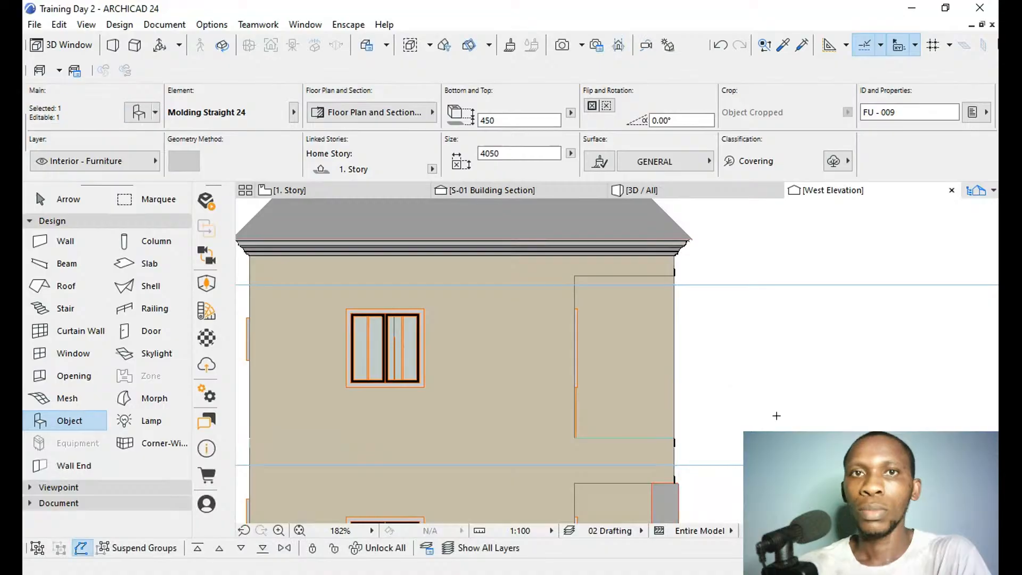
pyautogui.press('Escape')
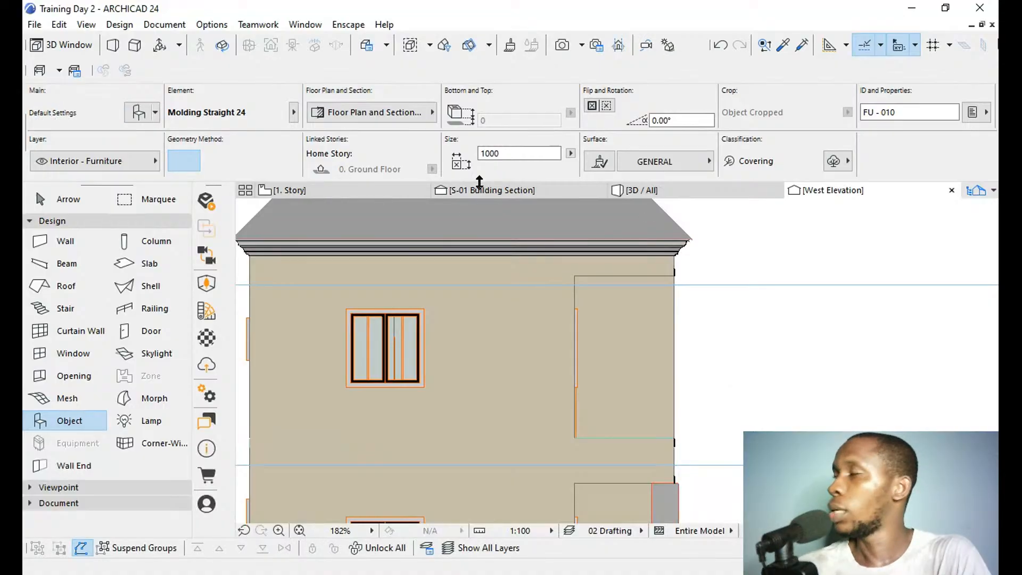
# On the 1. Story plan, mirror the copied moulding, without keeping the original, about a 45° axis through its west end.
pyautogui.click(339, 190)
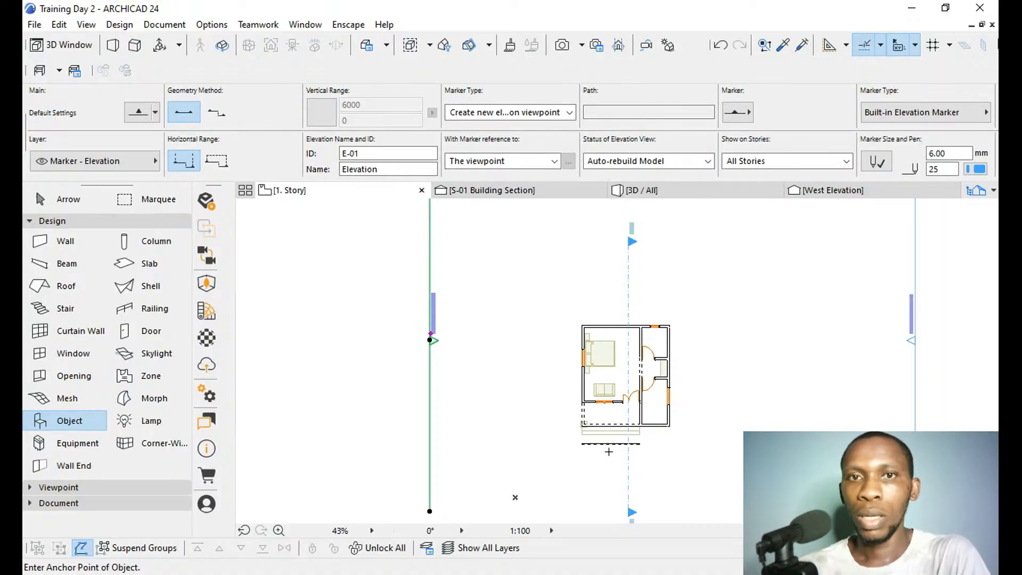
pyautogui.keyDown('shift'); pyautogui.click(612, 445); pyautogui.keyUp('shift')
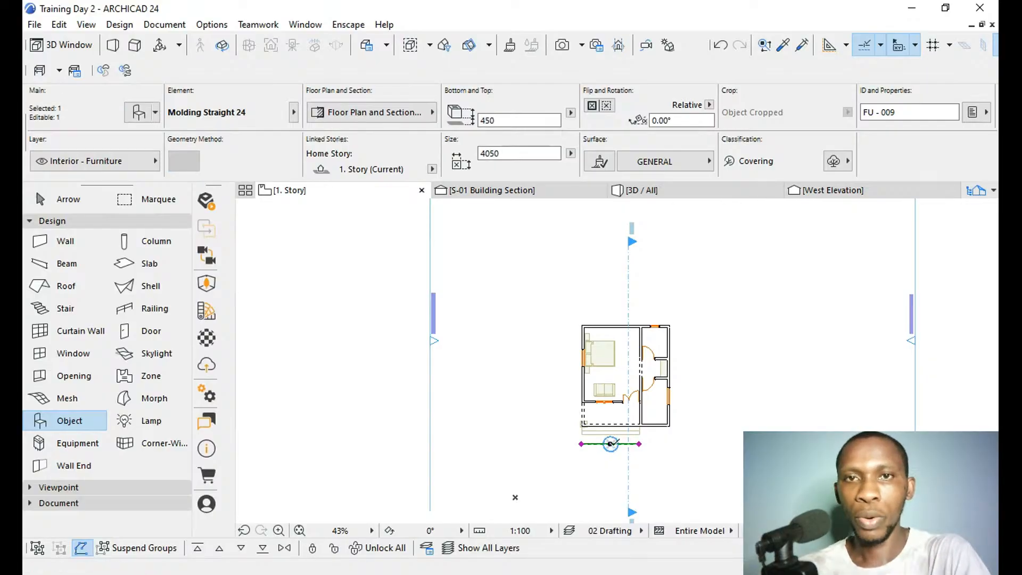
pyautogui.hotkey('ctrl', 'm')
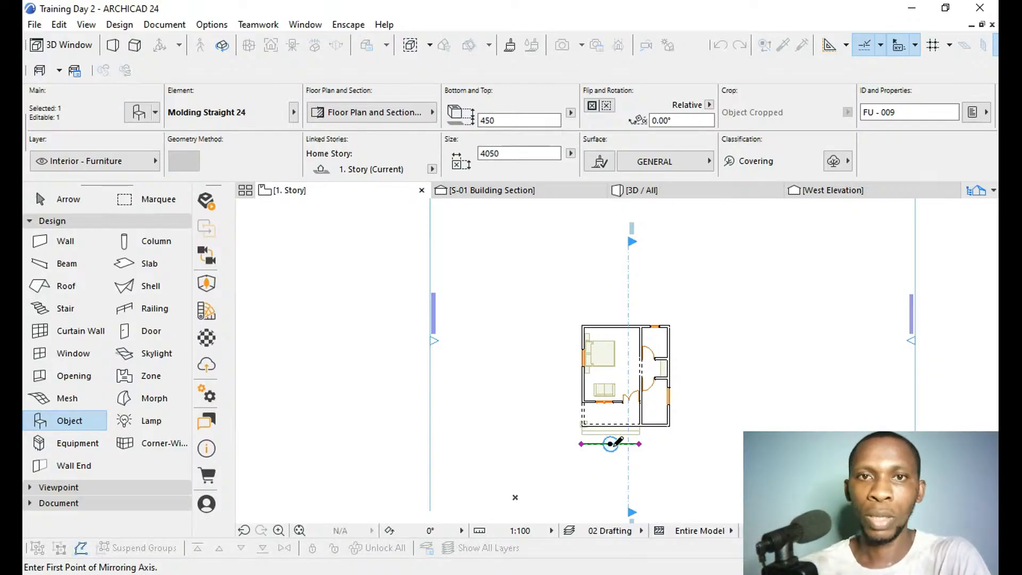
pyautogui.scroll(5, 585, 447)
pyautogui.scroll(3, 573, 447)
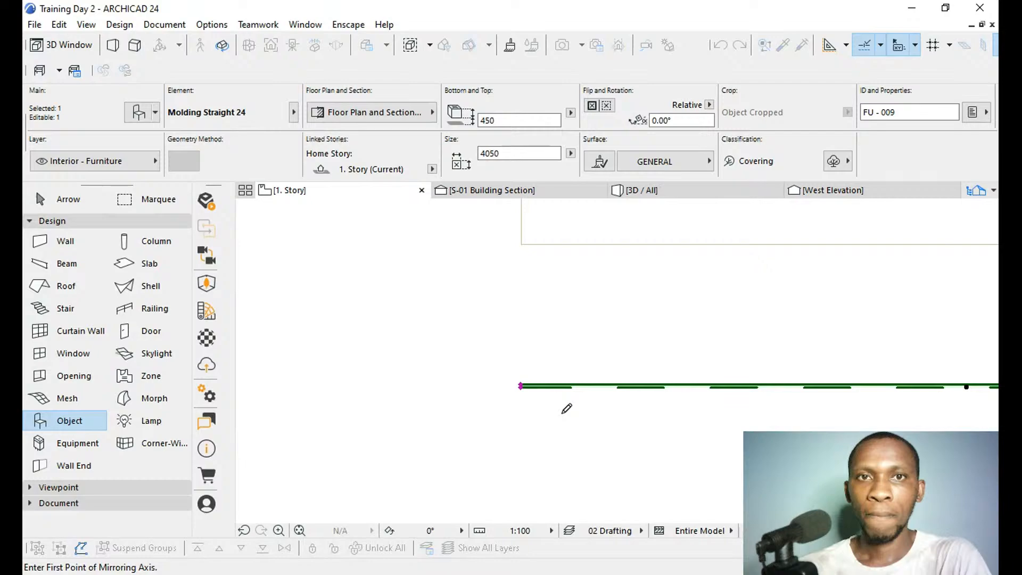
pyautogui.scroll(2, 567, 408)
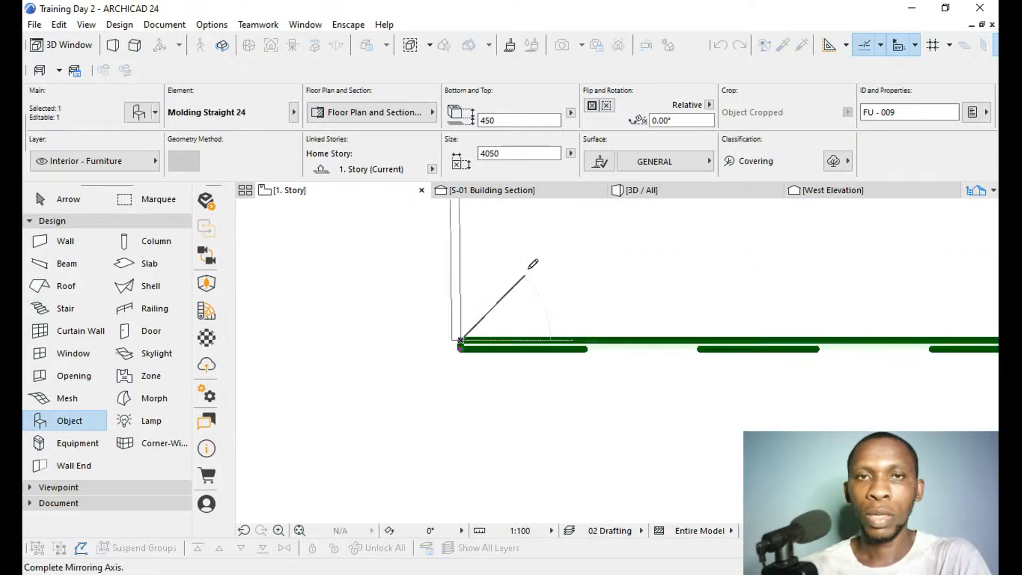
pyautogui.press('ctrl')
pyautogui.press('ctrl')
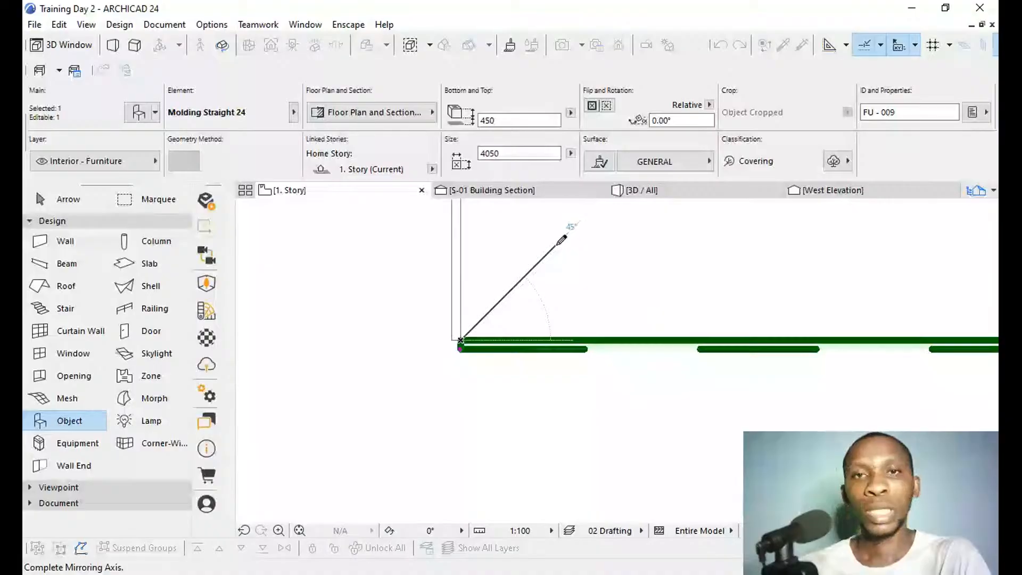
pyautogui.press('shift')
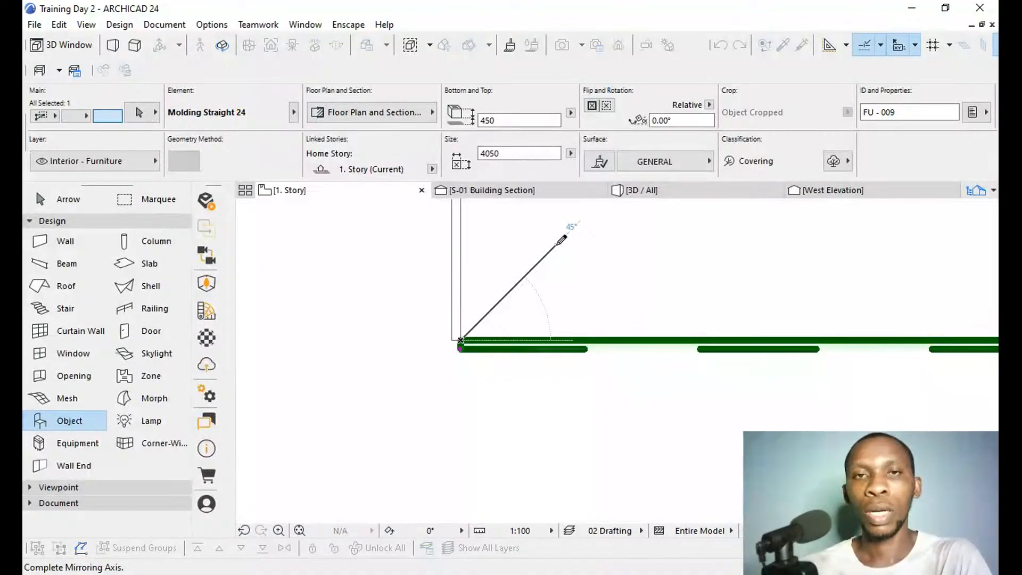
pyautogui.click(562, 240)
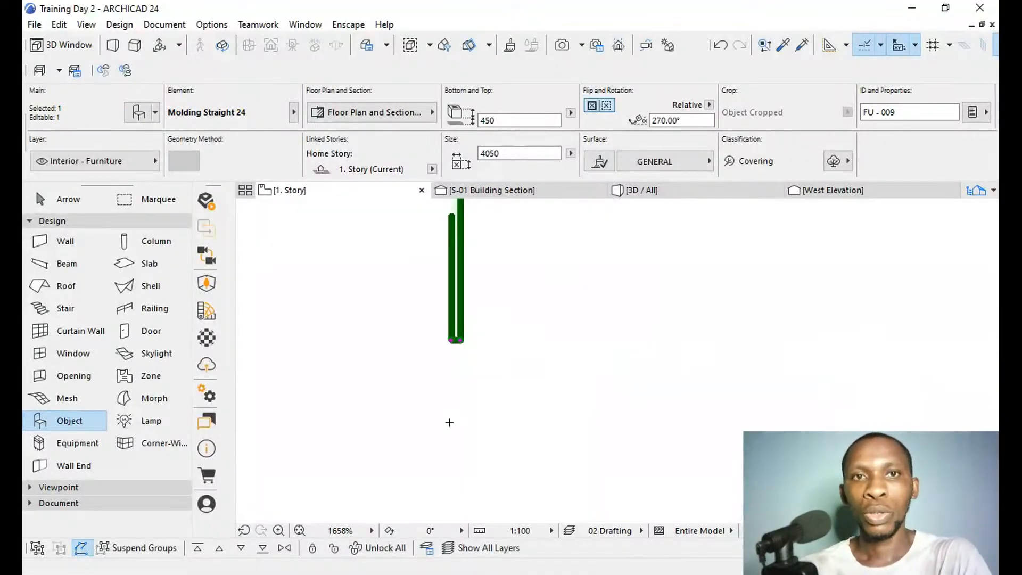
# Move the mirrored moulding by its inner end point to the porch's front west corner, along the outer face of the west wall.
pyautogui.hotkey('ctrl', 'd')
pyautogui.click(460, 340)
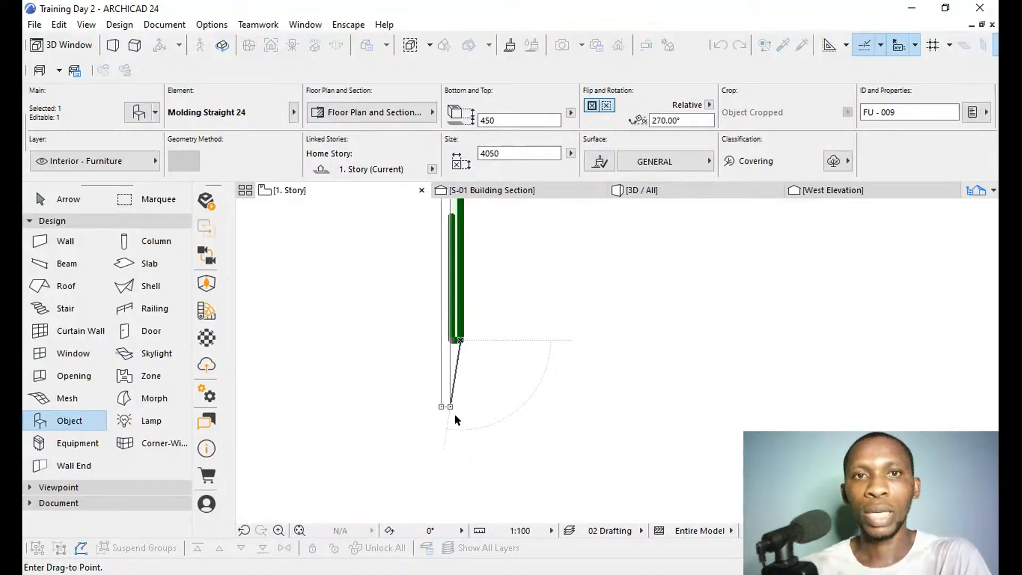
pyautogui.scroll(-3, 473, 502)
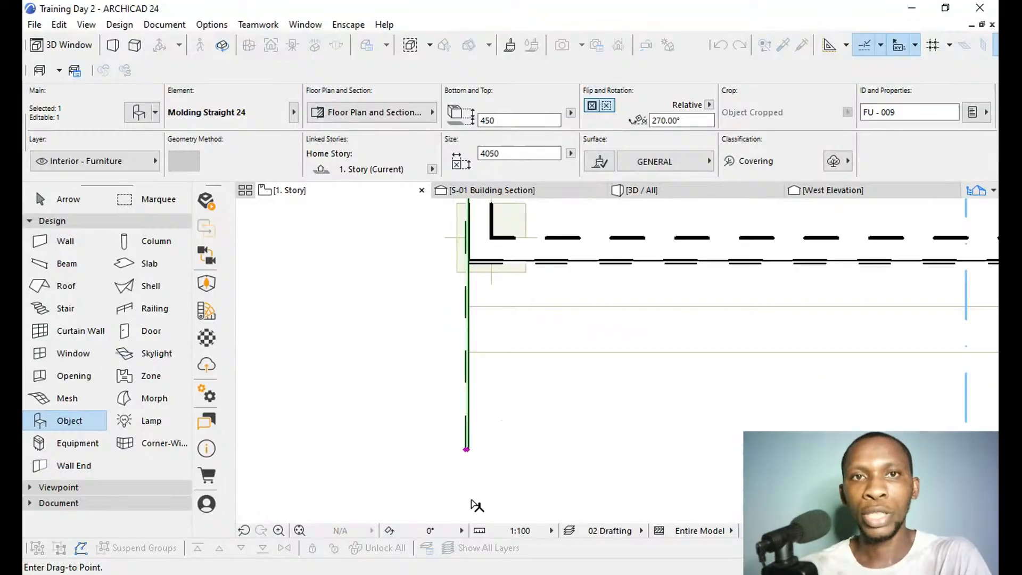
pyautogui.scroll(5, 478, 349)
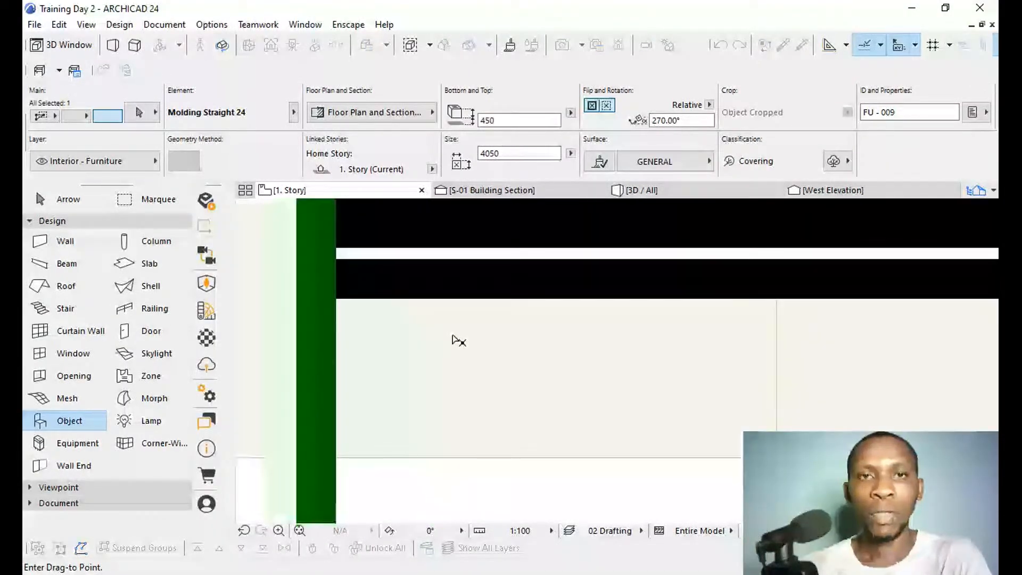
pyautogui.scroll(-3, 425, 331)
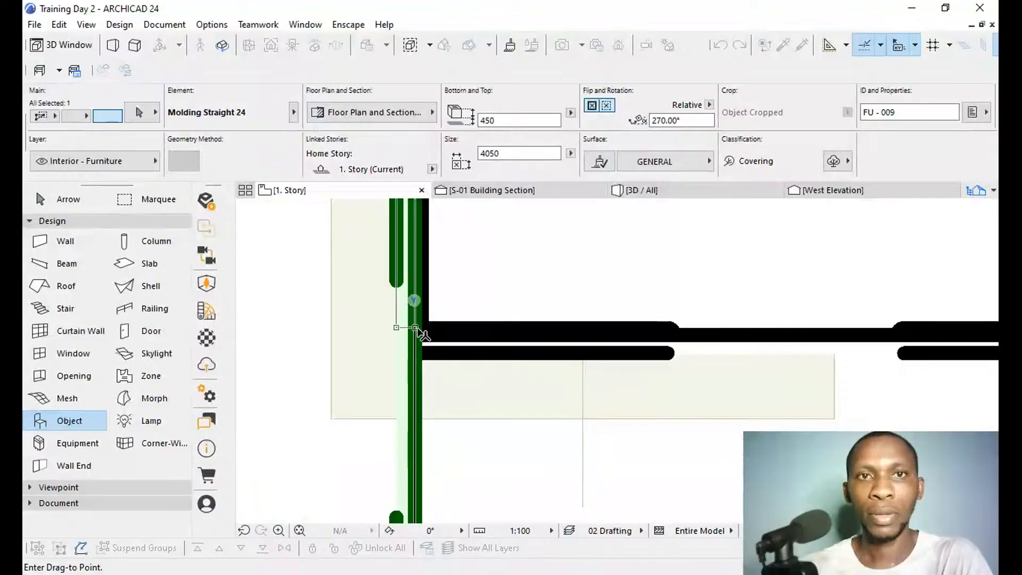
pyautogui.click(424, 336)
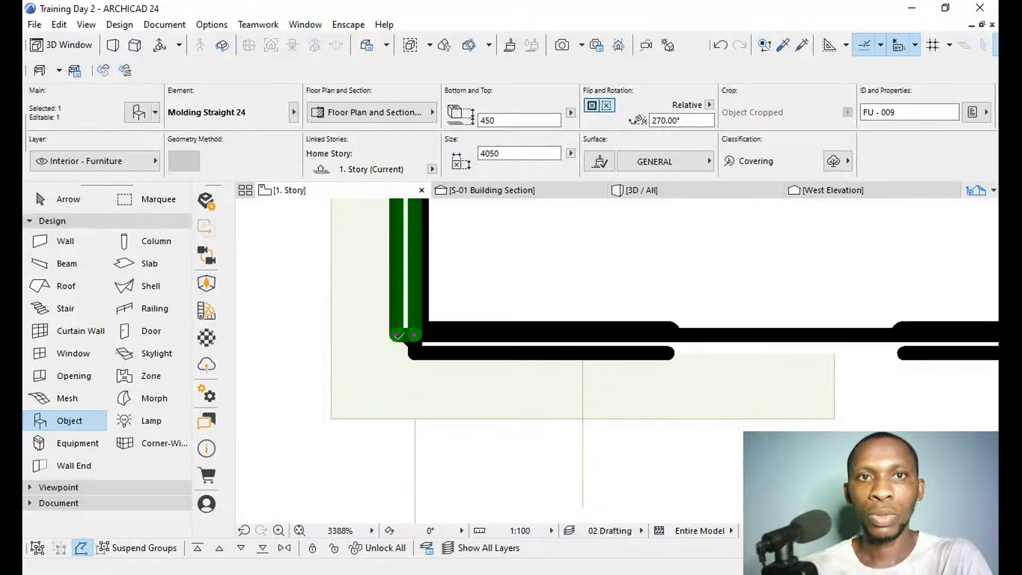
# Mitre the meeting ends of the west side moulding and the front moulding at elevation 3280 by stretching their outer corners to one point.
pyautogui.click(399, 336)
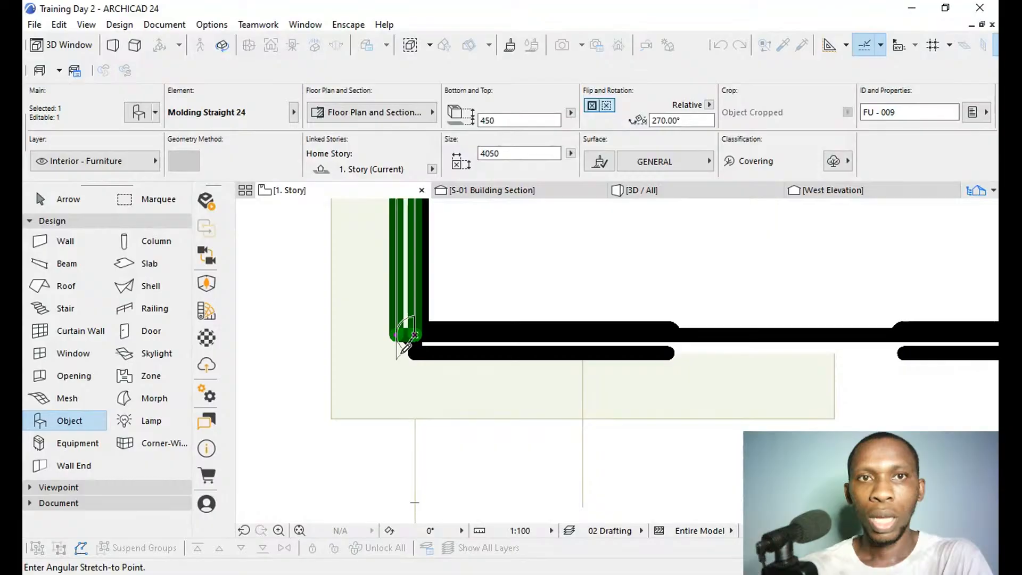
pyautogui.click(399, 351)
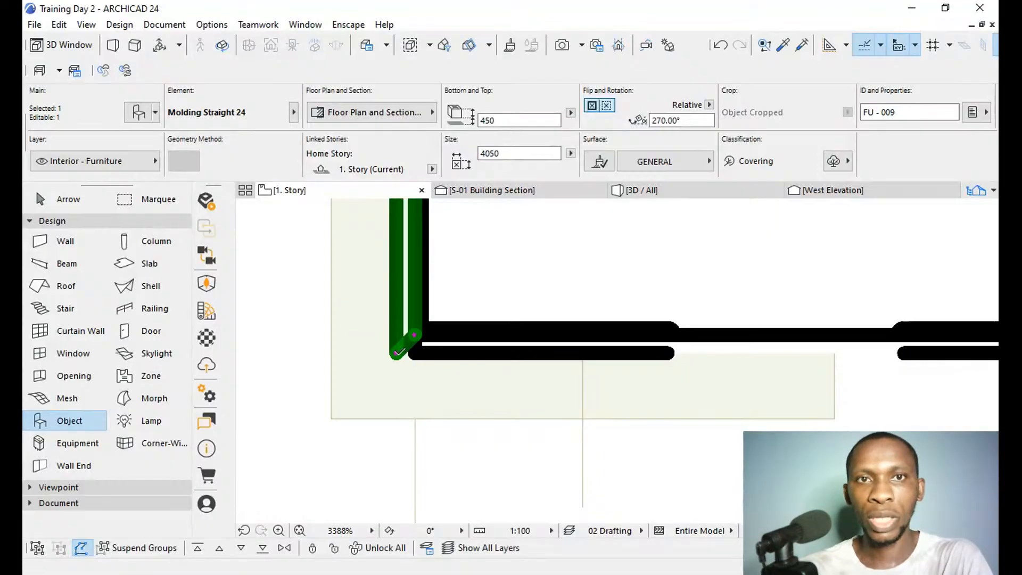
pyautogui.press('Escape')
pyautogui.click(417, 352)
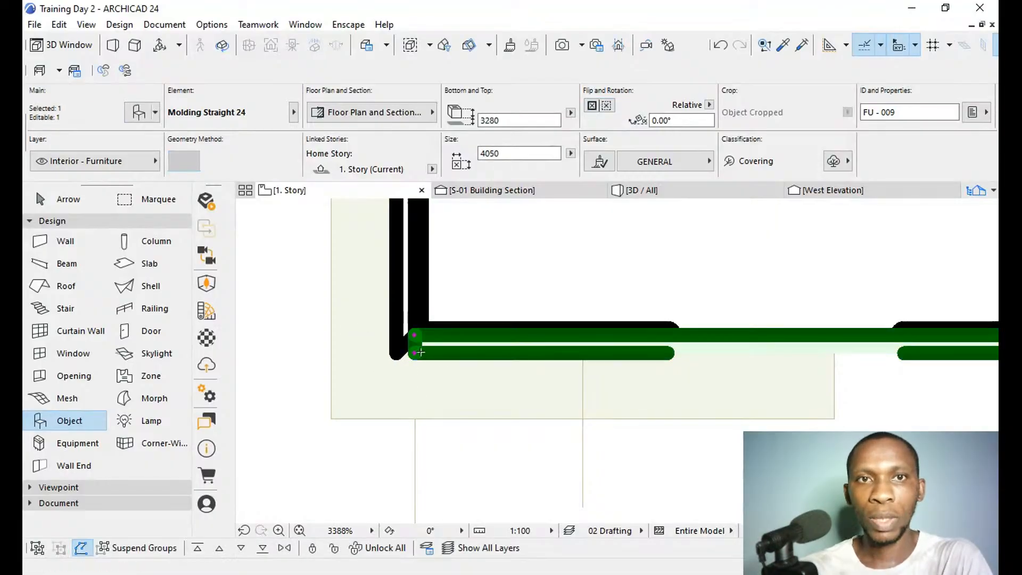
pyautogui.click(415, 352)
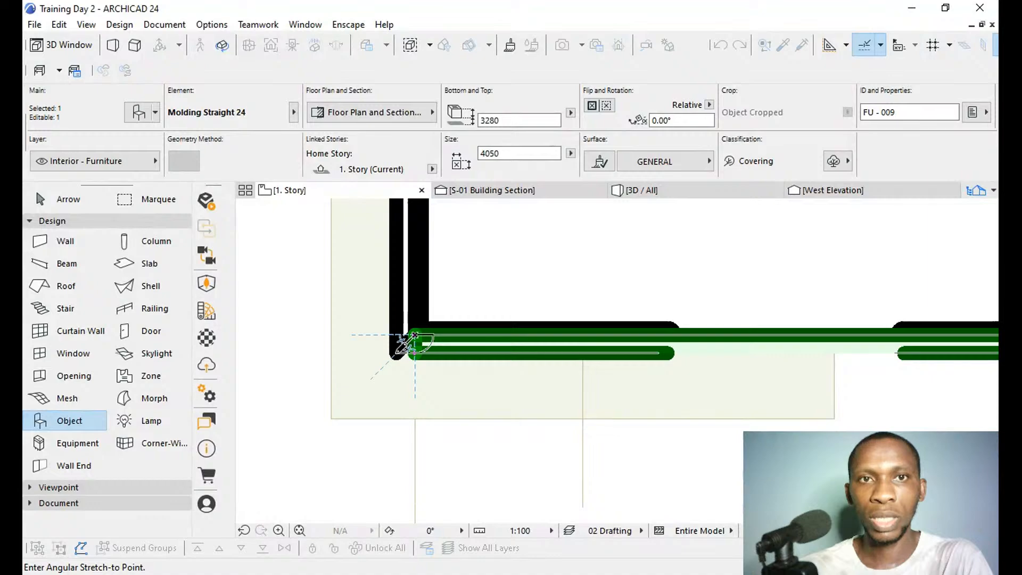
pyautogui.click(400, 349)
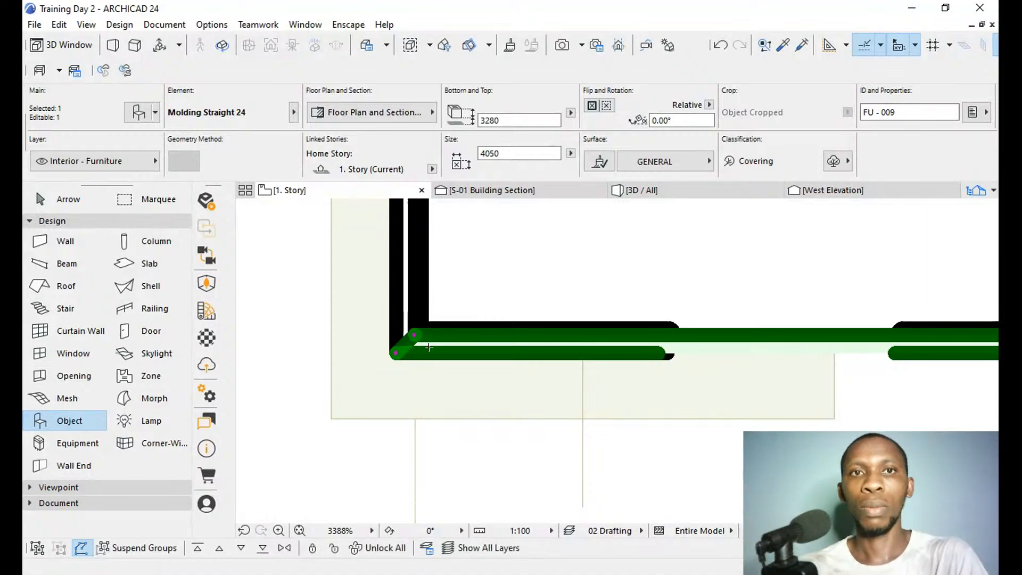
pyautogui.press('Escape')
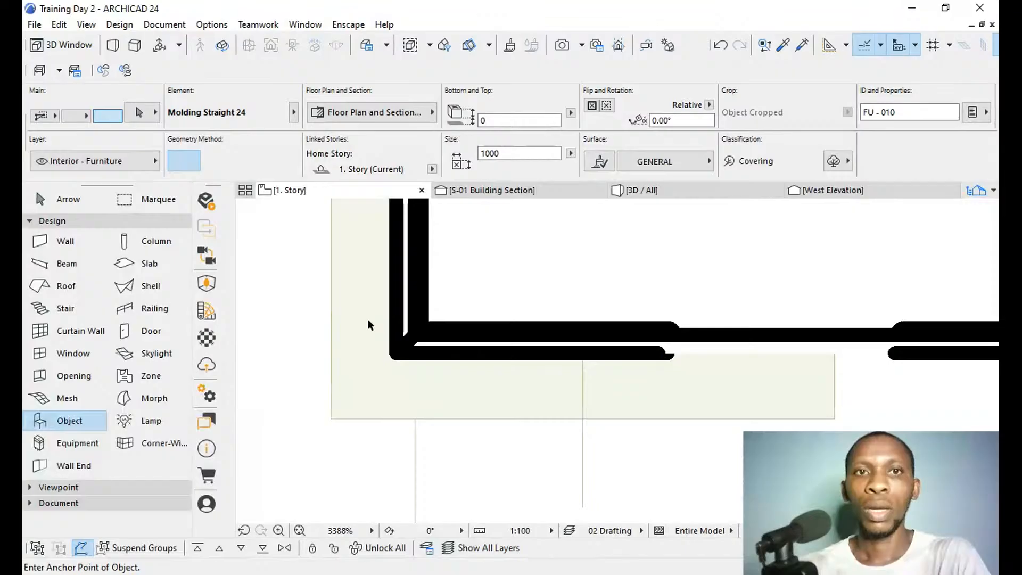
# On the 1. Story plan, shorten the west side moulding at elevation 450 to 1650 by stretching its rear end to the porch's back wall corner.
pyautogui.keyDown('shift'); pyautogui.click(409, 263); pyautogui.keyUp('shift')
pyautogui.scroll(-10, 411, 482)
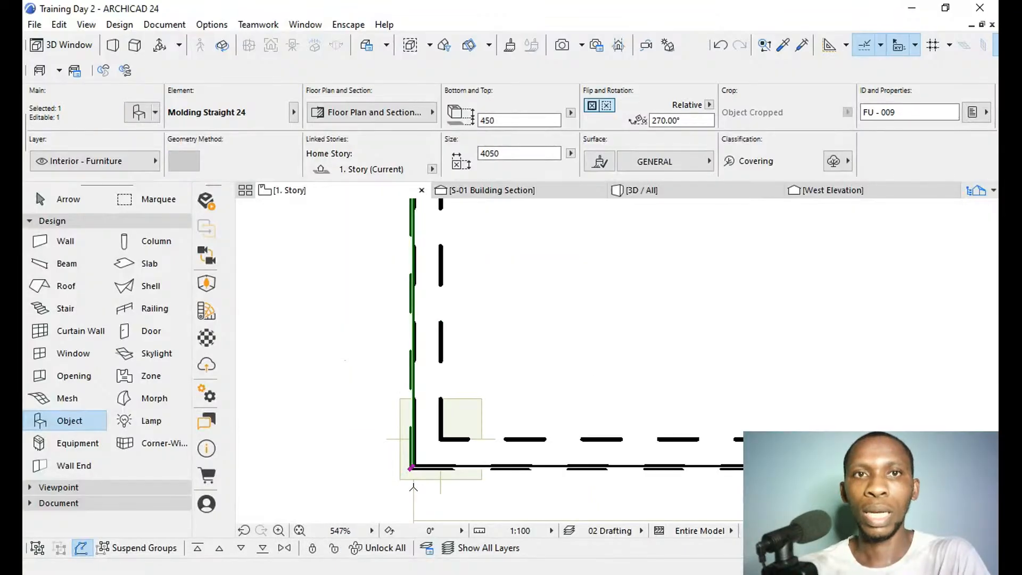
pyautogui.scroll(4, 448, 296)
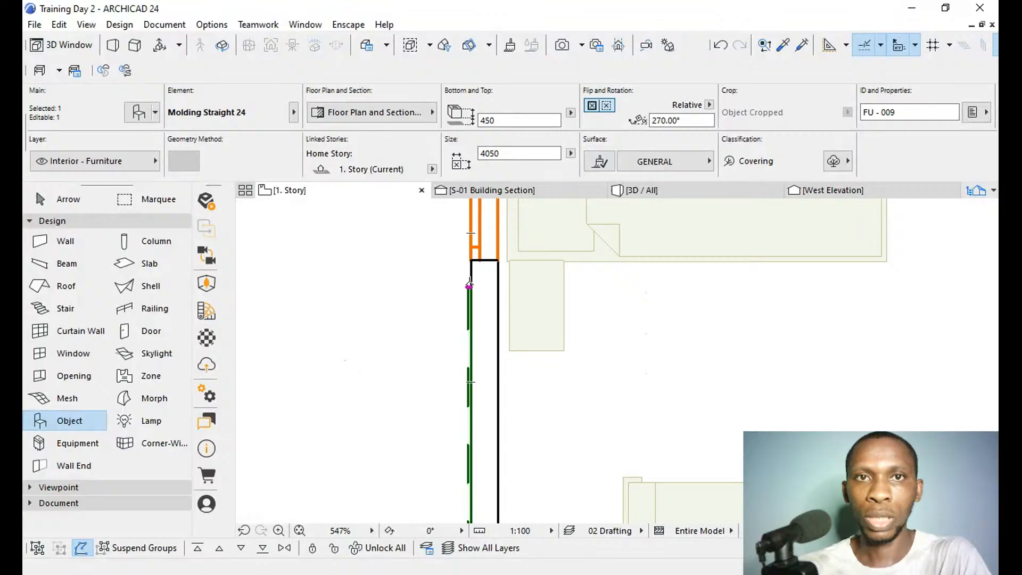
pyautogui.click(469, 288)
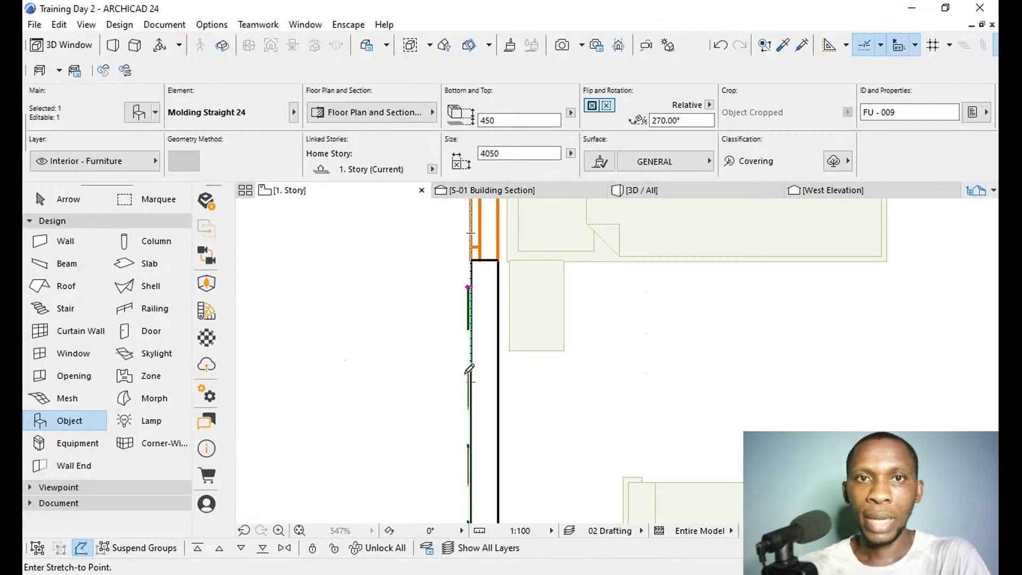
pyautogui.scroll(3, 506, 314)
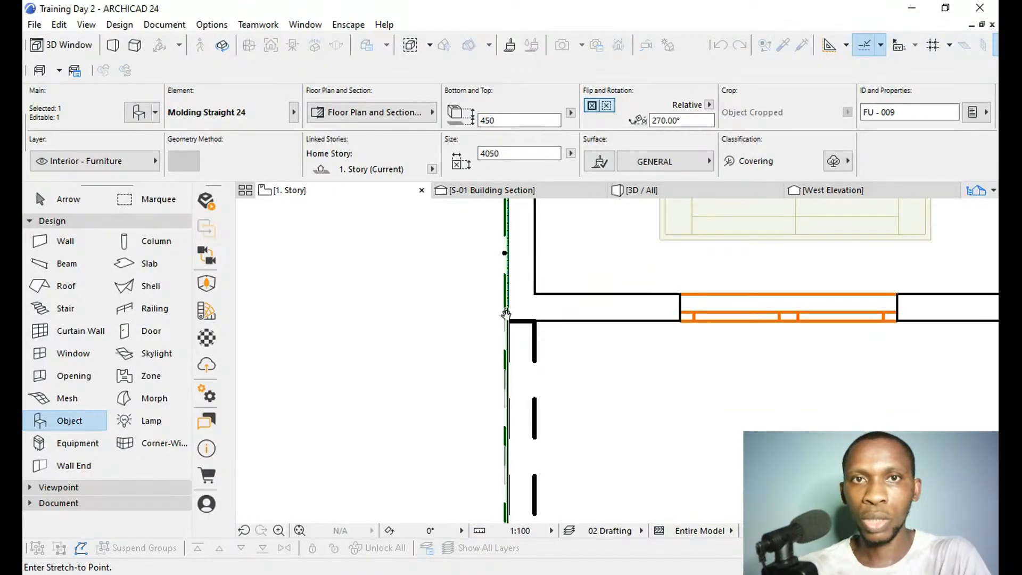
pyautogui.scroll(2, 507, 316)
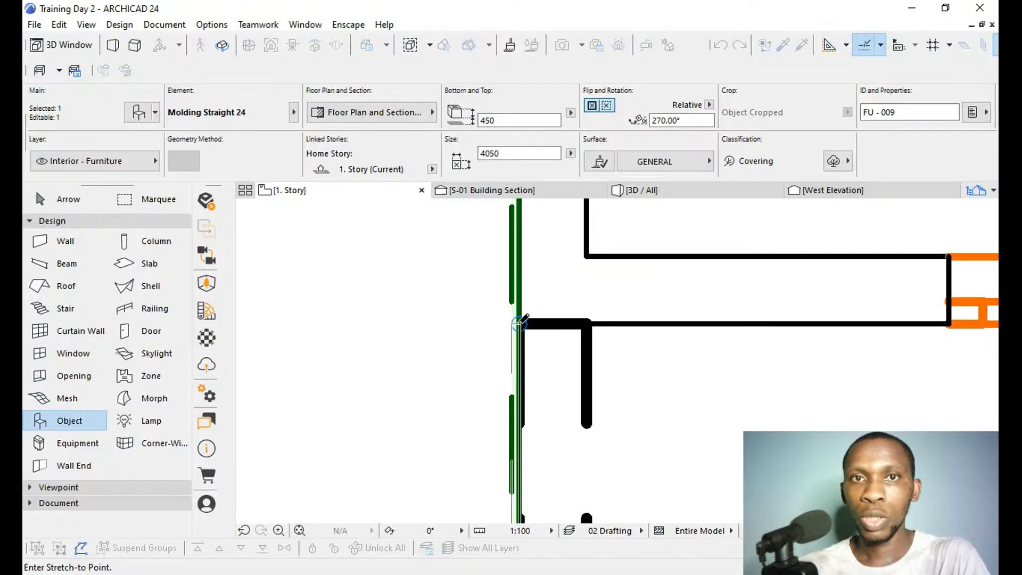
pyautogui.click(520, 321)
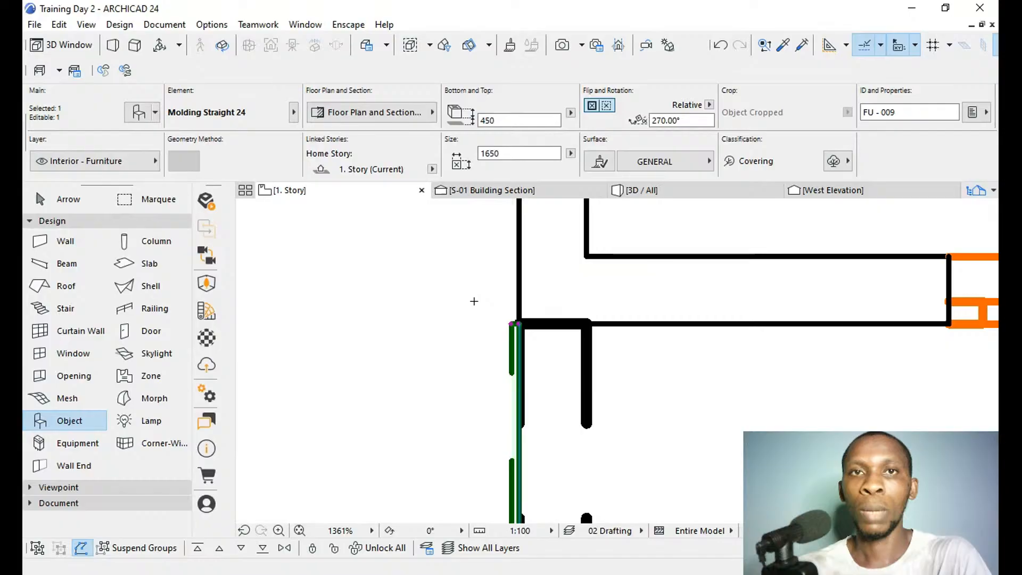
pyautogui.press('Escape')
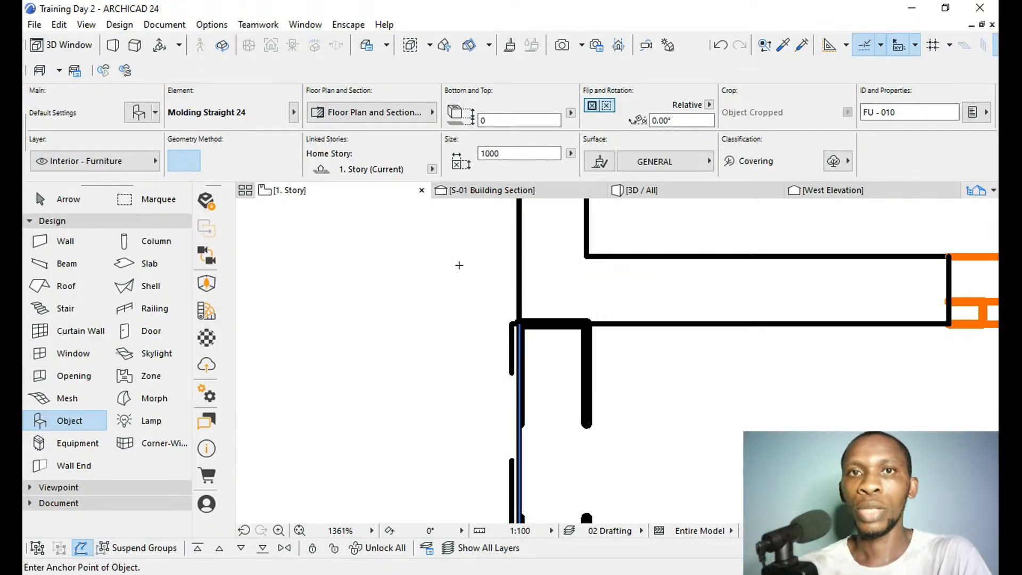
pyautogui.scroll(-3, 459, 266)
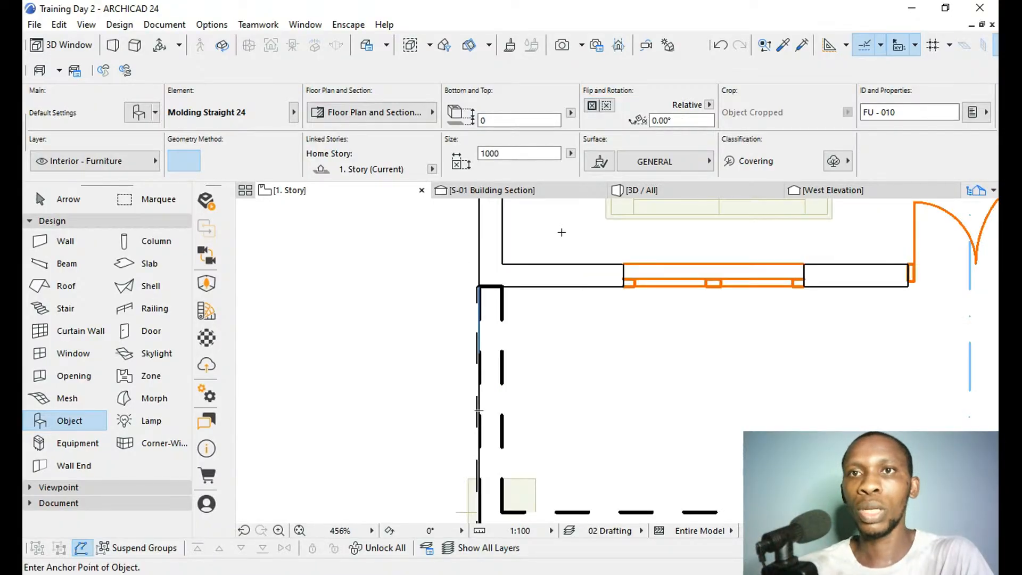
# In the west elevation, copy the 1650 mm side moulding down by its lower front corner to align with the front moulding above the ground-floor porch opening.
pyautogui.click(830, 191)
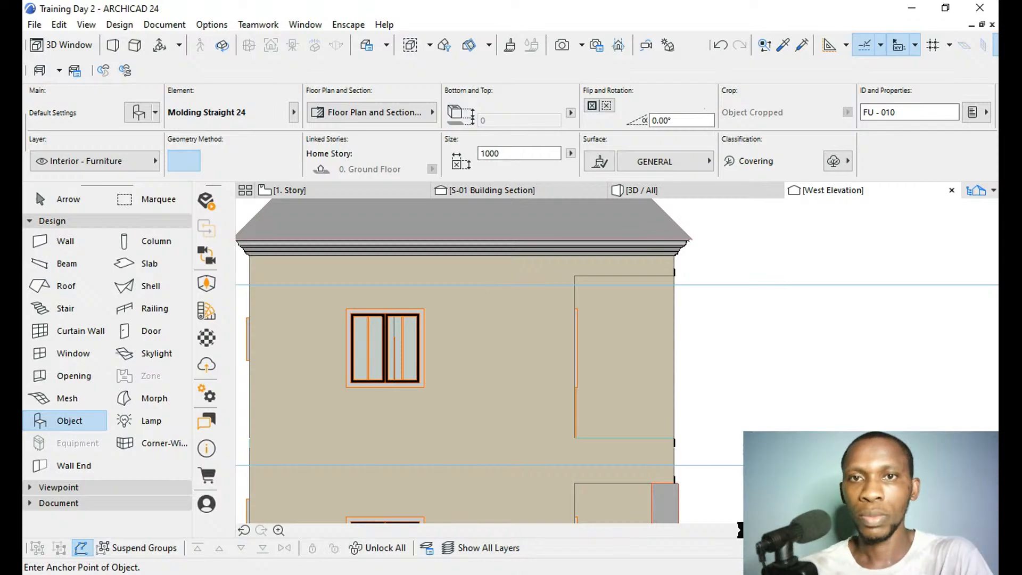
pyautogui.click(674, 439)
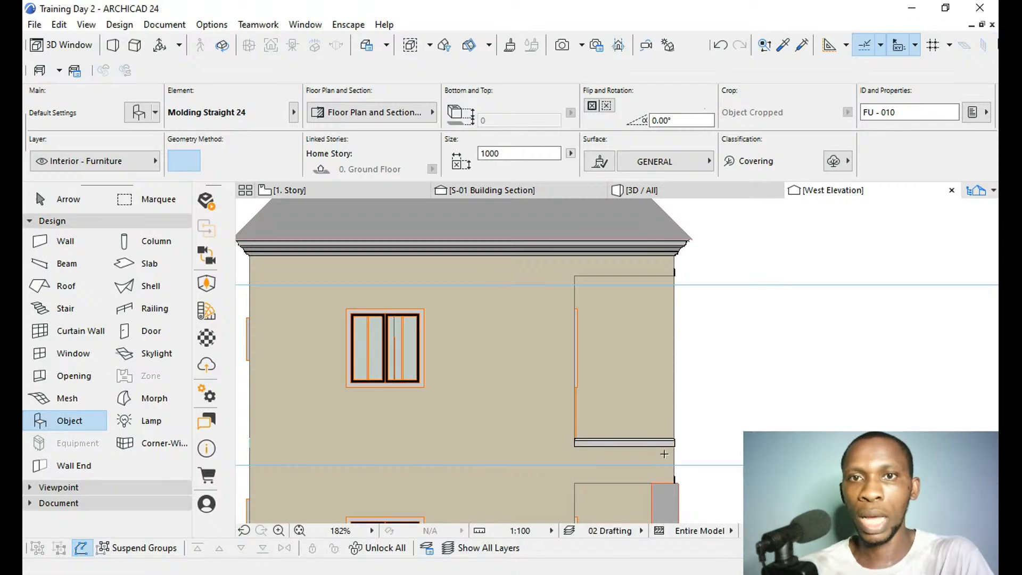
pyautogui.scroll(4, 664, 454)
pyautogui.keyDown('shift'); pyautogui.click(686, 432); pyautogui.keyUp('shift')
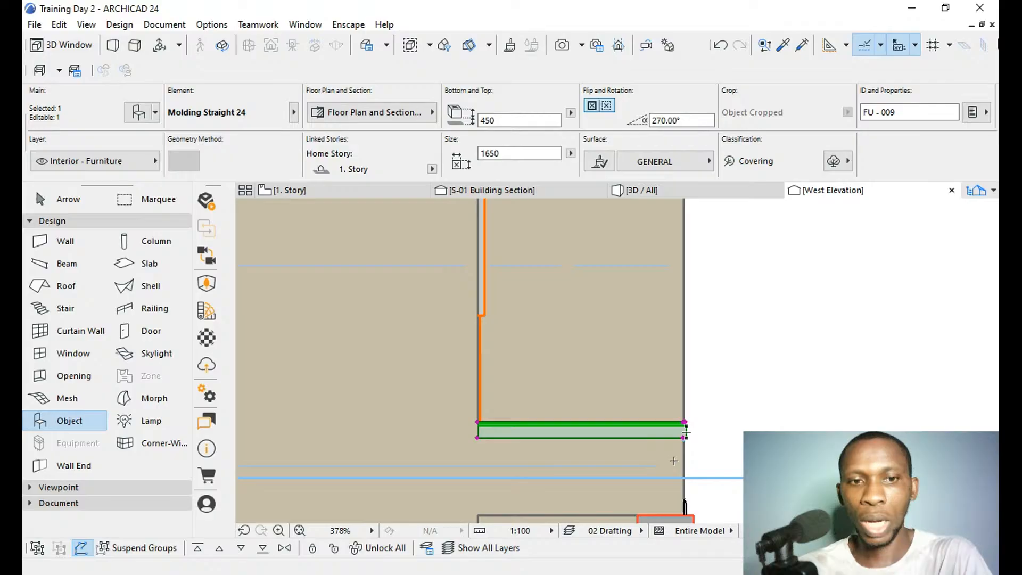
pyautogui.hotkey('ctrl', 'd')
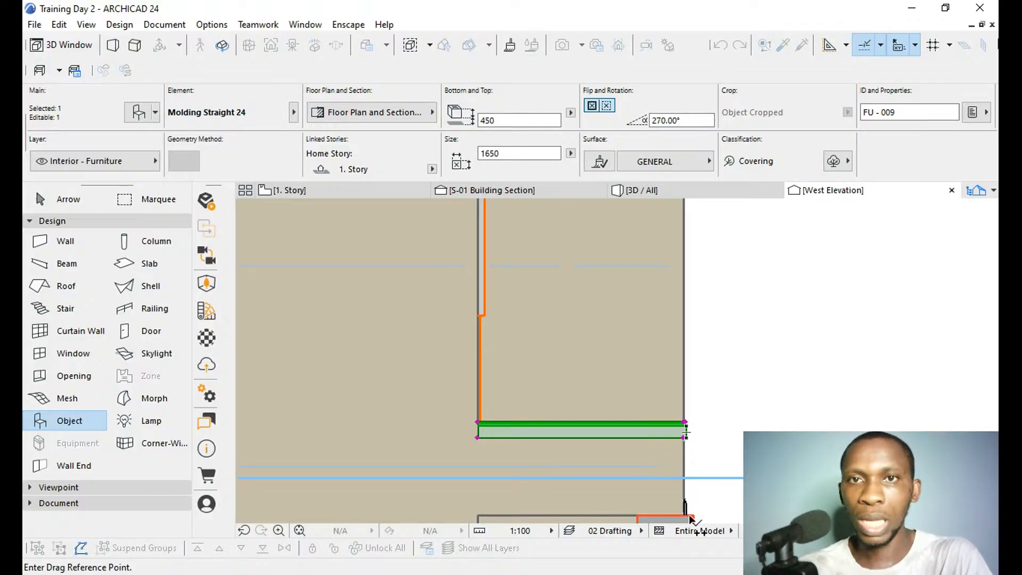
pyautogui.scroll(6, 688, 514)
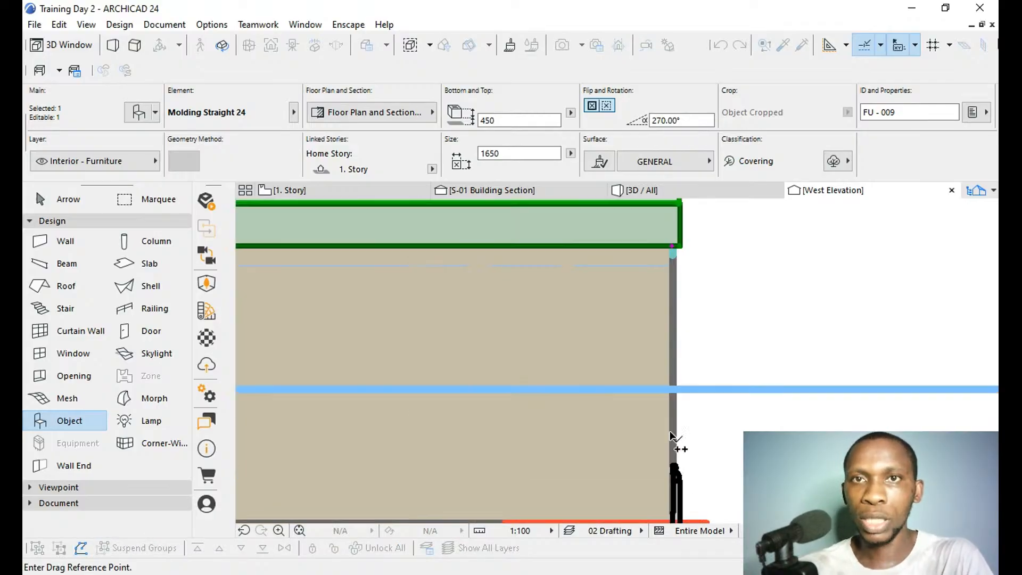
pyautogui.click(673, 247)
pyautogui.moveTo(696, 422); pyautogui.dragTo(694, 302, button='middle')
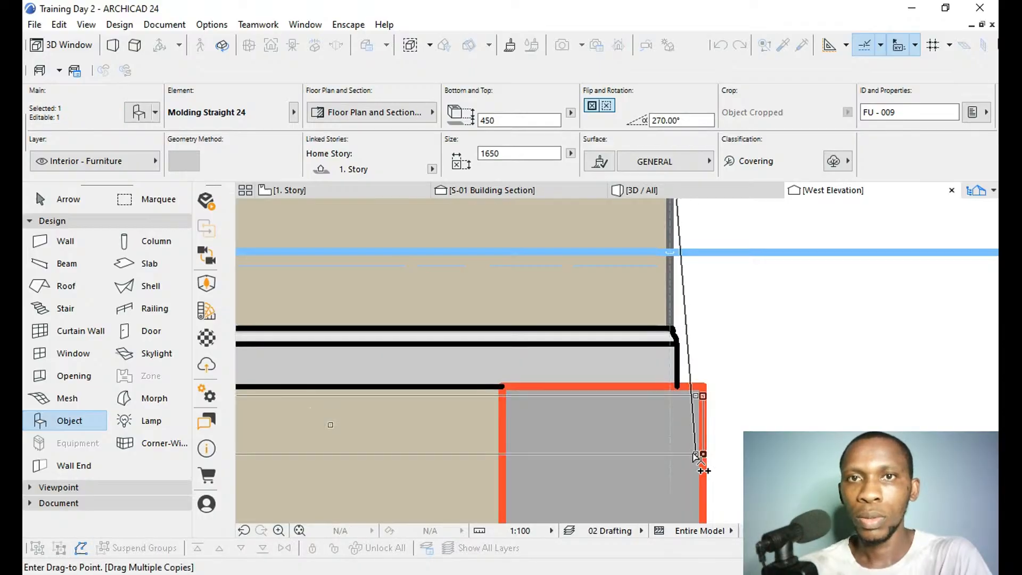
# Place another copy of the side moulding beneath the cornice, level with the upper front moulding at the wall's front edge.
pyautogui.scroll(-5, 693, 448)
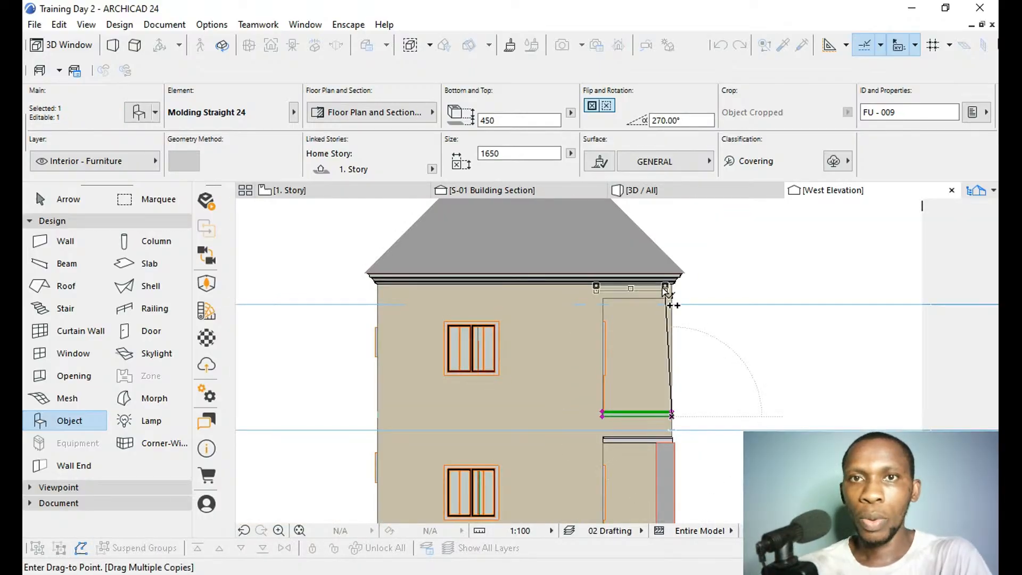
pyautogui.scroll(5, 668, 299)
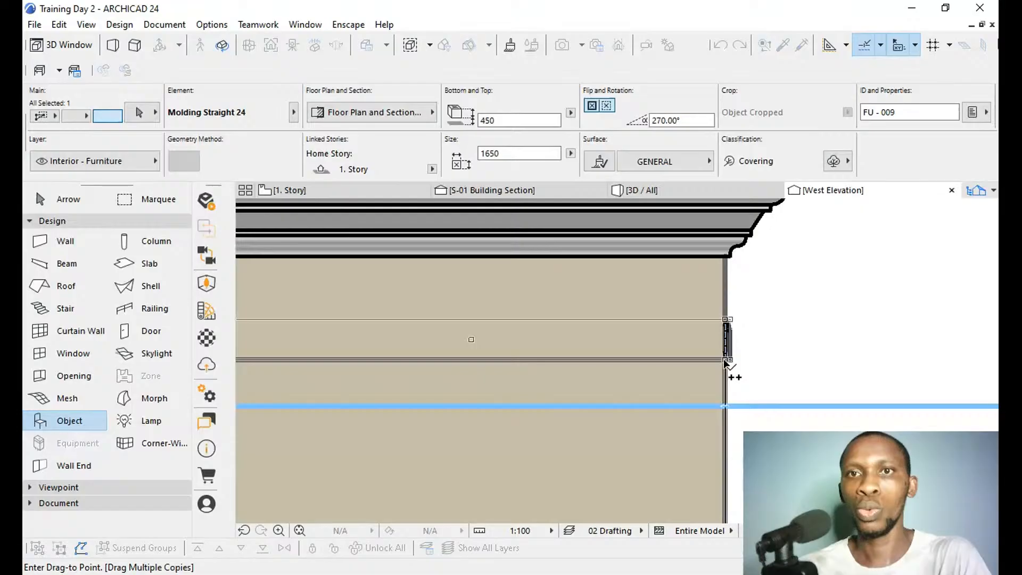
pyautogui.click(742, 363)
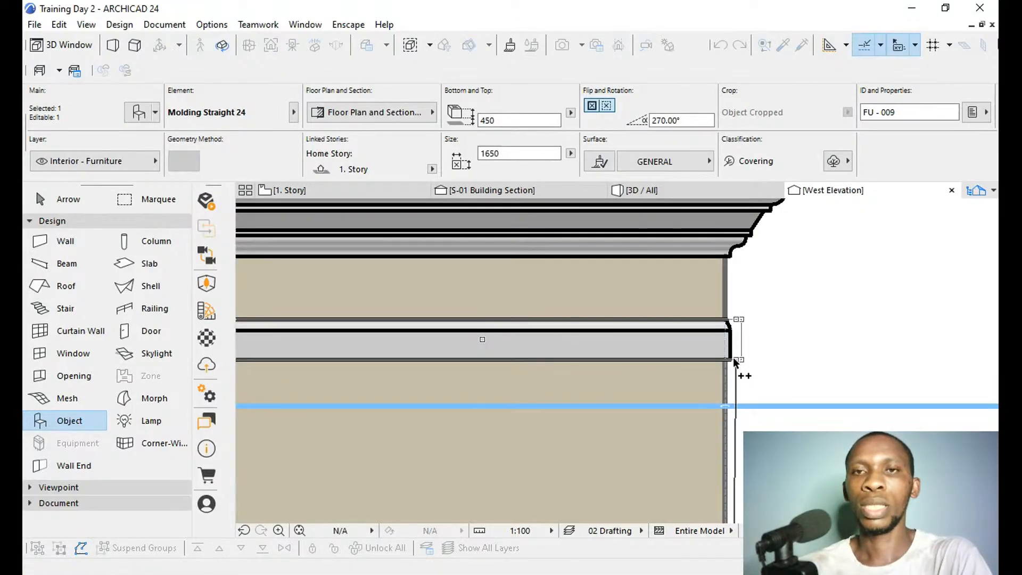
pyautogui.click(733, 359)
pyautogui.press('Escape')
pyautogui.scroll(-3, 778, 300)
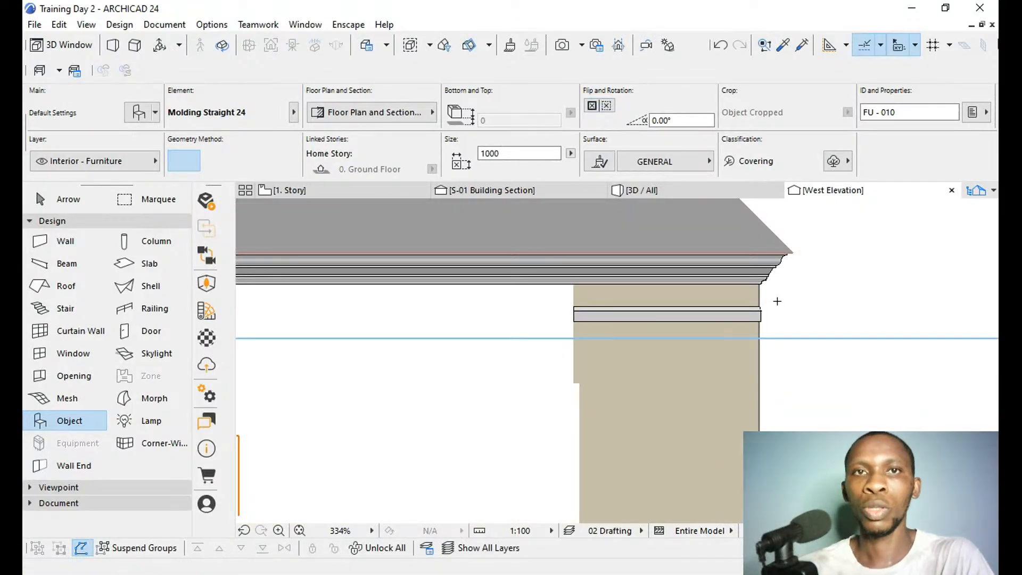
pyautogui.scroll(-2, 777, 301)
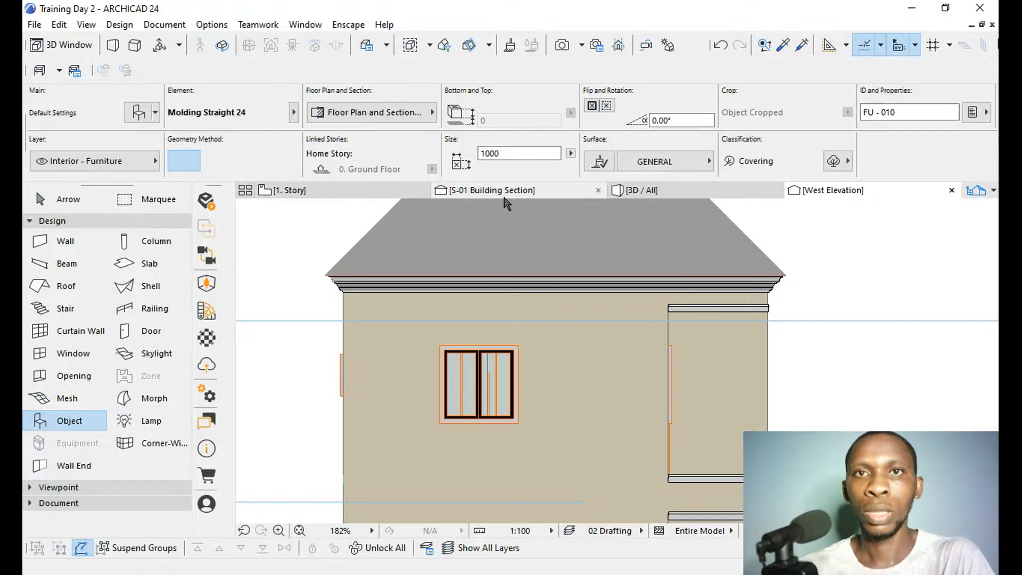
# Examine the wrapped mouldings and the front porch from several angles in the 3D view.
pyautogui.click(671, 192)
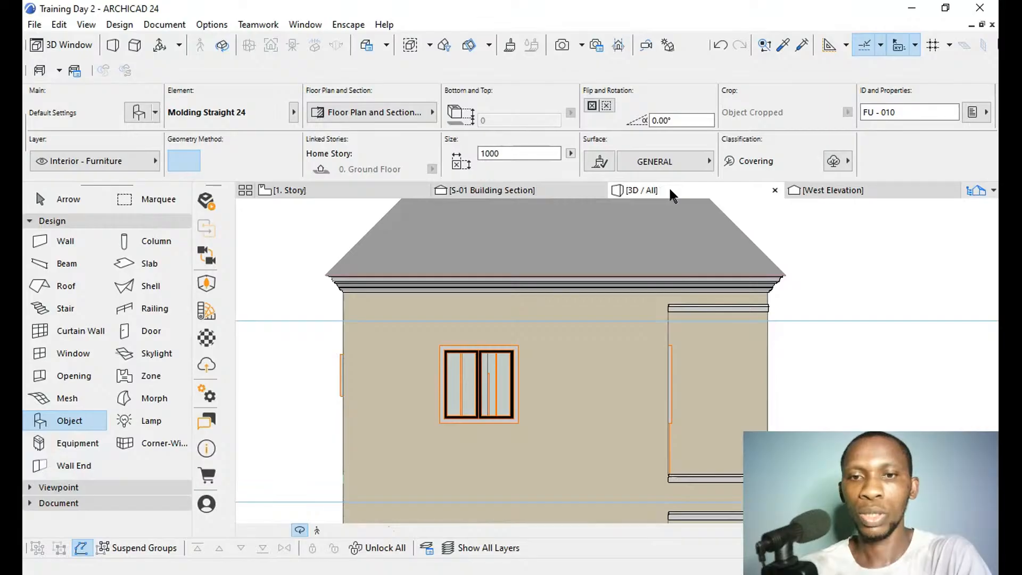
pyautogui.press('Escape')
pyautogui.press('Escape')
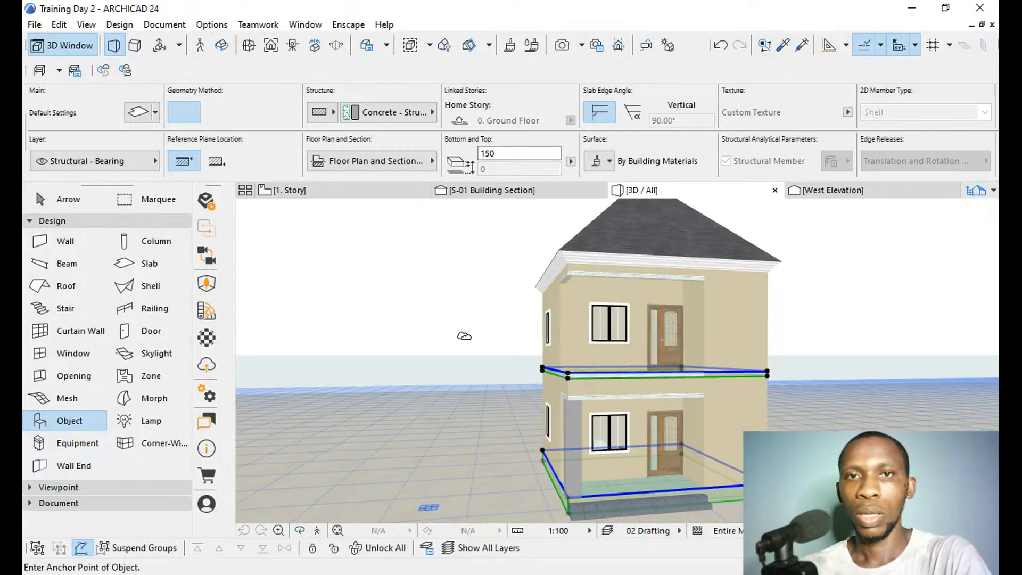
pyautogui.moveTo(464, 336)
pyautogui.keyDown('shift'); pyautogui.mouseDown(button='middle')
pyautogui.moveTo(586, 347)
pyautogui.moveTo(677, 320)
pyautogui.moveTo(721, 327)
pyautogui.moveTo(483, 337)
pyautogui.mouseUp(button='middle'); pyautogui.keyUp('shift')
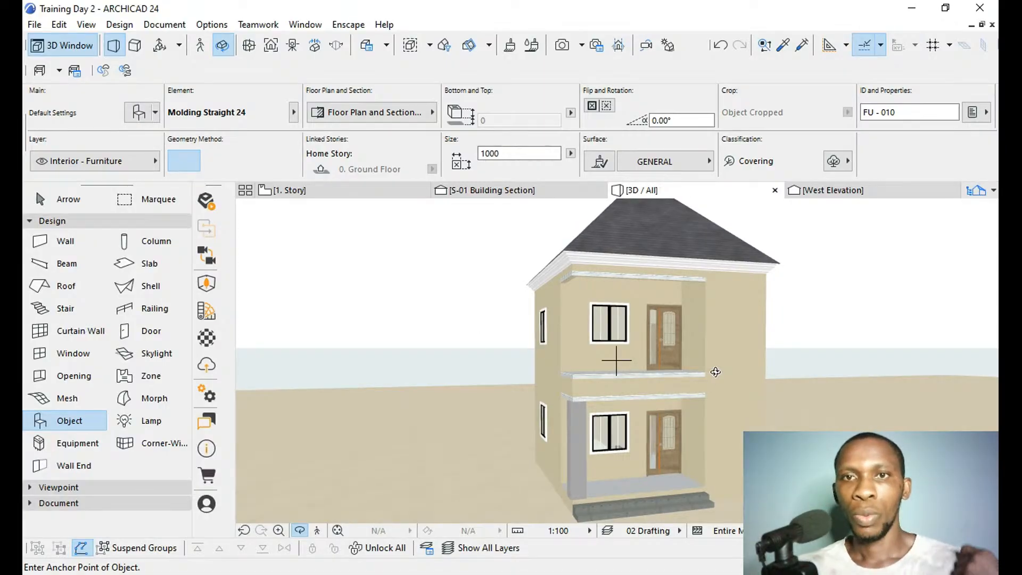
pyautogui.scroll(2, 735, 411)
pyautogui.scroll(2, 732, 447)
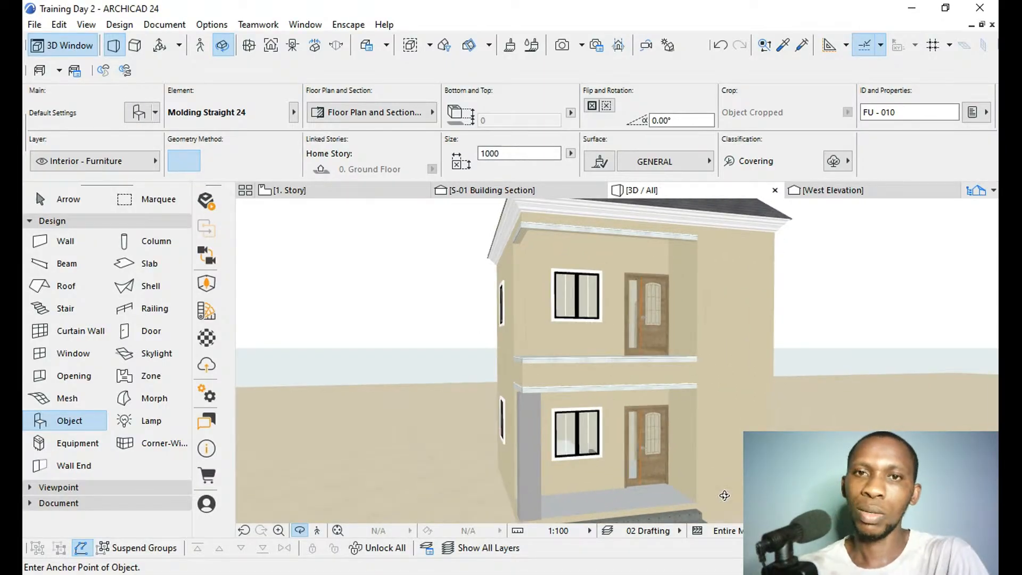
pyautogui.scroll(1, 725, 495)
pyautogui.moveTo(685, 465); pyautogui.dragTo(635, 450)
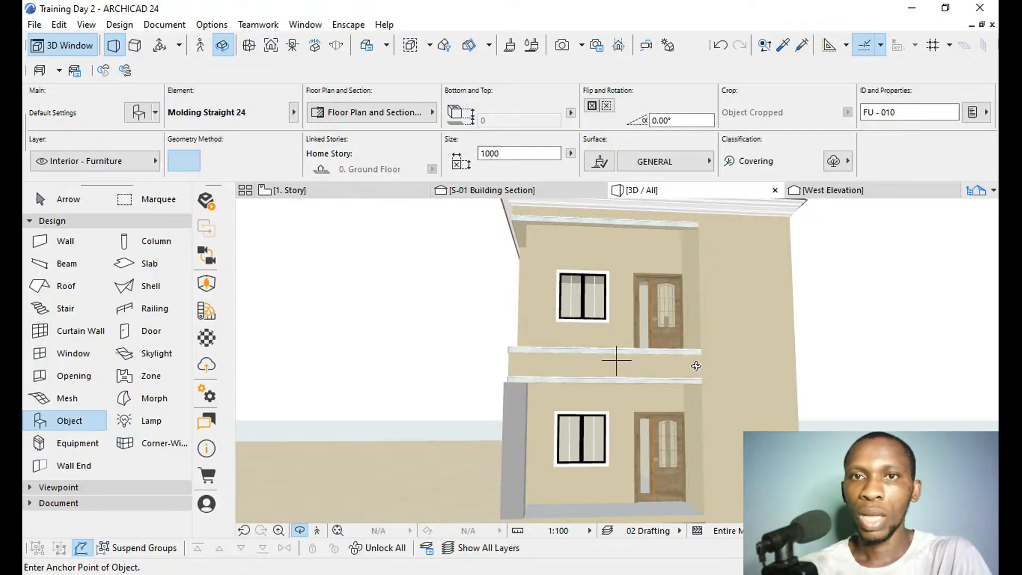
pyautogui.moveTo(712, 445); pyautogui.dragTo(707, 336, button='middle')
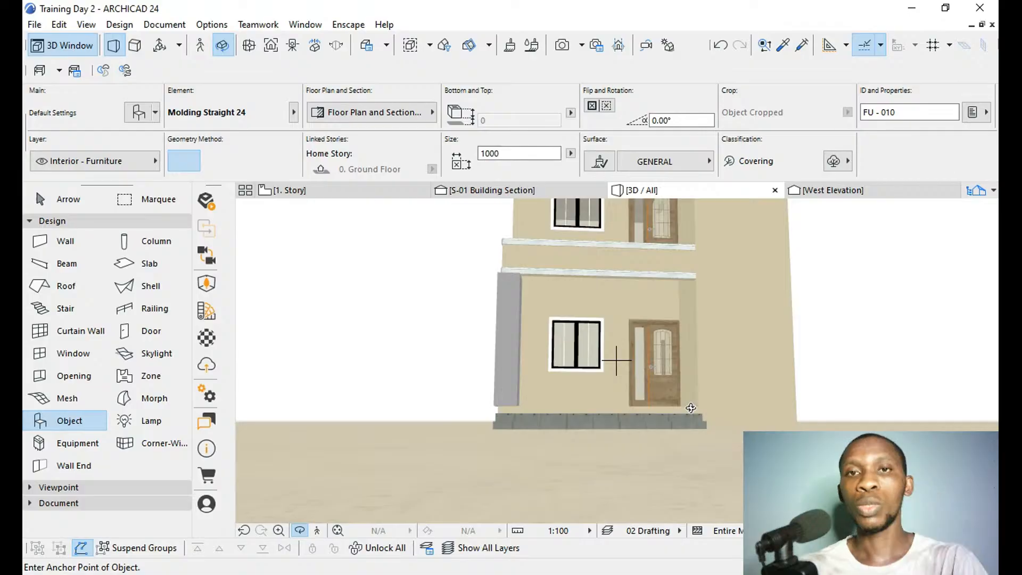
# Activate the Slab tool and bring up the Ground Floor plan at the entrance porch.
pyautogui.click(144, 264)
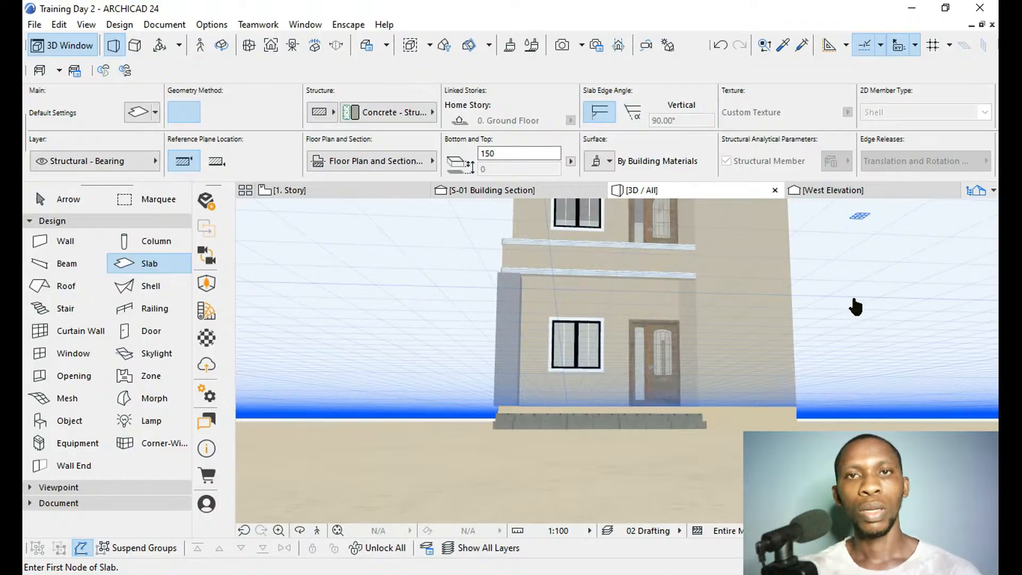
pyautogui.press('F2')
pyautogui.hotkey('ctrl', 'Down')
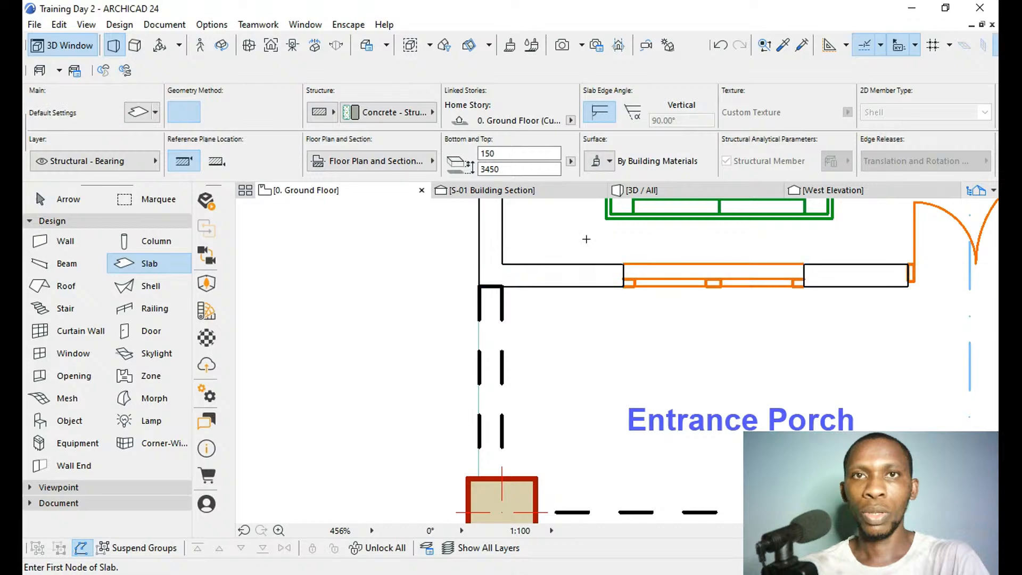
# In the 3D view, inspect the settings of the front slab-edge moulding at elevation 450 without changing them.
pyautogui.click(655, 192)
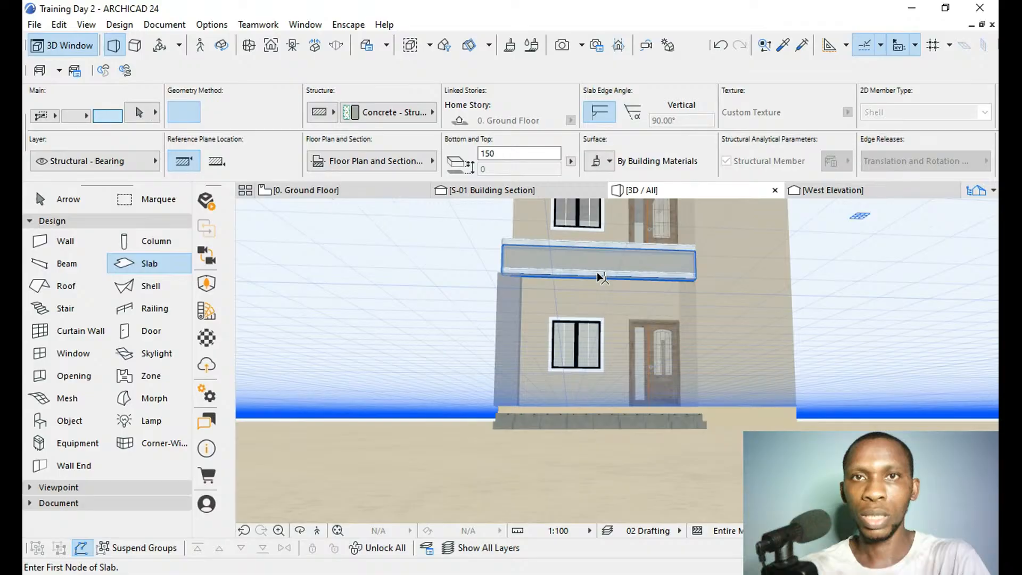
pyautogui.click(639, 245)
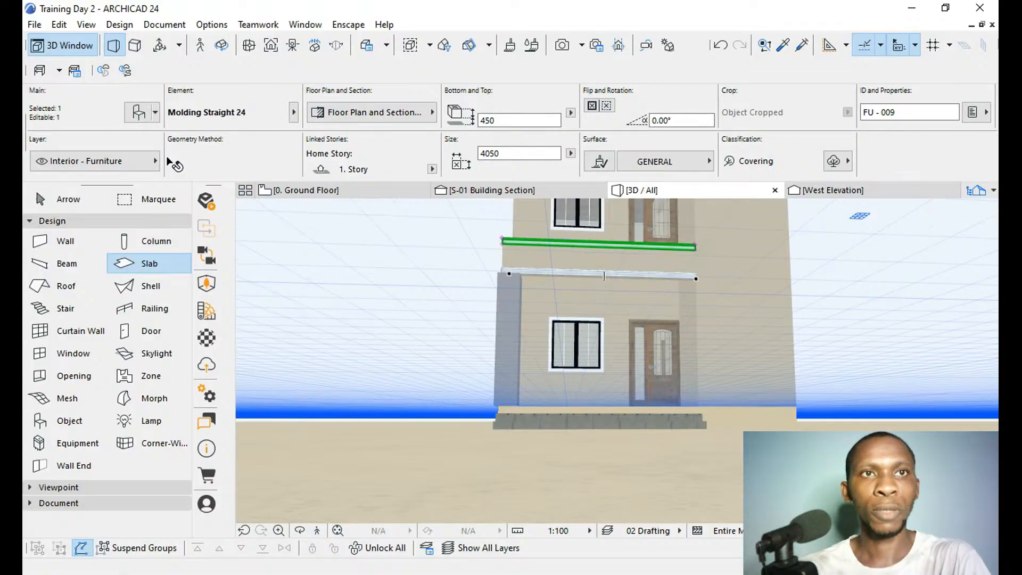
pyautogui.click(131, 115)
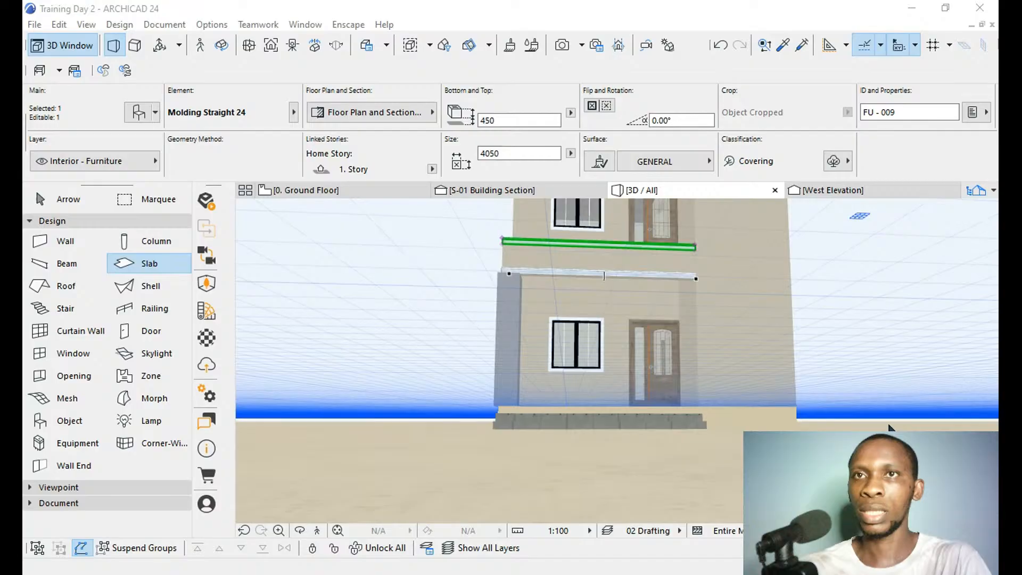
pyautogui.click(818, 391)
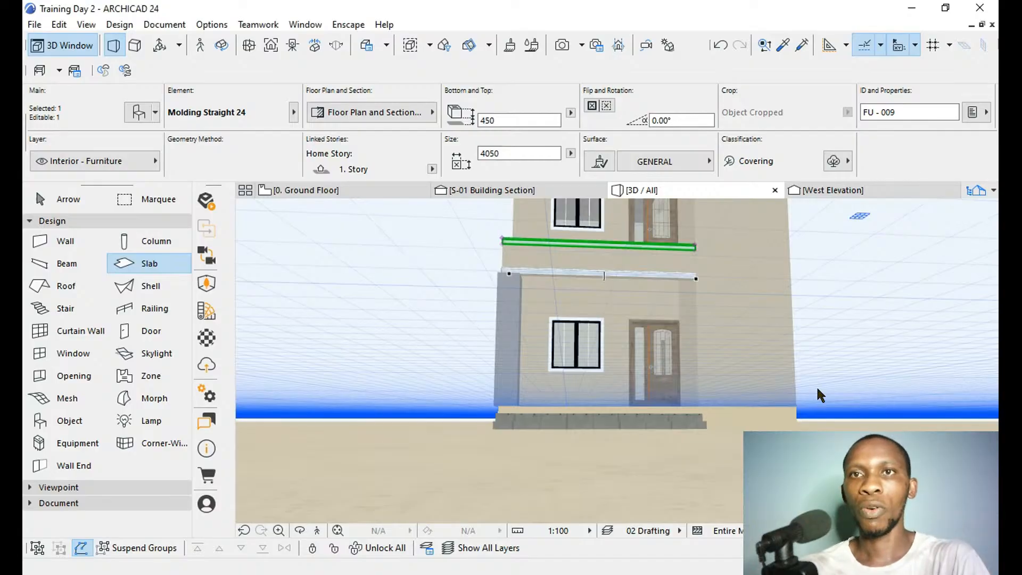
pyautogui.press('Escape')
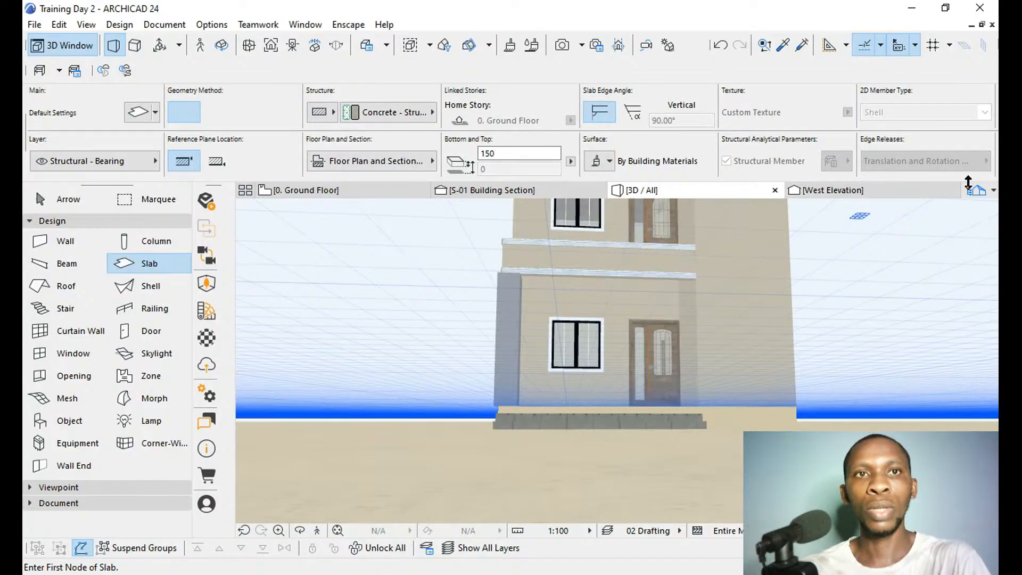
# On the Ground Floor plan, draw a narrow rectangular slab, 16 thick at elevation 0, along the wall's front face from the porch's east corner.
pyautogui.click(310, 191)
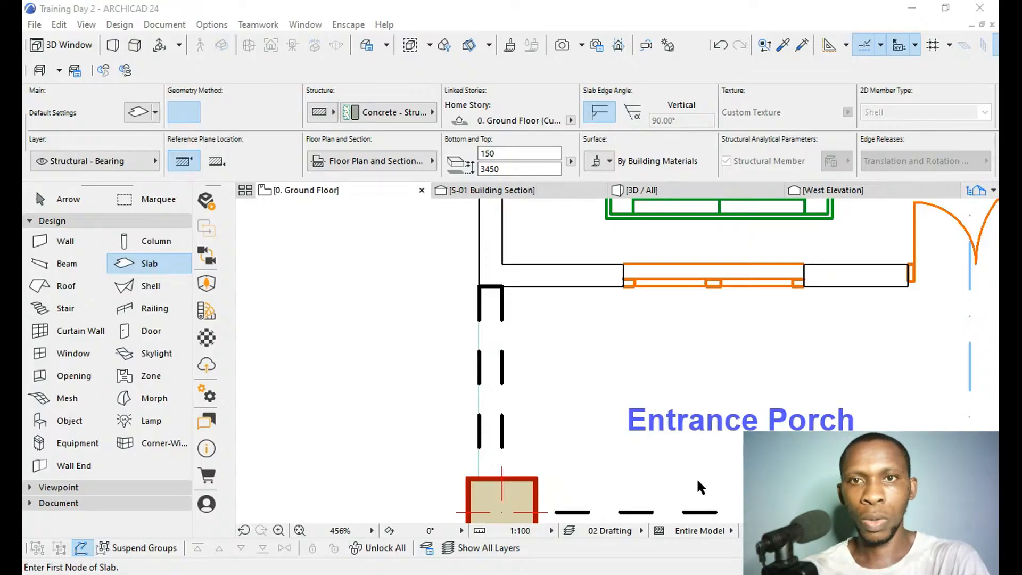
pyautogui.scroll(-3, 696, 477)
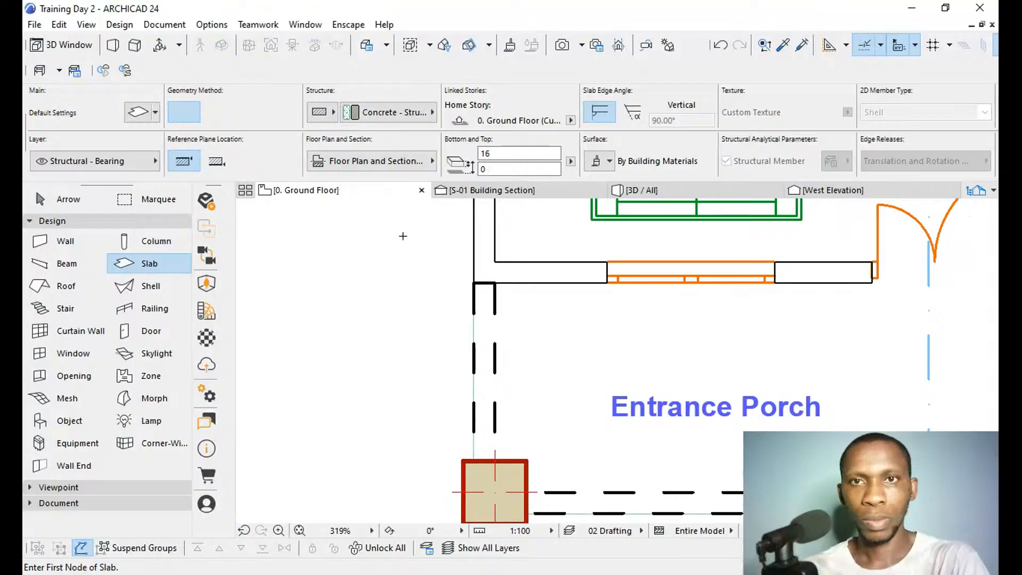
pyautogui.scroll(7, 719, 362)
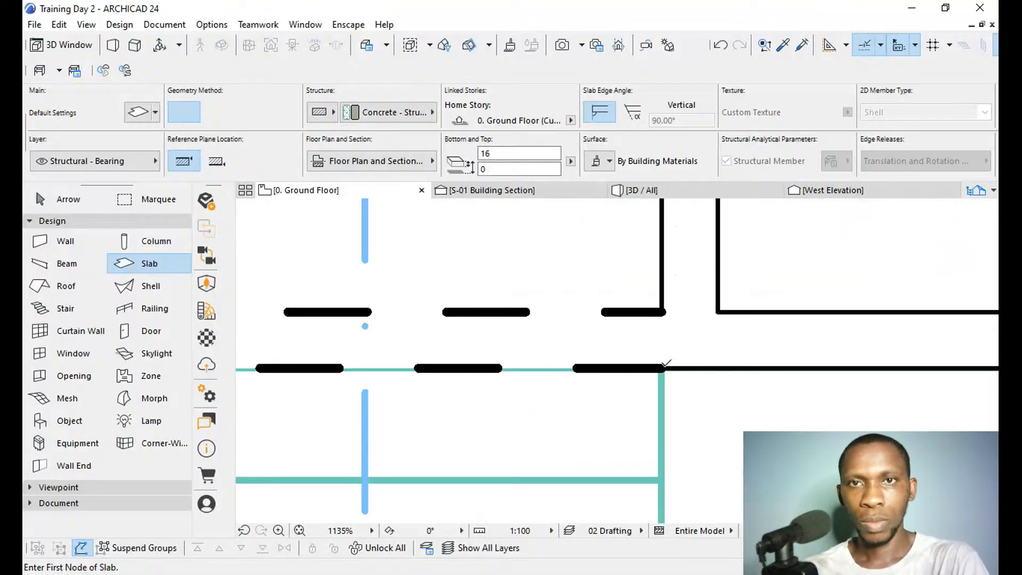
pyautogui.click(662, 368)
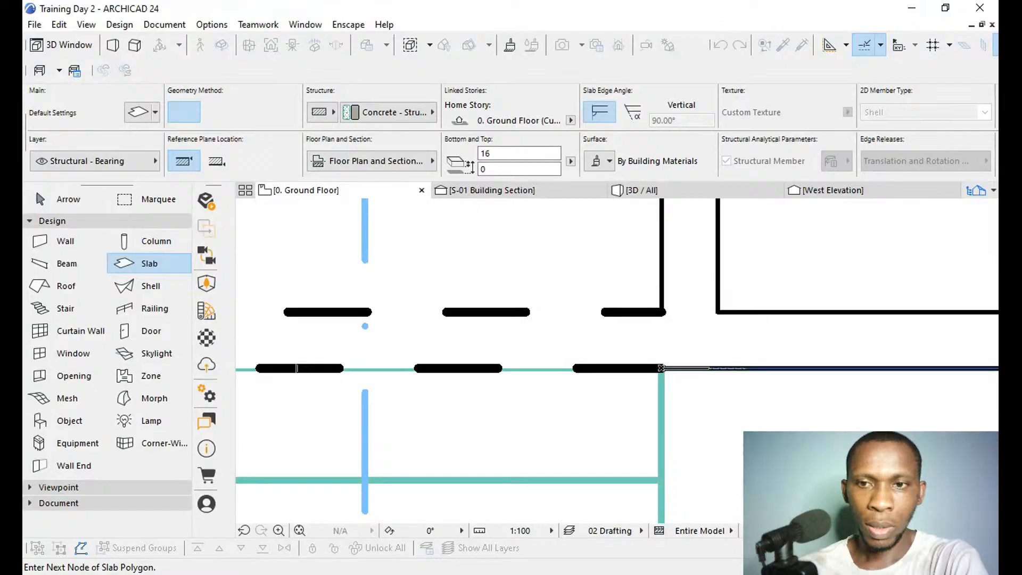
pyautogui.click(710, 368)
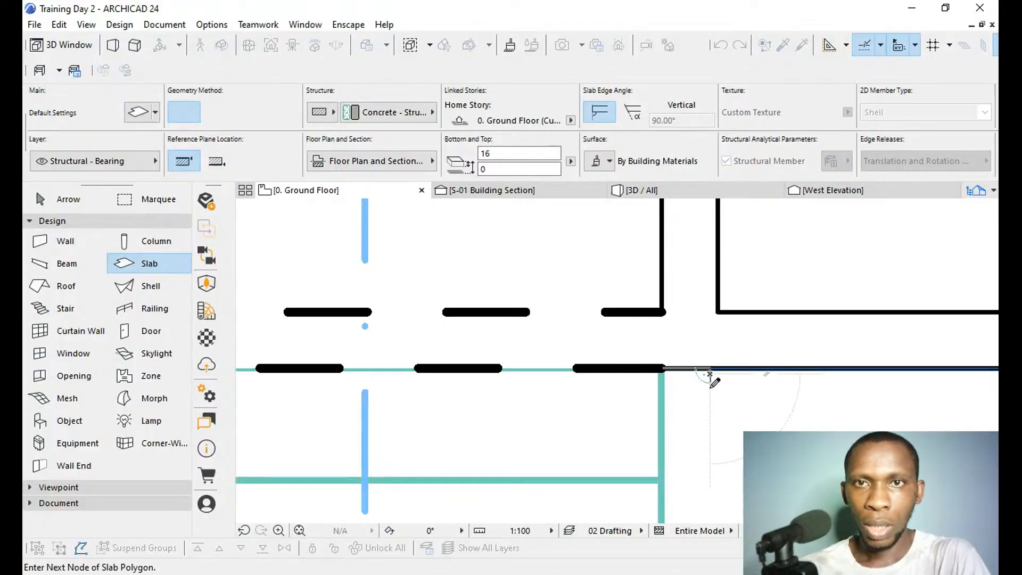
pyautogui.click(665, 369)
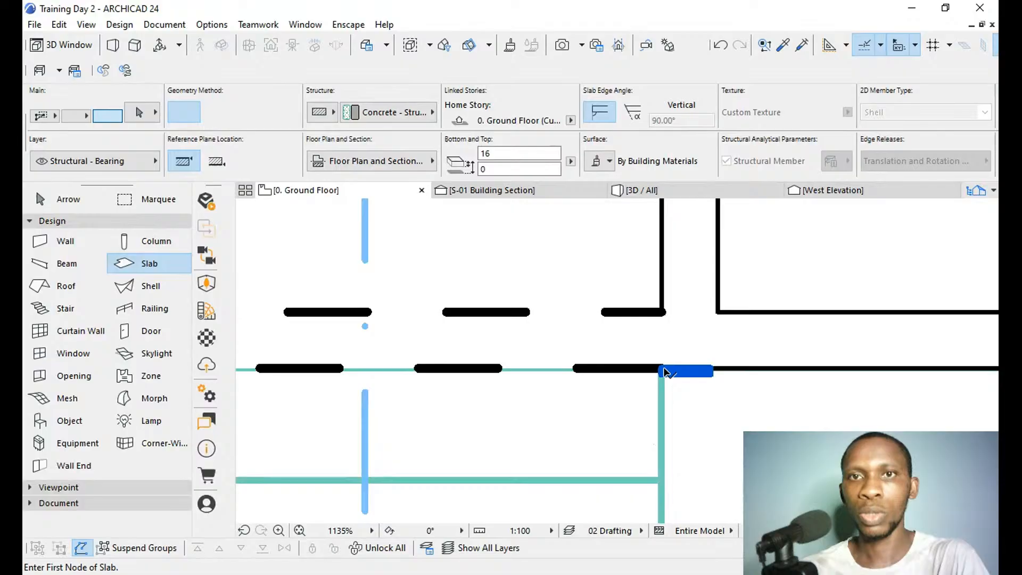
# Open the South Elevation and select the thin slab at the foot of the wall corner beside the entrance door.
pyautogui.keyDown('shift'); pyautogui.click(687, 371); pyautogui.keyUp('shift')
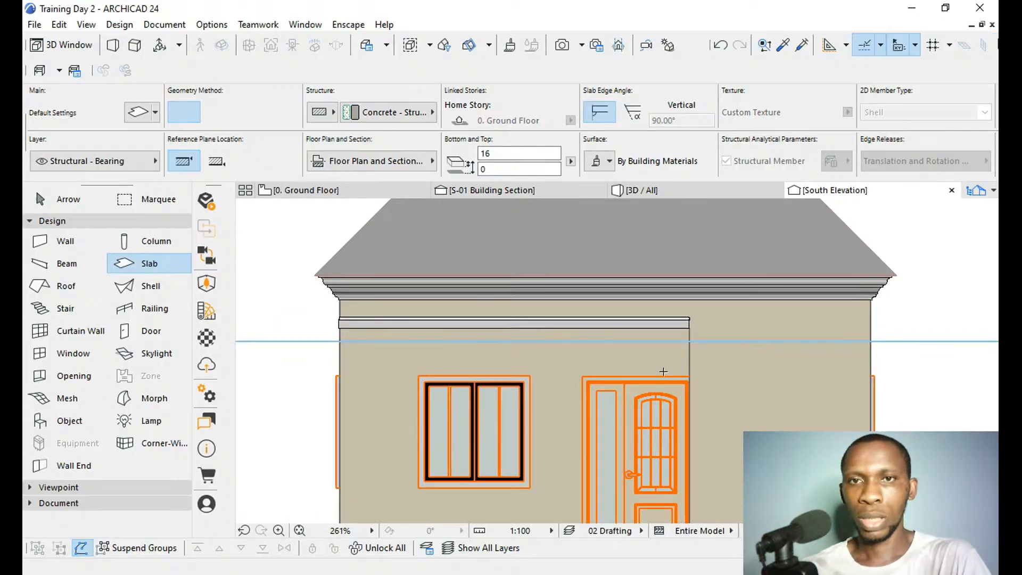
pyautogui.scroll(-5, 680, 252)
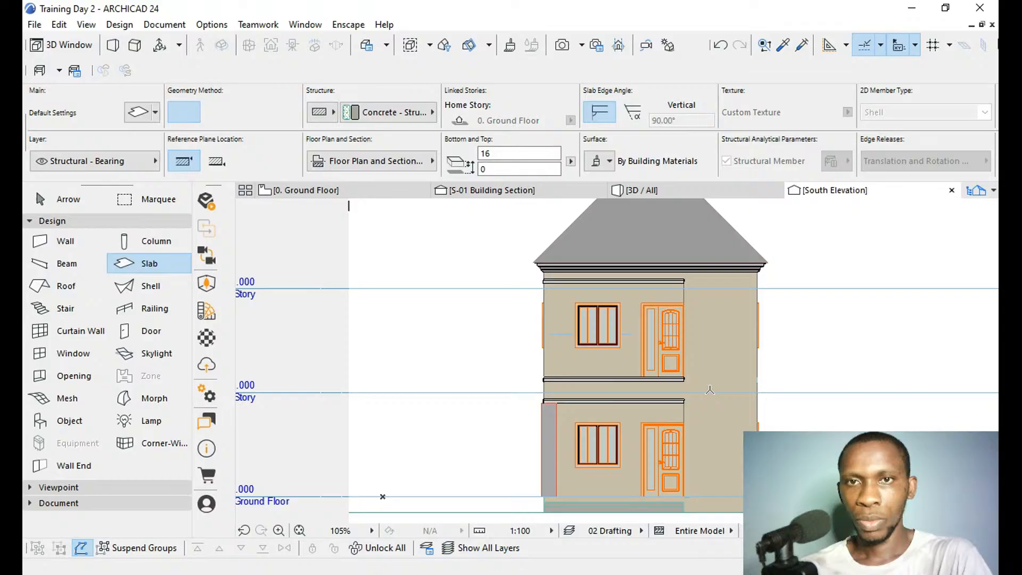
pyautogui.scroll(-2, 708, 394)
pyautogui.scroll(5, 704, 478)
pyautogui.scroll(10, 704, 477)
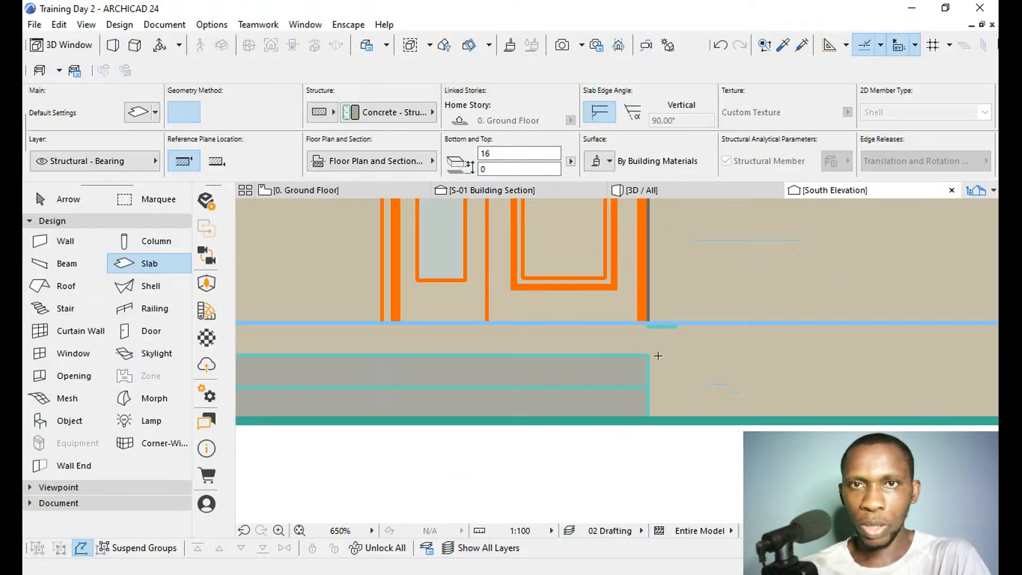
pyautogui.click(649, 325)
pyautogui.click(650, 325)
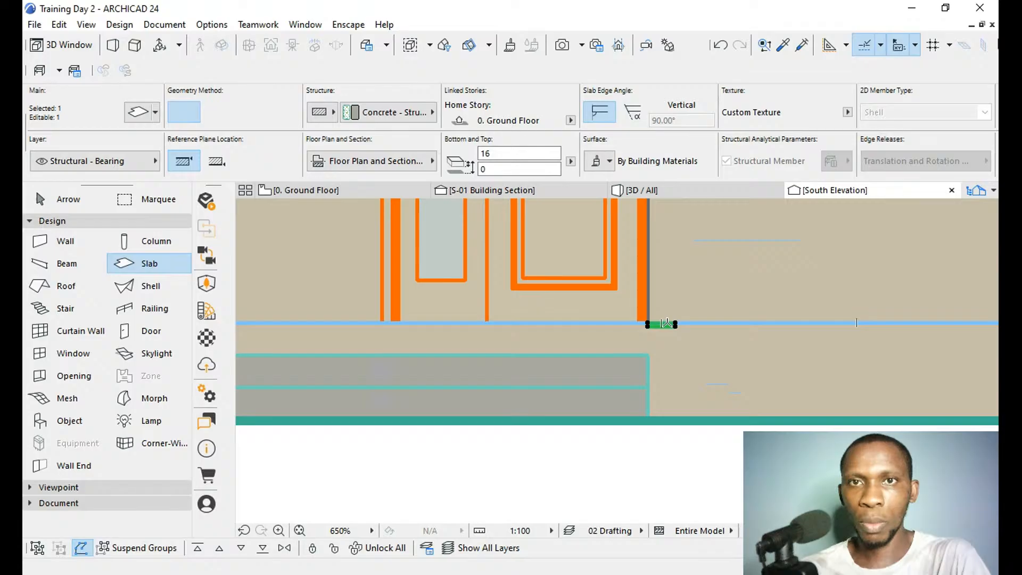
pyautogui.scroll(6, 665, 319)
pyautogui.scroll(1, 657, 317)
pyautogui.hotkey('ctrl', 'd')
pyautogui.click(655, 325)
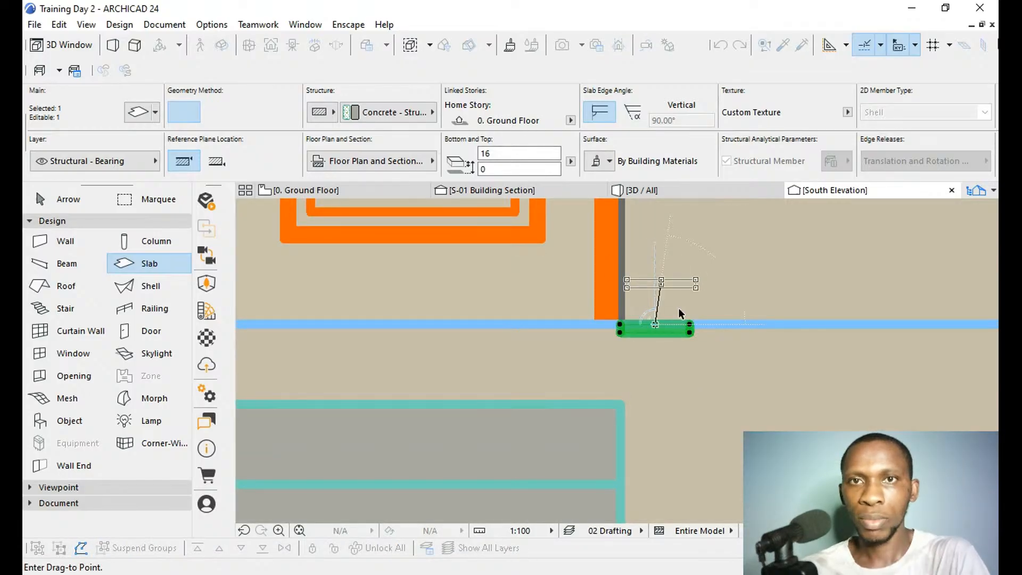
pyautogui.press('Escape')
pyautogui.hotkey('ctrl', 'd')
pyautogui.click(621, 325)
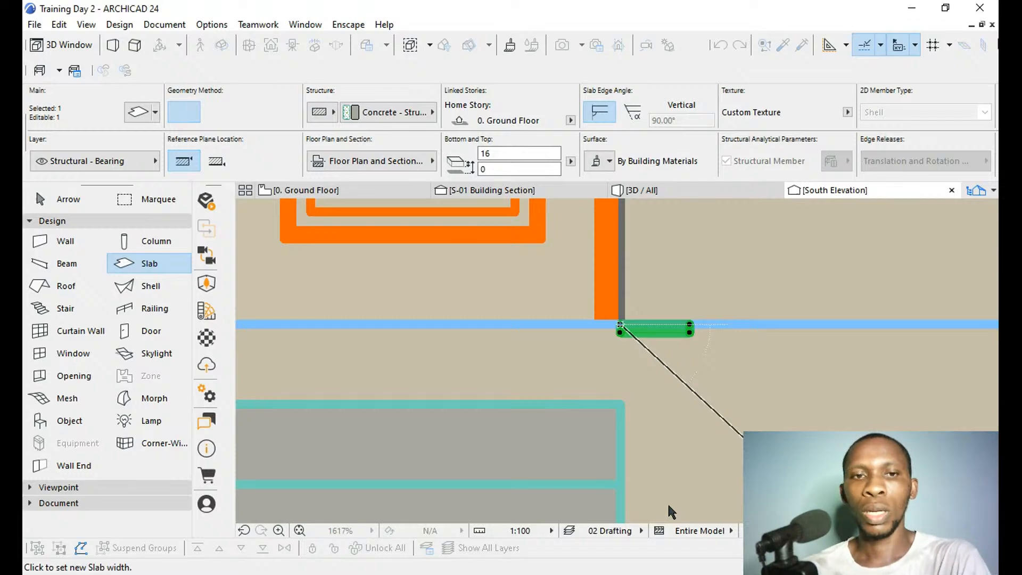
pyautogui.scroll(-3, 669, 474)
pyautogui.press('Escape')
# Move the thin slab up by its own thickness so its underside sits on the Ground Floor level line, top at 16.
pyautogui.scroll(3, 649, 445)
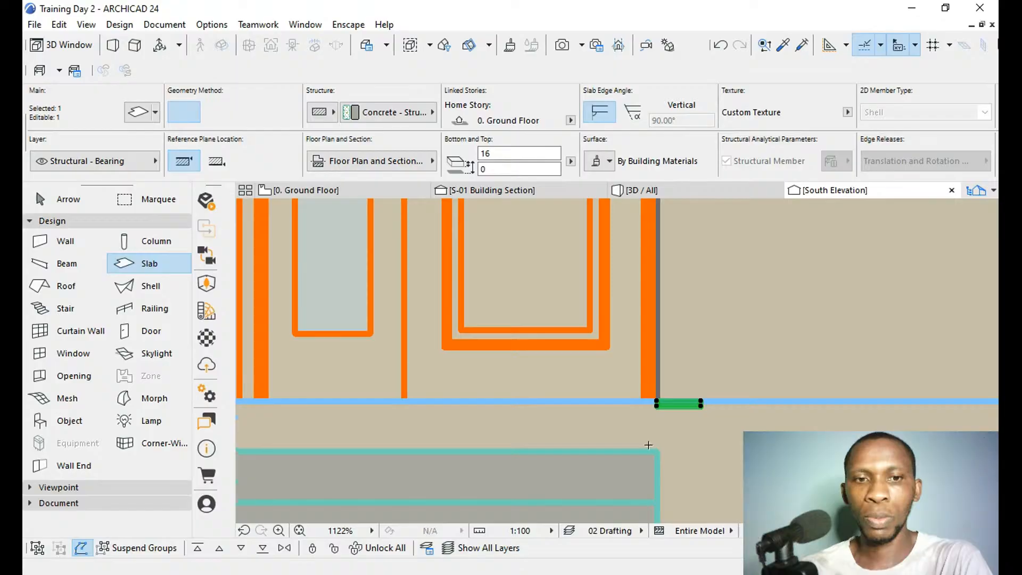
pyautogui.scroll(3, 649, 445)
pyautogui.hotkey('ctrl', 'd')
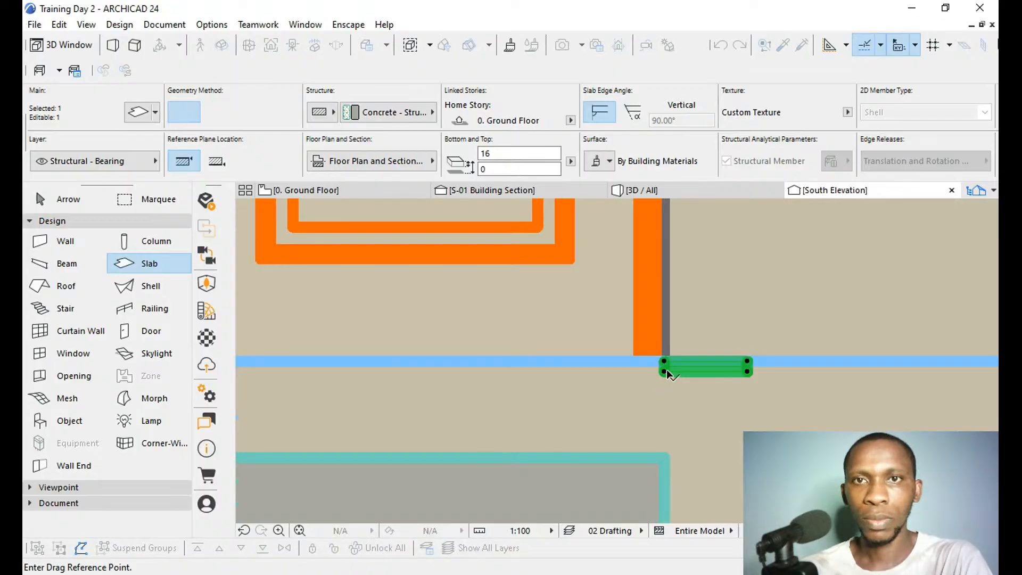
pyautogui.click(665, 372)
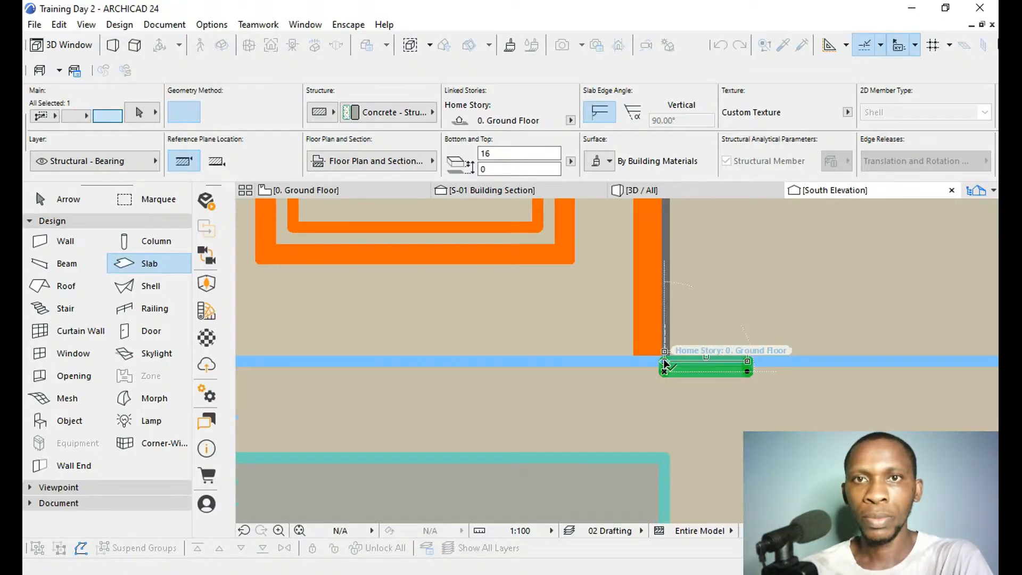
pyautogui.click(664, 361)
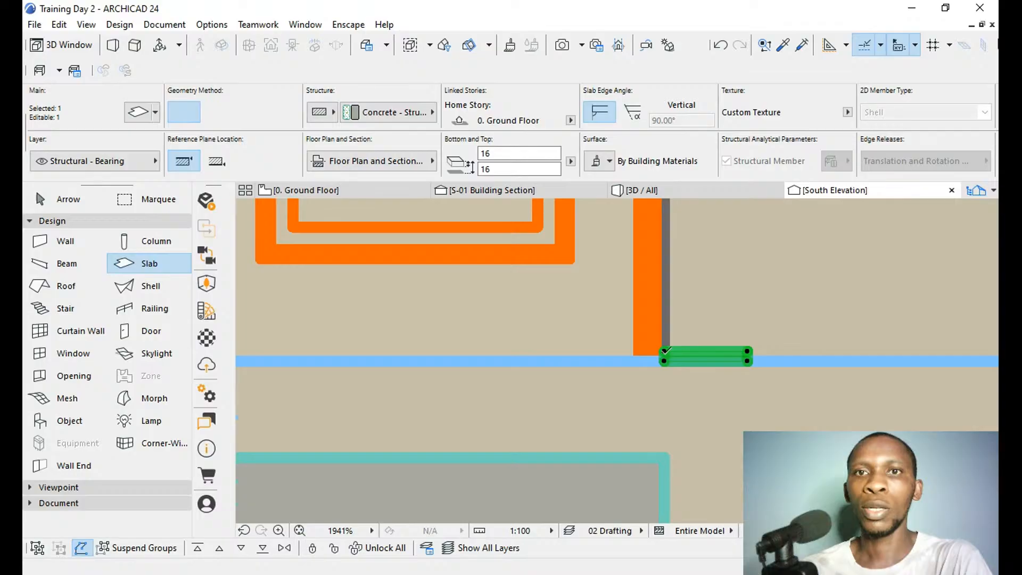
# Stretch the slab's top up to the top edge of the lower front moulding, making it a vertical strip 2830 high.
pyautogui.click(665, 351)
pyautogui.scroll(-4, 694, 458)
pyautogui.scroll(-5, 693, 463)
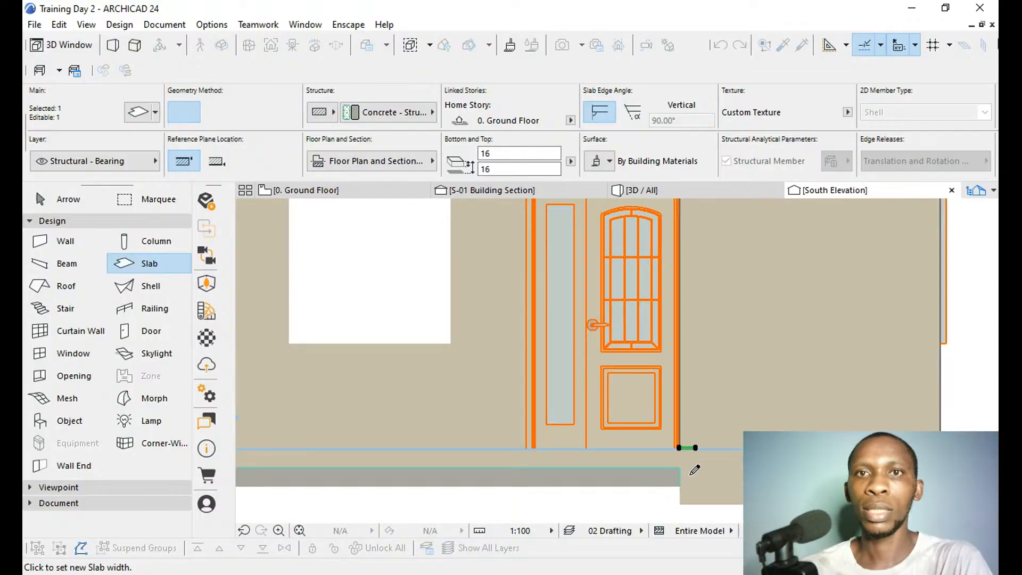
pyautogui.scroll(7, 687, 282)
pyautogui.scroll(3, 682, 294)
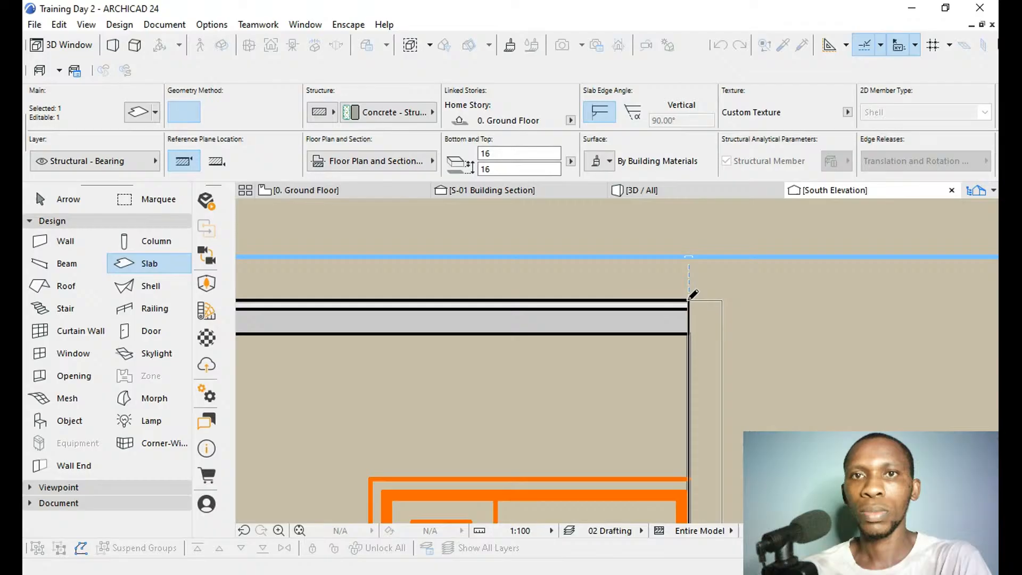
pyautogui.click(722, 301)
pyautogui.scroll(-3, 724, 305)
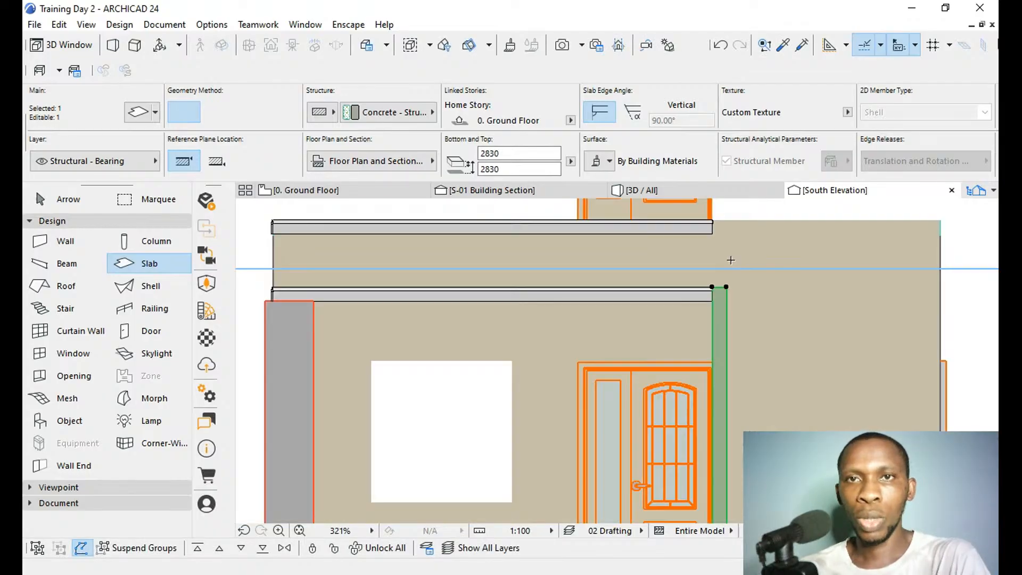
# Place a copy of the vertical strip on the upper storey, with its lower corner at the top end of the balcony-edge moulding.
pyautogui.scroll(-3, 730, 277)
pyautogui.scroll(4, 711, 400)
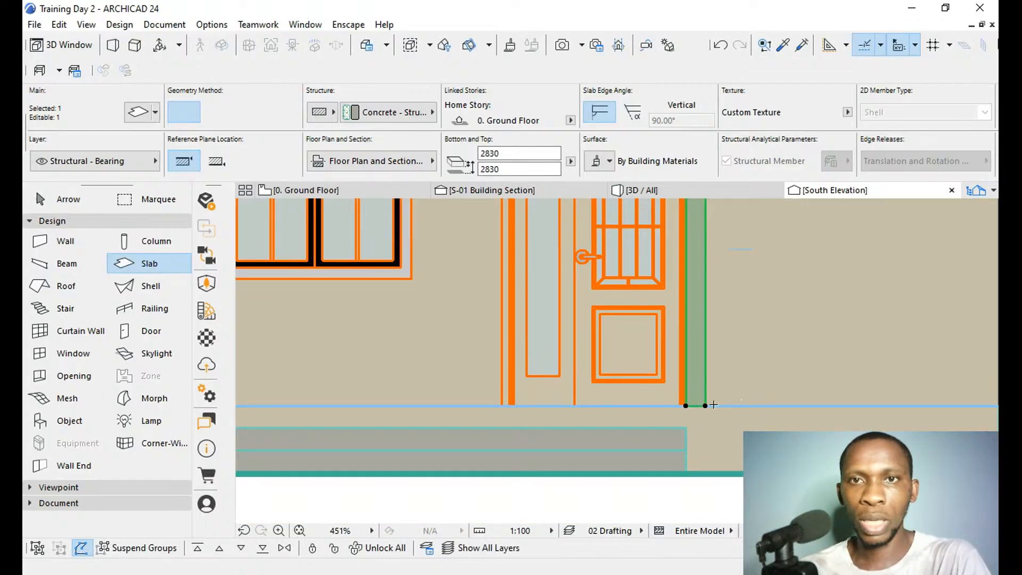
pyautogui.hotkey('ctrl', 'd')
pyautogui.press('ctrl')
pyautogui.click(686, 406)
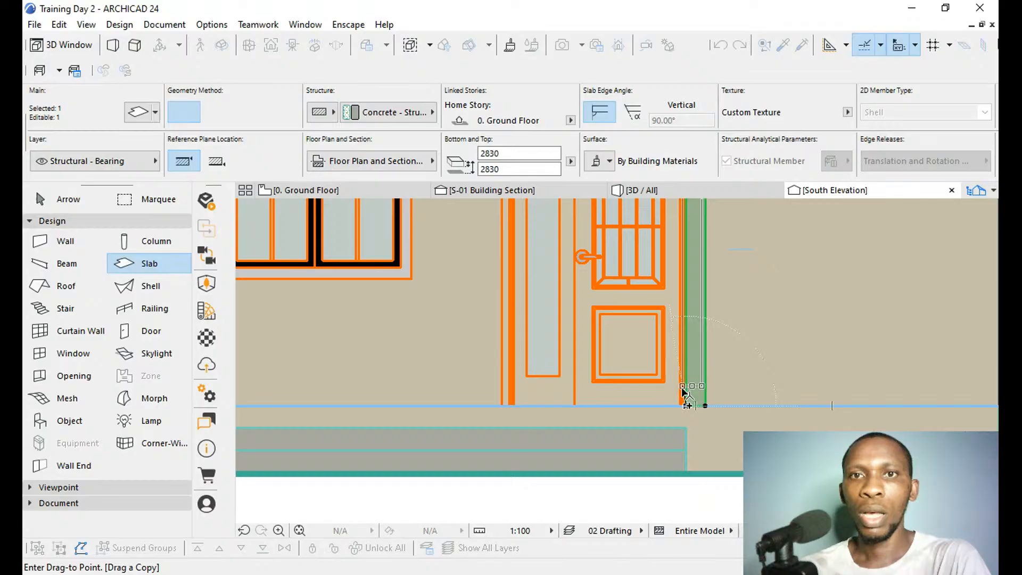
pyautogui.scroll(-2, 697, 510)
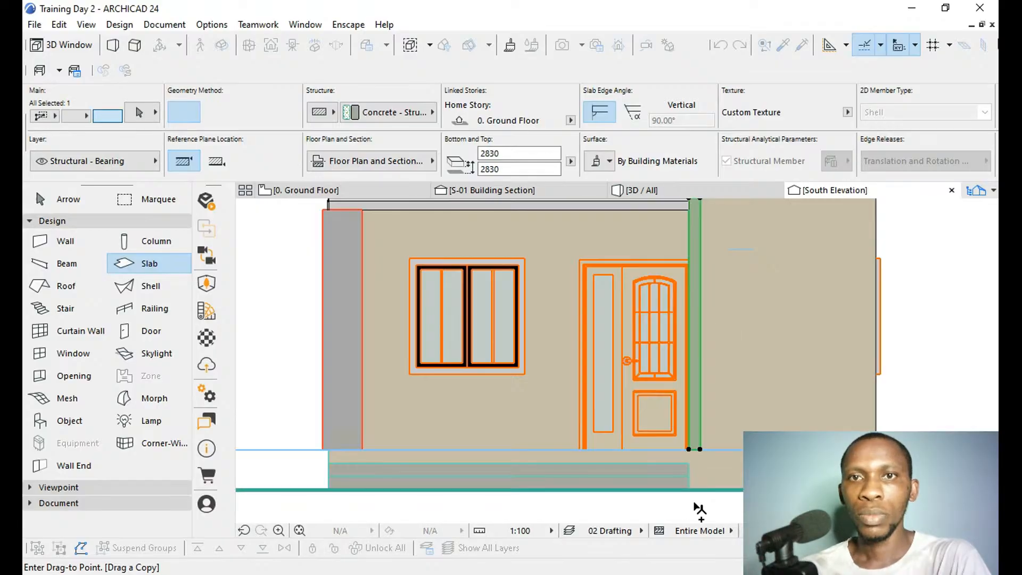
pyautogui.scroll(-3, 698, 510)
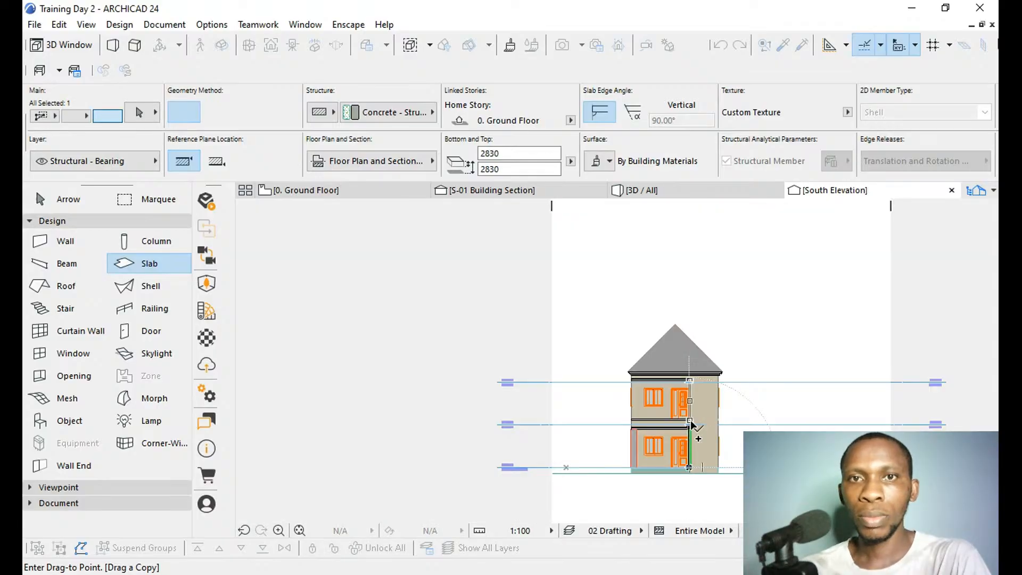
pyautogui.scroll(5, 690, 421)
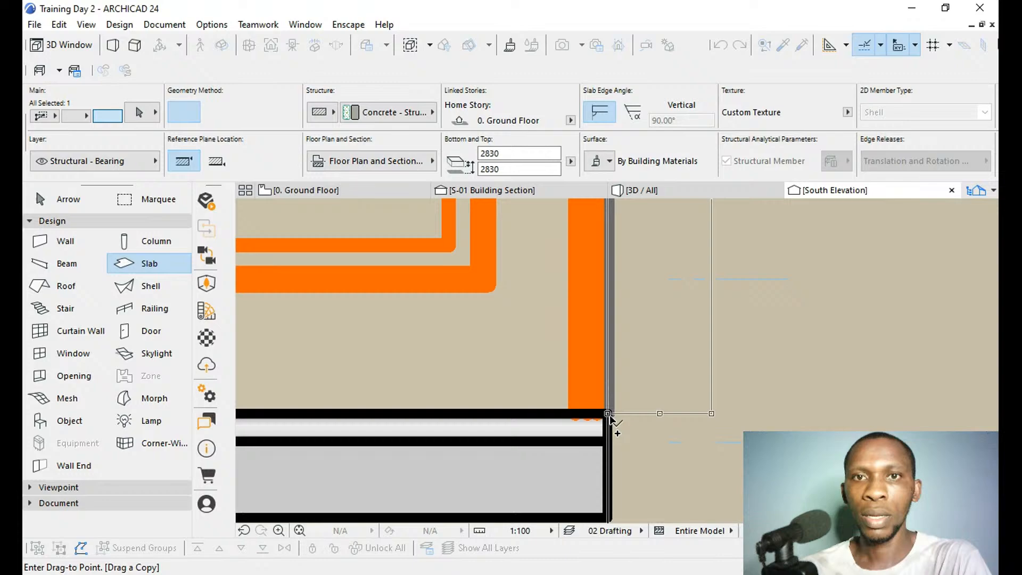
pyautogui.click(608, 415)
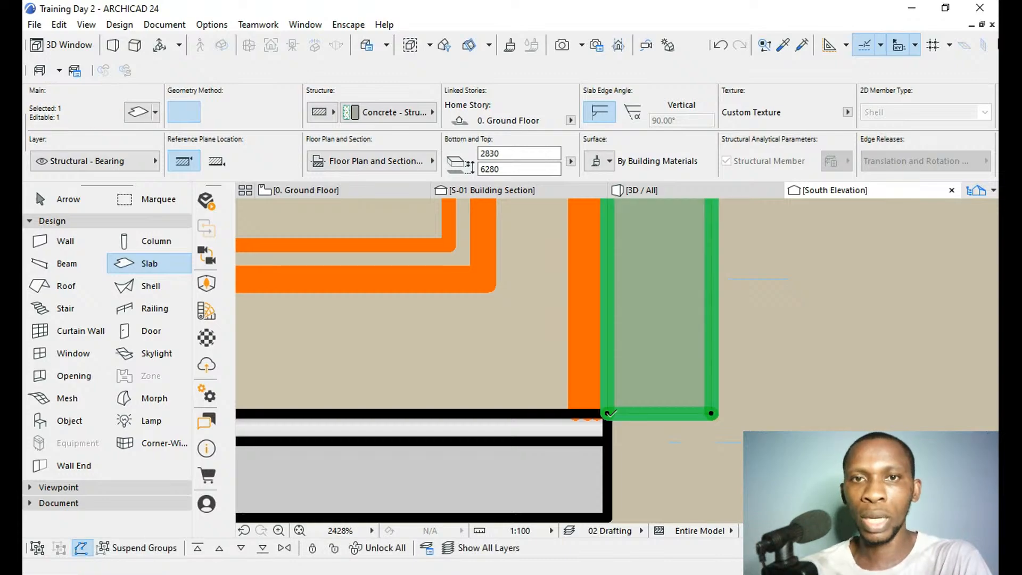
# Stretch the upper strip's bottom edge down to the underside of the balcony-edge moulding, making it 2965 high.
pyautogui.click(608, 414)
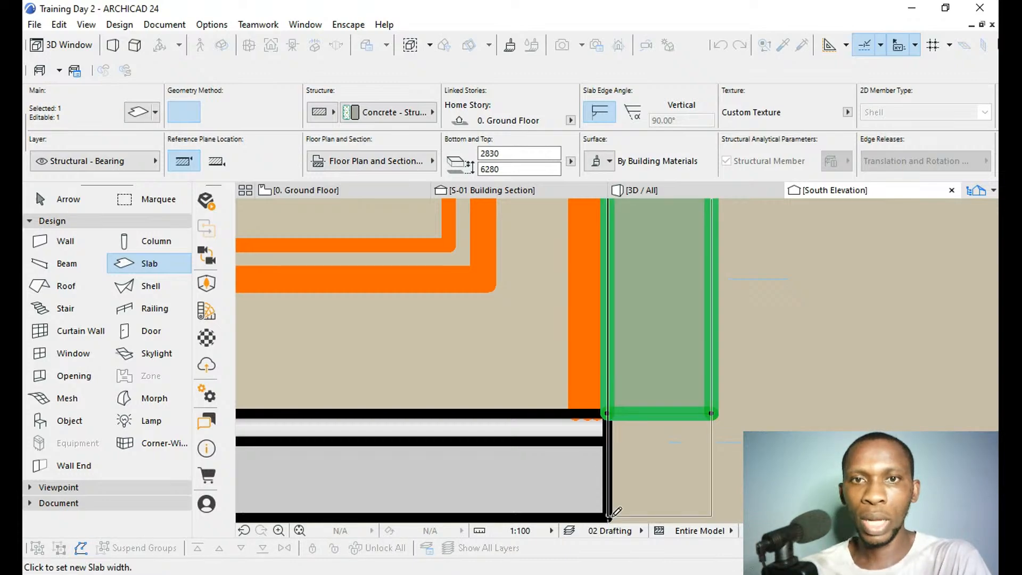
pyautogui.click(609, 518)
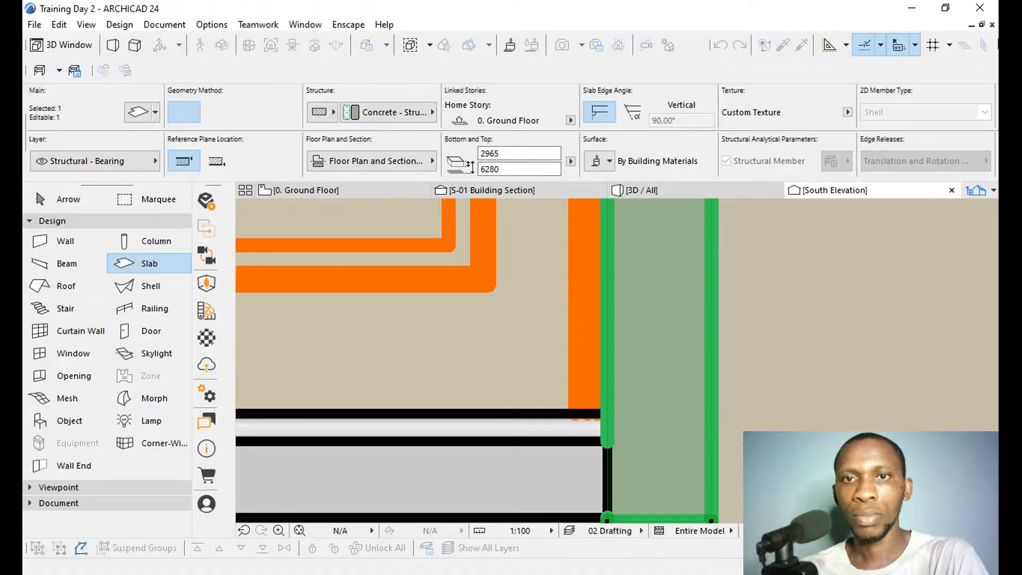
pyautogui.press('Escape')
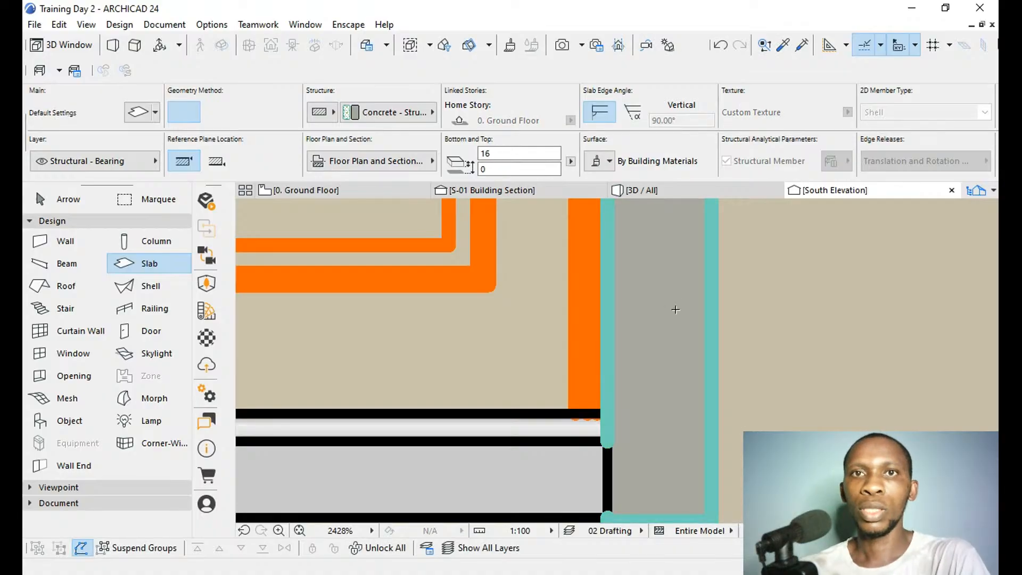
# Examine both vertical strips and their junctions with the front mouldings in the 3D view.
pyautogui.click(629, 190)
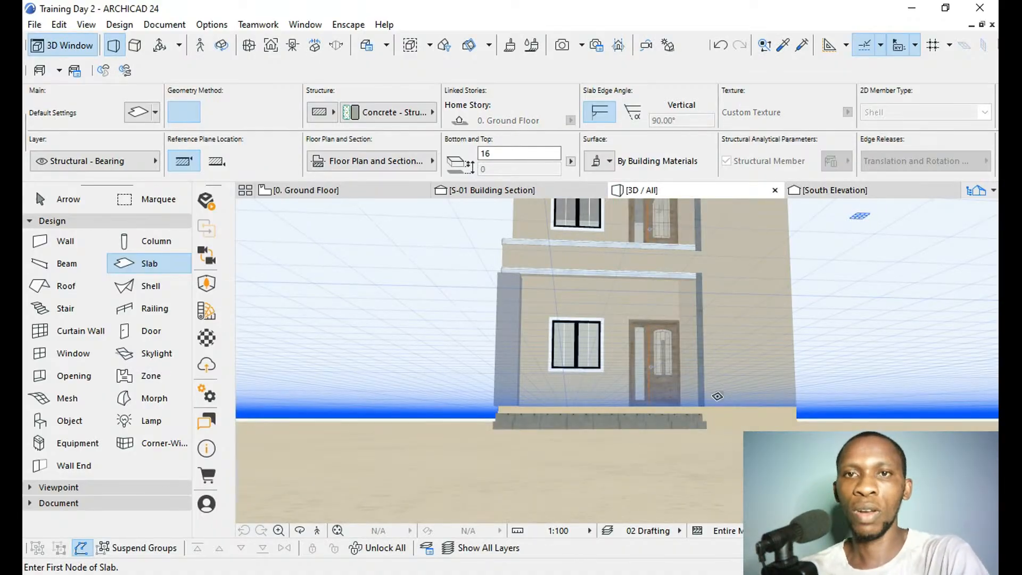
pyautogui.press('o')
pyautogui.moveTo(678, 384); pyautogui.dragTo(682, 475)
pyautogui.scroll(-4, 657, 487)
pyautogui.scroll(3, 668, 317)
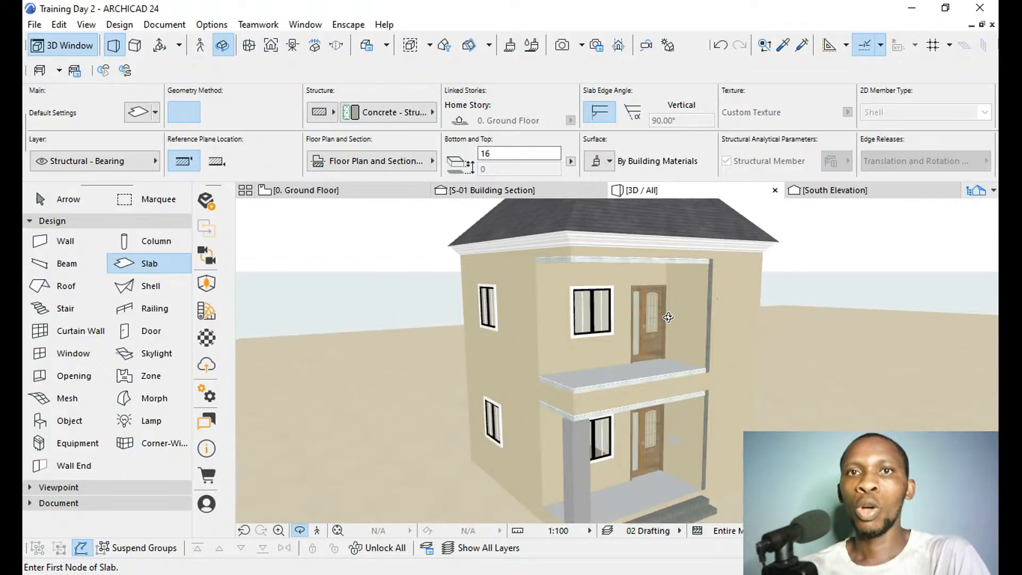
pyautogui.scroll(2, 668, 318)
pyautogui.scroll(2, 676, 286)
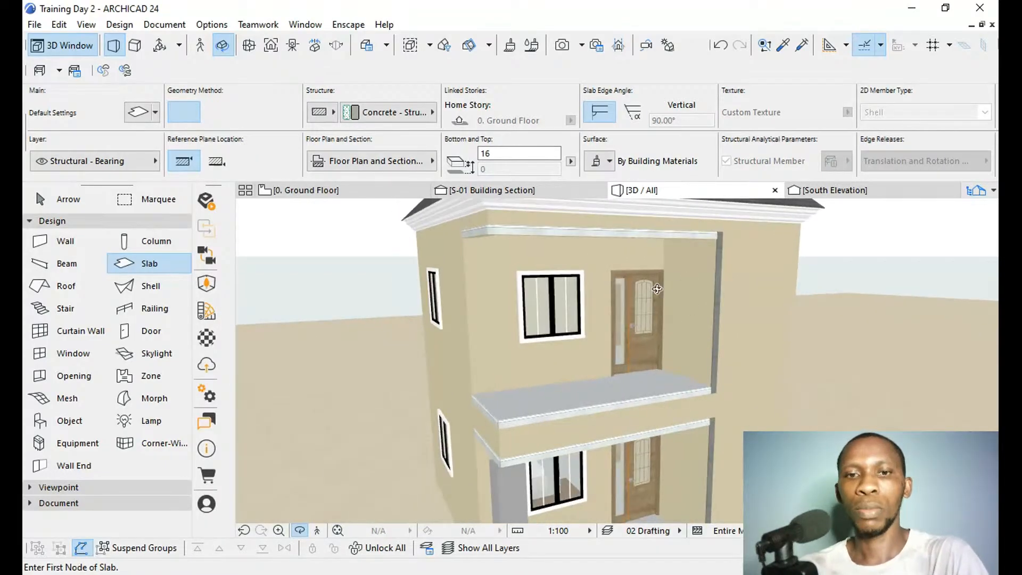
pyautogui.moveTo(658, 289); pyautogui.dragTo(636, 277)
pyautogui.press('Escape')
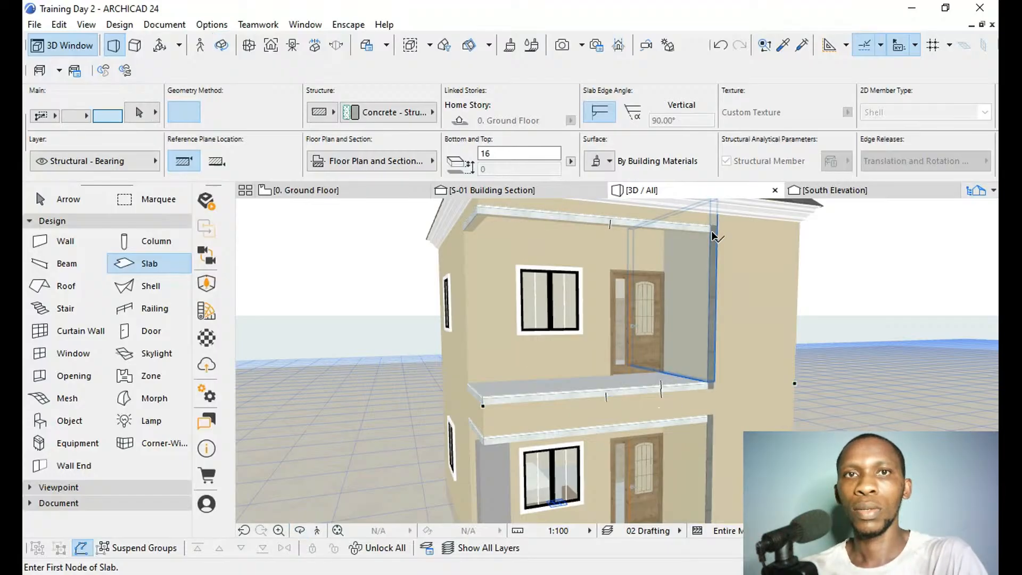
# Override the surface of both vertical strips with GENERAL, matching the upper front moulding.
pyautogui.keyDown('shift'); pyautogui.click(484, 212); pyautogui.keyUp('shift')
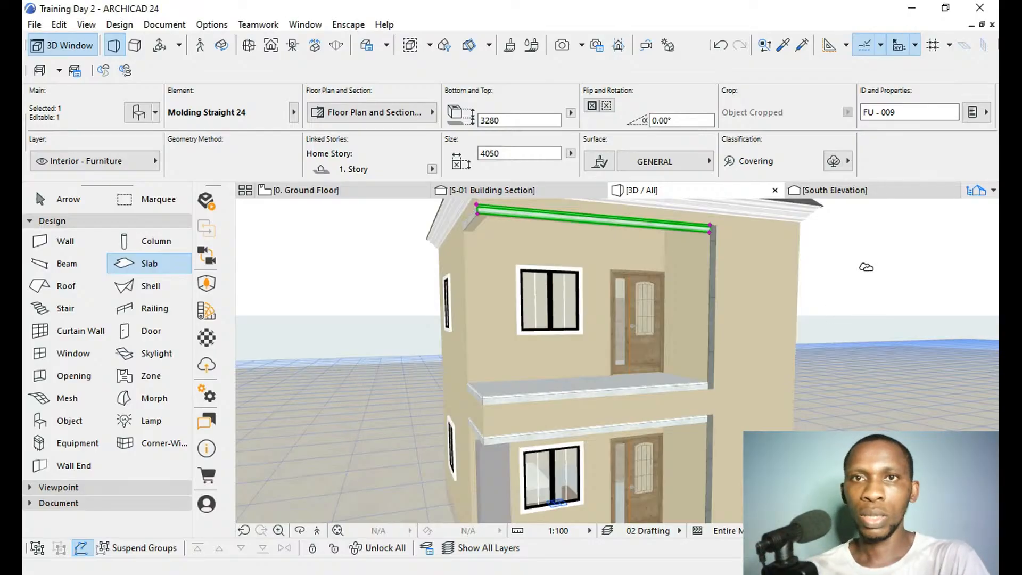
pyautogui.press('Escape')
pyautogui.keyDown('shift'); pyautogui.click(713, 278); pyautogui.keyUp('shift')
pyautogui.keyDown('shift'); pyautogui.click(710, 453); pyautogui.keyUp('shift')
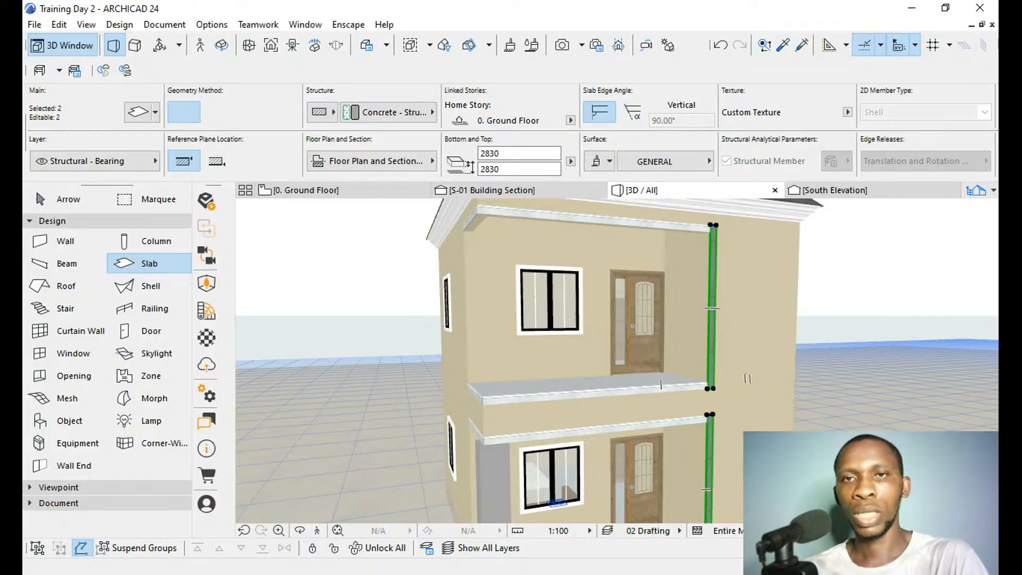
pyautogui.press('Escape')
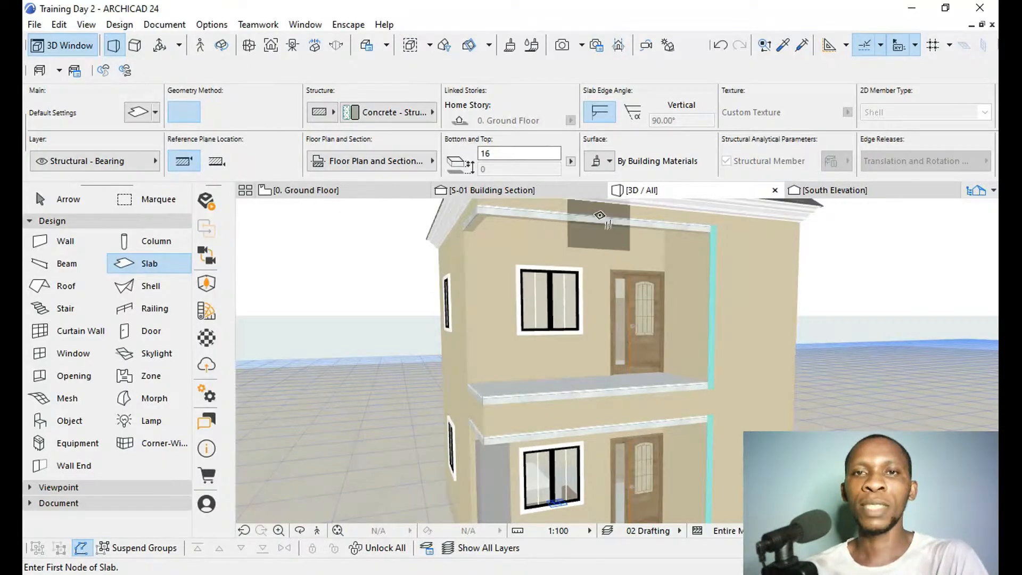
# Select all six front mouldings on both storeys and change their edge line colour to white in the object settings.
pyautogui.scroll(-2, 757, 274)
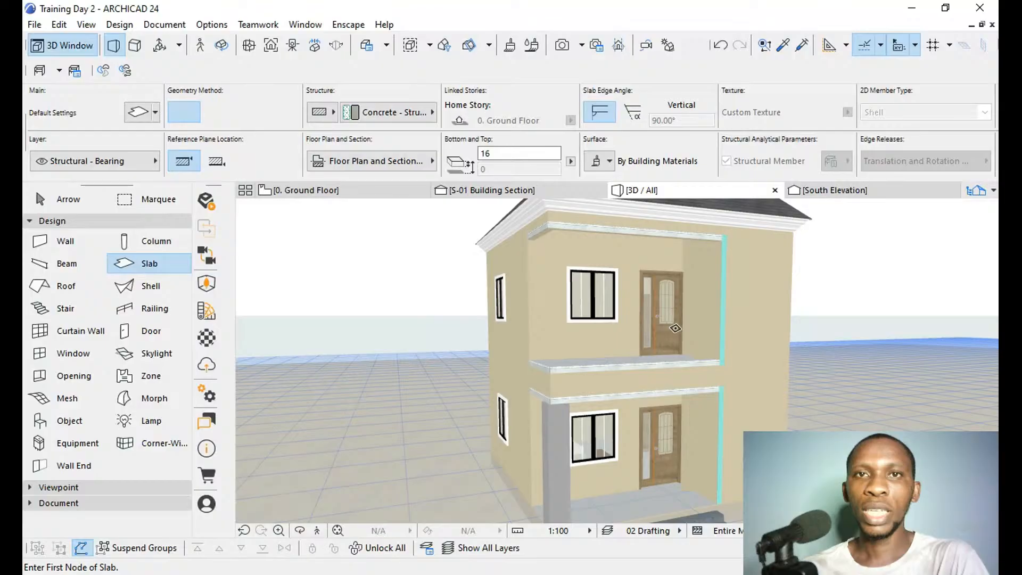
pyautogui.keyDown('shift'); pyautogui.click(576, 224); pyautogui.keyUp('shift')
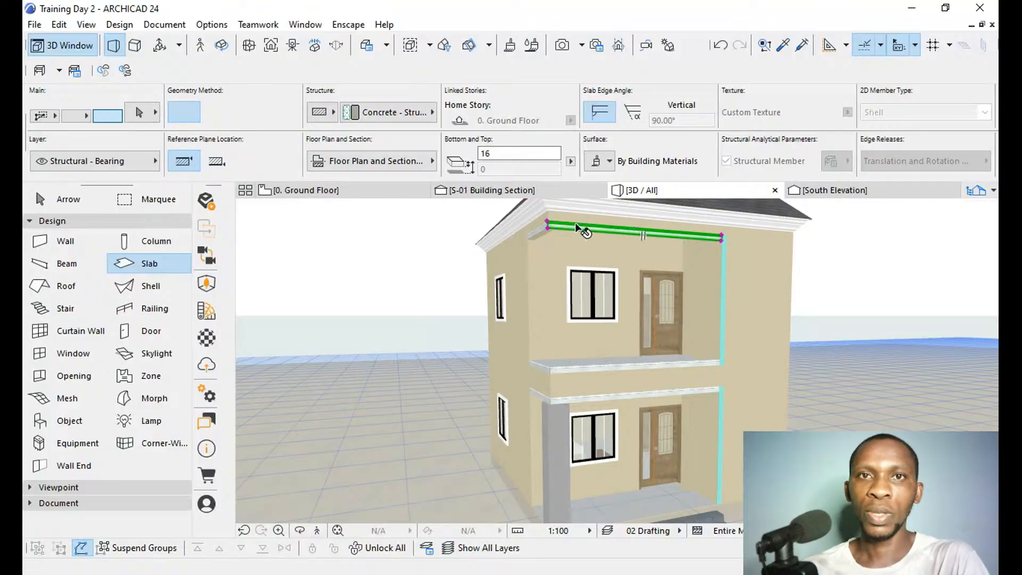
pyautogui.keyDown('shift'); pyautogui.click(538, 228); pyautogui.keyUp('shift')
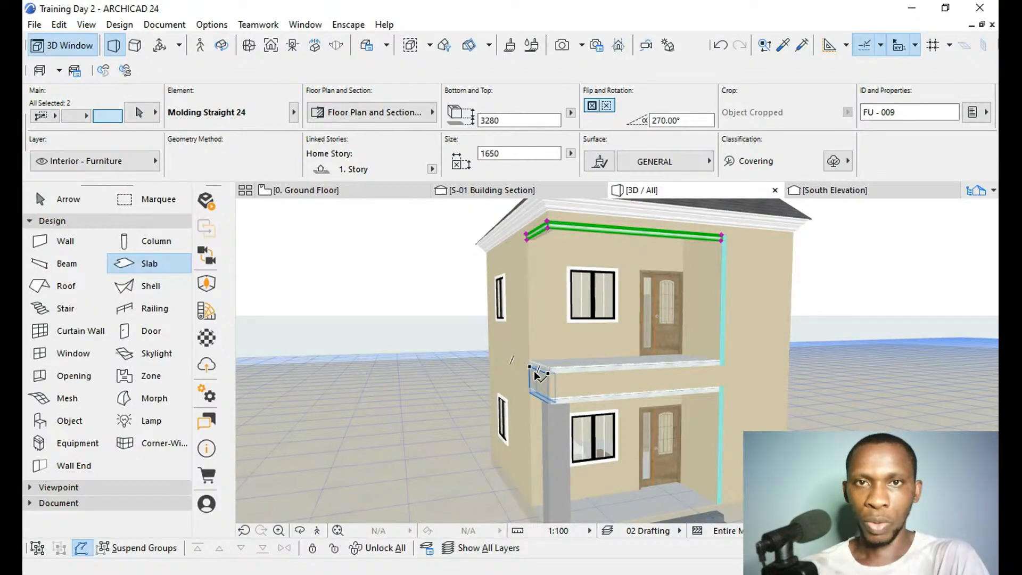
pyautogui.scroll(2, 576, 389)
pyautogui.scroll(1, 576, 389)
pyautogui.keyDown('shift'); pyautogui.click(618, 391); pyautogui.keyUp('shift')
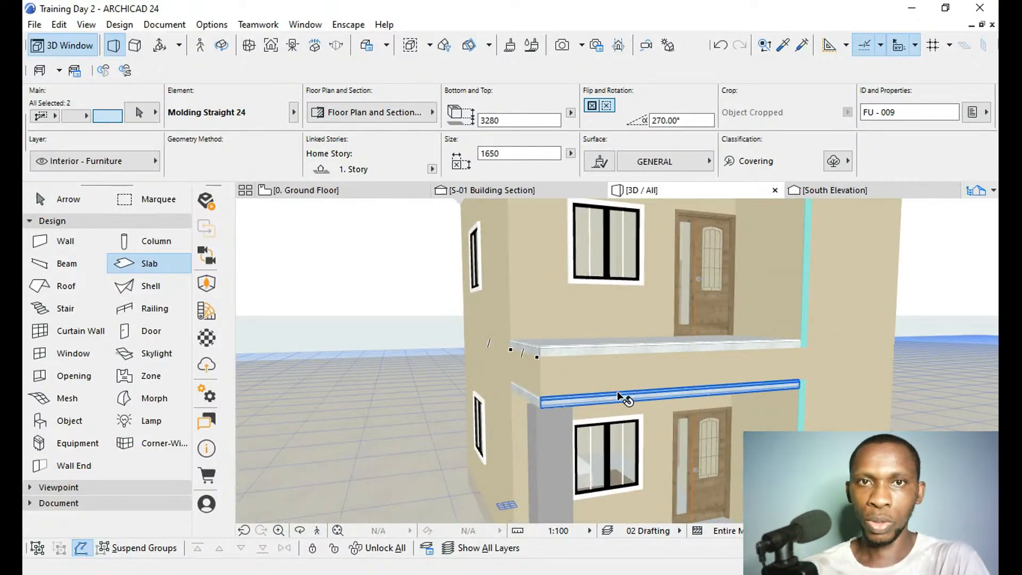
pyautogui.keyDown('shift'); pyautogui.click(534, 398); pyautogui.keyUp('shift')
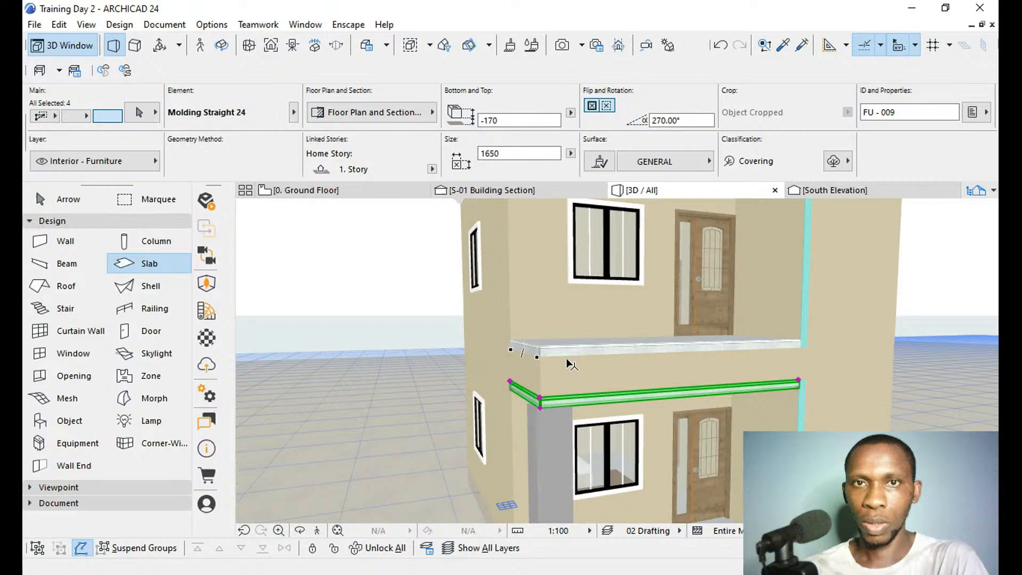
pyautogui.keyDown('shift'); pyautogui.click(599, 353); pyautogui.keyUp('shift')
pyautogui.keyDown('shift'); pyautogui.click(604, 349); pyautogui.keyUp('shift')
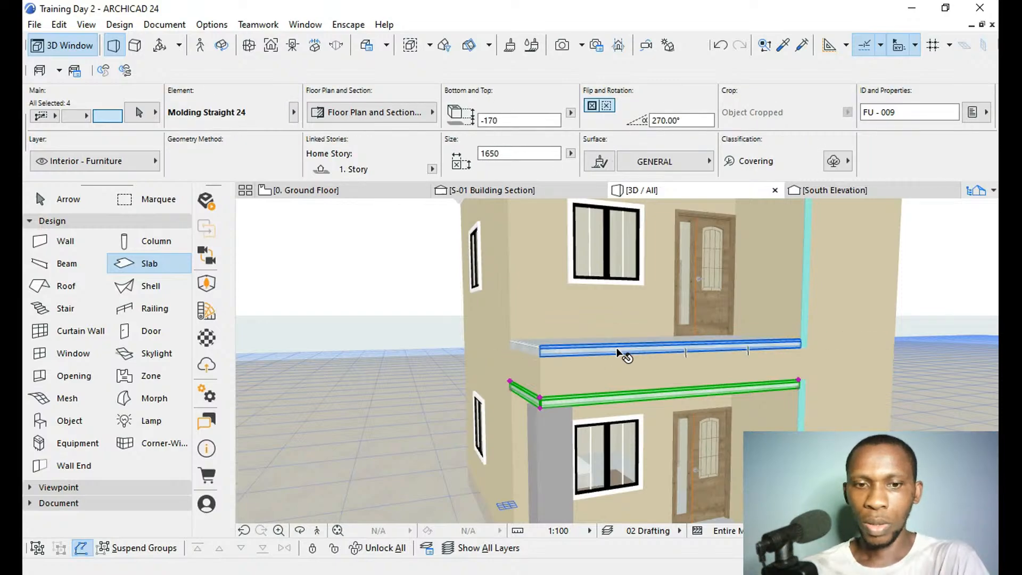
pyautogui.keyDown('shift'); pyautogui.click(619, 346); pyautogui.keyUp('shift')
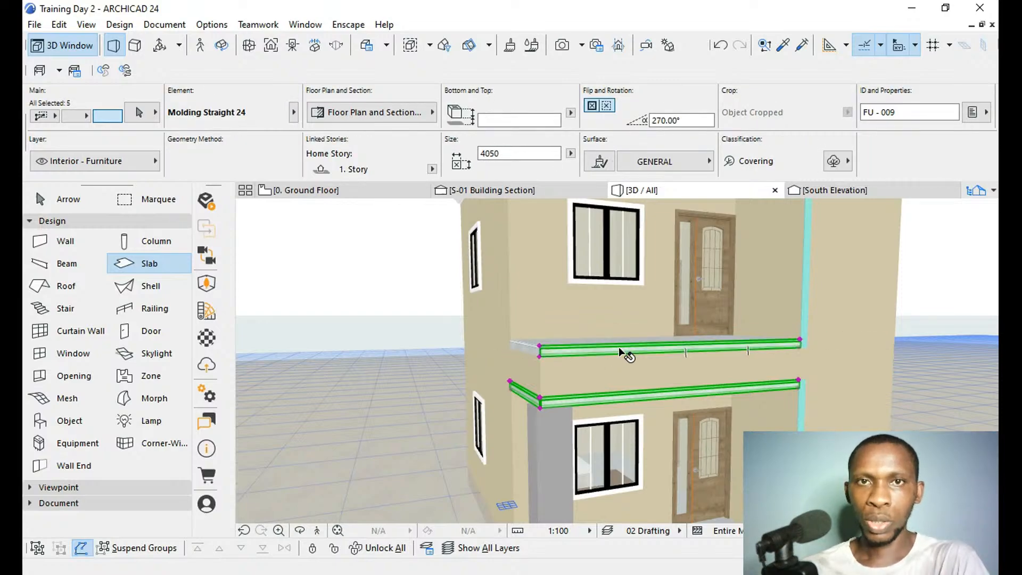
pyautogui.keyDown('shift'); pyautogui.click(525, 348); pyautogui.keyUp('shift')
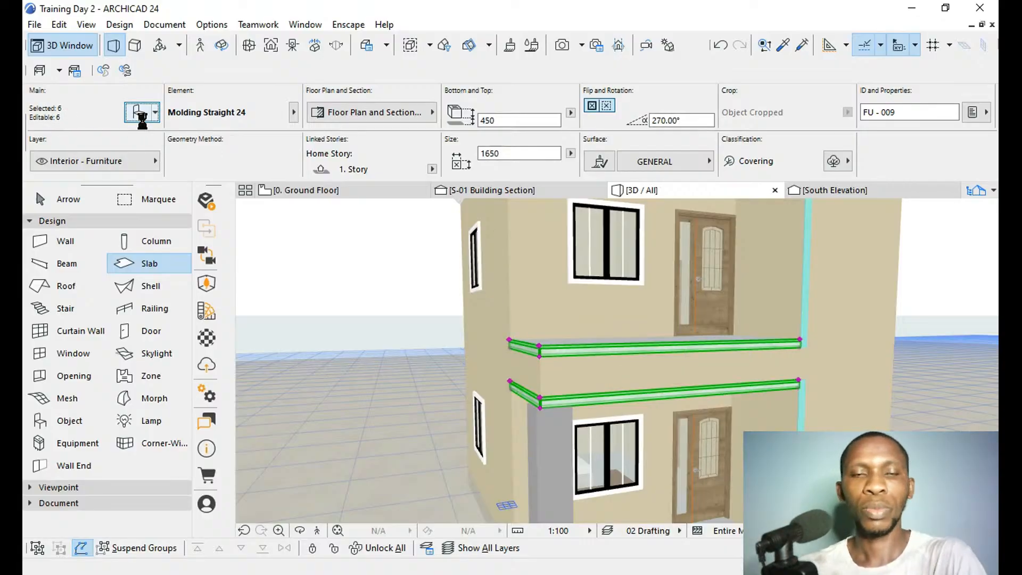
pyautogui.click(140, 113)
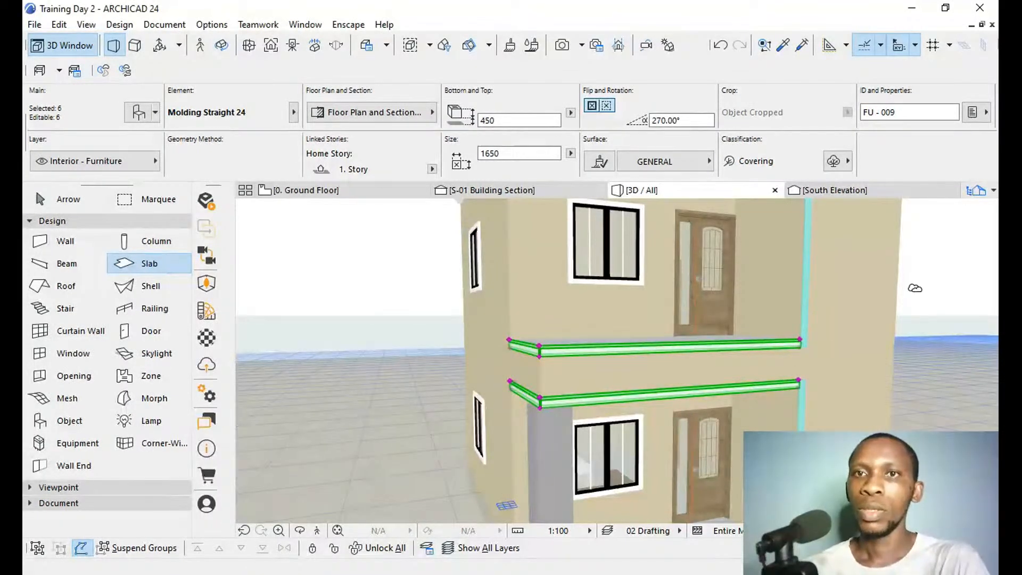
pyautogui.press('Escape')
# Change the edge line colour of both vertical slab strips on the east side of the porch to white, matching the mouldings.
pyautogui.click(803, 304)
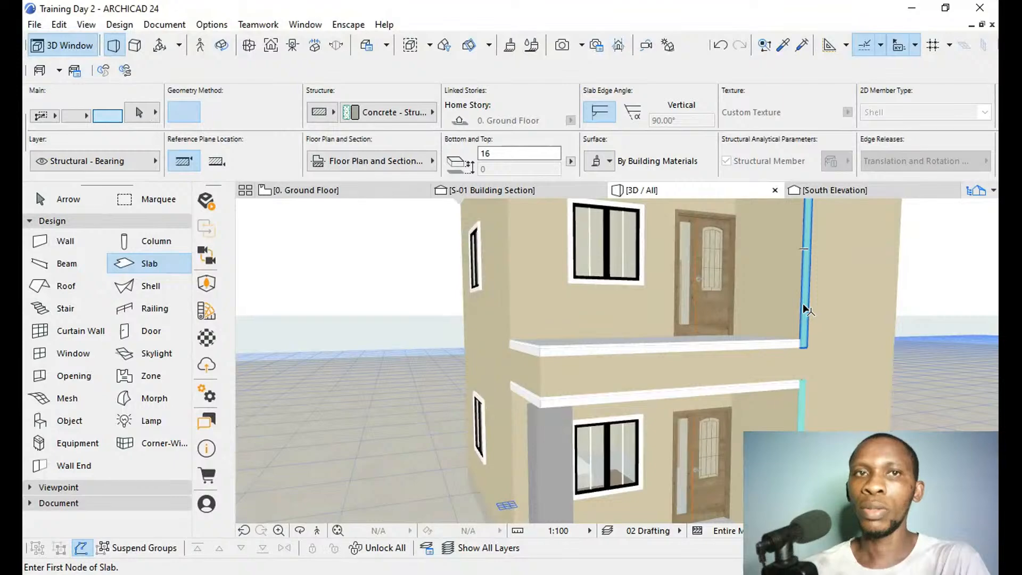
pyautogui.keyDown('shift'); pyautogui.click(803, 426); pyautogui.keyUp('shift')
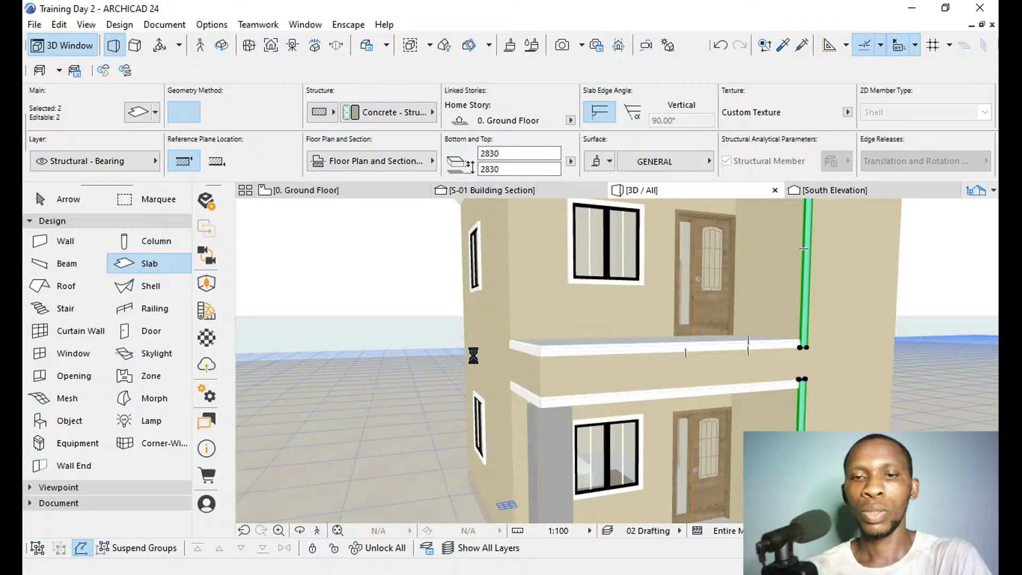
pyautogui.press('Escape')
pyautogui.scroll(-5, 436, 303)
pyautogui.keyDown('shift'); pyautogui.moveTo(418, 283); pyautogui.dragTo(631, 404, button='middle'); pyautogui.keyUp('shift')
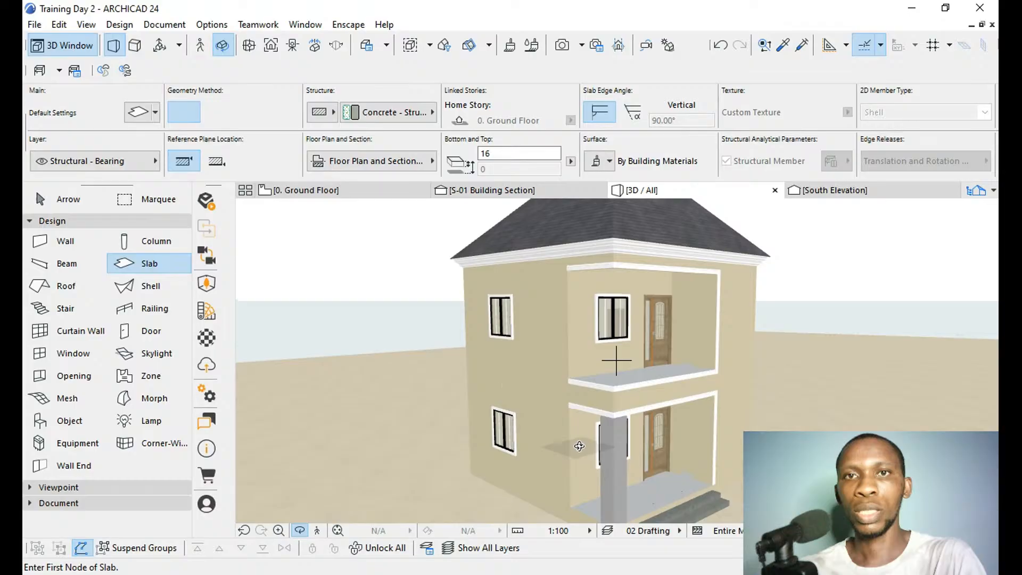
pyautogui.moveTo(704, 439); pyautogui.dragTo(607, 354)
pyautogui.moveTo(742, 491); pyautogui.dragTo(586, 440)
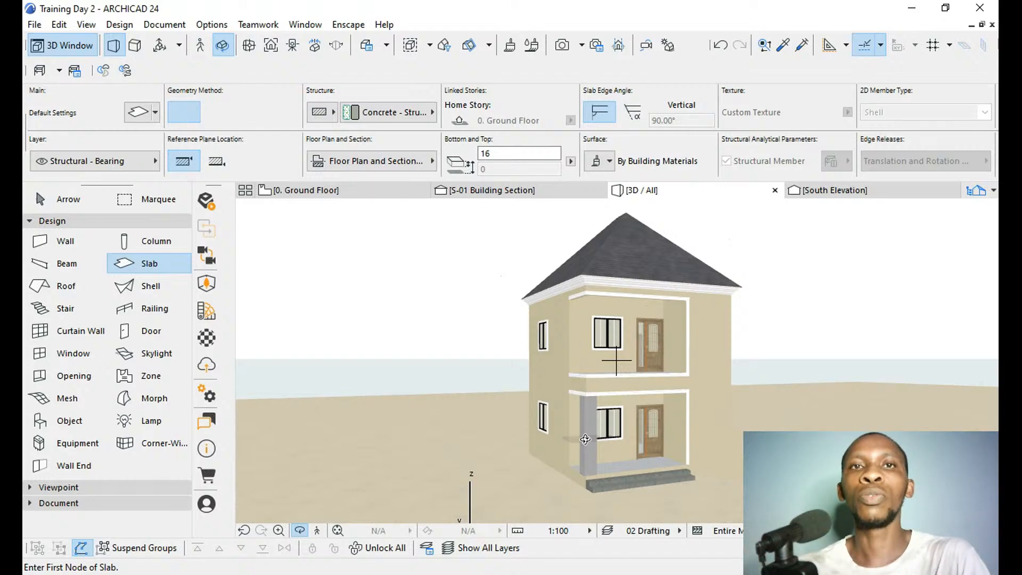
# On the ground floor plan, draw a line westwards from the outer west wall near the northwest corner and another northwards from its free end.
pyautogui.click(345, 197)
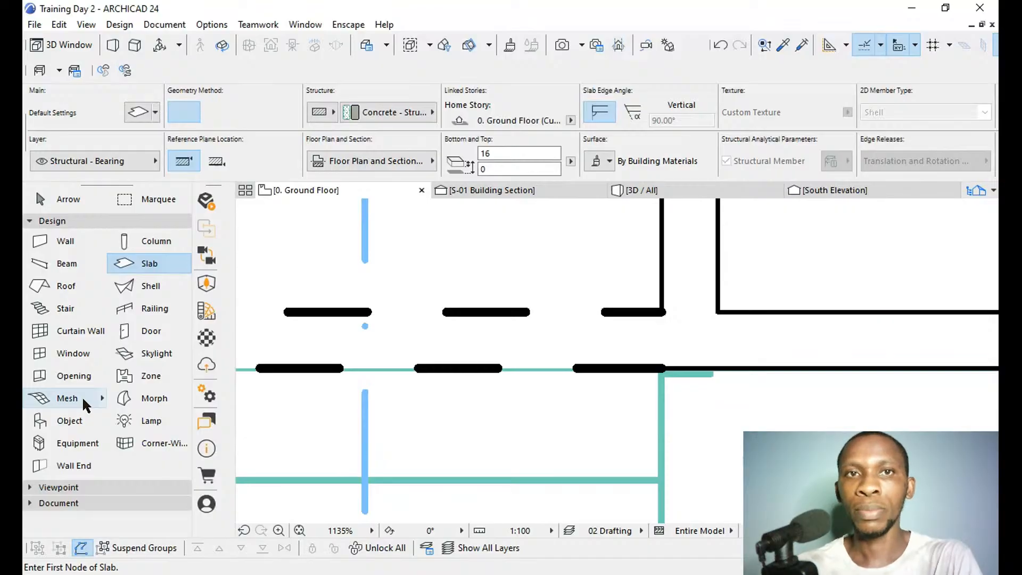
pyautogui.scroll(-4, 568, 426)
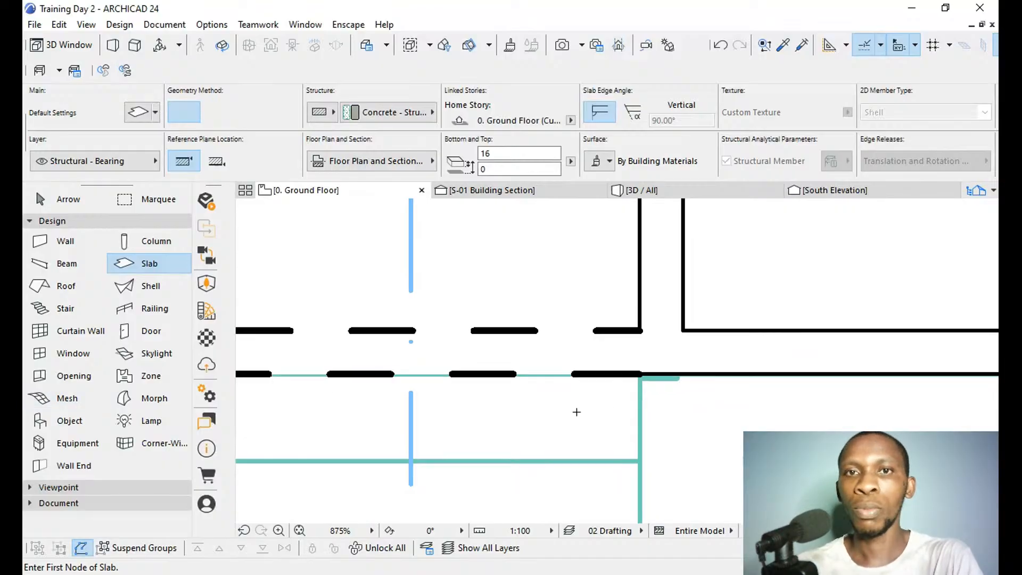
pyautogui.scroll(-6, 566, 440)
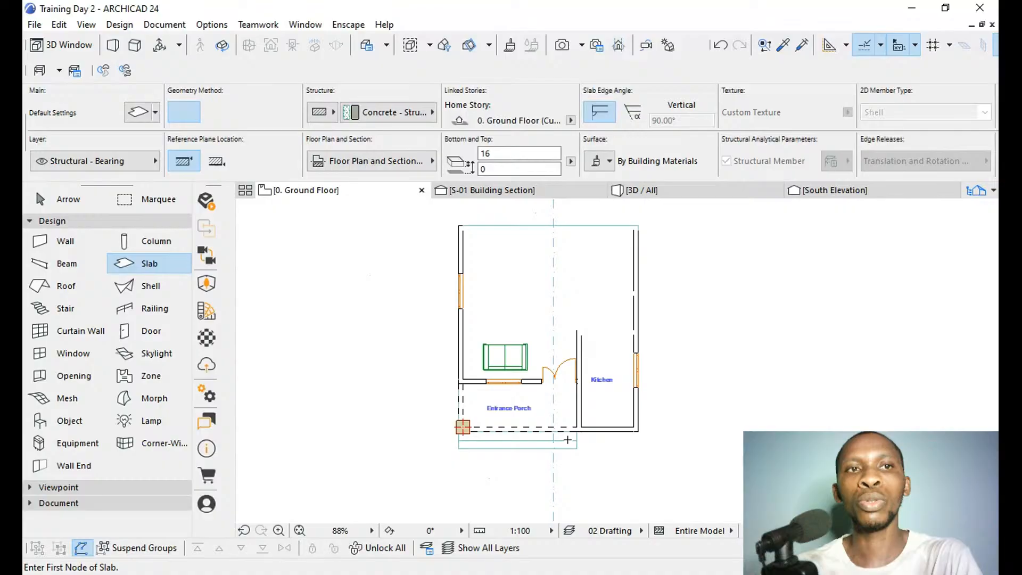
pyautogui.scroll(-2, 568, 440)
pyautogui.click(56, 503)
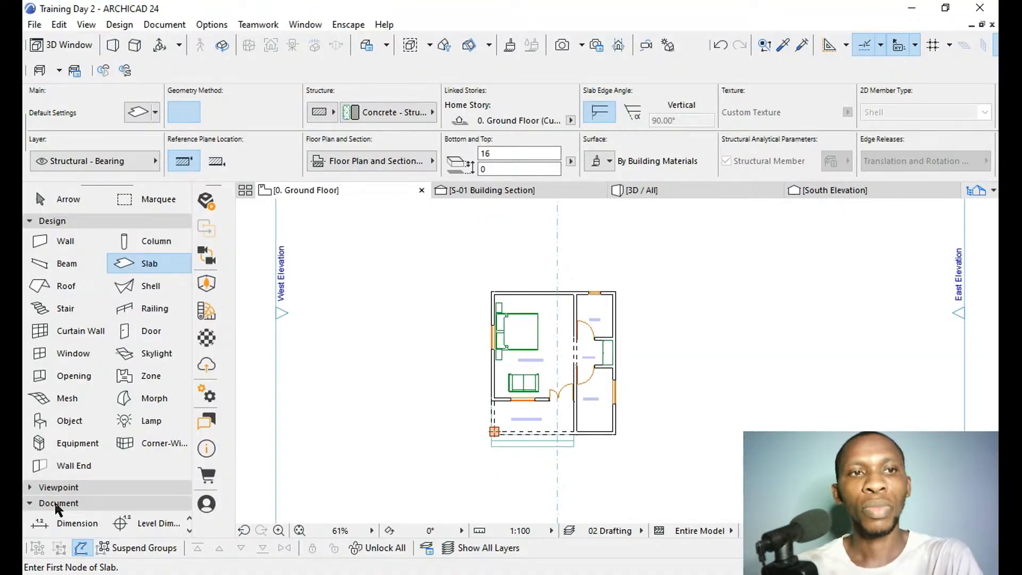
pyautogui.click(30, 221)
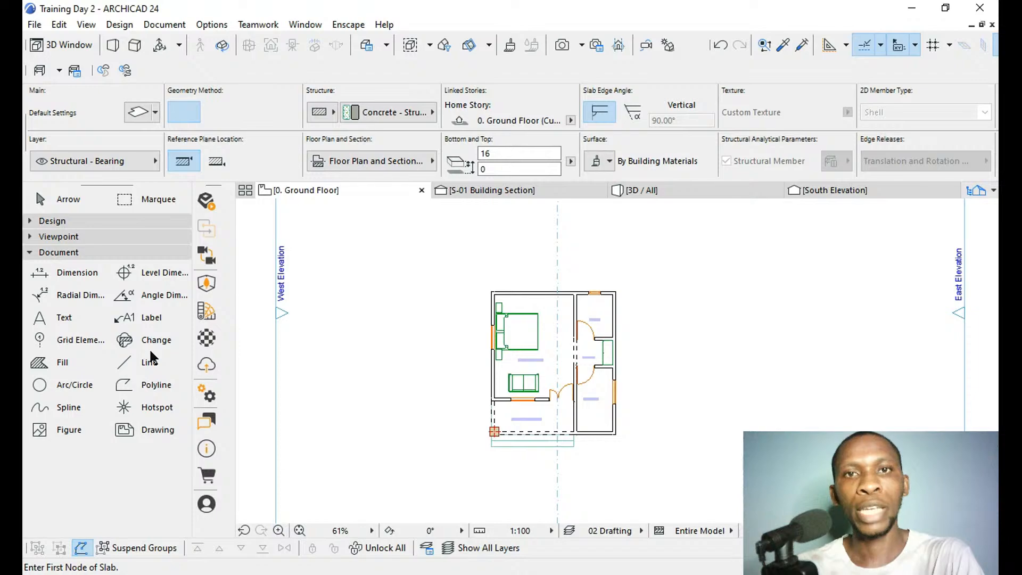
pyautogui.click(148, 362)
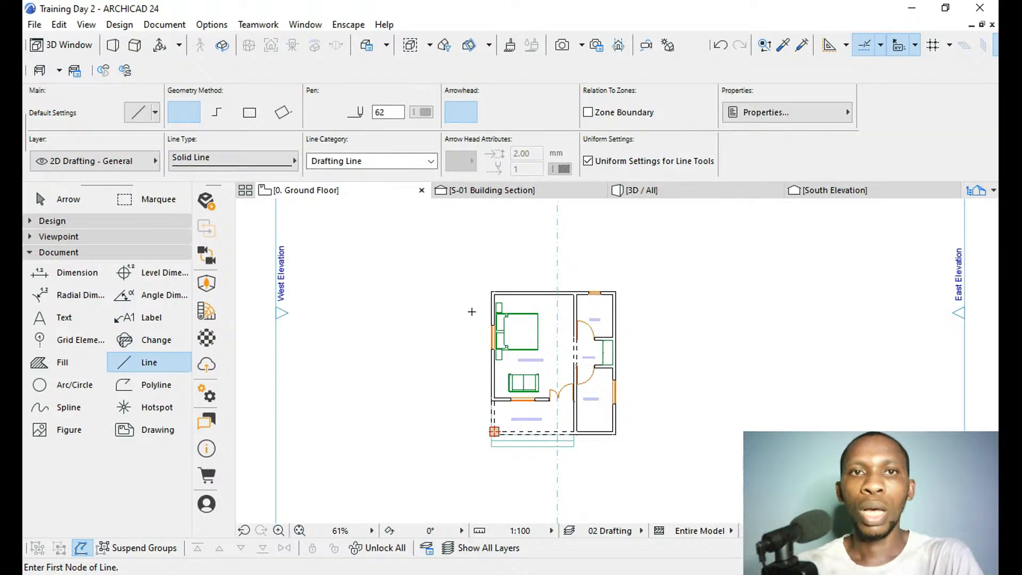
pyautogui.scroll(4, 494, 300)
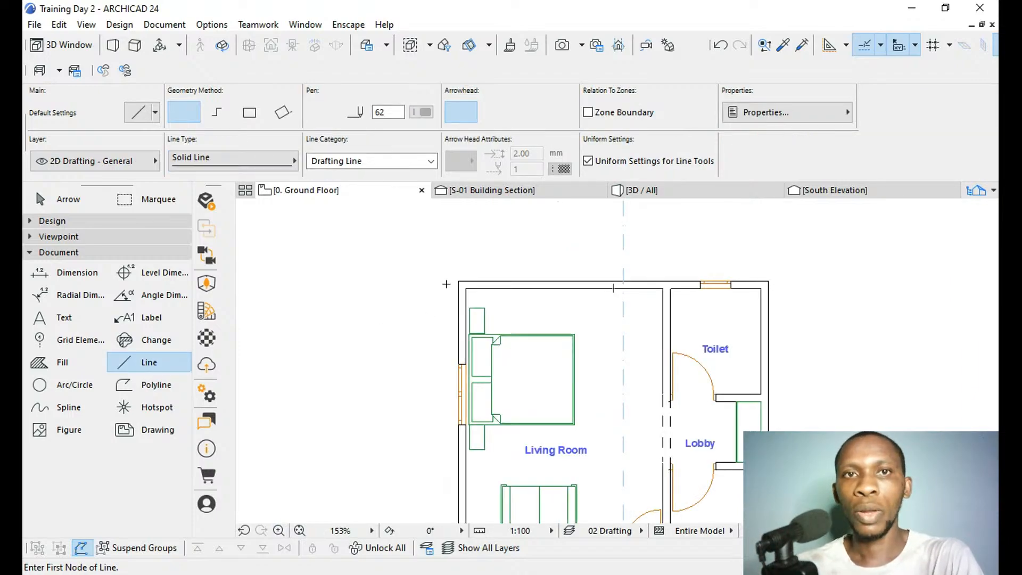
pyautogui.click(458, 299)
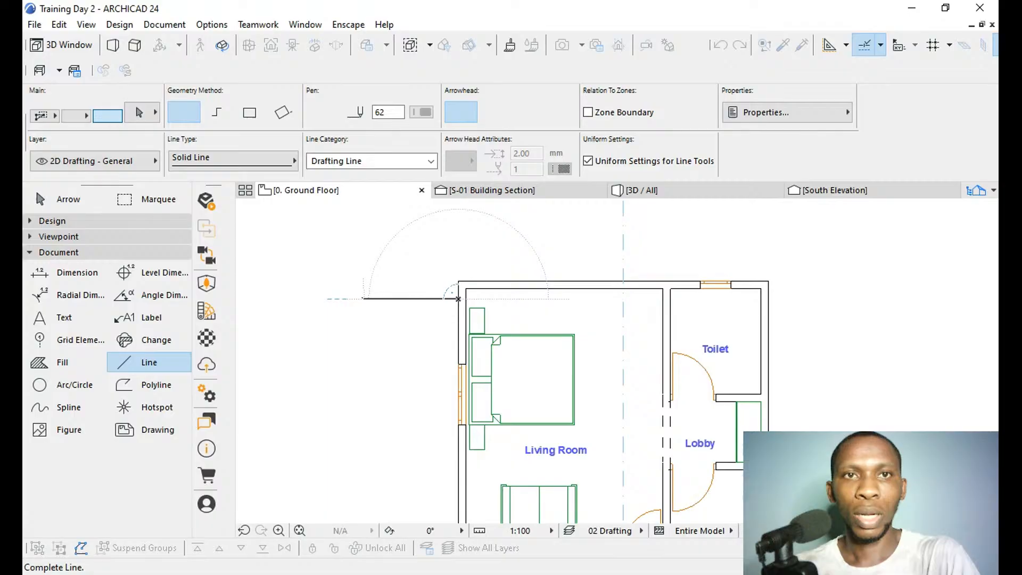
pyautogui.click(387, 298)
pyautogui.click(383, 298)
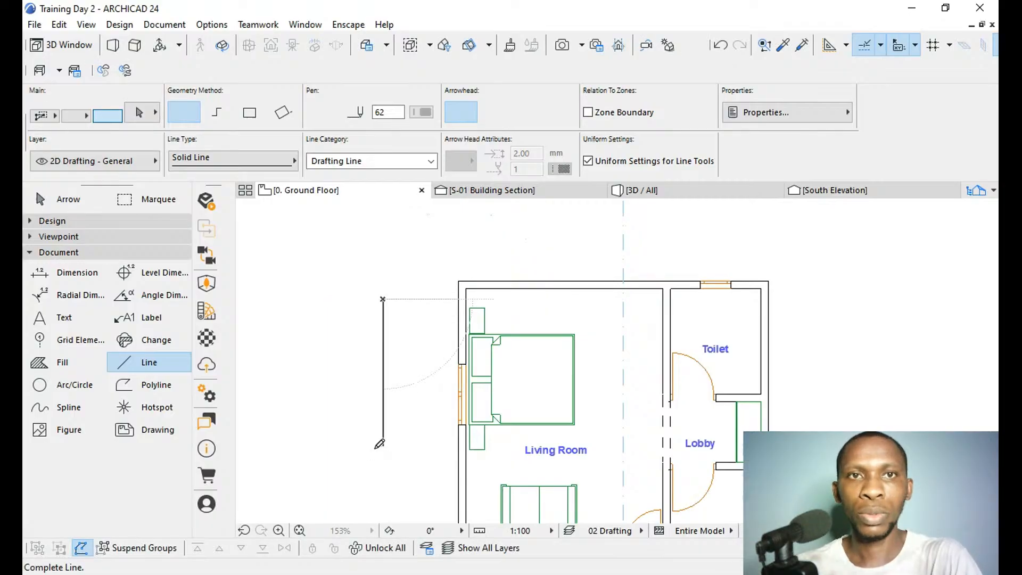
pyautogui.click(392, 212)
# Try to mirror the short horizontal line about a vertical axis through its end on the west wall, and undo it.
pyautogui.keyDown('shift'); pyautogui.click(437, 299); pyautogui.keyUp('shift')
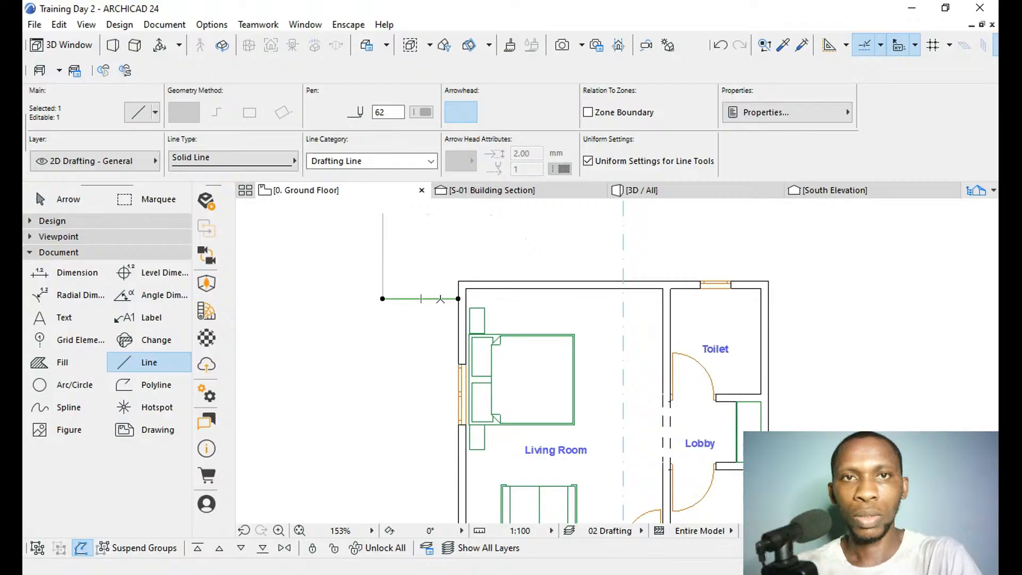
pyautogui.hotkey('ctrl', 'm')
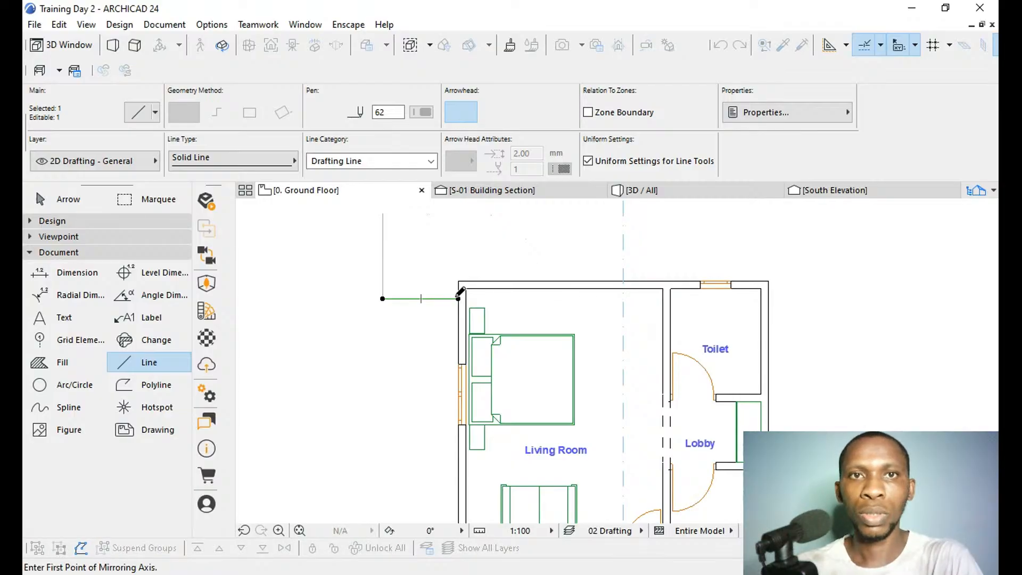
pyautogui.click(458, 299)
pyautogui.click(456, 233)
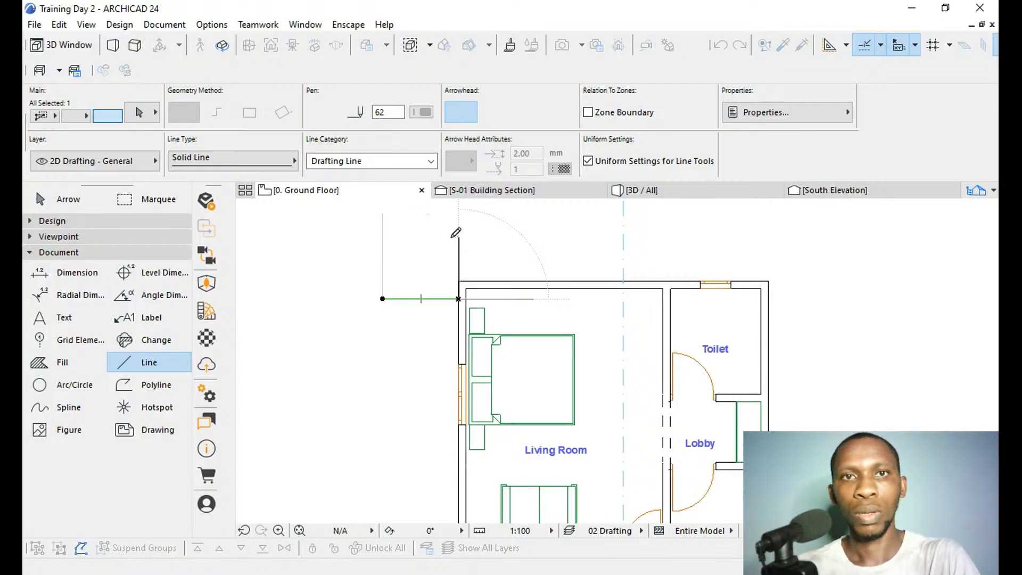
pyautogui.hotkey('ctrl', 'z')
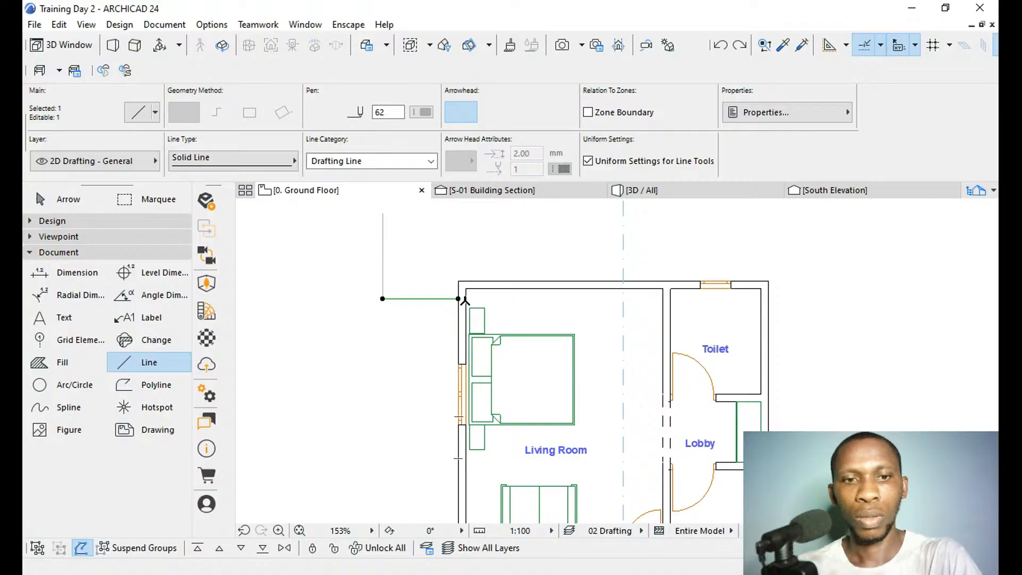
# Move the horizontal line's east end to the outer northwest wall corner and mirror it about a 45° axis there so it stands vertical.
pyautogui.hotkey('ctrl', 'd')
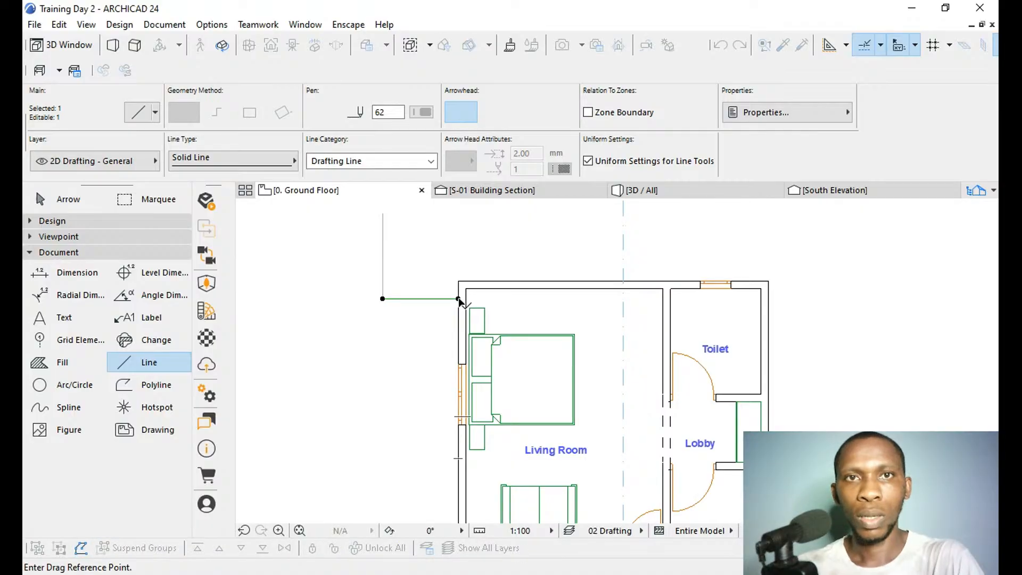
pyautogui.click(458, 299)
pyautogui.click(458, 281)
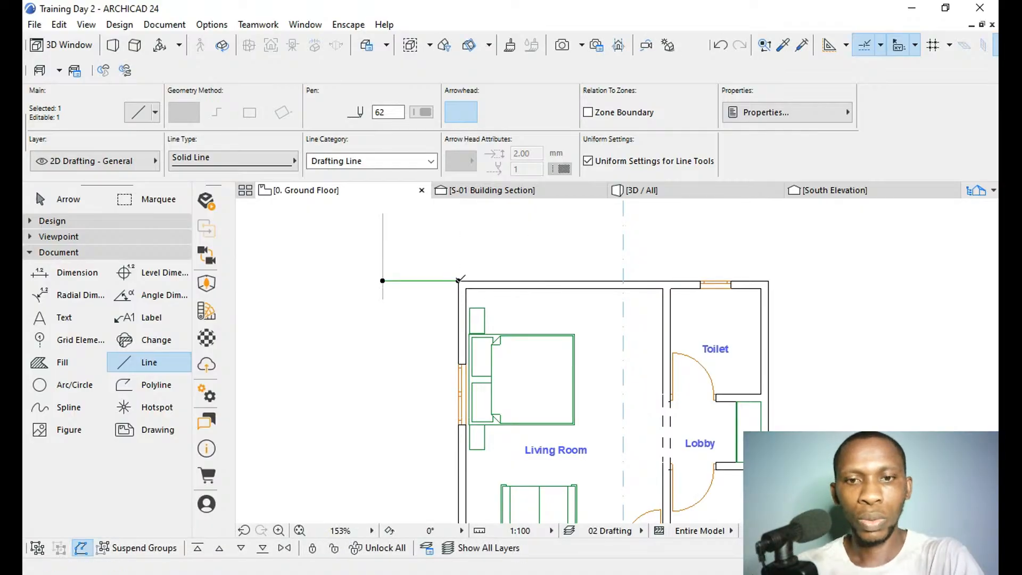
pyautogui.hotkey('ctrl', 'm')
pyautogui.click(459, 280)
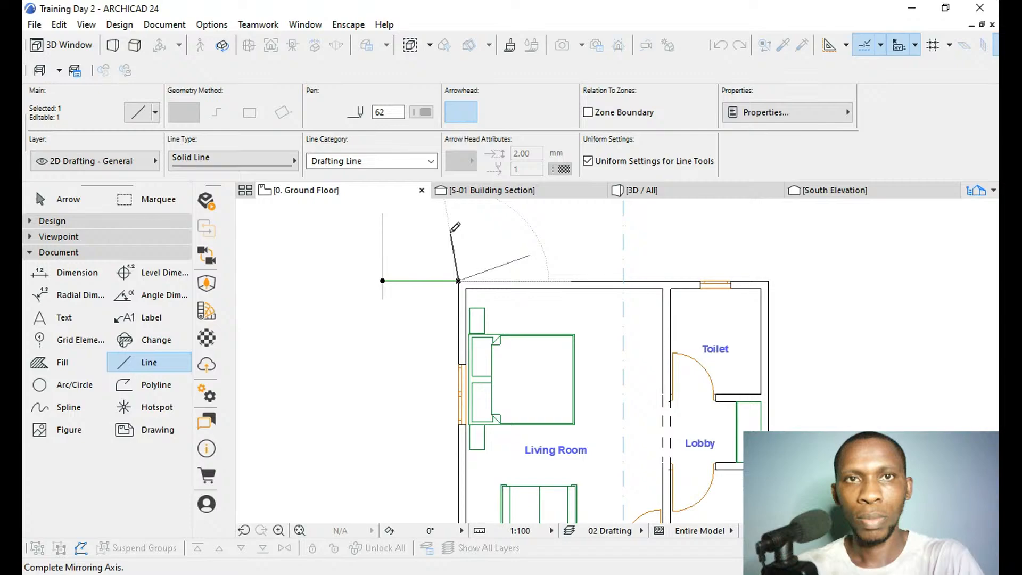
pyautogui.click(420, 244)
pyautogui.press('Escape')
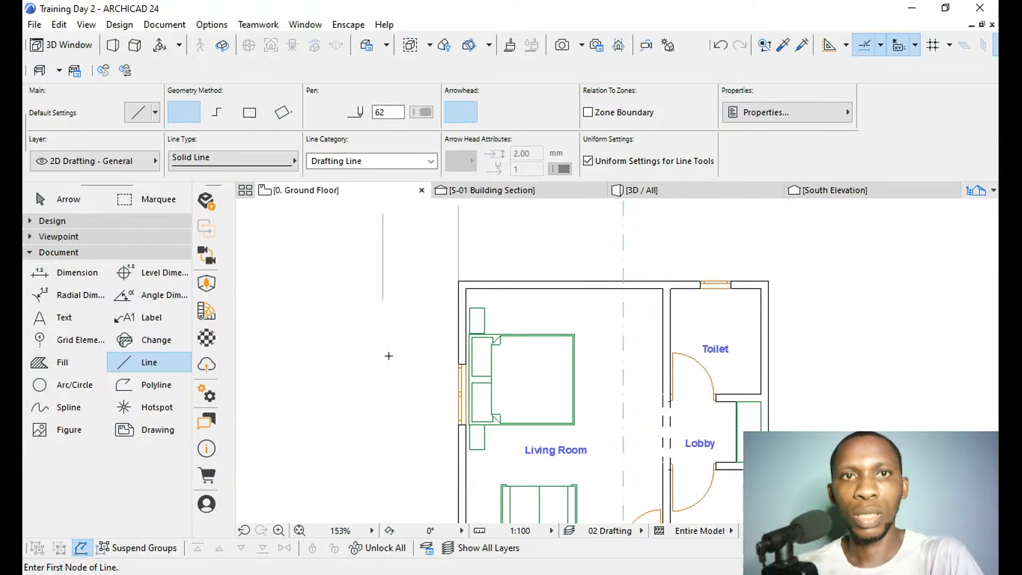
# Stretch the upper end of the western vertical line further north, past the level of the corner line's top end.
pyautogui.scroll(-4, 388, 356)
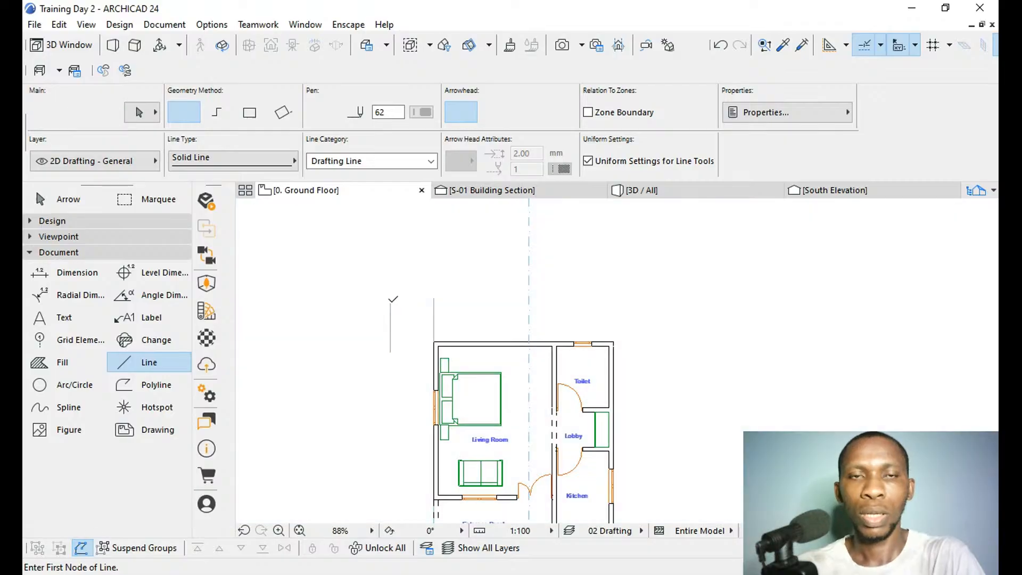
pyautogui.click(391, 303)
pyautogui.press('Escape')
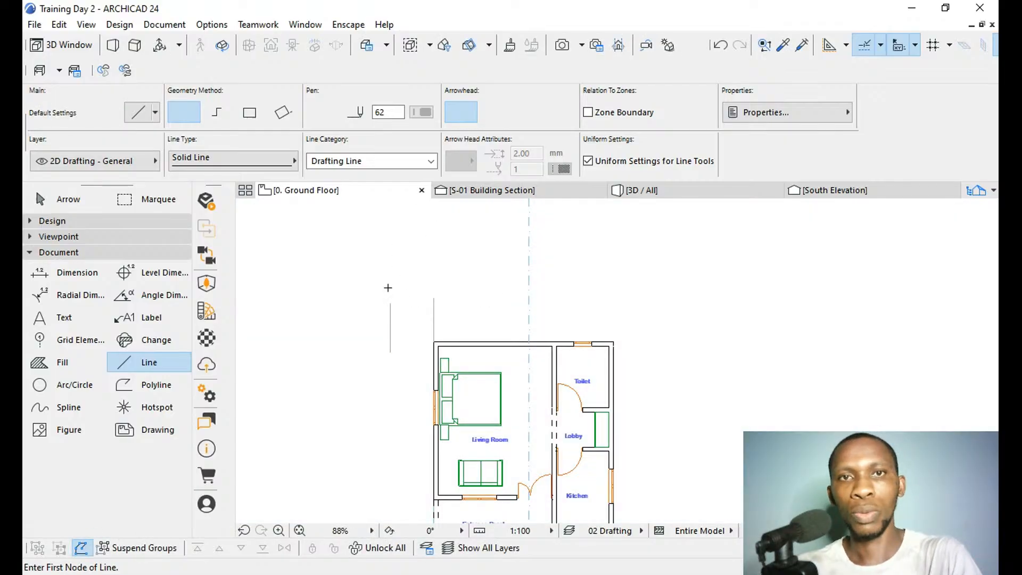
pyautogui.keyDown('shift'); pyautogui.click(391, 319); pyautogui.keyUp('shift')
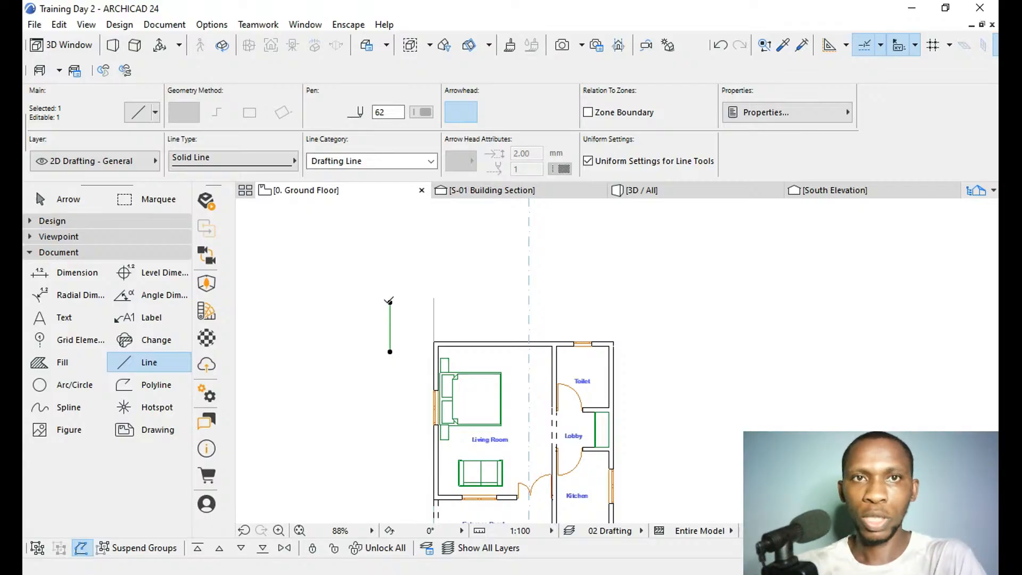
pyautogui.click(391, 303)
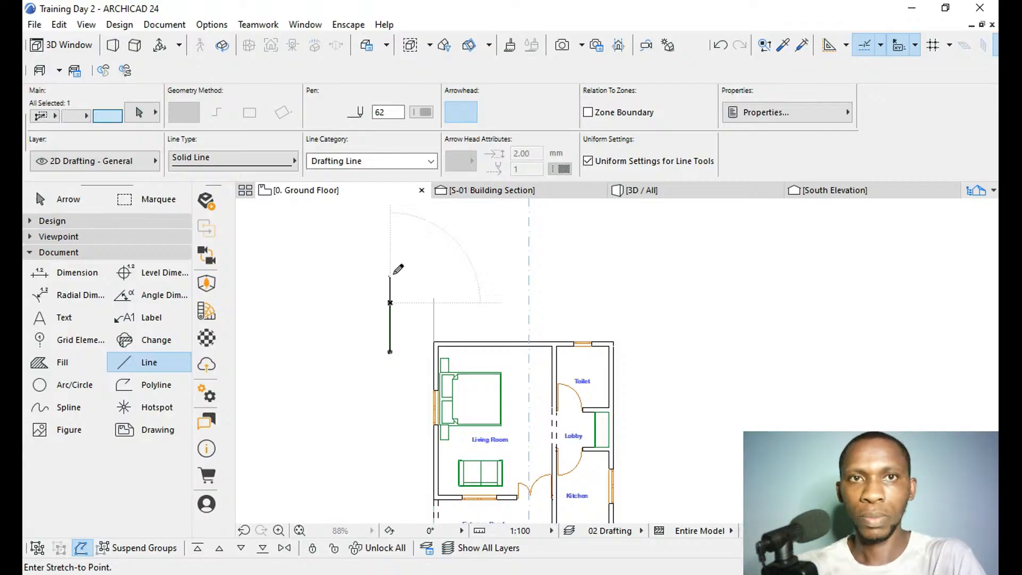
pyautogui.click(394, 248)
pyautogui.press('Escape')
# Draw a horizontal line from the northwest corner line's top end to the western vertical line and stretch its east end past the house.
pyautogui.click(434, 299)
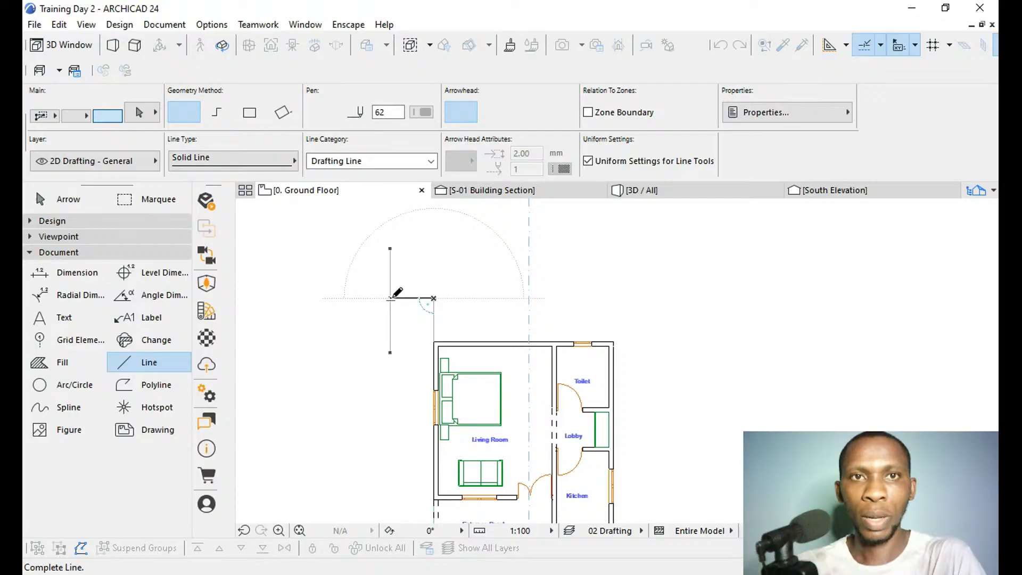
pyautogui.click(390, 298)
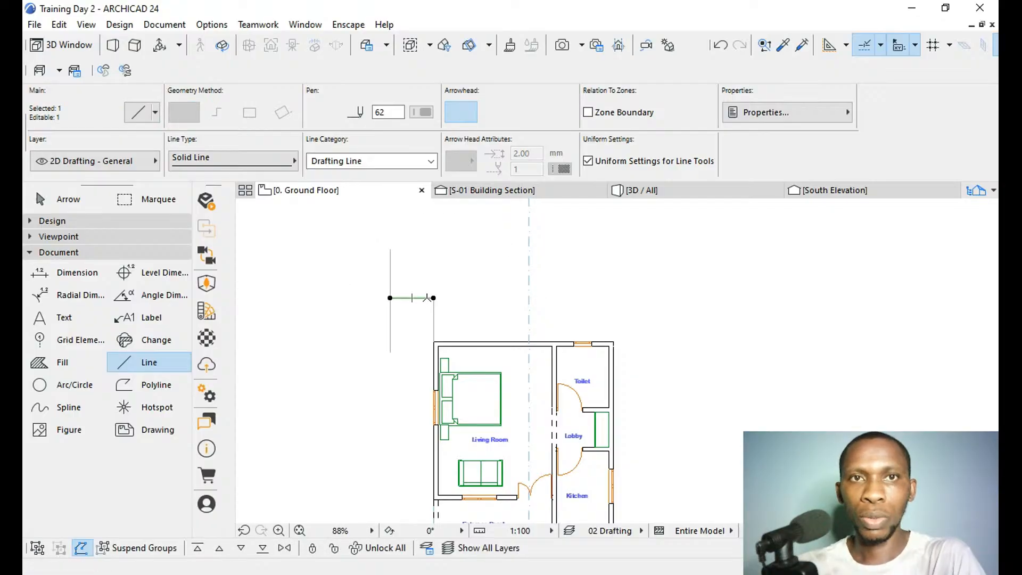
pyautogui.click(434, 298)
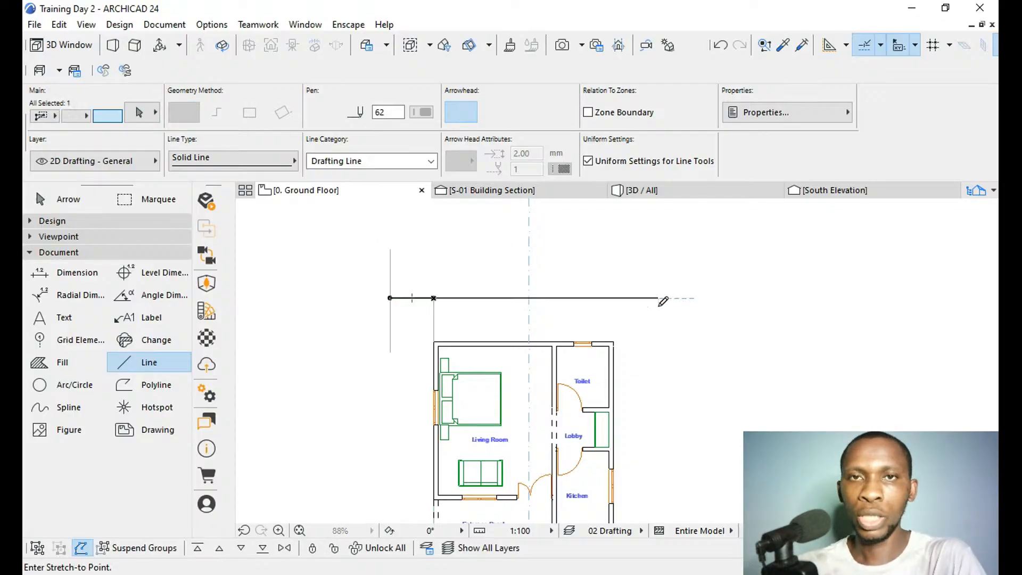
pyautogui.click(687, 299)
pyautogui.press('Escape')
# Move the short vertical line to the outer northeast wall corner and mirror it about a 45° axis so it points east.
pyautogui.press('shift')
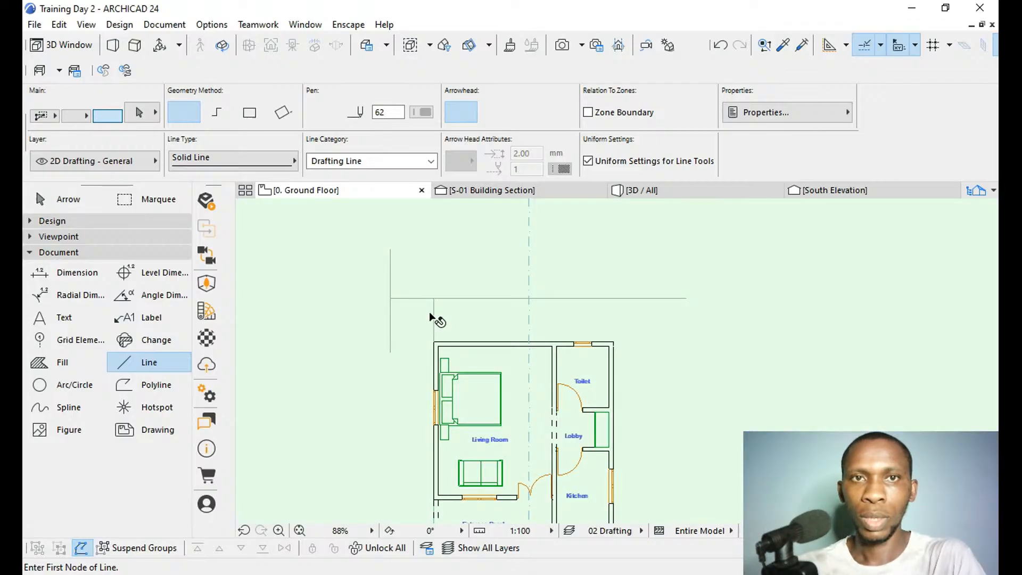
pyautogui.keyDown('shift'); pyautogui.click(431, 316); pyautogui.keyUp('shift')
pyautogui.keyDown('shift'); pyautogui.click(433, 319); pyautogui.keyUp('shift')
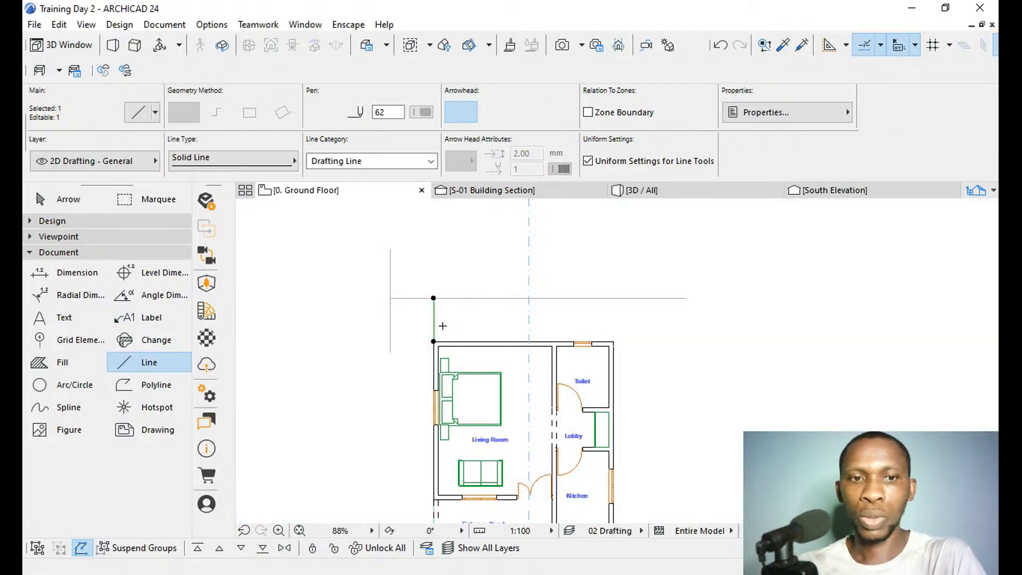
pyautogui.click(432, 341)
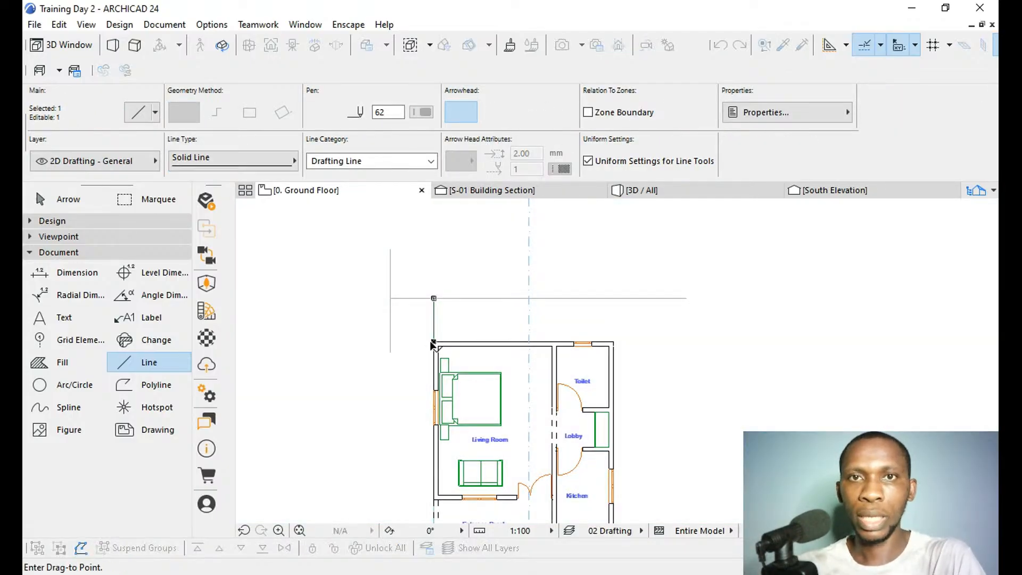
pyautogui.click(614, 342)
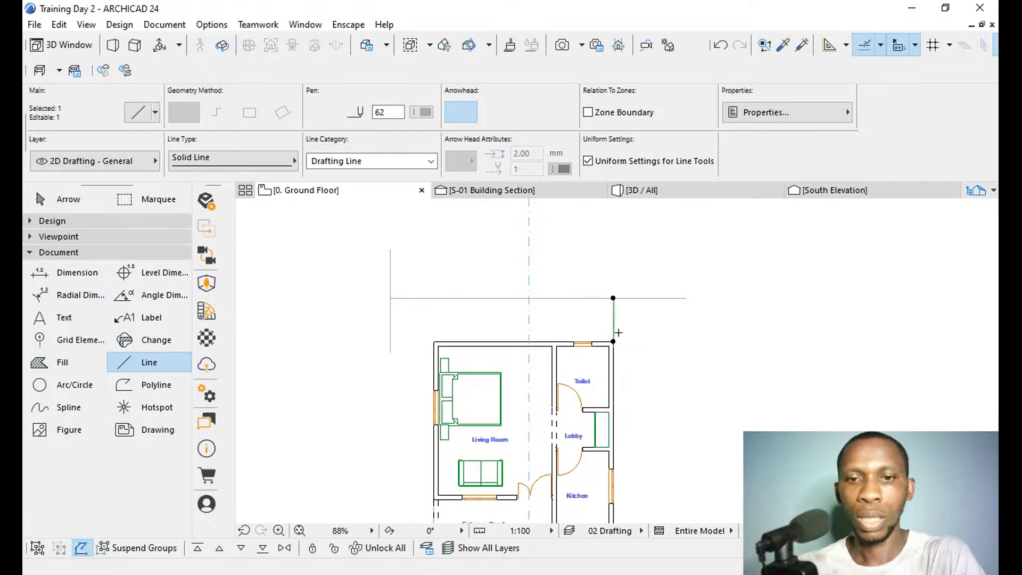
pyautogui.hotkey('ctrl', 'm')
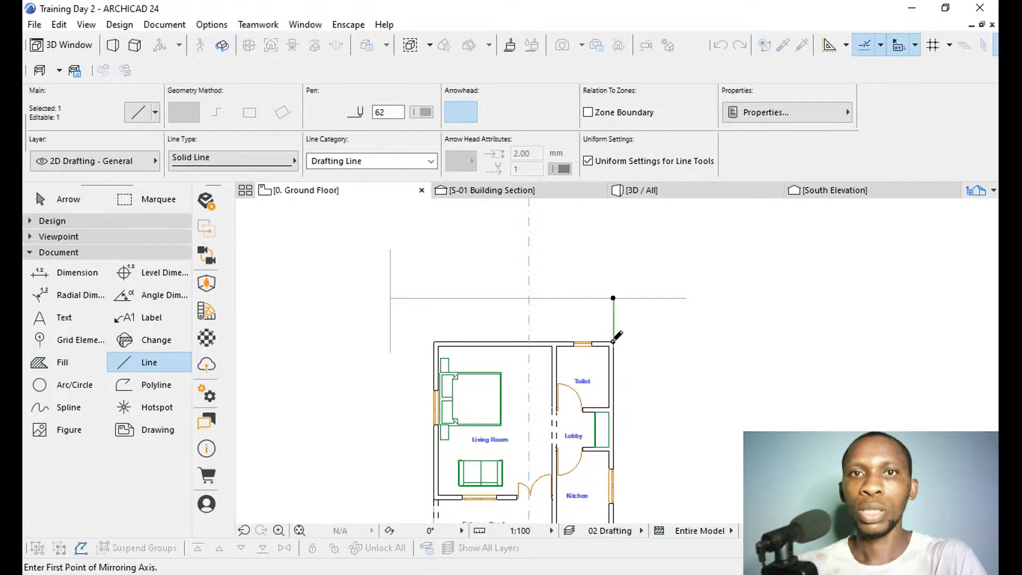
pyautogui.click(613, 342)
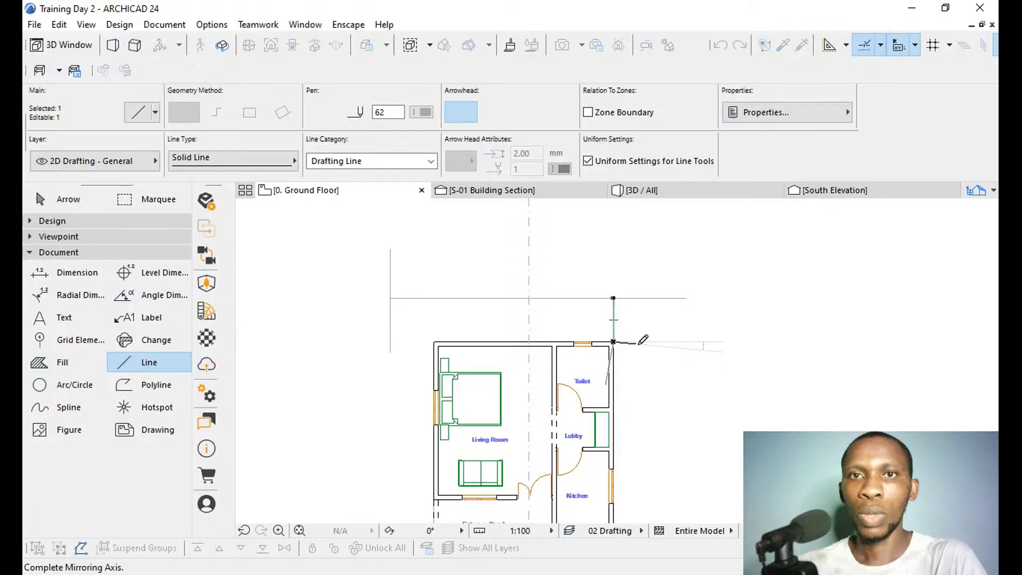
pyautogui.click(667, 292)
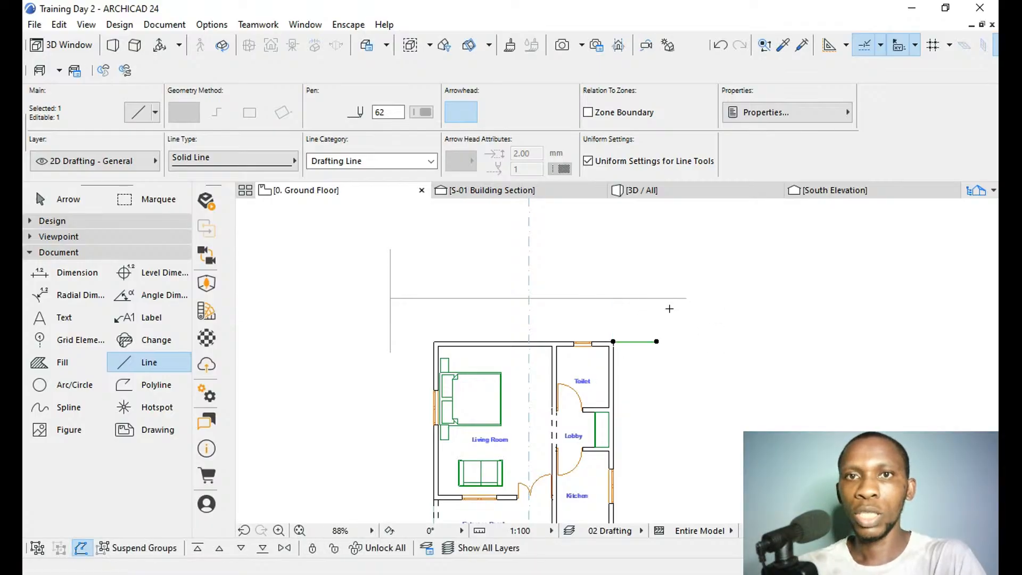
# Draw a vertical line from the short line's east end up to the northern guide and stretch its lower end south past the house.
pyautogui.click(658, 342)
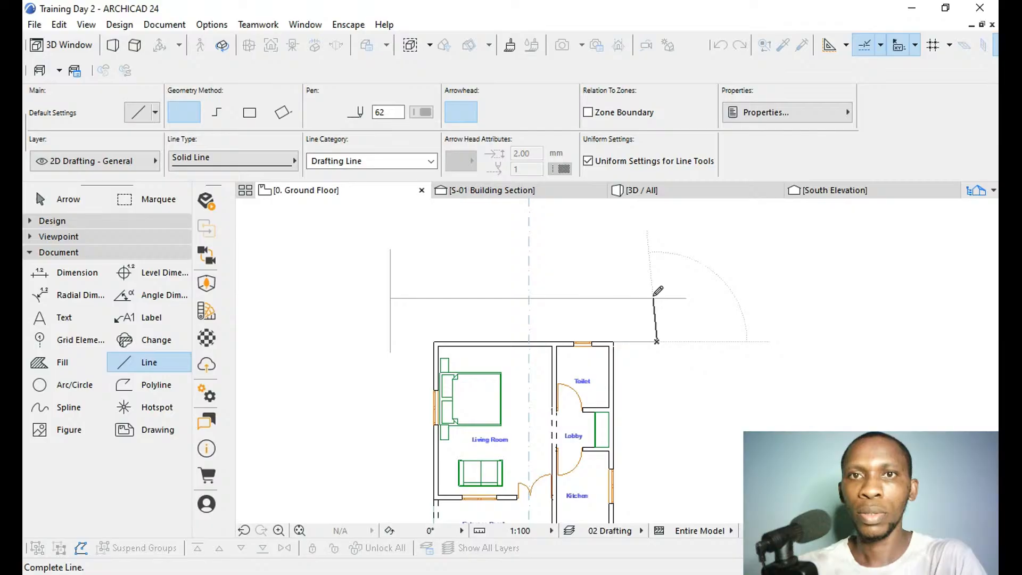
pyautogui.click(657, 297)
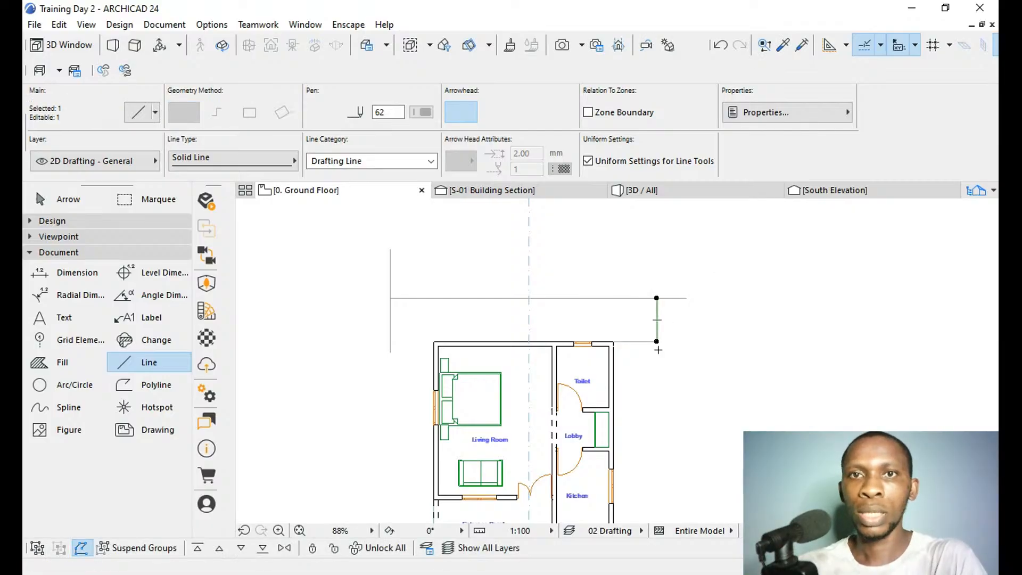
pyautogui.scroll(-3, 659, 281)
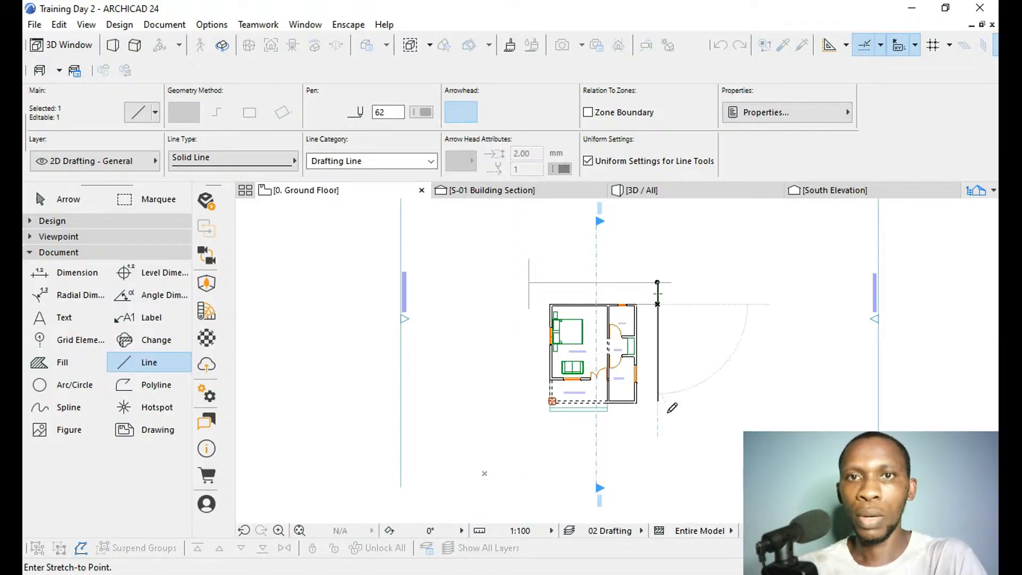
pyautogui.click(658, 430)
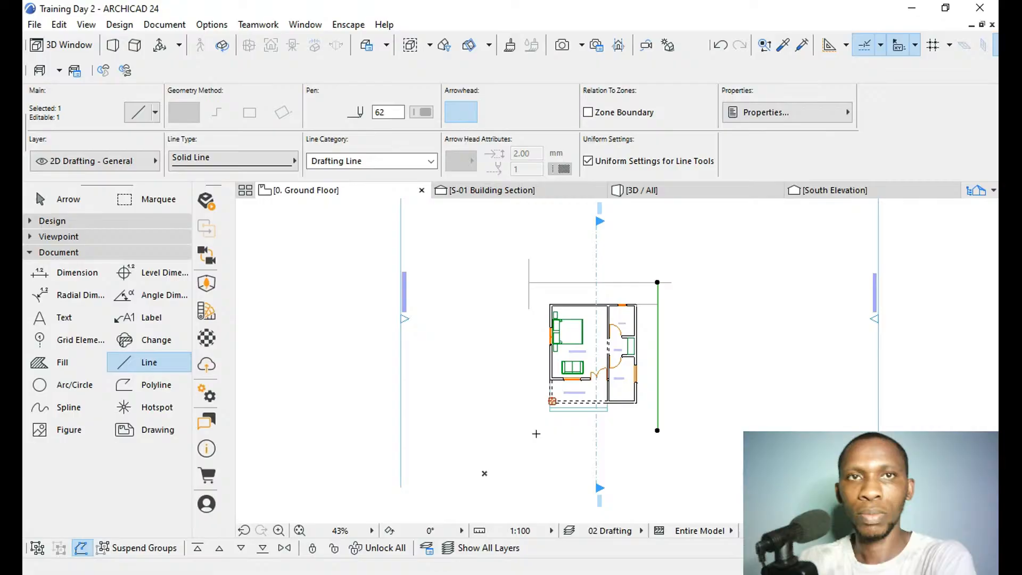
pyautogui.press('Escape')
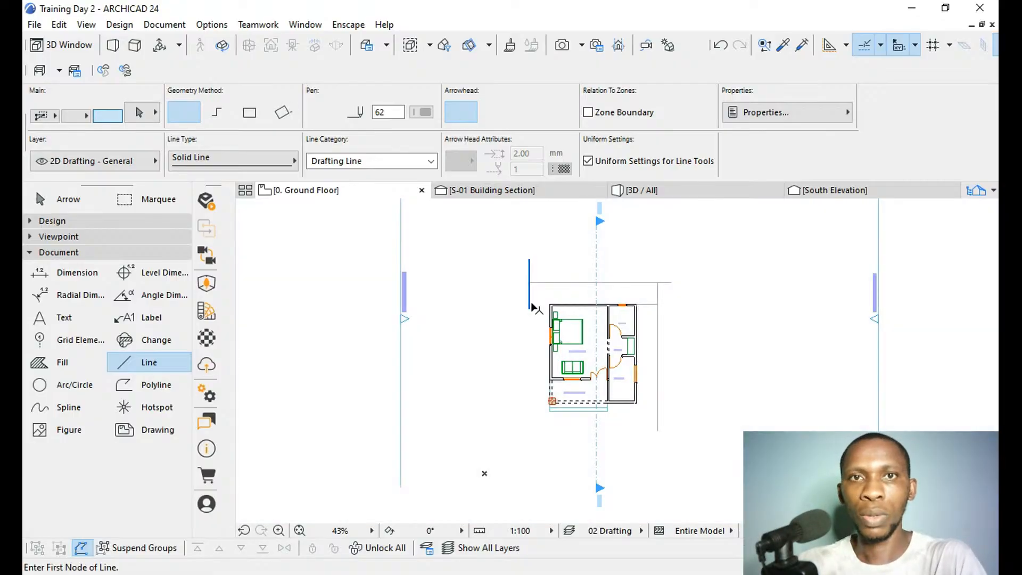
# Stretch the lower end of the western vertical guide line south, beyond the porch steps.
pyautogui.keyDown('shift'); pyautogui.click(530, 303); pyautogui.keyUp('shift')
pyautogui.click(529, 308)
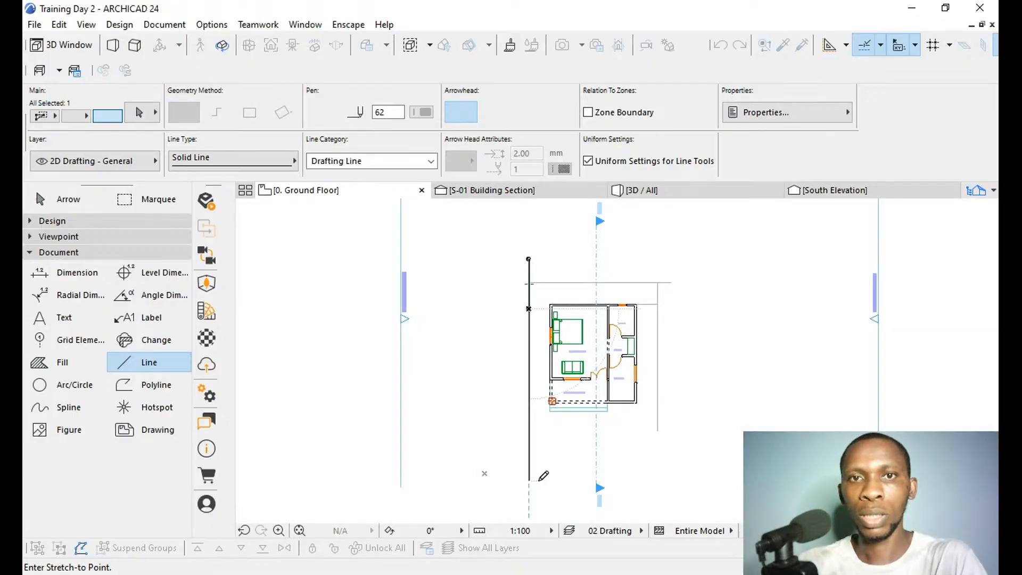
pyautogui.click(535, 459)
pyautogui.press('Escape')
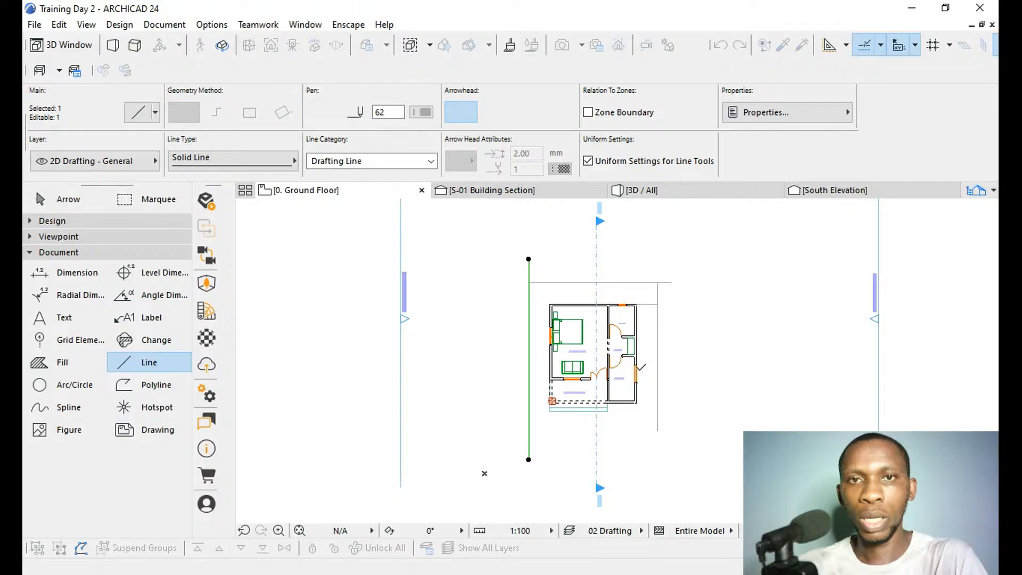
# Trim the overhanging ends of the western and northern guide lines so they meet in clean corners north of the house.
pyautogui.scroll(-2, 543, 447)
pyautogui.keyDown('shift'); pyautogui.click(576, 420); pyautogui.keyUp('shift')
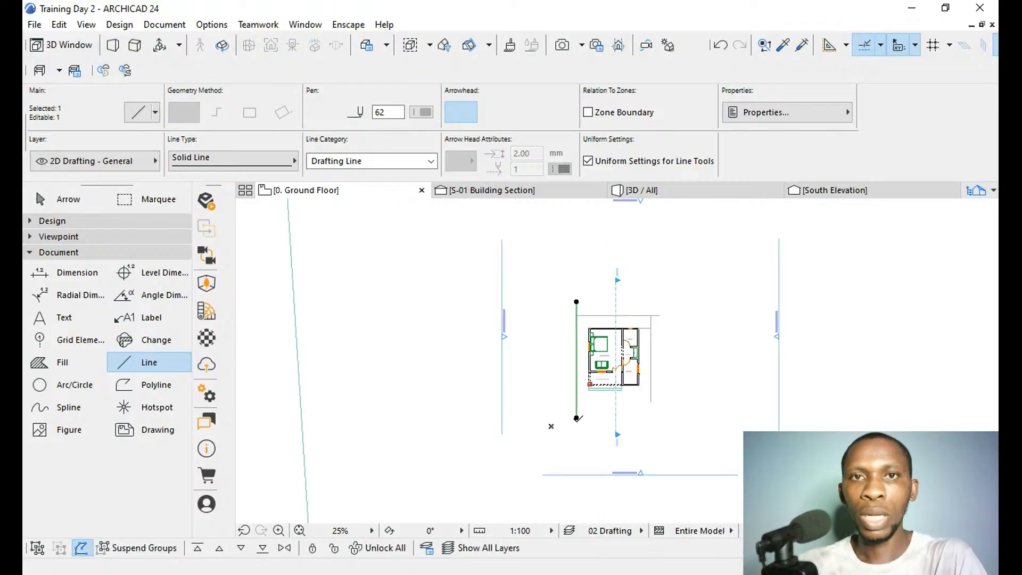
pyautogui.keyDown('shift'); pyautogui.click(576, 420); pyautogui.keyUp('shift')
pyautogui.keyDown('ctrl'); pyautogui.click(578, 308); pyautogui.keyUp('ctrl')
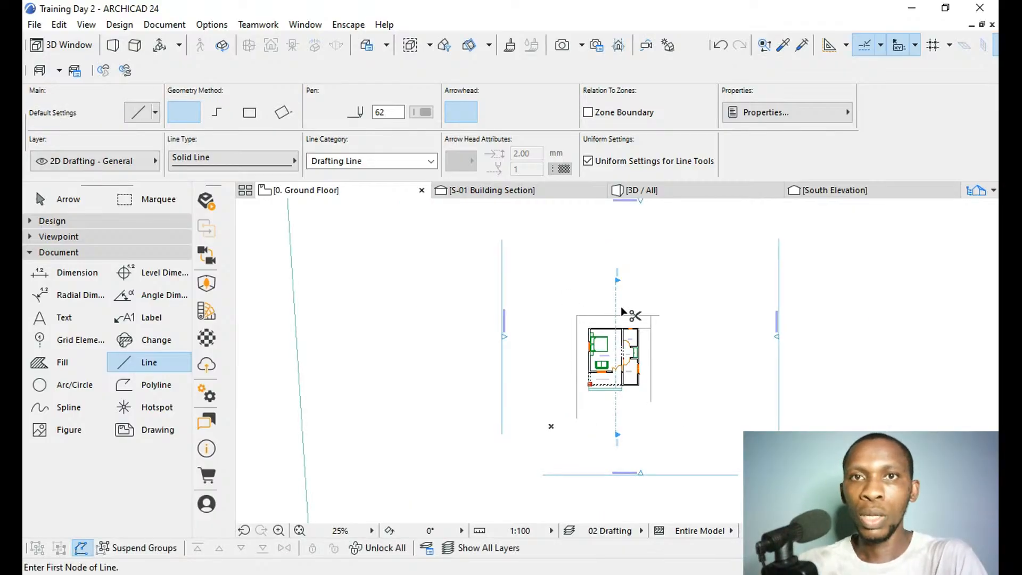
pyautogui.keyDown('ctrl'); pyautogui.click(655, 317); pyautogui.keyUp('ctrl')
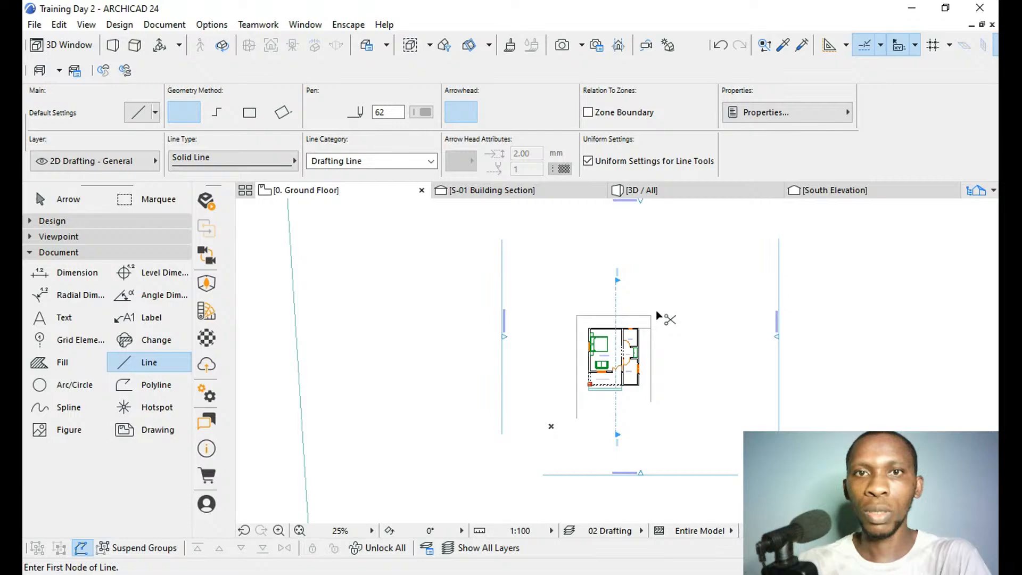
# Draw a horizontal line westwards from the western guide's lower end and another eastwards from the eastern guide's lower end.
pyautogui.keyDown('shift'); pyautogui.click(576, 423); pyautogui.keyUp('shift')
pyautogui.keyDown('shift'); pyautogui.click(577, 423); pyautogui.keyUp('shift')
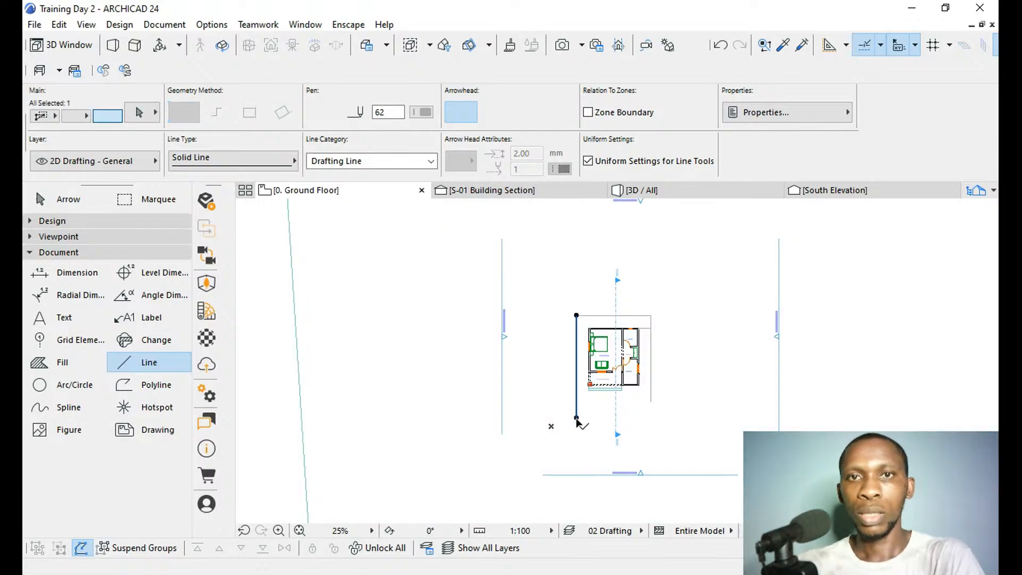
pyautogui.press('Escape')
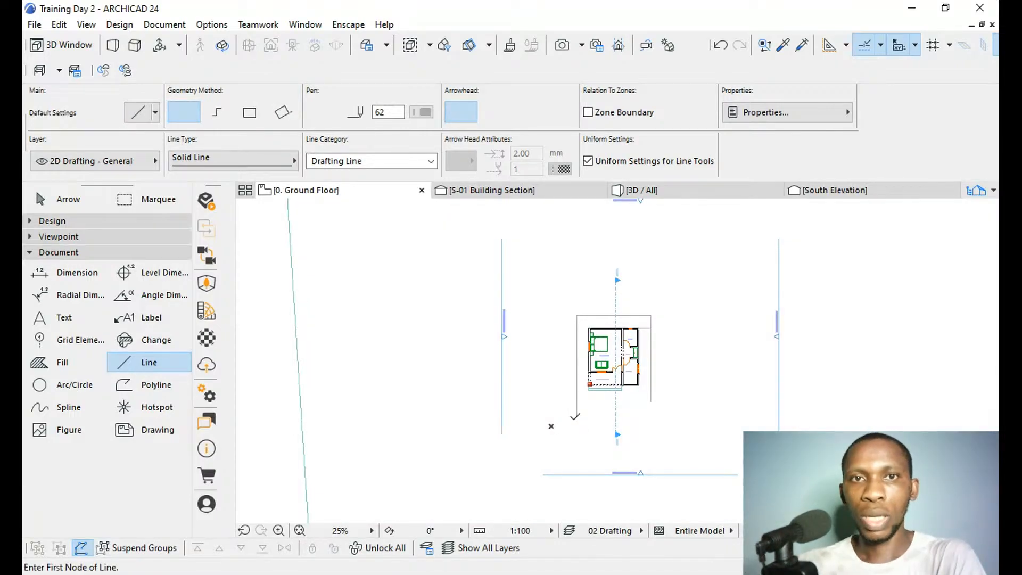
pyautogui.click(577, 418)
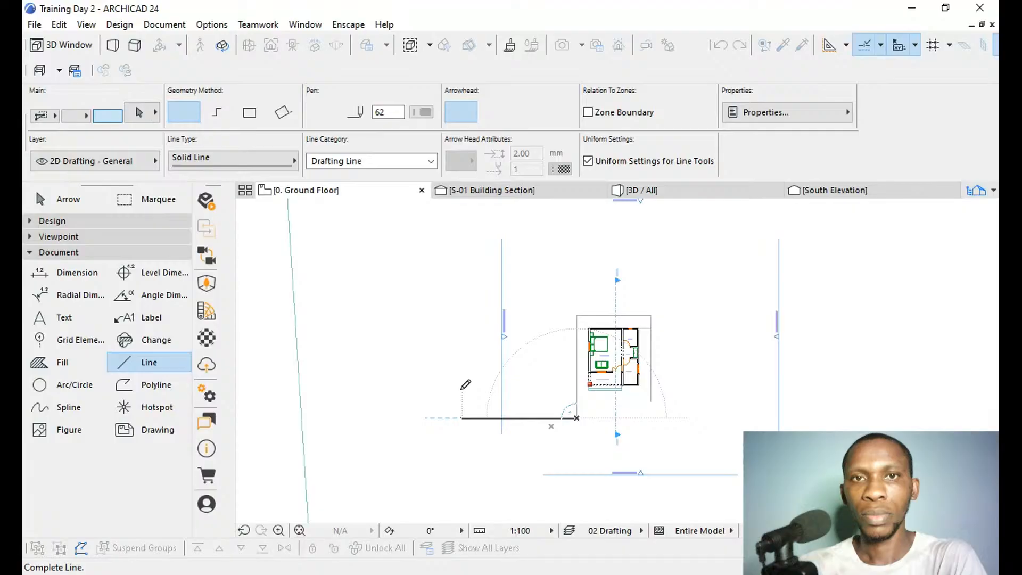
pyautogui.click(446, 418)
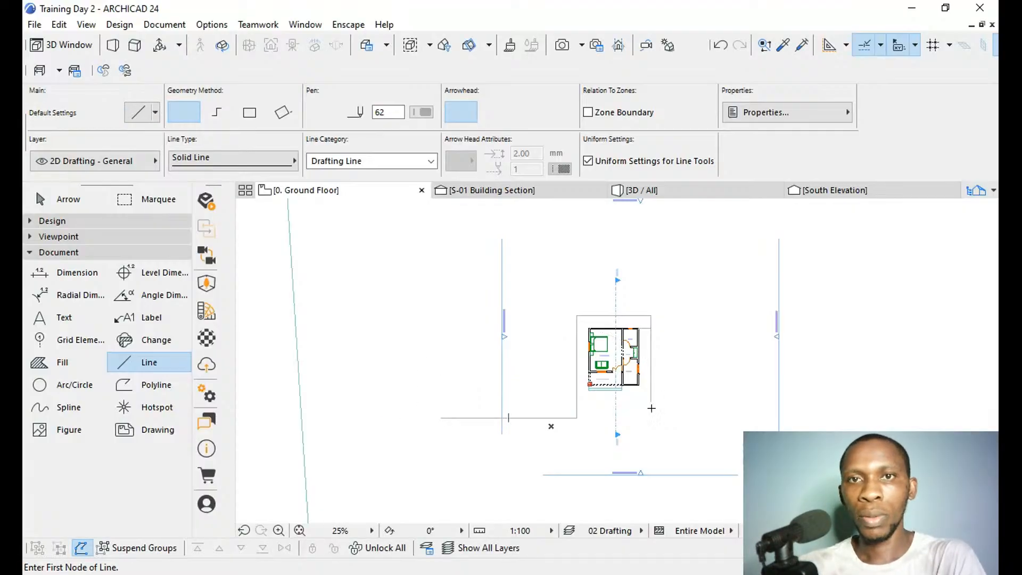
pyautogui.click(651, 401)
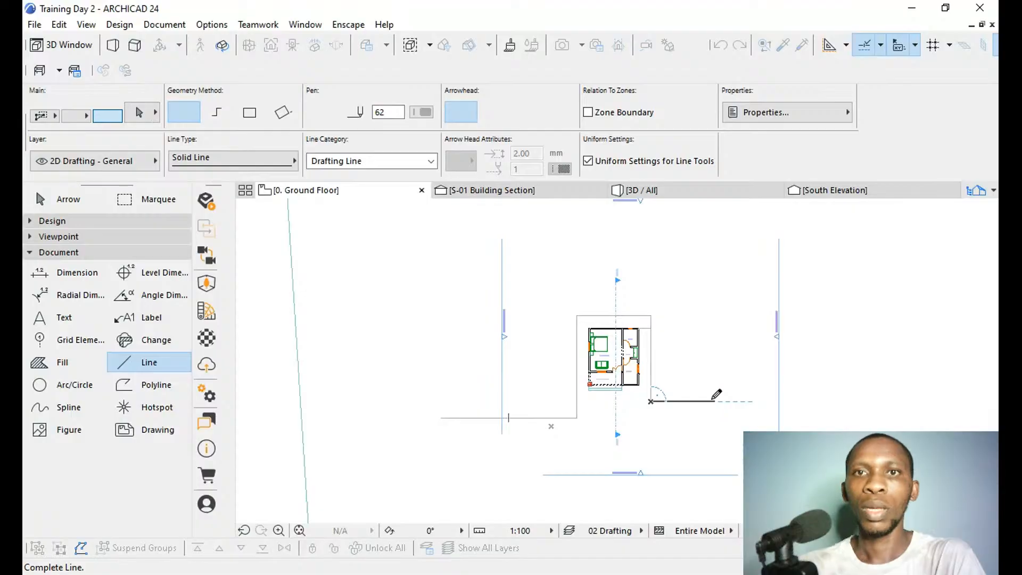
pyautogui.click(711, 401)
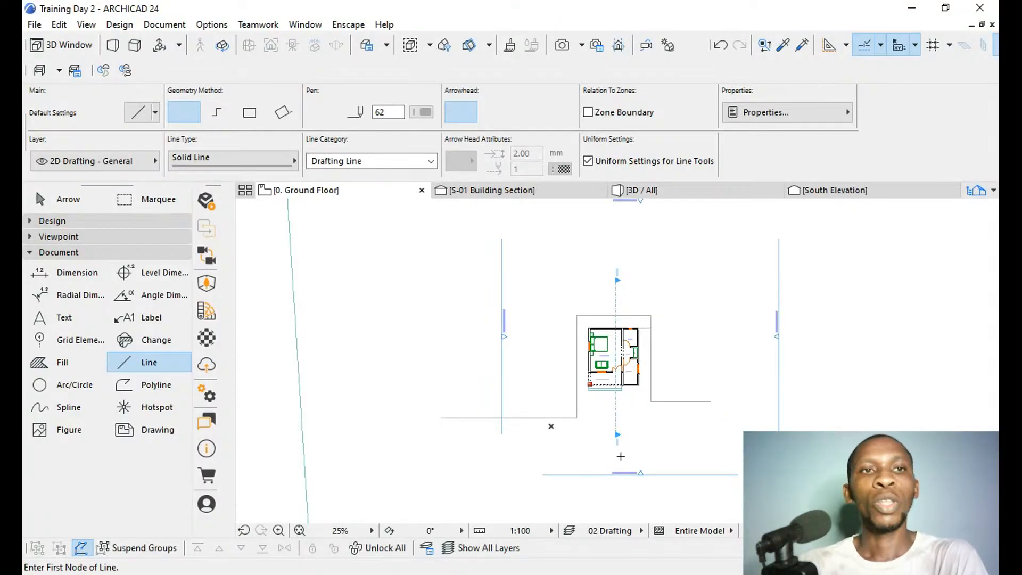
# Activate the Mesh tool and set its default height to 110.
pyautogui.click(36, 253)
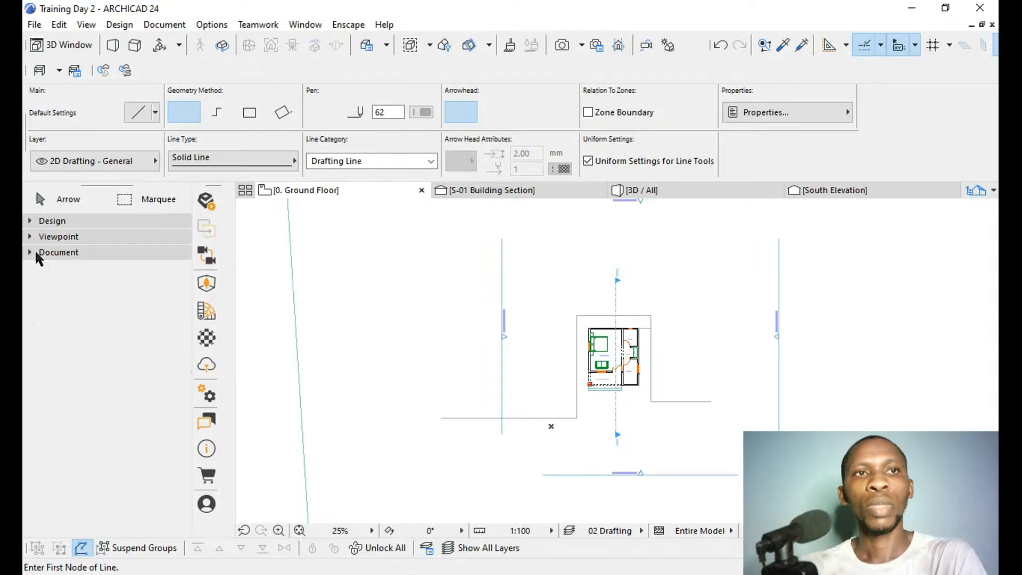
pyautogui.click(35, 221)
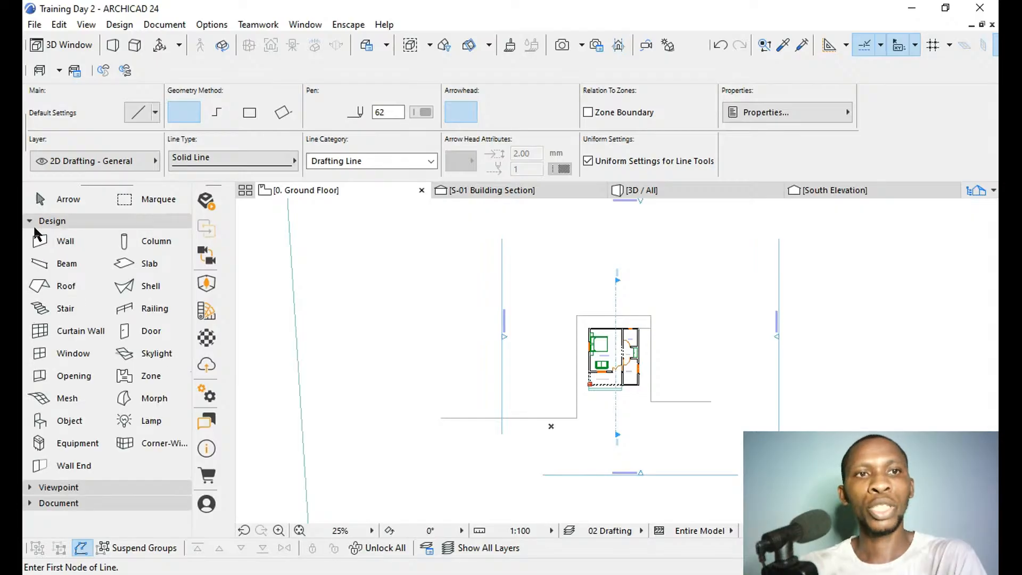
pyautogui.click(69, 398)
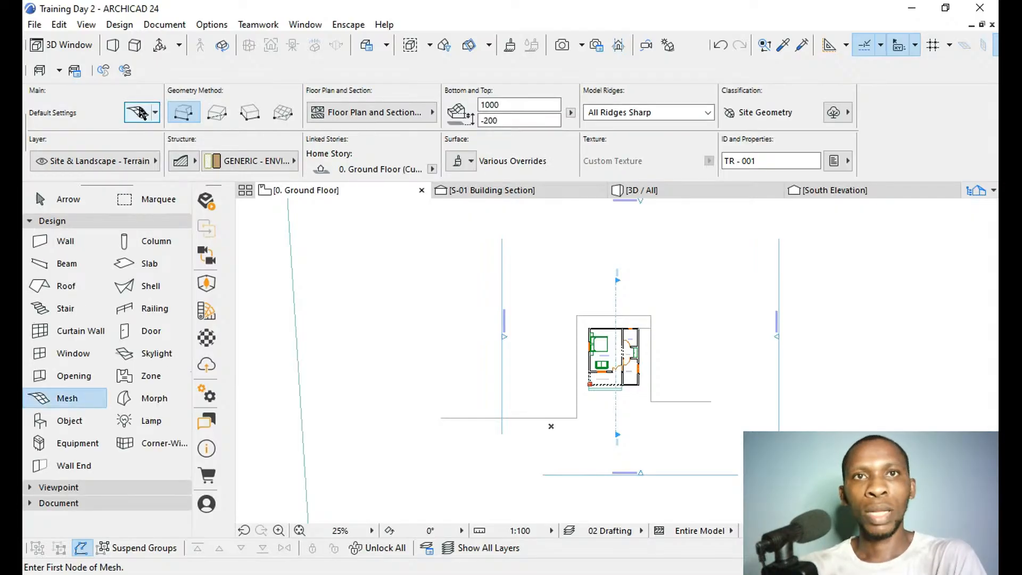
pyautogui.click(139, 107)
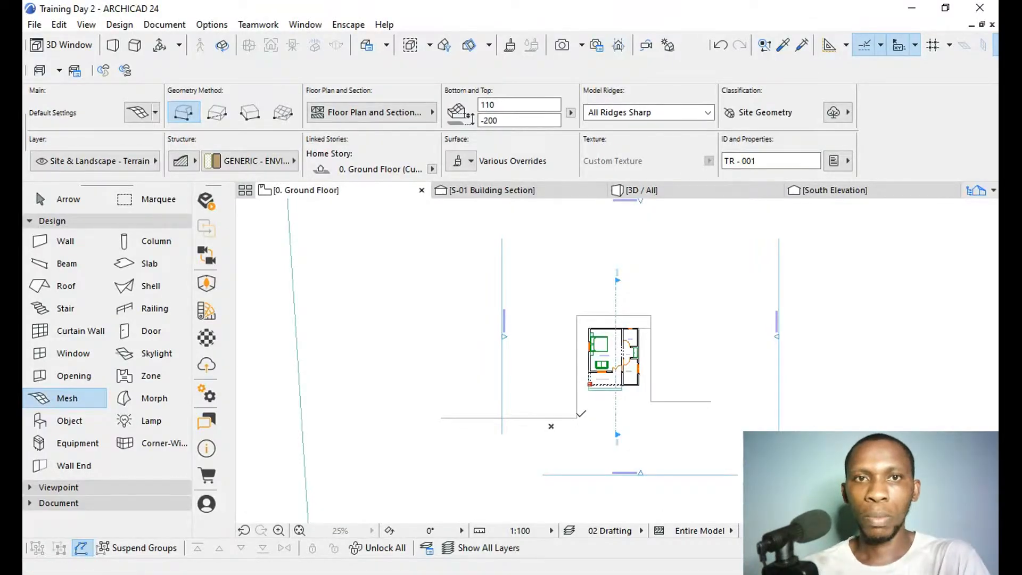
# Draw a U-shaped terrain mesh polygon that follows the guide lines around the house and extends west, north and east of it.
pyautogui.click(577, 418)
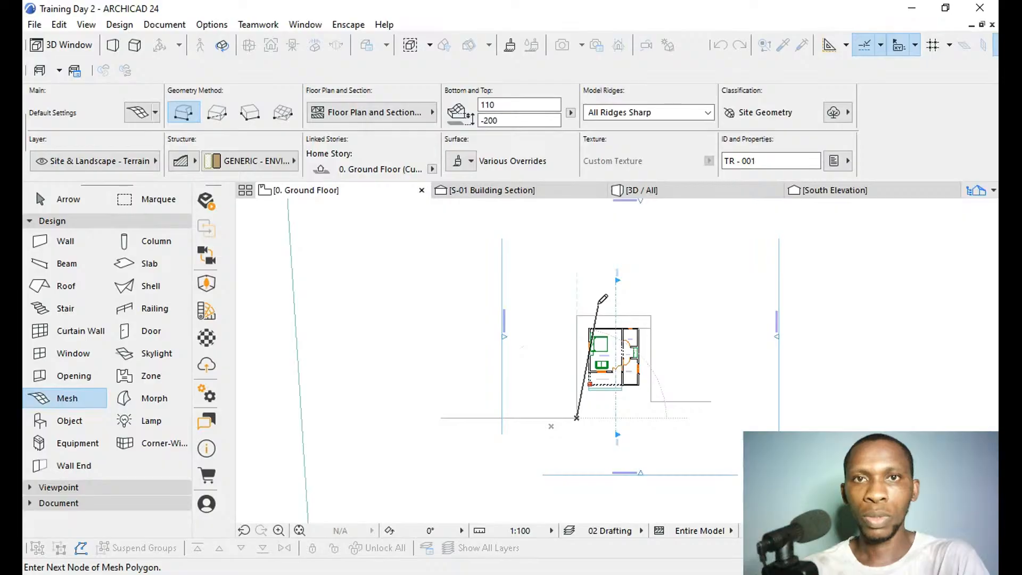
pyautogui.click(577, 315)
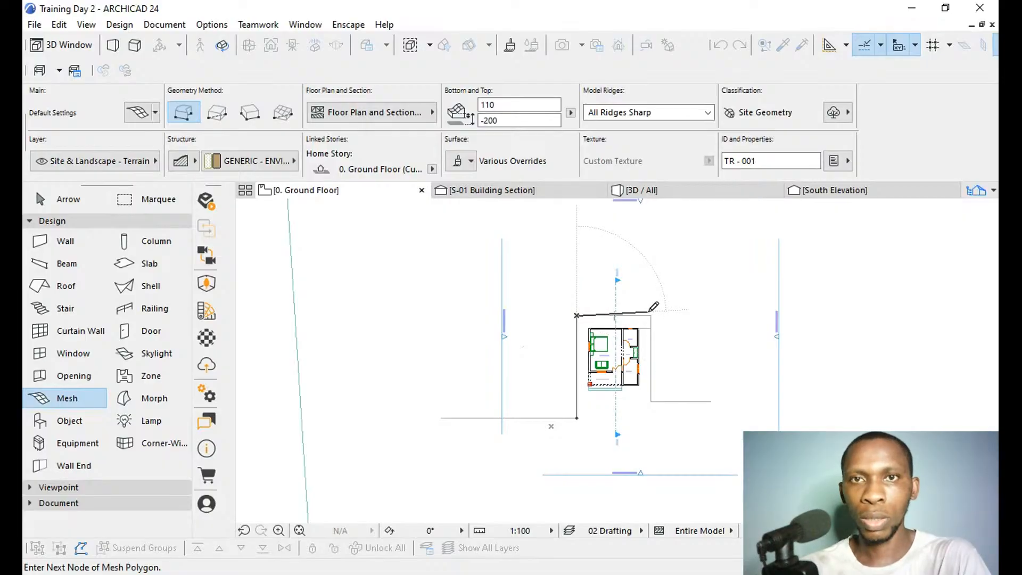
pyautogui.click(650, 315)
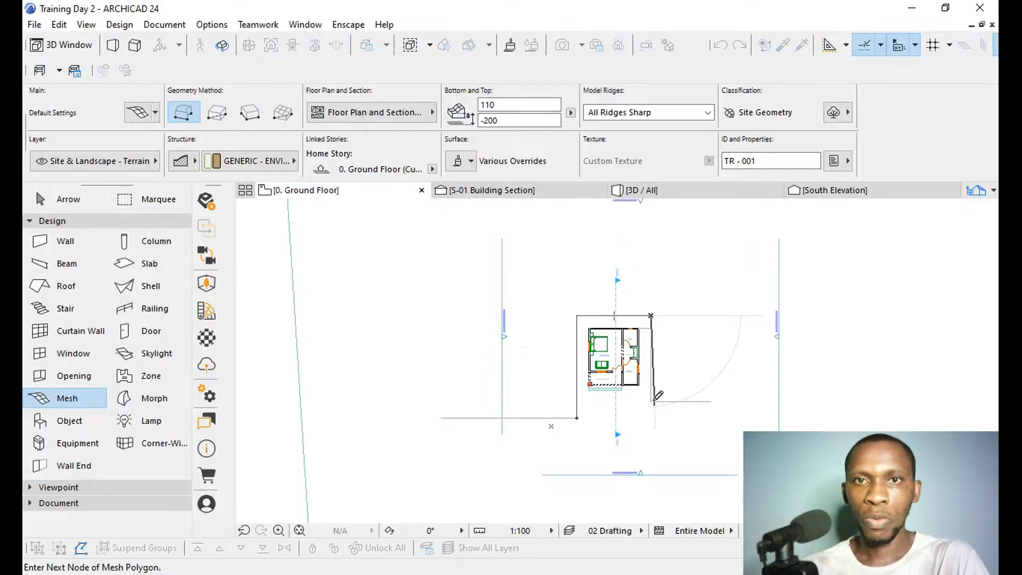
pyautogui.click(651, 401)
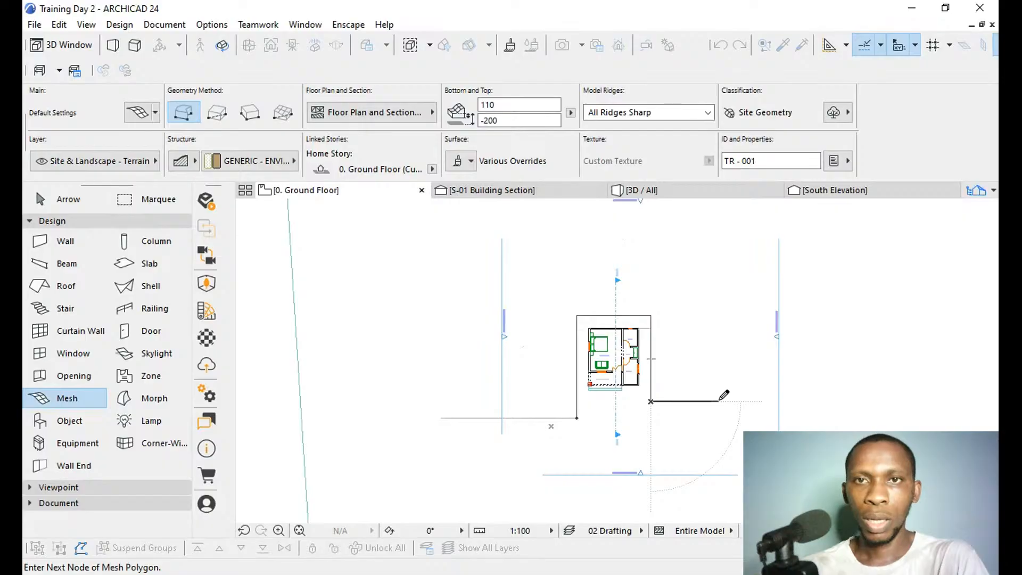
pyautogui.click(771, 401)
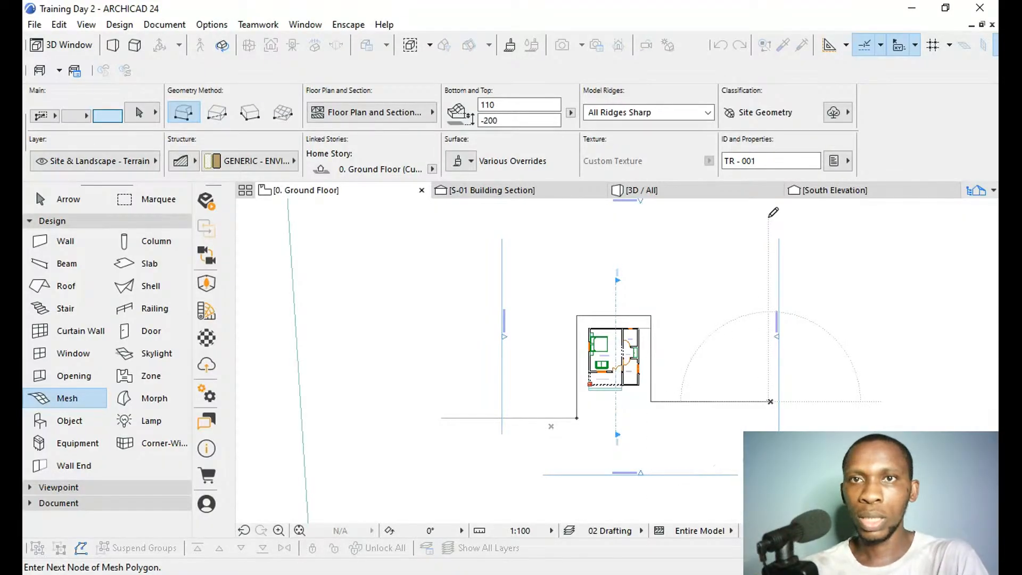
pyautogui.click(770, 218)
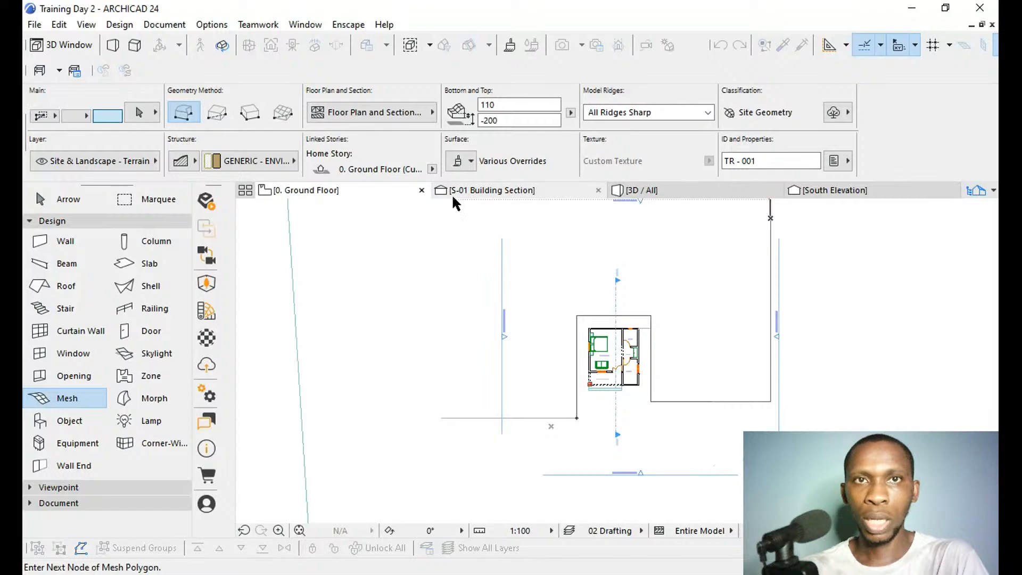
pyautogui.click(413, 218)
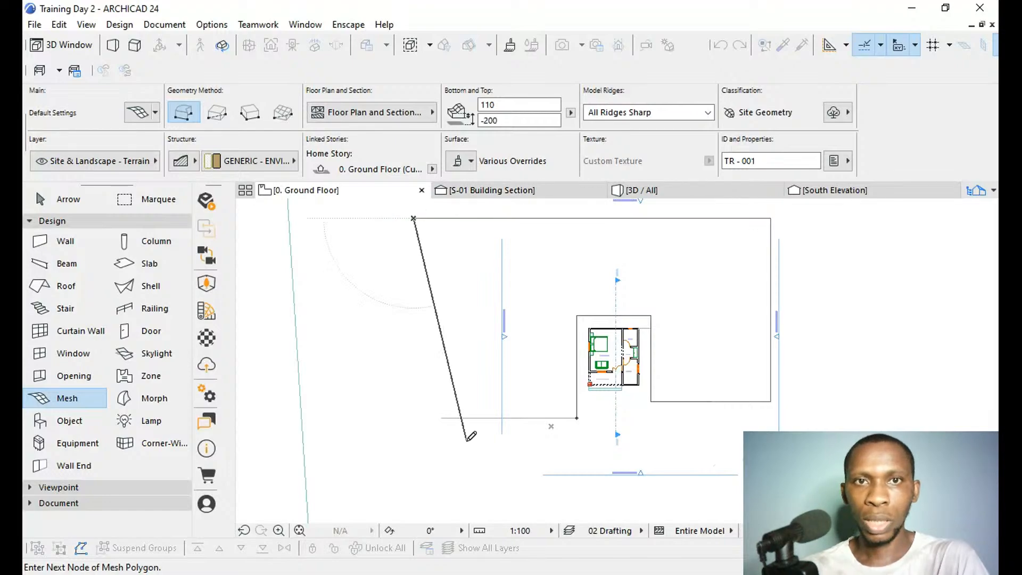
pyautogui.click(444, 418)
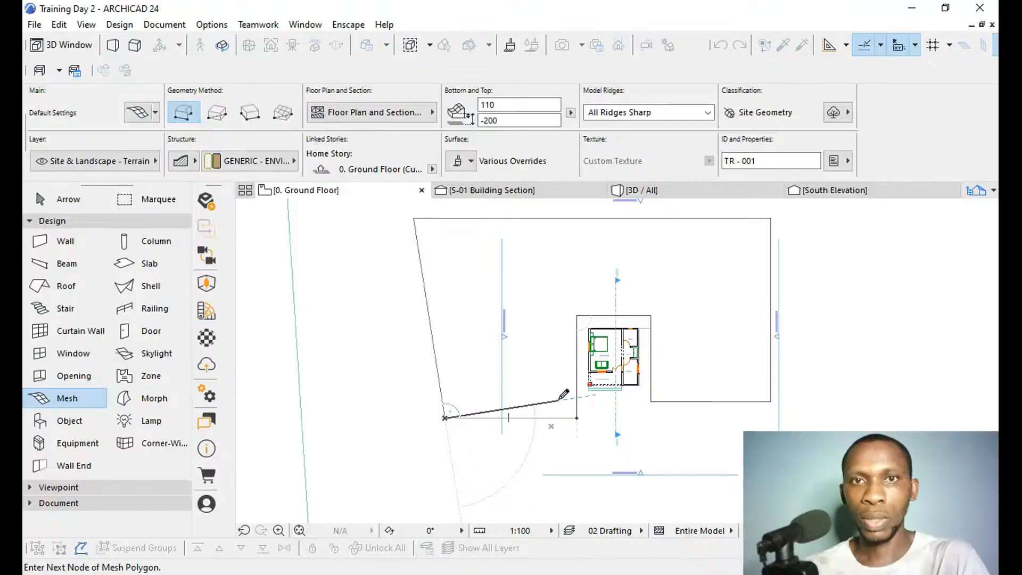
pyautogui.click(577, 418)
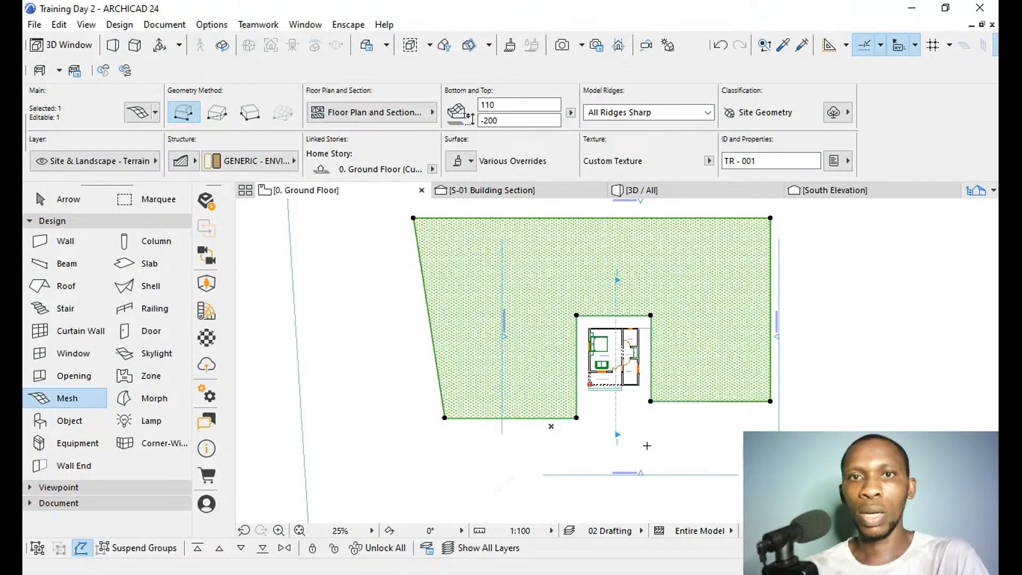
pyautogui.press('Escape')
# In the S-01 Building Section, move the terrain mesh vertically down until its bottom edge rests on the ground line.
pyautogui.keyDown('shift'); pyautogui.click(617, 414); pyautogui.keyUp('shift')
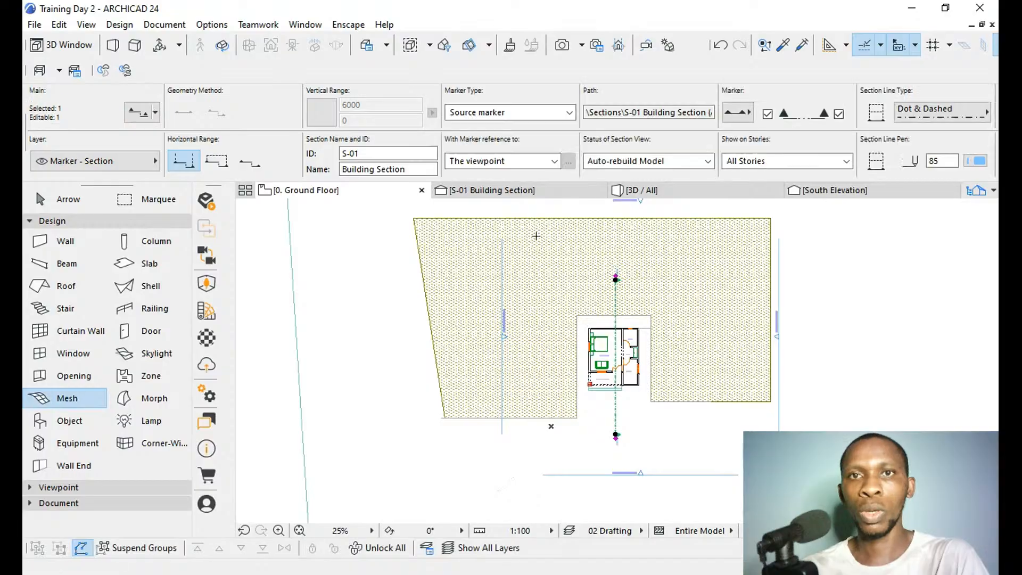
pyautogui.click(532, 193)
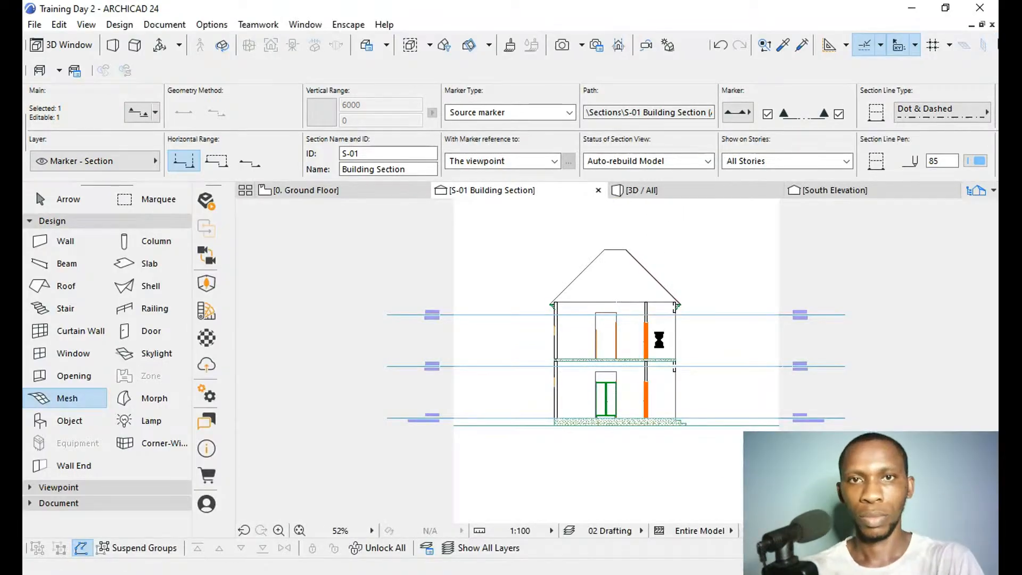
pyautogui.press('Escape')
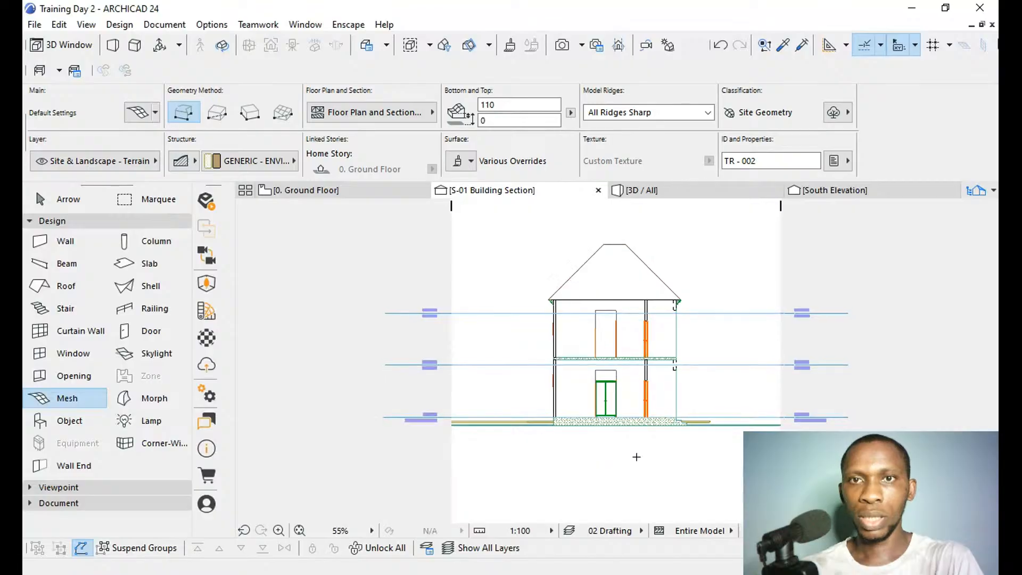
pyautogui.scroll(12, 711, 422)
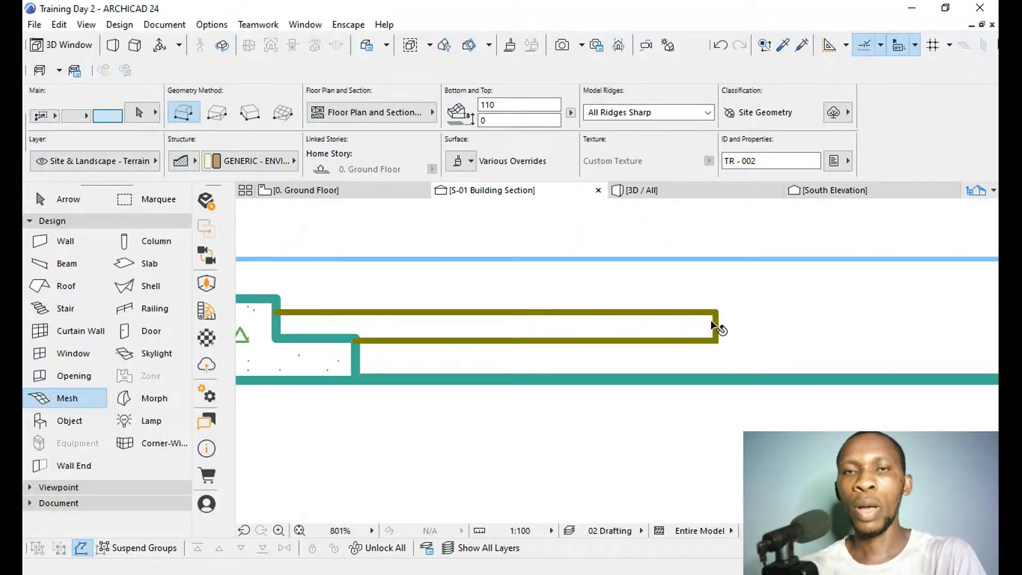
pyautogui.keyDown('shift'); pyautogui.click(714, 325); pyautogui.keyUp('shift')
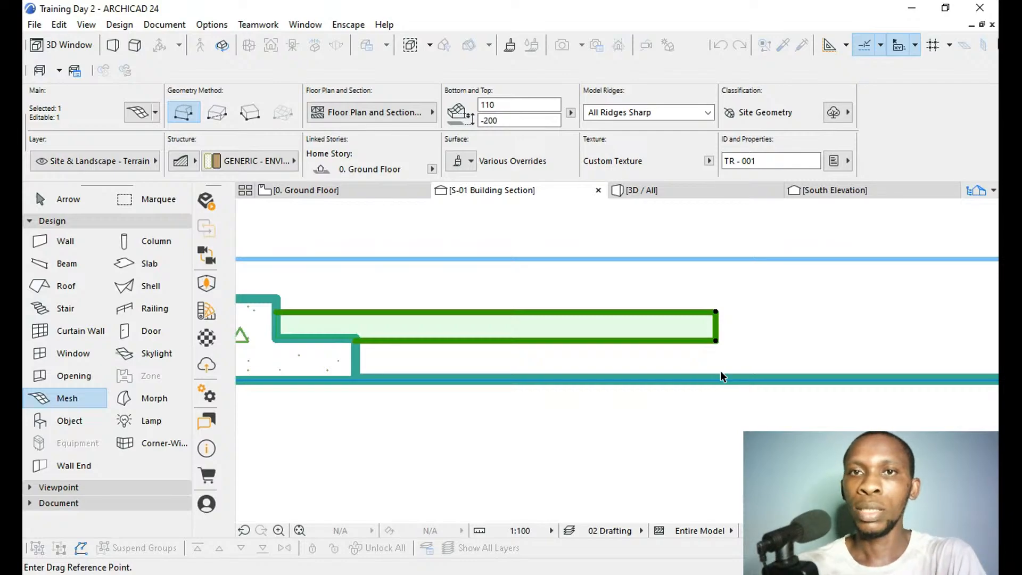
pyautogui.click(716, 341)
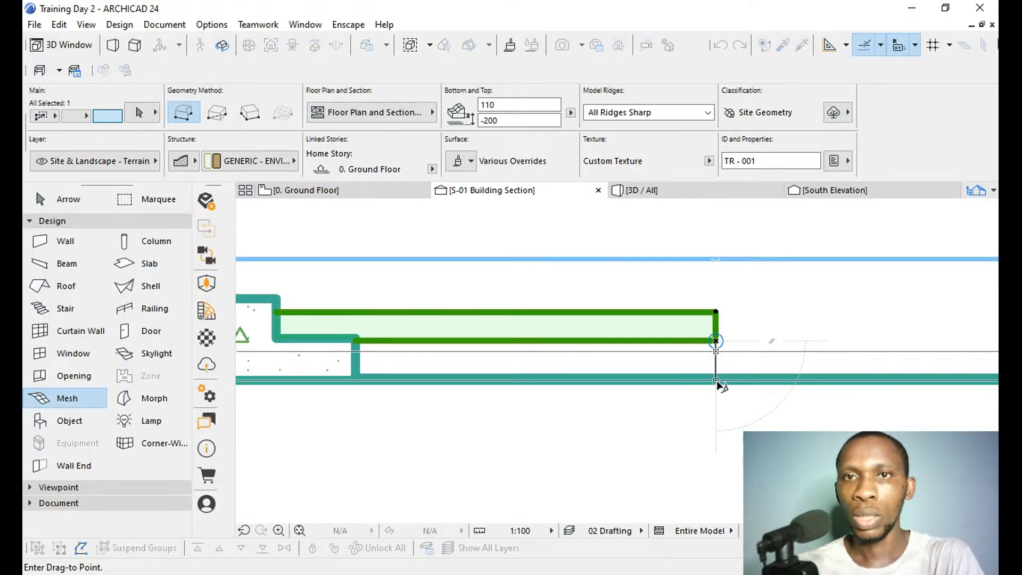
pyautogui.click(717, 381)
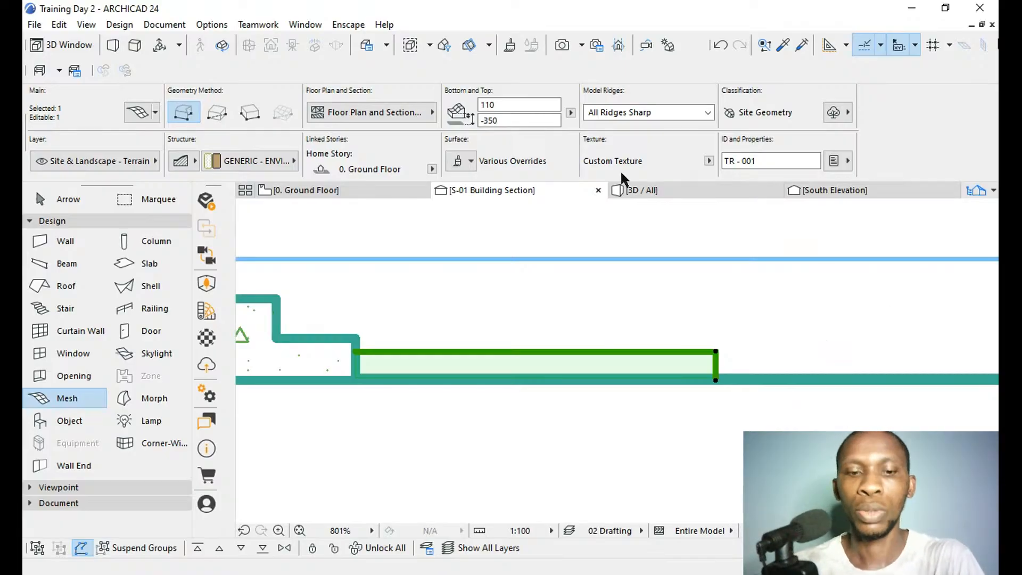
# Inspect the lowered terrain mesh around the house and porch steps in the 3D view.
pyautogui.click(641, 191)
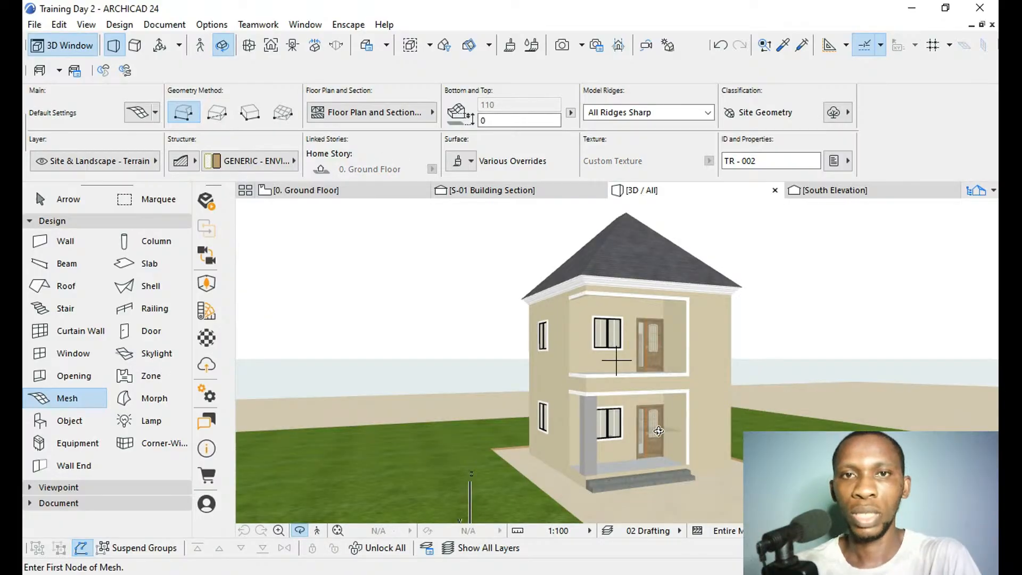
pyautogui.scroll(-2, 790, 330)
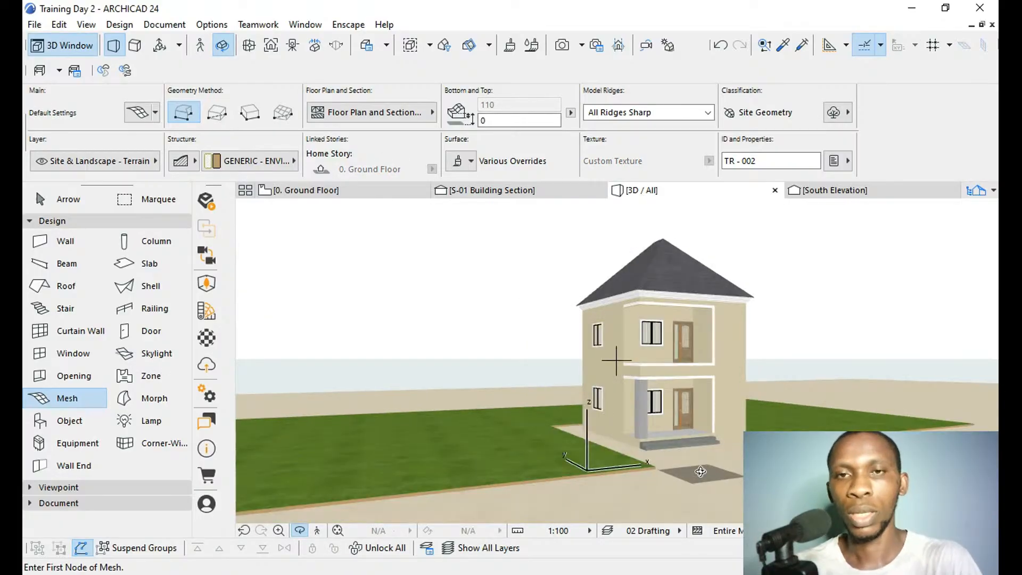
pyautogui.scroll(2, 701, 402)
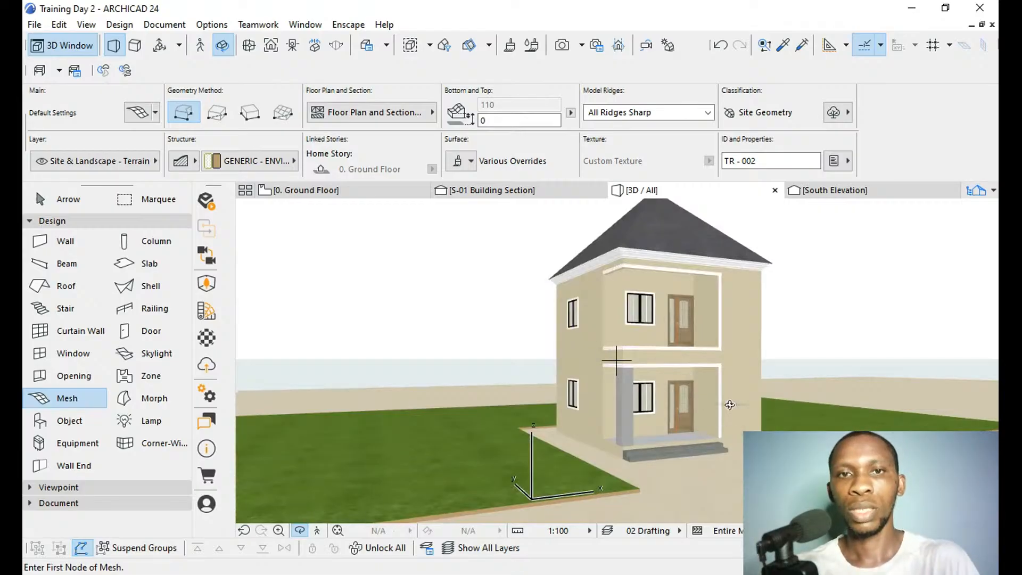
pyautogui.scroll(2, 534, 503)
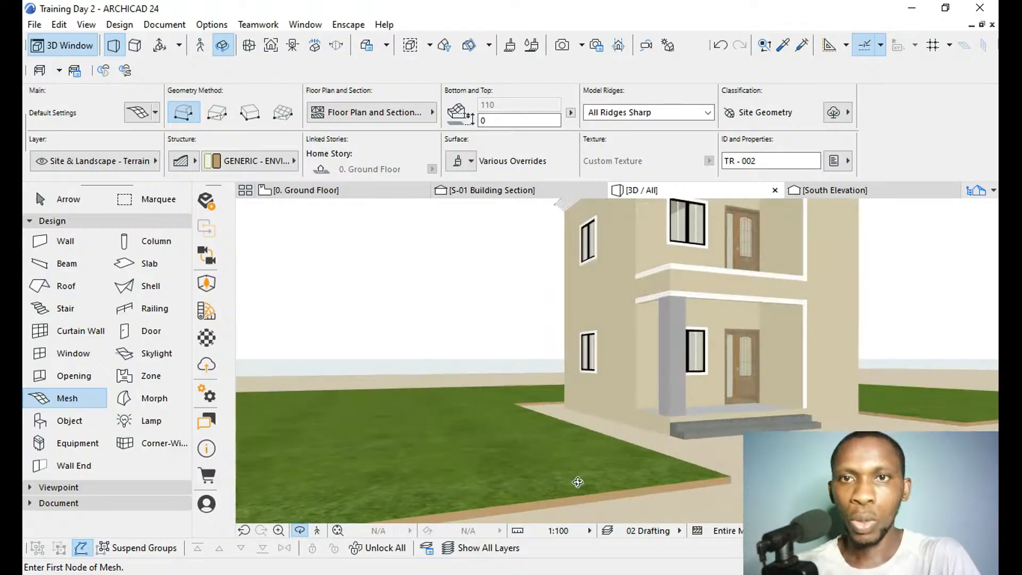
pyautogui.scroll(2, 578, 482)
pyautogui.scroll(-6, 633, 478)
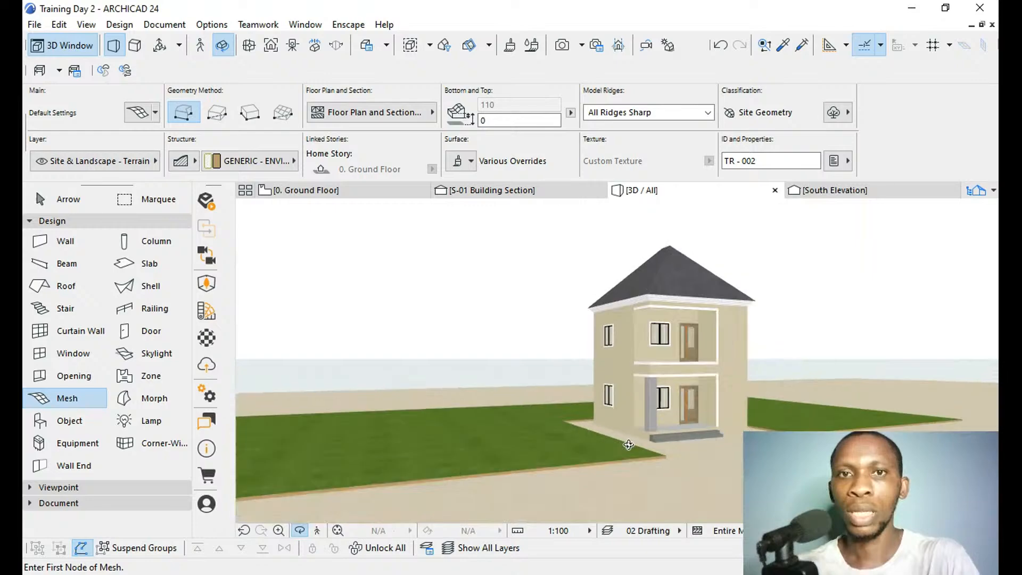
pyautogui.scroll(-1, 643, 416)
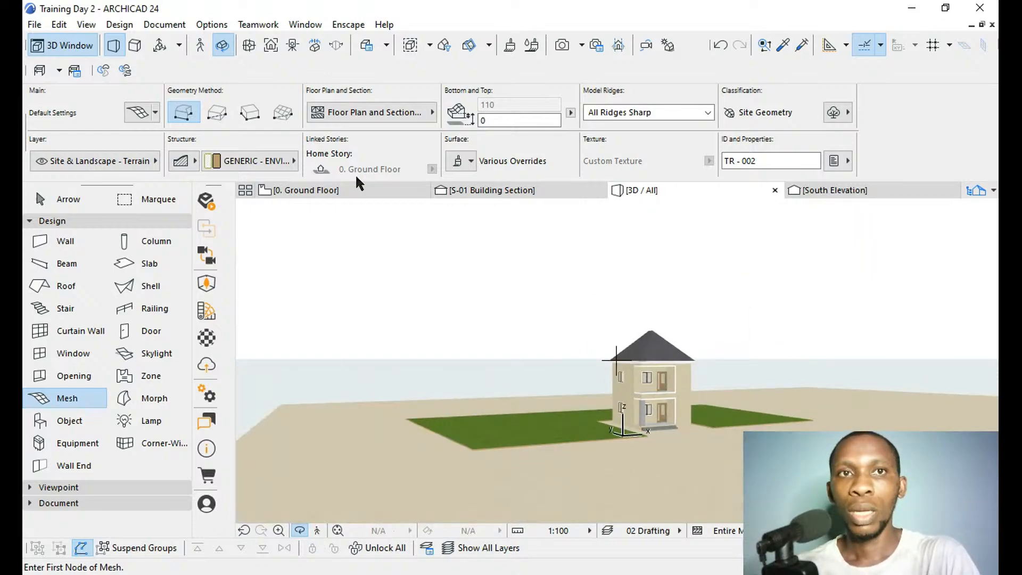
# On the ground floor plan, move the terrain mesh's two outer northern corners to the matching northern corners of the large site boundary.
pyautogui.click(342, 187)
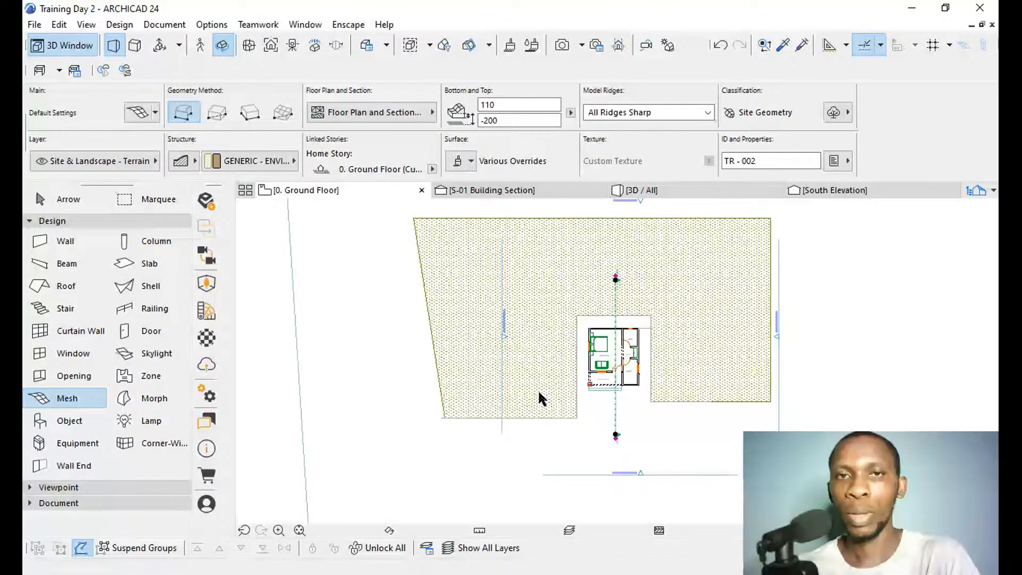
pyautogui.keyDown('shift'); pyautogui.click(536, 332); pyautogui.keyUp('shift')
pyautogui.scroll(-5, 542, 443)
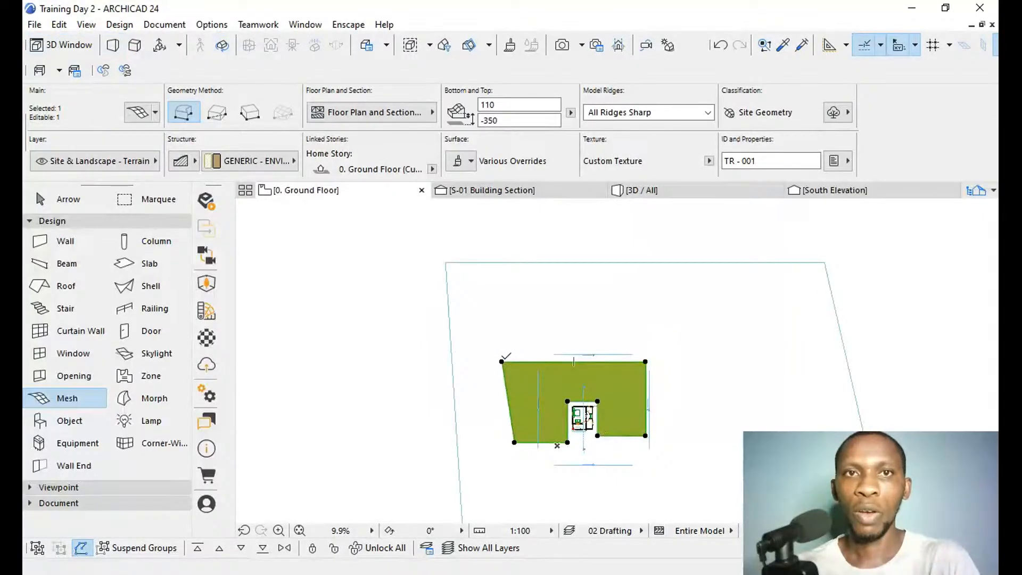
pyautogui.click(502, 361)
pyautogui.click(445, 262)
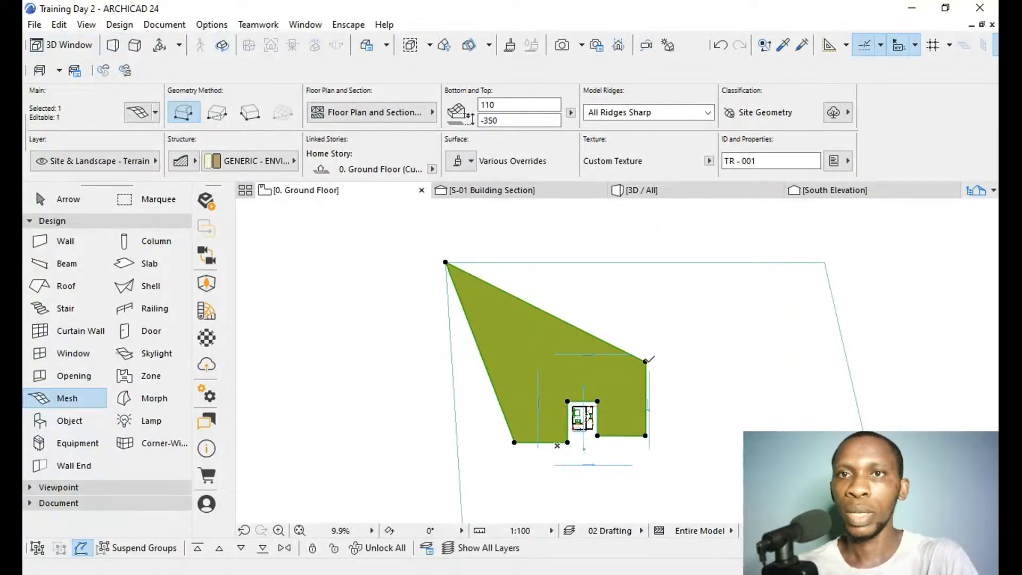
pyautogui.click(646, 361)
pyautogui.click(824, 262)
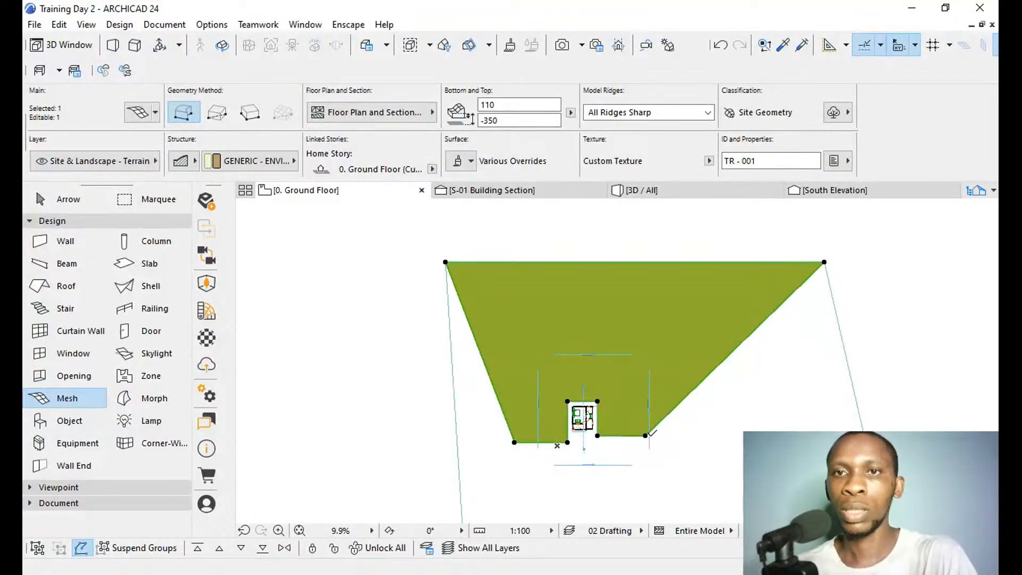
# Move the terrain mesh's outer southeastern and southwestern corners to the matching southern corners of the site boundary.
pyautogui.click(646, 436)
pyautogui.scroll(-4, 702, 219)
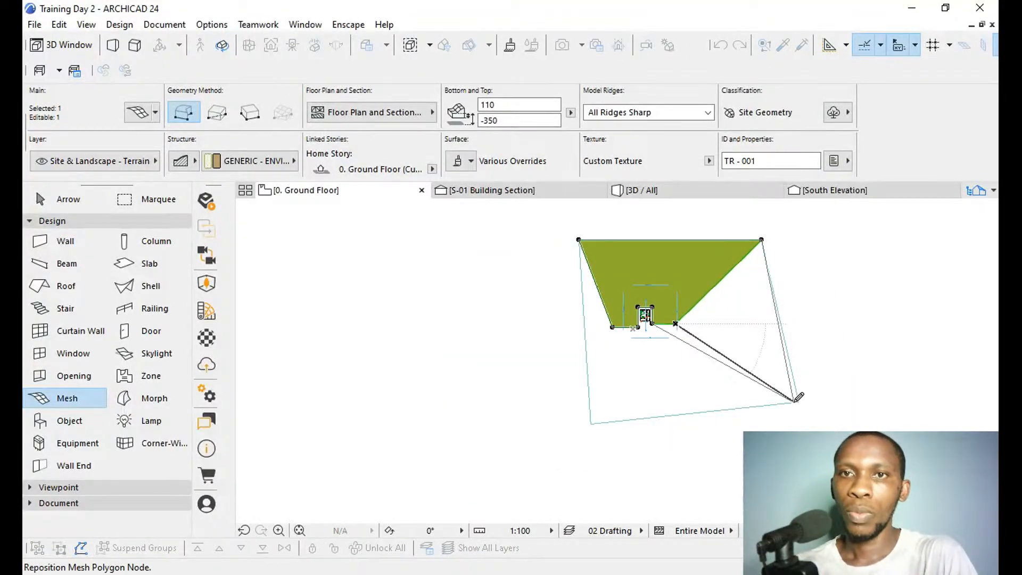
pyautogui.click(803, 401)
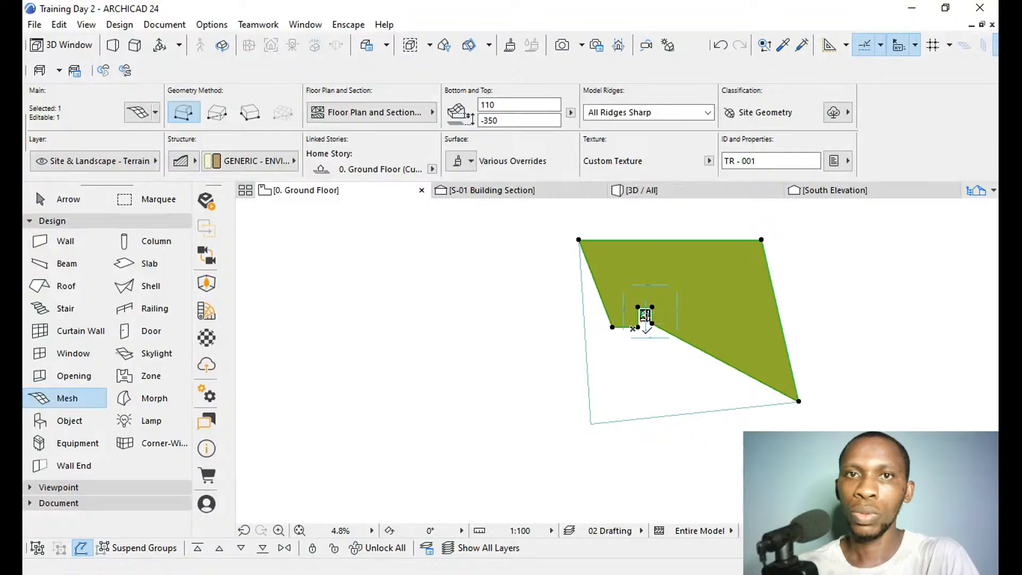
pyautogui.click(613, 326)
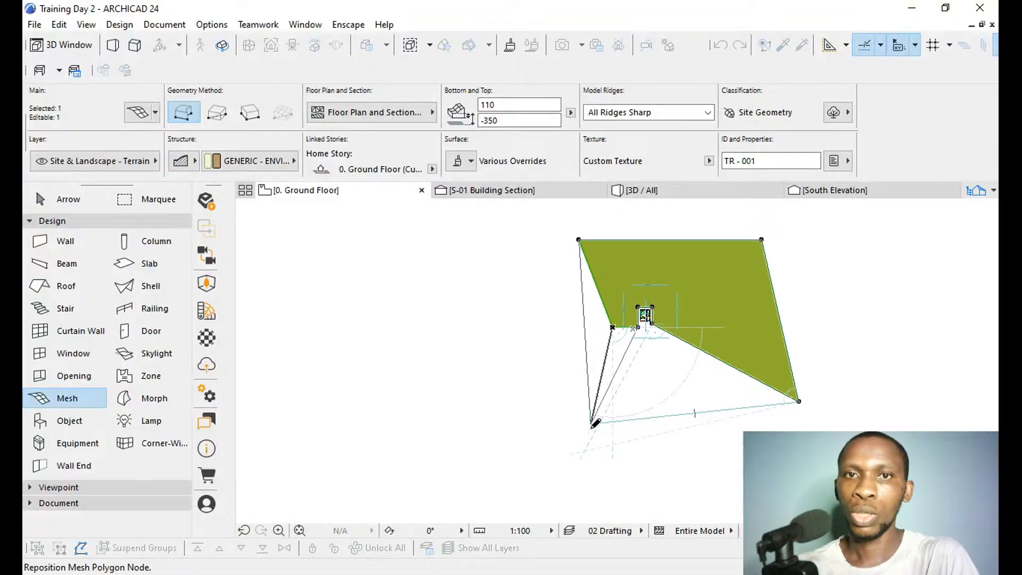
pyautogui.click(596, 416)
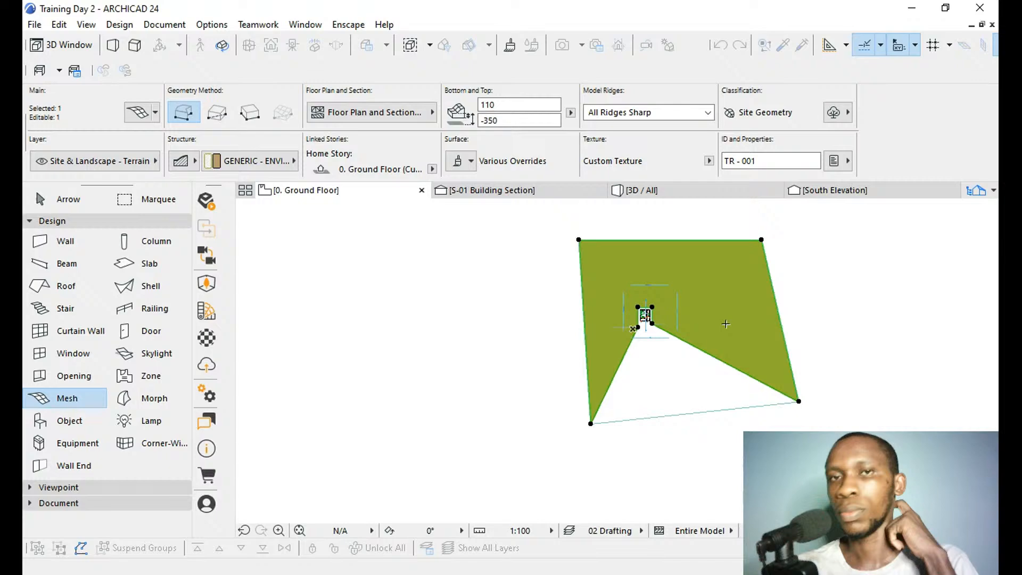
# Examine the house and the enlarged terrain mesh around it in the 3D view.
pyautogui.click(645, 190)
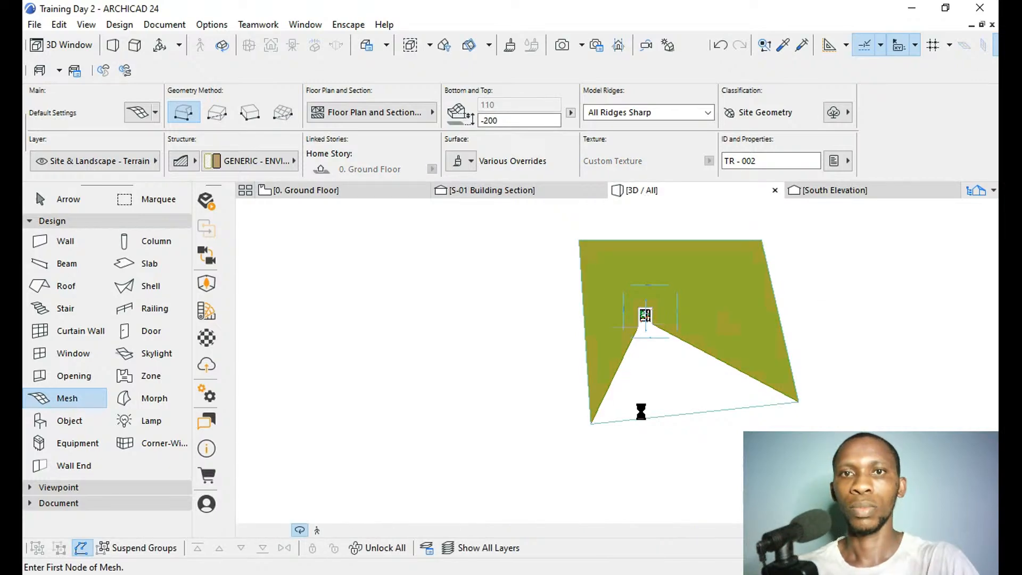
pyautogui.scroll(5, 700, 423)
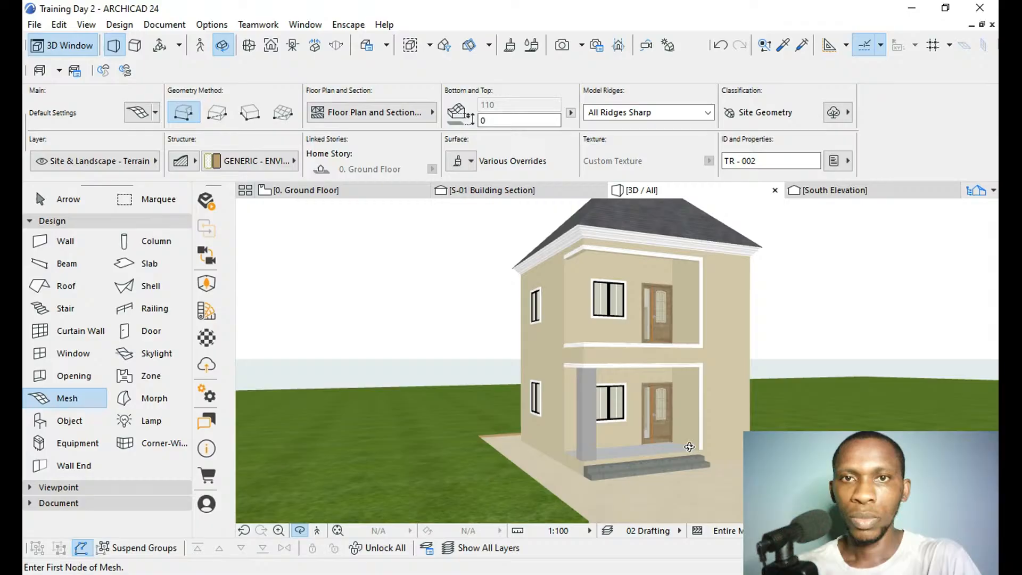
pyautogui.scroll(3, 644, 414)
pyautogui.scroll(-1, 645, 414)
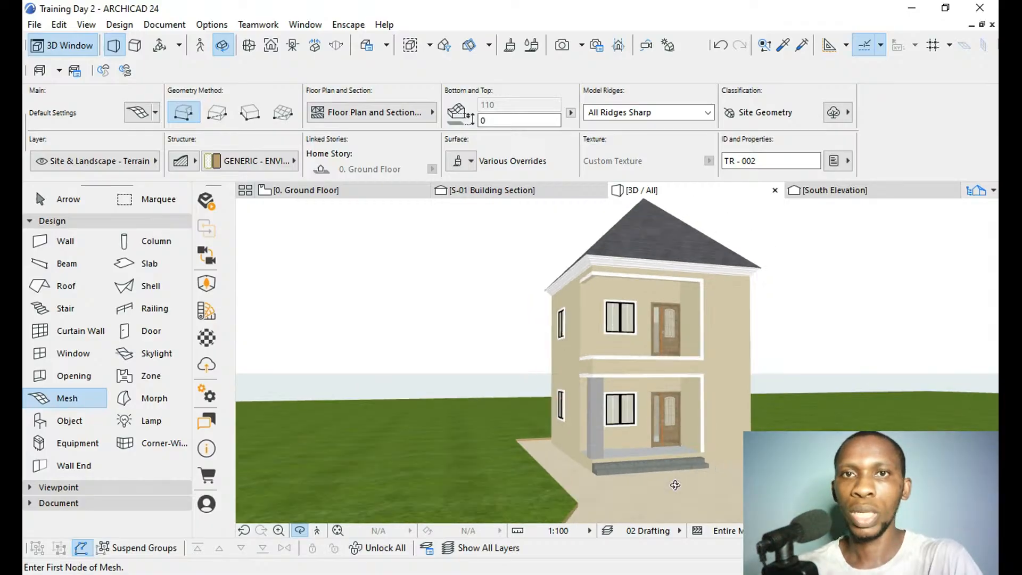
pyautogui.scroll(1, 646, 267)
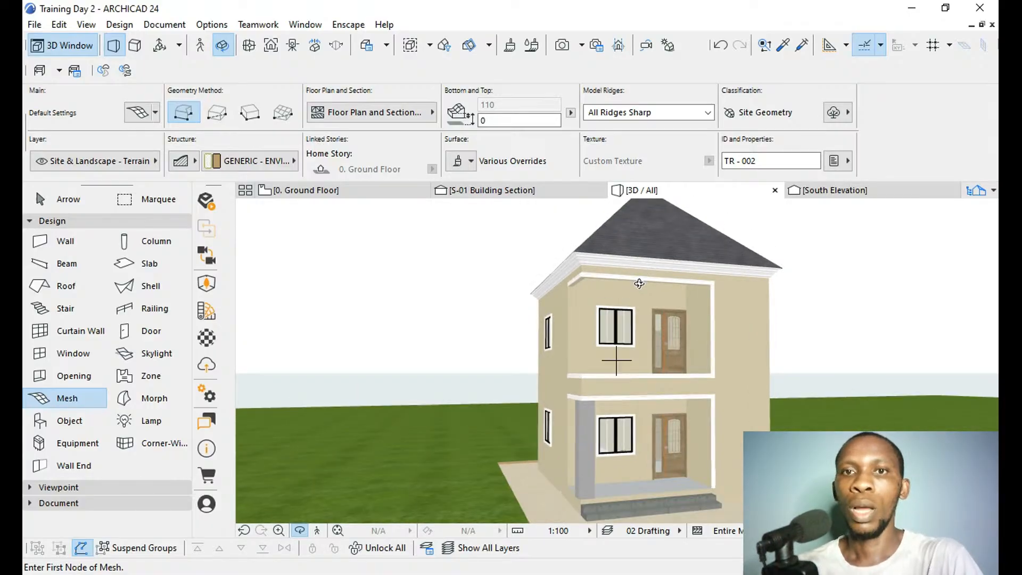
pyautogui.scroll(-1, 710, 274)
pyautogui.moveTo(712, 495); pyautogui.dragTo(690, 494)
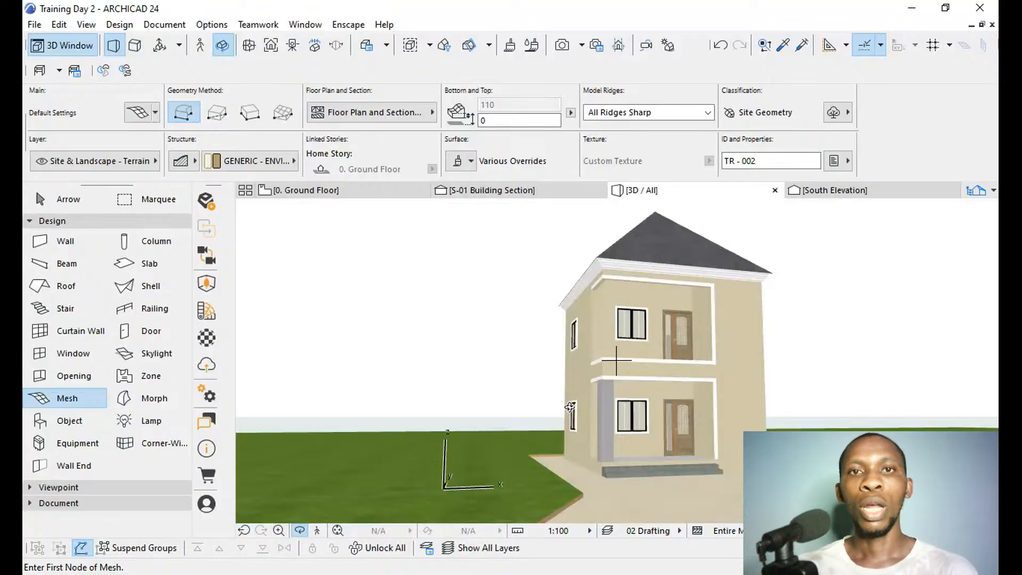
pyautogui.scroll(-1, 359, 338)
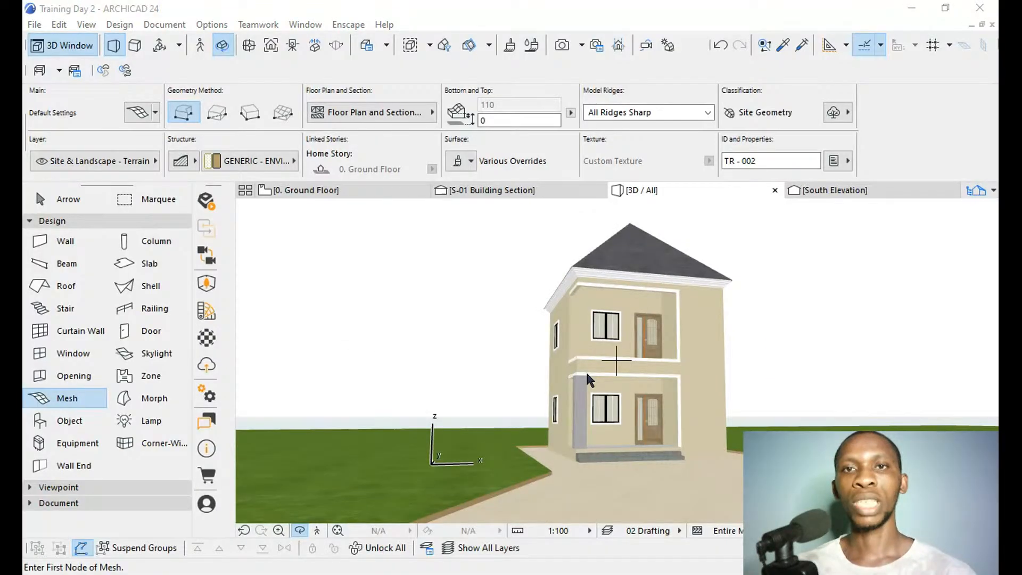
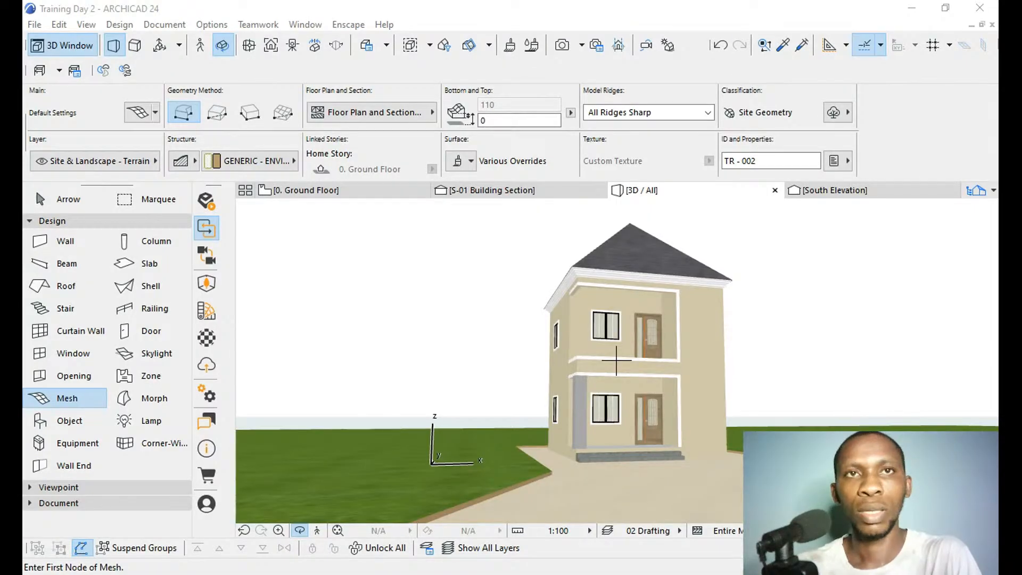
# Turn on view synchronization so the Enscape camera follows the 3D window.
pyautogui.moveTo(996, 372); pyautogui.dragTo(989, 372)
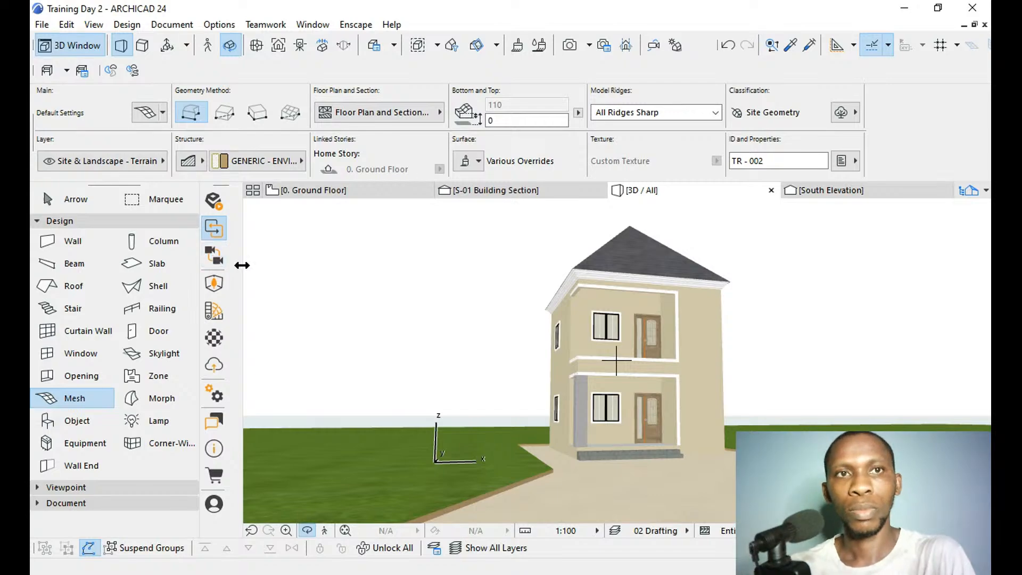
pyautogui.click(211, 258)
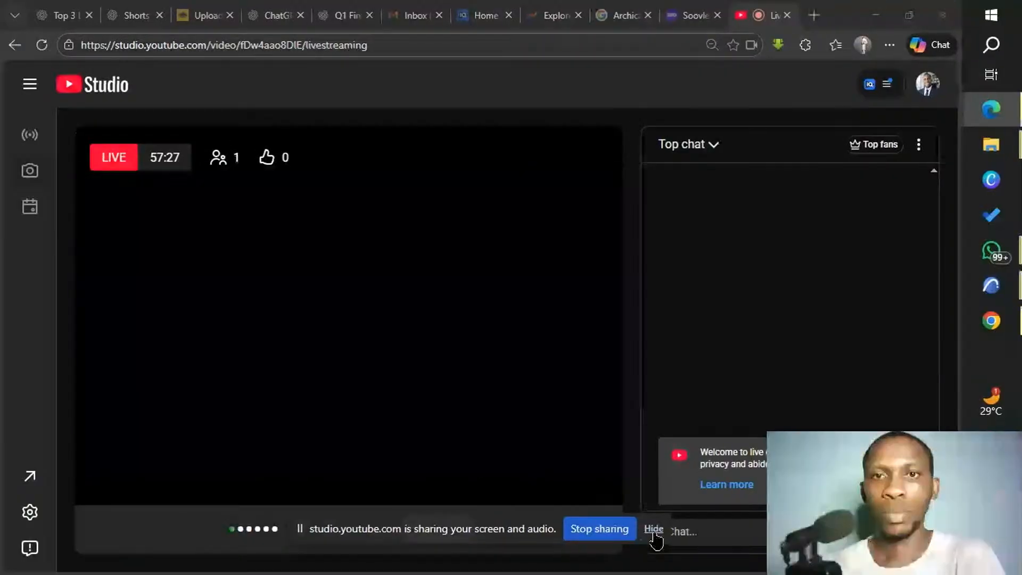
# Hide the screen-sharing notice in YouTube Studio and switch back to the Training Day 2 project in ARCHICAD.
pyautogui.click(654, 530)
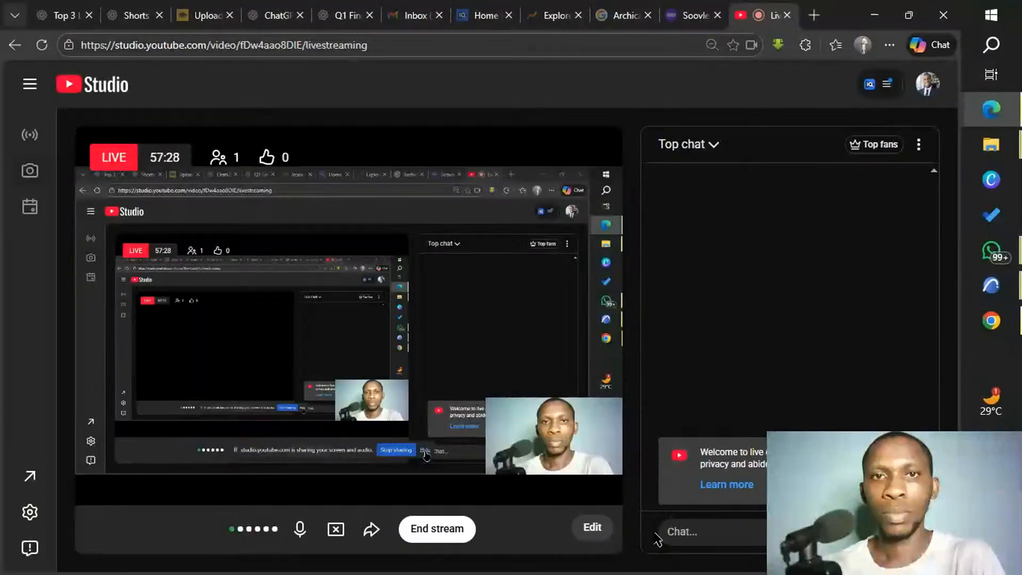
pyautogui.click(986, 293)
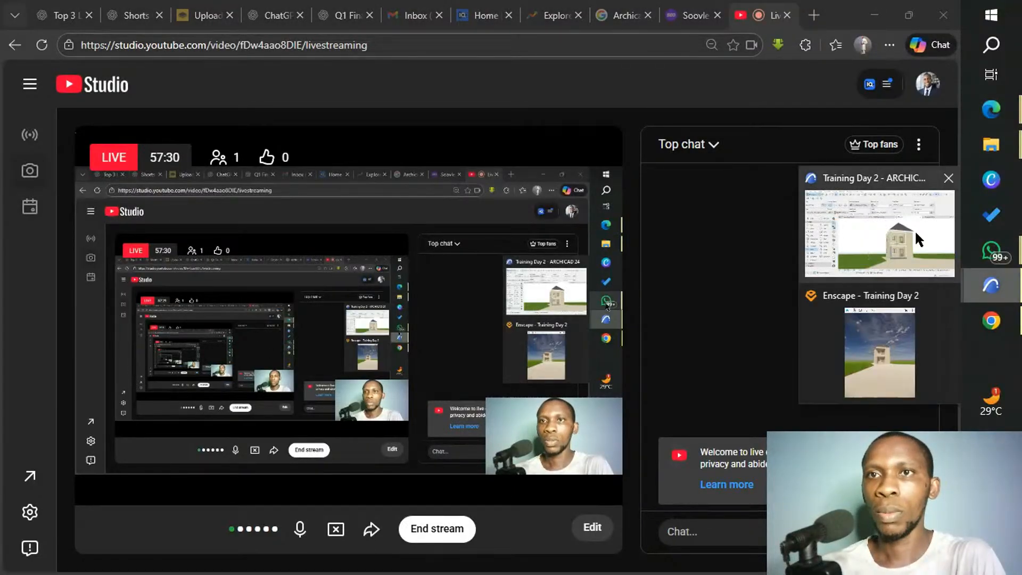
pyautogui.click(919, 240)
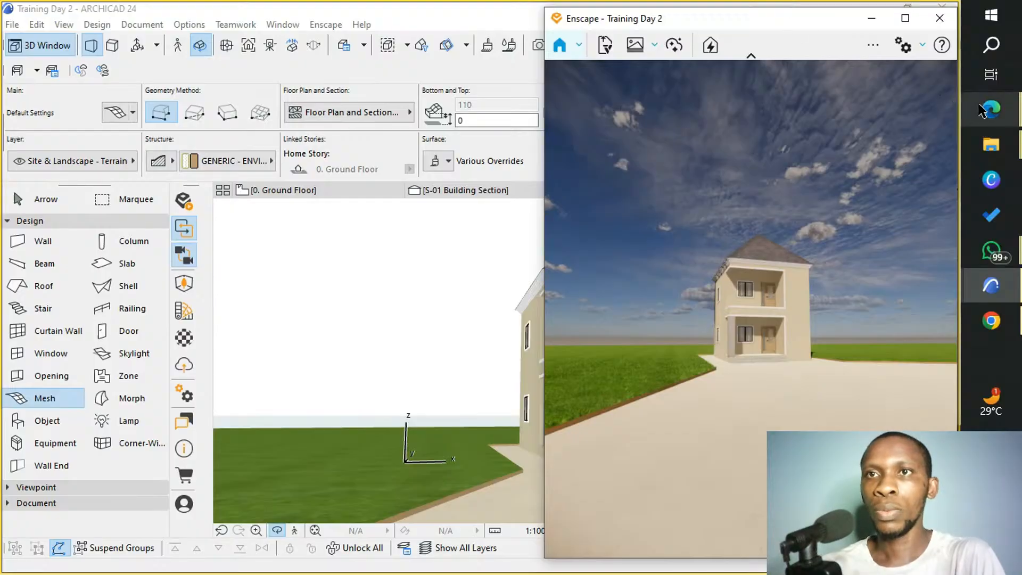
pyautogui.moveTo(982, 111)
pyautogui.click(867, 101)
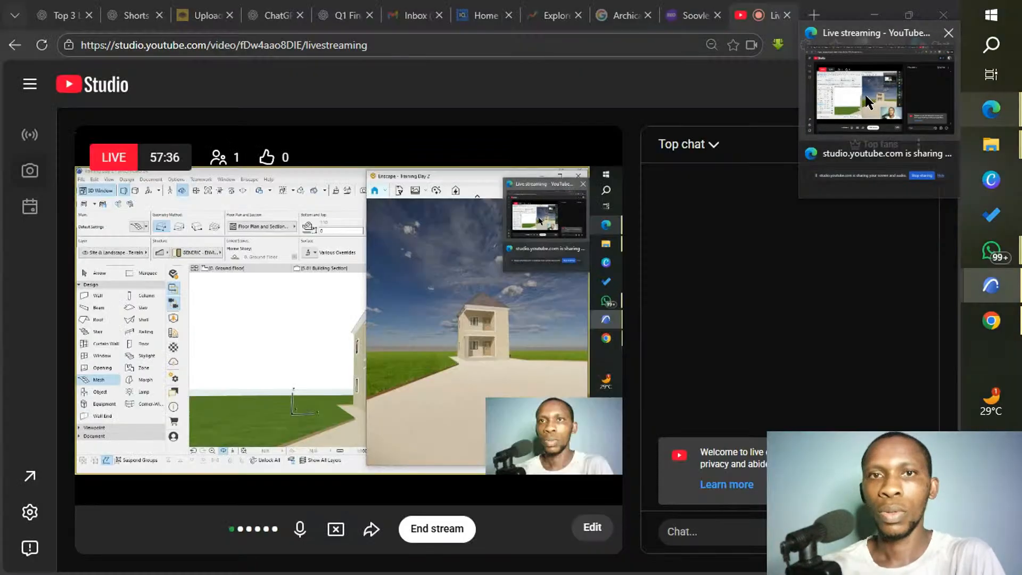
pyautogui.click(866, 102)
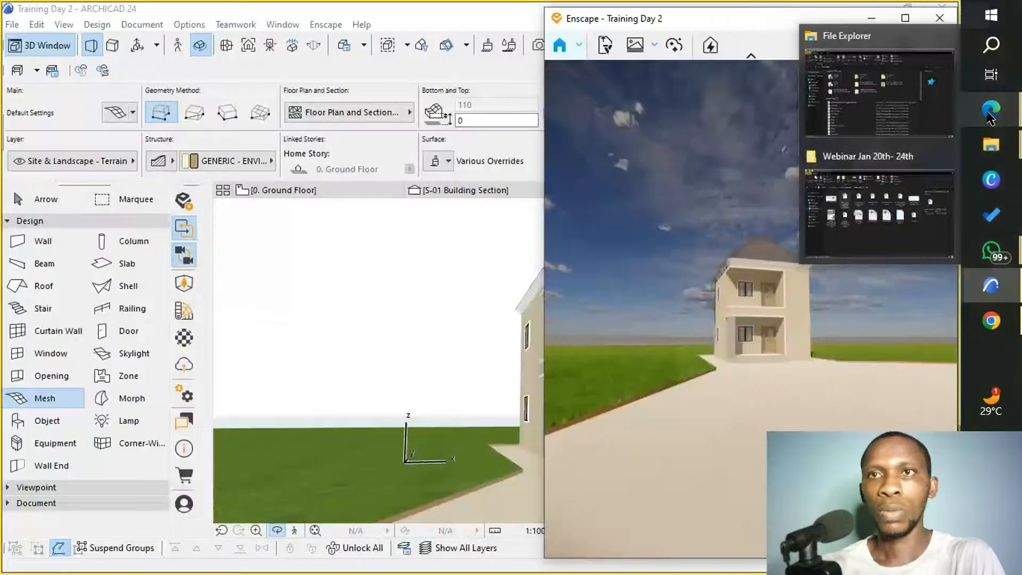
pyautogui.moveTo(992, 116)
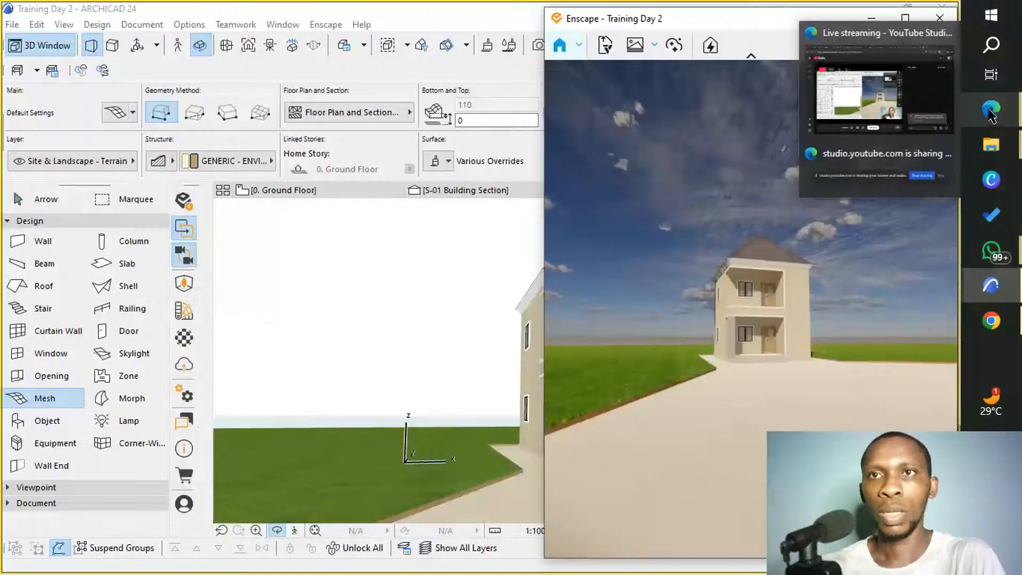
pyautogui.moveTo(992, 140)
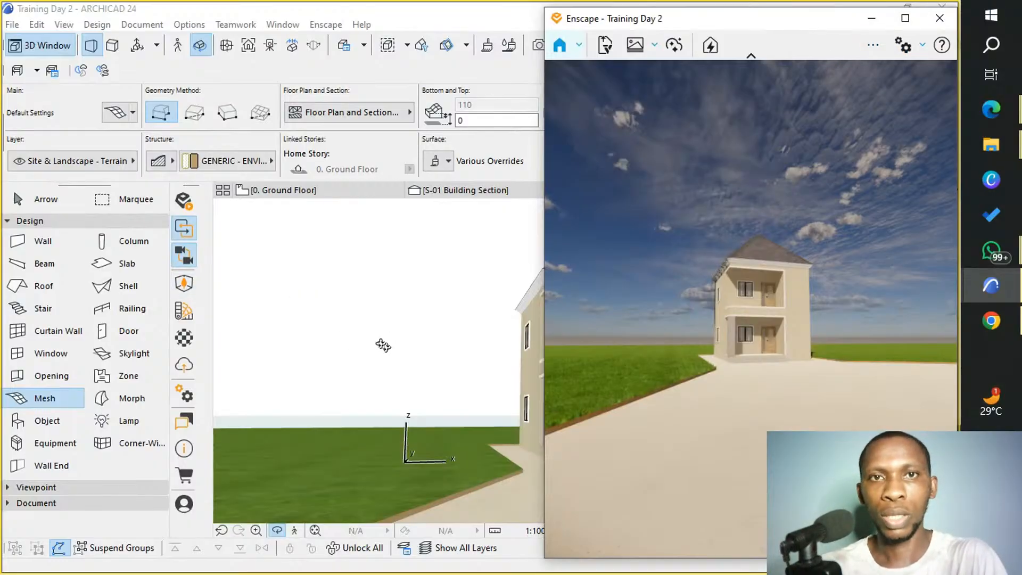
# Examine the front porch and balcony of the house in the 3D window alongside the synchronized Enscape render.
pyautogui.moveTo(287, 306); pyautogui.dragTo(274, 406)
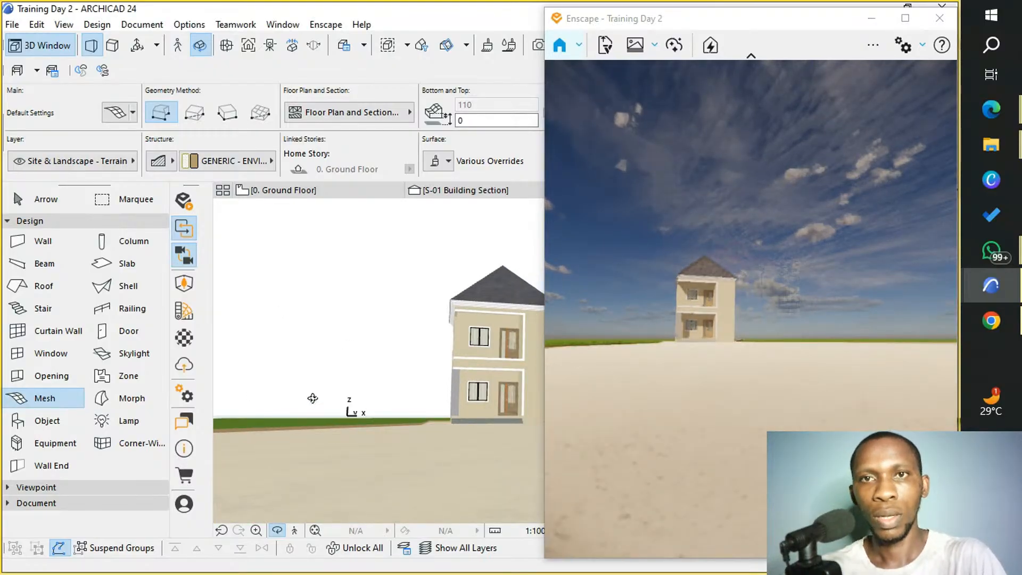
pyautogui.scroll(-2, 309, 418)
pyautogui.scroll(-1, 352, 426)
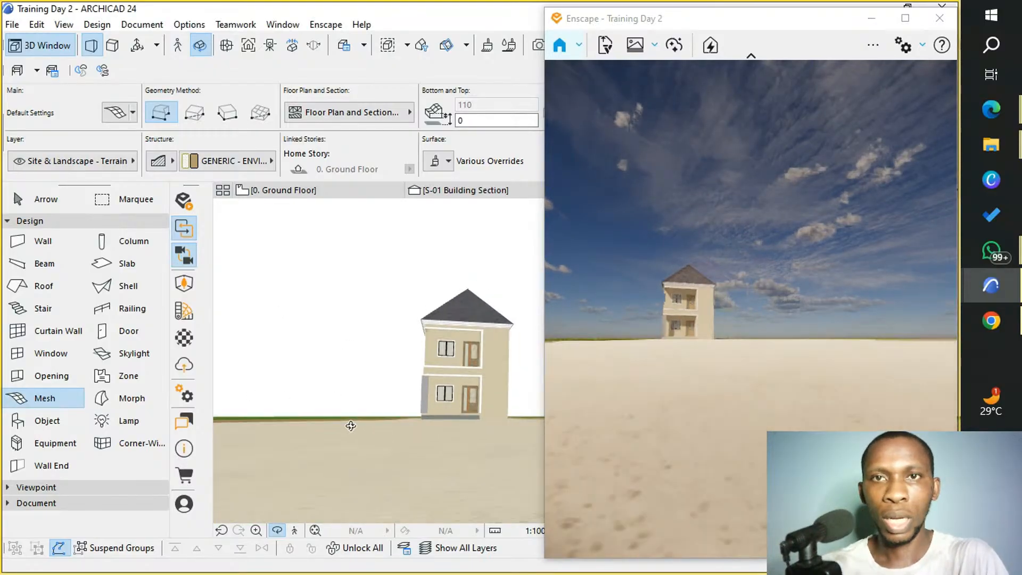
pyautogui.scroll(3, 506, 358)
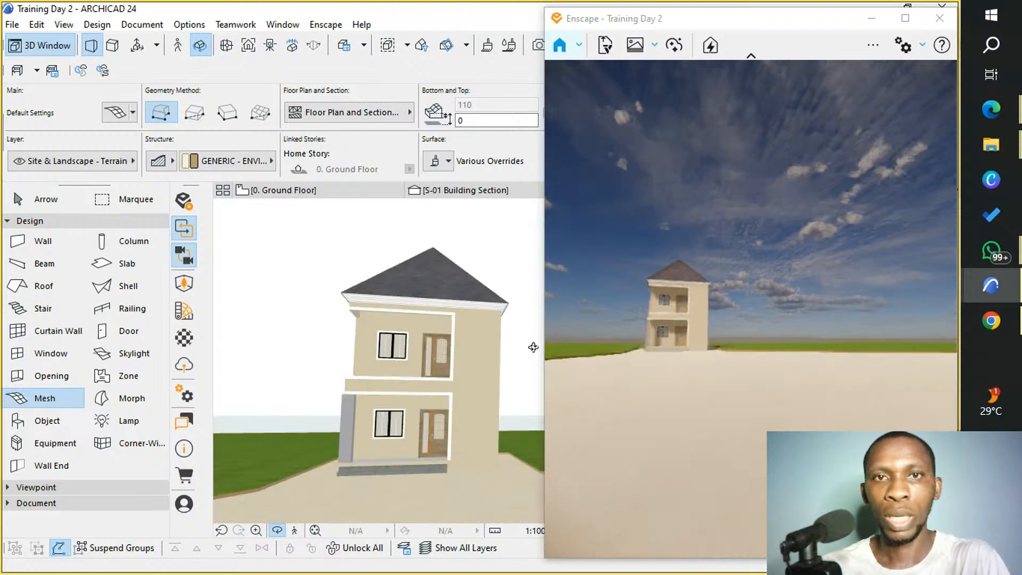
pyautogui.scroll(4, 371, 440)
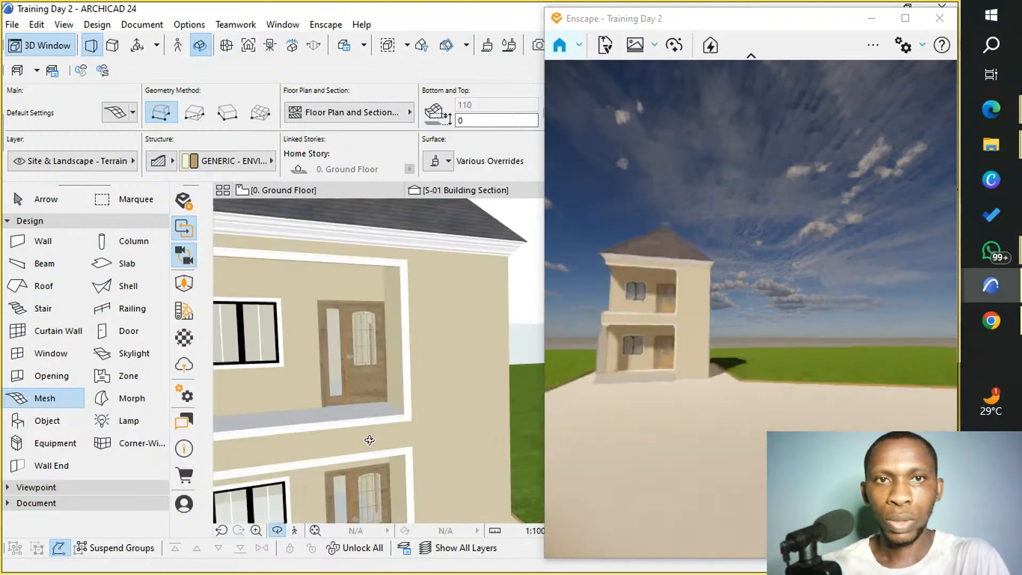
pyautogui.scroll(2, 381, 410)
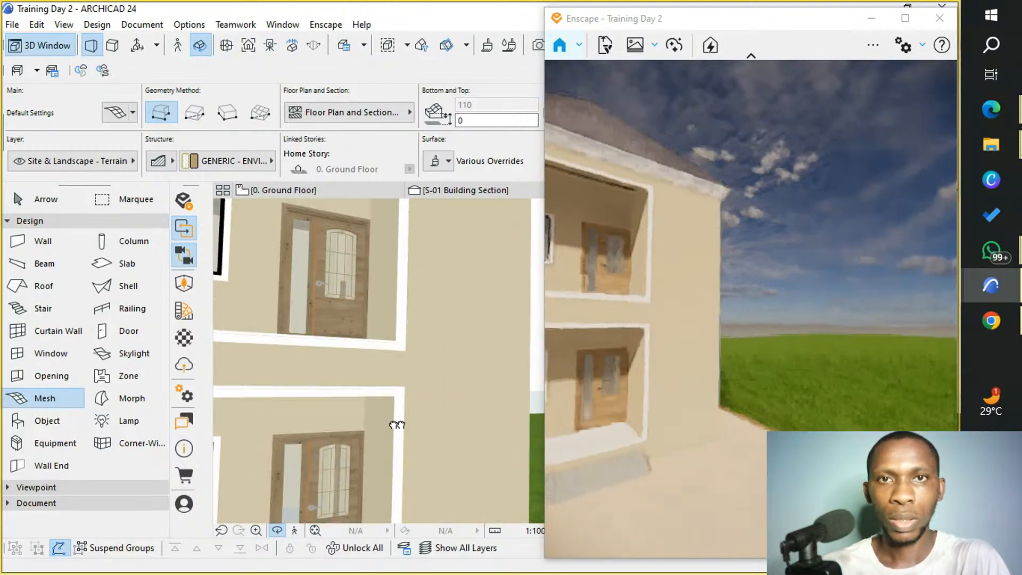
pyautogui.scroll(-3, 461, 376)
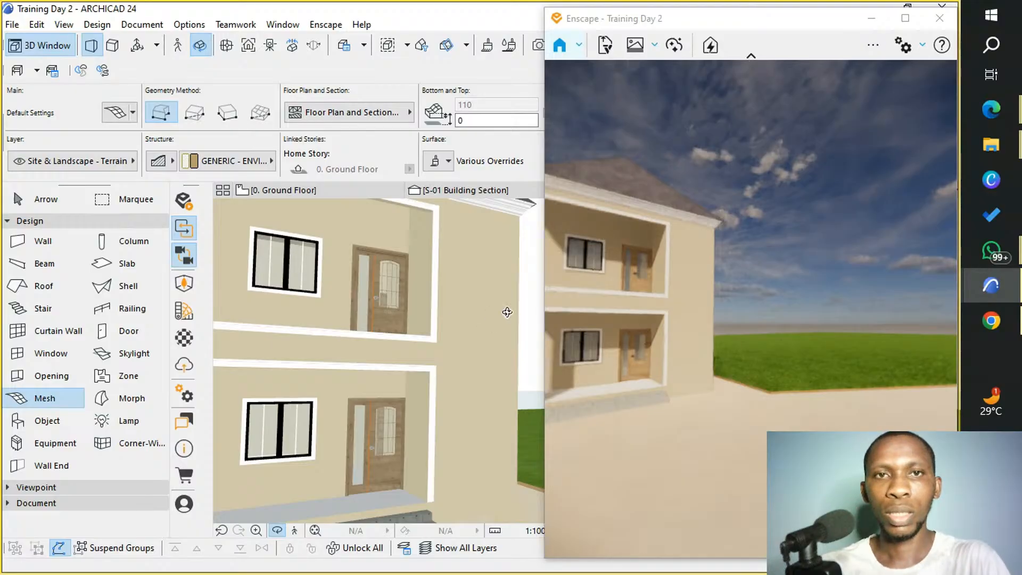
pyautogui.scroll(-5, 507, 312)
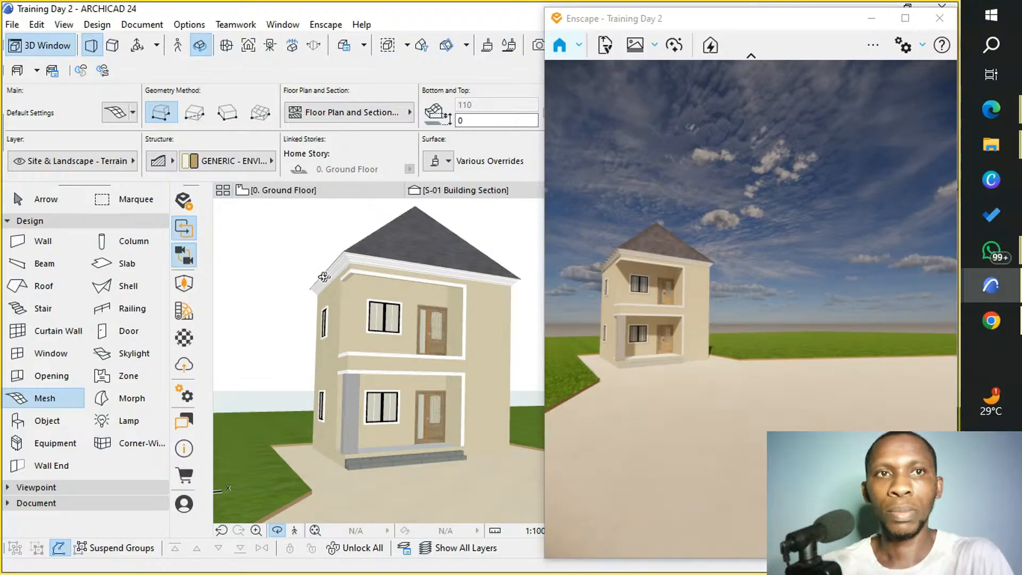
# Maximize the Enscape render window and examine the house with its paving and surrounding grass.
pyautogui.click(906, 20)
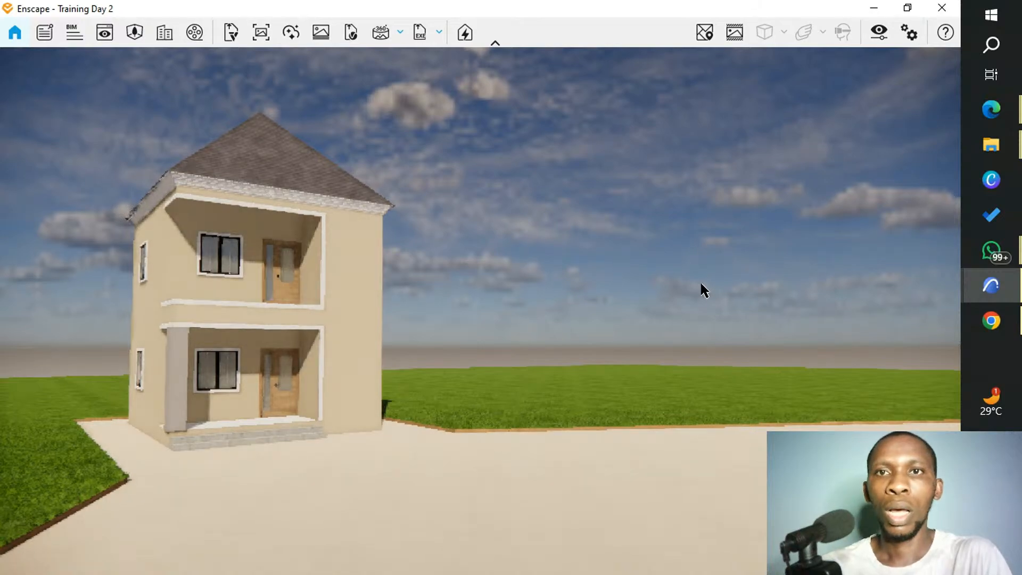
pyautogui.scroll(-2, 769, 327)
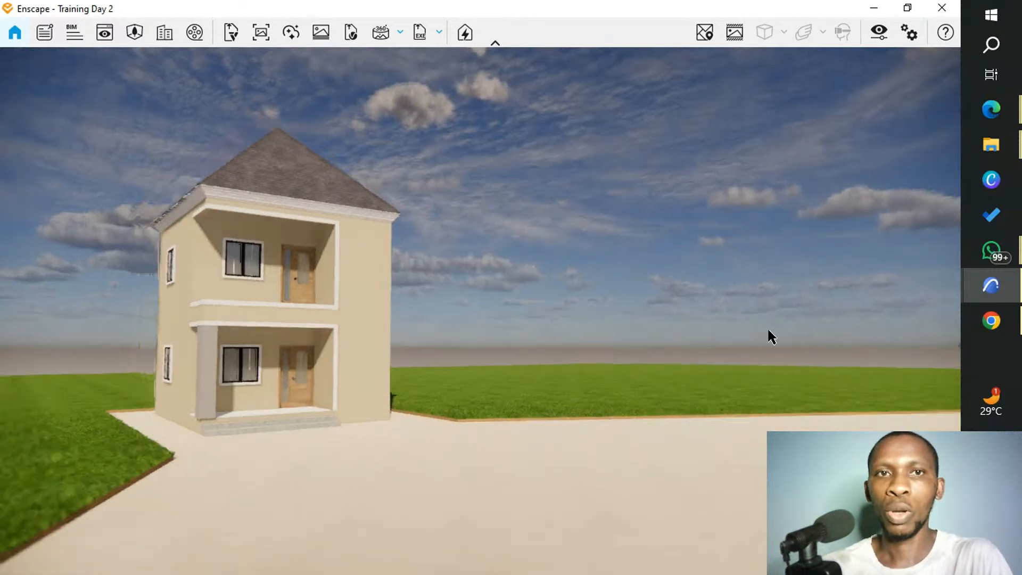
pyautogui.scroll(-2, 769, 330)
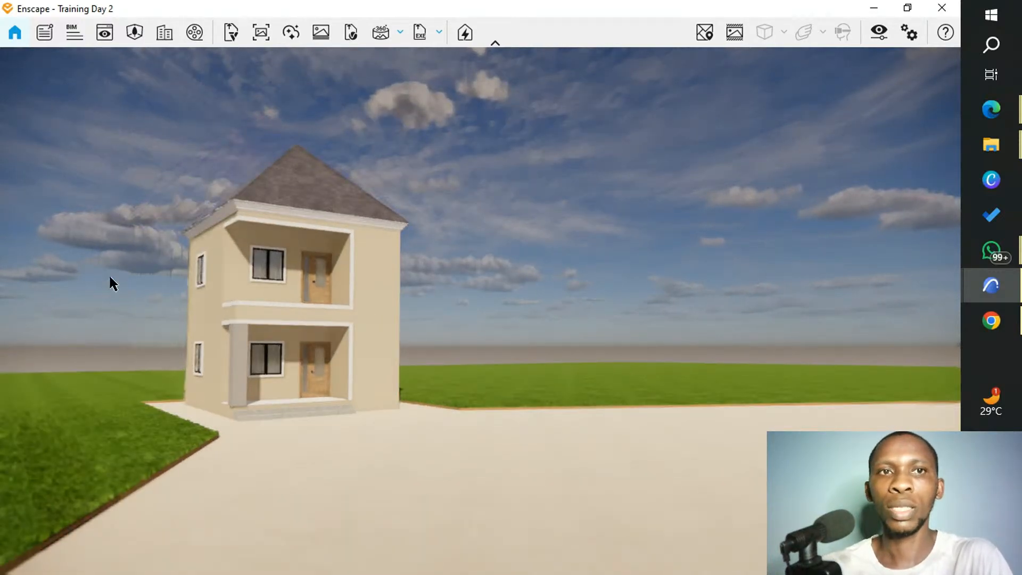
pyautogui.scroll(2, 91, 259)
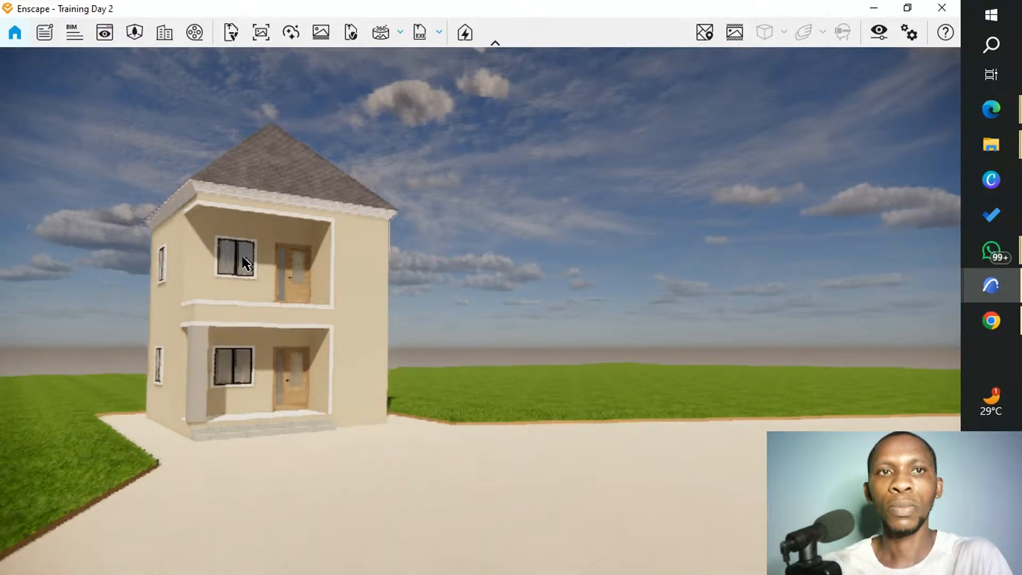
pyautogui.scroll(-2, 668, 295)
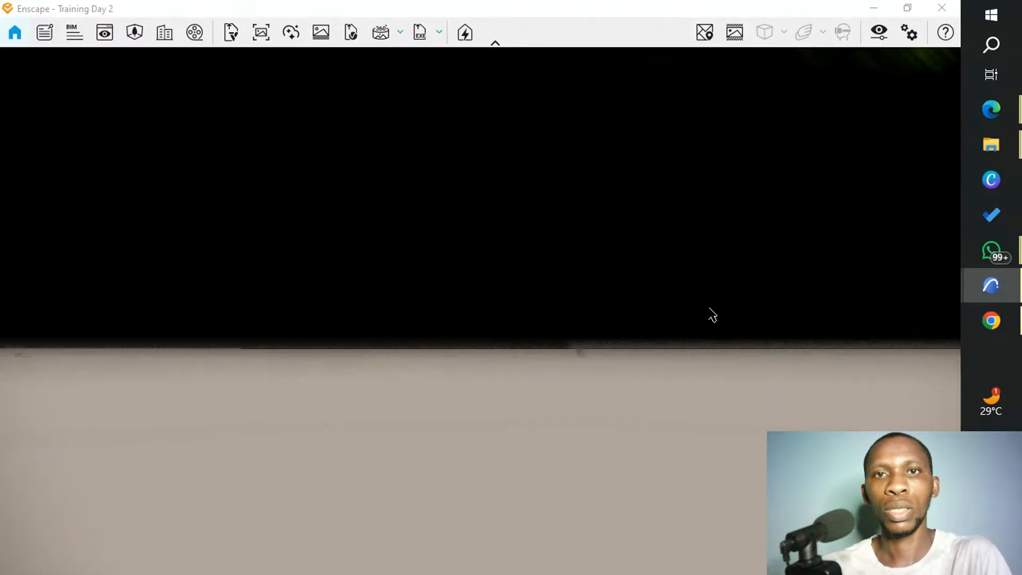
pyautogui.scroll(-2, 709, 309)
pyautogui.scroll(-3, 597, 287)
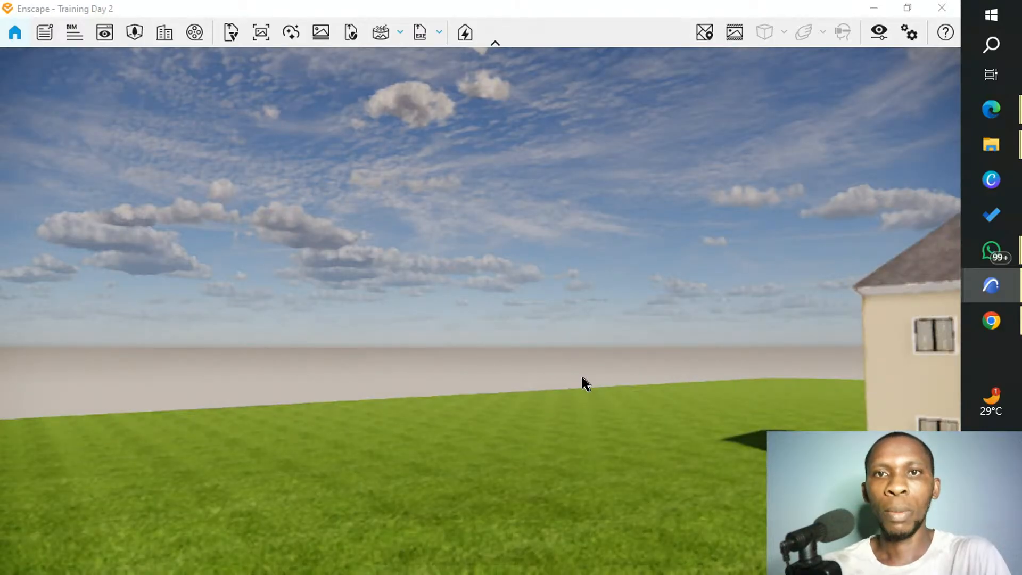
# Look around the lawn in Enscape and frame the whole house from its front corner, with the porch and side wall in view.
pyautogui.moveTo(580, 375); pyautogui.dragTo(295, 286)
pyautogui.moveTo(295, 289); pyautogui.dragTo(432, 292, button='middle')
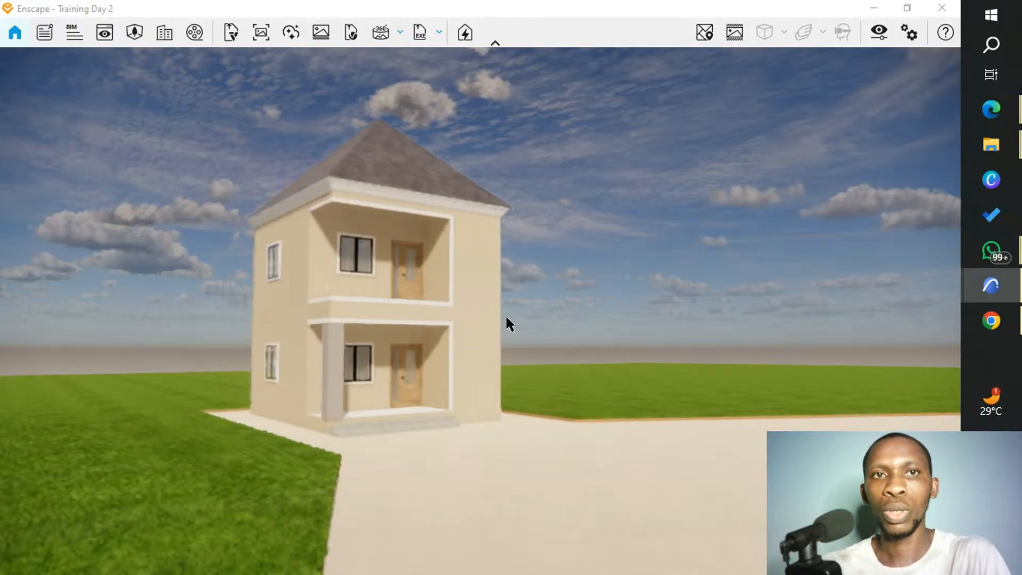
pyautogui.moveTo(506, 324); pyautogui.dragTo(332, 318, button='middle')
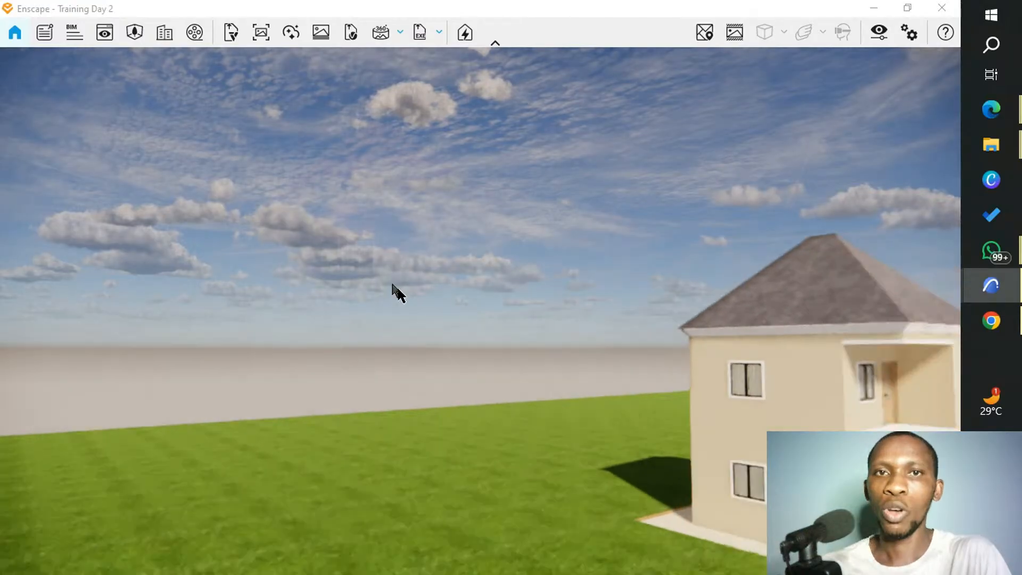
pyautogui.moveTo(454, 309); pyautogui.dragTo(75, 201, button='middle')
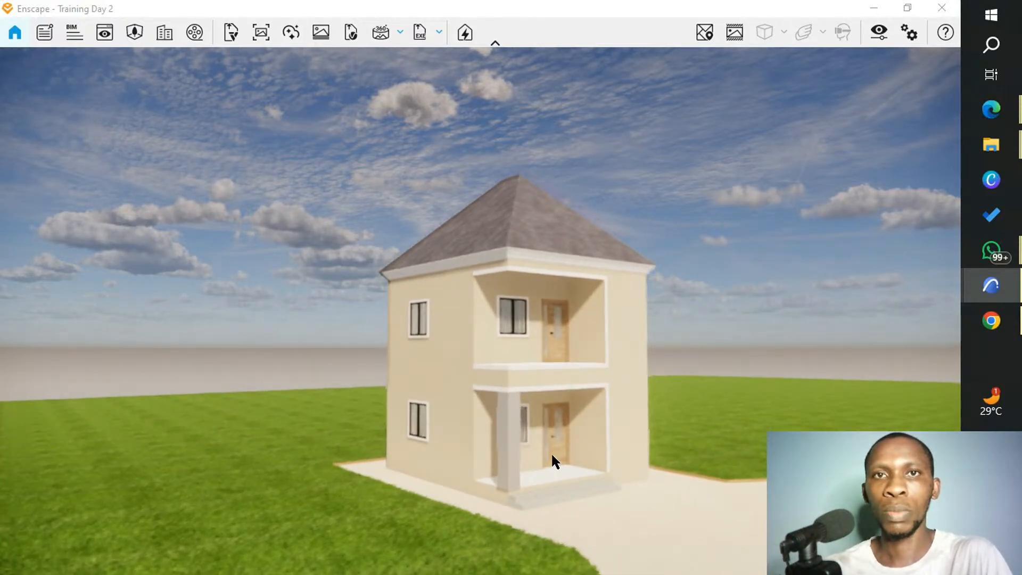
pyautogui.scroll(1, 552, 456)
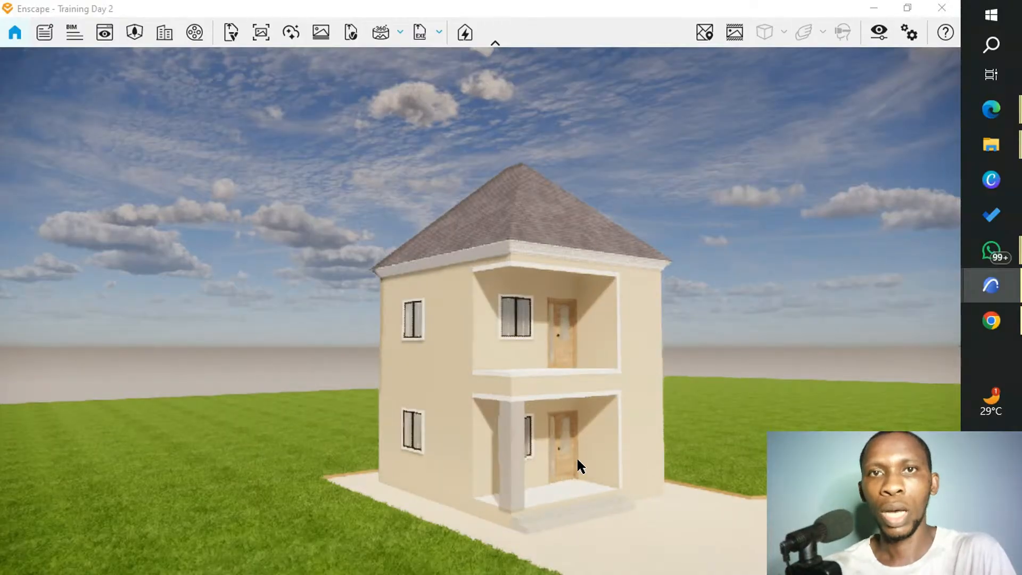
pyautogui.scroll(1, 577, 453)
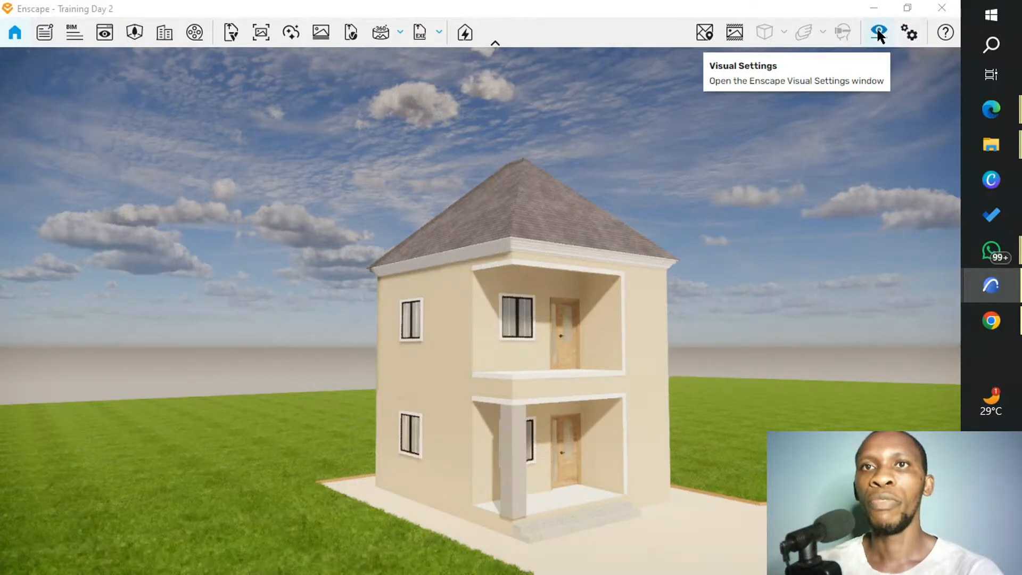
# Open the Enscape window settings and review the Customization, Devices and Preferences options.
pyautogui.click(732, 32)
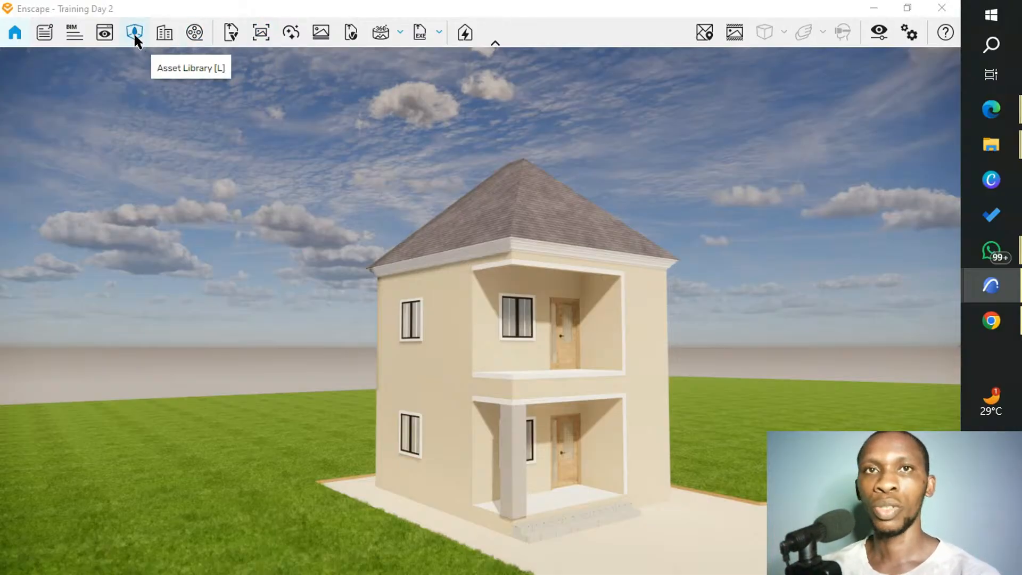
pyautogui.click(909, 34)
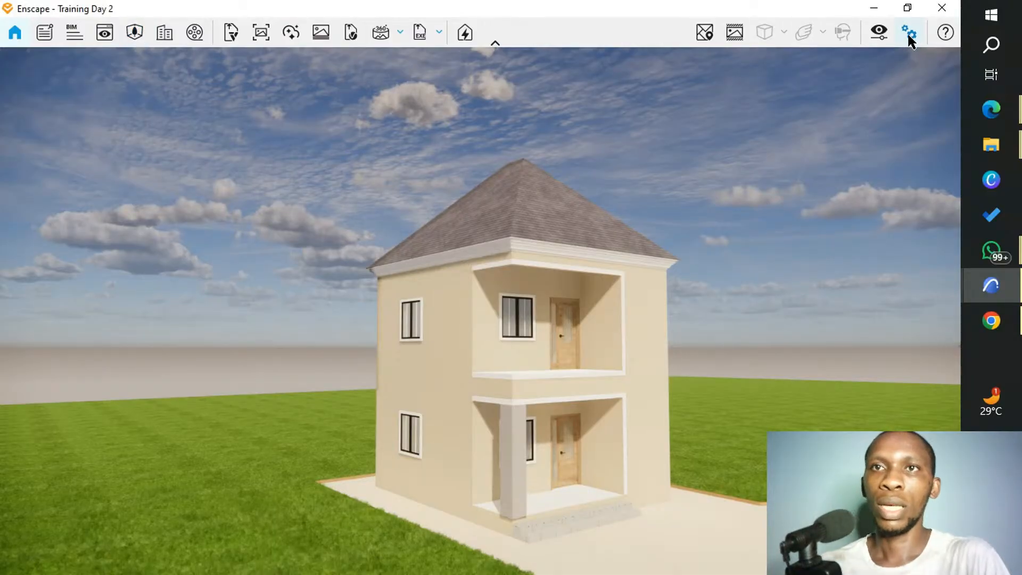
pyautogui.click(910, 34)
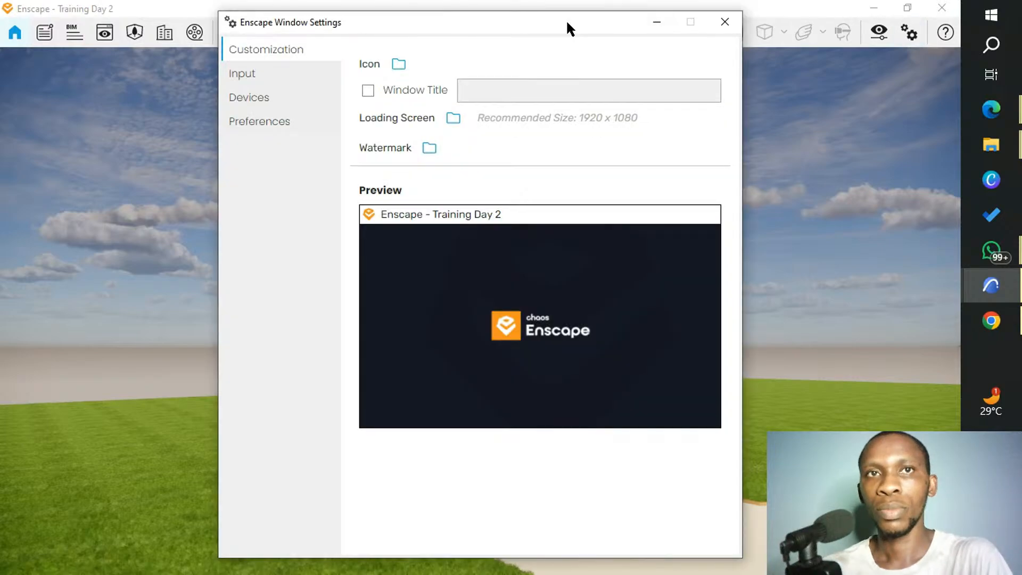
pyautogui.moveTo(567, 23); pyautogui.dragTo(415, 61)
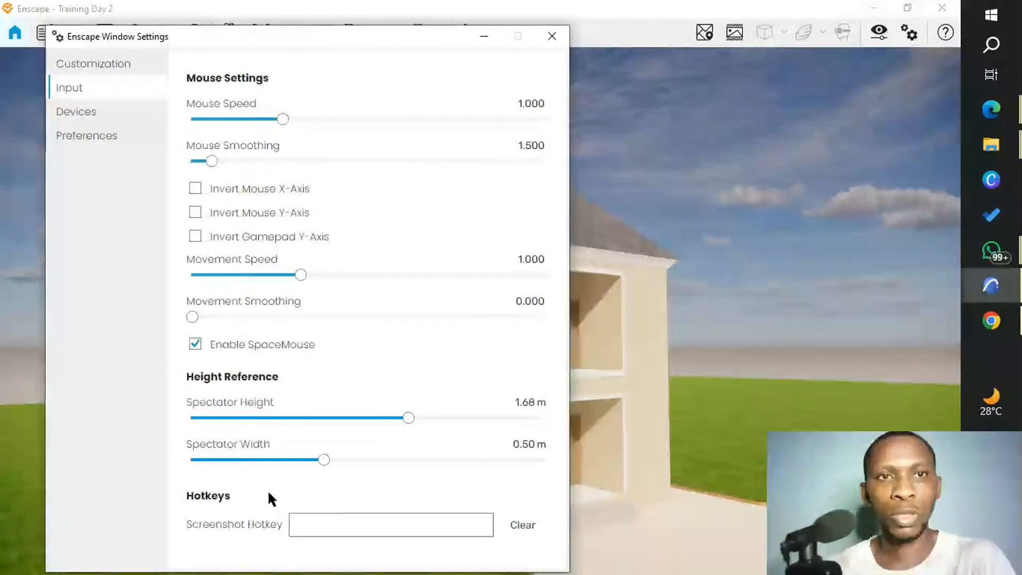
pyautogui.click(118, 120)
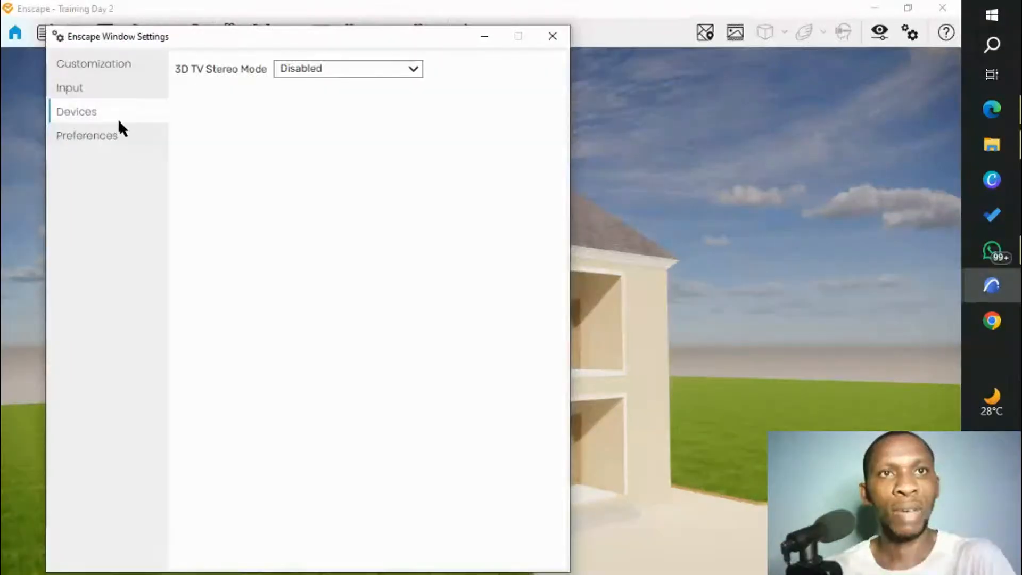
pyautogui.click(135, 140)
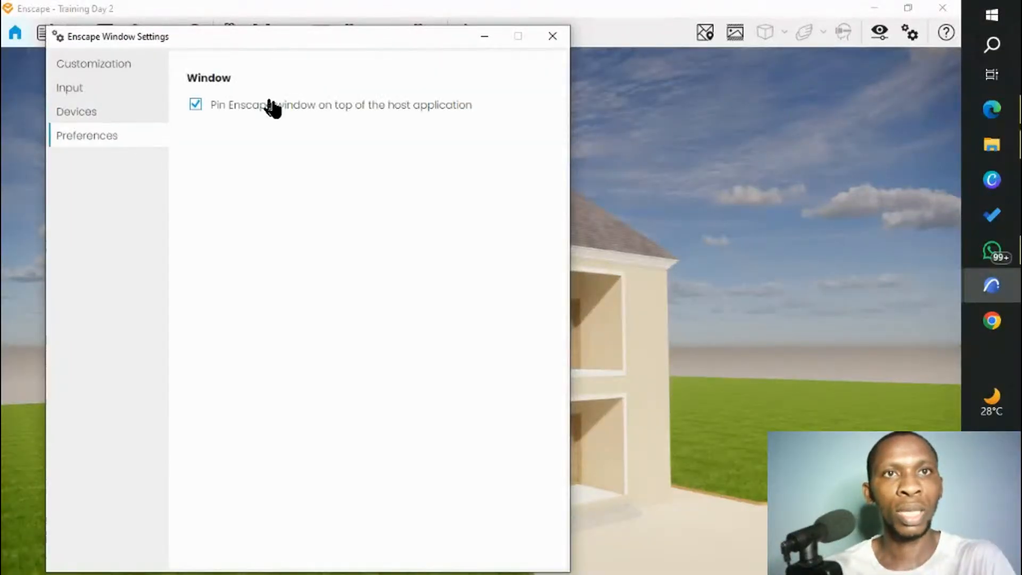
pyautogui.moveTo(454, 113)
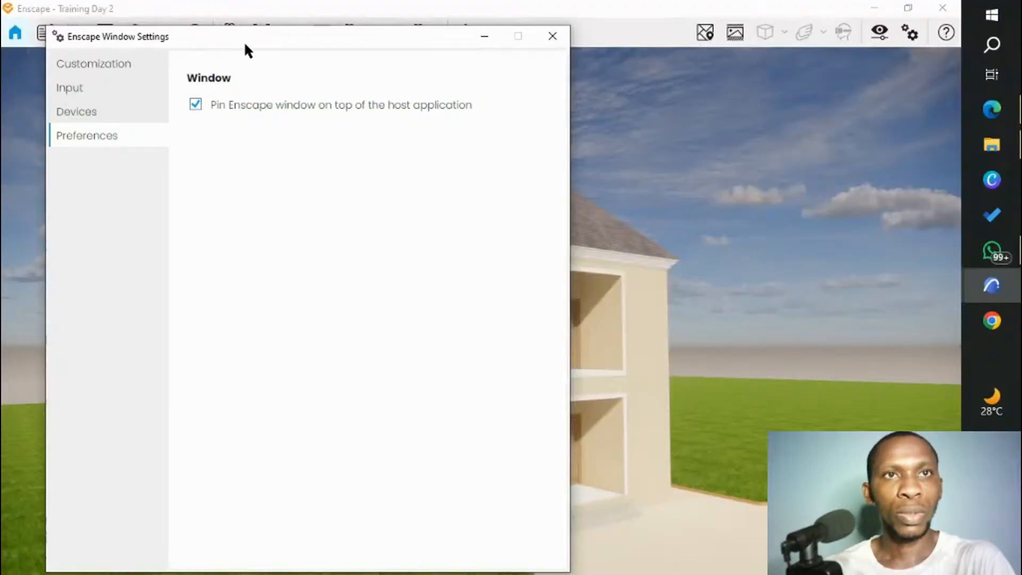
pyautogui.moveTo(245, 46); pyautogui.dragTo(260, 110)
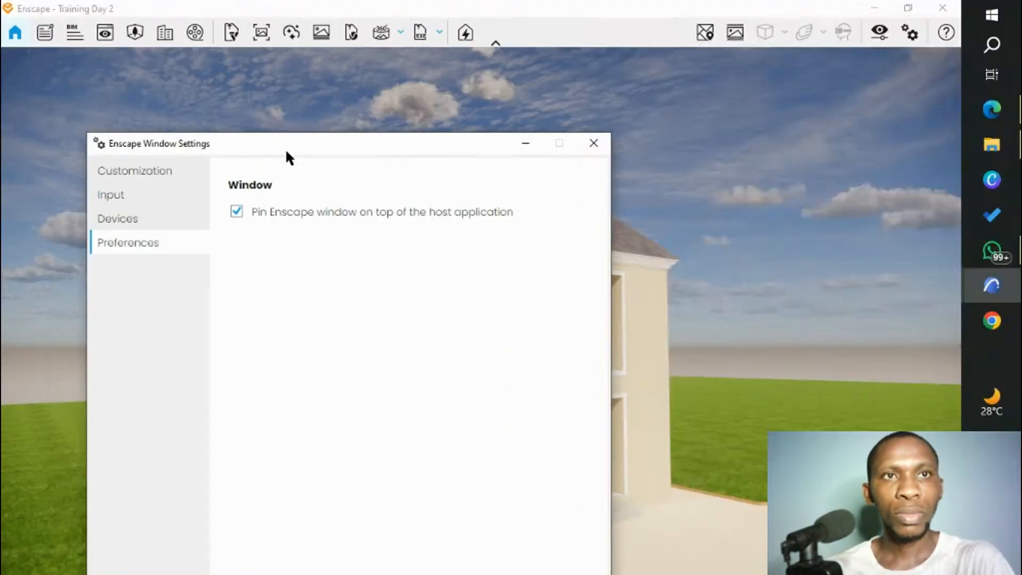
# Close the Enscape window settings and open the Visual Settings, placed so the house stays in view.
pyautogui.moveTo(287, 151); pyautogui.dragTo(224, 38)
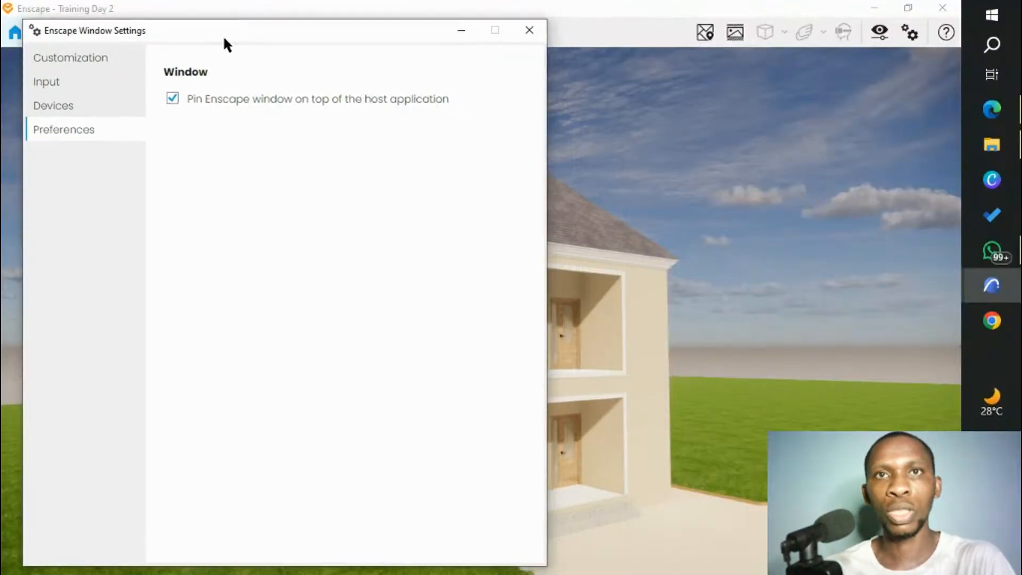
pyautogui.moveTo(330, 28); pyautogui.dragTo(261, 84)
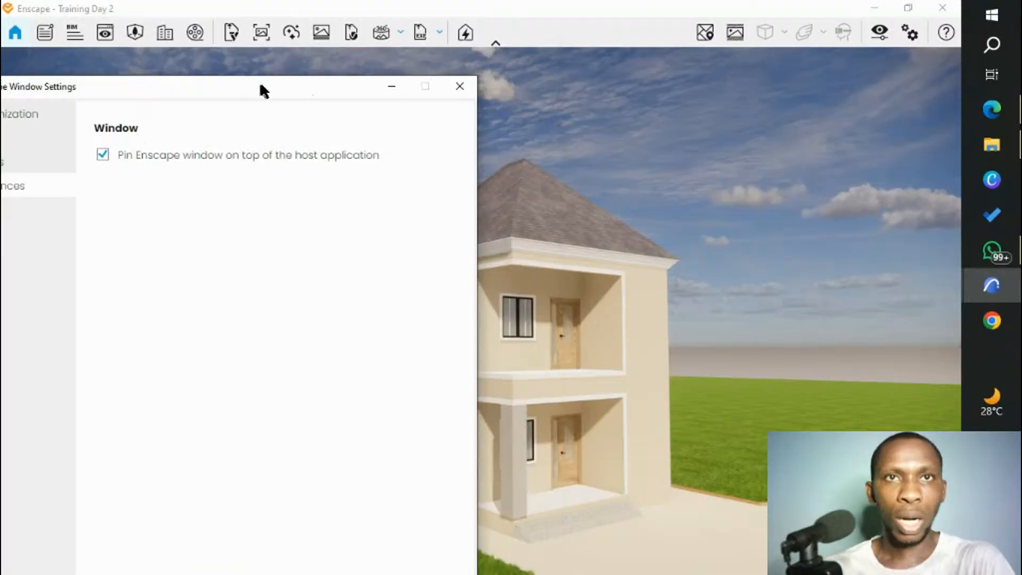
pyautogui.click(461, 88)
pyautogui.click(875, 33)
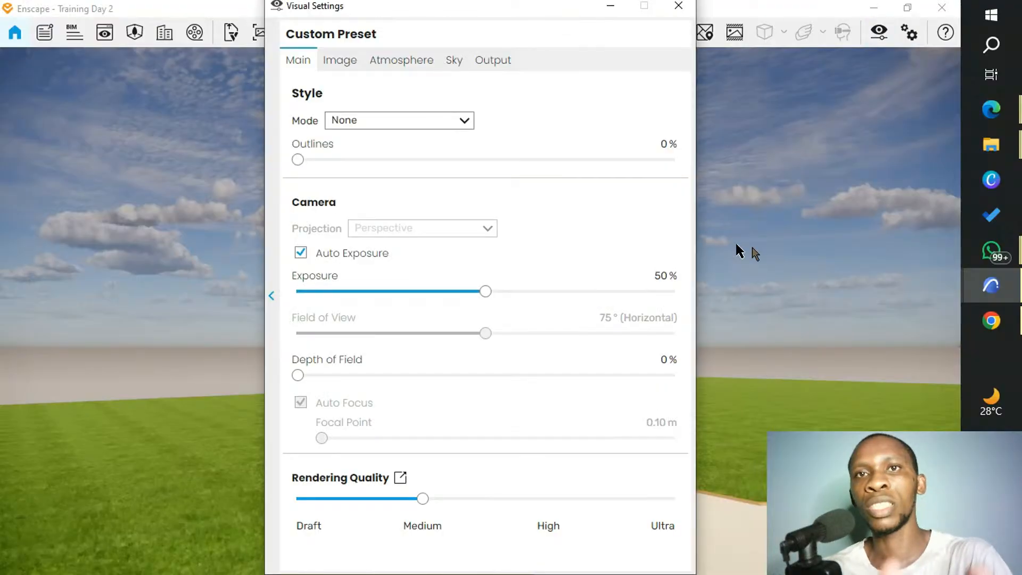
pyautogui.moveTo(404, 9); pyautogui.dragTo(137, 12)
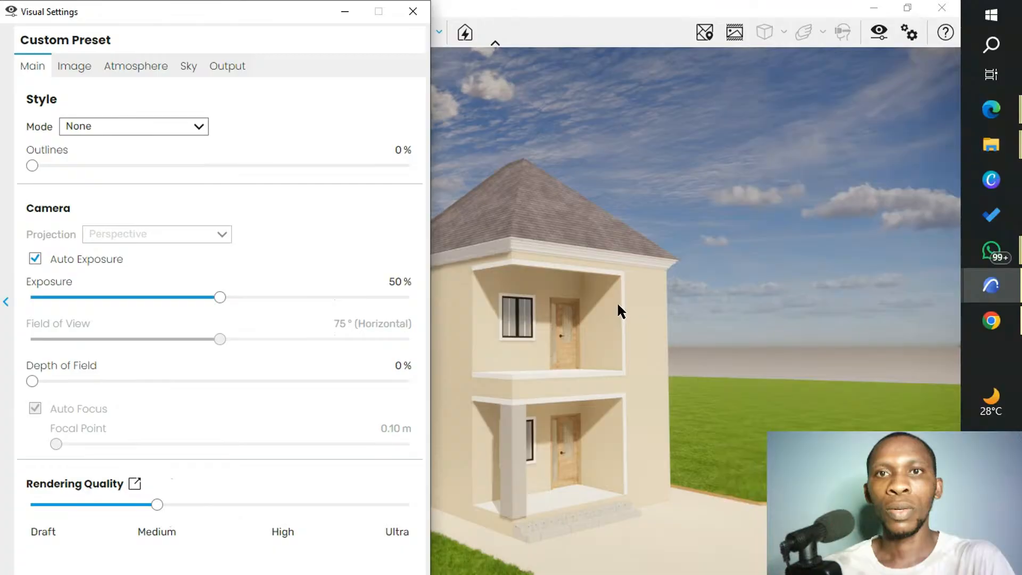
# Reframe the Enscape view so the whole house, with its porch and side wall, is visible beside the Visual Settings.
pyautogui.scroll(-1, 502, 353)
pyautogui.click(475, 356)
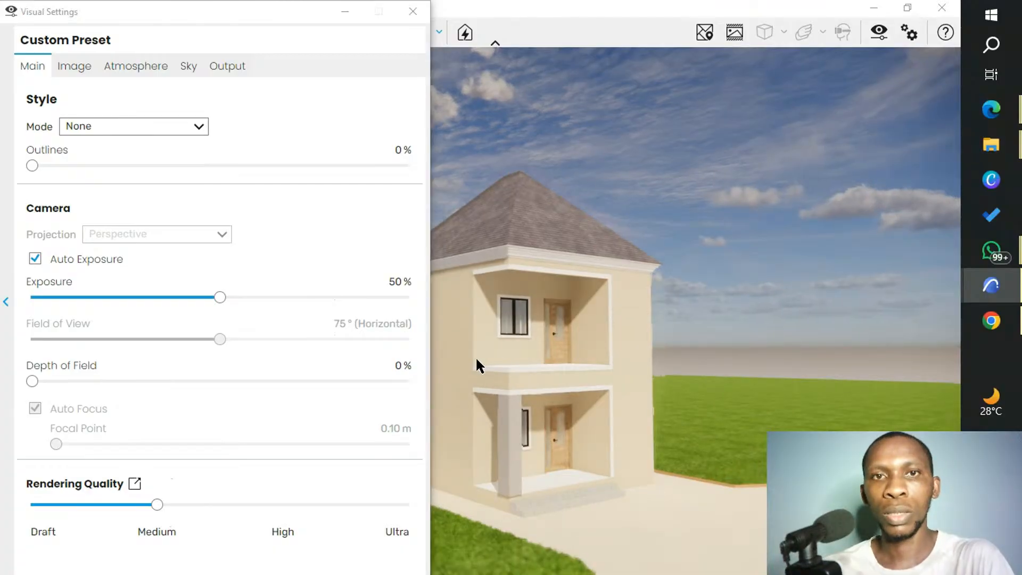
pyautogui.moveTo(483, 318); pyautogui.dragTo(585, 288)
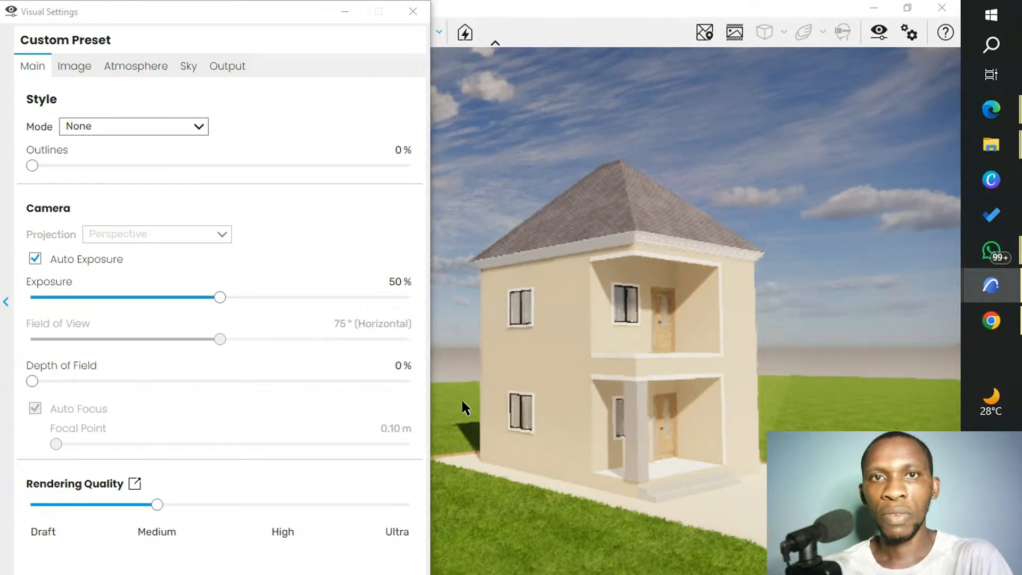
pyautogui.scroll(1, 462, 401)
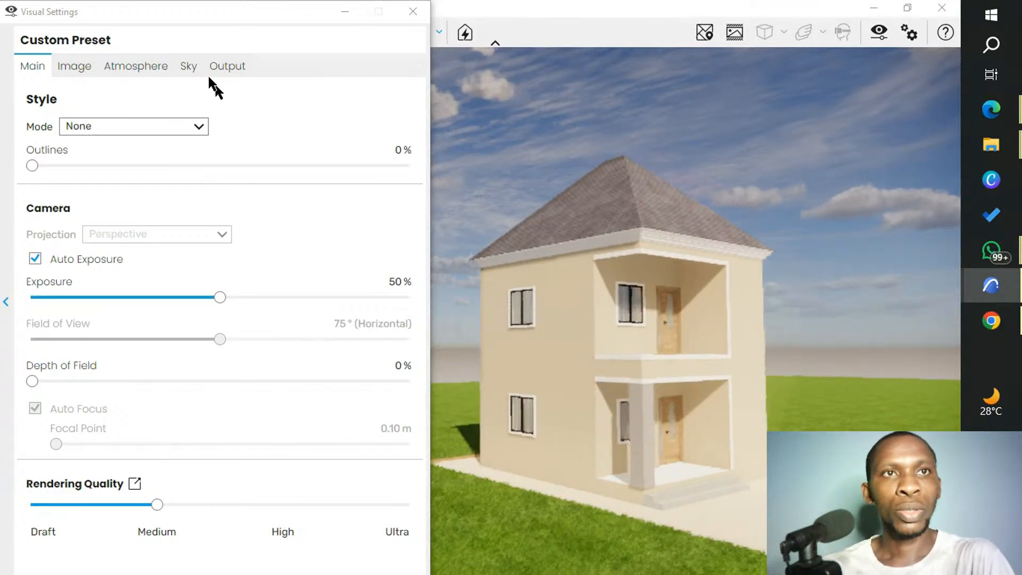
# Review the Image, Sky and Output options of the Visual Settings and return to the Main options.
pyautogui.click(73, 70)
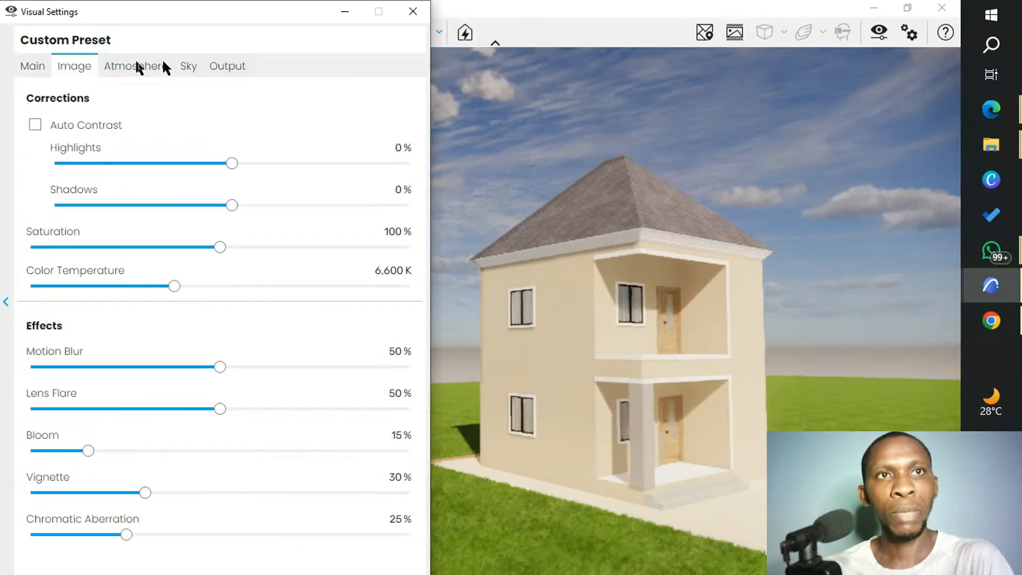
pyautogui.click(165, 62)
pyautogui.click(187, 68)
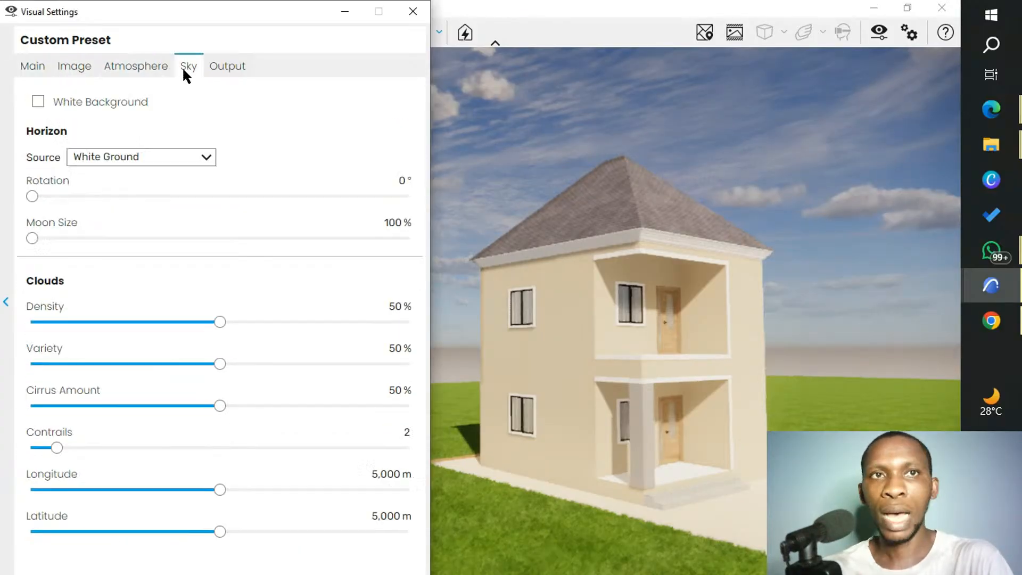
pyautogui.click(231, 62)
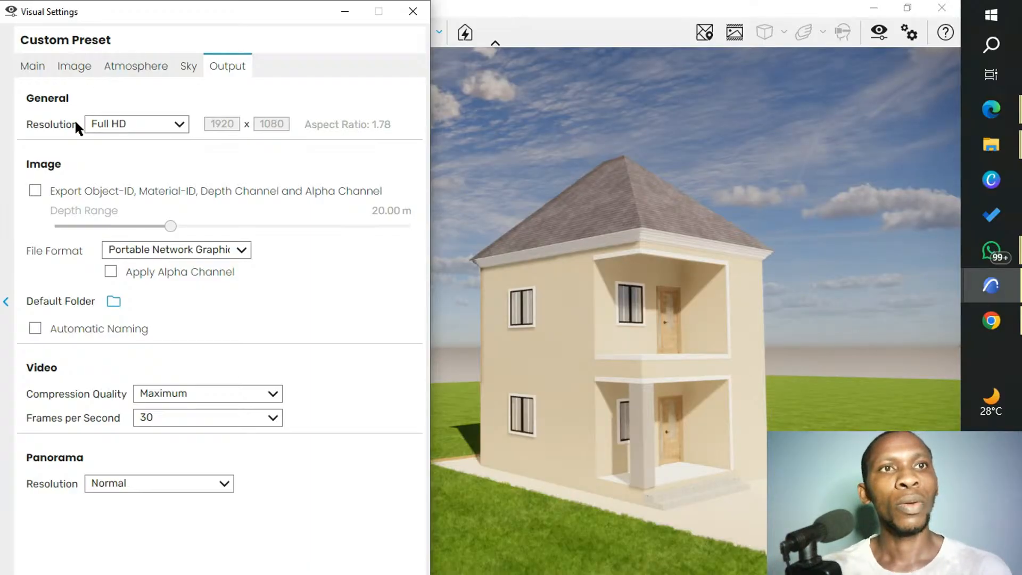
pyautogui.click(37, 70)
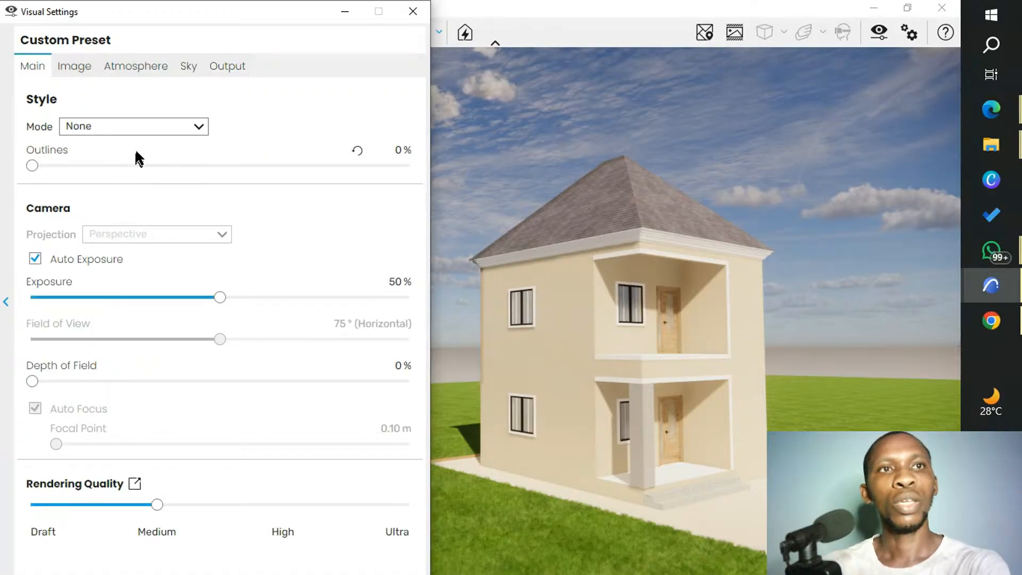
# Try the White and Watercolor style modes on the render and restore the mode to None.
pyautogui.click(197, 126)
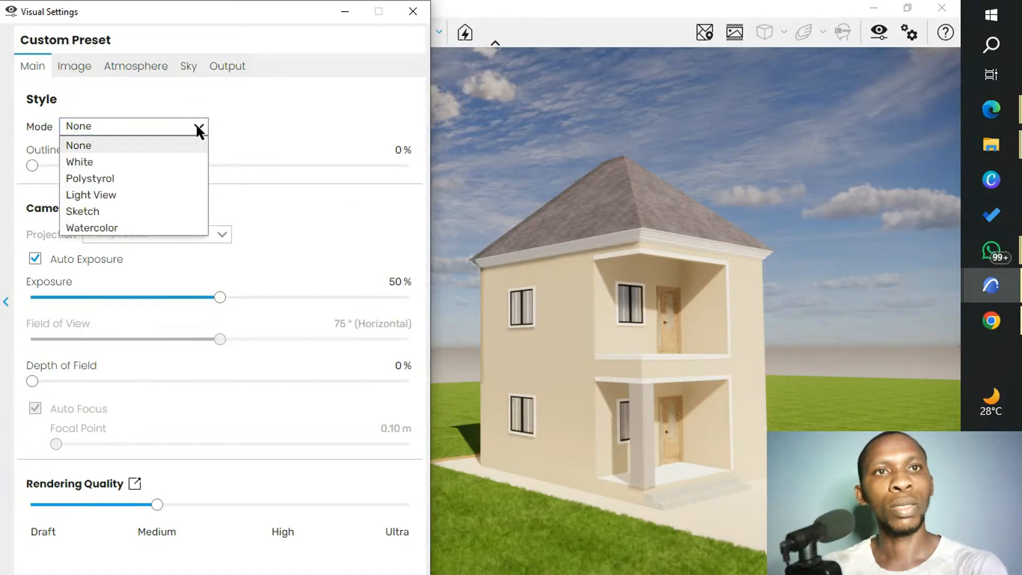
pyautogui.click(133, 161)
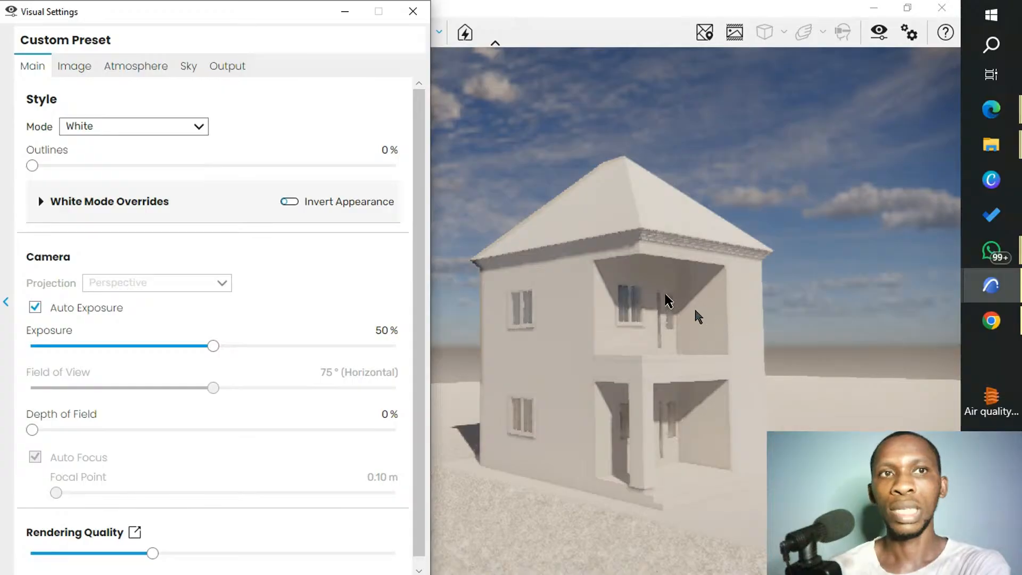
pyautogui.click(199, 126)
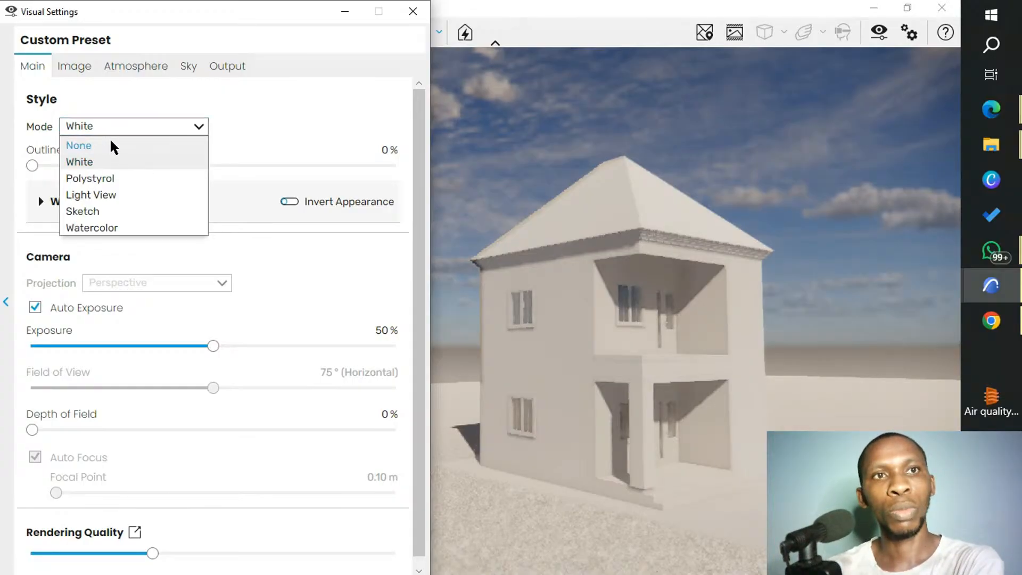
pyautogui.click(127, 228)
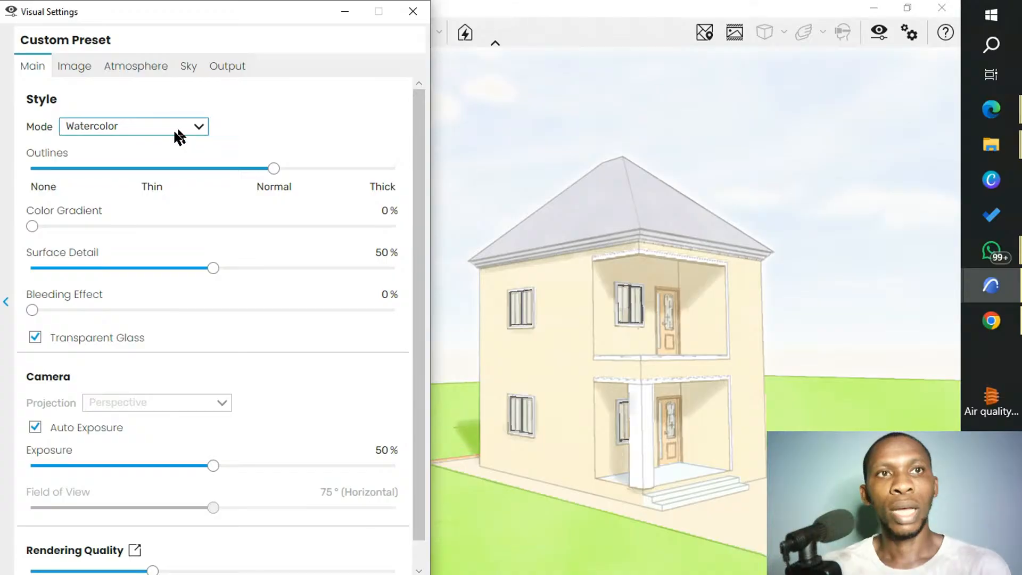
pyautogui.click(115, 130)
pyautogui.click(106, 146)
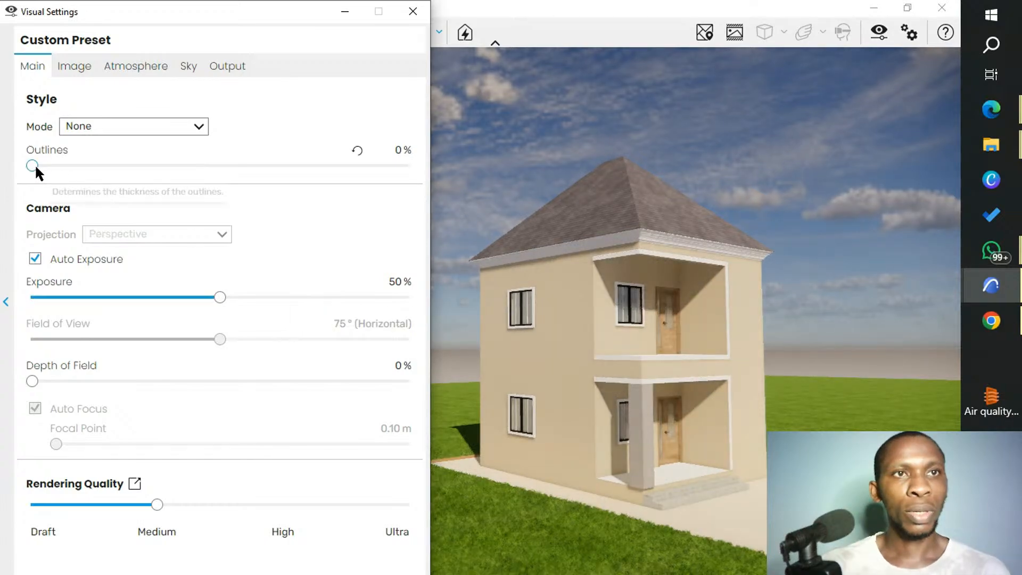
# Try outlines at 77% on the house render and bring them back to 0%.
pyautogui.moveTo(33, 166); pyautogui.dragTo(323, 188)
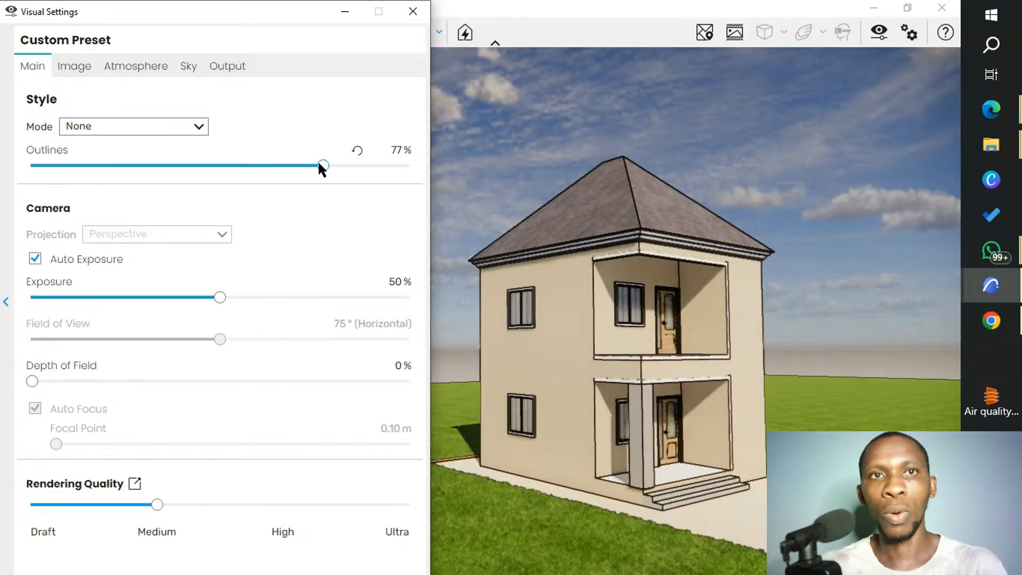
pyautogui.moveTo(320, 165); pyautogui.dragTo(68, 162)
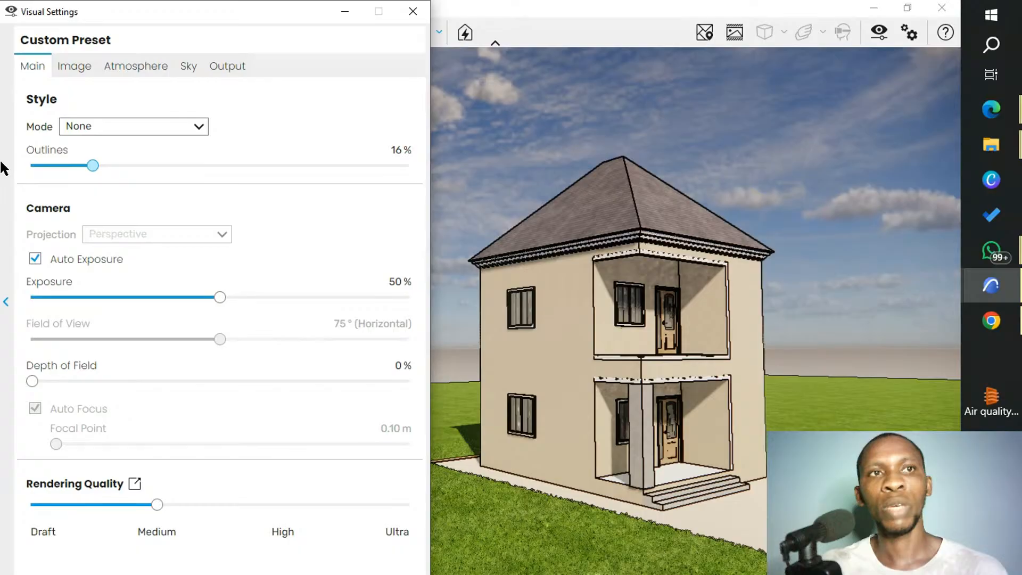
pyautogui.moveTo(4, 169); pyautogui.dragTo(81, 167)
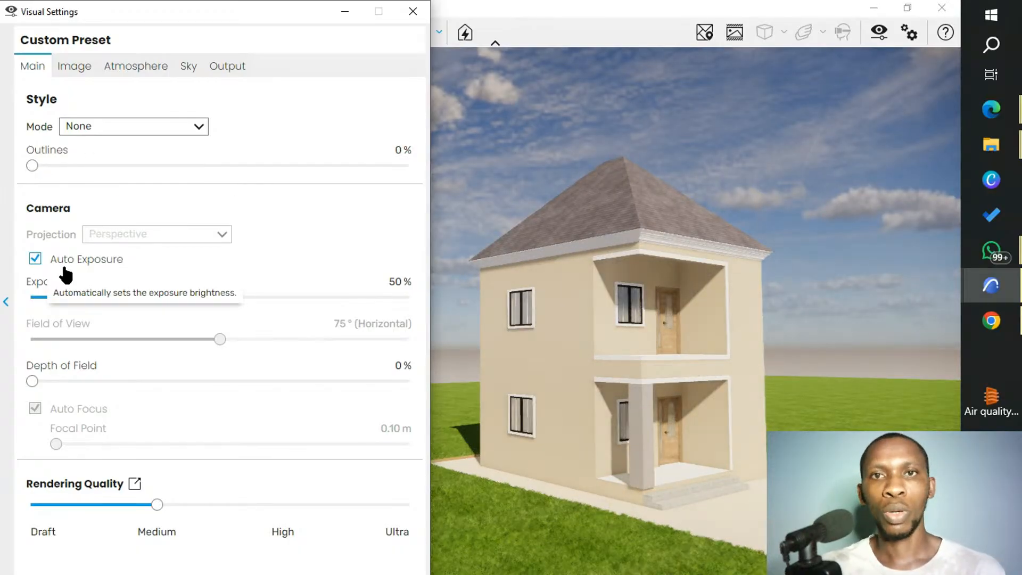
# Disable Auto Exposure and set the camera exposure to 5%.
pyautogui.click(37, 261)
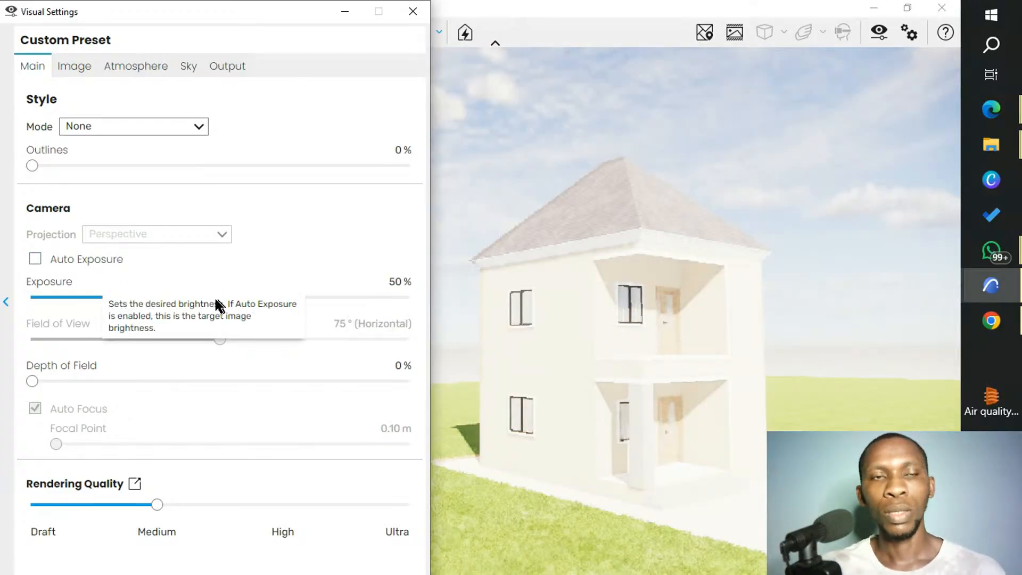
pyautogui.moveTo(219, 299); pyautogui.dragTo(83, 297)
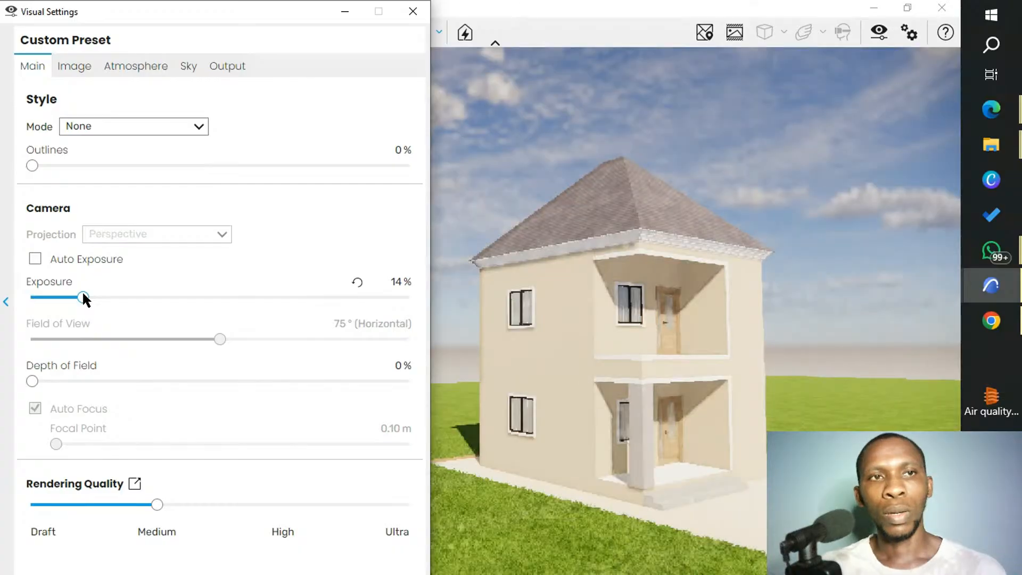
pyautogui.moveTo(83, 297); pyautogui.dragTo(46, 297)
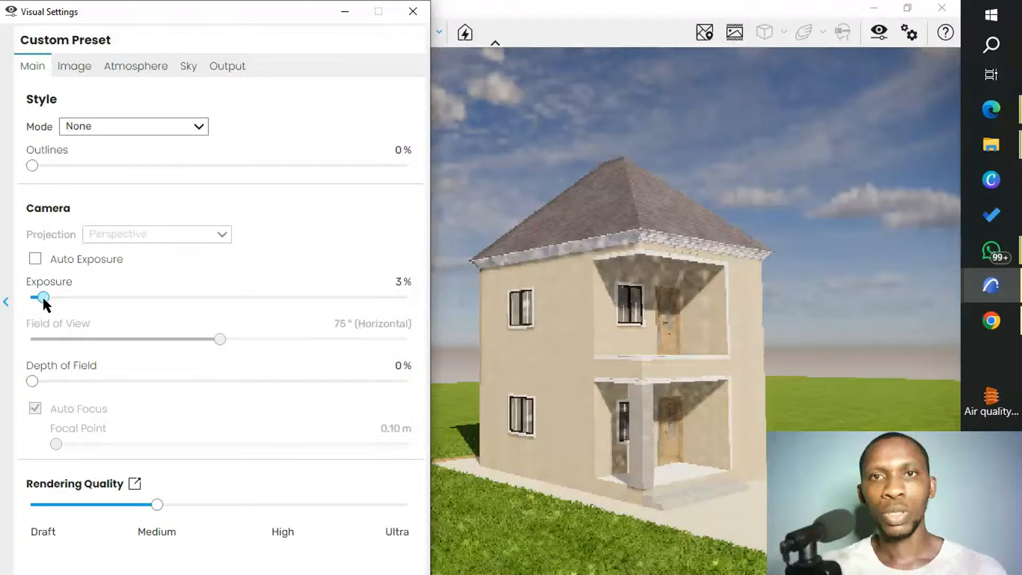
pyautogui.moveTo(44, 297)
pyautogui.mouseDown()
pyautogui.moveTo(318, 298)
pyautogui.moveTo(49, 298)
pyautogui.mouseUp()
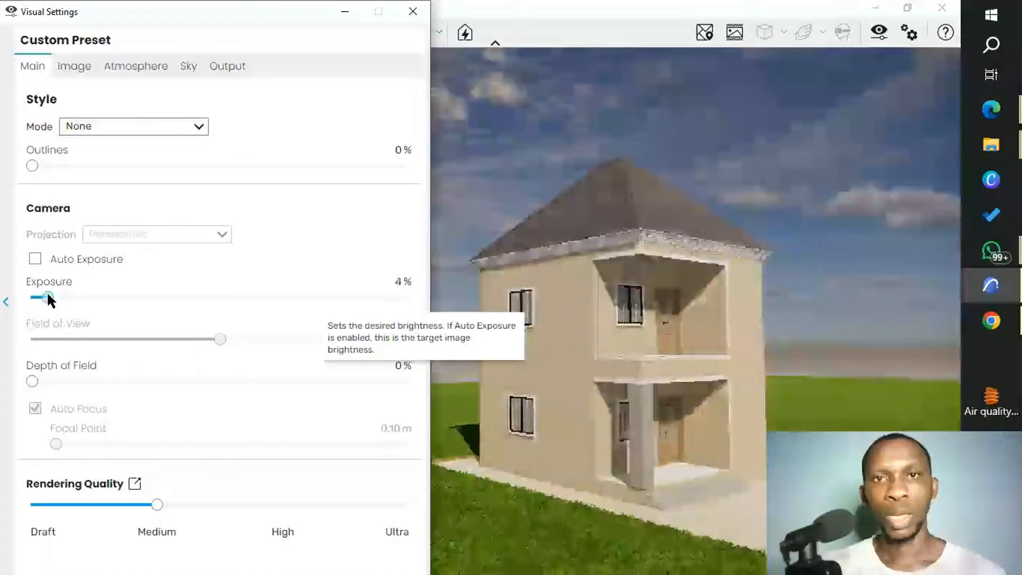
pyautogui.moveTo(49, 297); pyautogui.dragTo(52, 297)
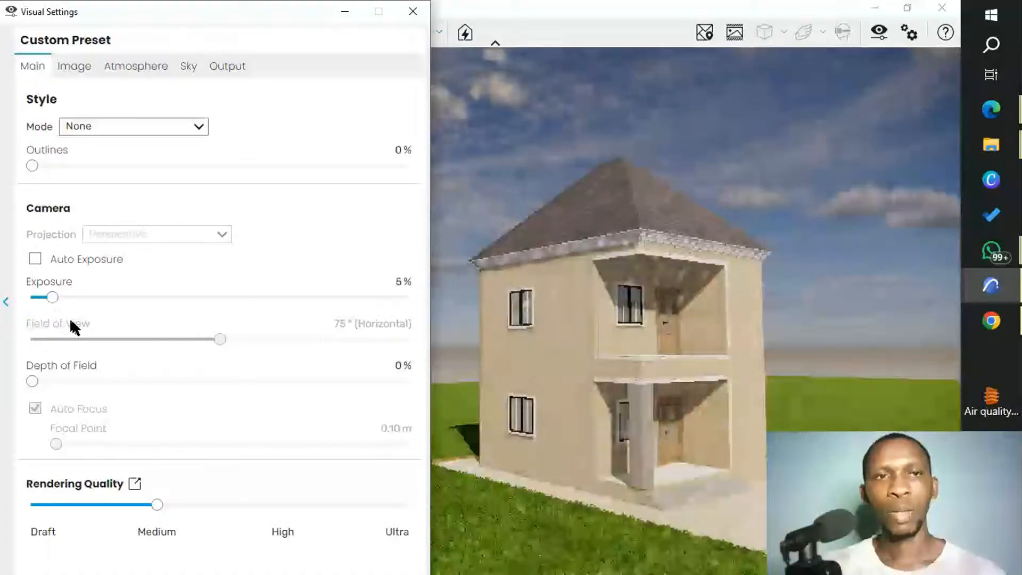
# Set the rendering quality to High.
pyautogui.moveTo(130, 390)
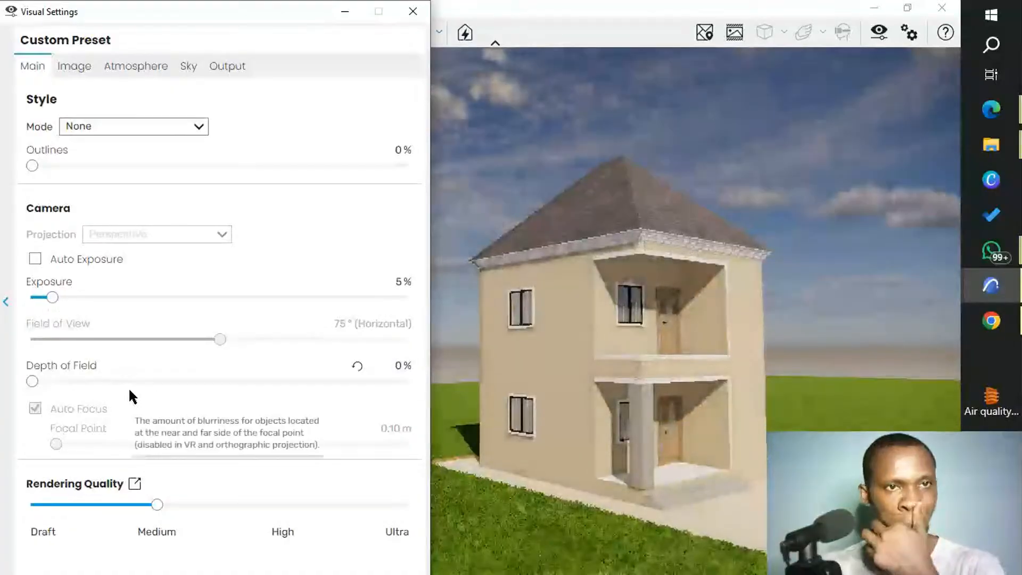
pyautogui.moveTo(178, 503)
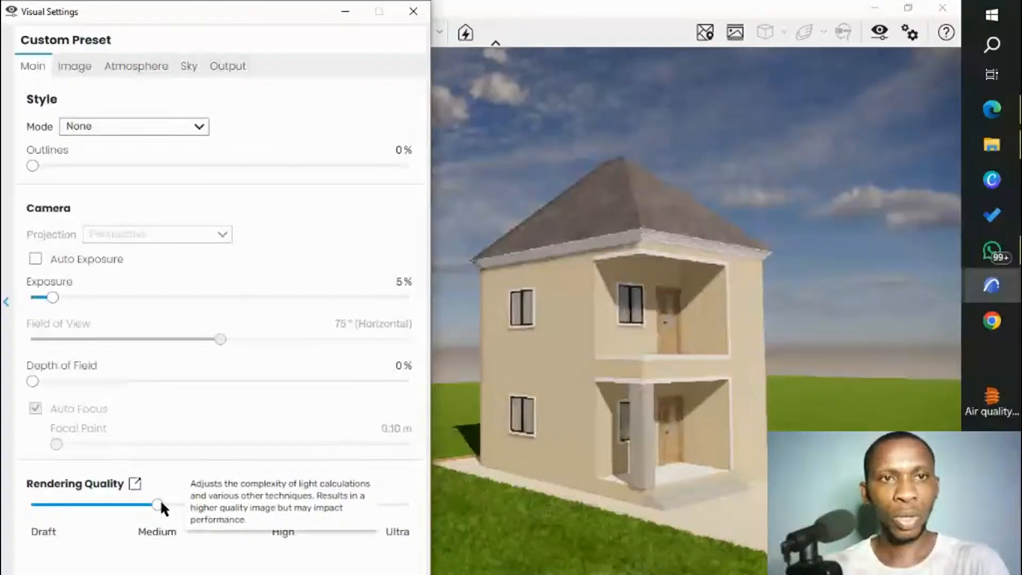
pyautogui.moveTo(155, 503); pyautogui.dragTo(273, 500)
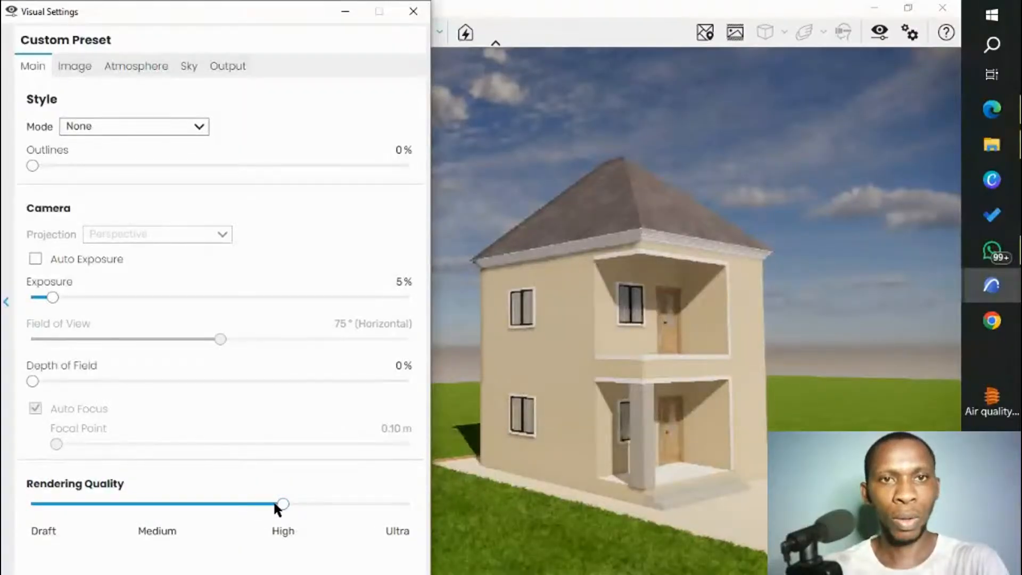
pyautogui.moveTo(61, 265)
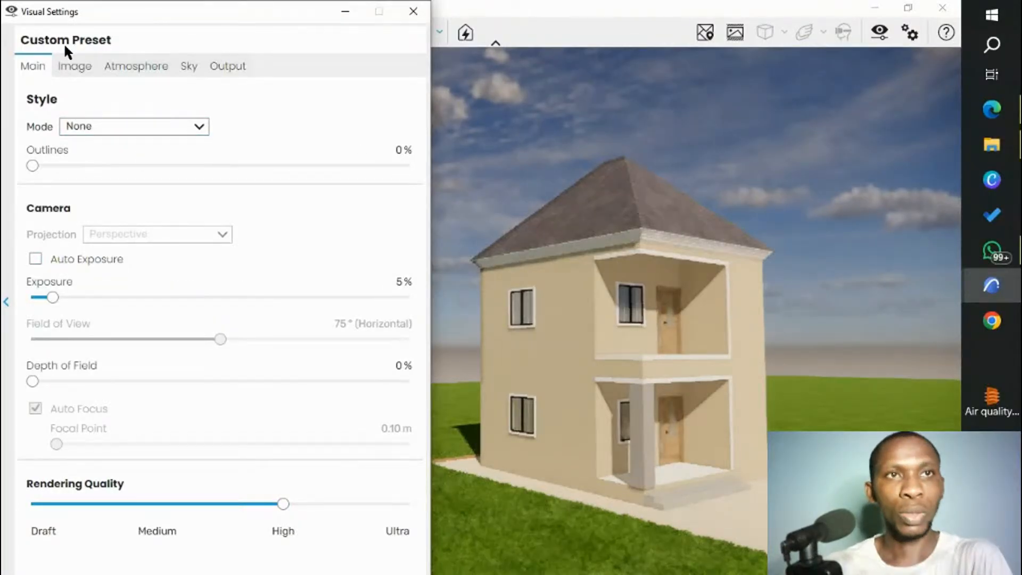
# Enable Auto Contrast, set the image saturation to 102% and motion blur to 0%, and close the Visual Settings.
pyautogui.click(79, 68)
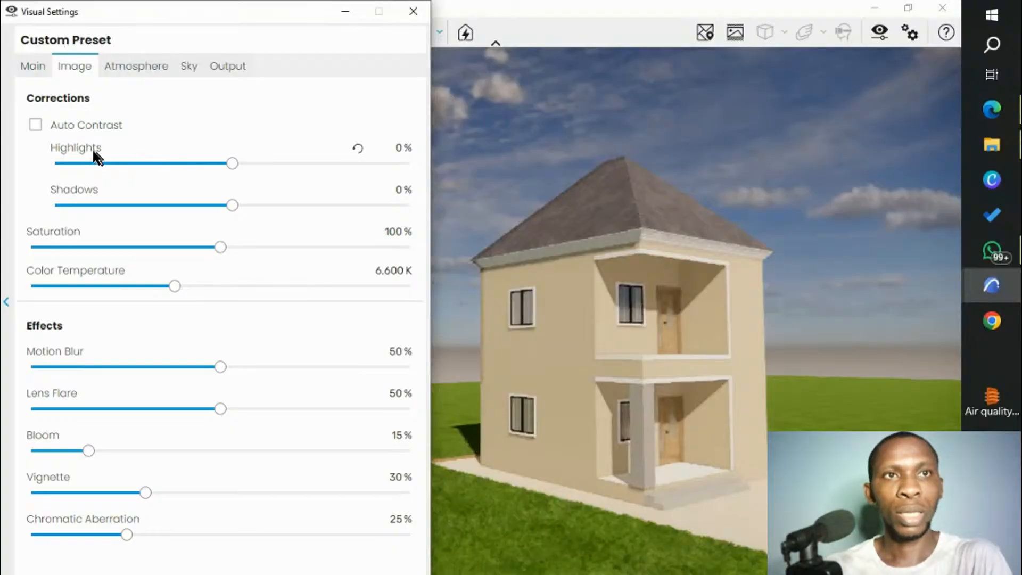
pyautogui.click(35, 125)
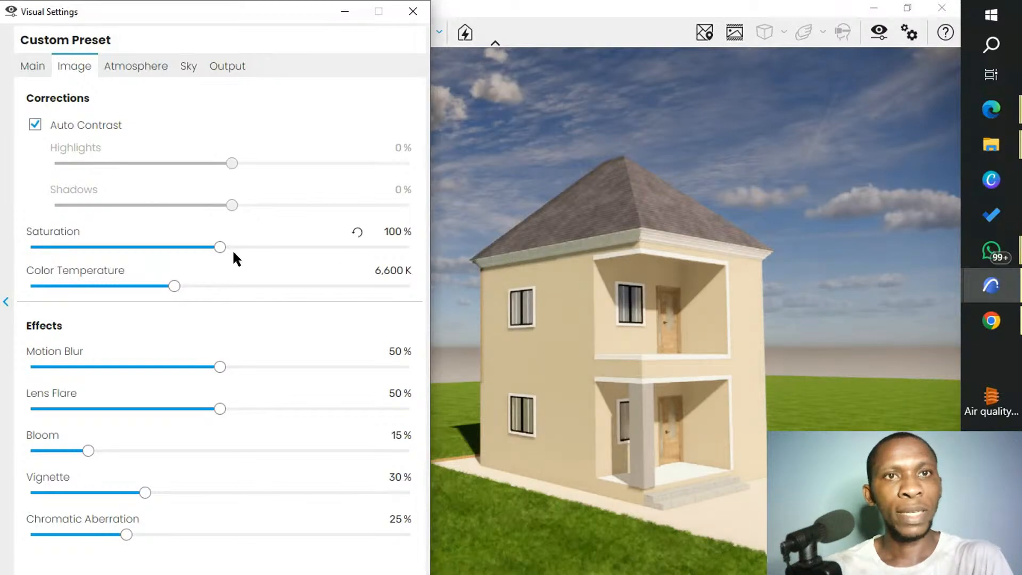
pyautogui.moveTo(221, 246)
pyautogui.mouseDown()
pyautogui.moveTo(128, 256)
pyautogui.moveTo(347, 269)
pyautogui.moveTo(375, 261)
pyautogui.moveTo(224, 251)
pyautogui.mouseUp()
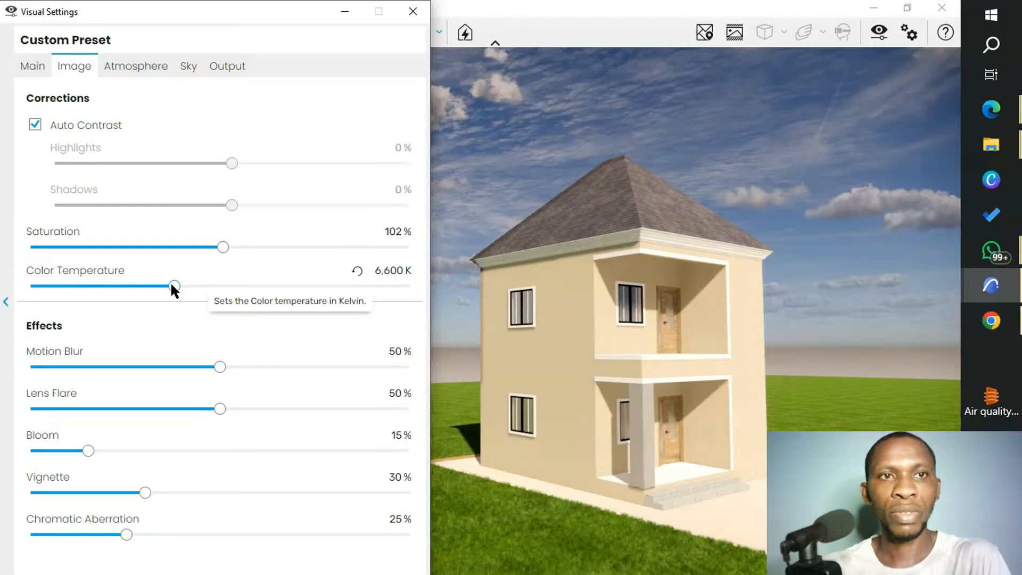
pyautogui.moveTo(220, 367); pyautogui.dragTo(18, 368)
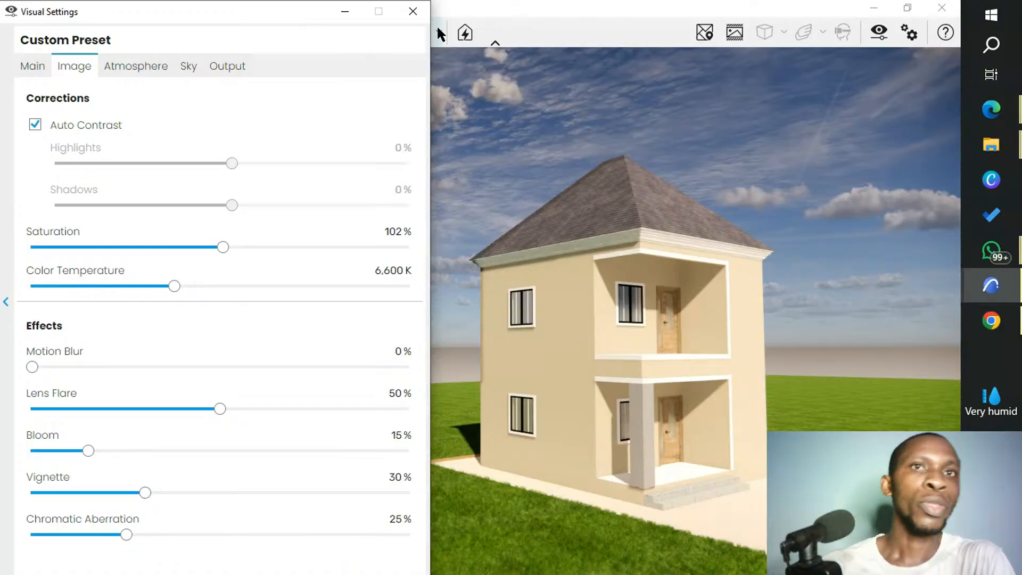
pyautogui.click(413, 13)
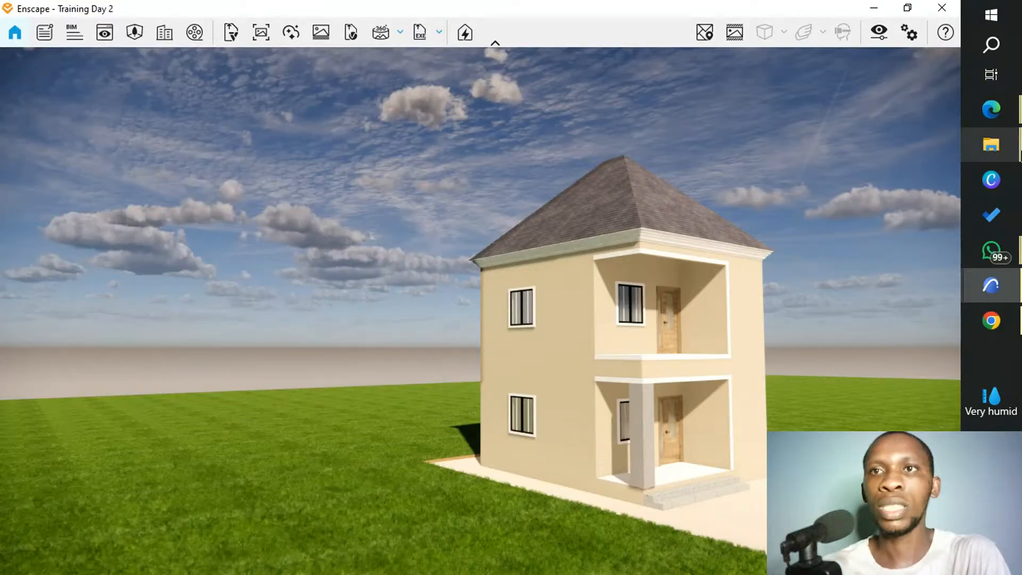
pyautogui.moveTo(991, 109)
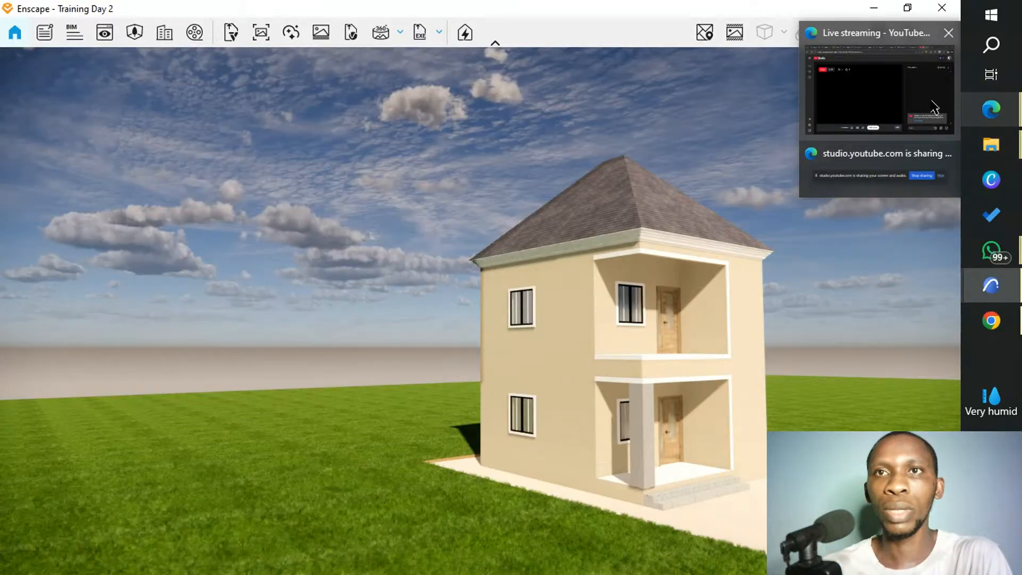
pyautogui.moveTo(934, 105)
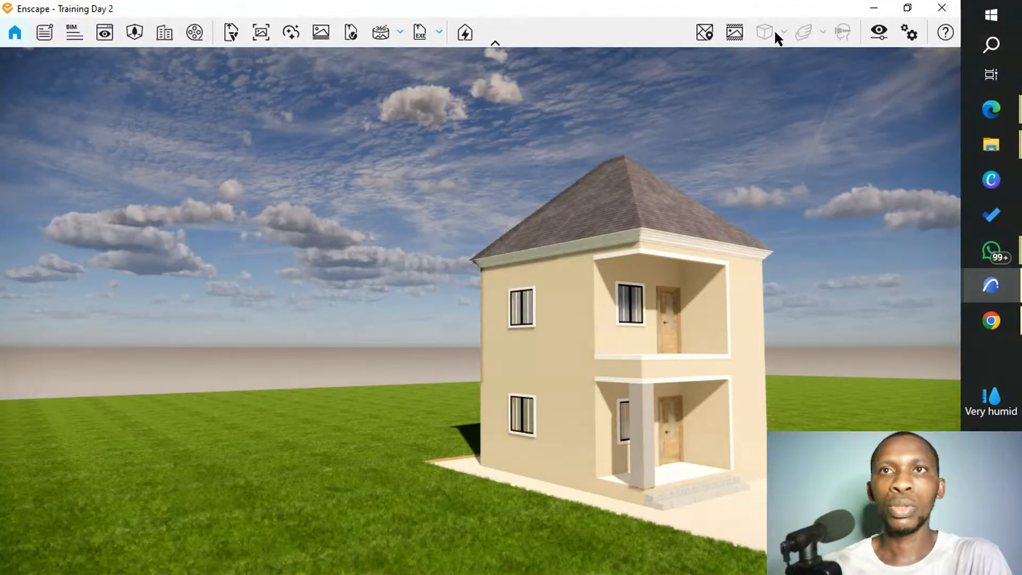
# Restore the Enscape window to a smaller size beside ARCHICAD and open the Enscape Asset Library at the Vegetation category.
pyautogui.click(907, 7)
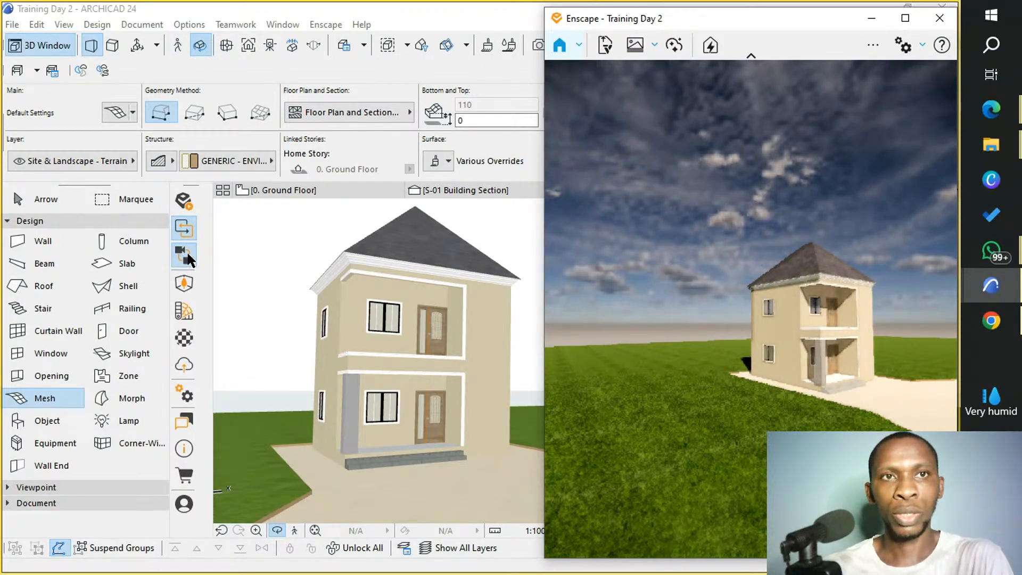
pyautogui.click(189, 260)
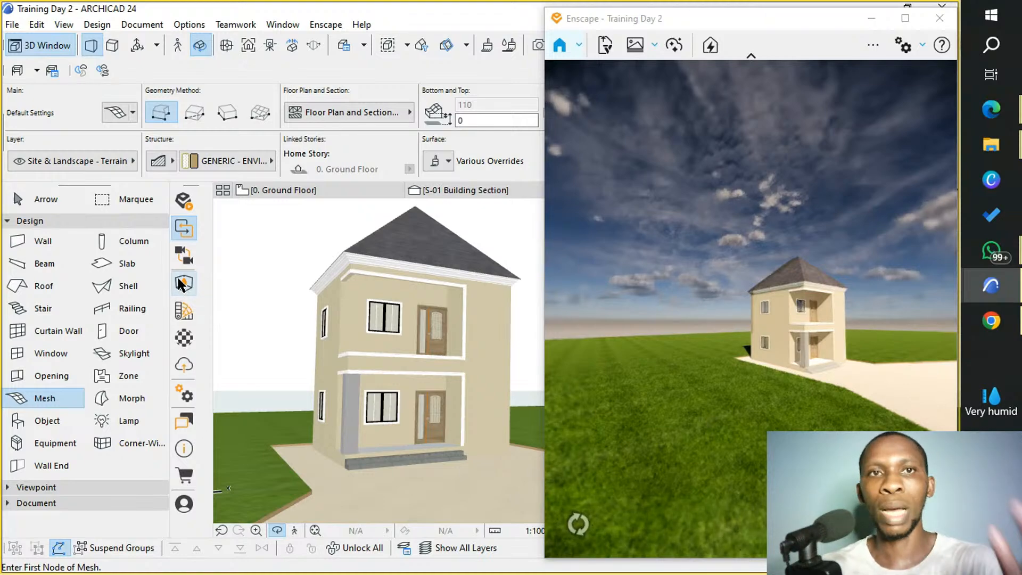
pyautogui.click(184, 283)
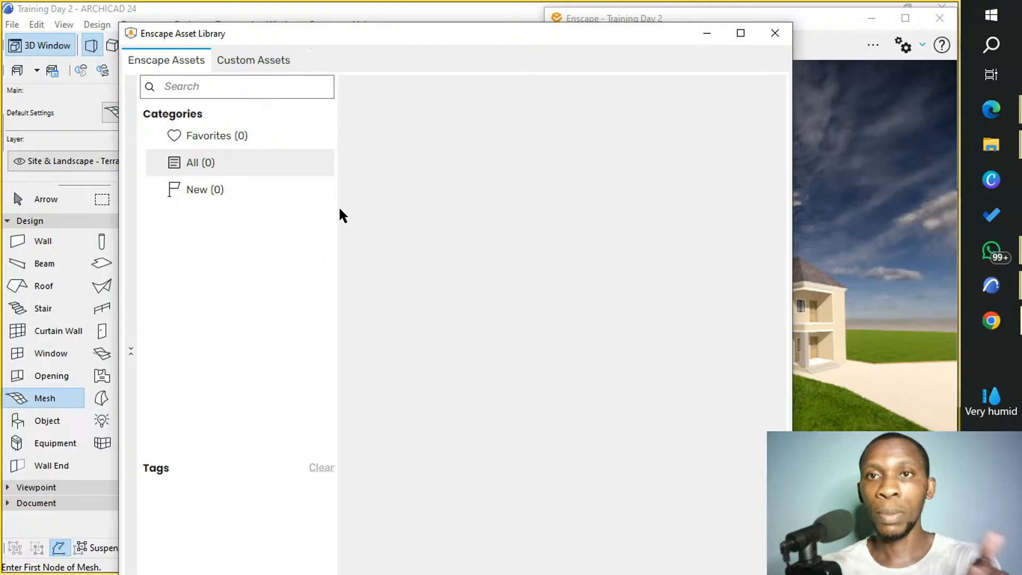
pyautogui.moveTo(352, 40); pyautogui.dragTo(244, 24)
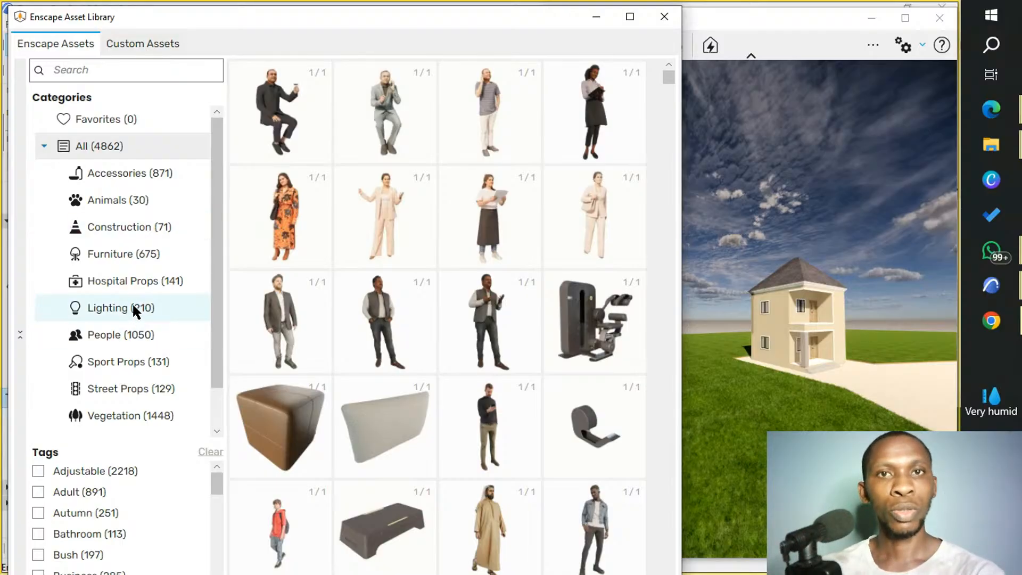
pyautogui.click(119, 413)
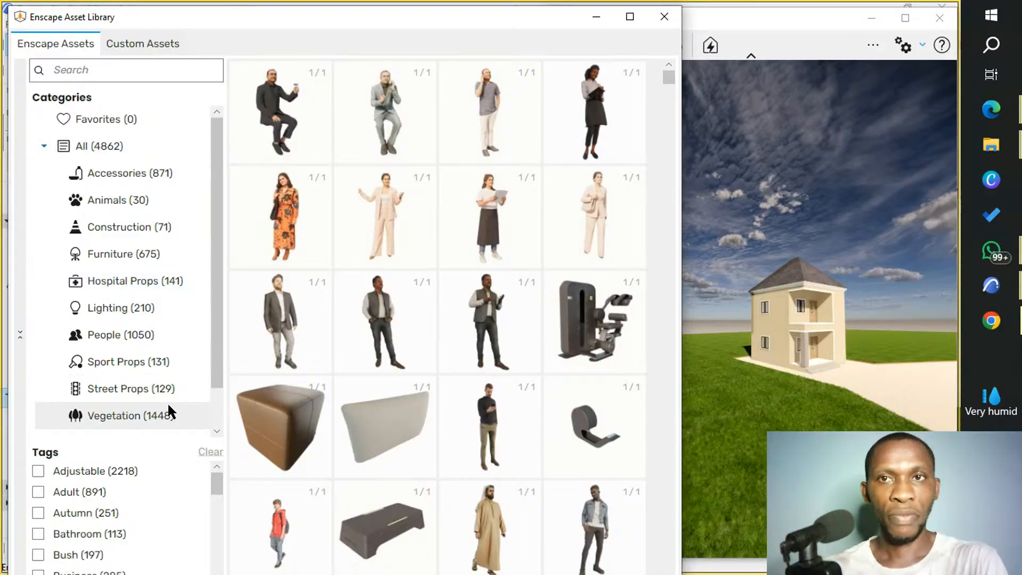
pyautogui.click(116, 416)
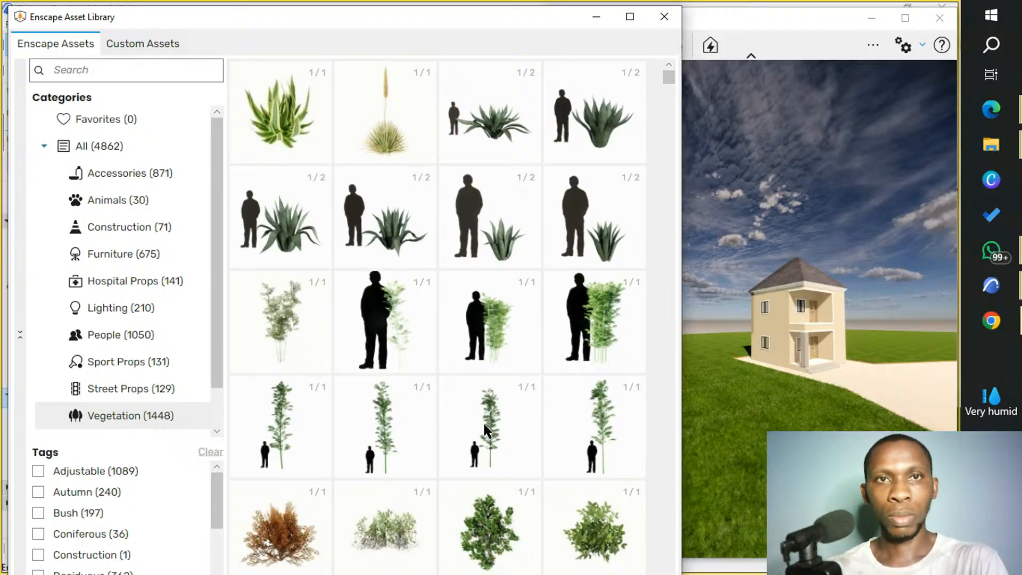
# Look through the Vegetation assets for bushes, shrubs and trees suitable for landscaping around the house.
pyautogui.scroll(-3, 483, 421)
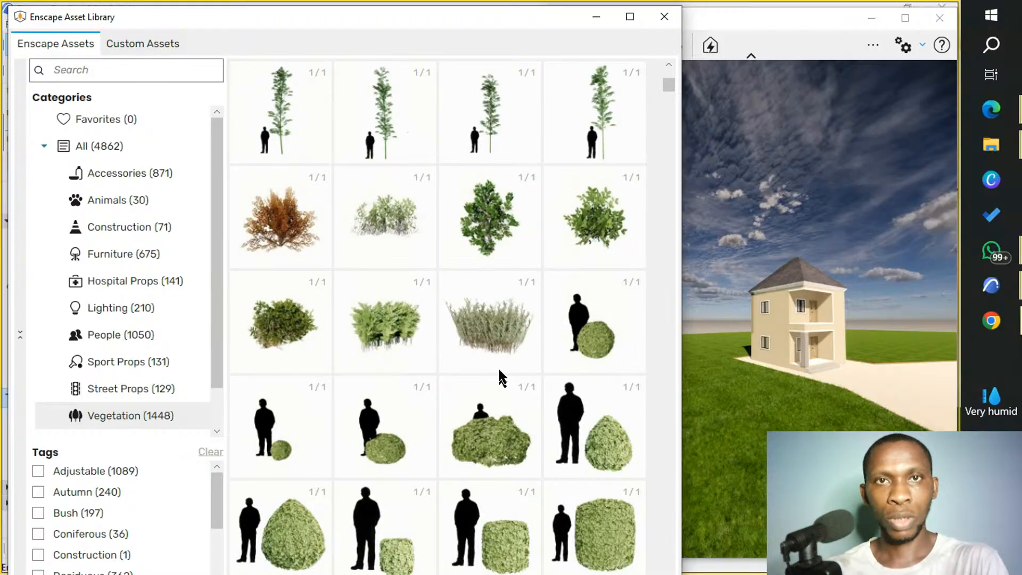
pyautogui.scroll(2, 477, 269)
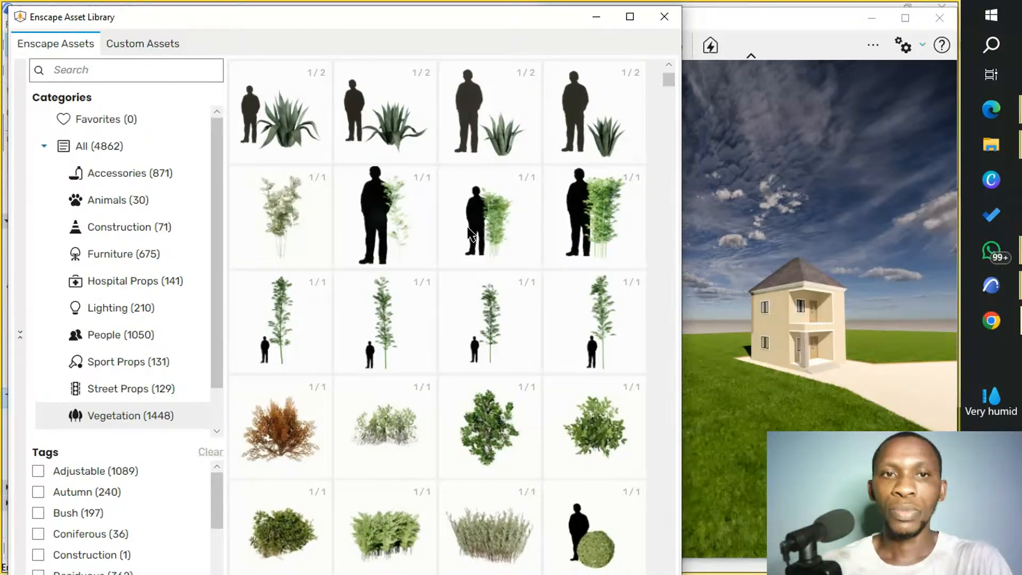
pyautogui.scroll(-3, 469, 234)
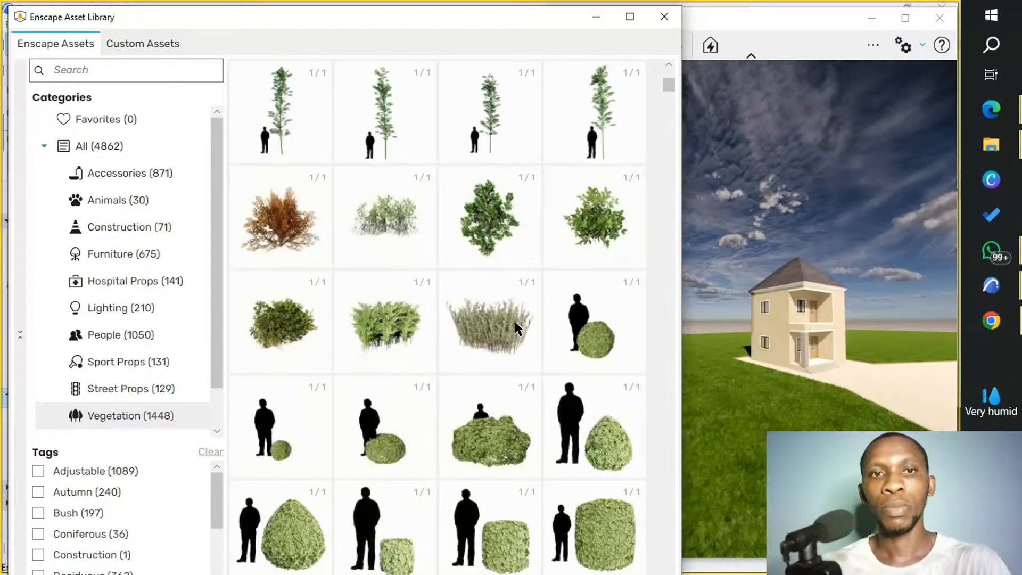
pyautogui.scroll(-3, 498, 357)
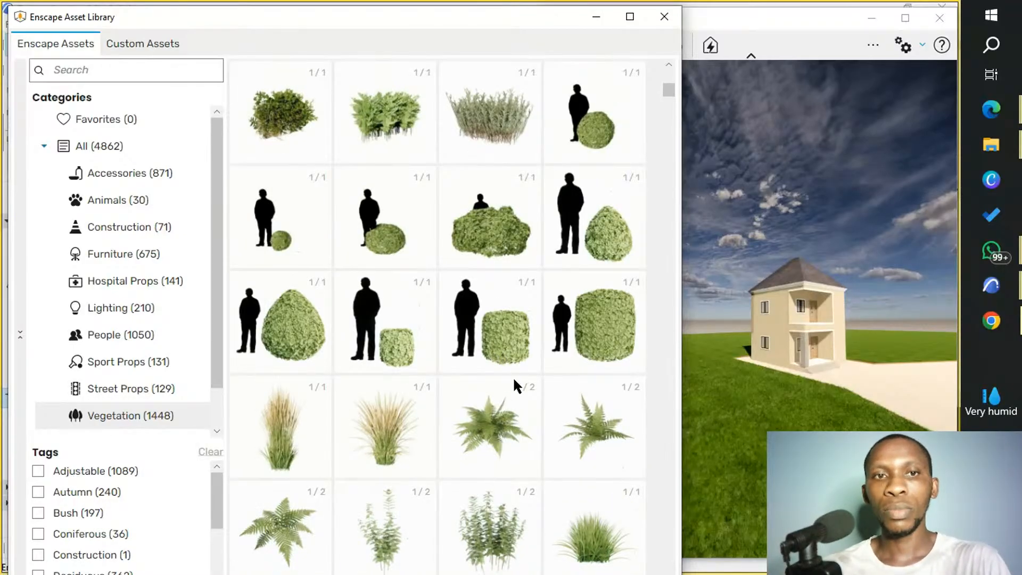
pyautogui.scroll(2, 514, 383)
pyautogui.scroll(5, 517, 379)
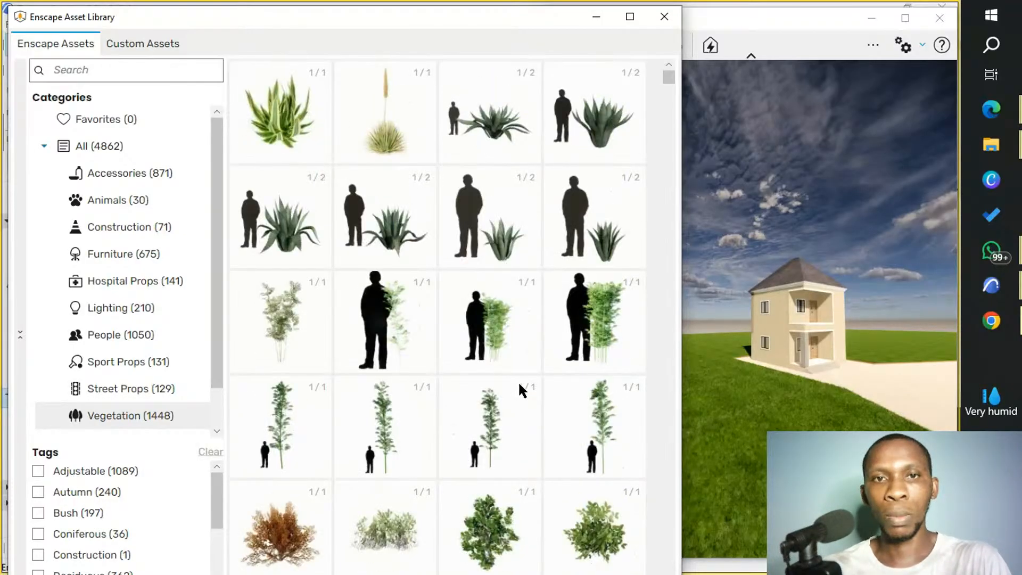
pyautogui.scroll(-3, 519, 382)
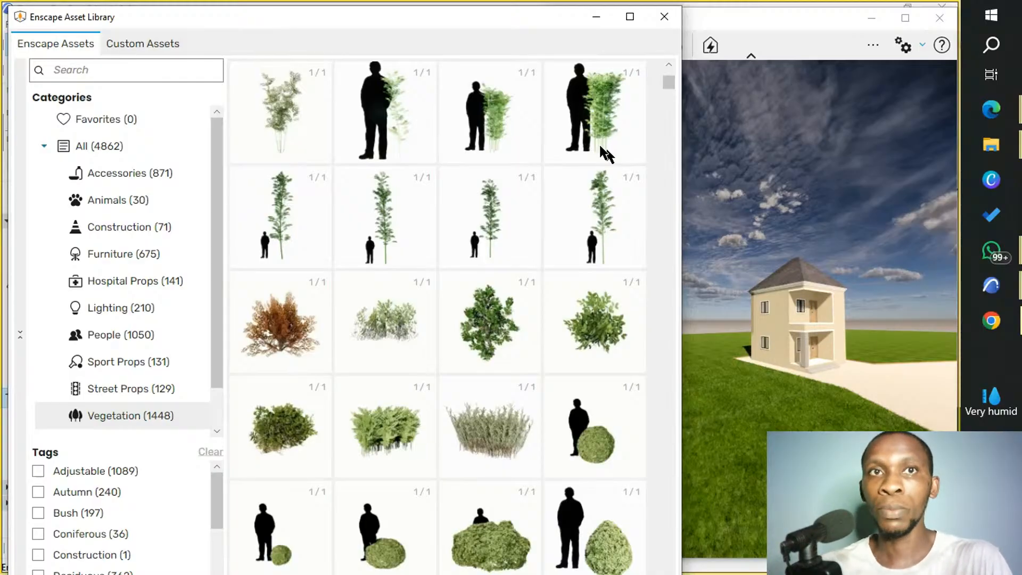
# Switch ARCHICAD to the ground floor plan, framed on the house, with the asset library placed beside it.
pyautogui.moveTo(347, 14); pyautogui.dragTo(829, 42)
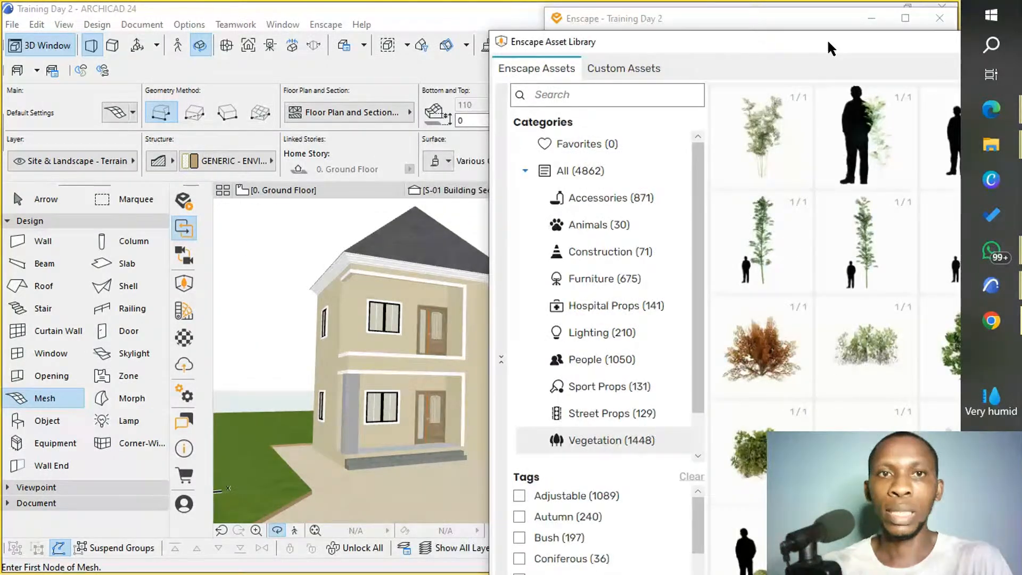
pyautogui.click(337, 188)
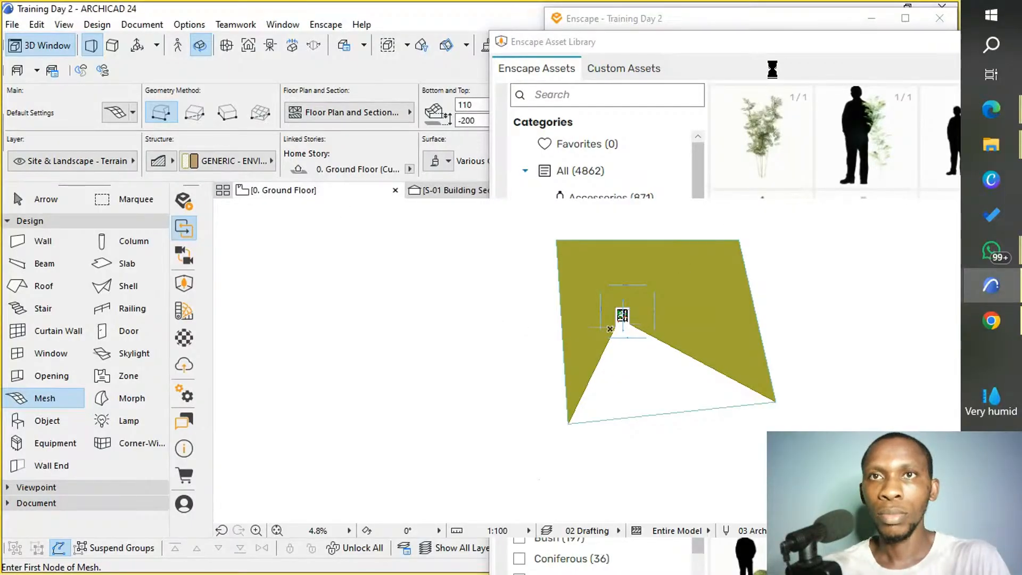
pyautogui.click(775, 42)
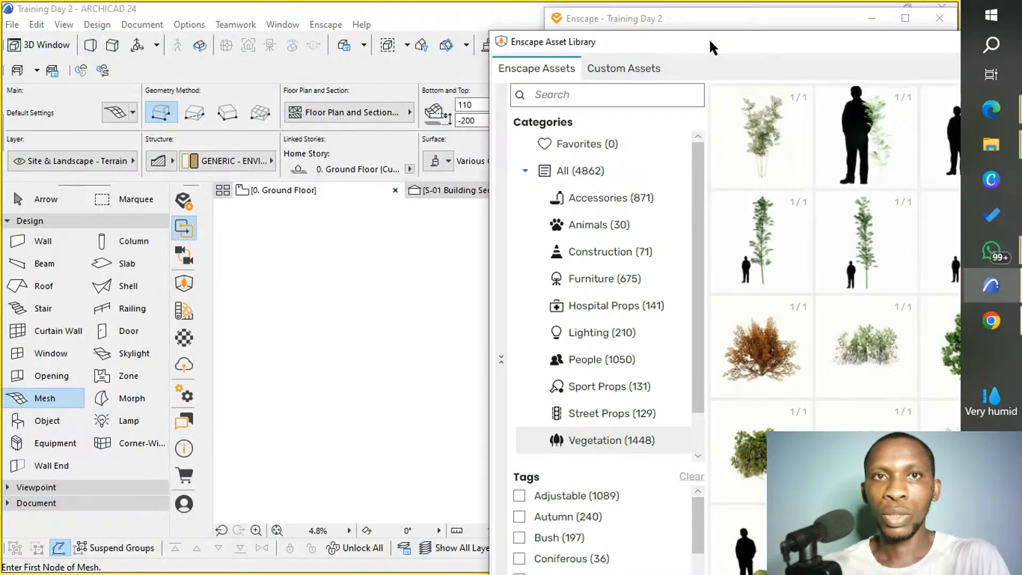
pyautogui.moveTo(710, 42); pyautogui.dragTo(646, 42)
pyautogui.scroll(-4, 286, 286)
pyautogui.scroll(3, 392, 293)
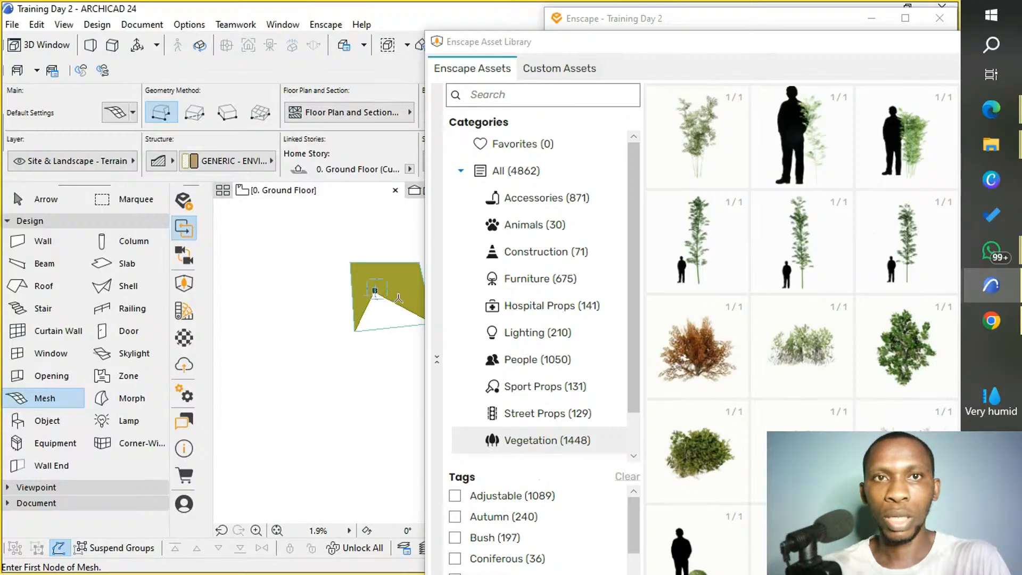
pyautogui.scroll(6, 347, 291)
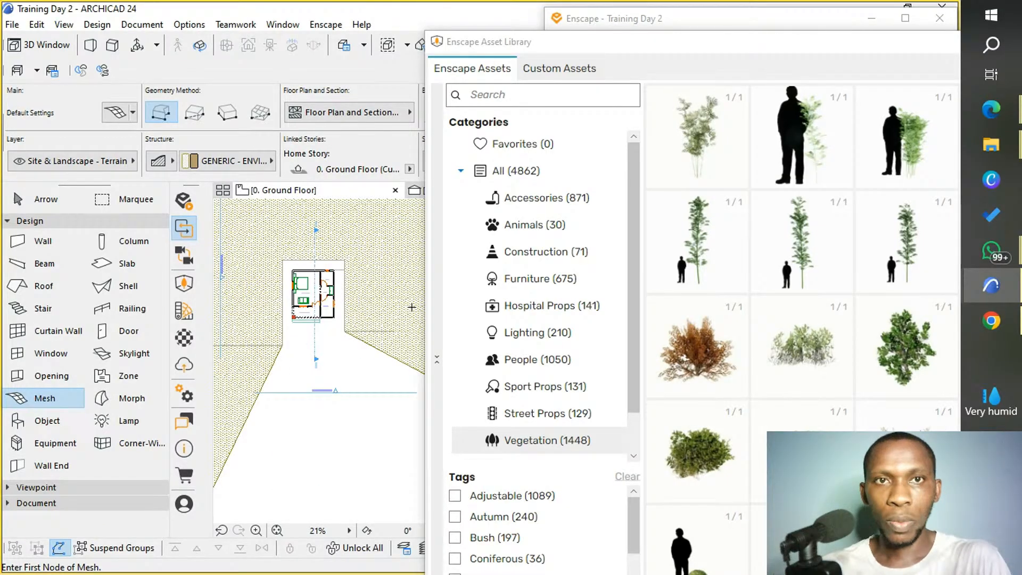
pyautogui.moveTo(727, 45); pyautogui.dragTo(717, 10)
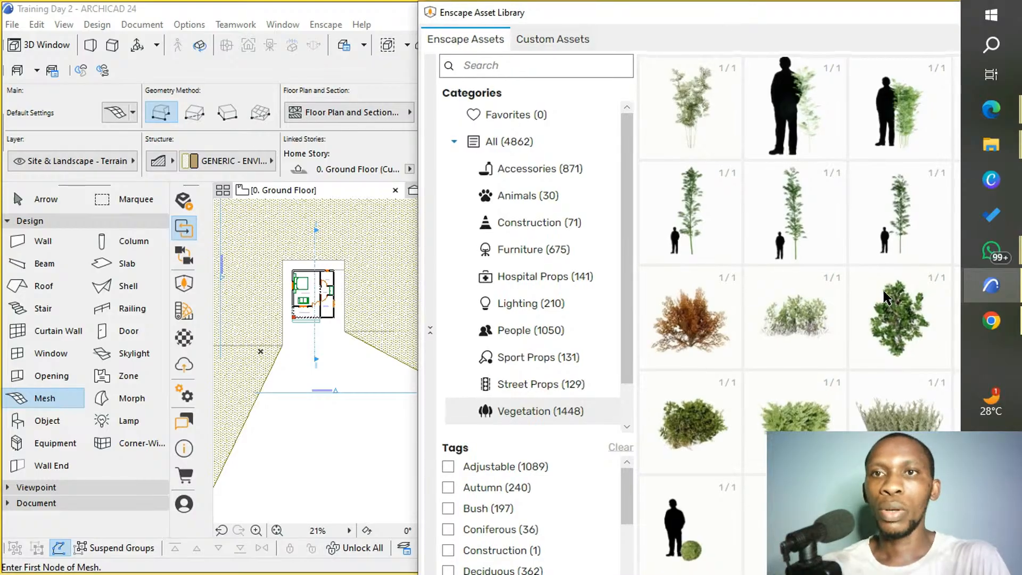
# Place the Bush 003: Thick Stem asset against the kitchen's front wall, beside the end of the entrance porch steps.
pyautogui.click(889, 329)
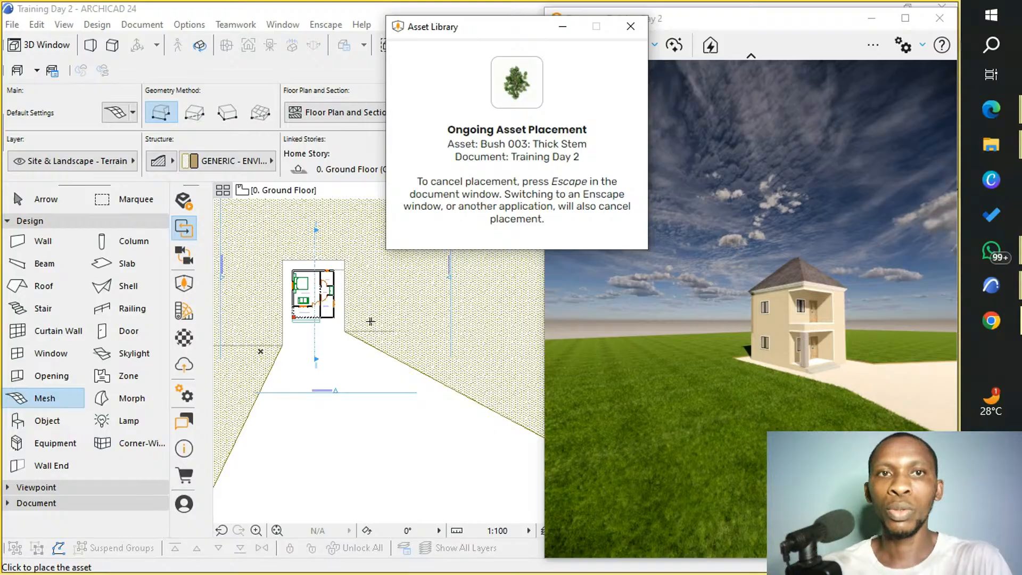
pyautogui.scroll(3, 417, 320)
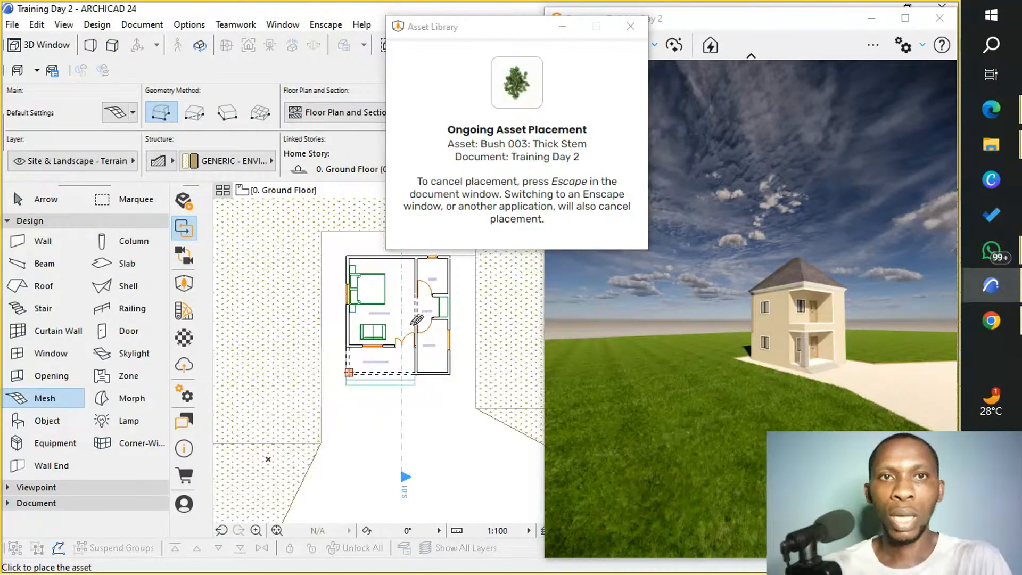
pyautogui.scroll(-2, 417, 320)
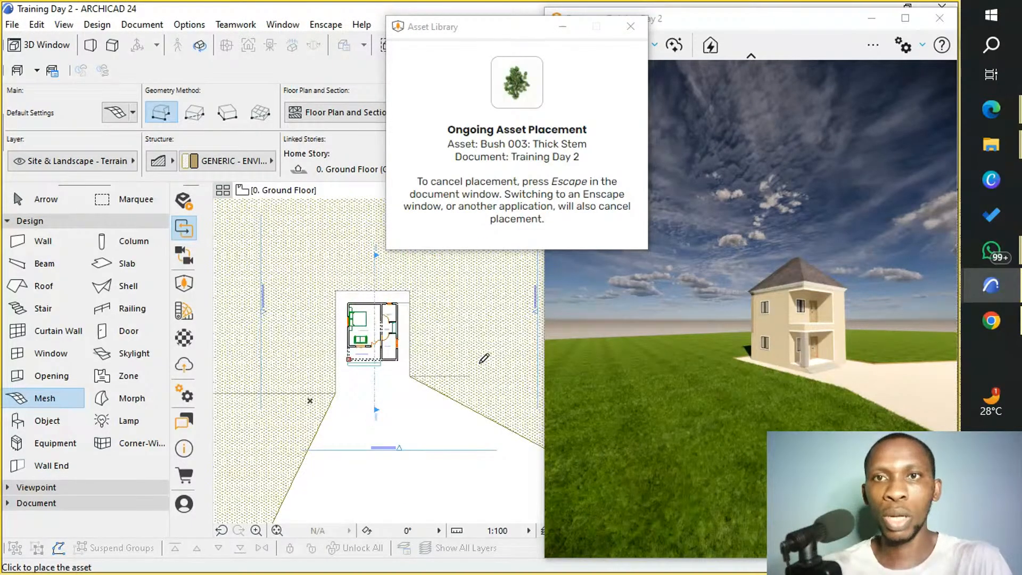
pyautogui.scroll(2, 483, 355)
pyautogui.scroll(-2, 483, 355)
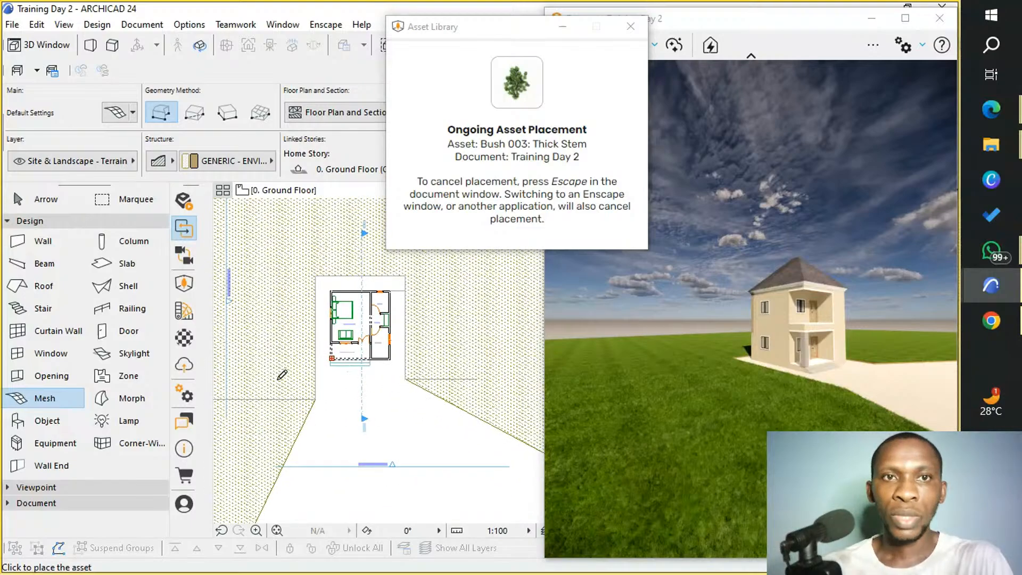
pyautogui.scroll(4, 265, 360)
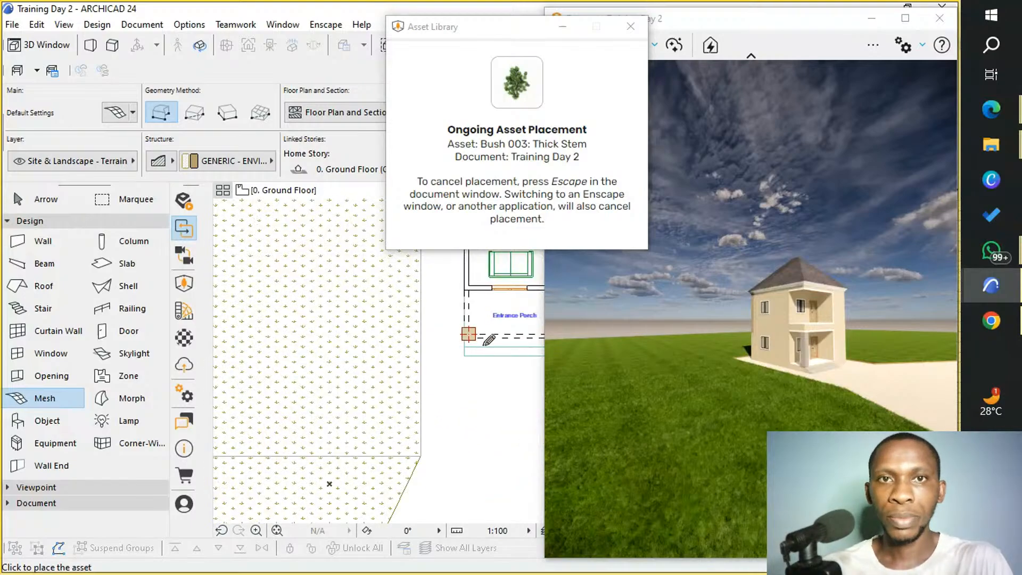
pyautogui.moveTo(495, 347); pyautogui.dragTo(317, 356, button='middle')
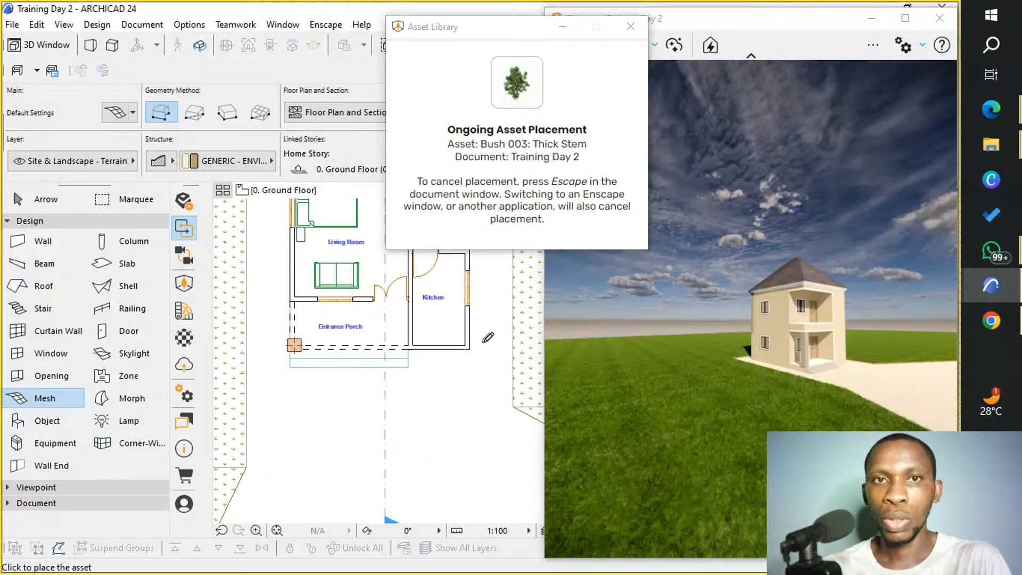
pyautogui.scroll(2, 506, 349)
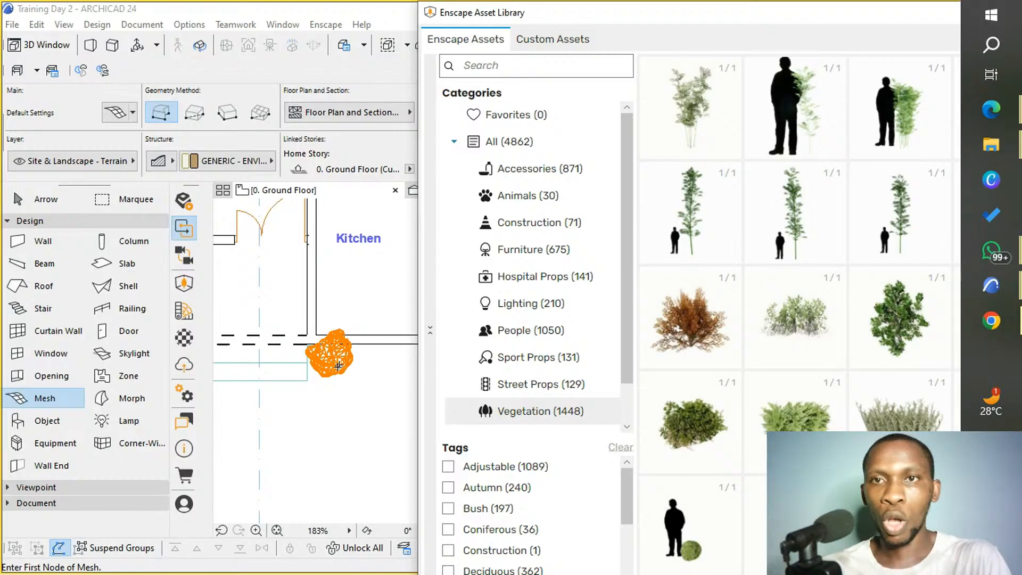
# Find the Bush 061: Yeg asset and place it along the kitchen's front wall, next to the first bush.
pyautogui.scroll(-2, 796, 384)
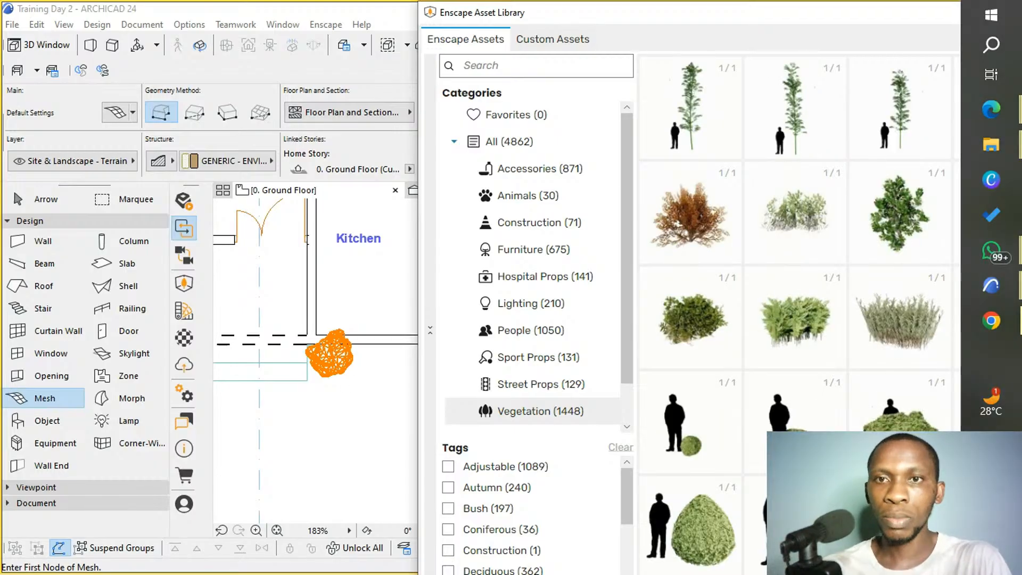
pyautogui.scroll(-3, 756, 418)
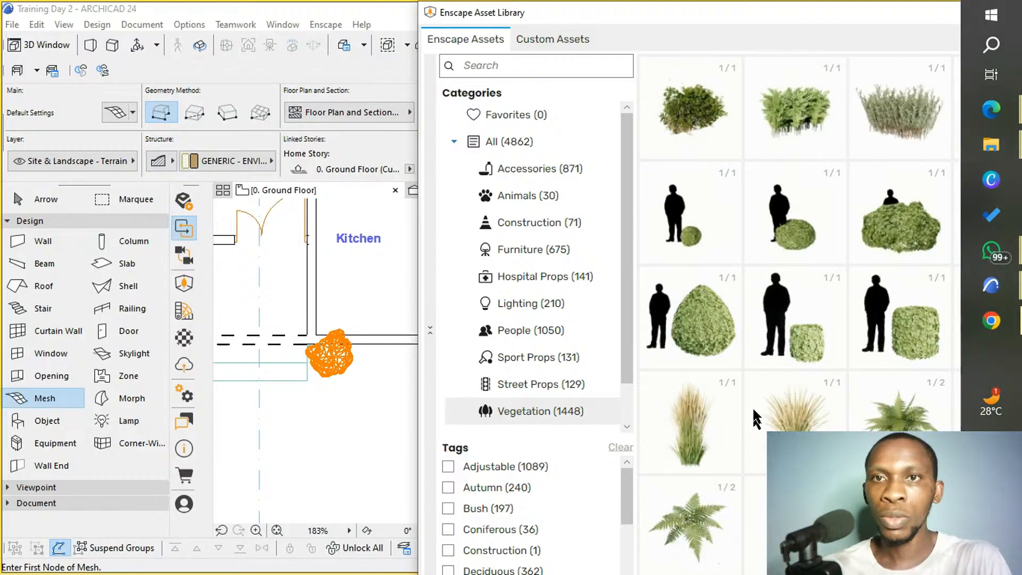
pyautogui.scroll(-5, 772, 405)
pyautogui.scroll(-4, 785, 383)
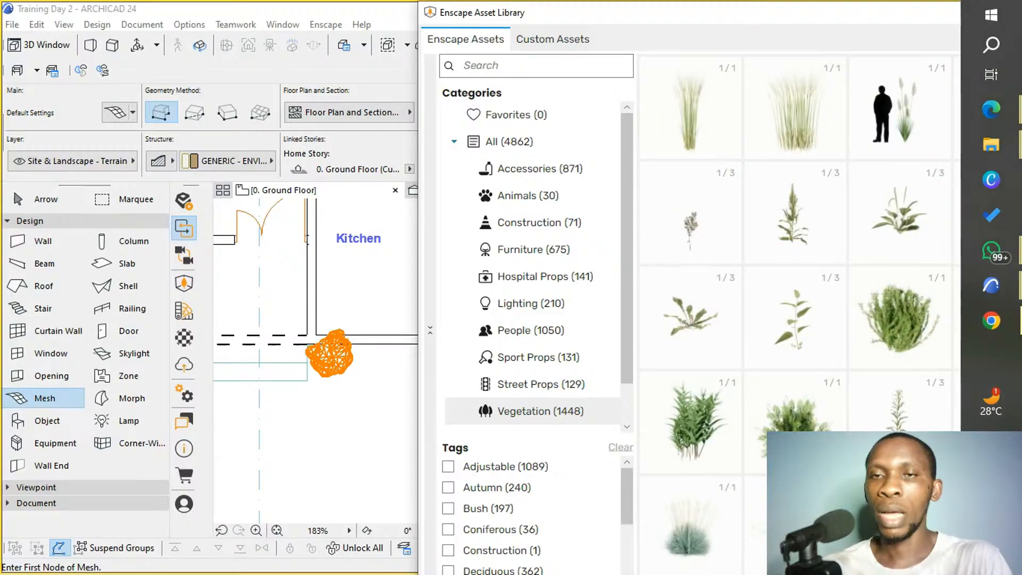
pyautogui.scroll(-5, 835, 330)
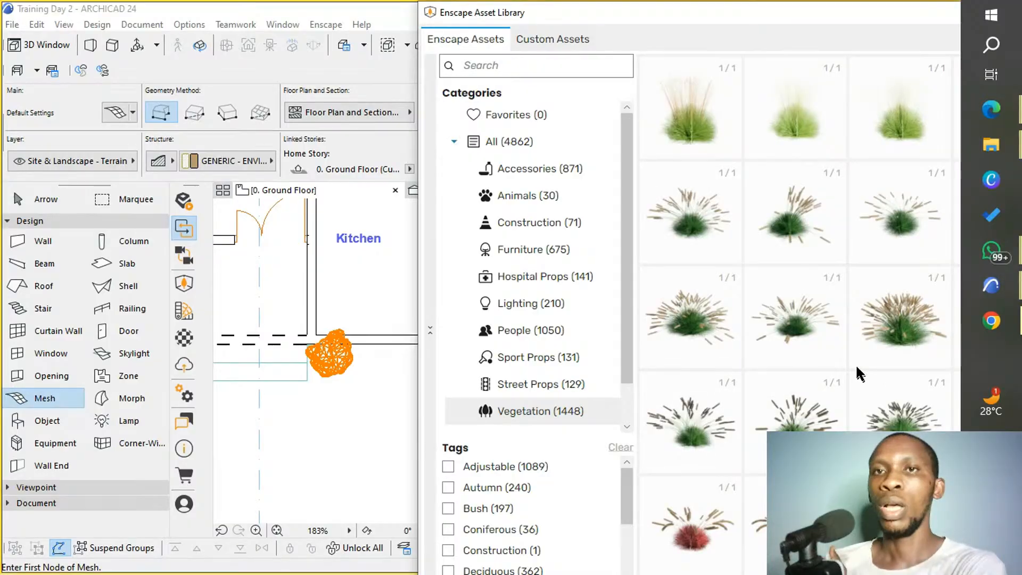
pyautogui.scroll(3, 855, 362)
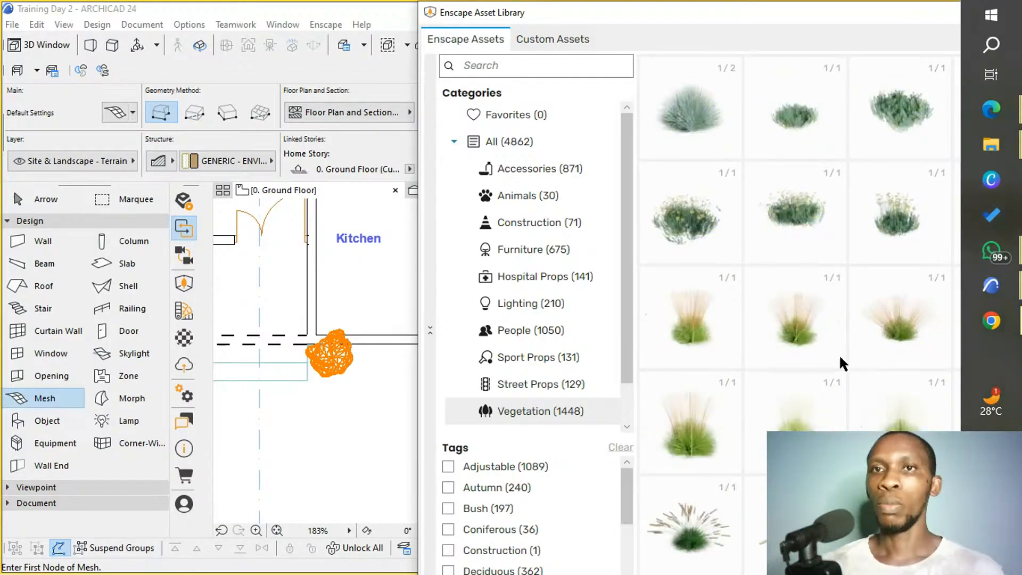
pyautogui.scroll(3, 839, 357)
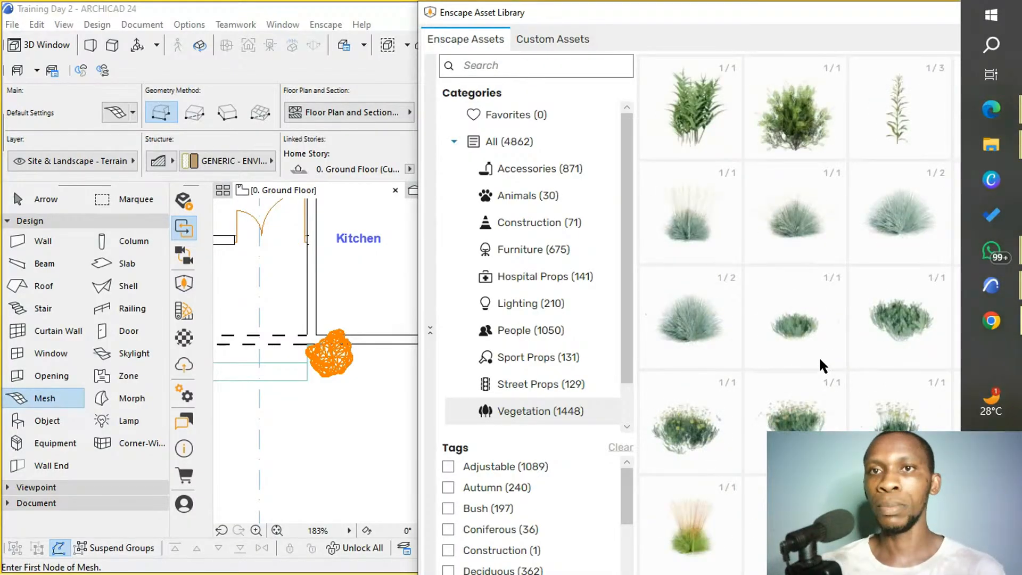
pyautogui.scroll(3, 805, 339)
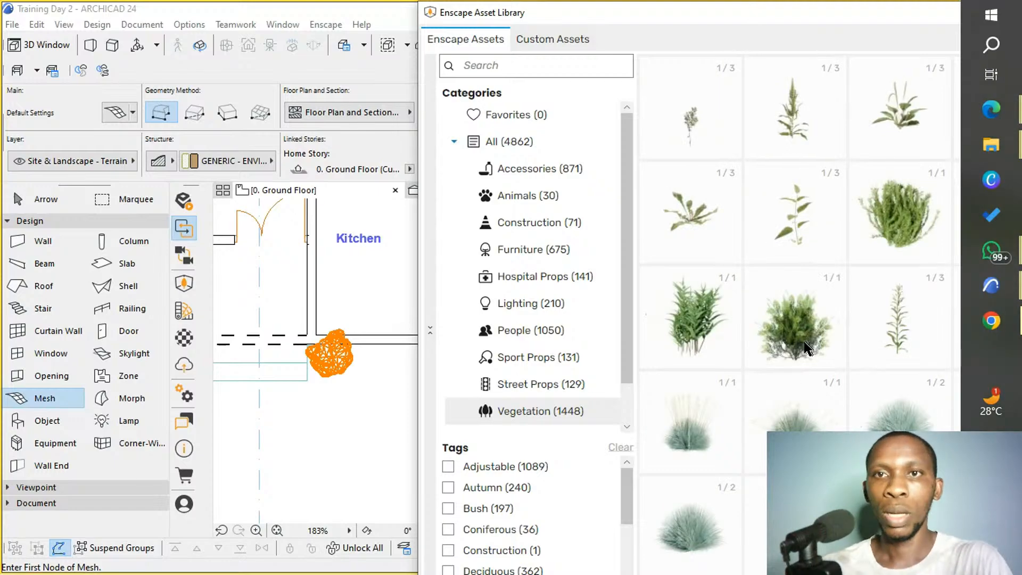
pyautogui.click(804, 340)
pyautogui.scroll(-1, 486, 443)
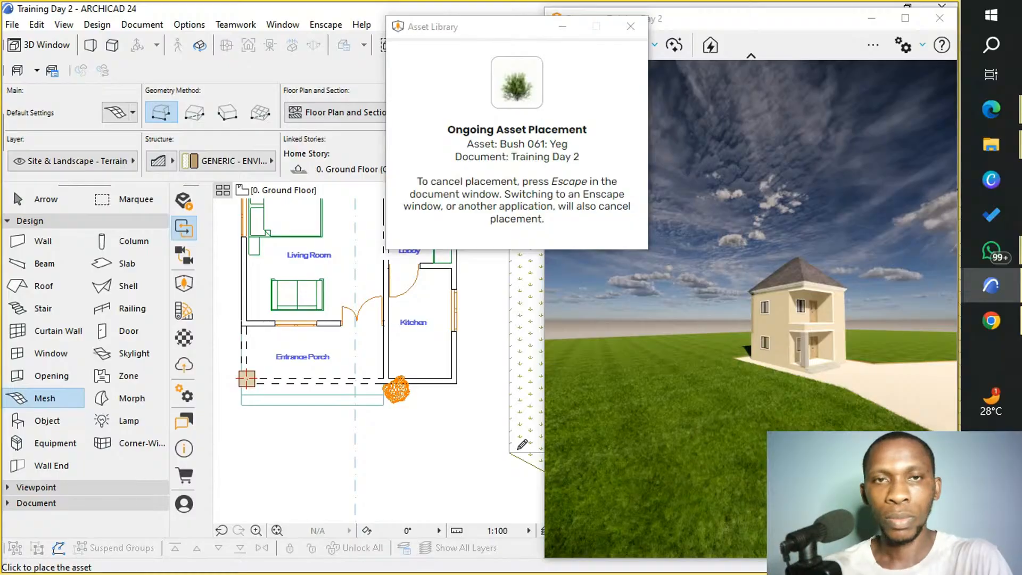
pyautogui.scroll(2, 432, 391)
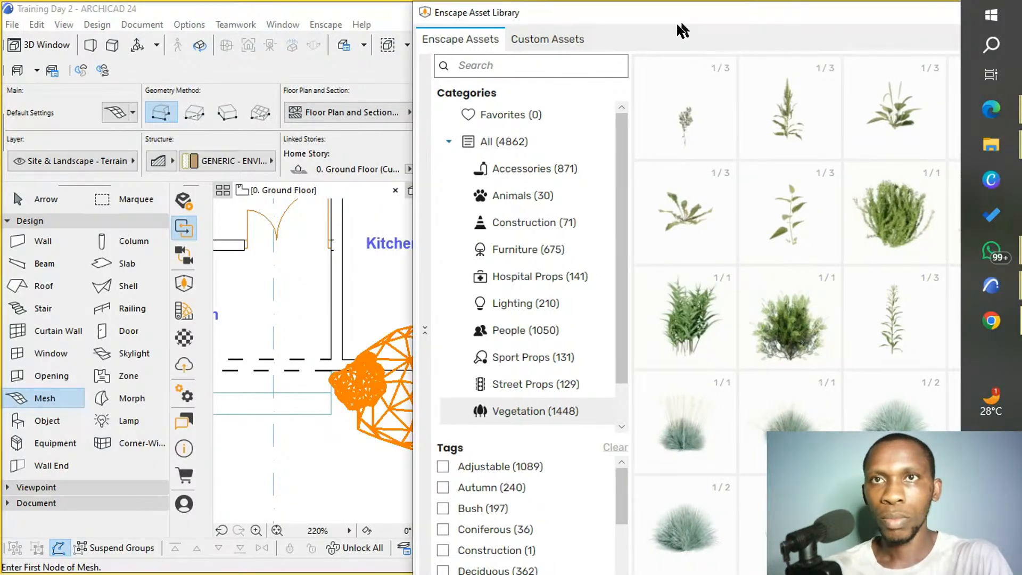
pyautogui.moveTo(678, 24); pyautogui.dragTo(335, 25)
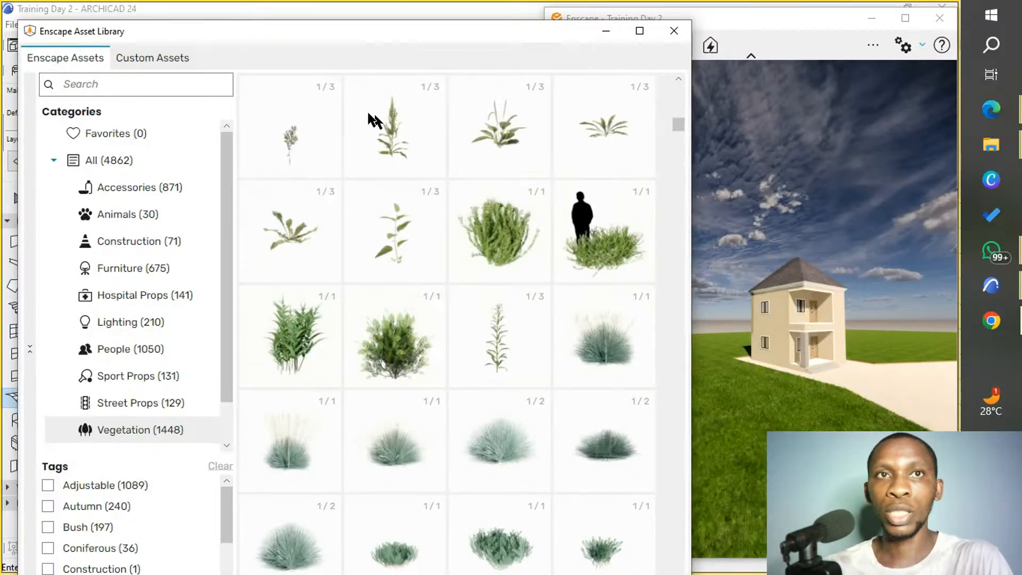
# Move the asset library clear of the floor plan and look through its Vegetation bushes, grasses and cacti for further planting.
pyautogui.moveTo(292, 35); pyautogui.dragTo(482, 15)
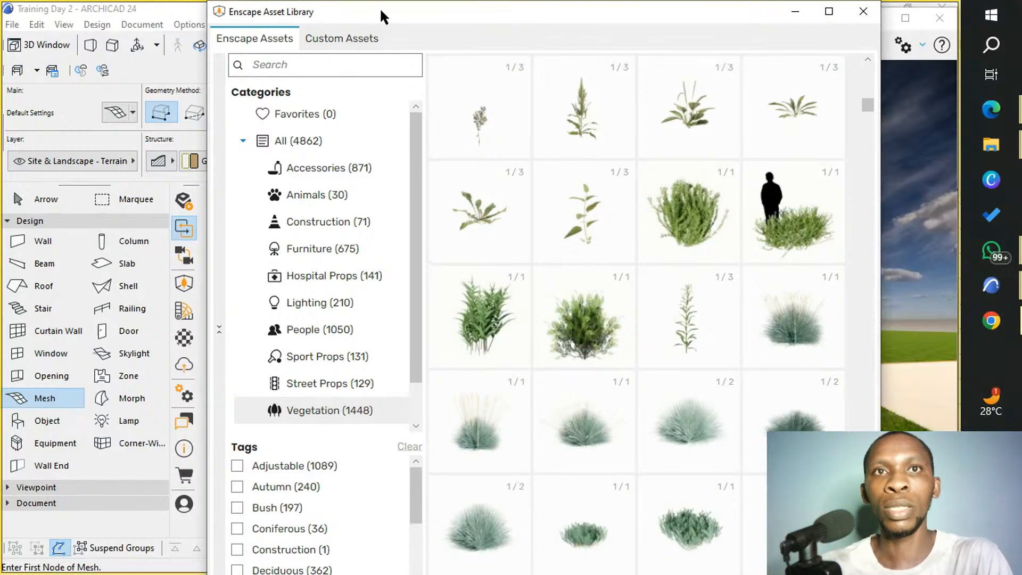
pyautogui.moveTo(381, 12); pyautogui.dragTo(661, 19)
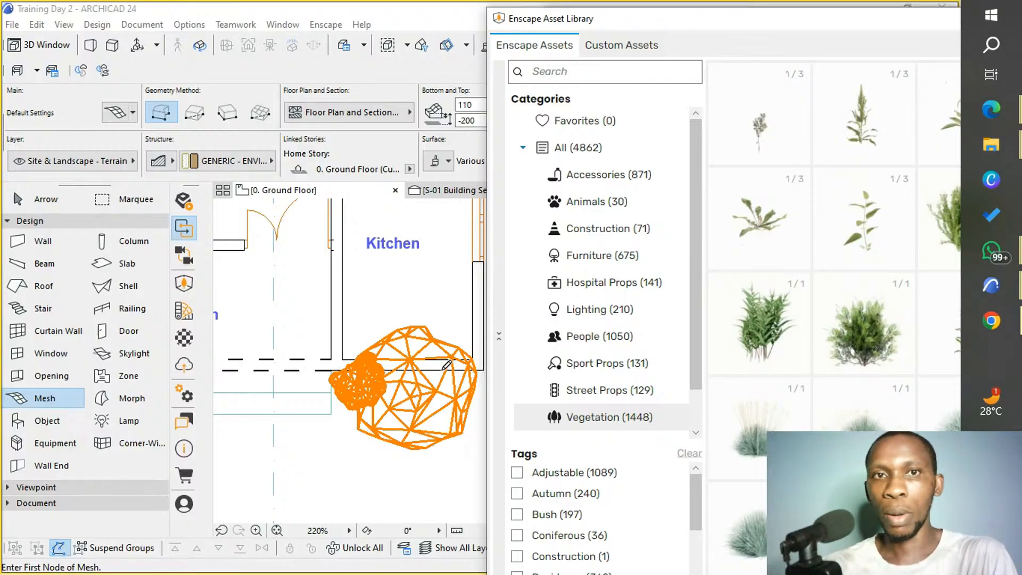
pyautogui.scroll(-2, 817, 282)
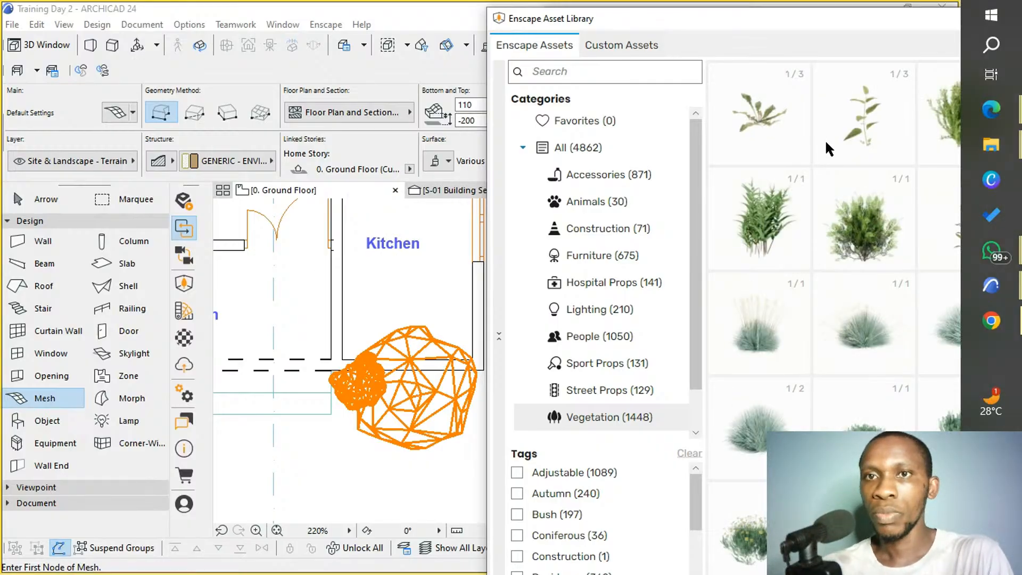
pyautogui.scroll(-3, 822, 238)
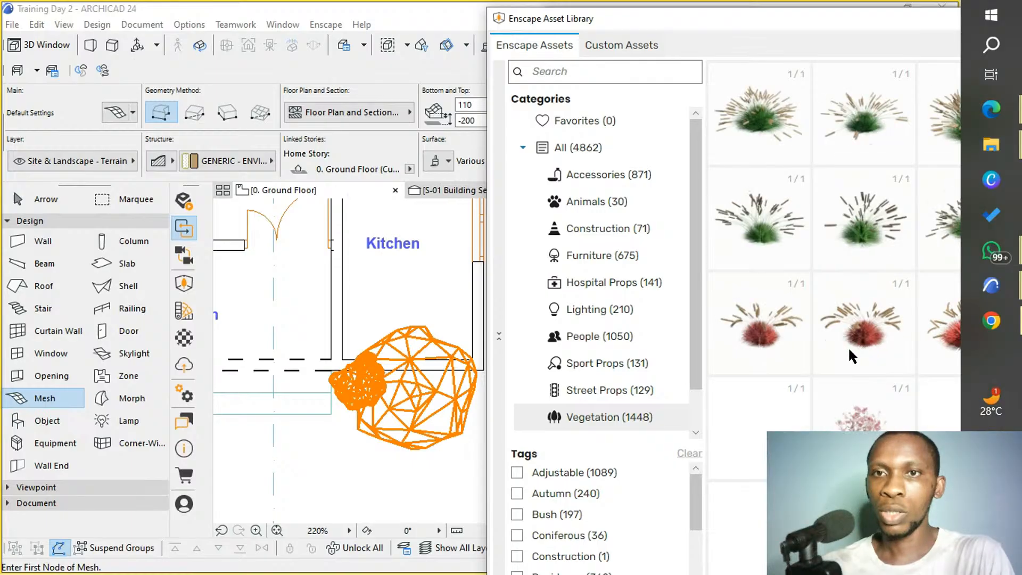
pyautogui.scroll(-4, 846, 349)
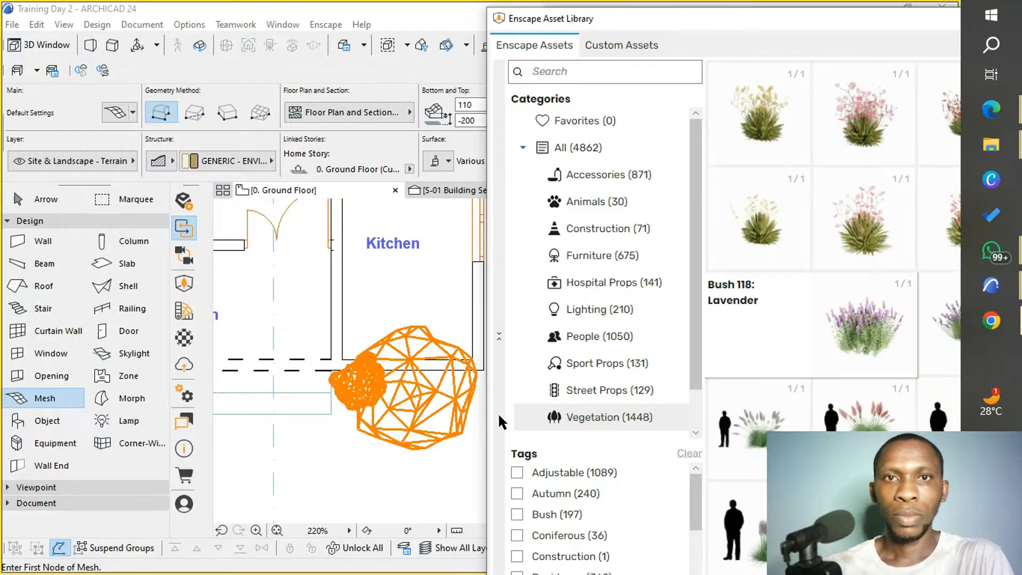
pyautogui.click(475, 410)
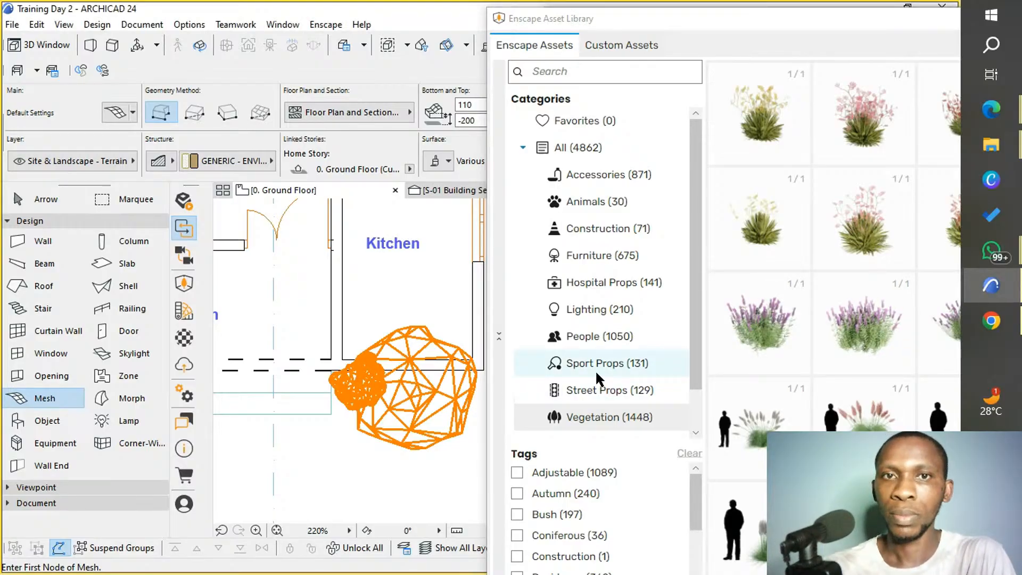
pyautogui.scroll(-10, 835, 340)
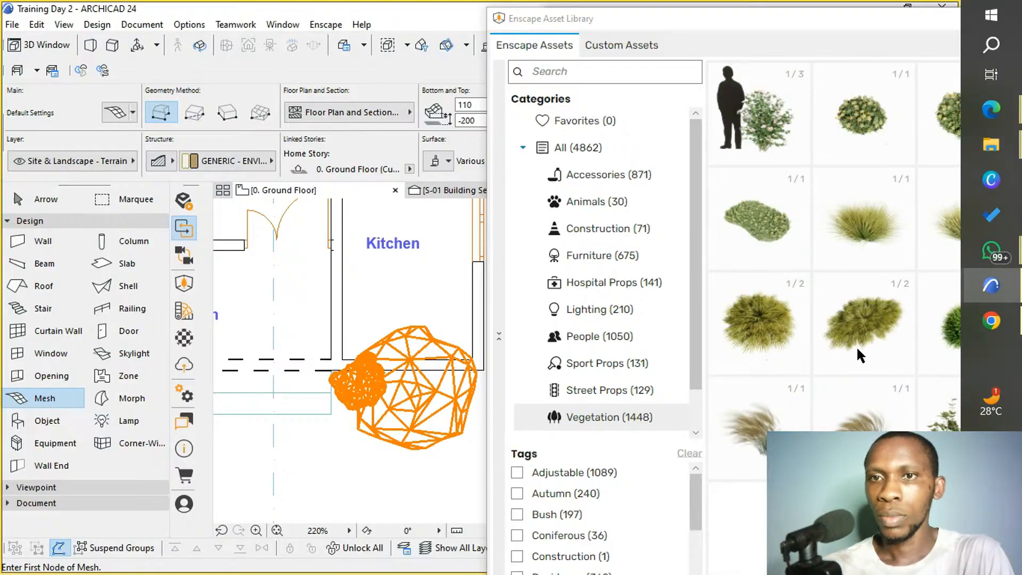
pyautogui.scroll(-6, 859, 356)
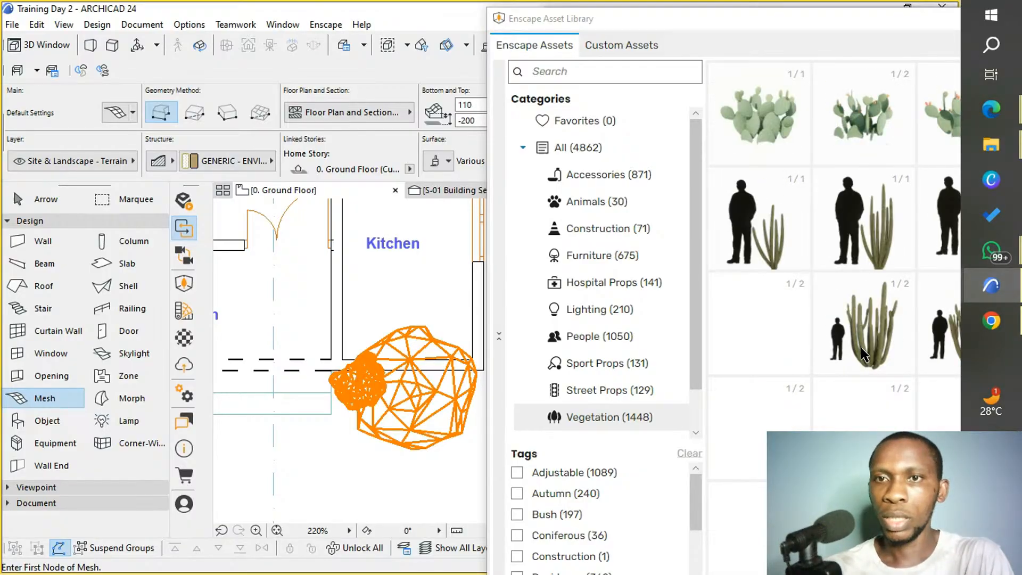
pyautogui.scroll(-4, 862, 354)
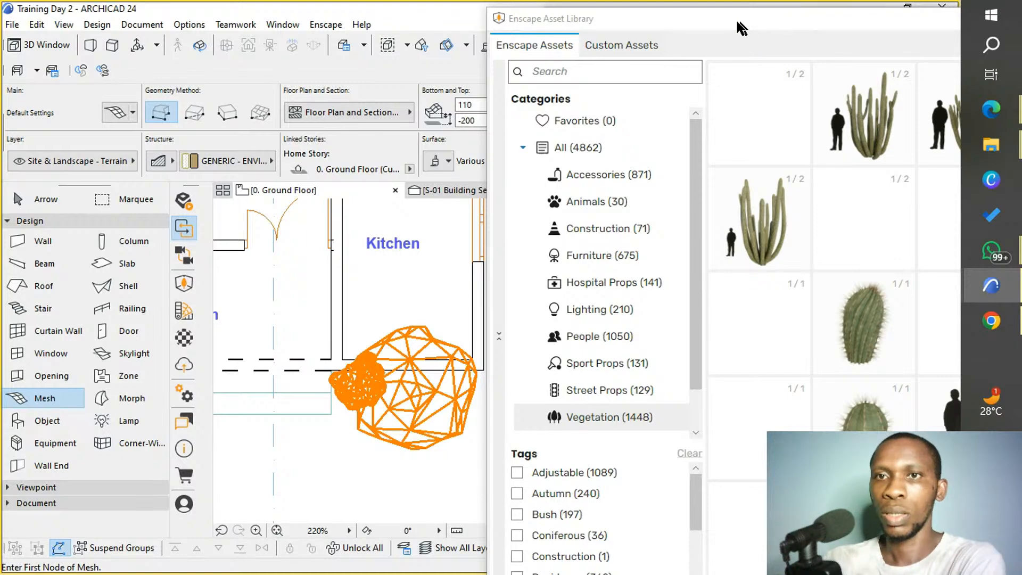
pyautogui.doubleClick(719, 22)
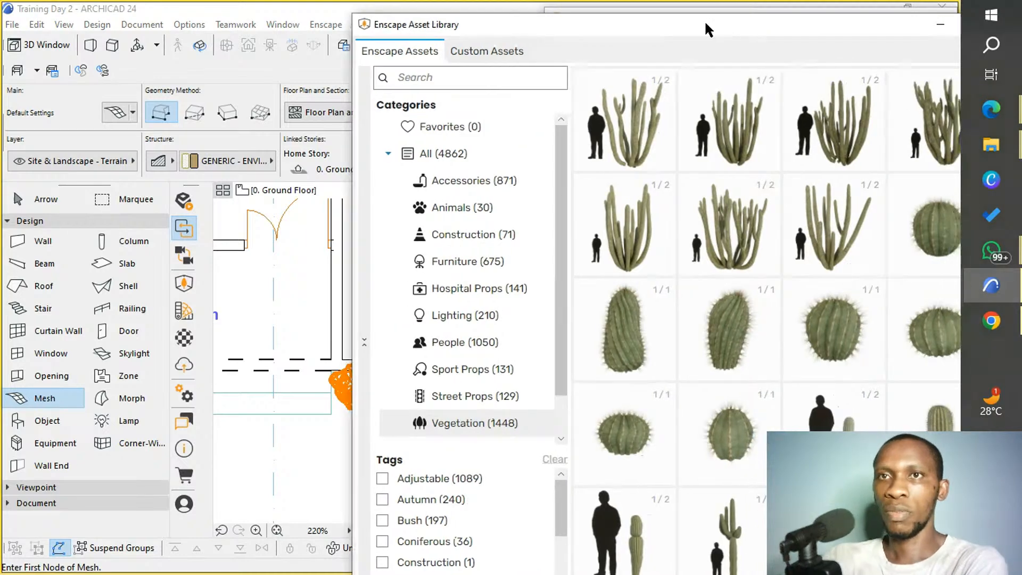
# Look through the climbing plants and trees in the Vegetation assets for a small tree suited to the house's front yard.
pyautogui.scroll(-10, 801, 285)
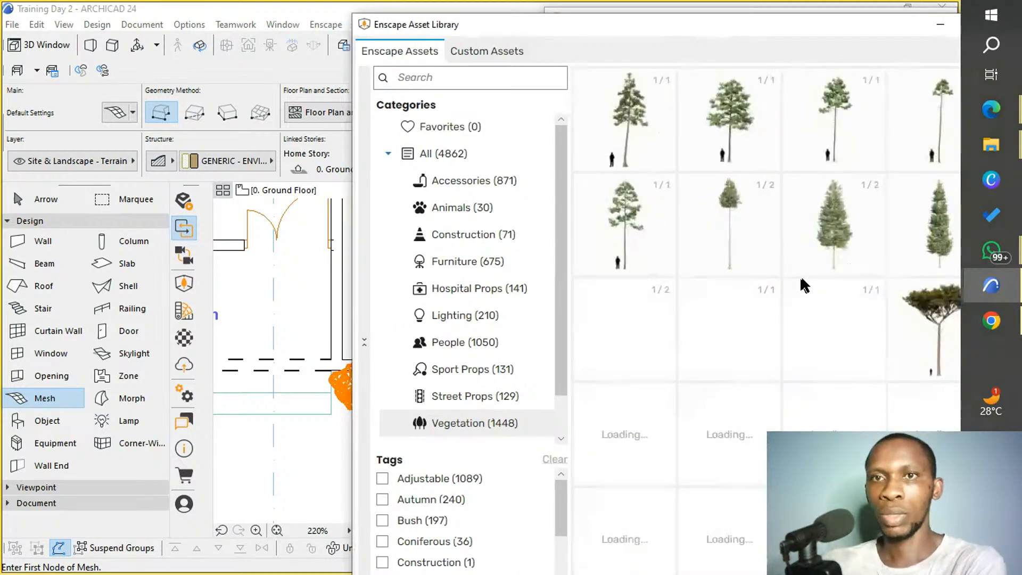
pyautogui.scroll(-5, 822, 240)
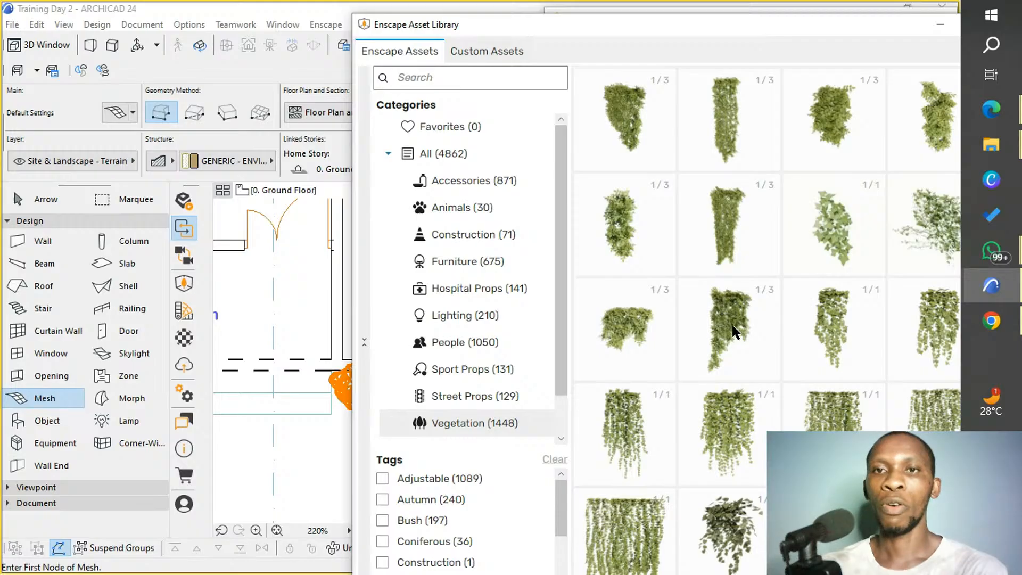
pyautogui.scroll(-5, 735, 352)
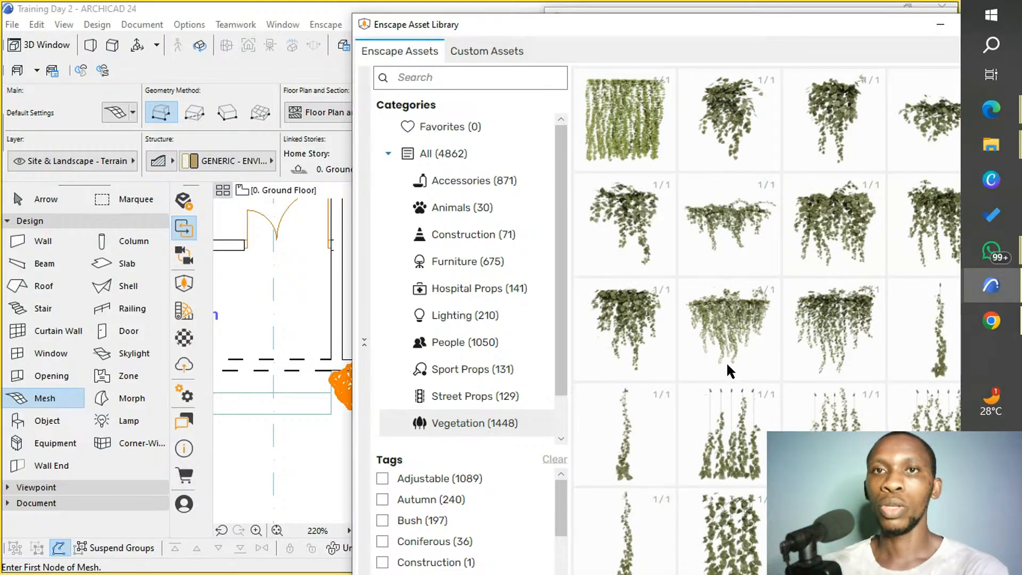
pyautogui.scroll(-2, 724, 343)
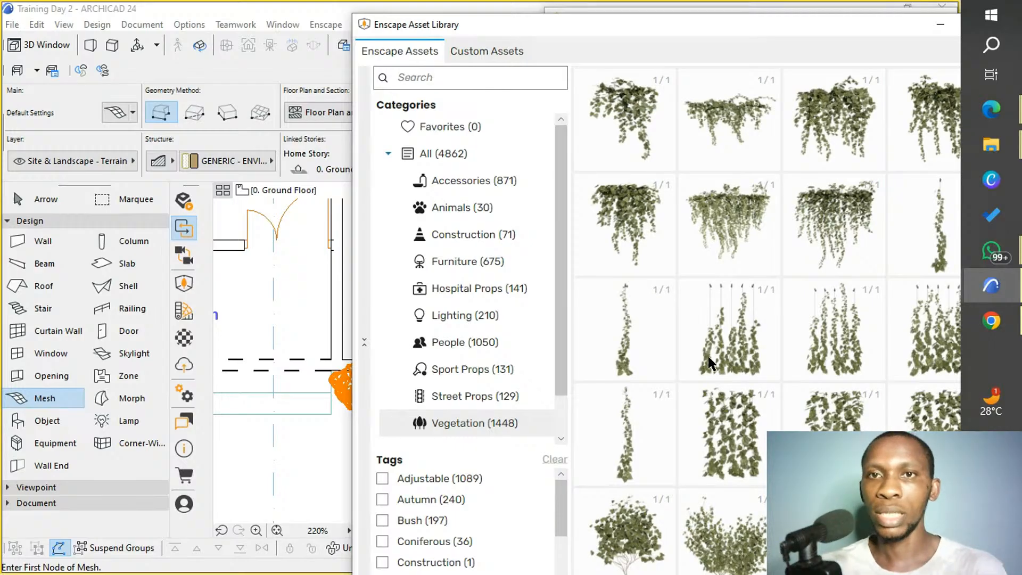
pyautogui.scroll(-2, 721, 385)
pyautogui.scroll(-5, 724, 389)
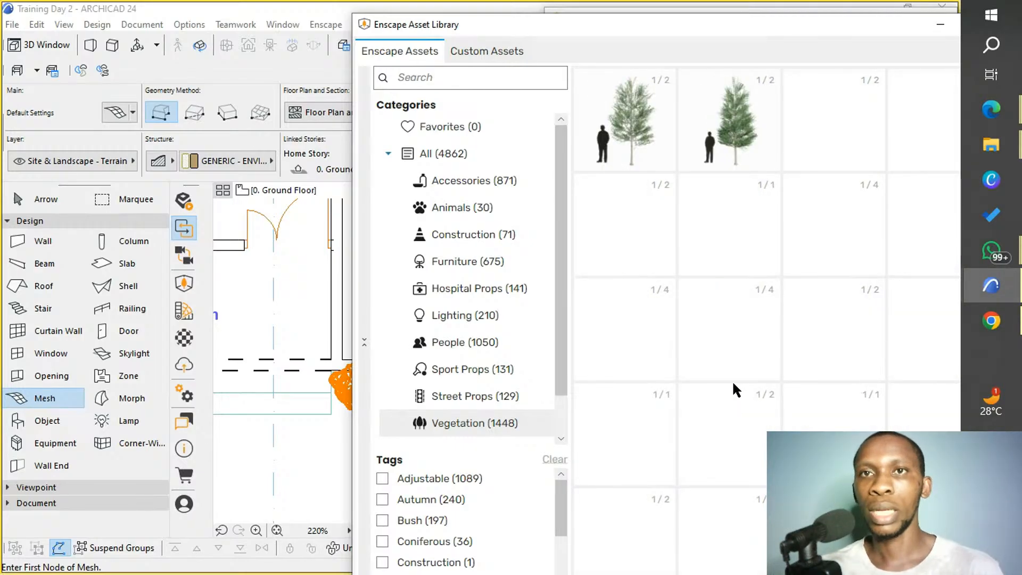
pyautogui.scroll(-2, 733, 380)
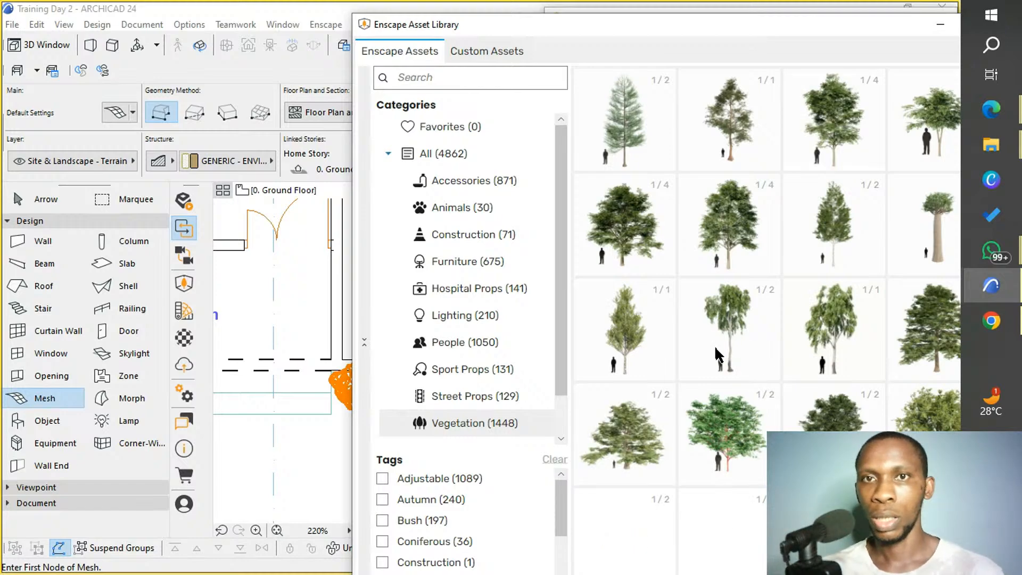
pyautogui.scroll(-2, 718, 349)
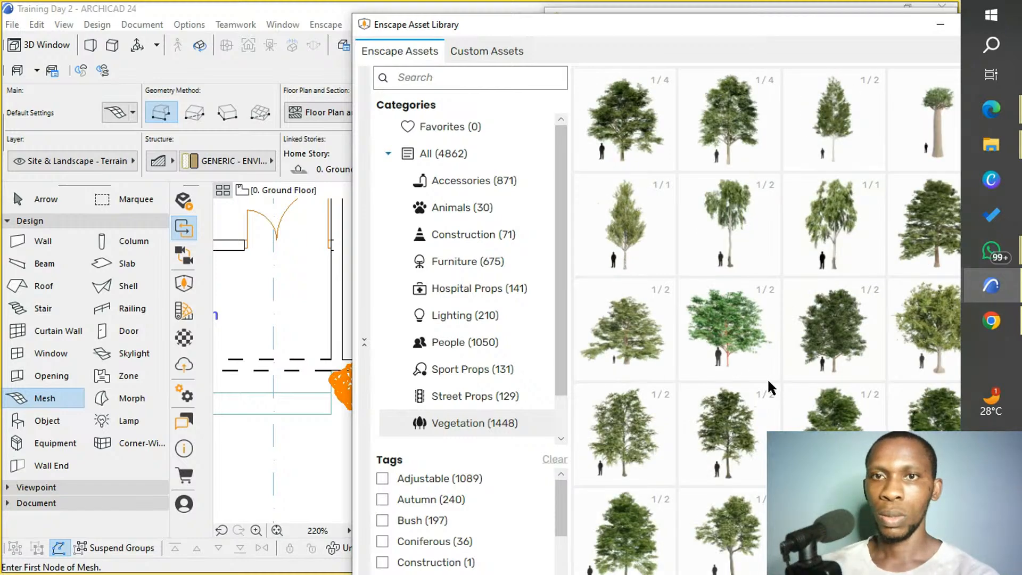
pyautogui.scroll(-2, 762, 378)
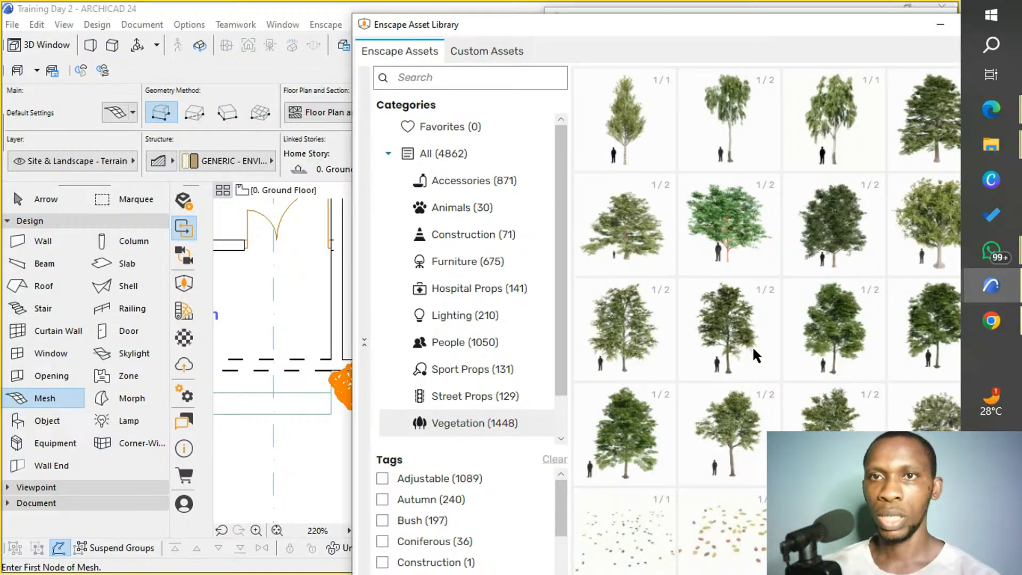
pyautogui.scroll(4, 752, 346)
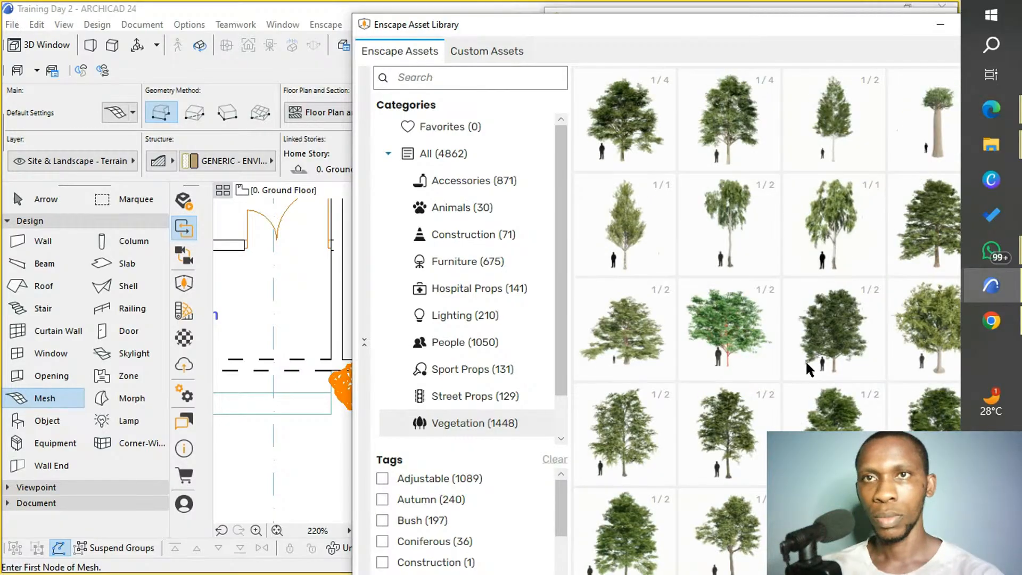
pyautogui.scroll(2, 803, 344)
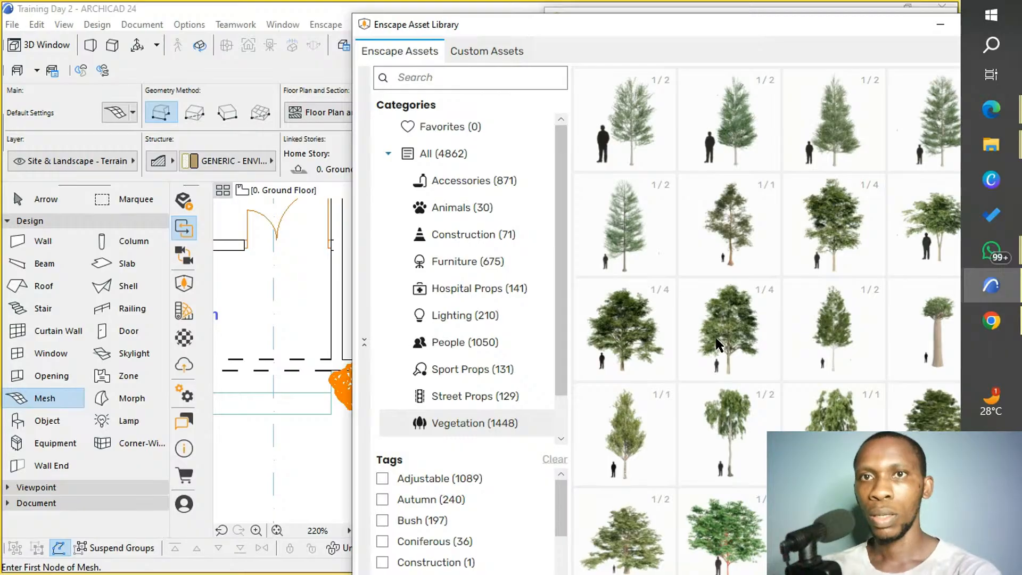
pyautogui.scroll(-2, 717, 347)
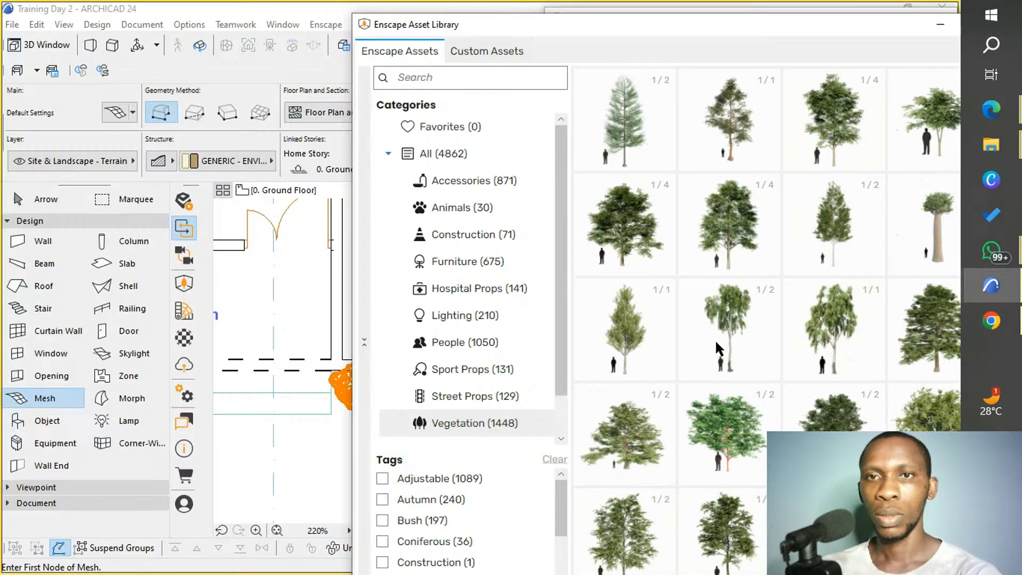
pyautogui.scroll(-5, 716, 345)
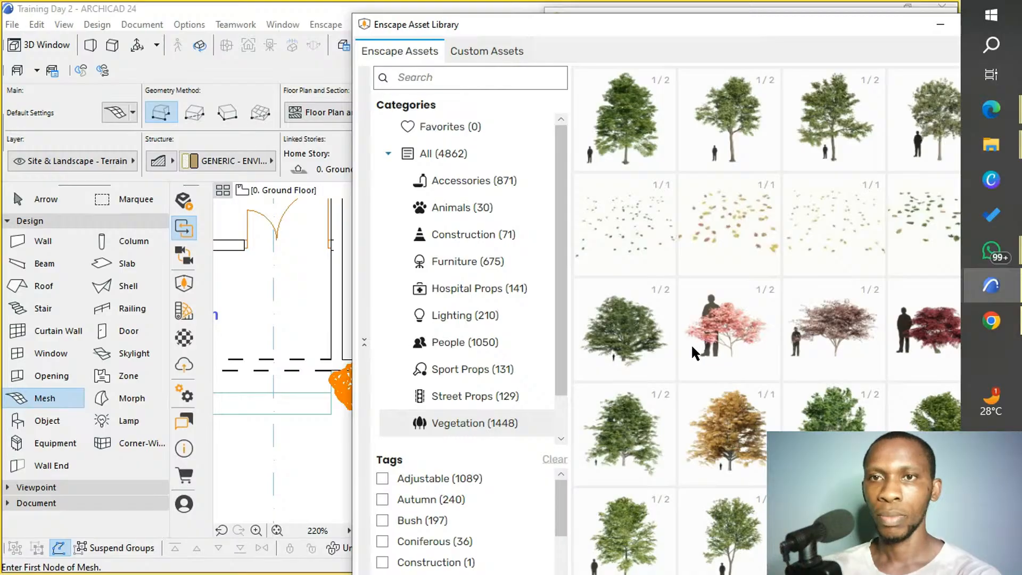
pyautogui.scroll(-1, 636, 376)
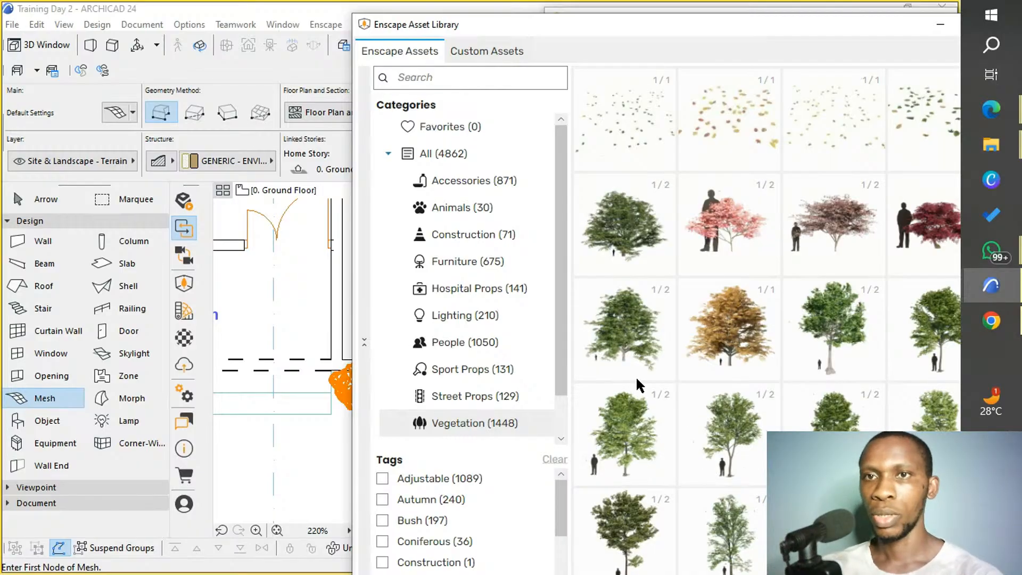
pyautogui.scroll(-2, 645, 388)
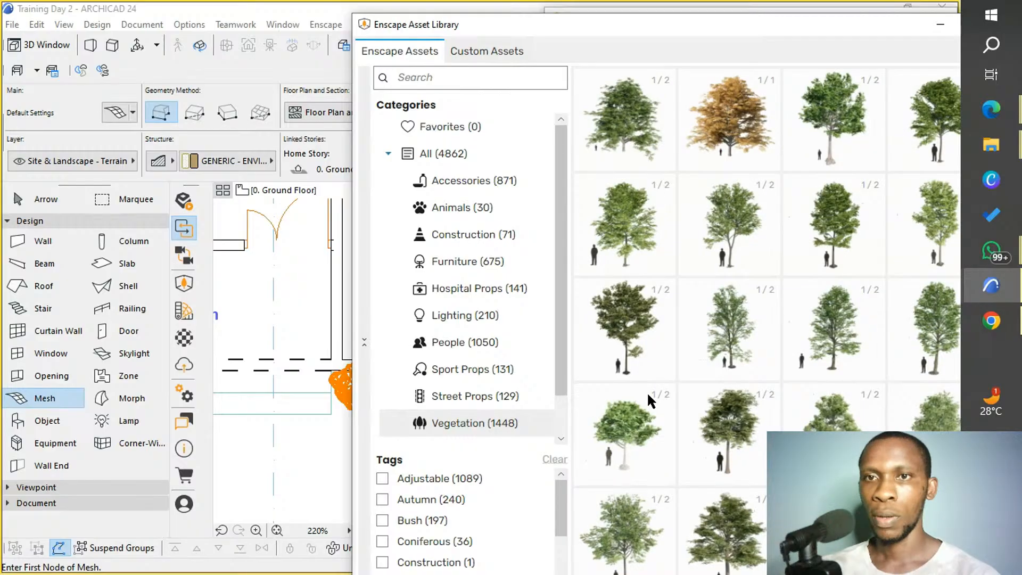
pyautogui.scroll(-1, 648, 395)
pyautogui.scroll(-3, 648, 391)
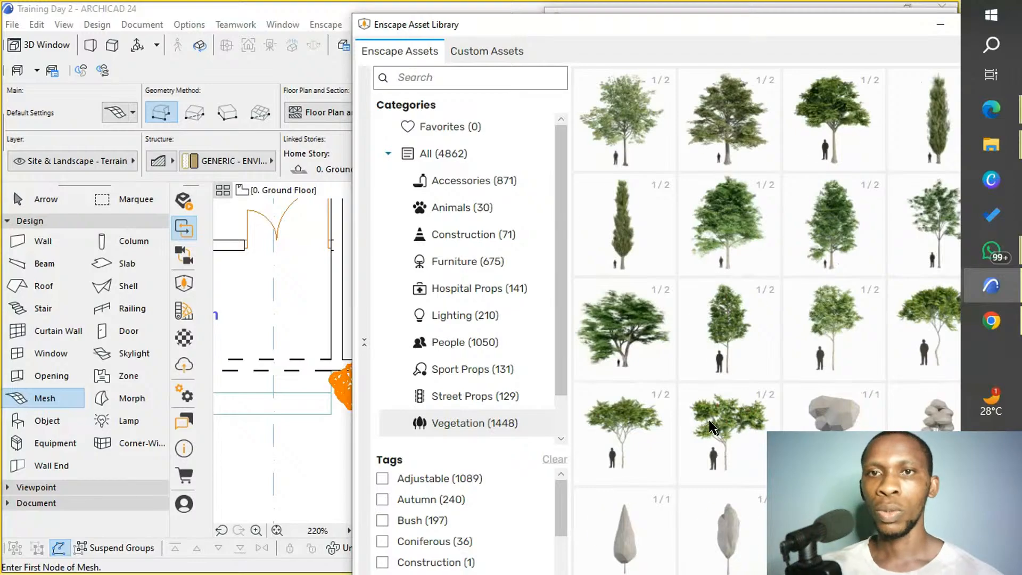
pyautogui.scroll(-2, 703, 415)
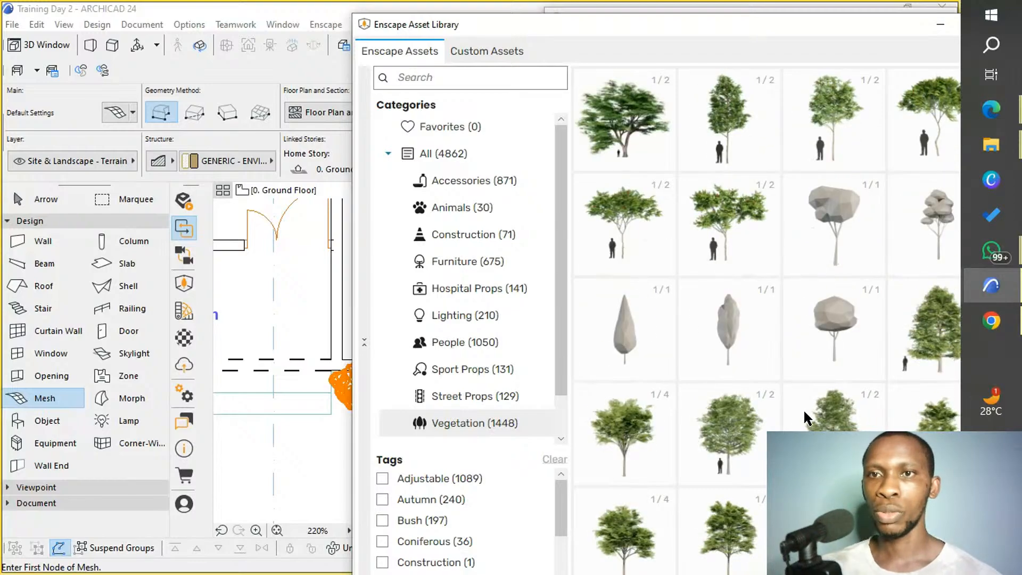
pyautogui.scroll(-1, 804, 408)
pyautogui.scroll(-2, 803, 409)
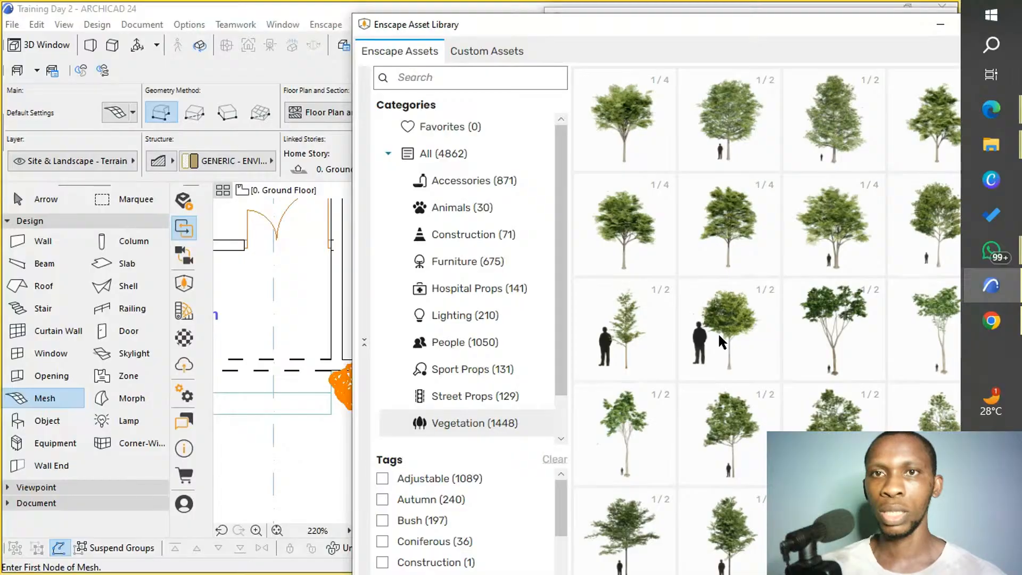
# Place the Deciduous Tree 099: Tree asset at the lawn's edge, diagonally in front of the entrance porch's outer corner, and close the asset library.
pyautogui.moveTo(717, 333)
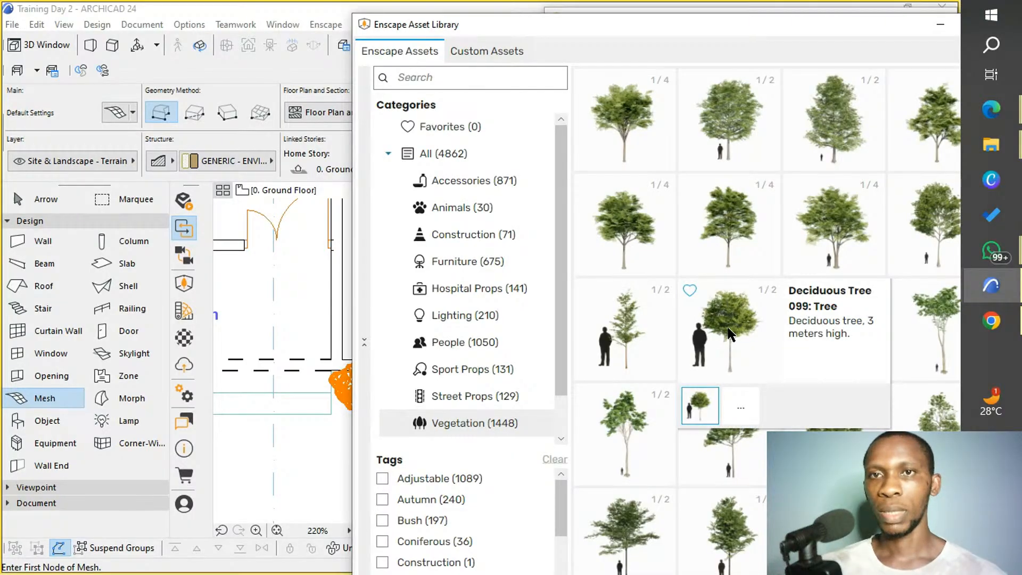
pyautogui.click(730, 333)
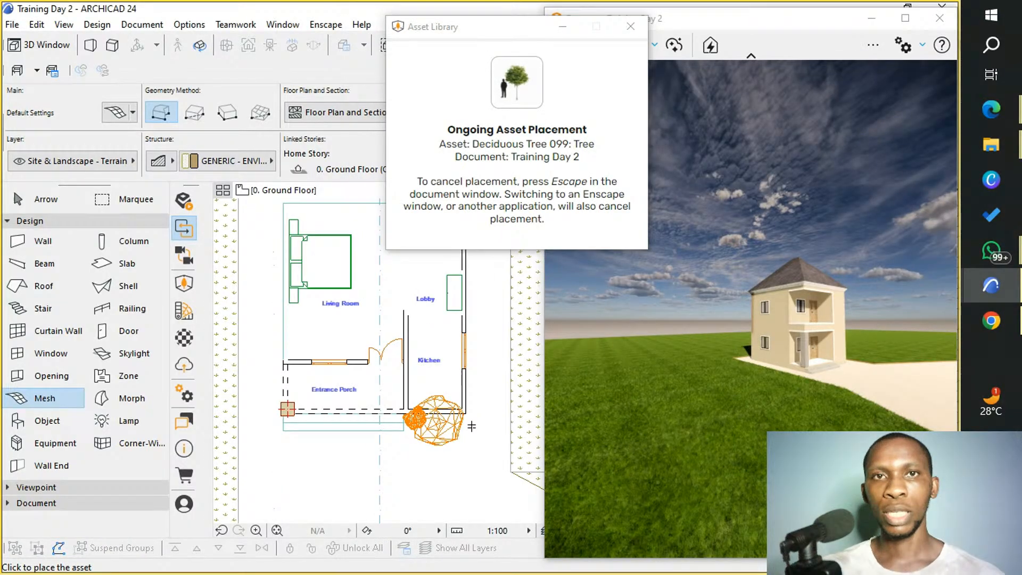
pyautogui.scroll(-2, 471, 426)
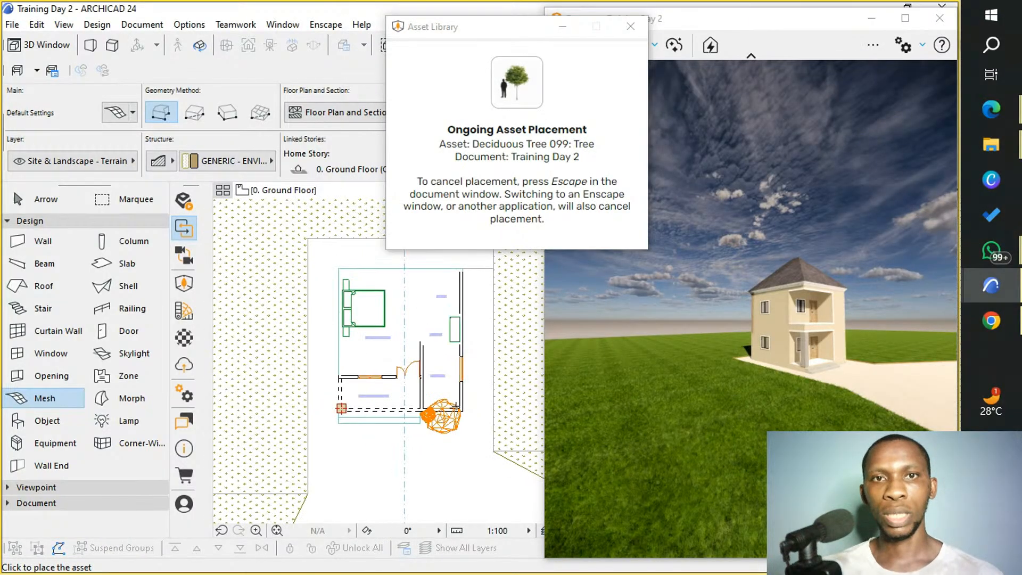
pyautogui.click(293, 489)
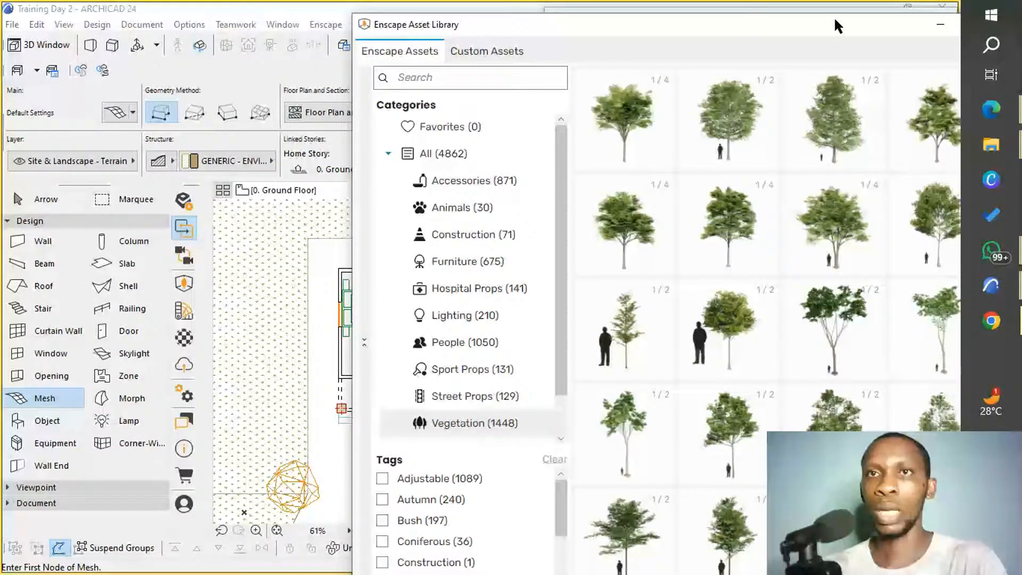
pyautogui.moveTo(835, 19); pyautogui.dragTo(742, 30)
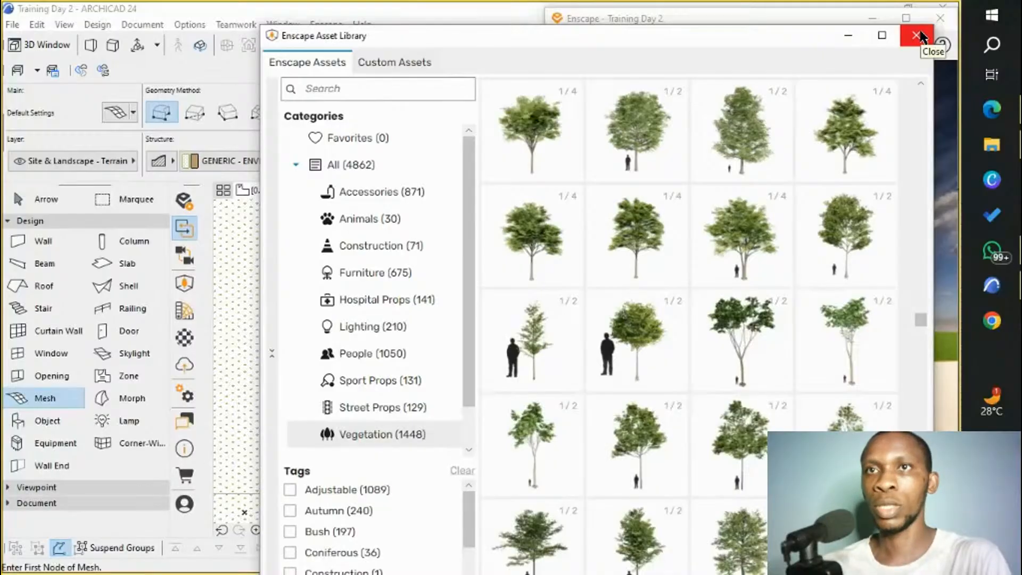
pyautogui.click(917, 36)
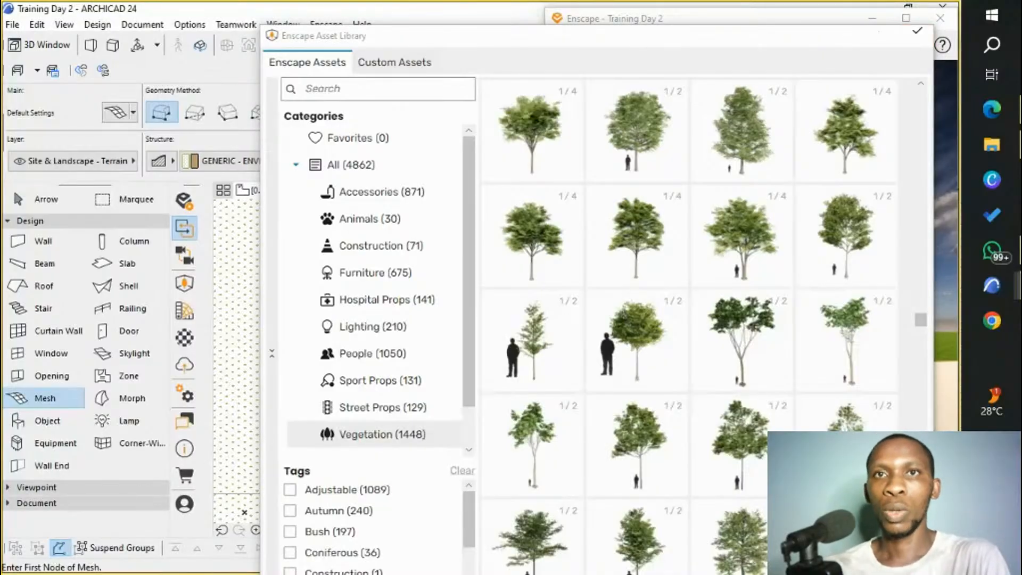
# Place six copies of the Deciduous Tree 099 on the lawn: two on its own side, one behind the house and three on the opposite side.
pyautogui.press('shift')
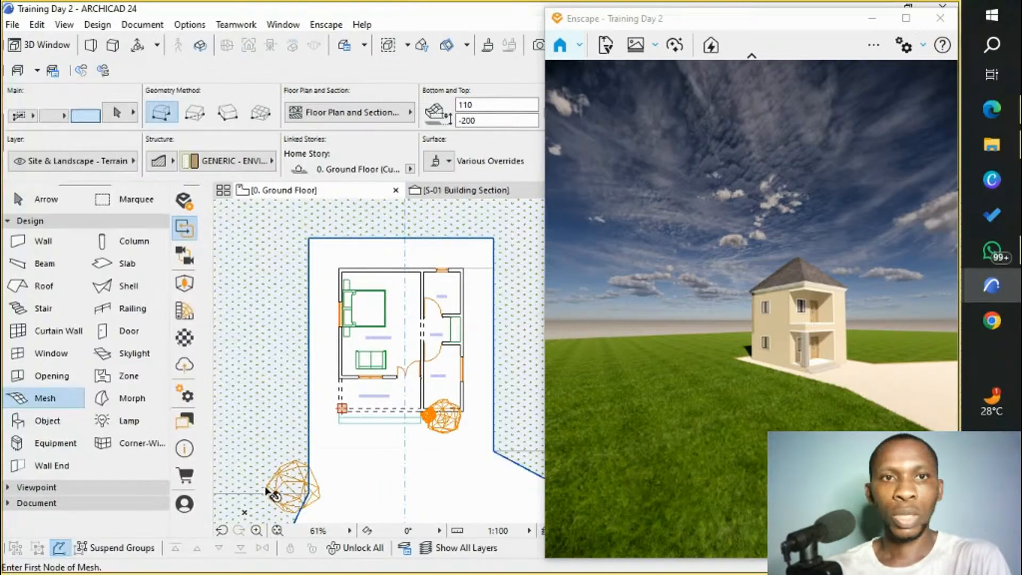
pyautogui.keyDown('shift'); pyautogui.click(297, 492); pyautogui.keyUp('shift')
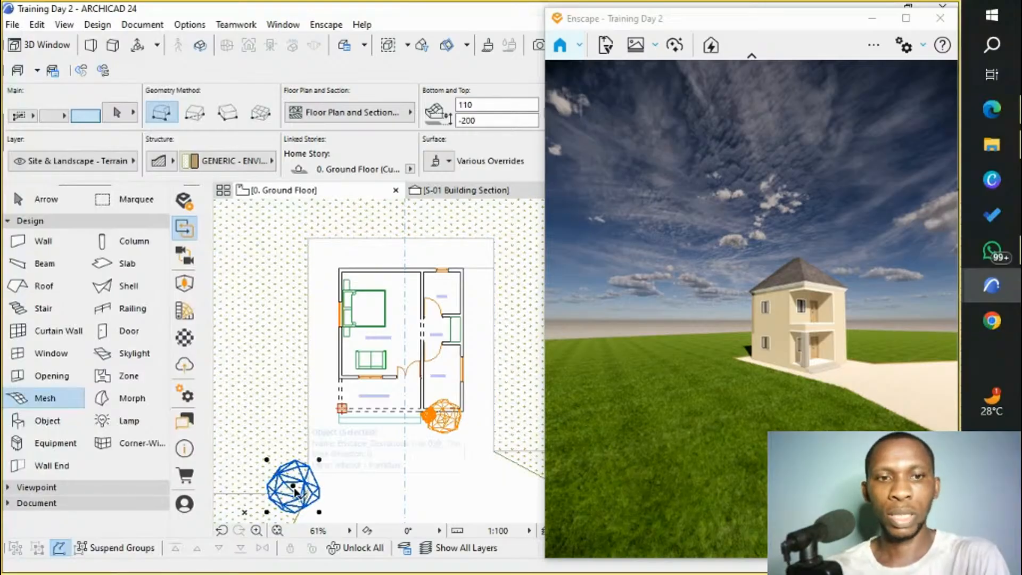
pyautogui.hotkey('ctrl', 'd')
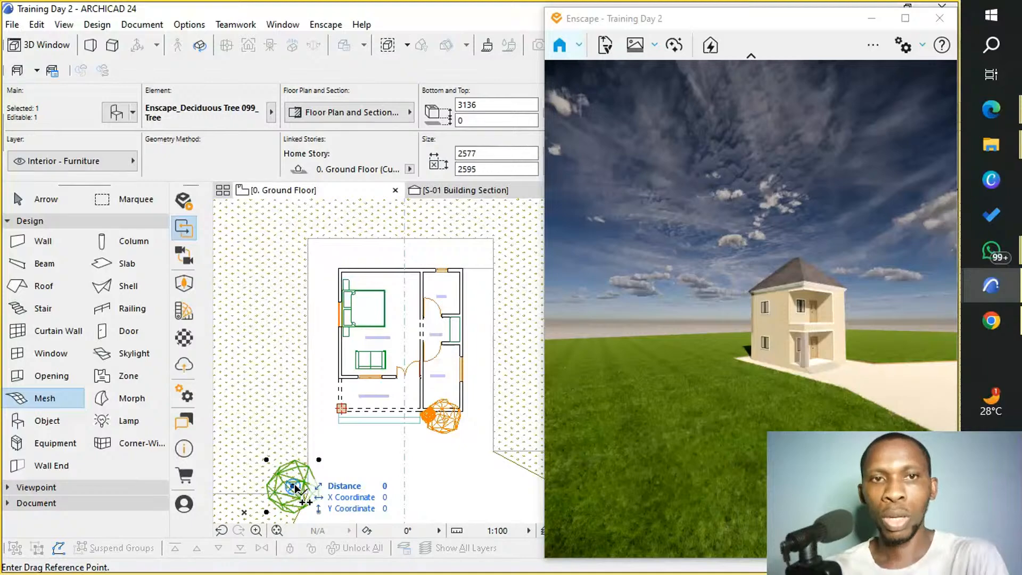
pyautogui.click(293, 486)
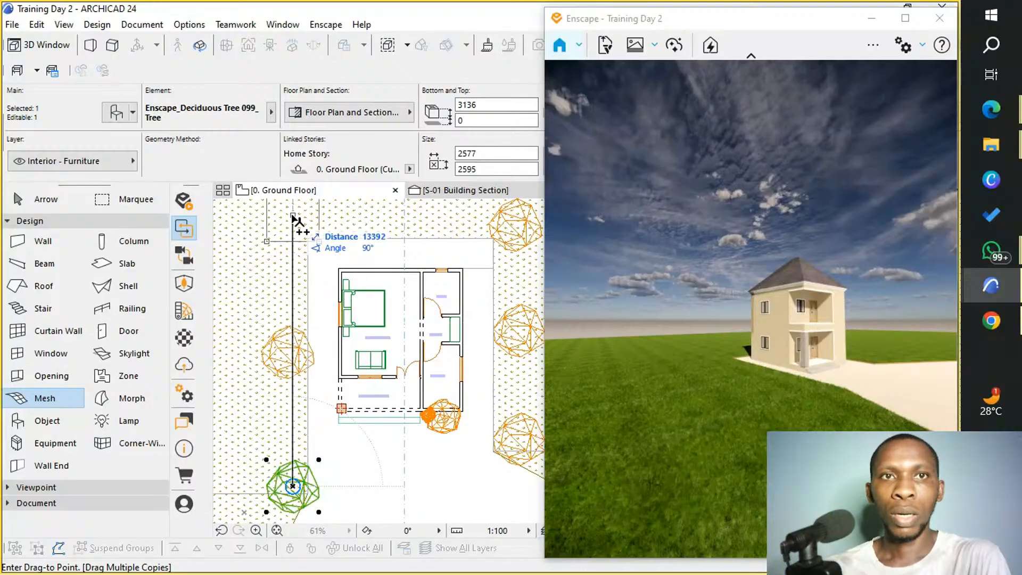
pyautogui.click(399, 232)
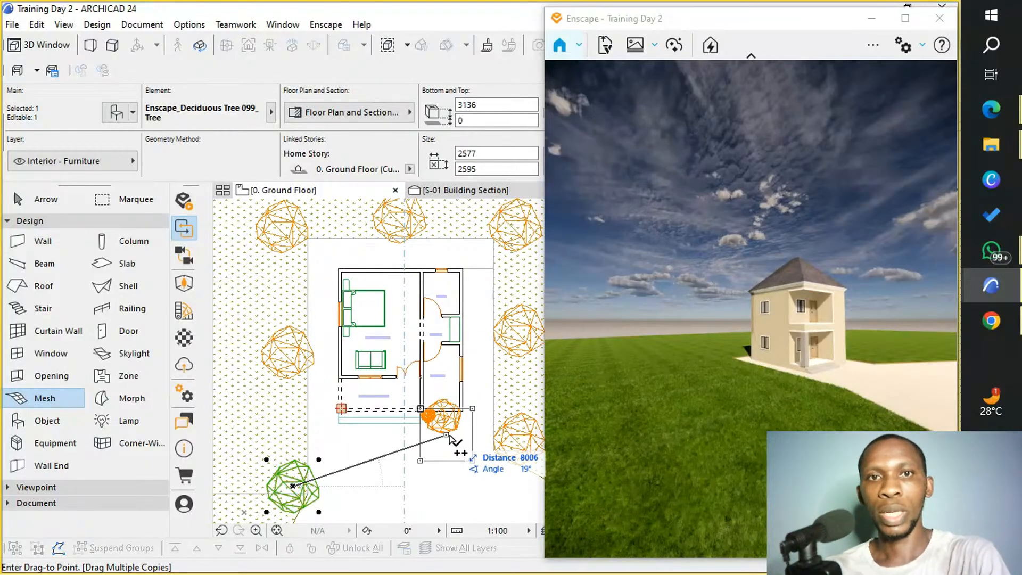
pyautogui.doubleClick(445, 420)
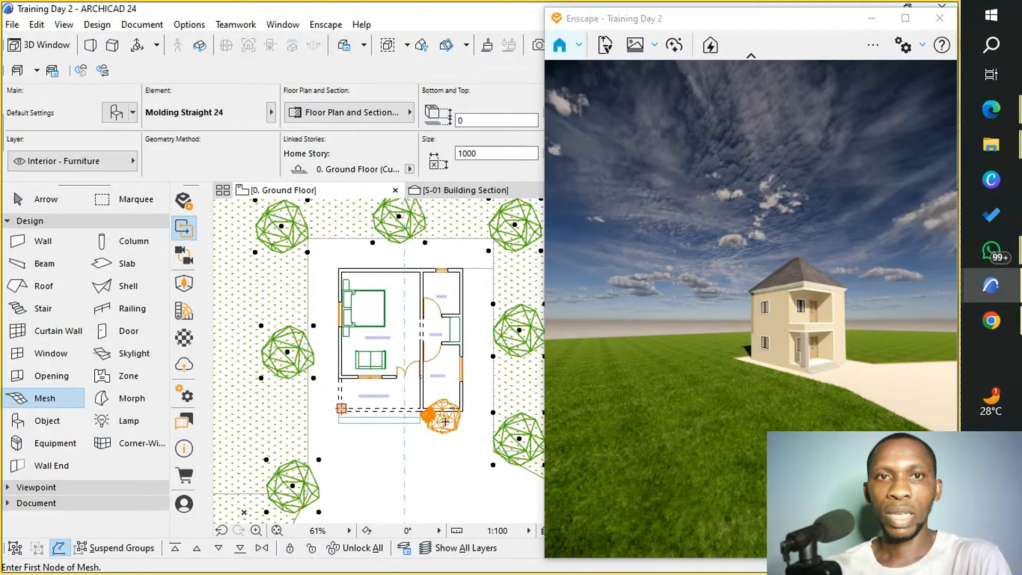
# Move the Bush 061 from the kitchen wall to between the two front trees on the porch-side lawn, and copy it to the opposite lawn.
pyautogui.keyDown('shift'); pyautogui.click(445, 421); pyautogui.keyUp('shift')
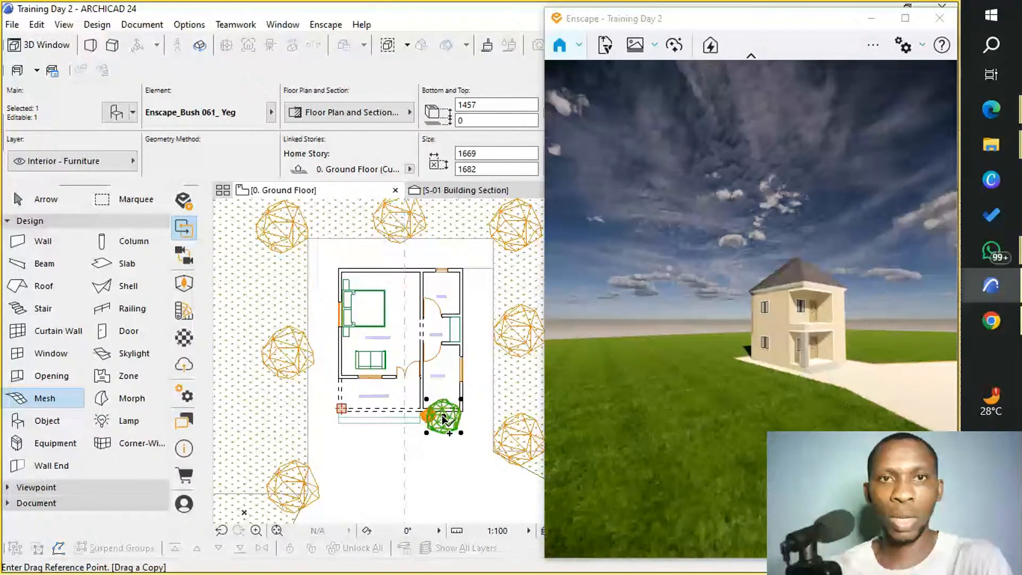
pyautogui.click(444, 418)
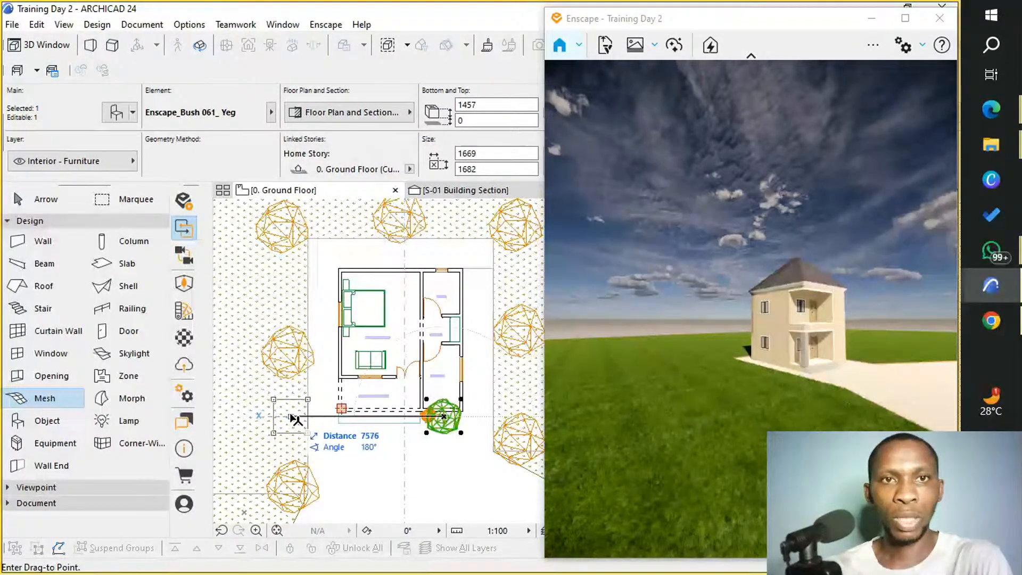
pyautogui.click(290, 417)
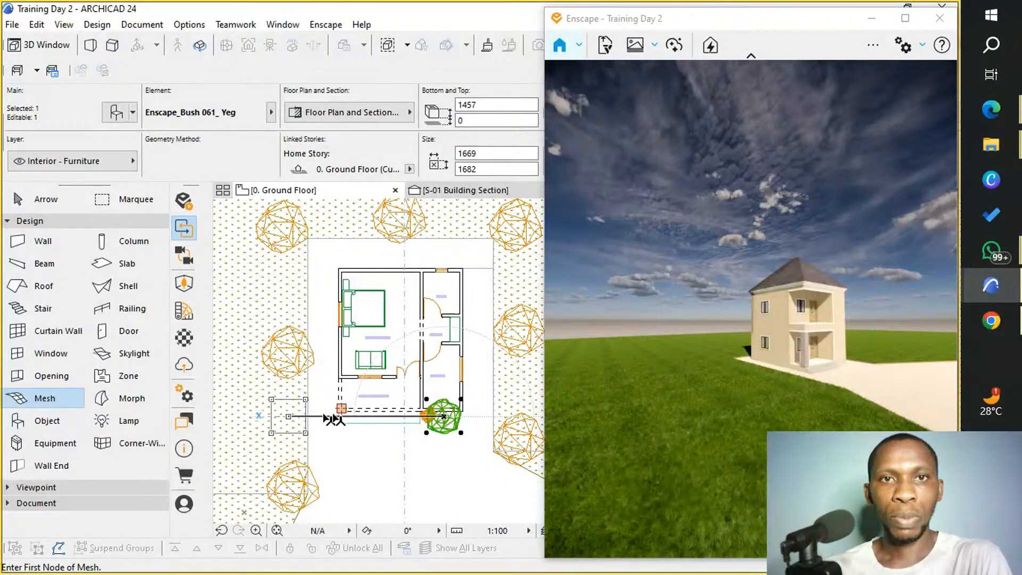
pyautogui.hotkey('ctrl', 'shift', 'd')
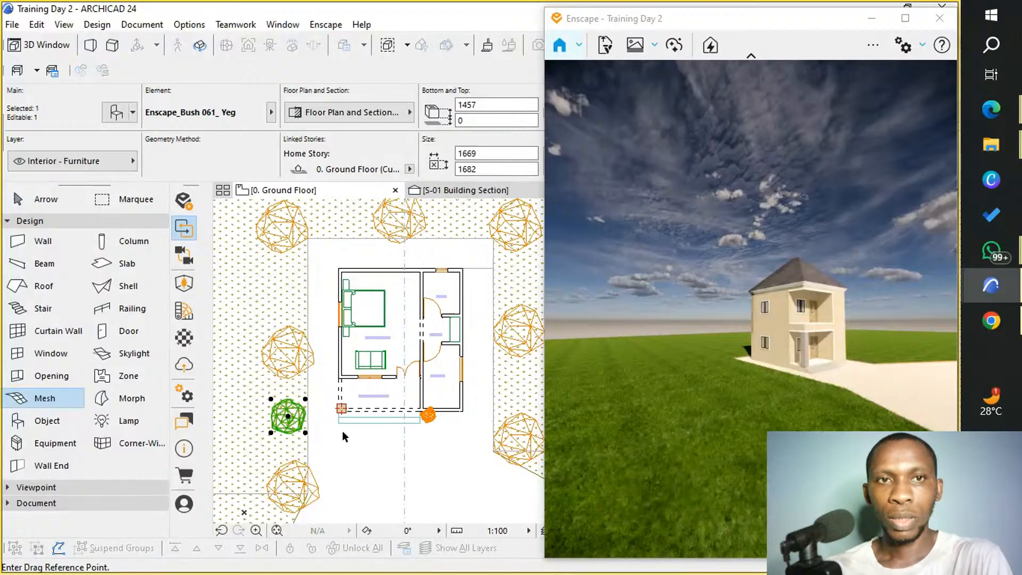
pyautogui.click(289, 418)
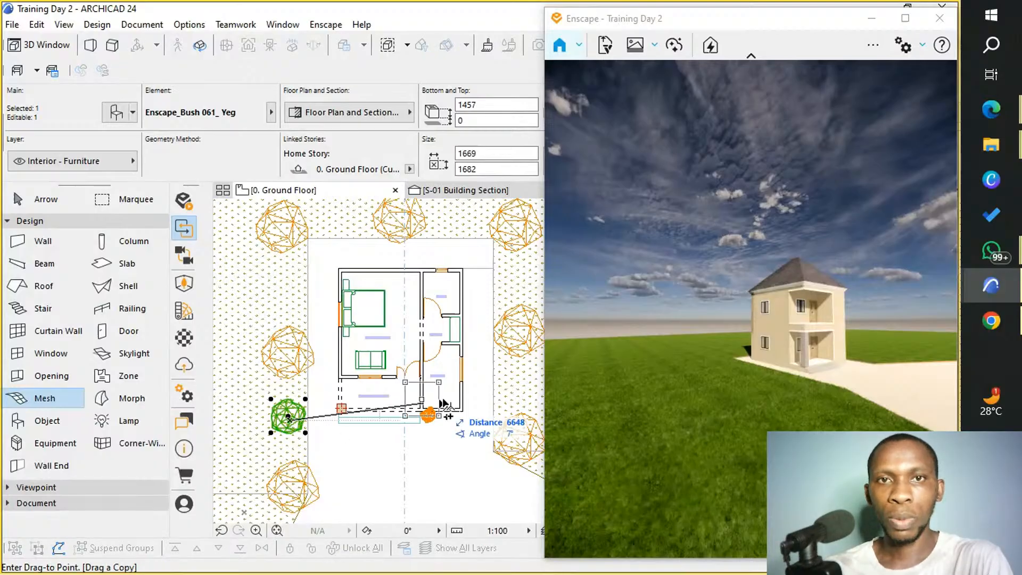
pyautogui.click(515, 386)
pyautogui.press('Escape')
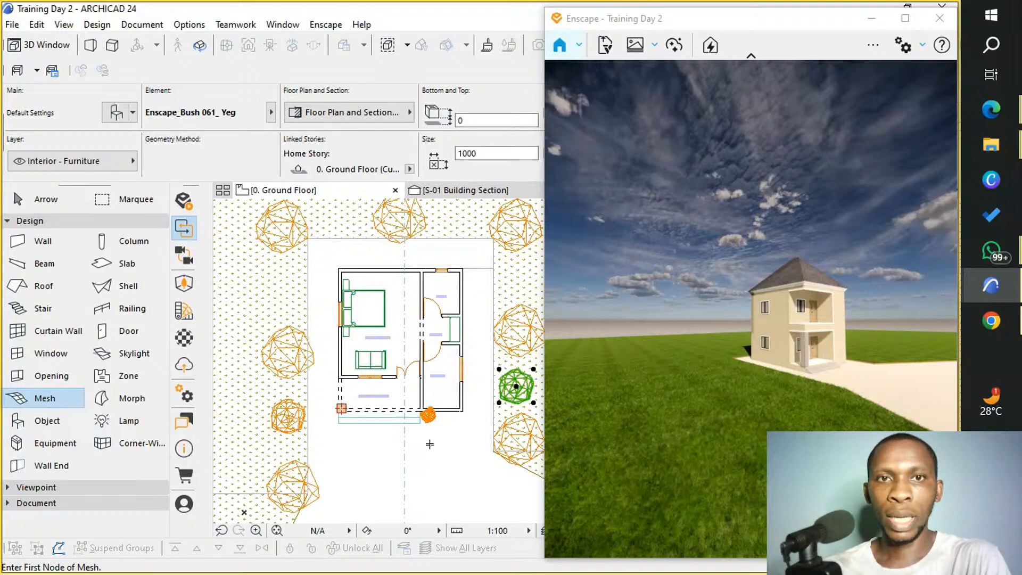
# Place two copies of the Bush 003 Thick Stem side by side along the kitchen's front wall to form a continuous row of three.
pyautogui.scroll(3, 429, 421)
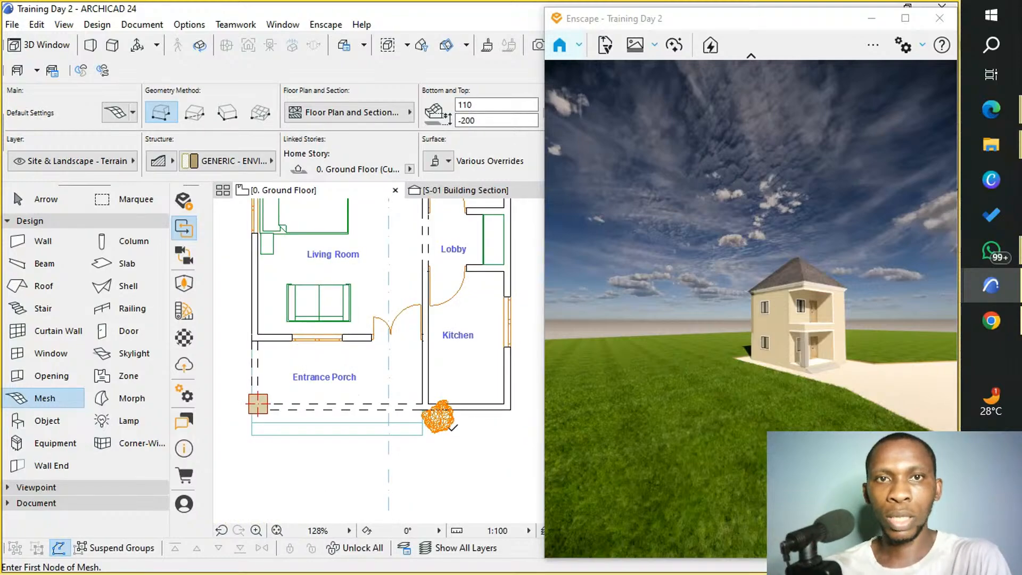
pyautogui.scroll(3, 427, 405)
pyautogui.keyDown('shift'); pyautogui.click(424, 400); pyautogui.keyUp('shift')
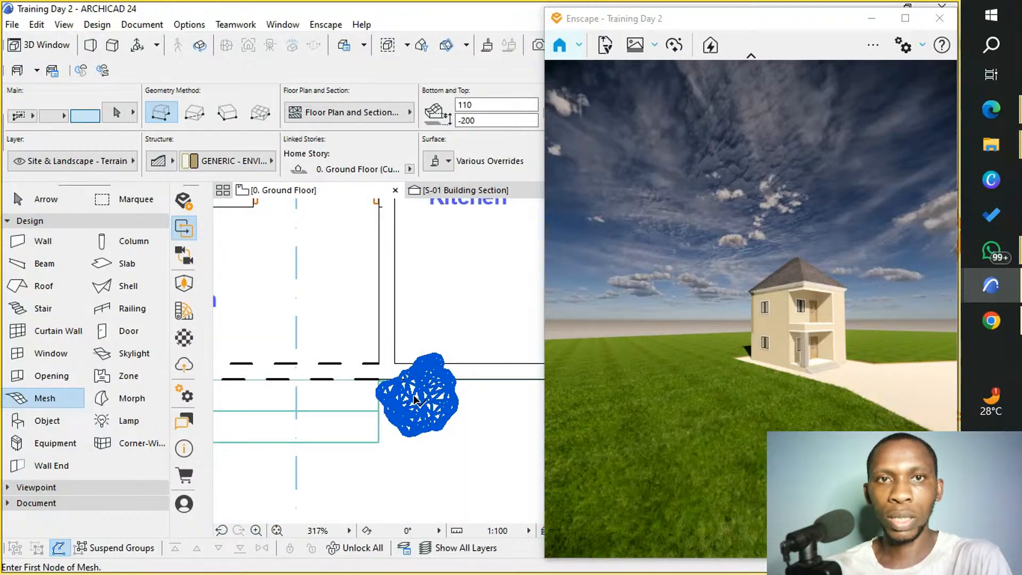
pyautogui.keyDown('shift'); pyautogui.click(416, 400); pyautogui.keyUp('shift')
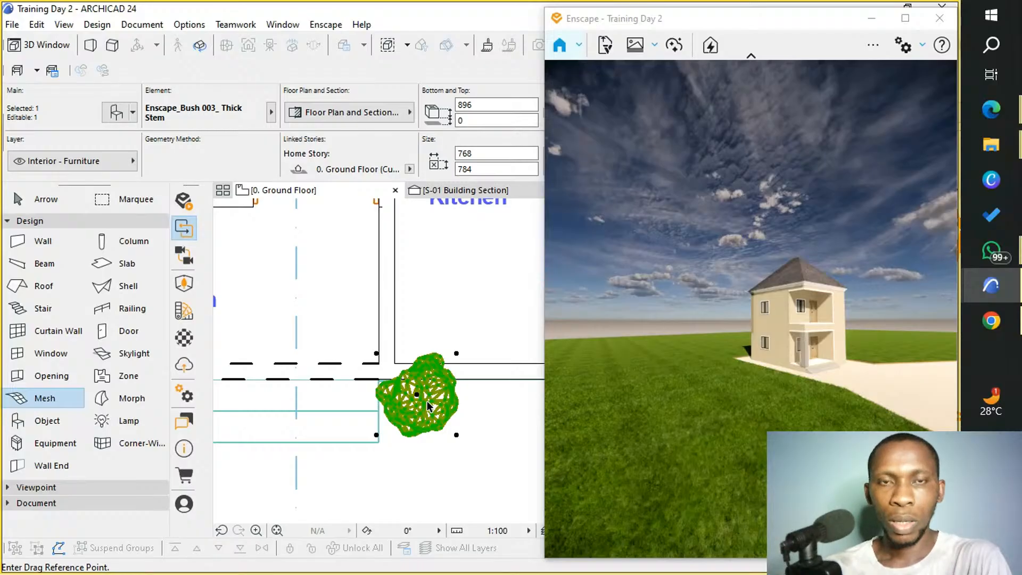
pyautogui.hotkey('ctrl', 'alt')
pyautogui.click(416, 396)
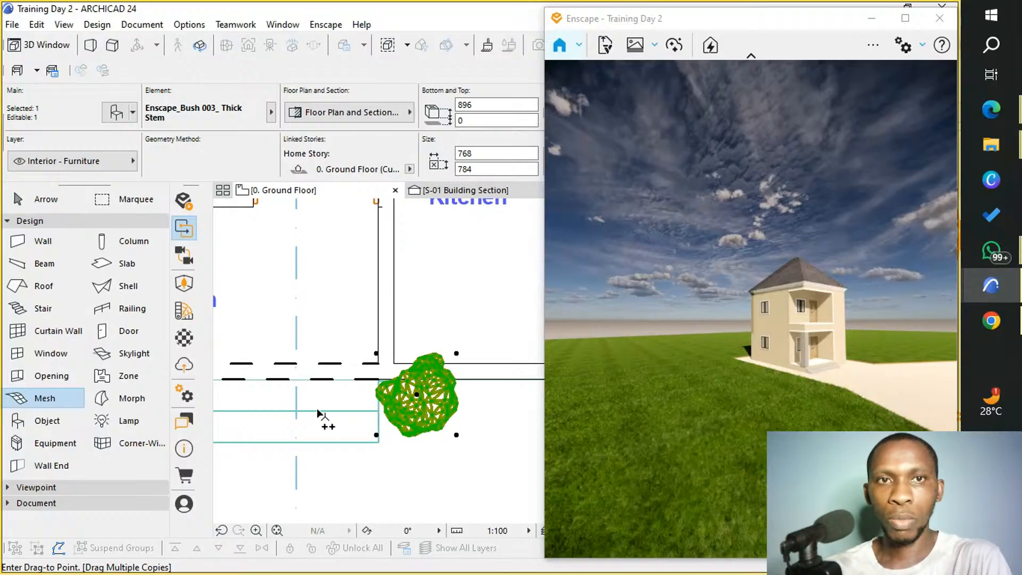
pyautogui.scroll(-1, 316, 411)
pyautogui.moveTo(302, 414); pyautogui.dragTo(239, 408, button='middle')
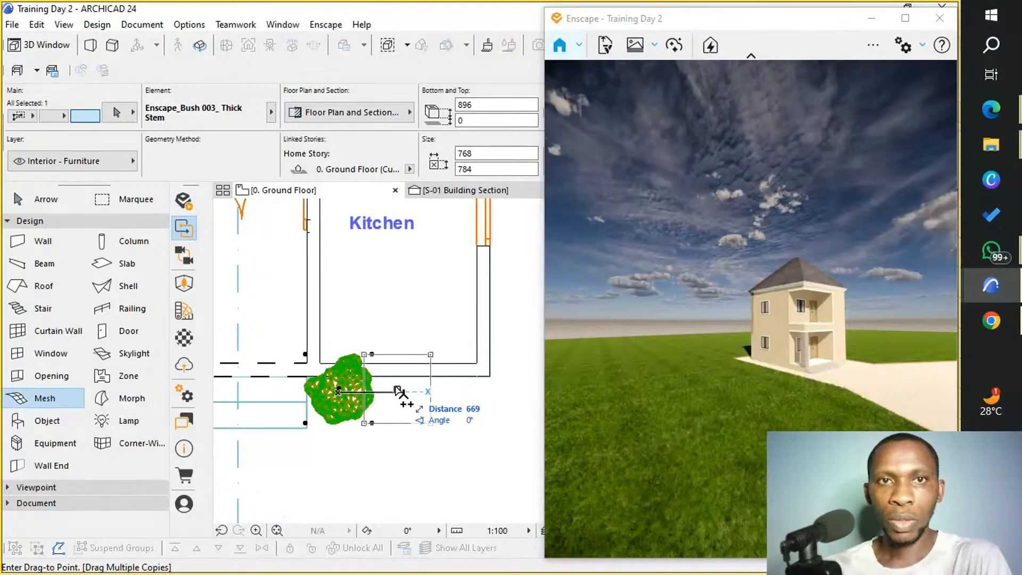
pyautogui.click(405, 393)
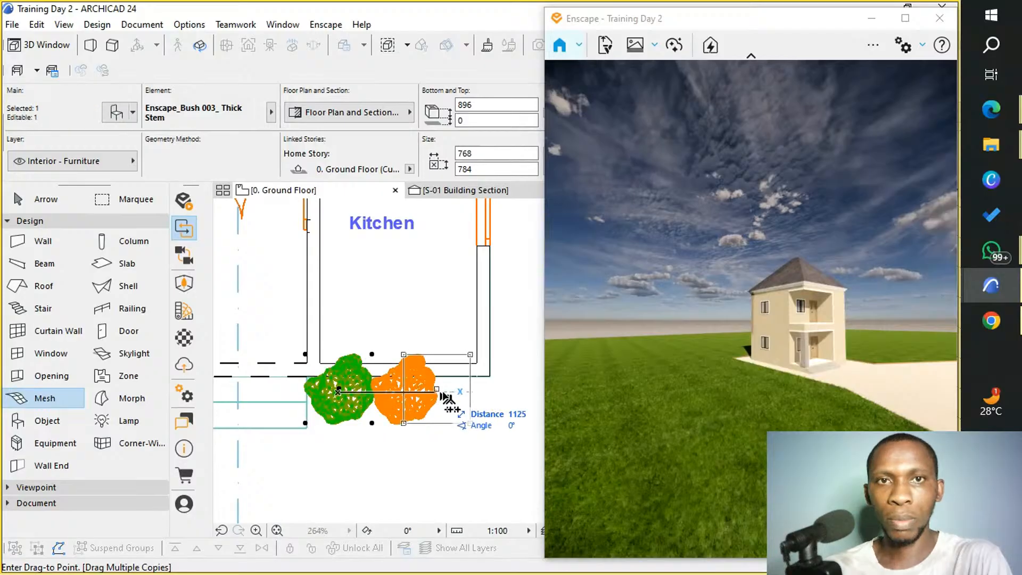
pyautogui.click(463, 392)
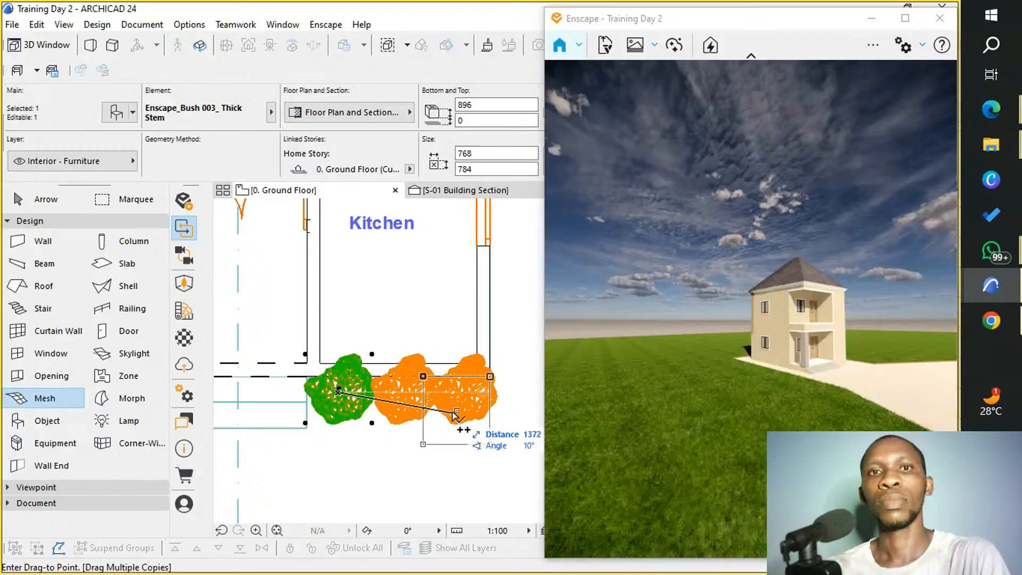
pyautogui.press('Escape')
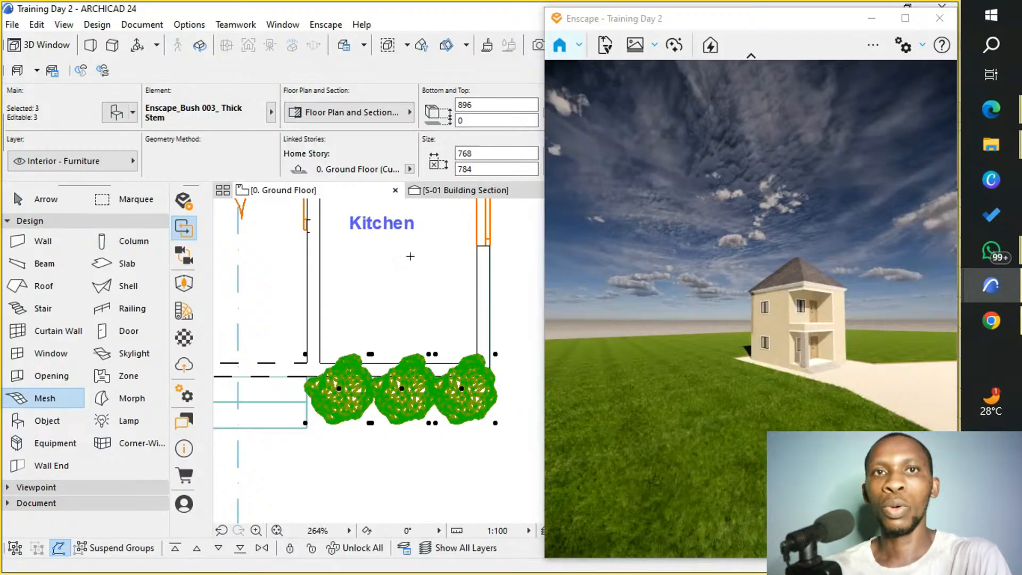
# Move the Enscape window aside, deselect the bushes and check the planting around the house in ARCHICAD's 3D view.
pyautogui.moveTo(773, 18); pyautogui.dragTo(857, 22)
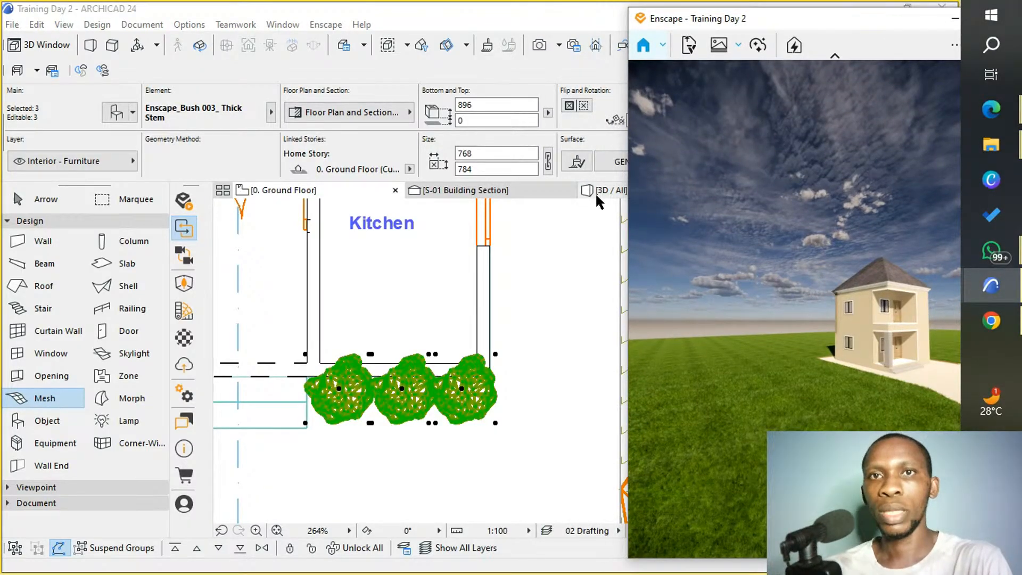
pyautogui.click(614, 192)
pyautogui.moveTo(614, 196)
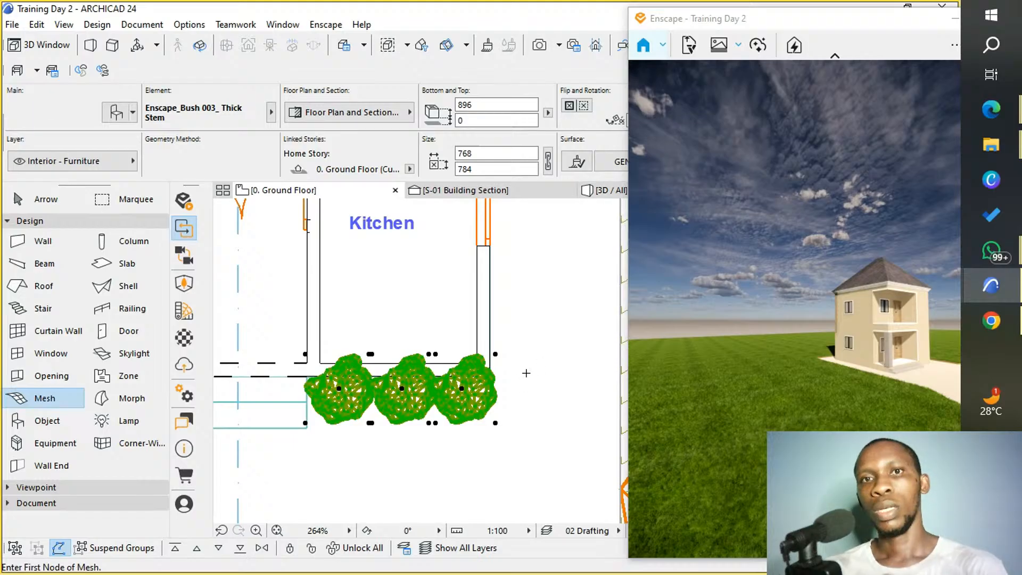
pyautogui.press('Escape')
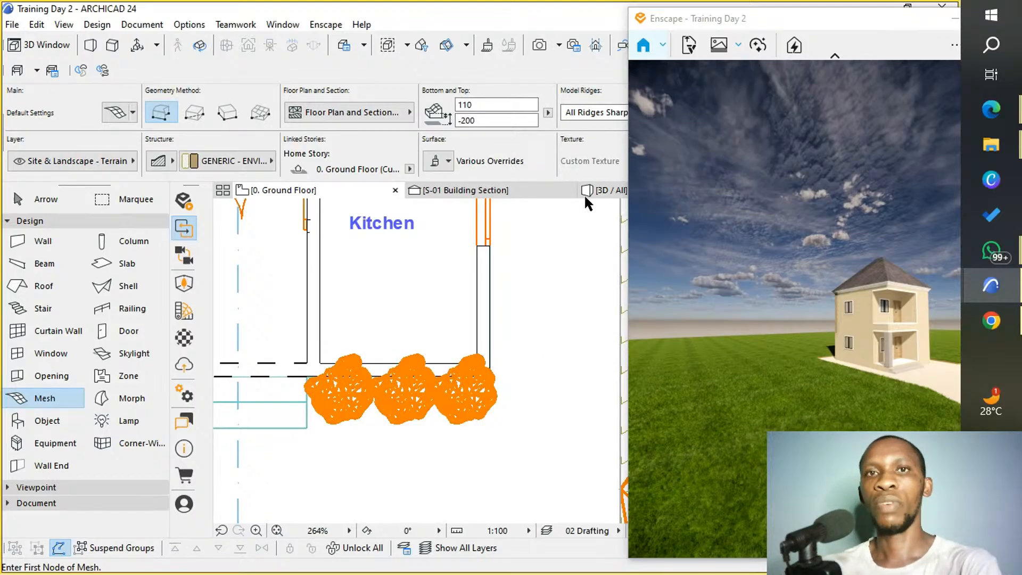
pyautogui.click(594, 192)
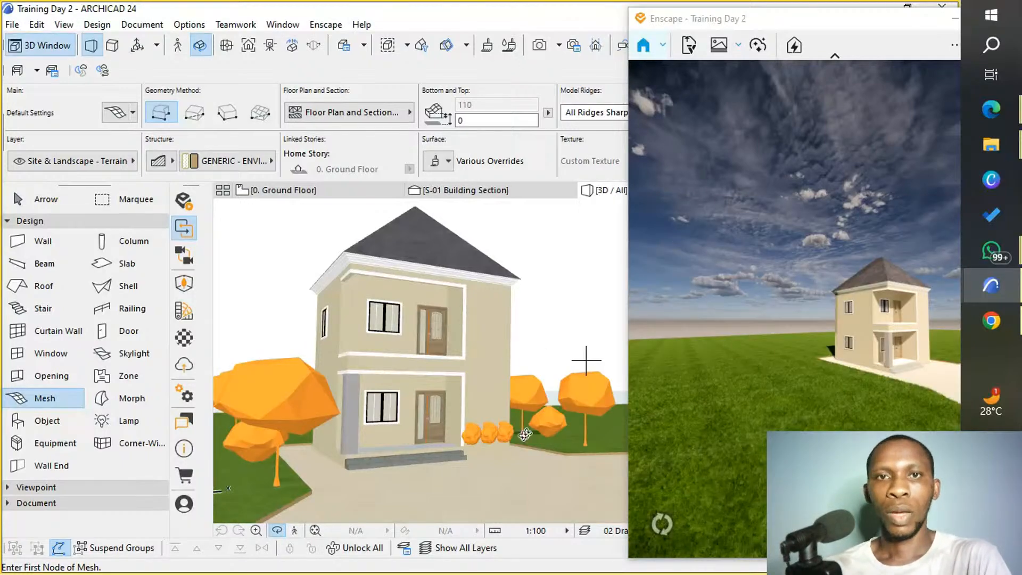
pyautogui.keyDown('shift'); pyautogui.moveTo(511, 441); pyautogui.dragTo(586, 360, button='middle'); pyautogui.keyUp('shift')
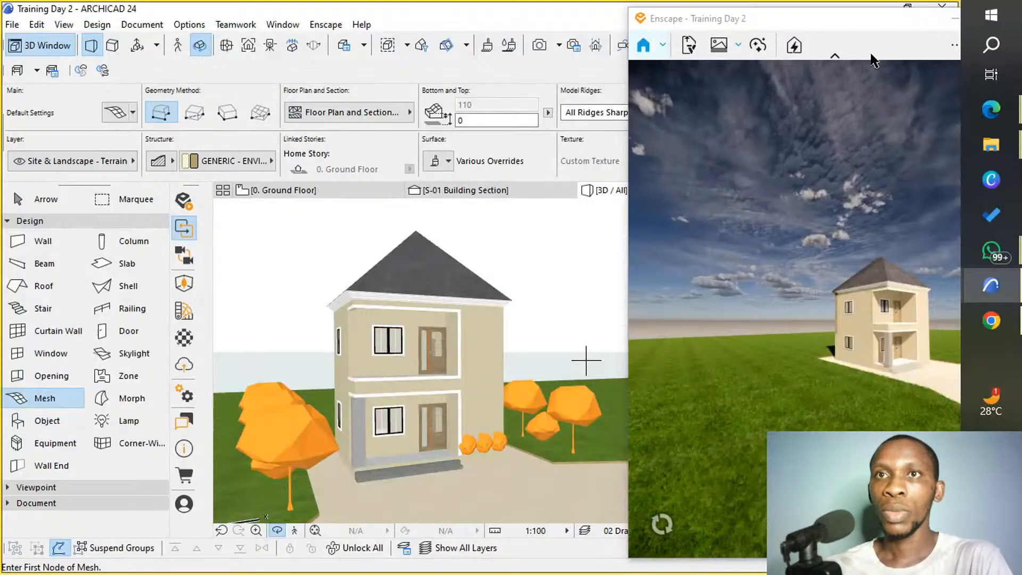
# Bring the Enscape window back into full view and maximize it.
pyautogui.moveTo(870, 37); pyautogui.dragTo(787, 23)
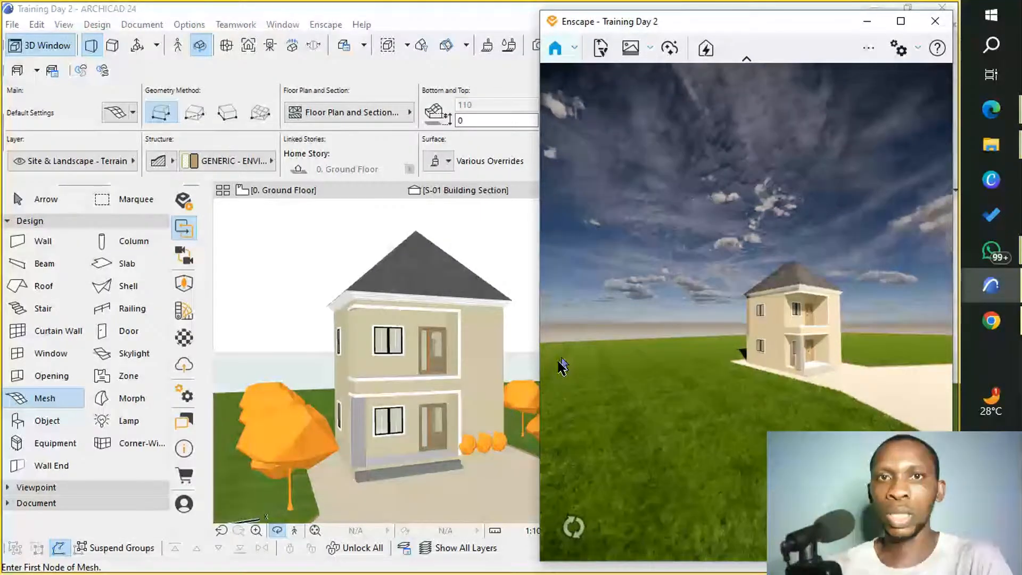
pyautogui.click(902, 21)
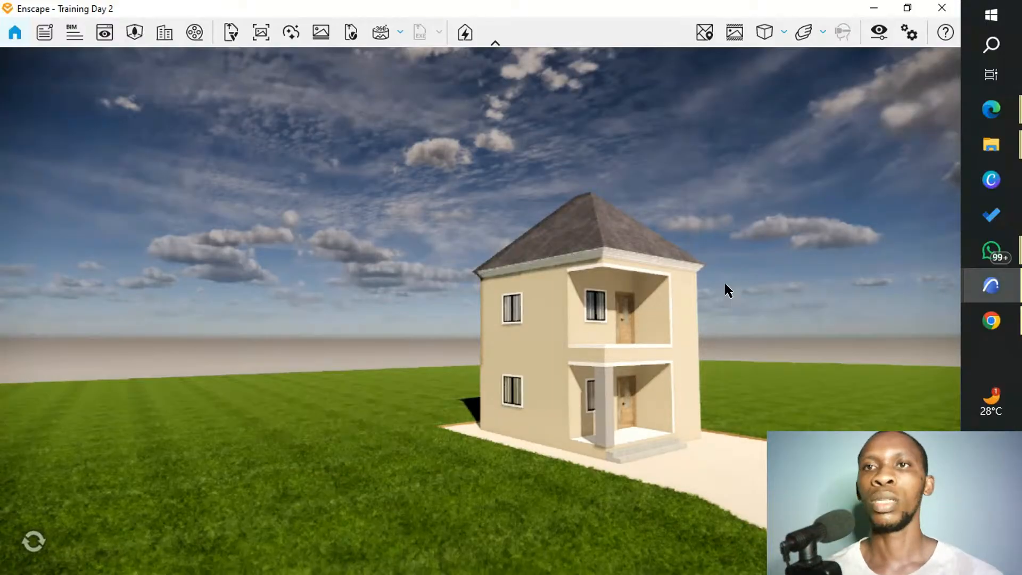
pyautogui.click(992, 110)
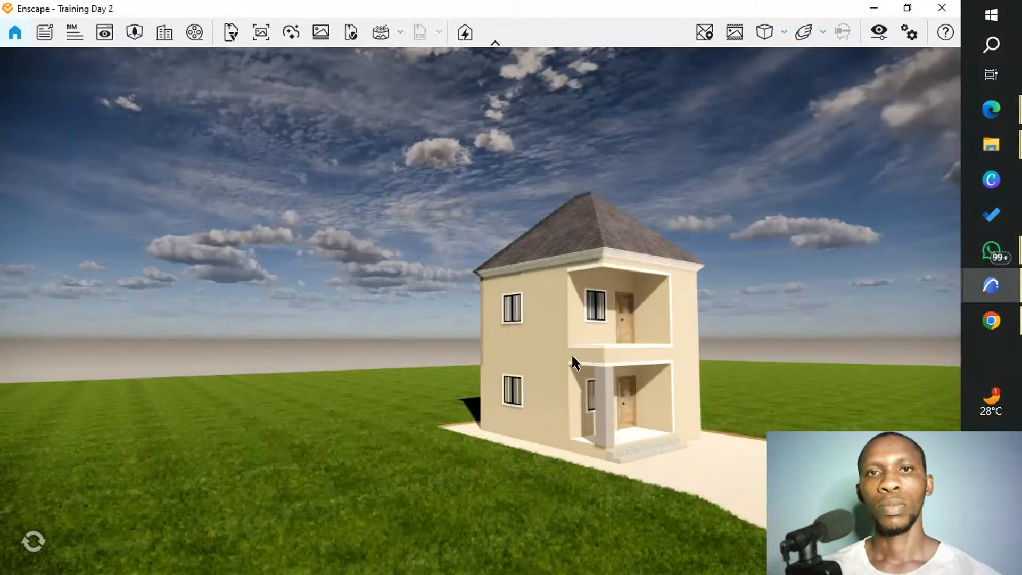
# Move through the Enscape scene to examine the house front, the paved yard and the surrounding lawn in the render.
pyautogui.scroll(3, 654, 382)
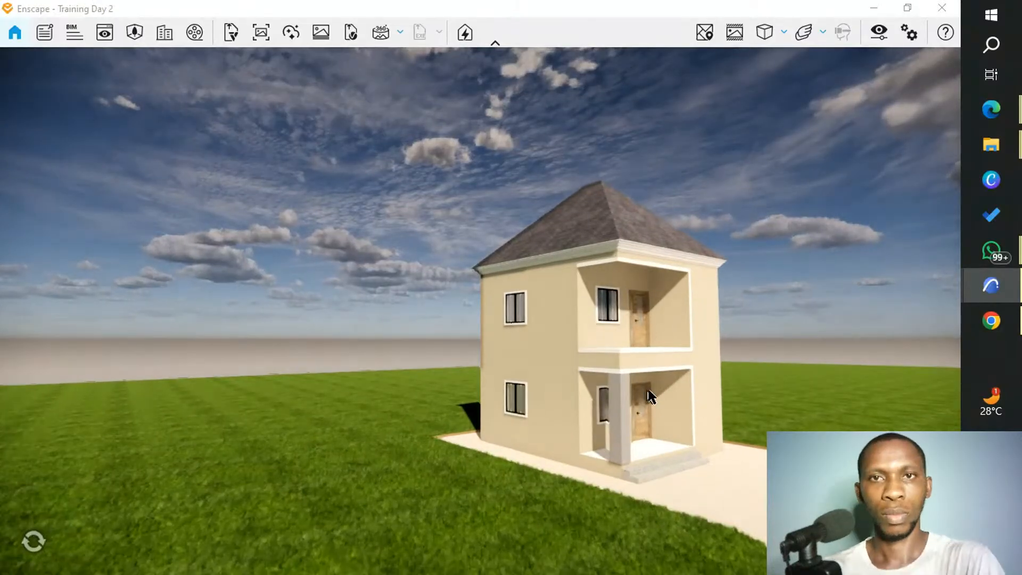
pyautogui.scroll(3, 629, 386)
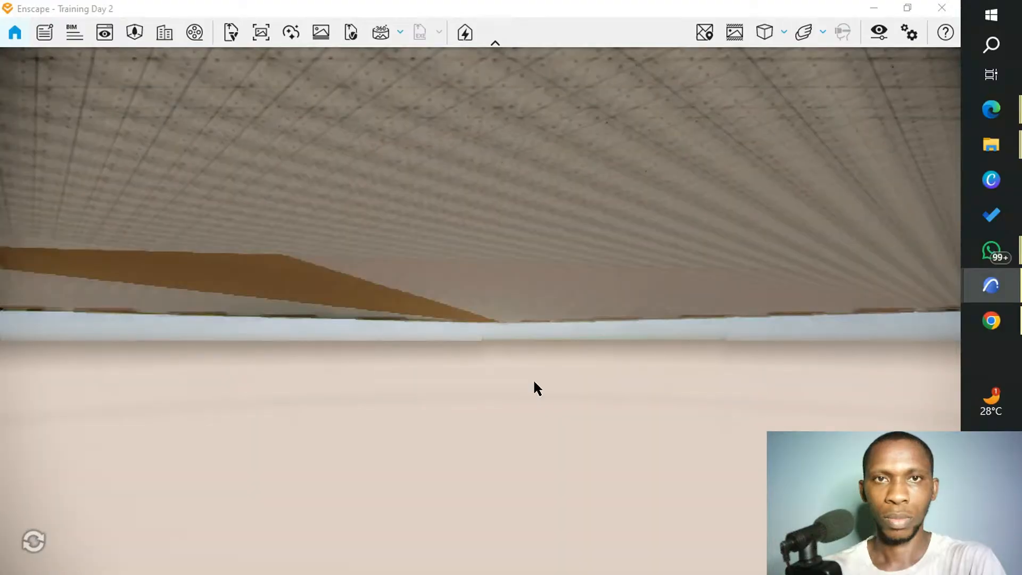
pyautogui.moveTo(534, 382); pyautogui.dragTo(501, 142)
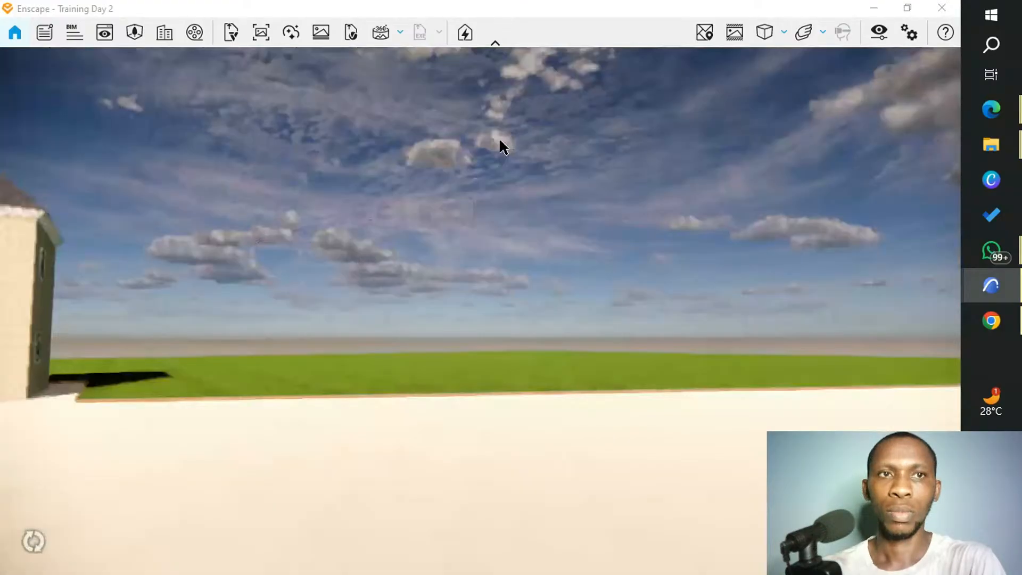
pyautogui.press('a')
pyautogui.press('a')
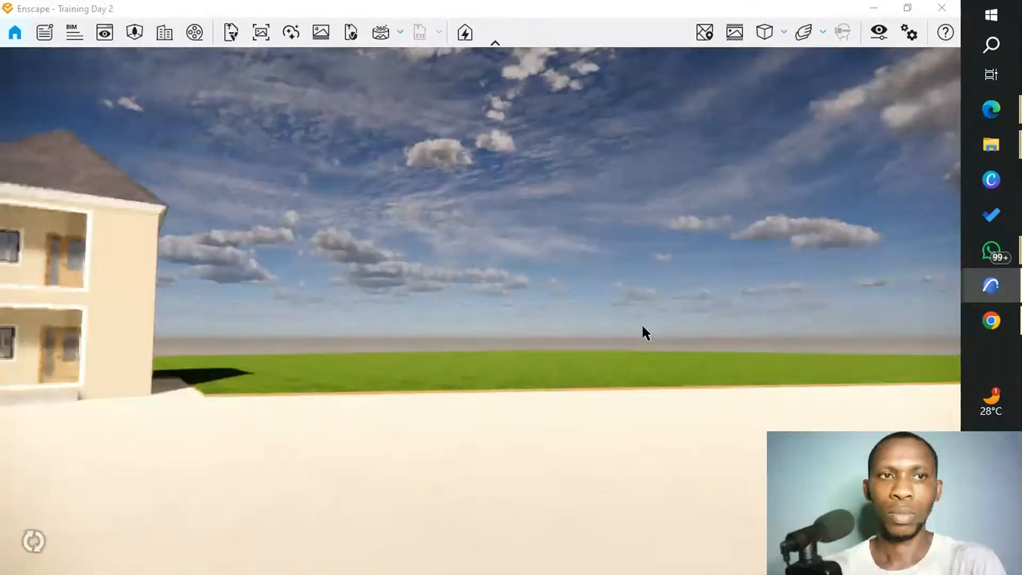
pyautogui.press('a')
pyautogui.press('a')
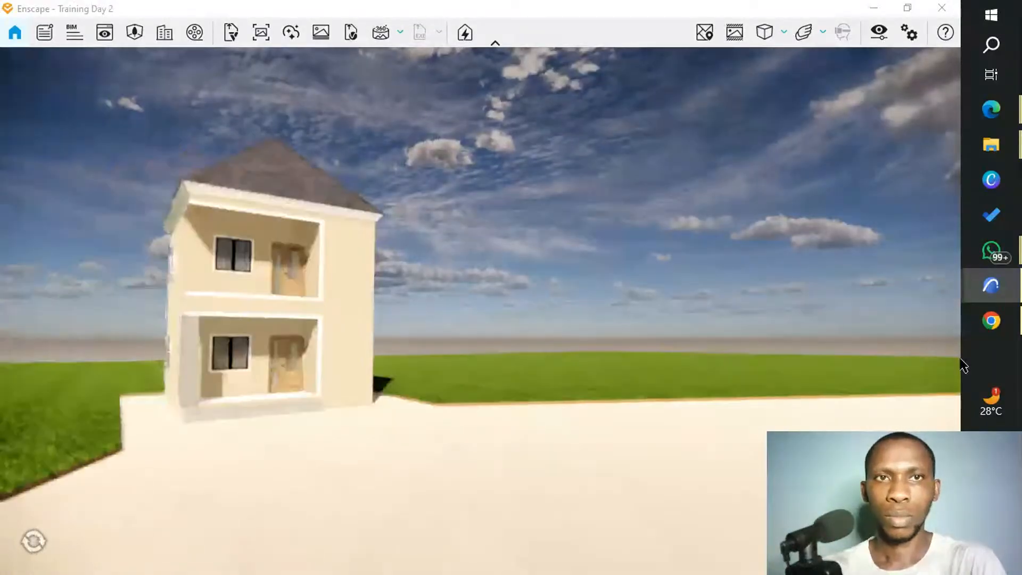
pyautogui.press('a')
pyautogui.press('a')
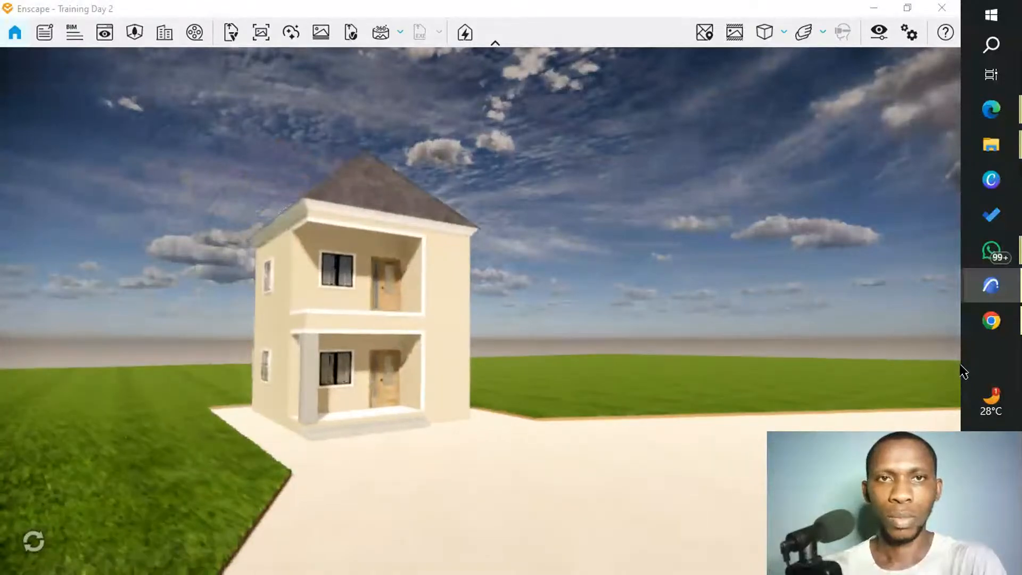
pyautogui.press('a')
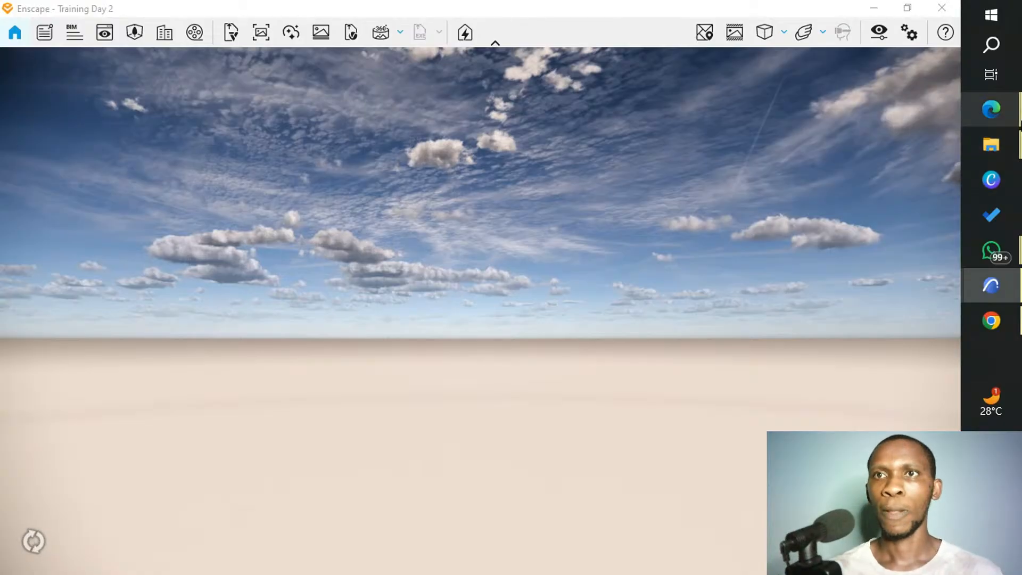
# Load the saved Physical Model view from View Management and bring the camera close to the front of the house.
pyautogui.moveTo(991, 109)
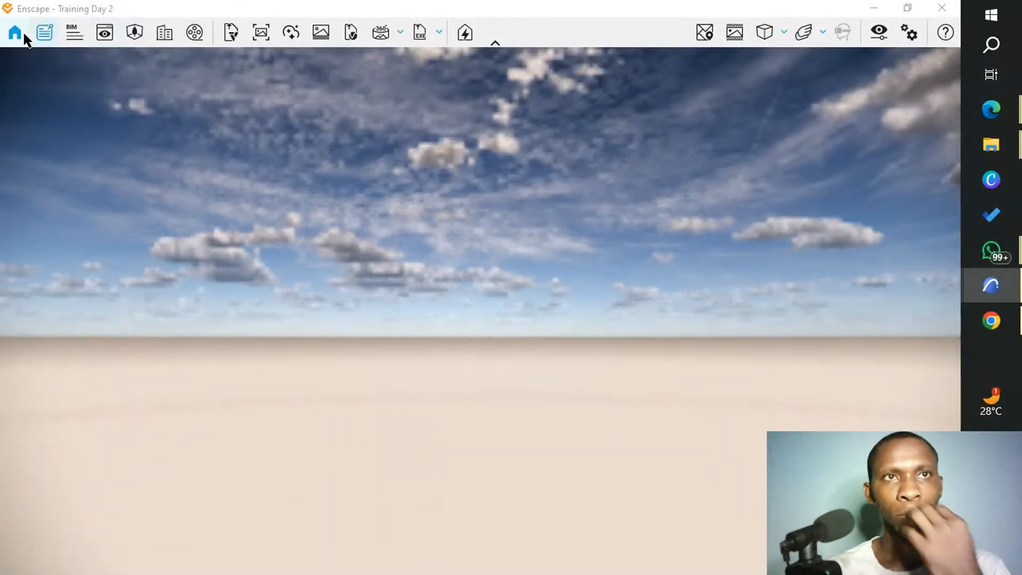
pyautogui.click(104, 32)
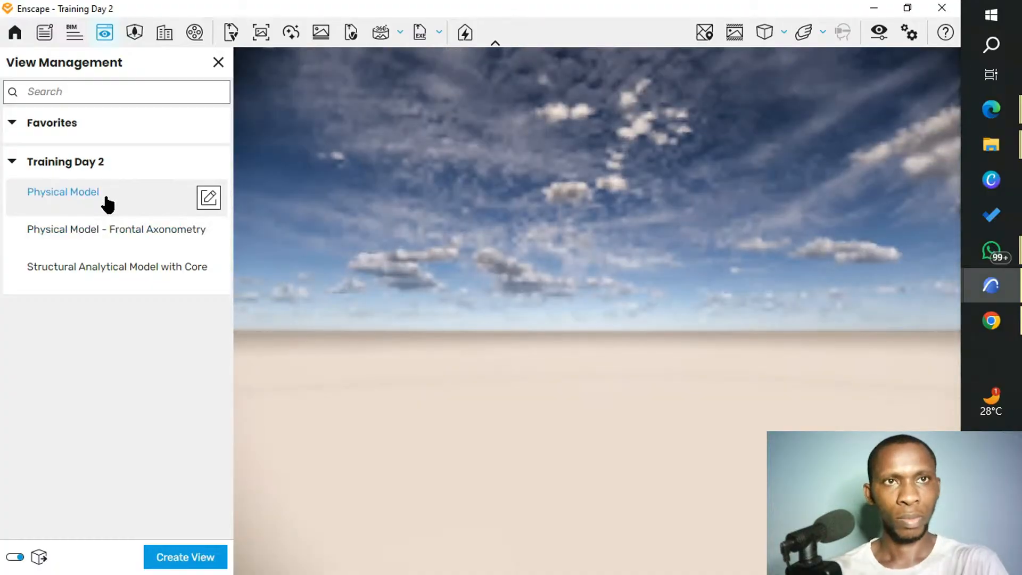
pyautogui.click(106, 198)
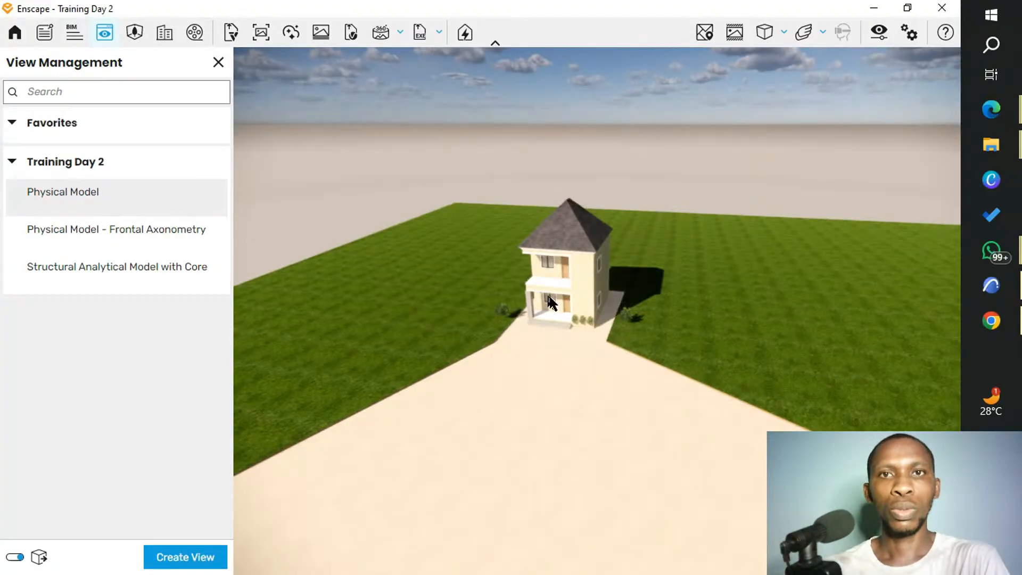
pyautogui.scroll(1, 599, 310)
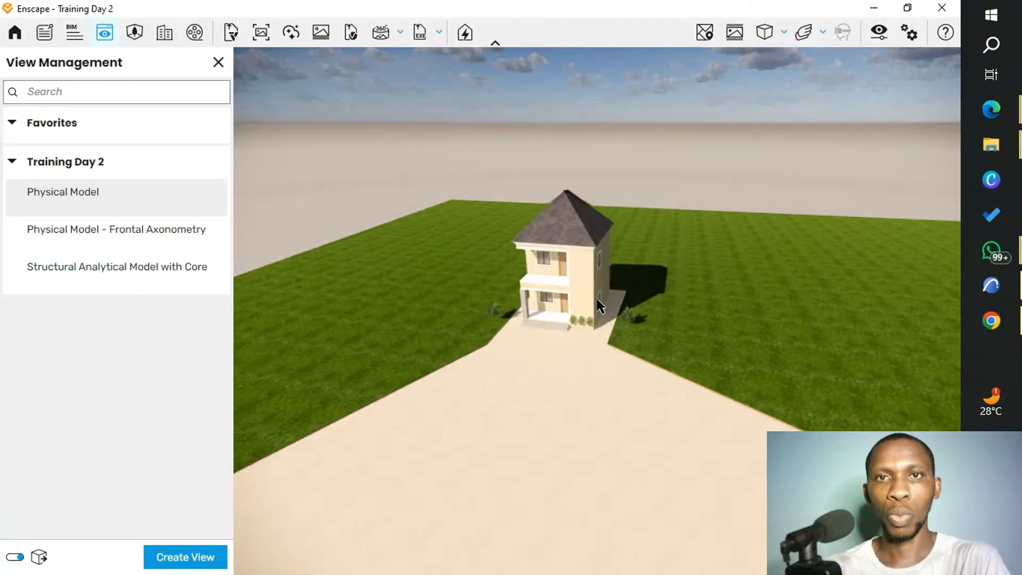
pyautogui.scroll(2, 544, 304)
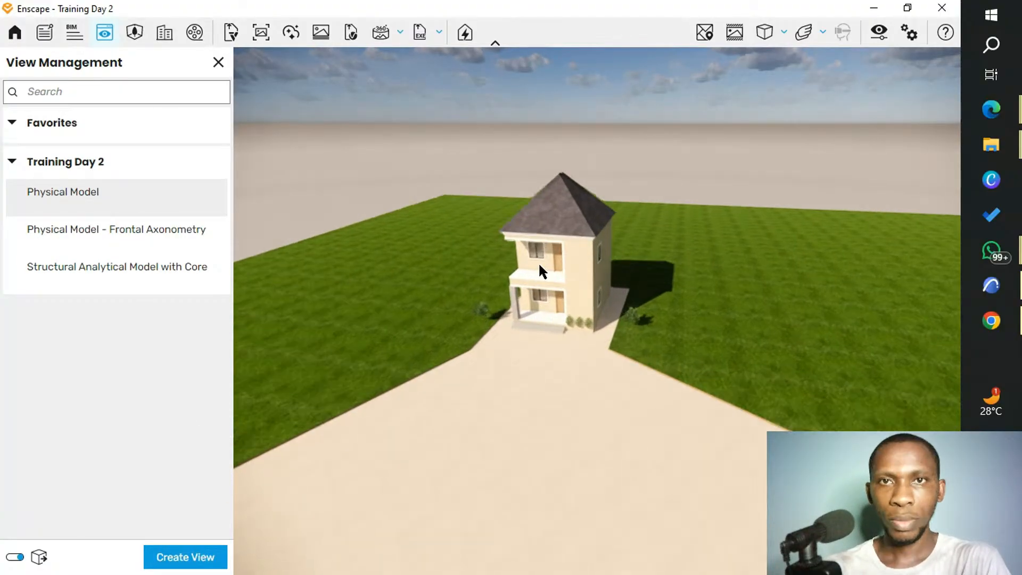
pyautogui.scroll(2, 550, 282)
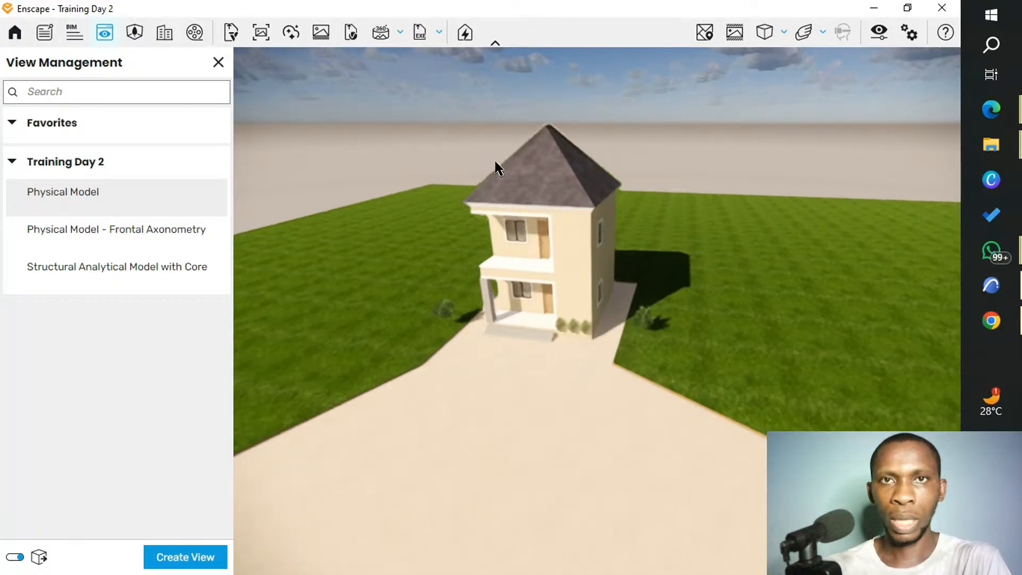
pyautogui.scroll(2, 480, 181)
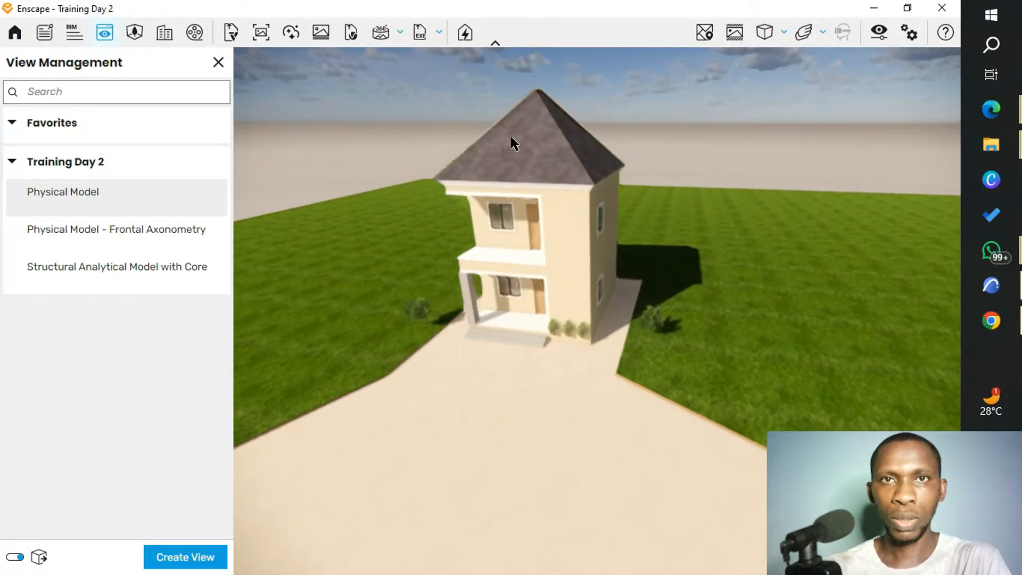
pyautogui.scroll(4, 471, 160)
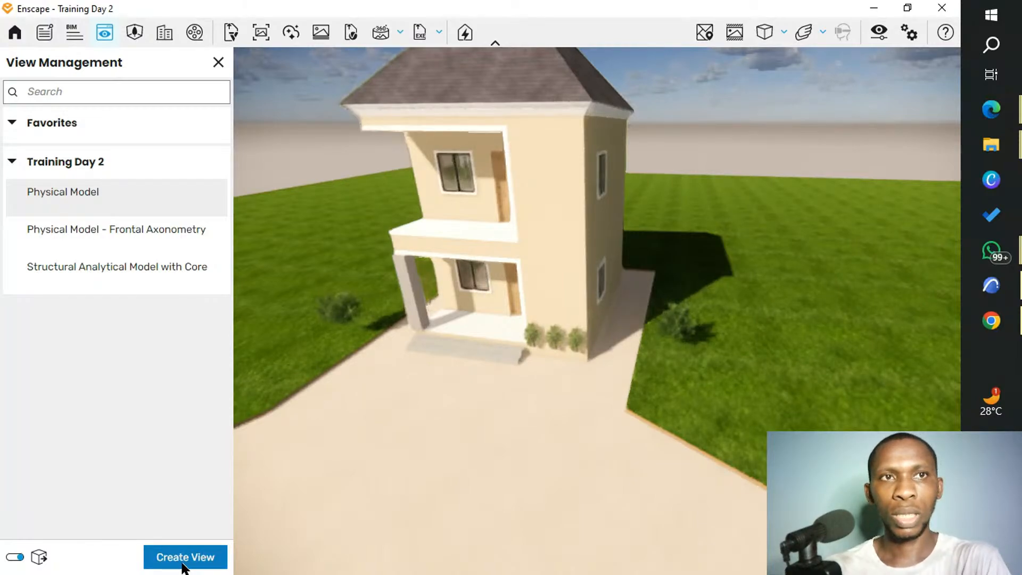
pyautogui.click(186, 560)
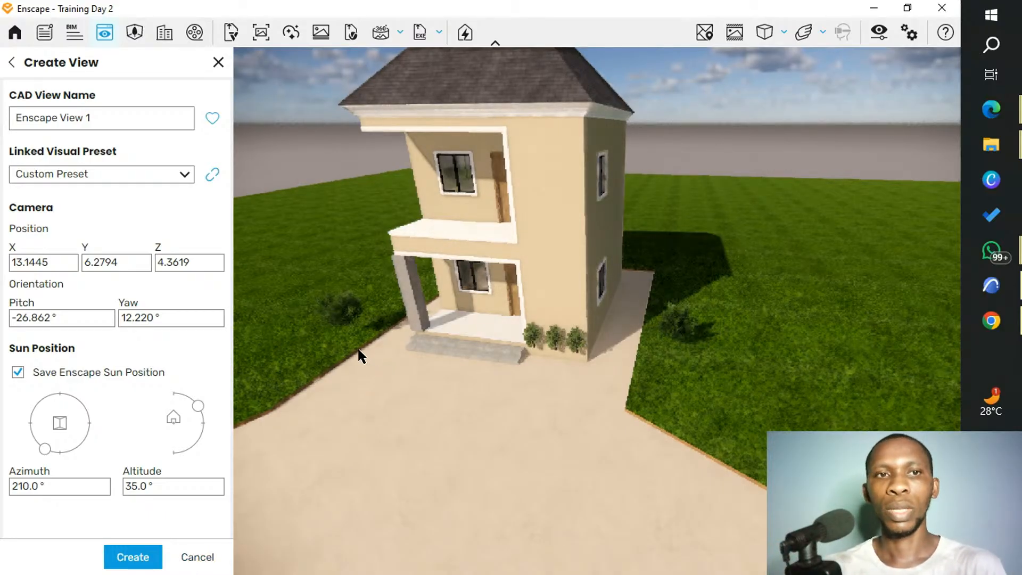
pyautogui.click(218, 62)
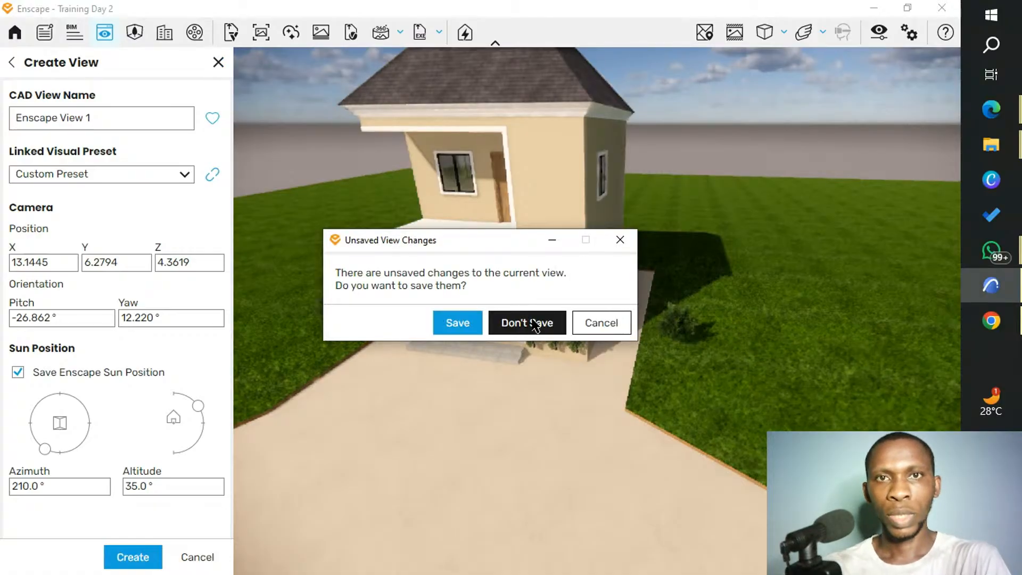
pyautogui.click(527, 323)
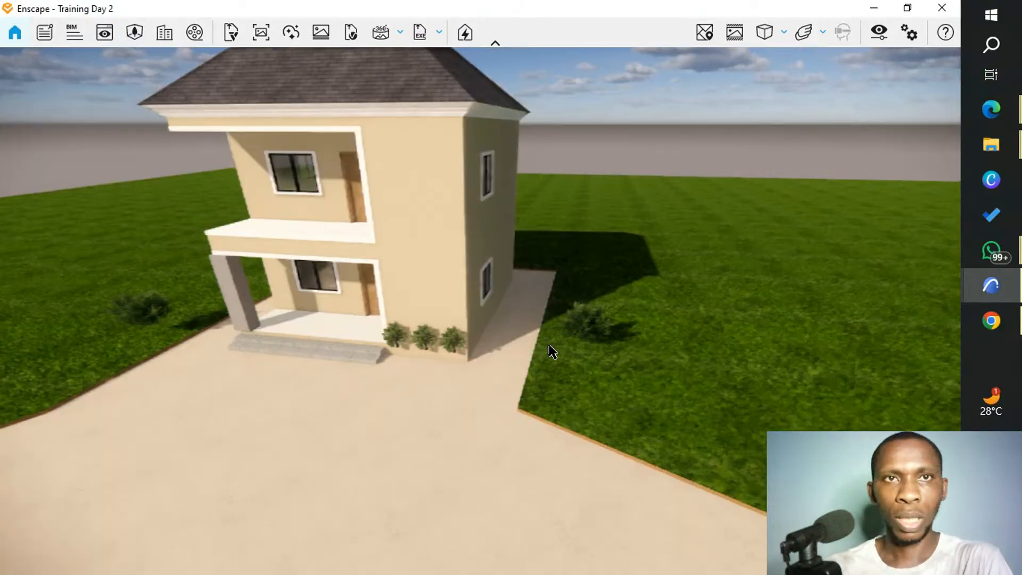
# Frame the house front almost straight on and save a rendered screenshot of the view as Portable Network Graphics in the Pictures folder.
pyautogui.scroll(3, 421, 291)
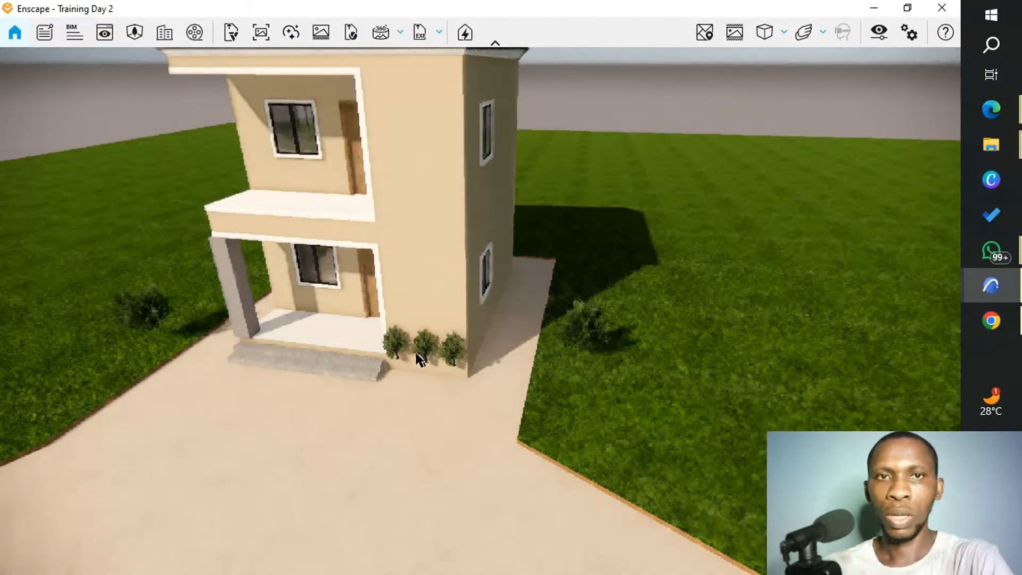
pyautogui.click(165, 32)
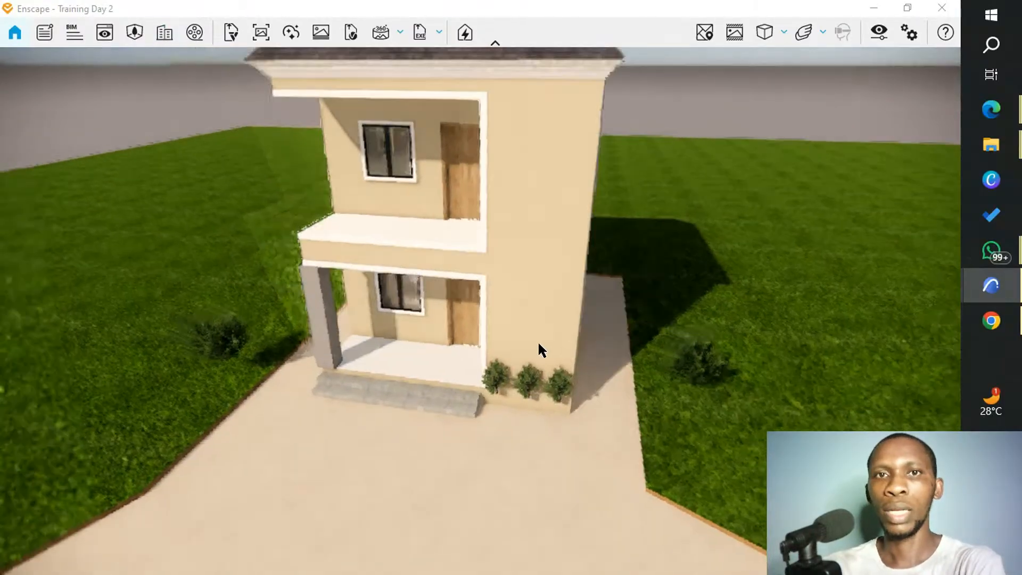
pyautogui.moveTo(538, 342); pyautogui.dragTo(545, 356, button='middle')
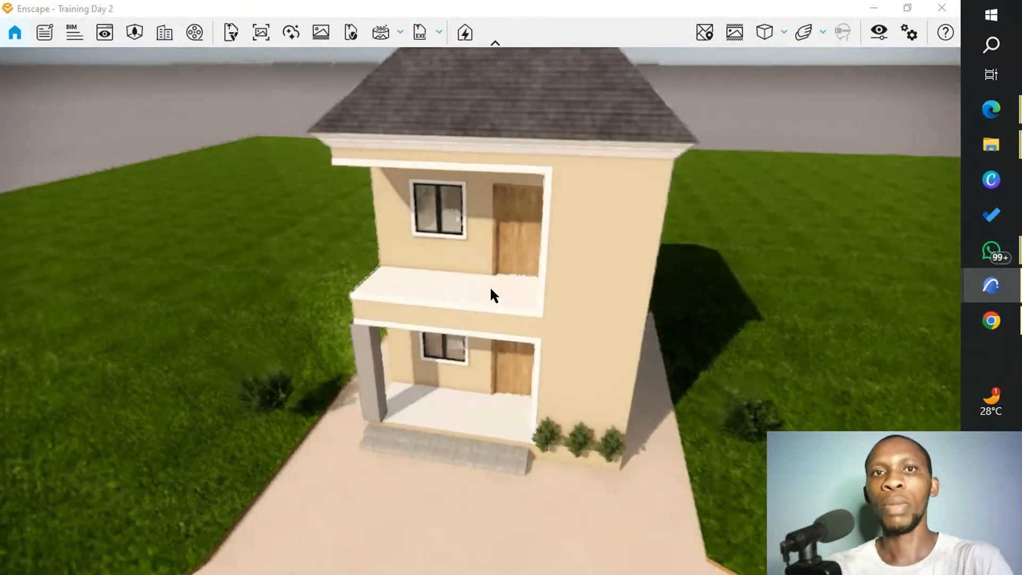
pyautogui.moveTo(490, 285); pyautogui.dragTo(628, 239)
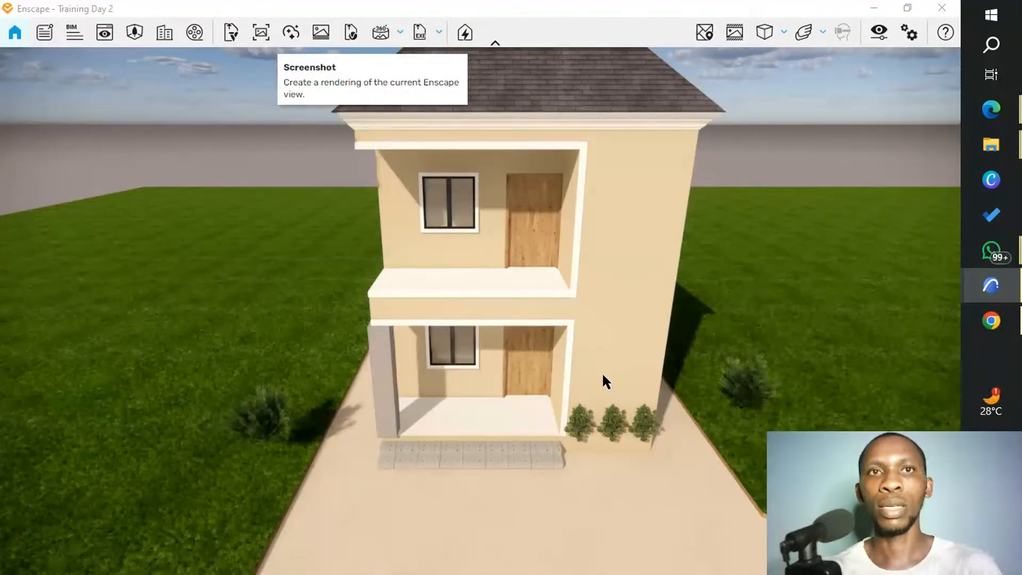
pyautogui.click(312, 33)
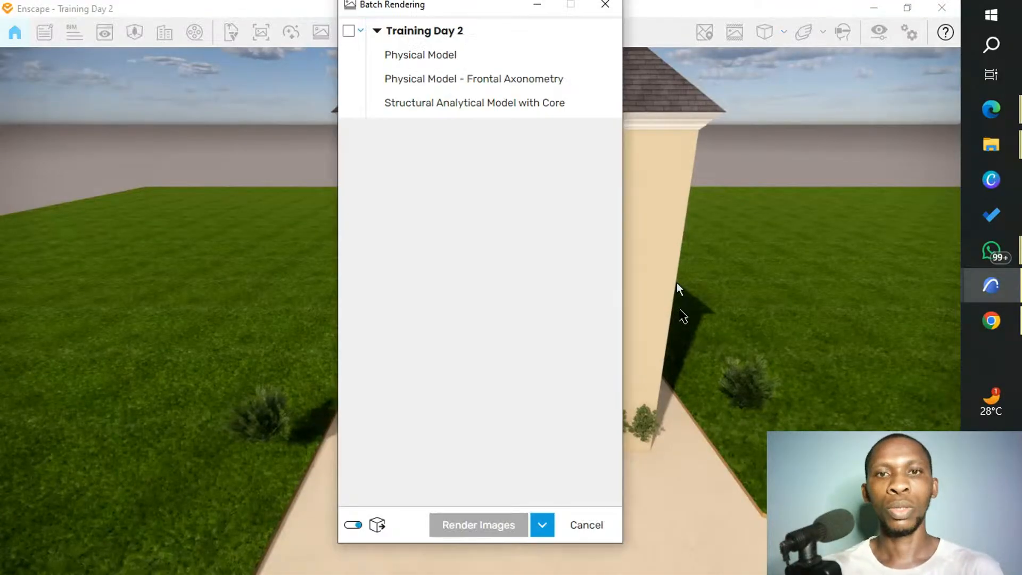
pyautogui.click(587, 525)
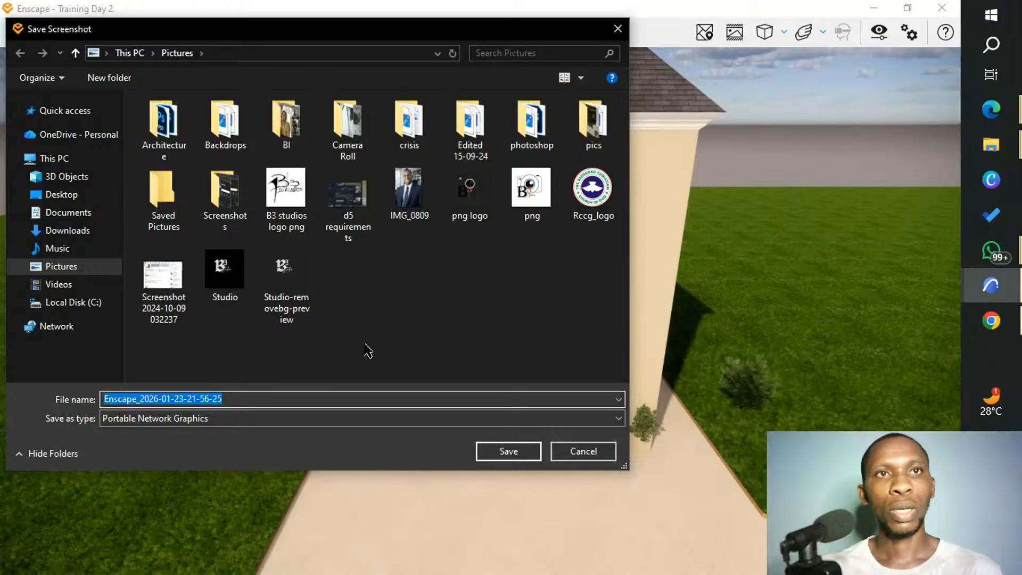
pyautogui.click(500, 460)
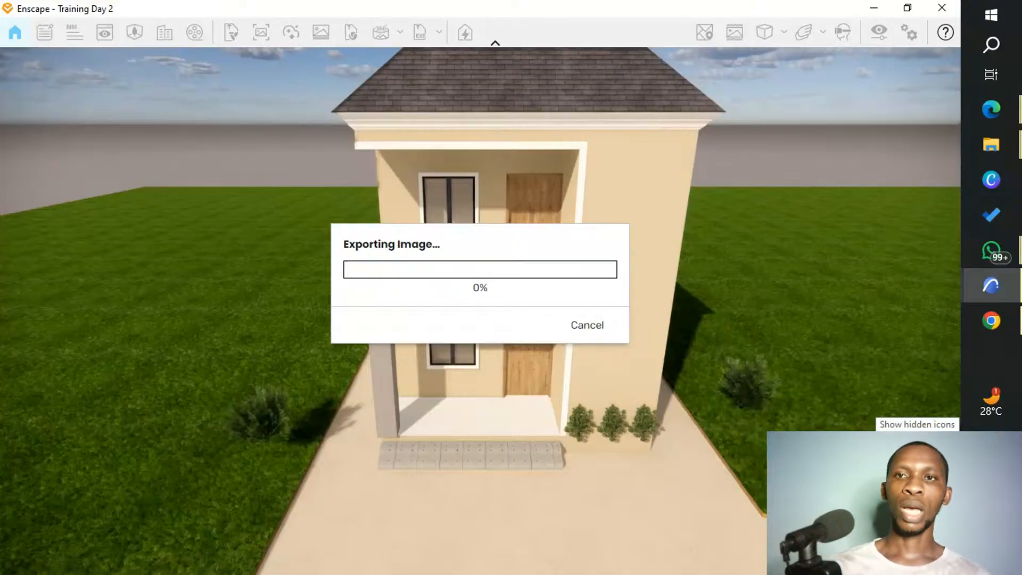
# Switch to the Edge window with the YouTube Studio live streaming page during the image export.
pyautogui.click(991, 441)
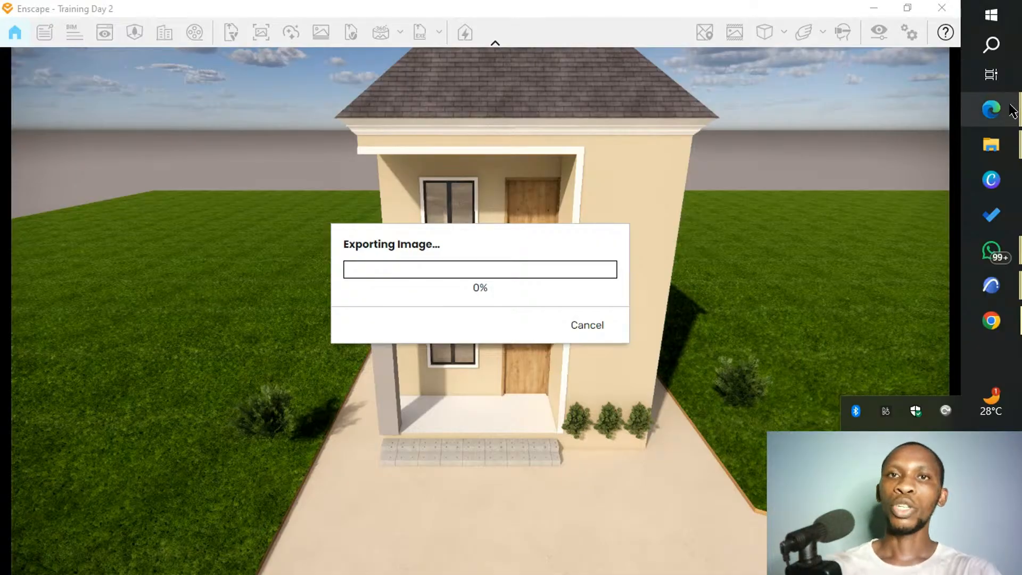
pyautogui.moveTo(1012, 111)
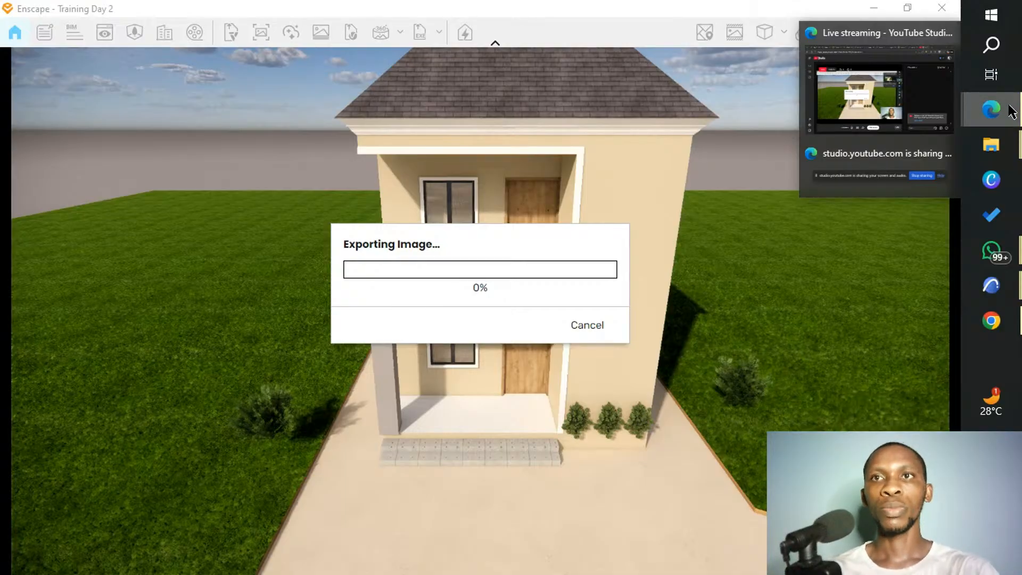
pyautogui.click(878, 90)
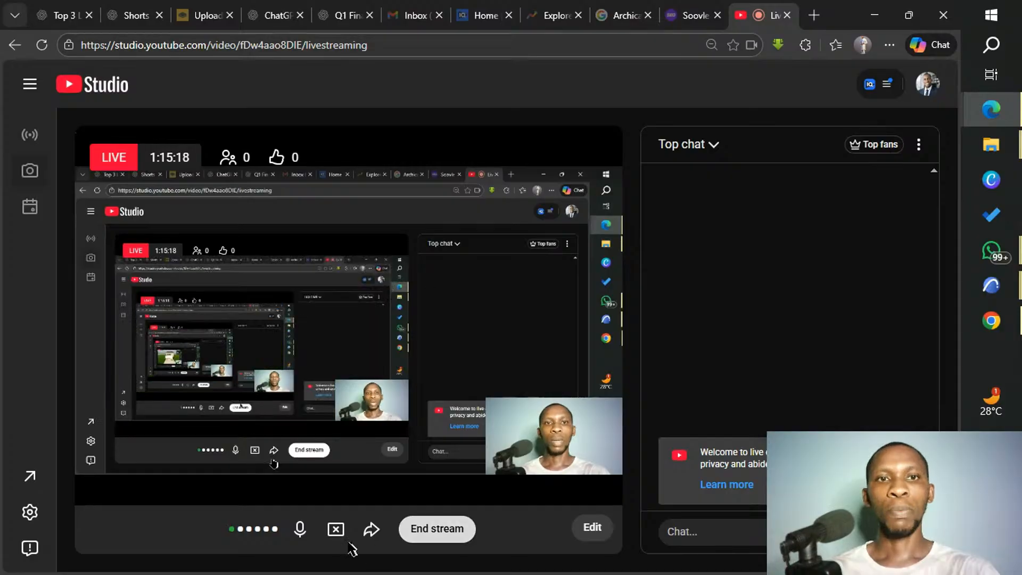